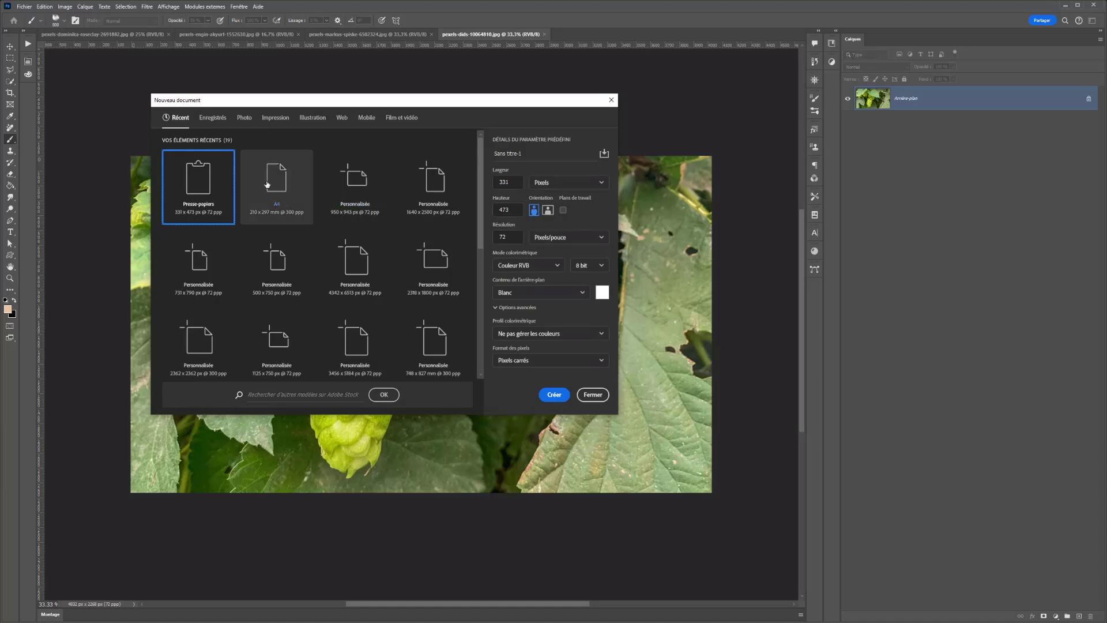
Step: Create a landscape A4 document, 297 × 210 mm at 300 pixels per inch, with a white background
{"action": "left_click", "coordinate": [277, 185]}
{"action": "left_click", "coordinate": [551, 210]}
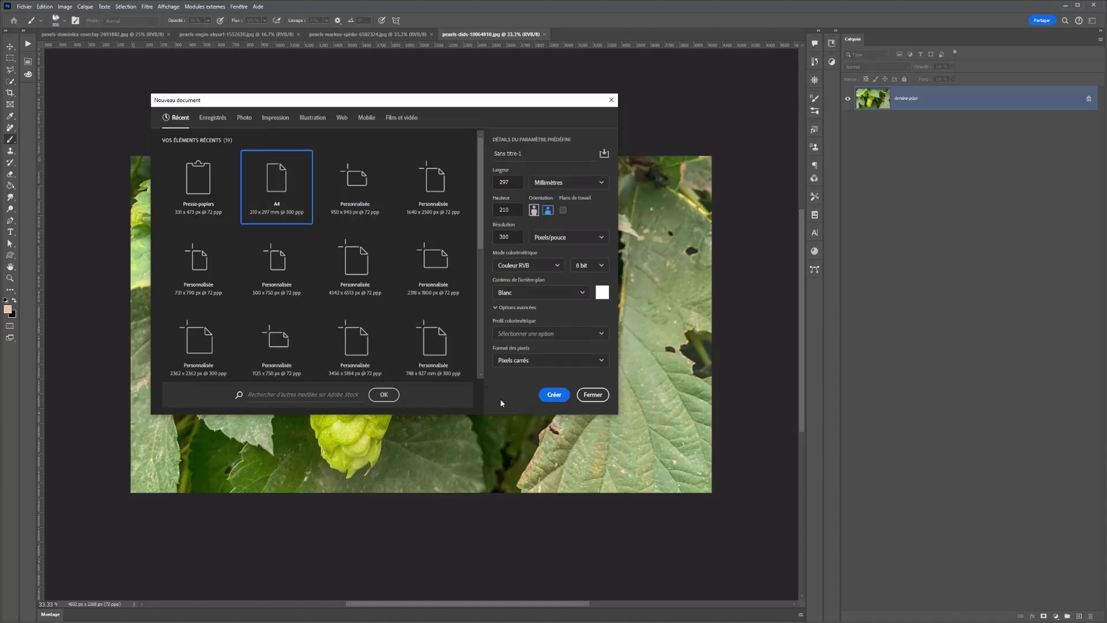
{"action": "left_click", "coordinate": [553, 395]}
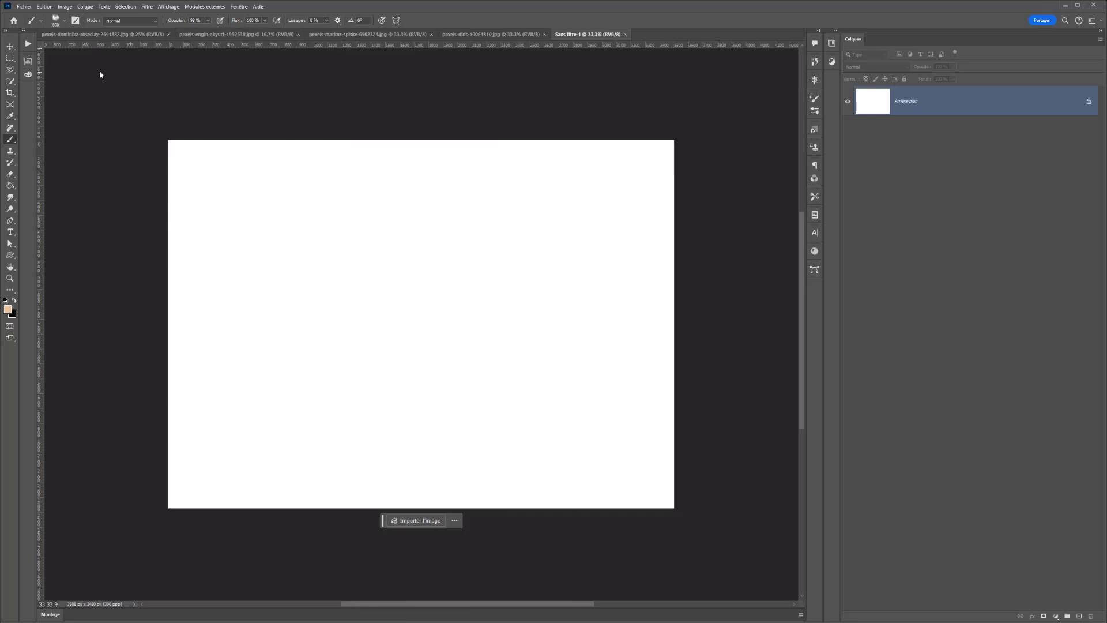
Step: Select the mug in the beer photo with the detailed Cloud Select Subject option and copy it into the new A4 document
{"action": "key", "text": "m"}
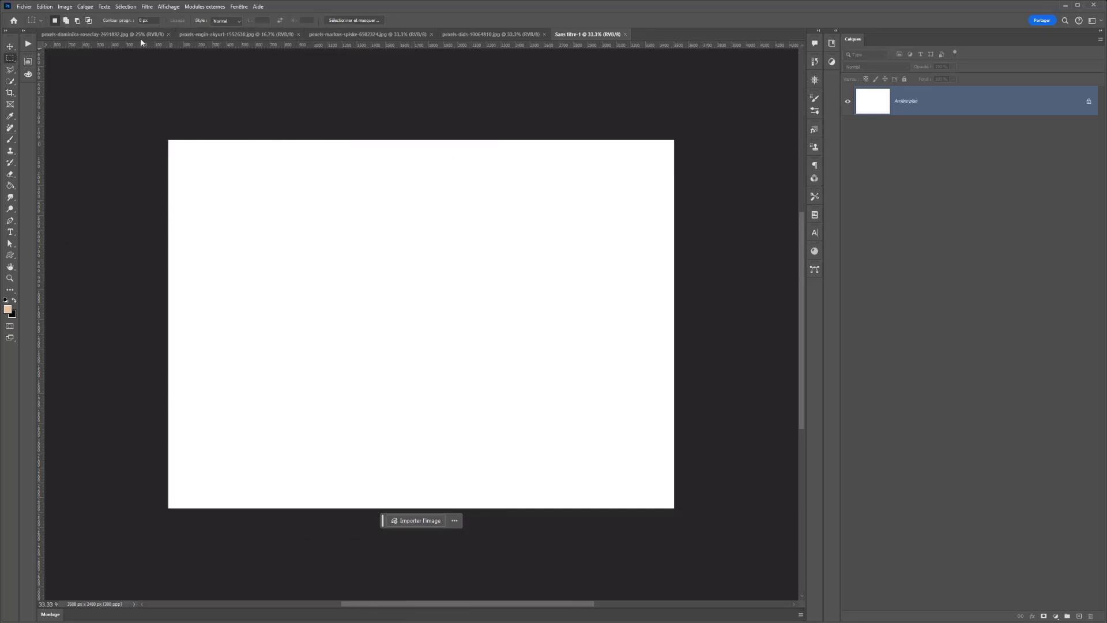
{"action": "left_click", "coordinate": [137, 35]}
{"action": "left_click", "coordinate": [206, 35]}
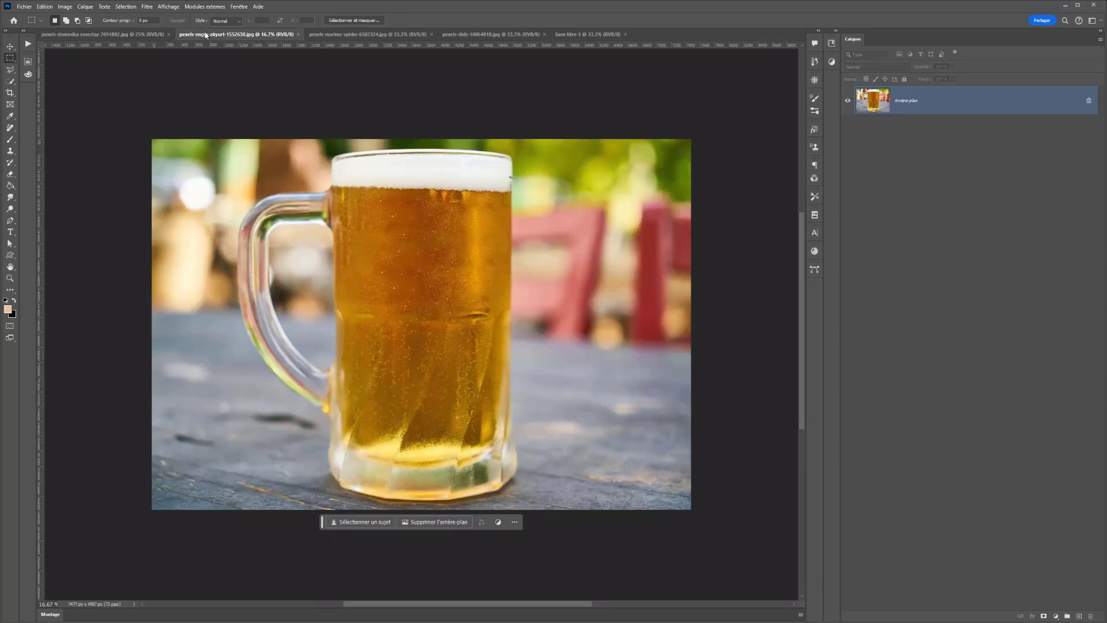
{"action": "left_click", "coordinate": [9, 83]}
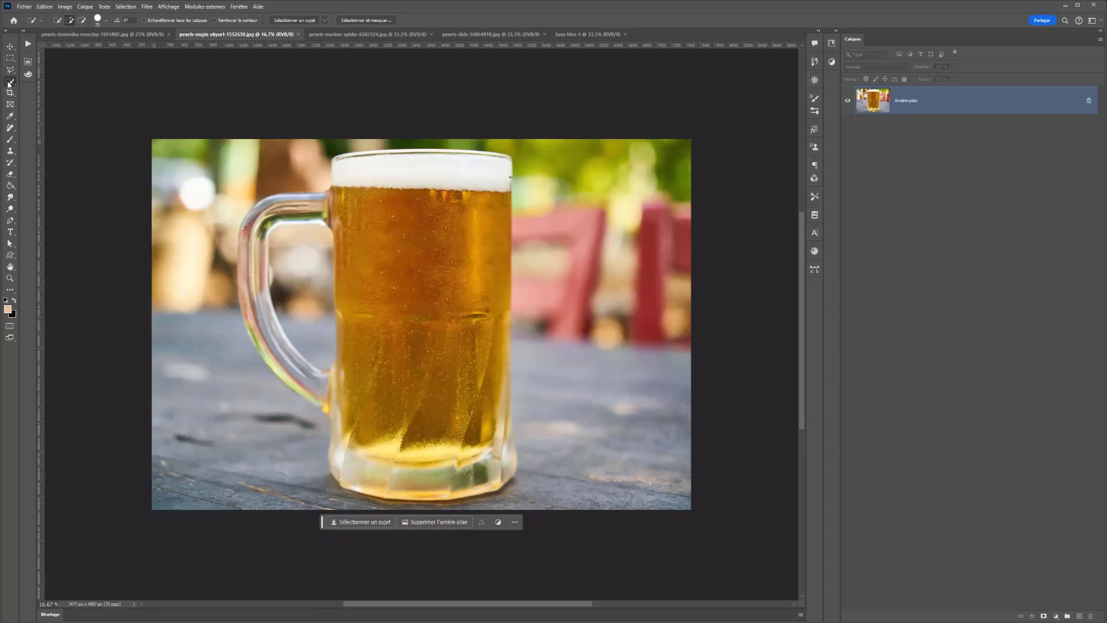
{"action": "left_click", "coordinate": [325, 21]}
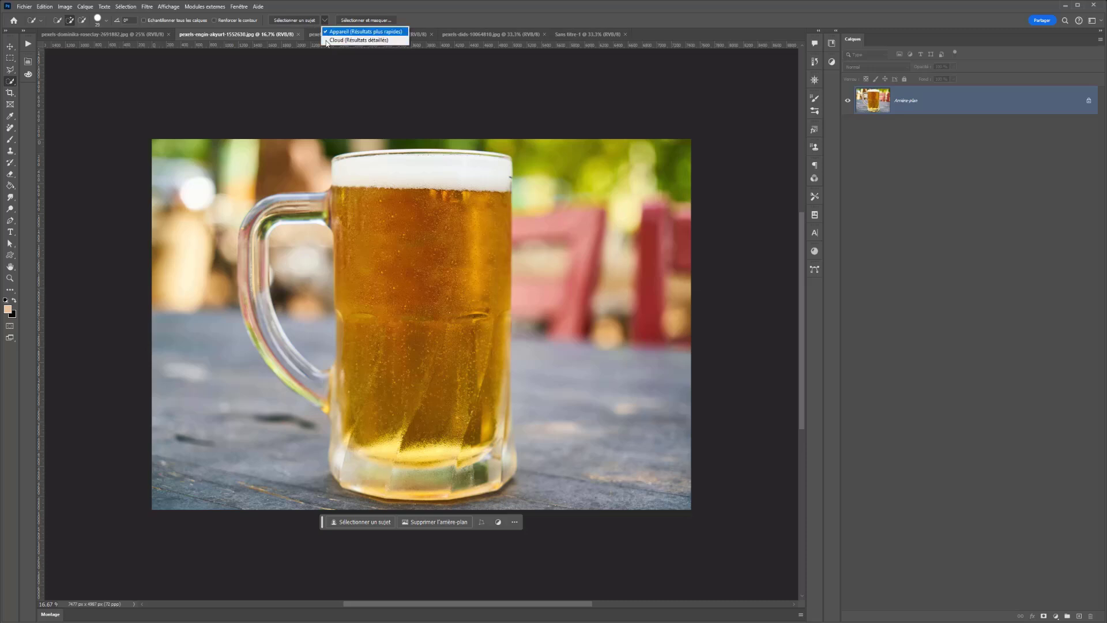
{"action": "left_click", "coordinate": [340, 40]}
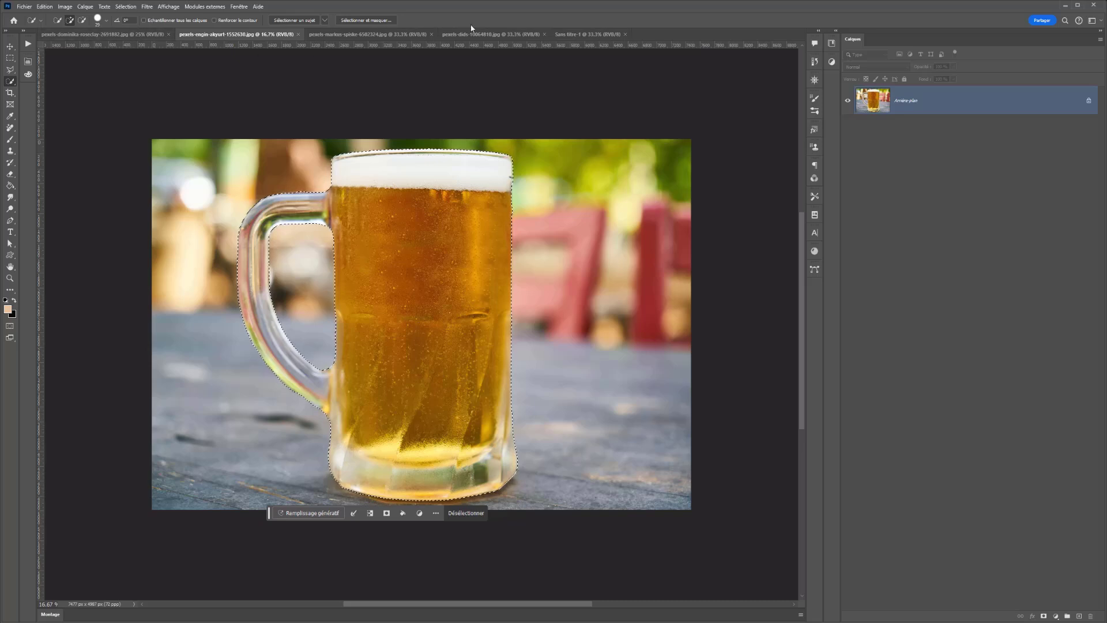
{"action": "left_click", "coordinate": [590, 33]}
{"action": "key", "text": "ctrl+v"}
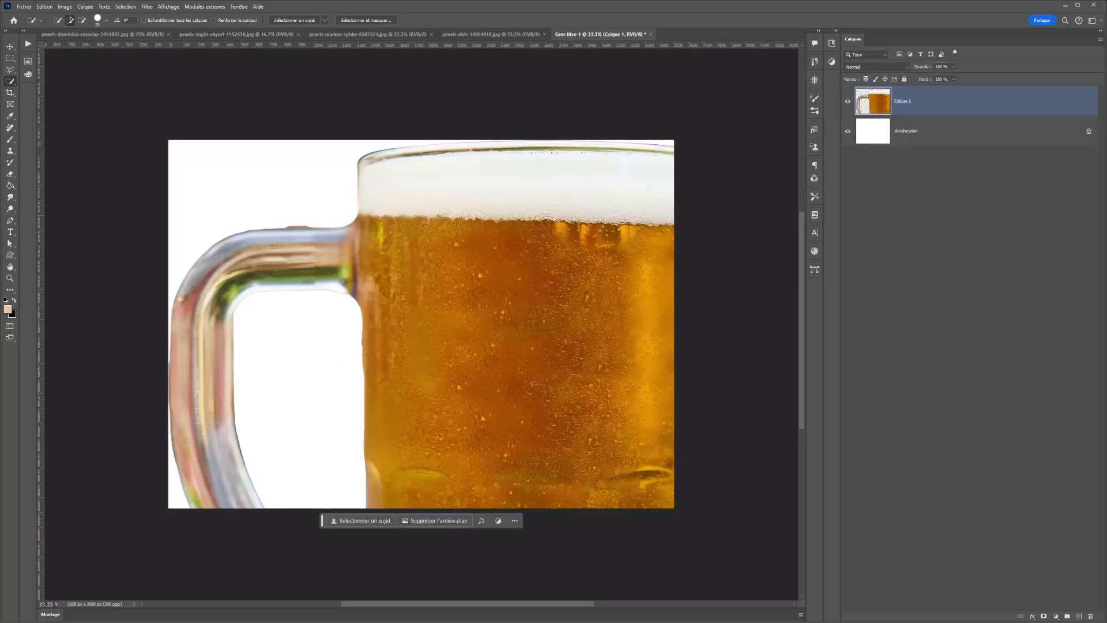
Step: Scale the pasted mug down to fit the middle of the page and tilt it slightly clockwise
{"action": "key", "text": "v"}
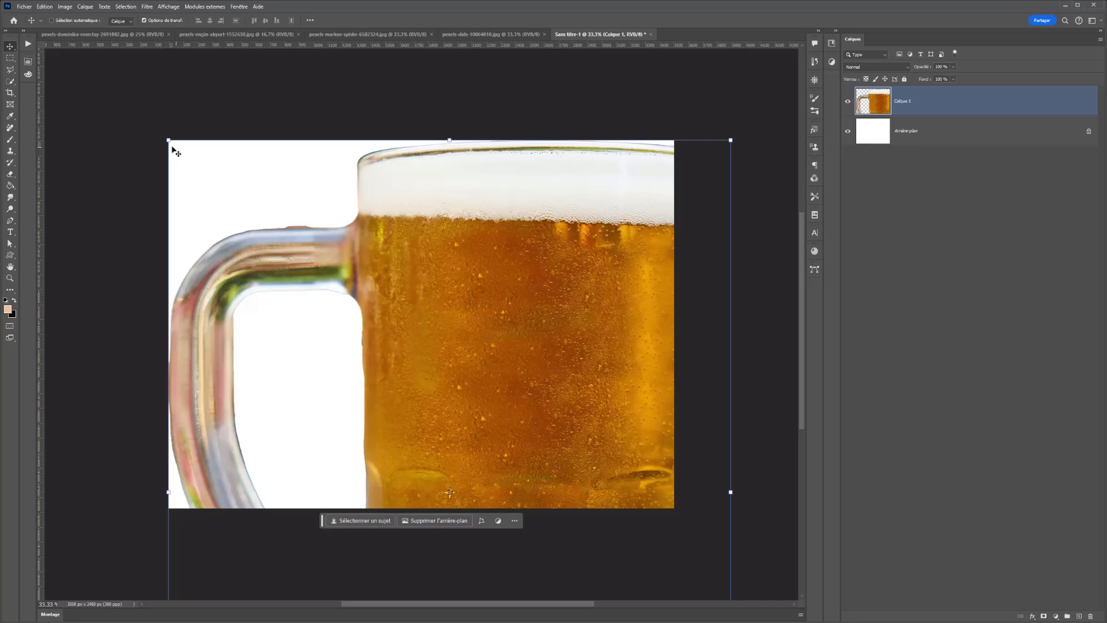
{"action": "left_click_drag", "start_coordinate": [172, 149], "coordinate": [465, 358]}
{"action": "left_click_drag", "start_coordinate": [453, 446], "coordinate": [439, 294]}
{"action": "key", "text": "Return"}
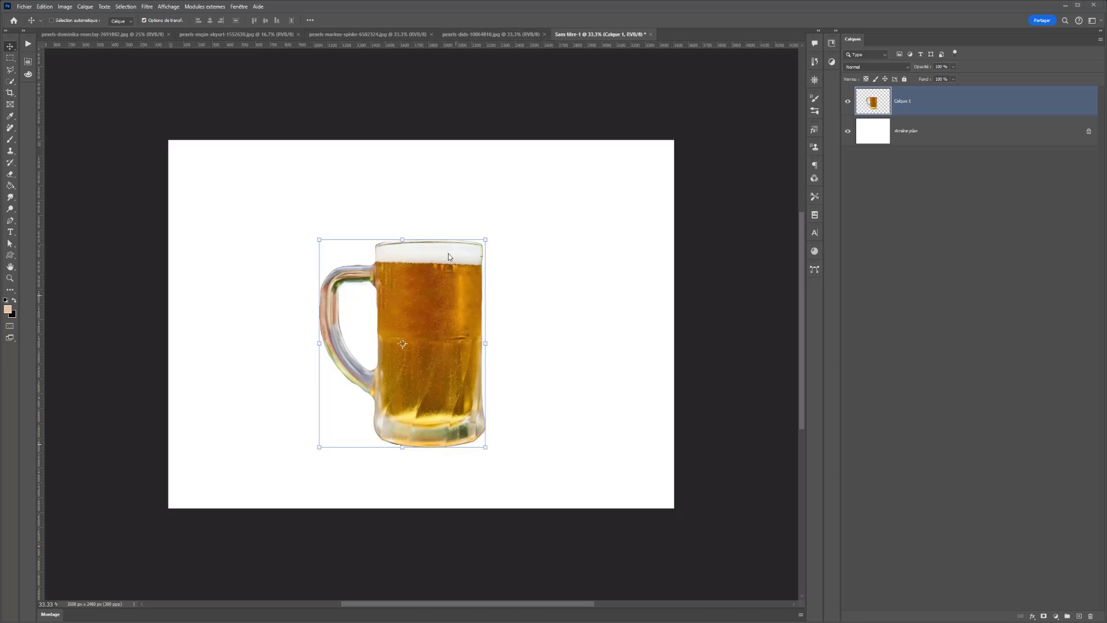
{"action": "left_click_drag", "start_coordinate": [494, 234], "coordinate": [483, 305]}
{"action": "key", "text": "Return"}
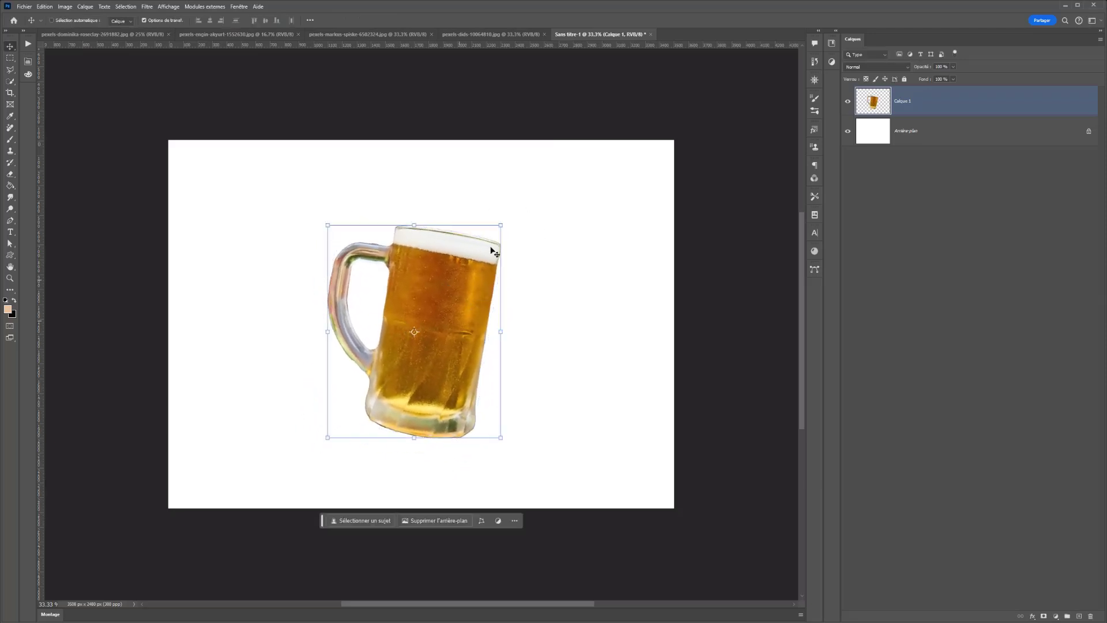
Step: Select the leaf in its photo with the Cloud Select Subject option and copy it into the A4 document
{"action": "left_click", "coordinate": [264, 34]}
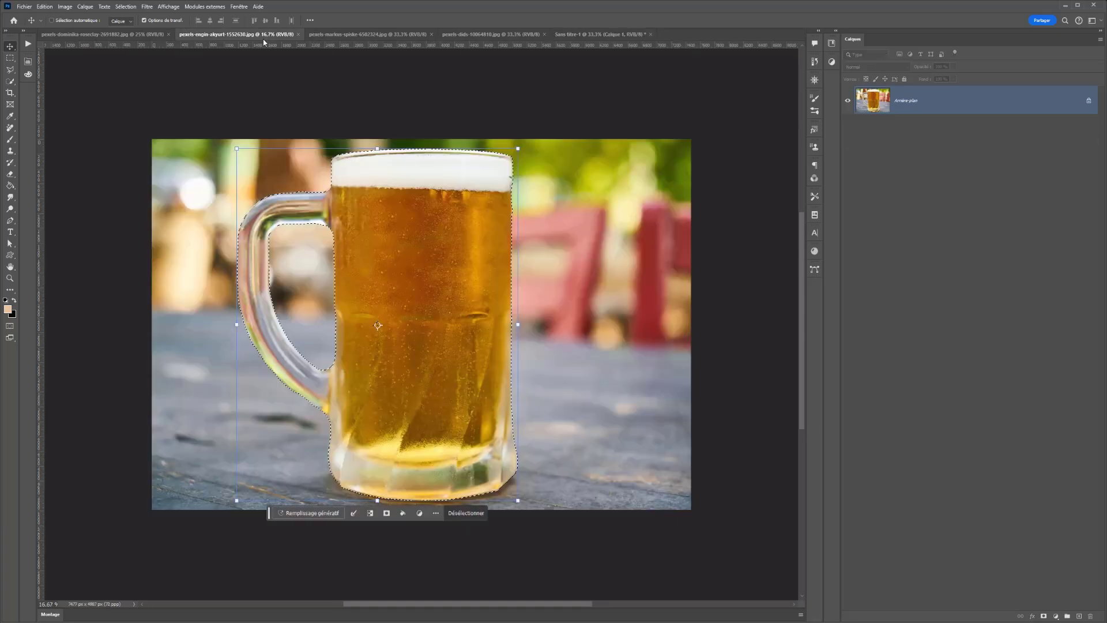
{"action": "left_click", "coordinate": [138, 35]}
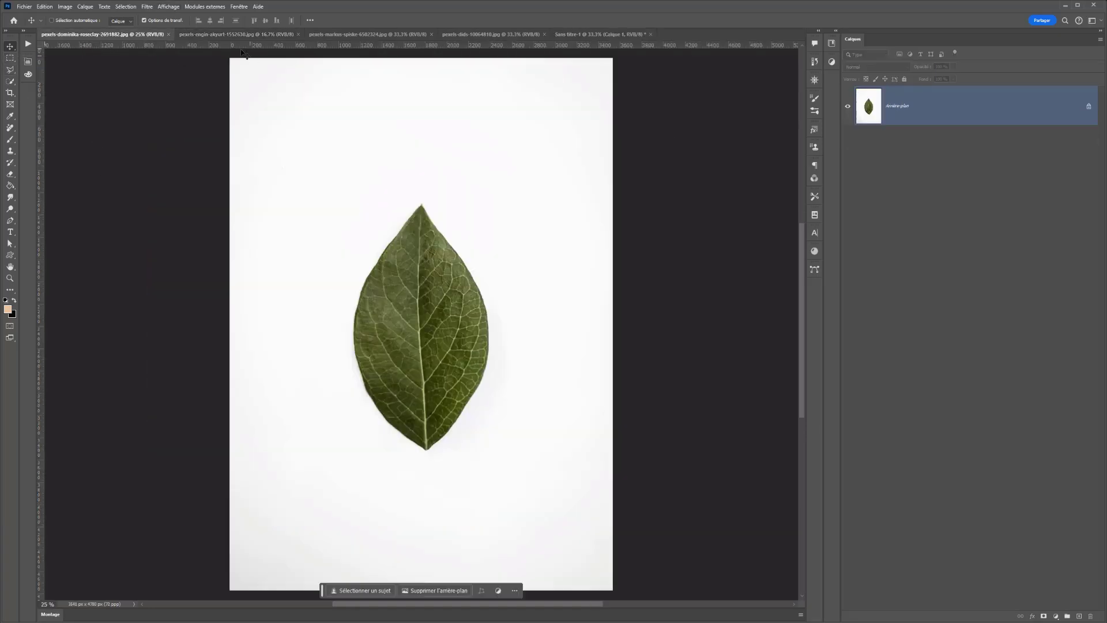
{"action": "key", "text": "w"}
{"action": "left_click", "coordinate": [325, 21]}
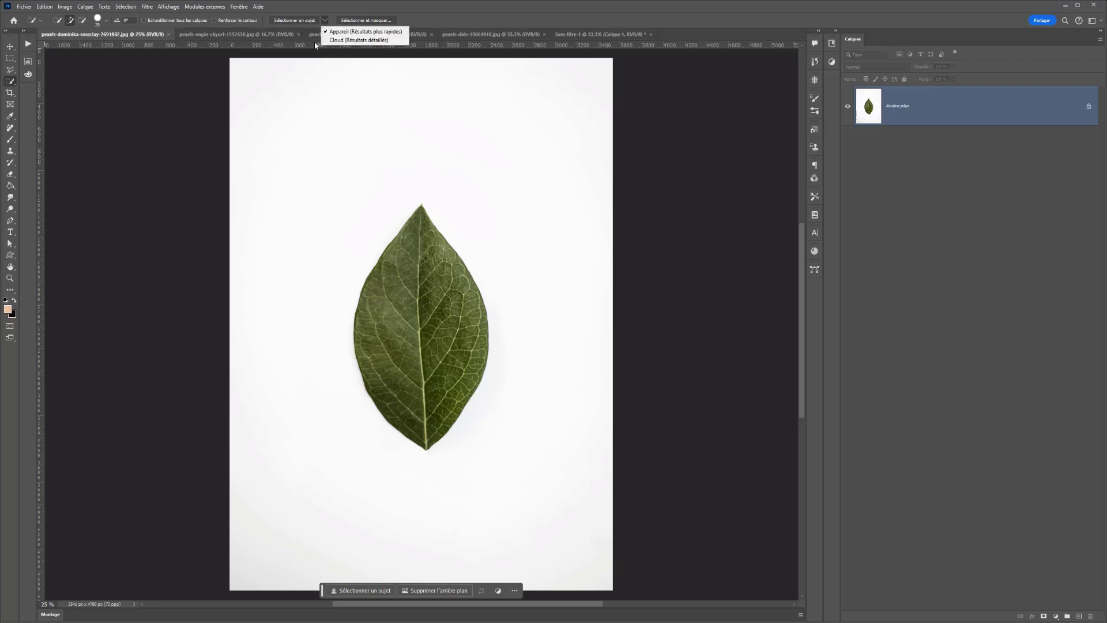
{"action": "left_click", "coordinate": [340, 41]}
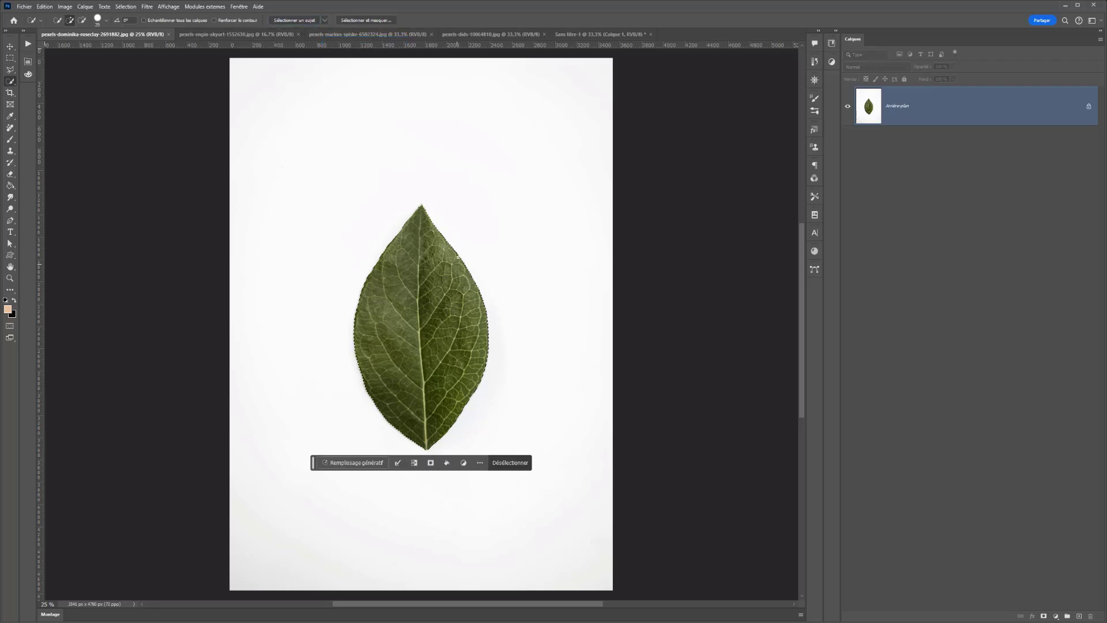
{"action": "left_click_drag", "start_coordinate": [509, 95], "coordinate": [512, 335]}
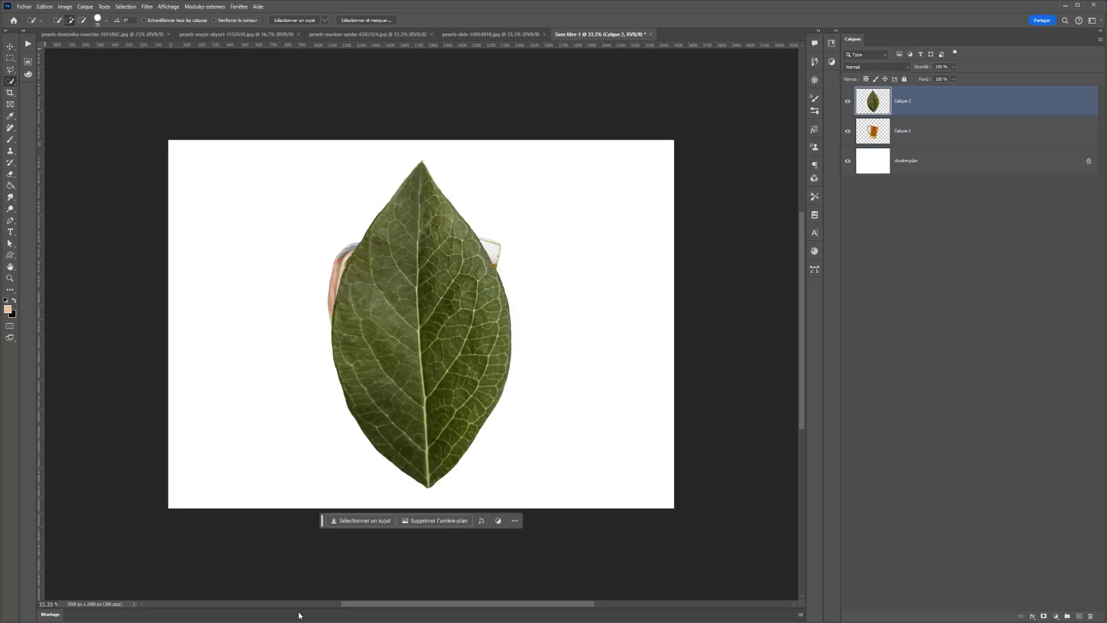
Step: Scale the pasted leaf down and place it to the left of the beer mug
{"action": "left_click", "coordinate": [9, 47]}
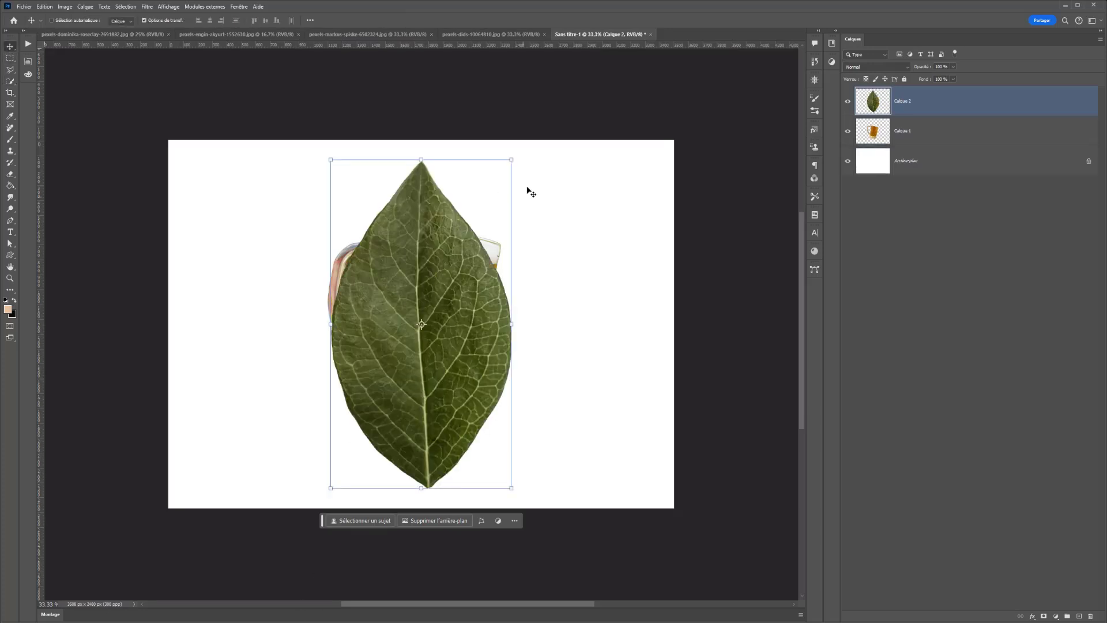
{"action": "left_click_drag", "start_coordinate": [513, 159], "coordinate": [440, 286]}
{"action": "left_click_drag", "start_coordinate": [386, 377], "coordinate": [266, 341]}
{"action": "key", "text": "Return"}
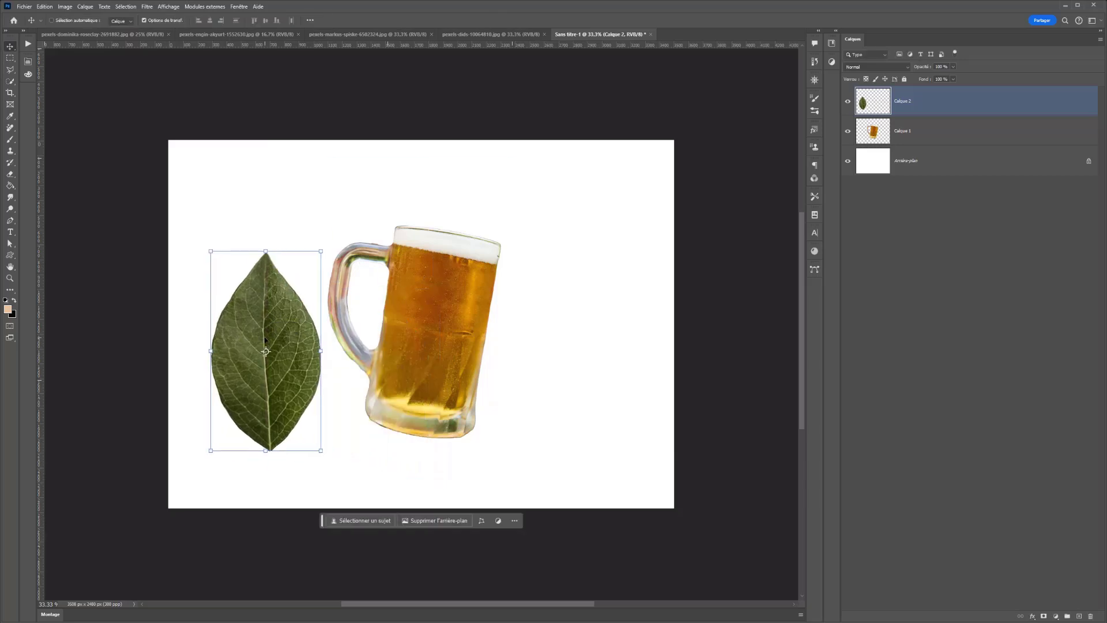
Step: Try to select the front hop cone in the hop plant photo with the Quick Selection tool
{"action": "left_click", "coordinate": [487, 33]}
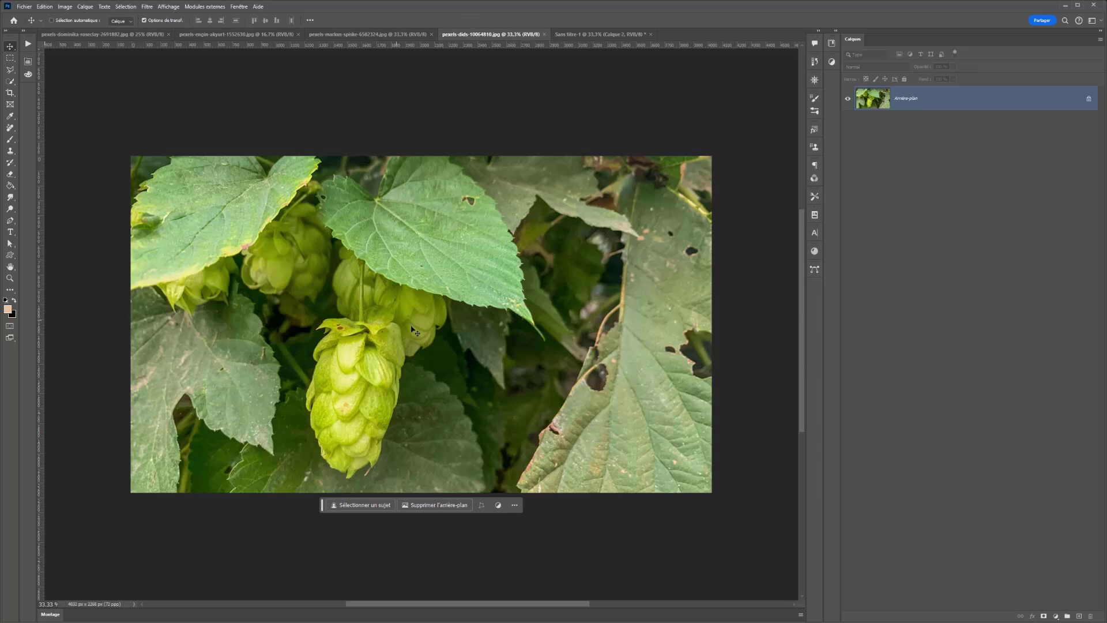
{"action": "left_click", "coordinate": [9, 81]}
{"action": "left_click_drag", "start_coordinate": [380, 342], "coordinate": [378, 382]}
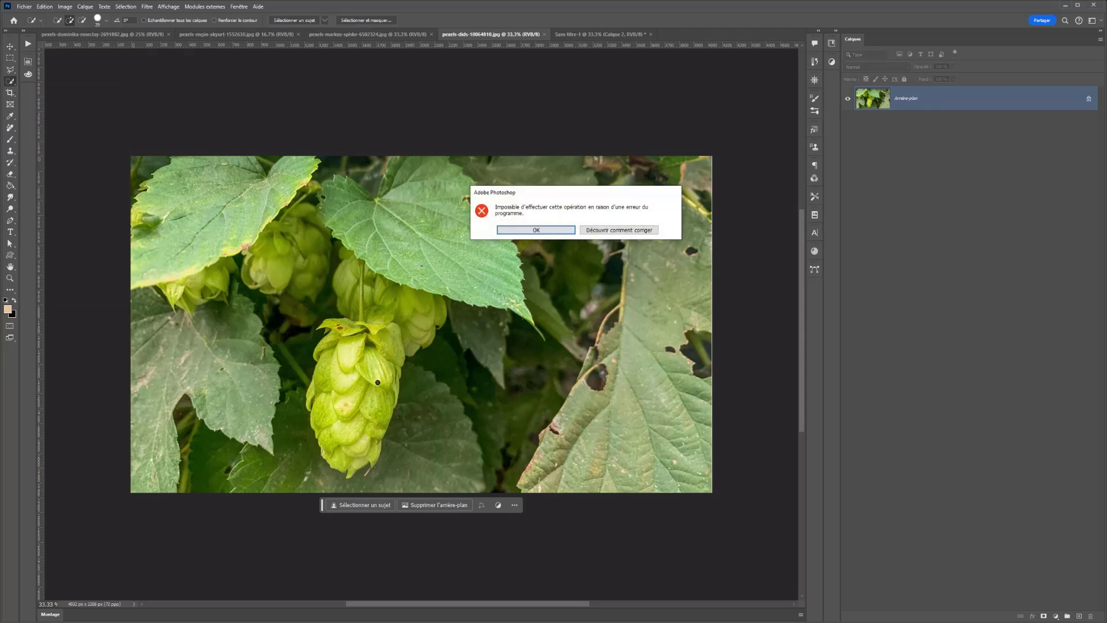
{"action": "left_click", "coordinate": [549, 233]}
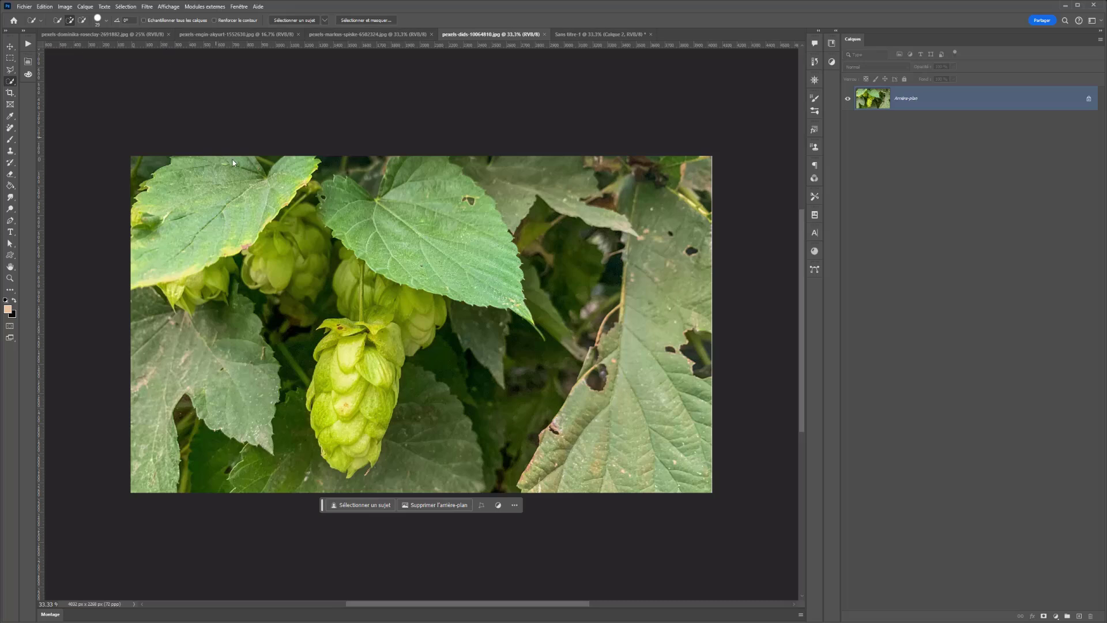
{"action": "left_click", "coordinate": [386, 366]}
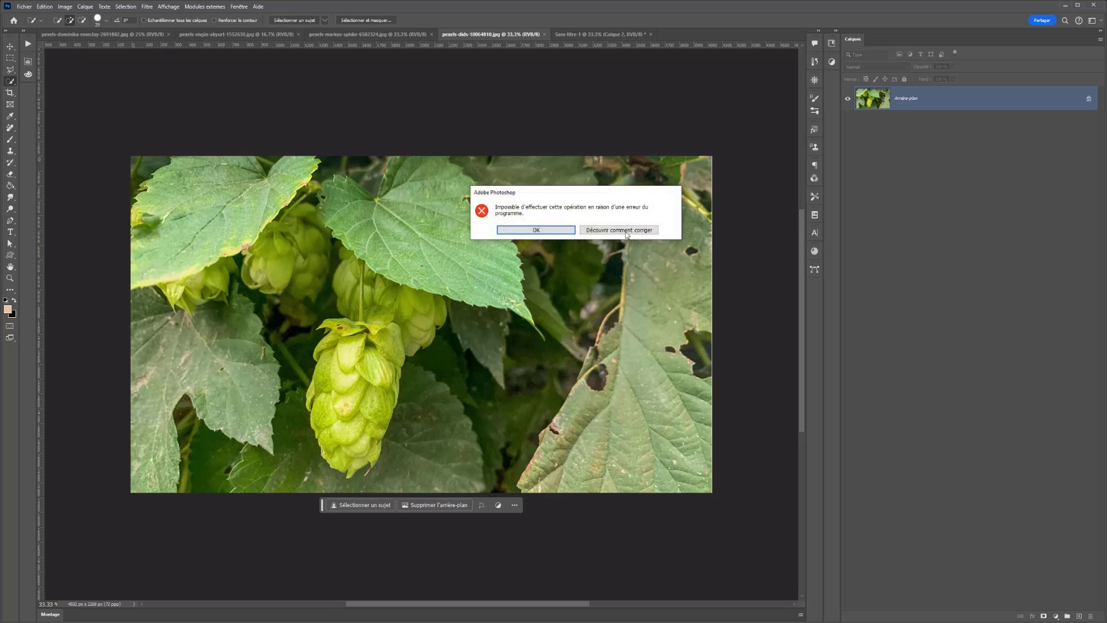
{"action": "left_click", "coordinate": [536, 230]}
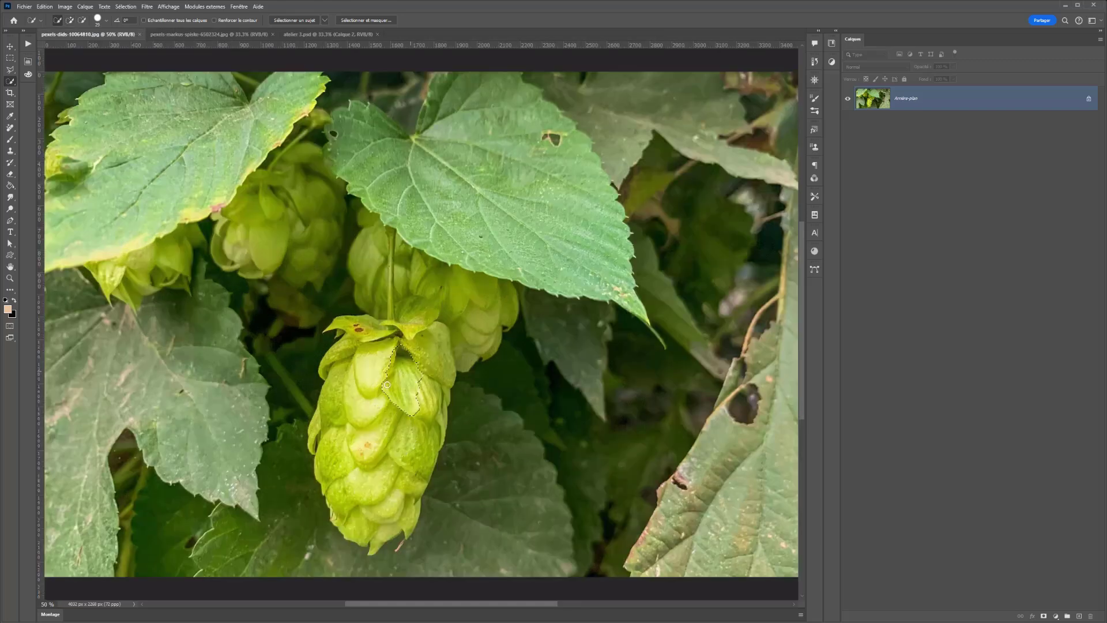
Step: Select the whole front hop cone, including its small upper leaves, with the Quick Selection tool and refine the selection's upper edge
{"action": "left_click_drag", "start_coordinate": [387, 385], "coordinate": [376, 502]}
{"action": "left_click_drag", "start_coordinate": [432, 349], "coordinate": [420, 312]}
{"action": "left_click_drag", "start_coordinate": [404, 252], "coordinate": [423, 263]}
{"action": "mouse_move", "coordinate": [496, 308]}
{"action": "left_mouse_down"}
{"action": "mouse_move", "coordinate": [522, 285]}
{"action": "mouse_move", "coordinate": [510, 269]}
{"action": "mouse_move", "coordinate": [466, 347]}
{"action": "left_mouse_up"}
{"action": "left_click_drag", "start_coordinate": [411, 286], "coordinate": [406, 302]}
{"action": "left_click", "coordinate": [425, 309]}
{"action": "left_click_drag", "start_coordinate": [443, 299], "coordinate": [437, 299]}
{"action": "left_click", "coordinate": [405, 307]}
{"action": "scroll", "coordinate": [331, 453], "scroll_direction": "down", "scroll_amount": 2}
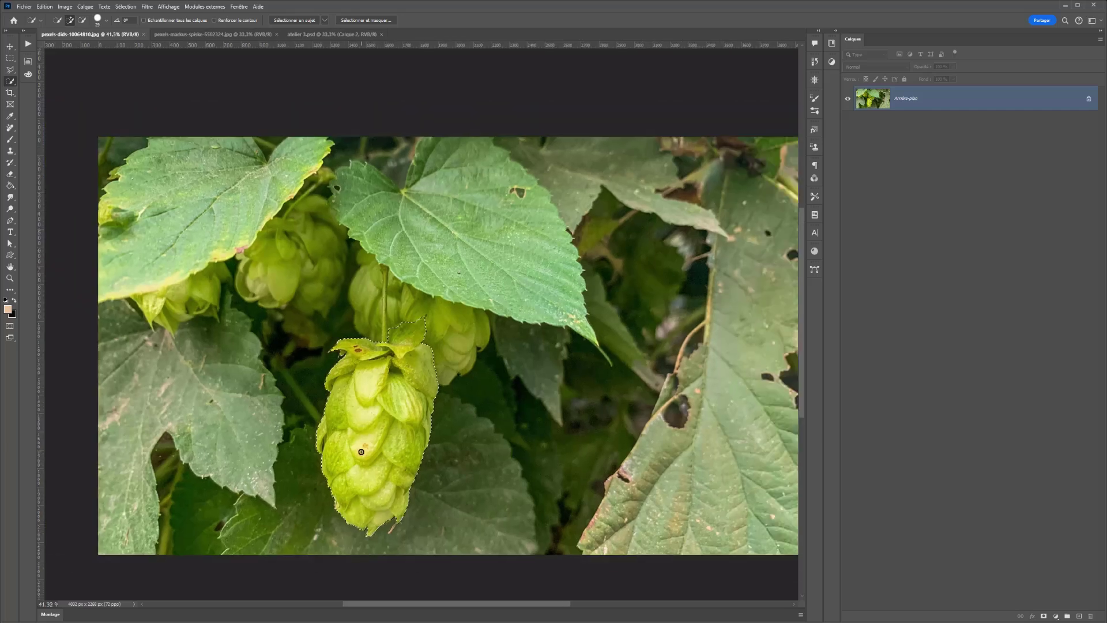
{"action": "left_click", "coordinate": [304, 37]}
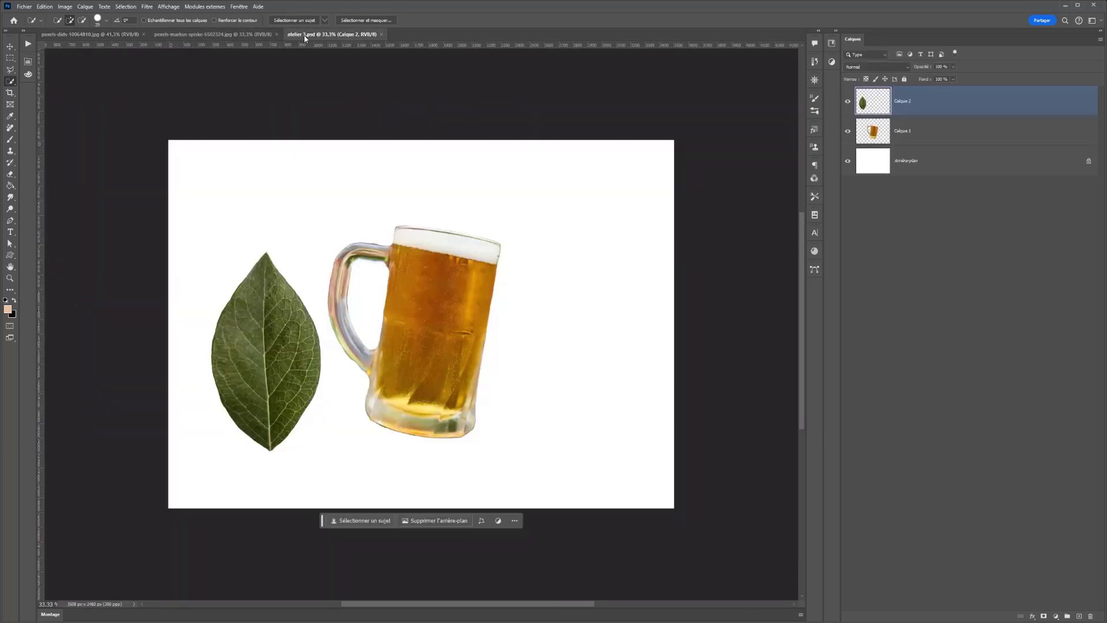
{"action": "key", "text": "ctrl+v"}
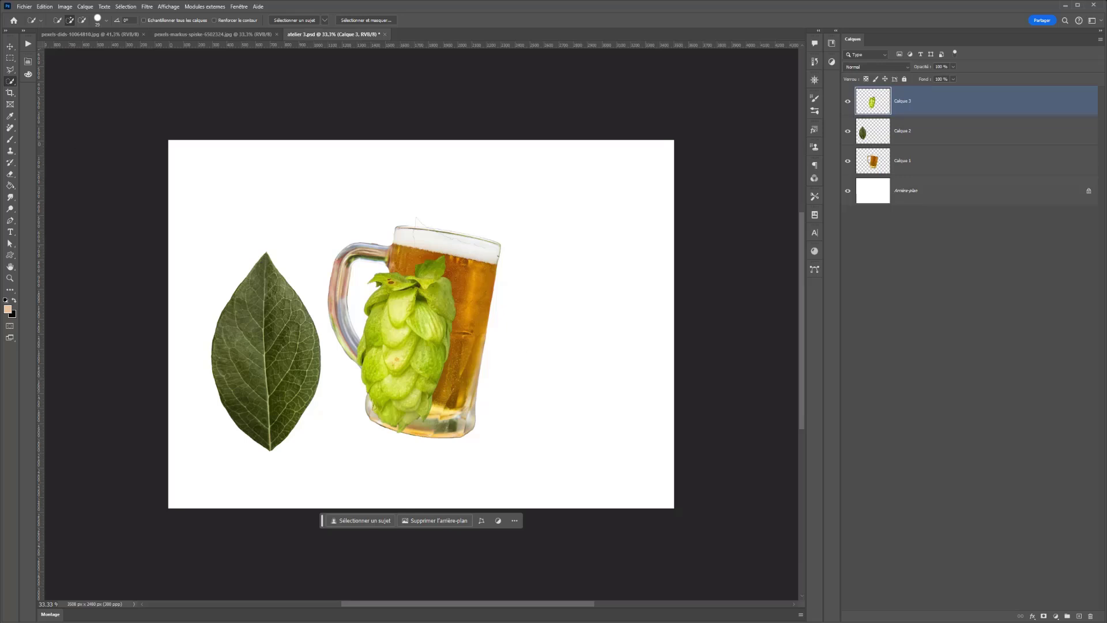
{"action": "key", "text": "ctrl+t"}
{"action": "mouse_move", "coordinate": [421, 323]}
{"action": "left_mouse_down"}
{"action": "mouse_move", "coordinate": [343, 267]}
{"action": "mouse_move", "coordinate": [411, 341]}
{"action": "mouse_move", "coordinate": [424, 340]}
{"action": "mouse_move", "coordinate": [421, 324]}
{"action": "left_mouse_up"}
{"action": "left_click_drag", "start_coordinate": [416, 361], "coordinate": [287, 328]}
{"action": "key", "text": "ctrl+z"}
{"action": "key", "text": "Escape"}
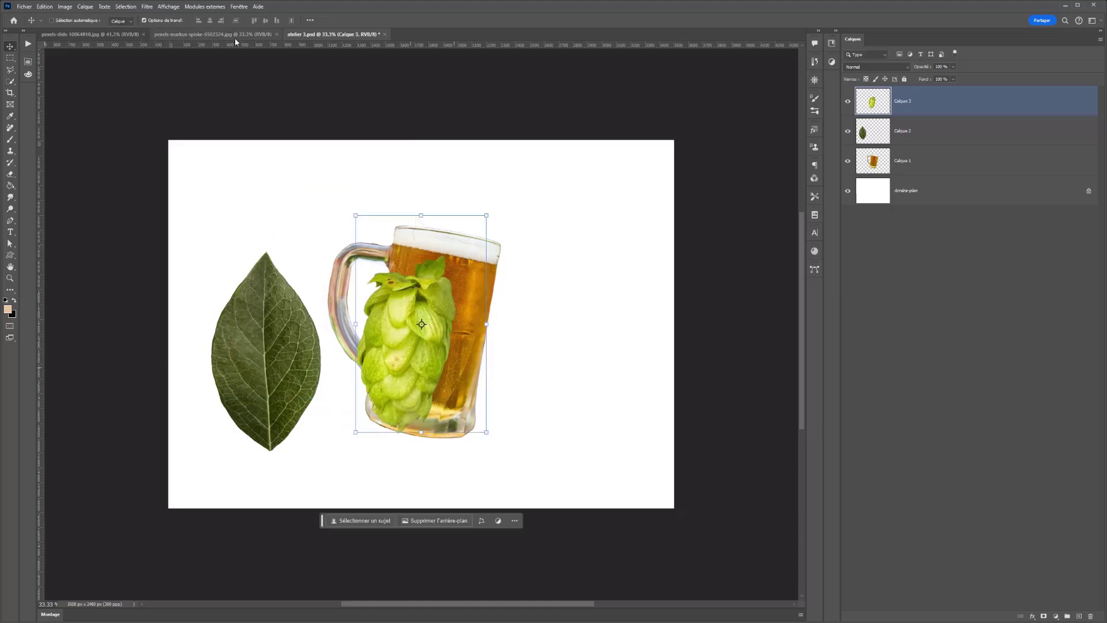
{"action": "key", "text": "Delete"}
Step: Turn the hop cone selection in the hop plant photo into a layer mask
{"action": "left_click", "coordinate": [206, 35]}
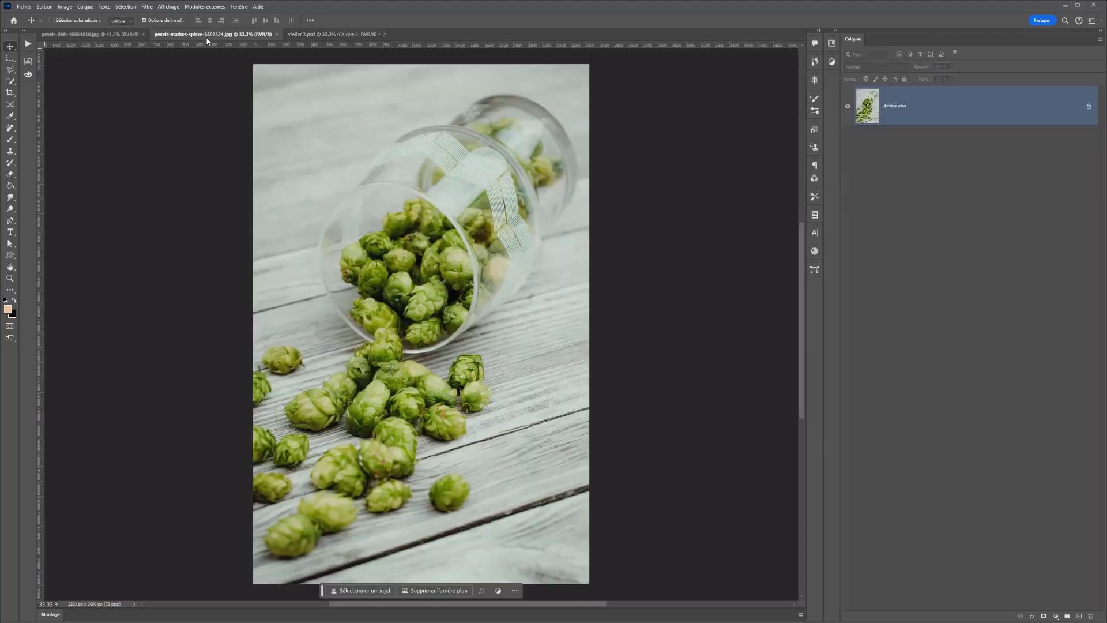
{"action": "left_click", "coordinate": [89, 35]}
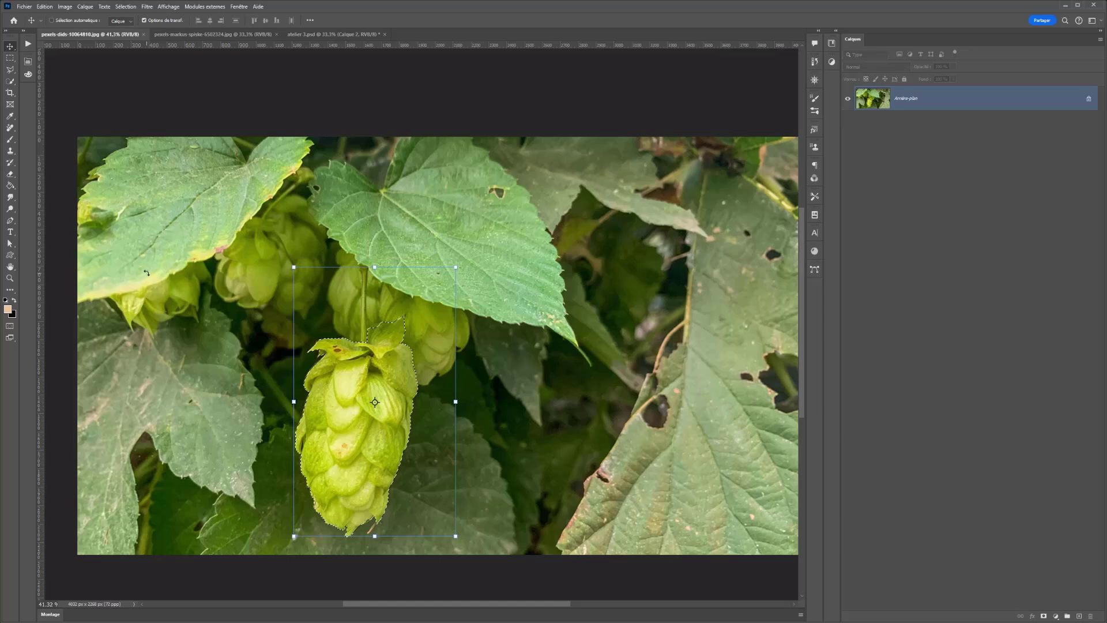
{"action": "left_click", "coordinate": [1043, 616]}
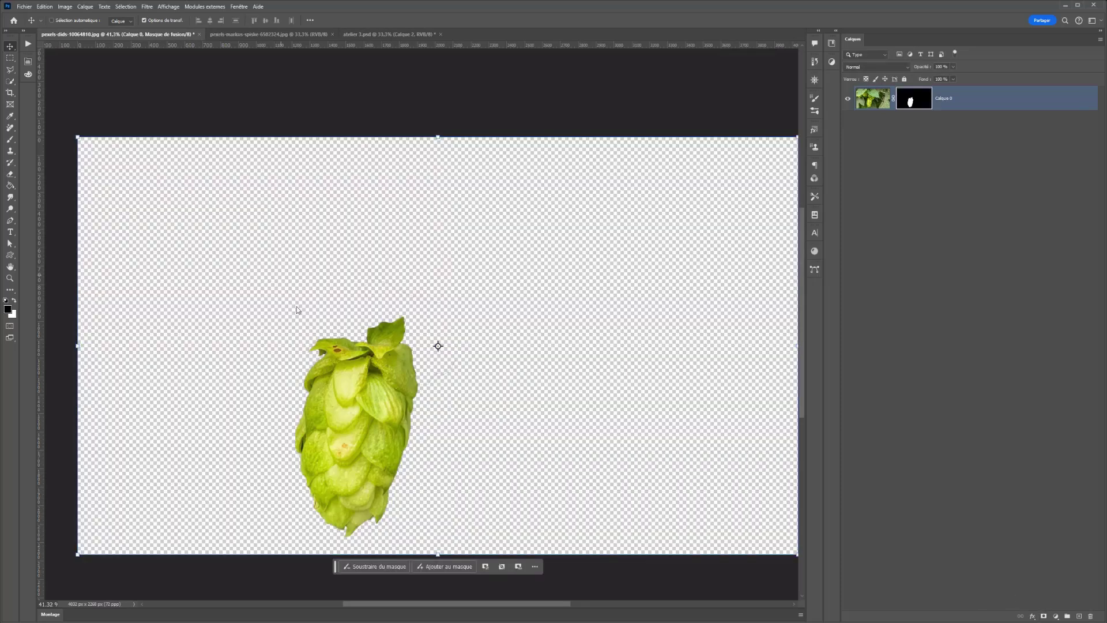
Step: Switch to the Brush tool with a hard round tip from Pinceaux généraux and reduce its size for retouching the mask
{"action": "left_click", "coordinate": [10, 139]}
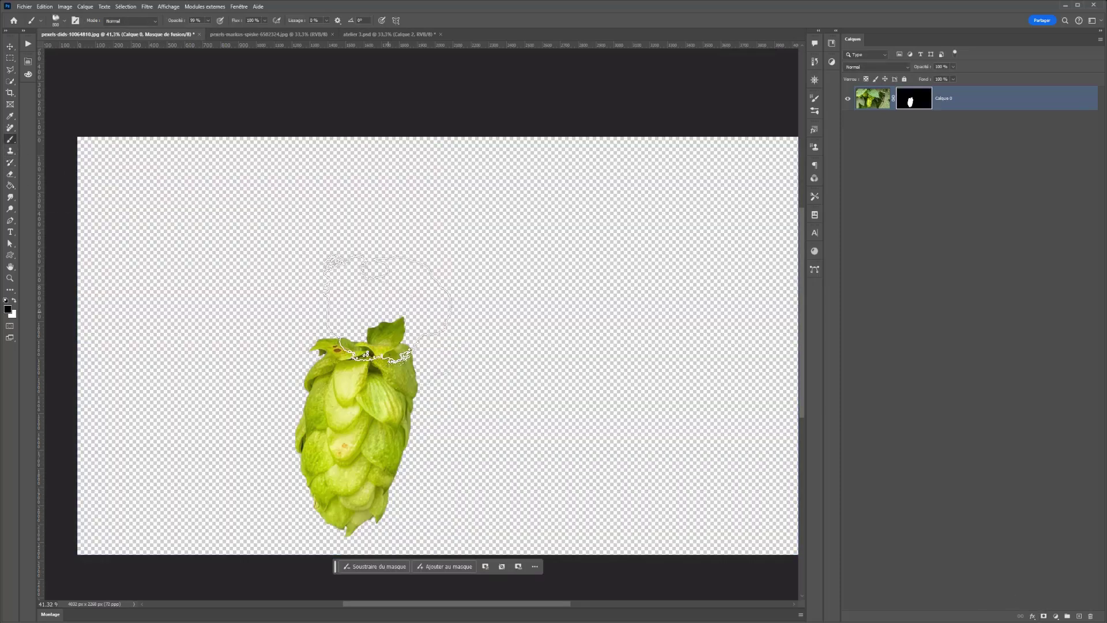
{"action": "right_click", "coordinate": [460, 262]}
{"action": "scroll", "coordinate": [554, 353], "scroll_direction": "up", "scroll_amount": 5}
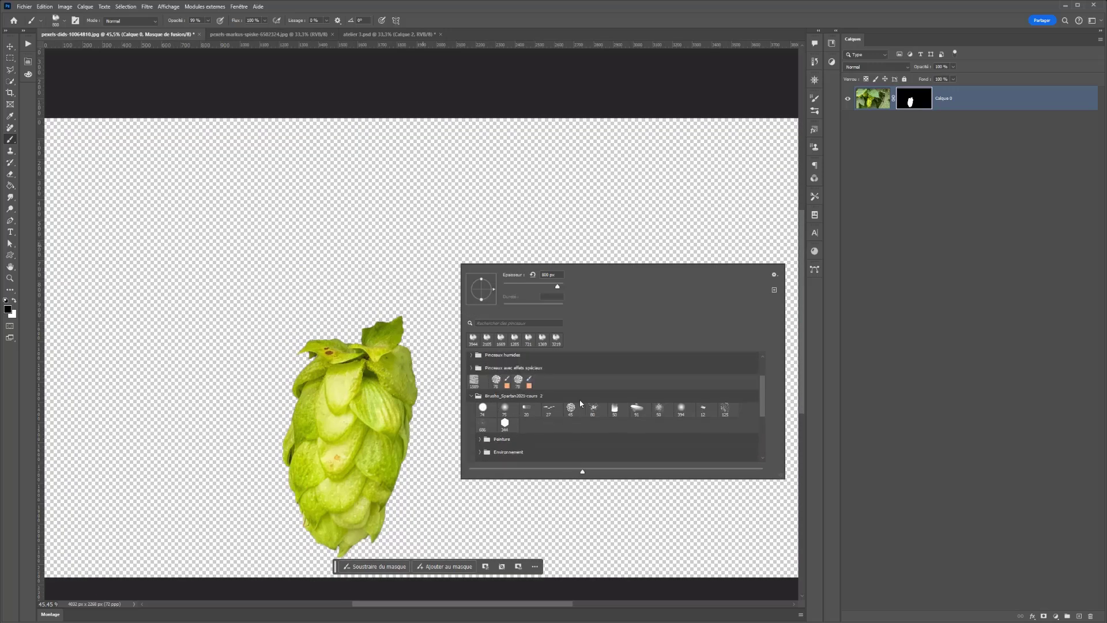
{"action": "left_click", "coordinate": [546, 375]}
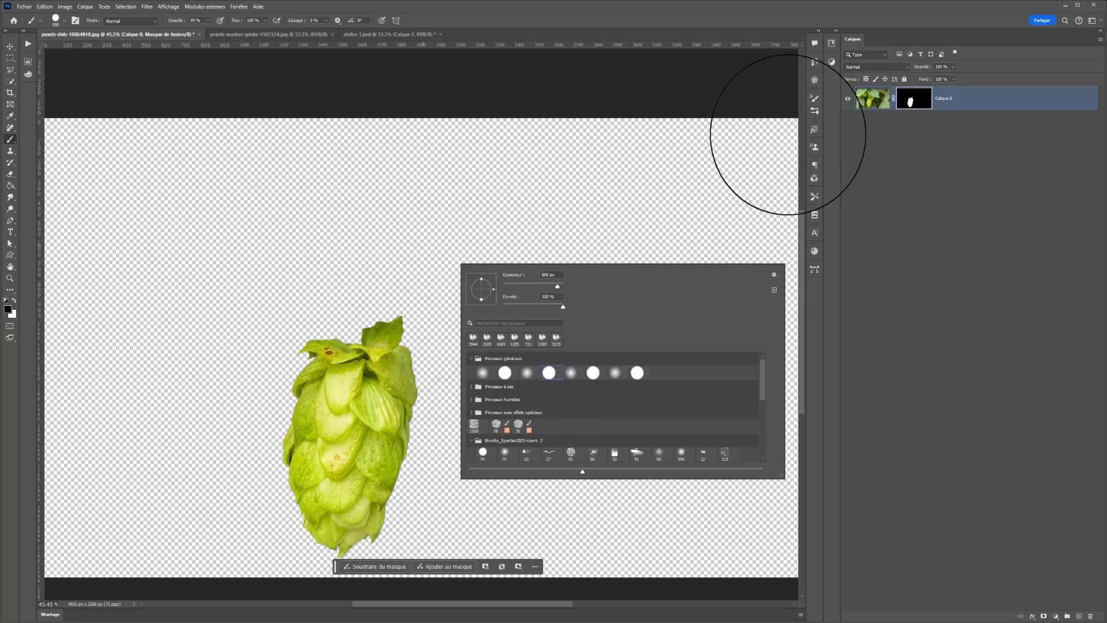
{"action": "scroll", "coordinate": [673, 190], "scroll_direction": "down", "scroll_amount": 1}
{"action": "left_click_drag", "start_coordinate": [557, 288], "coordinate": [520, 287]}
{"action": "left_click", "coordinate": [329, 282]}
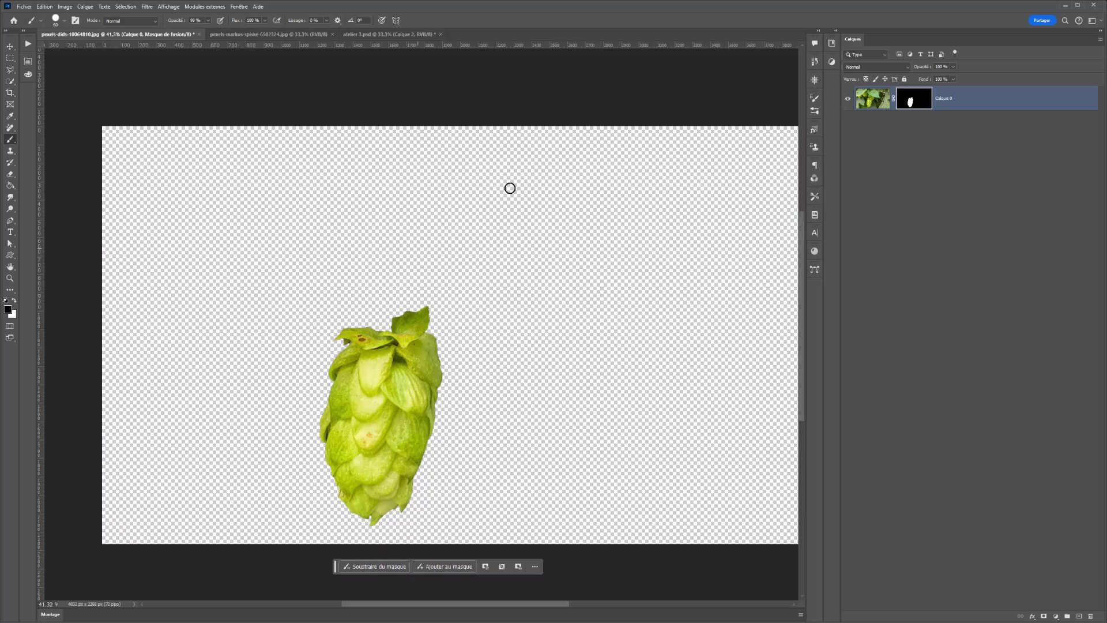
Step: Copy the masked hop layer into the atelier 3.psd document
{"action": "left_click_drag", "start_coordinate": [966, 108], "coordinate": [338, 54]}
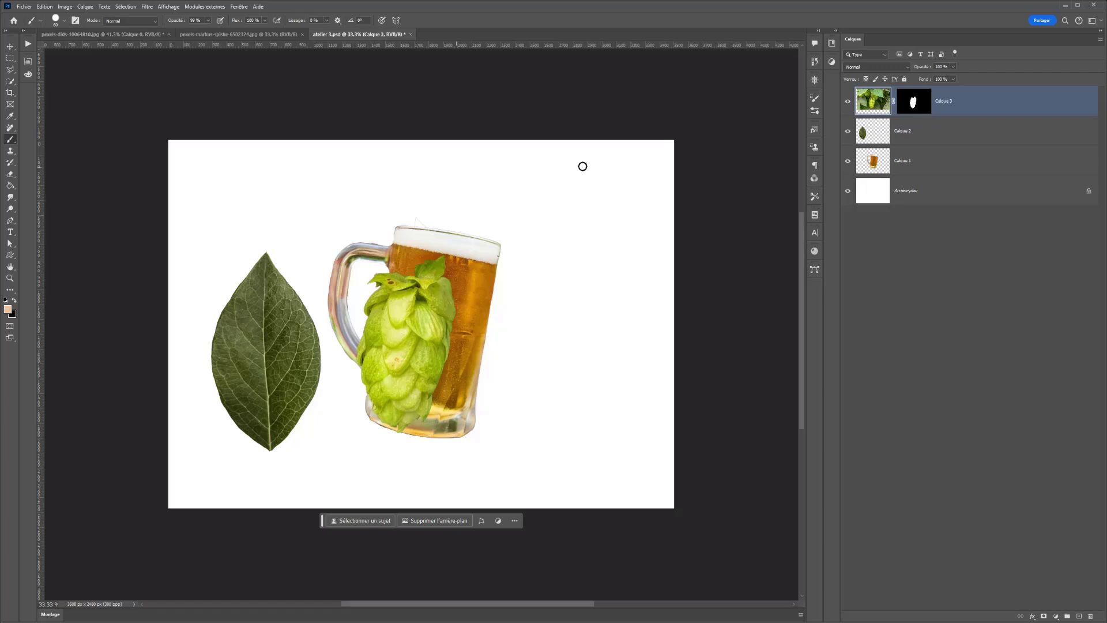
Step: Paint out the stray marks above the mug on the large hop cone's layer mask
{"action": "left_click", "coordinate": [913, 105]}
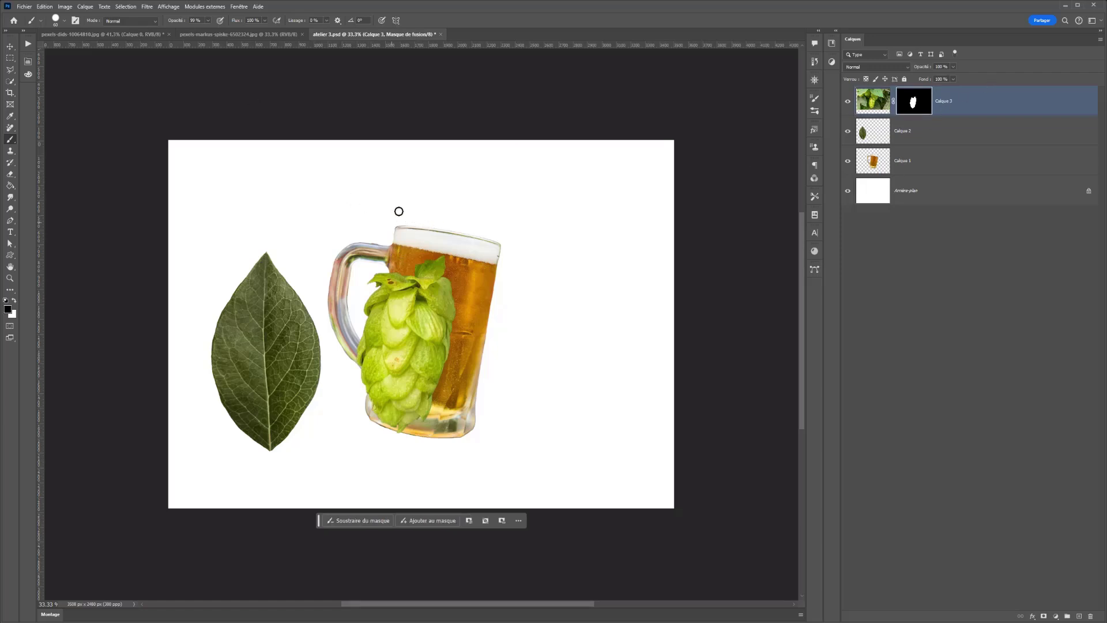
{"action": "left_click", "coordinate": [10, 47]}
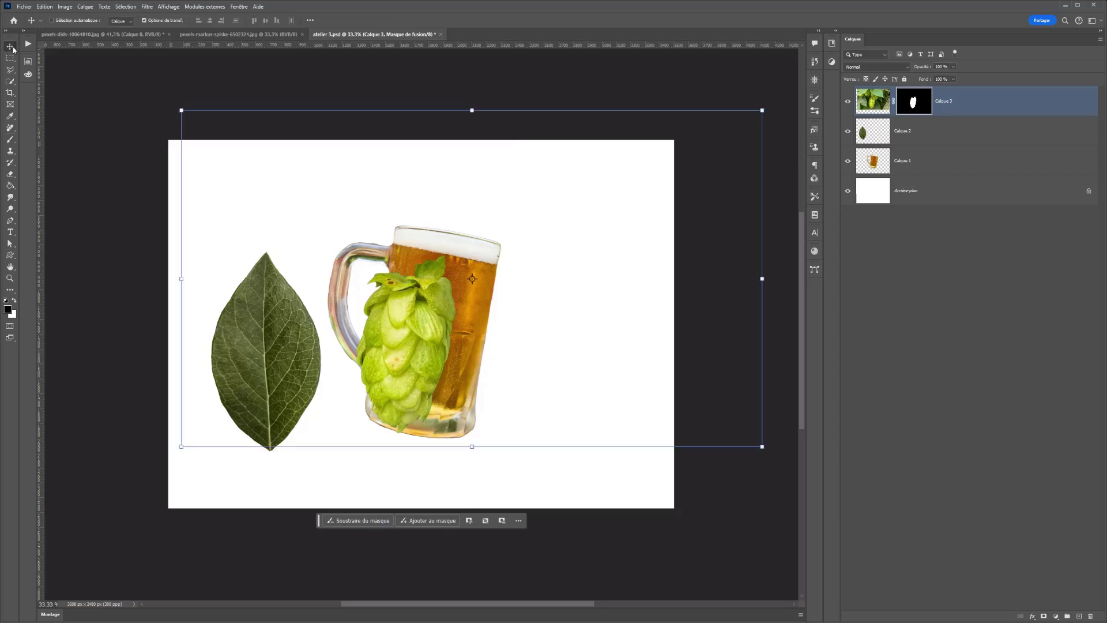
Step: Select the subject in the photo of hops spilling from a glass, and subtract the glass and its contents from the selection
{"action": "left_click", "coordinate": [240, 34]}
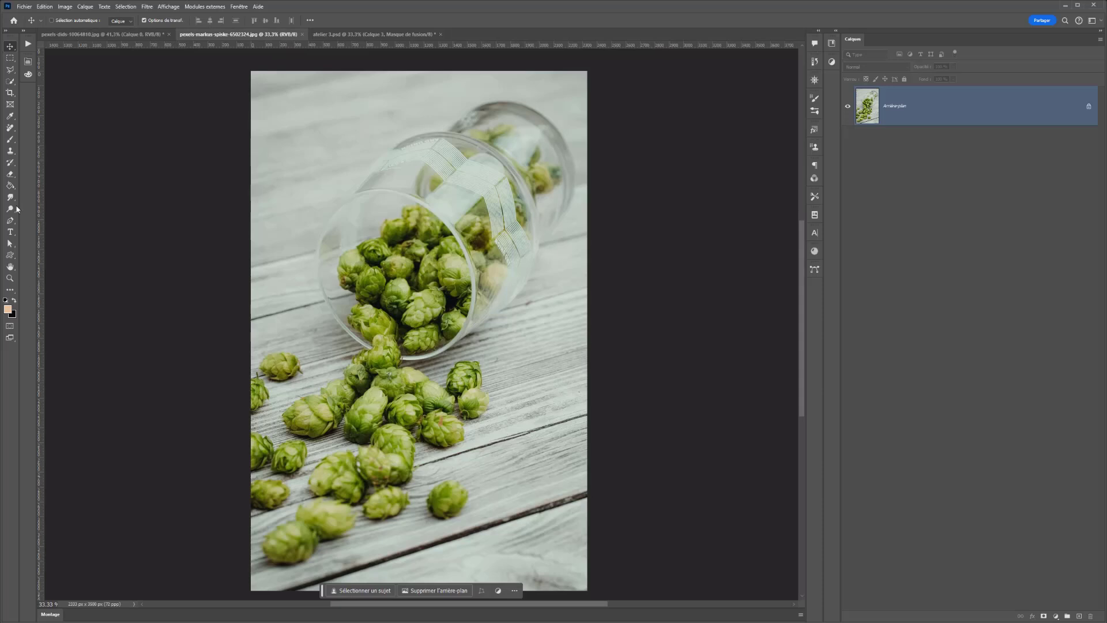
{"action": "left_click", "coordinate": [10, 81]}
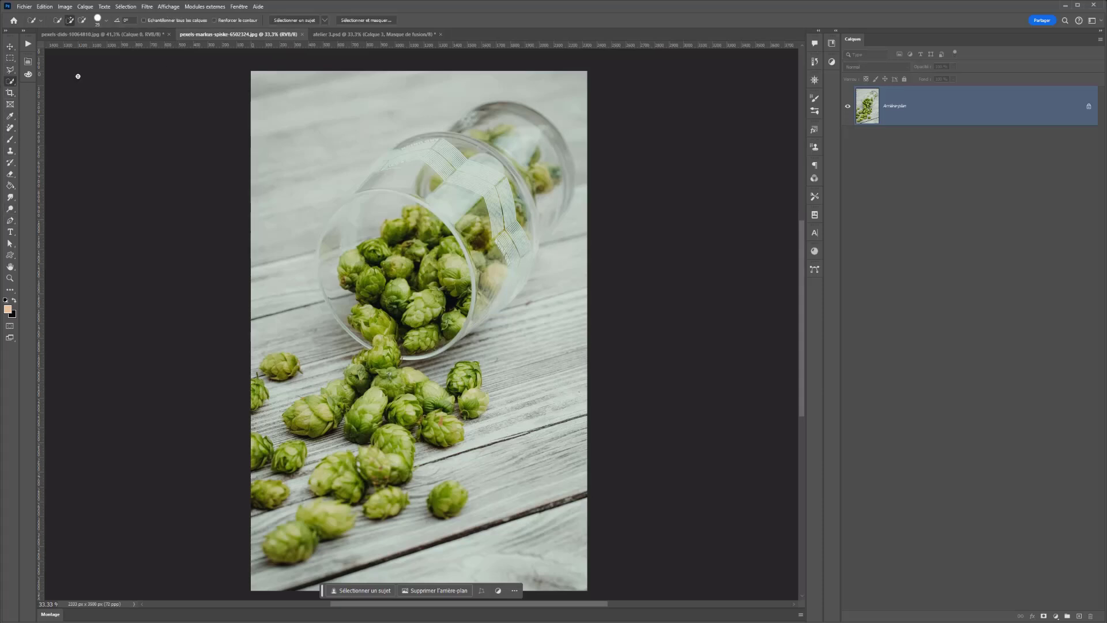
{"action": "left_click", "coordinate": [325, 21]}
{"action": "left_click", "coordinate": [344, 40]}
{"action": "left_click", "coordinate": [293, 25]}
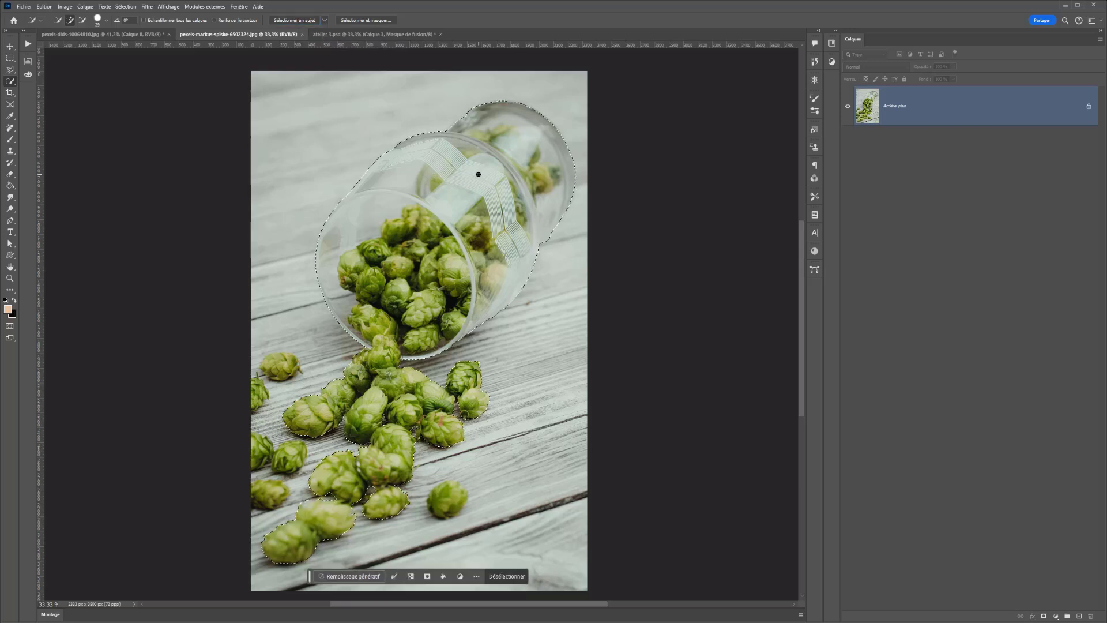
{"action": "mouse_move", "coordinate": [477, 175]}
{"action": "left_mouse_down"}
{"action": "mouse_move", "coordinate": [455, 183]}
{"action": "mouse_move", "coordinate": [442, 136]}
{"action": "mouse_move", "coordinate": [509, 197]}
{"action": "mouse_move", "coordinate": [528, 244]}
{"action": "mouse_move", "coordinate": [434, 140]}
{"action": "left_mouse_up"}
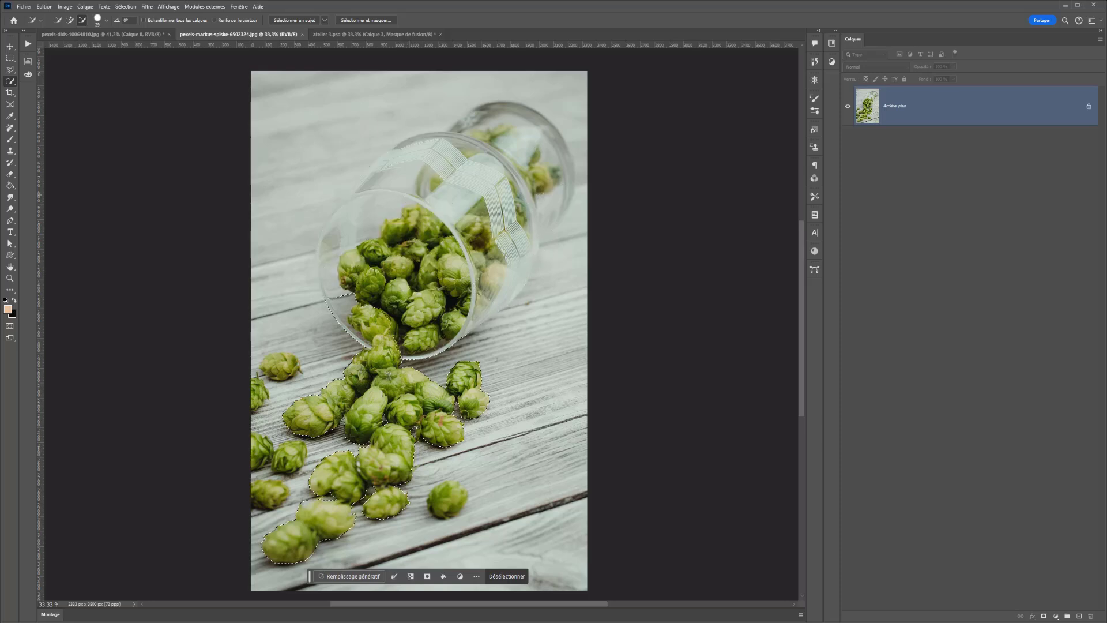
{"action": "mouse_move", "coordinate": [365, 324]}
{"action": "left_mouse_down"}
{"action": "mouse_move", "coordinate": [353, 330]}
{"action": "mouse_move", "coordinate": [343, 316]}
{"action": "mouse_move", "coordinate": [391, 330]}
{"action": "left_mouse_up"}
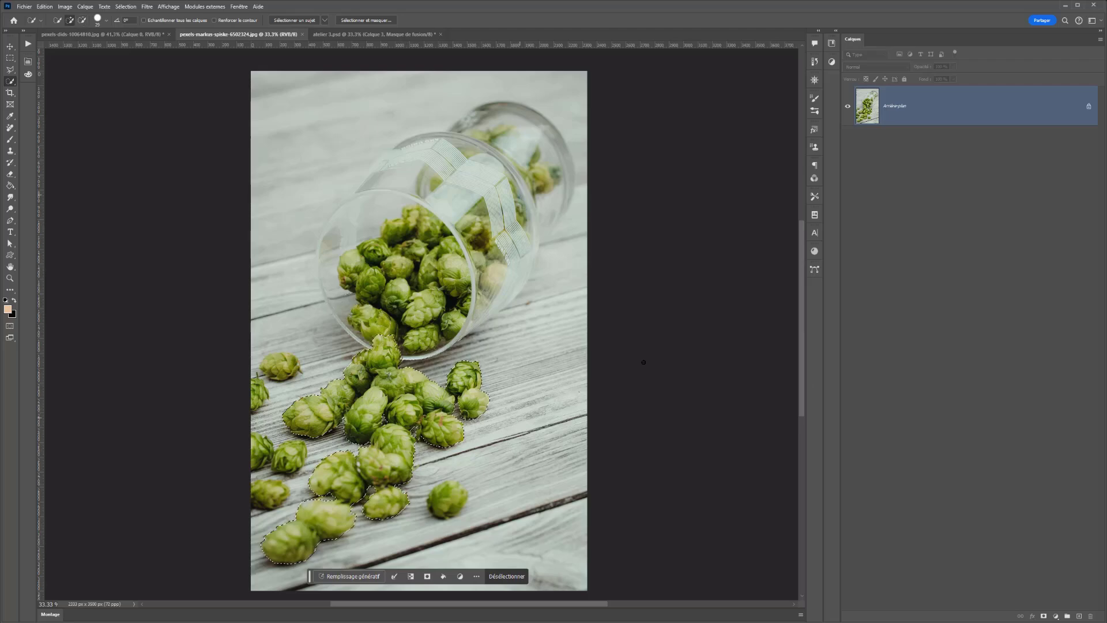
Step: Mask the spilled hop cones with the selection and copy the masked layer into the atelier 3.psd document
{"action": "left_click", "coordinate": [1044, 616]}
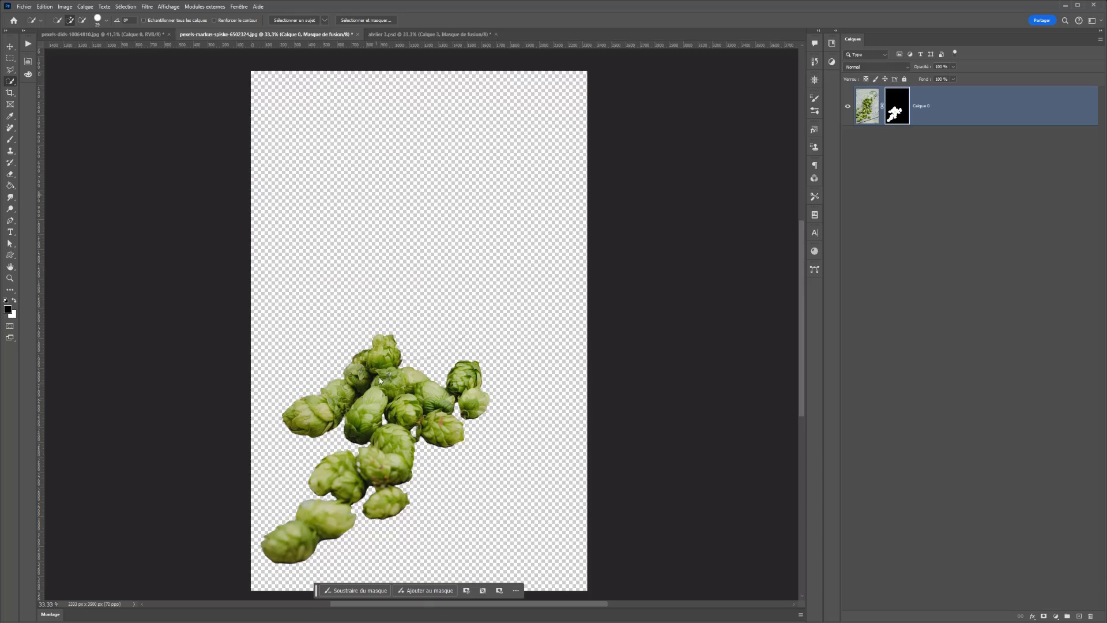
{"action": "left_click_drag", "start_coordinate": [969, 115], "coordinate": [547, 411]}
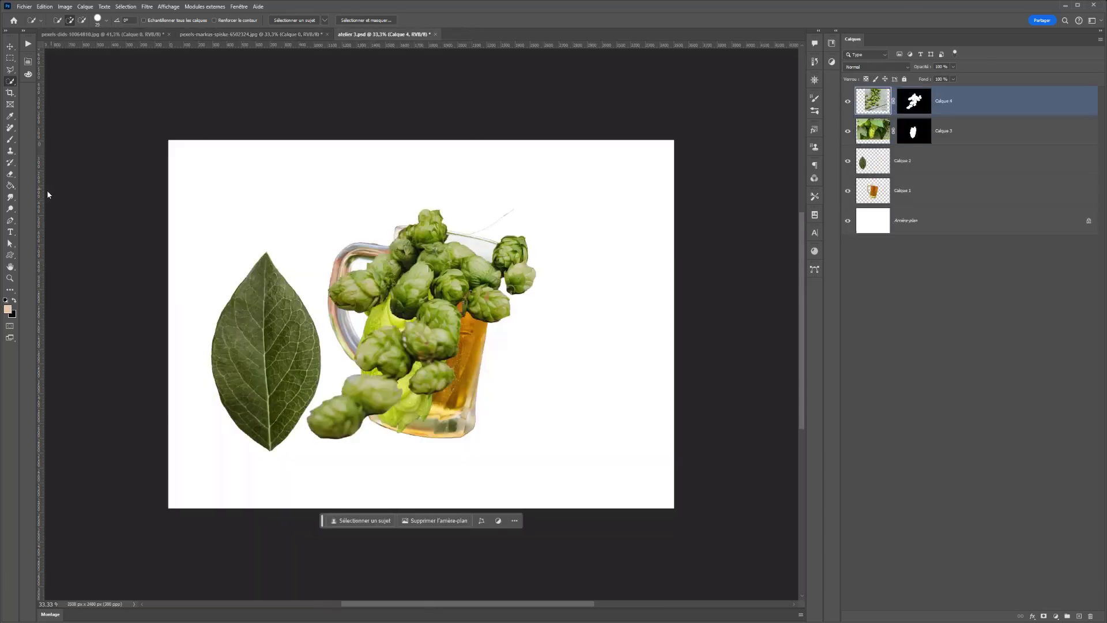
Step: Paint out the stray line beside the spilled cones on their layer mask in black, and move the cones beyond the mug's right side
{"action": "left_click", "coordinate": [11, 139]}
{"action": "left_click", "coordinate": [14, 299]}
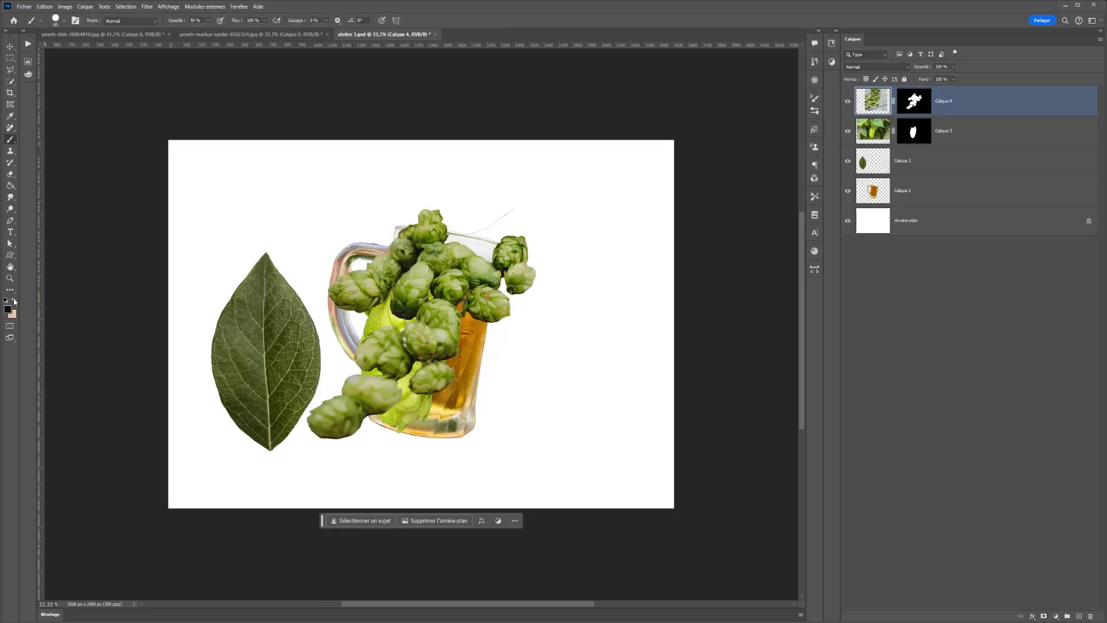
{"action": "left_click", "coordinate": [921, 101]}
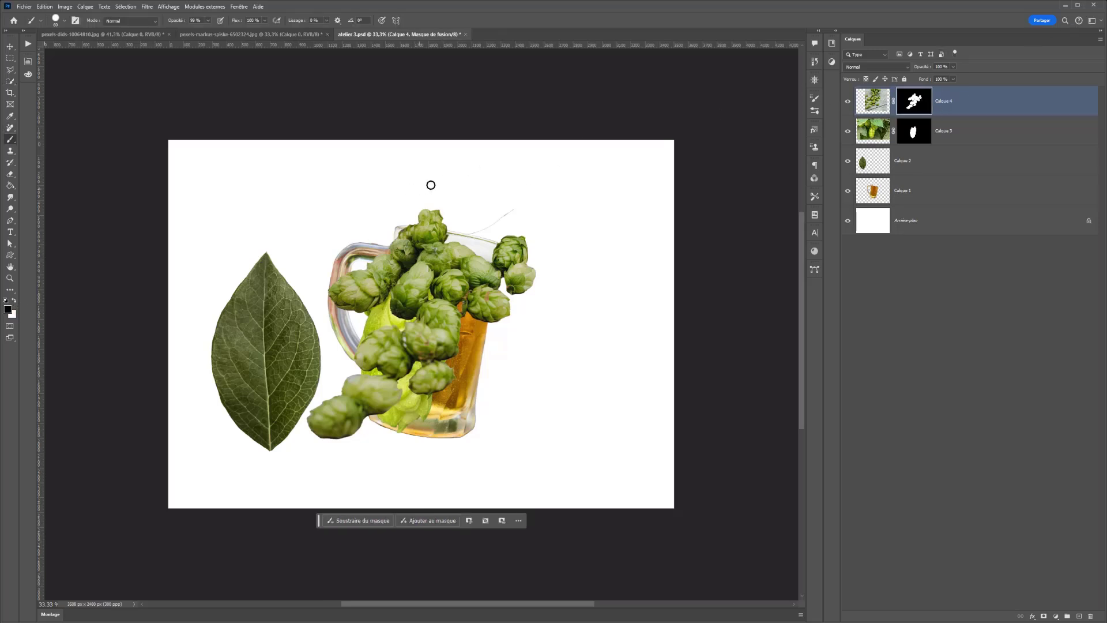
{"action": "left_click_drag", "start_coordinate": [524, 208], "coordinate": [462, 232]}
{"action": "key", "text": "v"}
{"action": "left_click_drag", "start_coordinate": [430, 337], "coordinate": [578, 390]}
Step: Scale the large hop cone to about 86%, rotate it about 152° and place it above the mug's handle
{"action": "left_click", "coordinate": [421, 329], "text": "ctrl"}
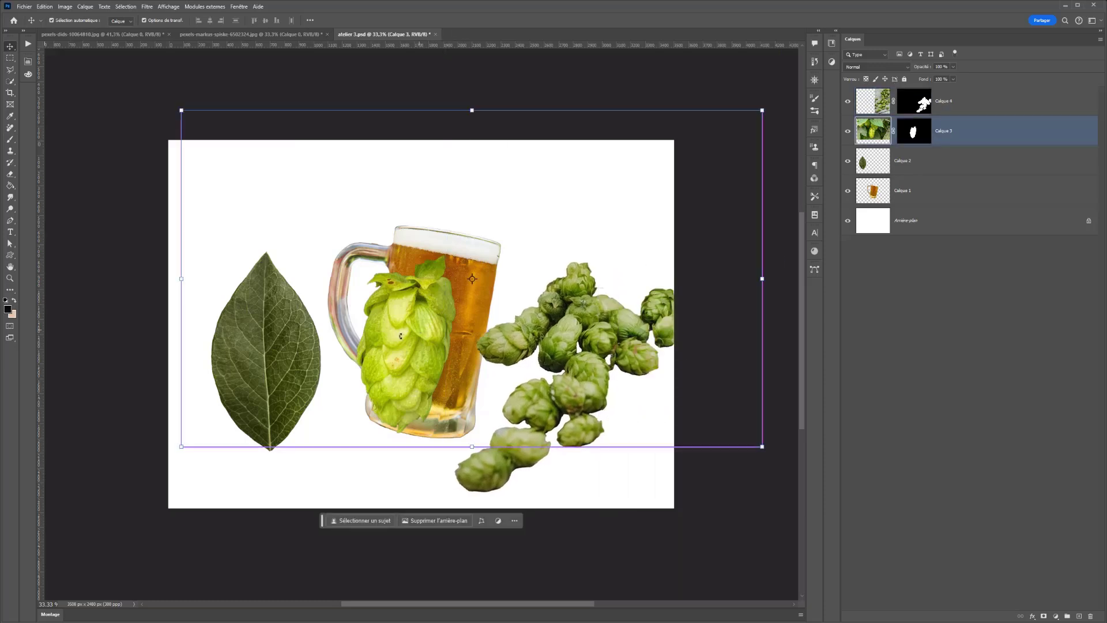
{"action": "left_click_drag", "start_coordinate": [762, 109], "coordinate": [548, 151]}
{"action": "left_click_drag", "start_coordinate": [397, 192], "coordinate": [437, 466]}
{"action": "left_click_drag", "start_coordinate": [429, 269], "coordinate": [409, 253]}
{"action": "left_click_drag", "start_coordinate": [315, 222], "coordinate": [288, 173]}
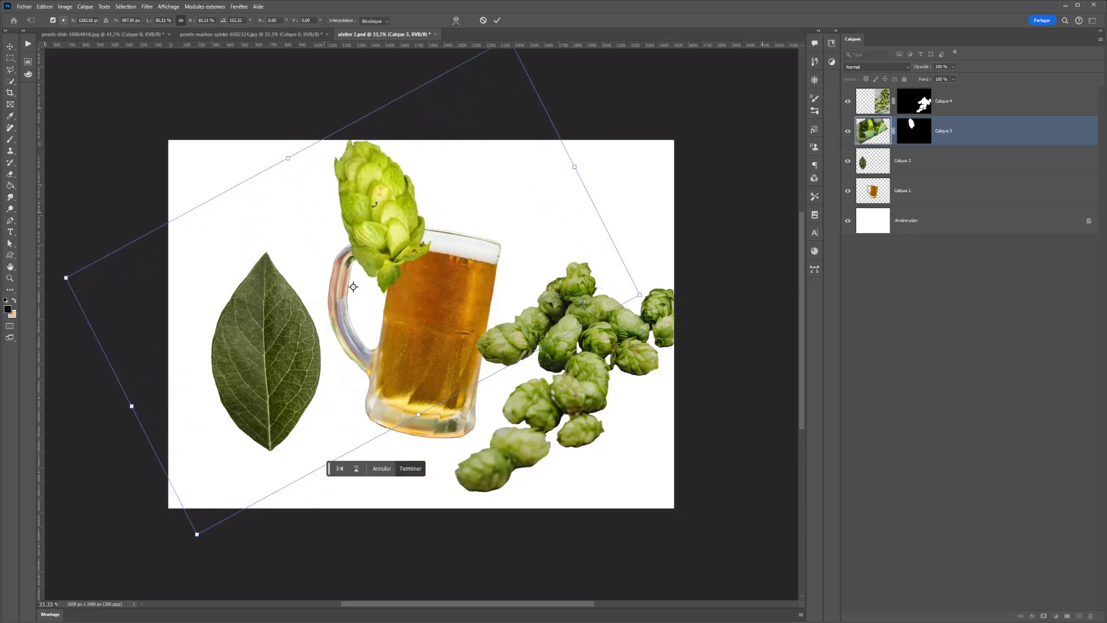
{"action": "key", "text": "Return"}
Step: Stack the large hop cone's layer below the mug layer and position the cone behind the mug's handle
{"action": "left_click_drag", "start_coordinate": [880, 136], "coordinate": [875, 204]}
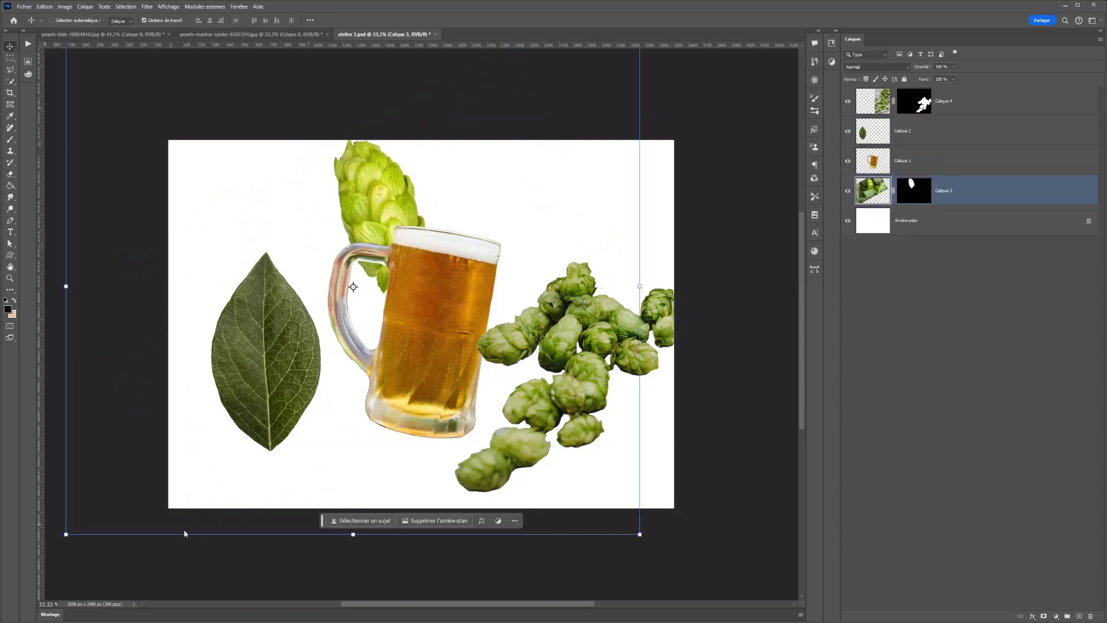
{"action": "left_click_drag", "start_coordinate": [406, 195], "coordinate": [364, 295]}
{"action": "left_click_drag", "start_coordinate": [370, 284], "coordinate": [358, 282]}
Step: Scale the spilled hop cones to about 50% and place them over the lower part of the mug
{"action": "left_click", "coordinate": [556, 345], "text": "ctrl"}
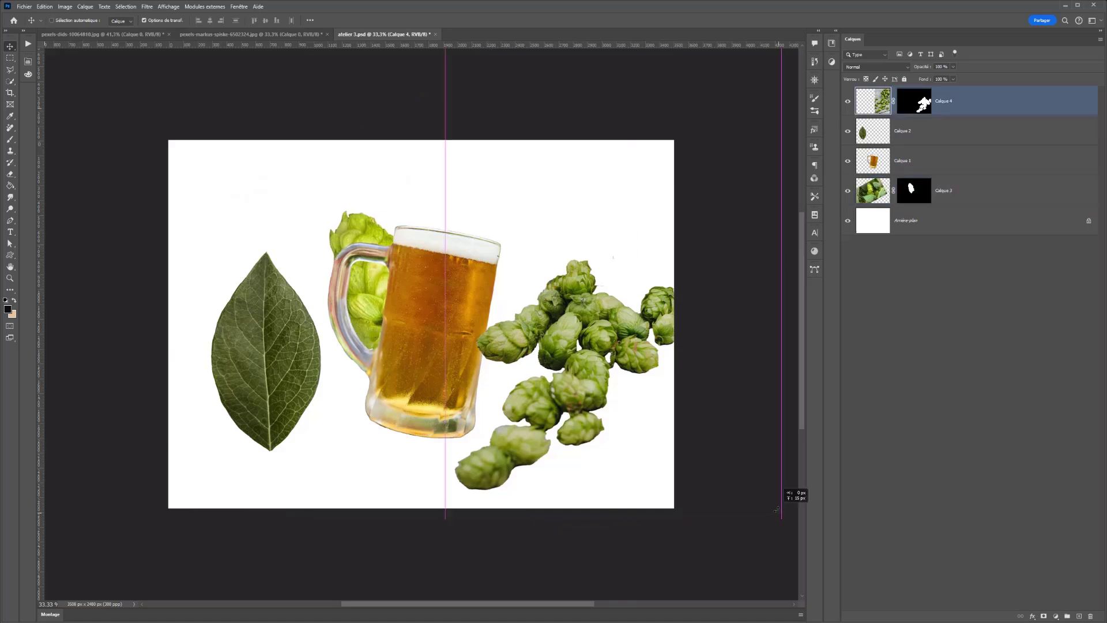
{"action": "left_click_drag", "start_coordinate": [781, 517], "coordinate": [635, 237]}
{"action": "left_click_drag", "start_coordinate": [458, 139], "coordinate": [394, 339]}
{"action": "left_click_drag", "start_coordinate": [557, 335], "coordinate": [550, 301]}
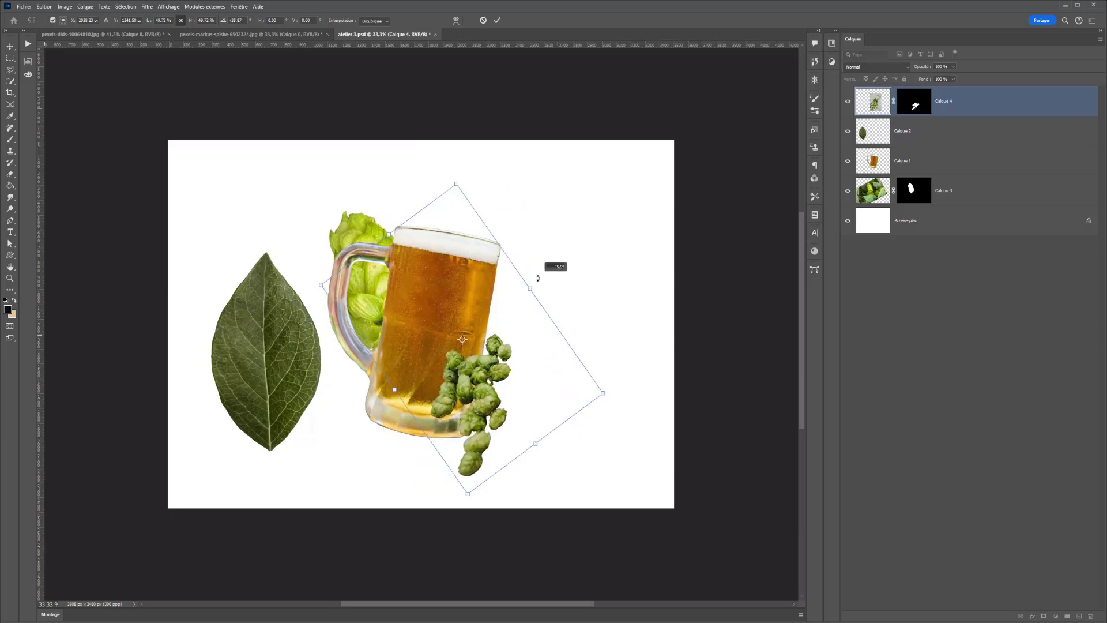
{"action": "key", "text": "ctrl+z"}
Step: Flip the spilled hop cones horizontally and position them across the mug's lower right edge
{"action": "right_click", "coordinate": [480, 412]}
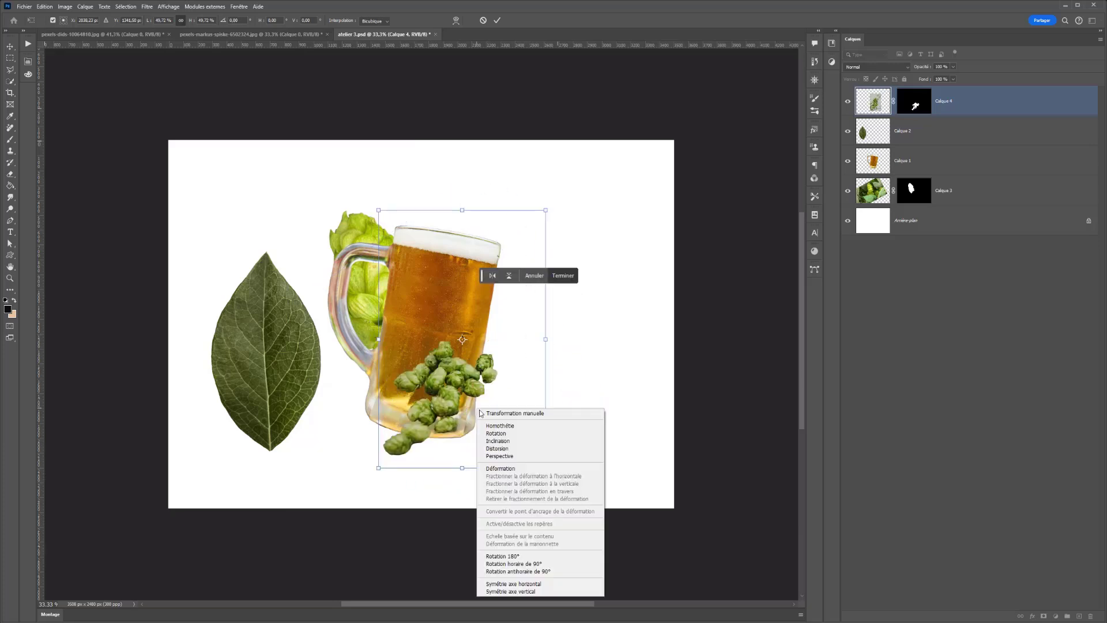
{"action": "left_click", "coordinate": [537, 583]}
{"action": "left_click_drag", "start_coordinate": [486, 371], "coordinate": [480, 357]}
{"action": "key", "text": "Return"}
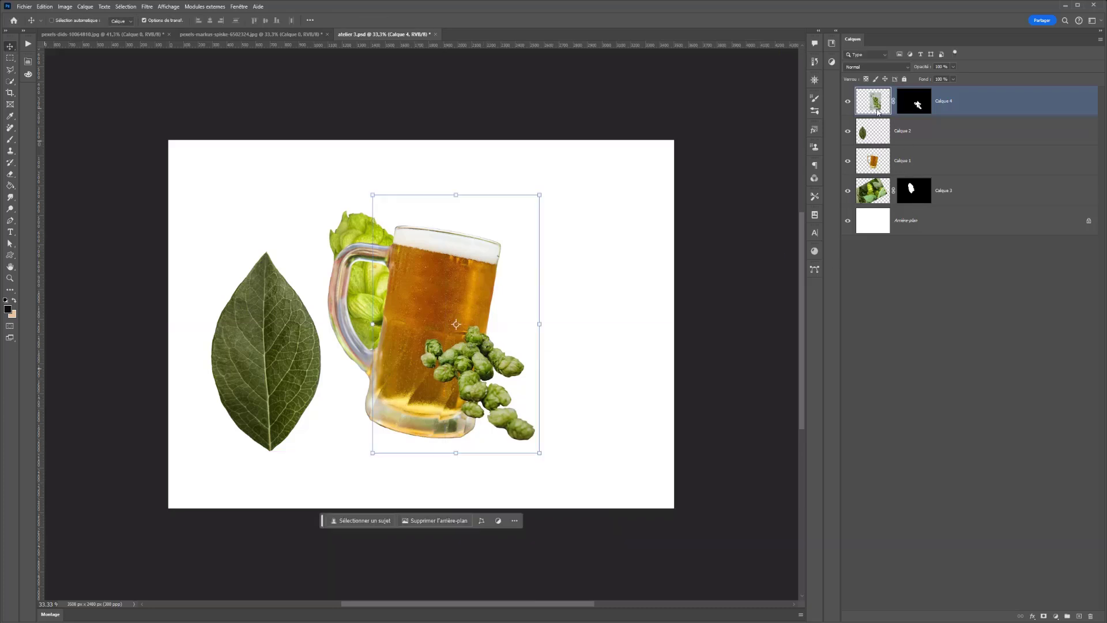
Step: Stack the spilled cones' layer below the mug layer and adjust the positions of both hop elements behind the mug
{"action": "left_click_drag", "start_coordinate": [878, 113], "coordinate": [877, 176]}
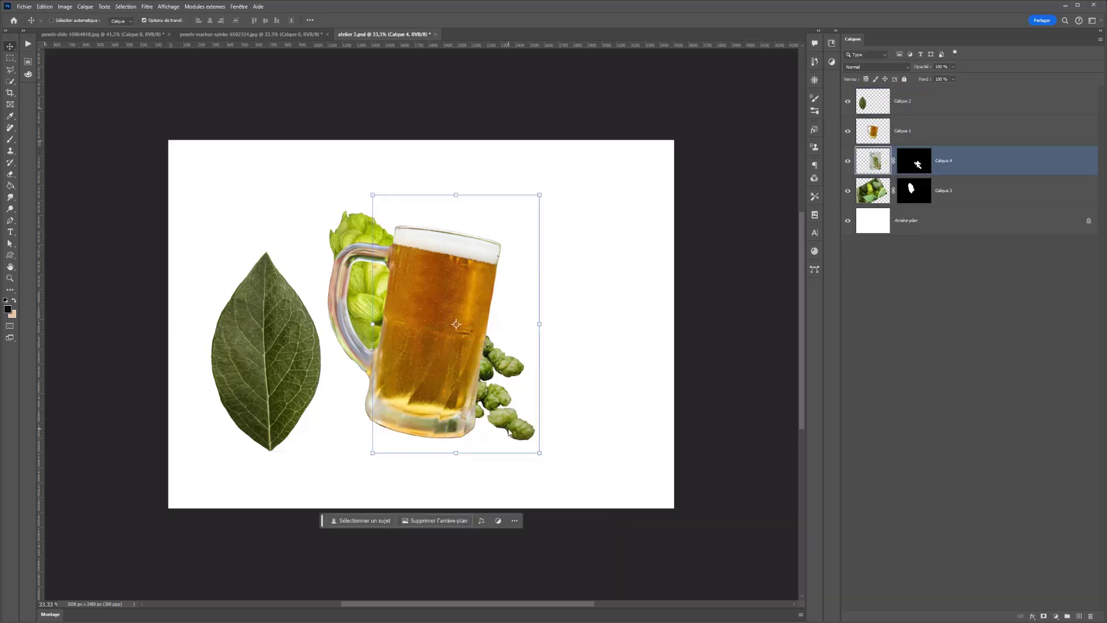
{"action": "left_click_drag", "start_coordinate": [508, 433], "coordinate": [506, 437]}
{"action": "left_click", "coordinate": [345, 240], "text": "ctrl"}
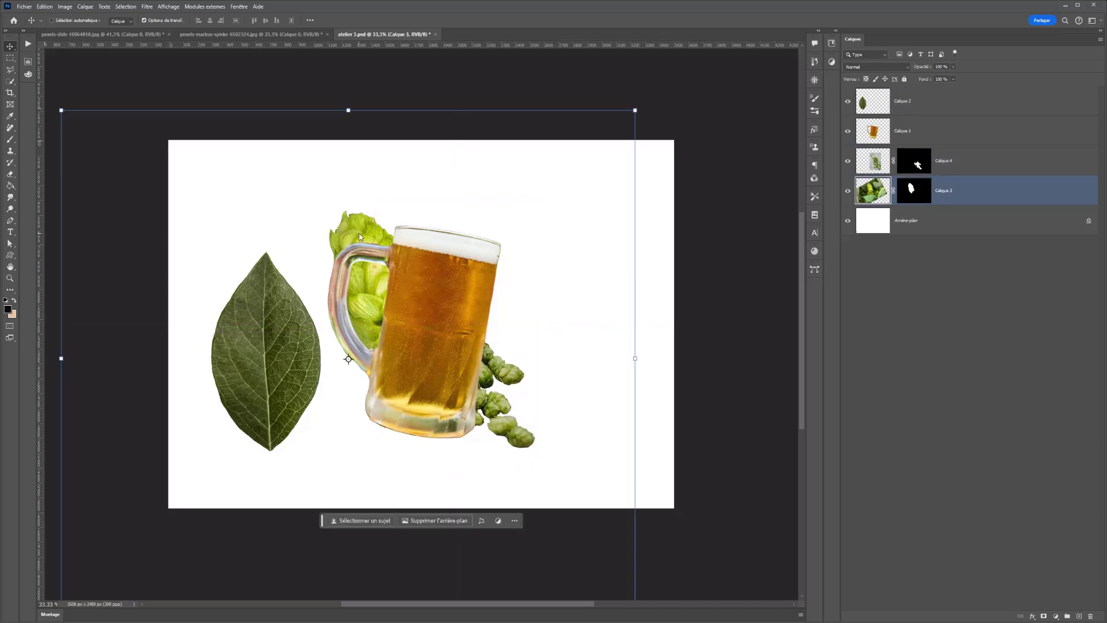
{"action": "left_click_drag", "start_coordinate": [345, 240], "coordinate": [332, 243]}
Step: Scale the leaf down to roughly two thirds of its size and duplicate its layer four times
{"action": "left_click", "coordinate": [258, 324]}
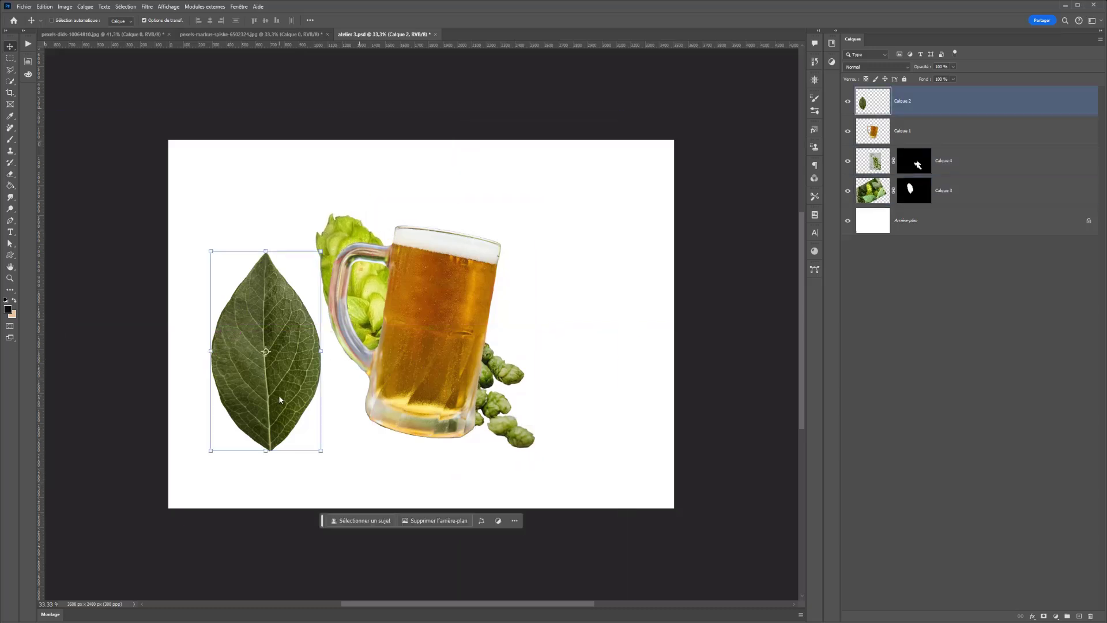
{"action": "left_click_drag", "start_coordinate": [321, 447], "coordinate": [283, 382]}
{"action": "key", "text": "Return"}
{"action": "key", "text": "ctrl+j"}
{"action": "key", "text": "ctrl+j"}
{"action": "key", "text": "ctrl+j"}
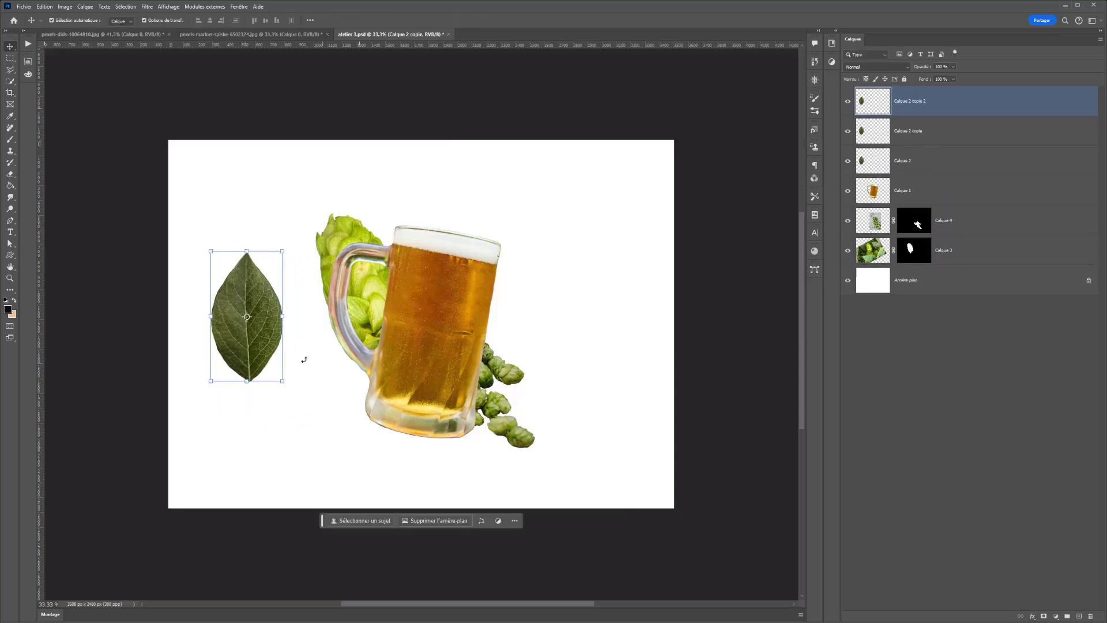
{"action": "key", "text": "ctrl+j"}
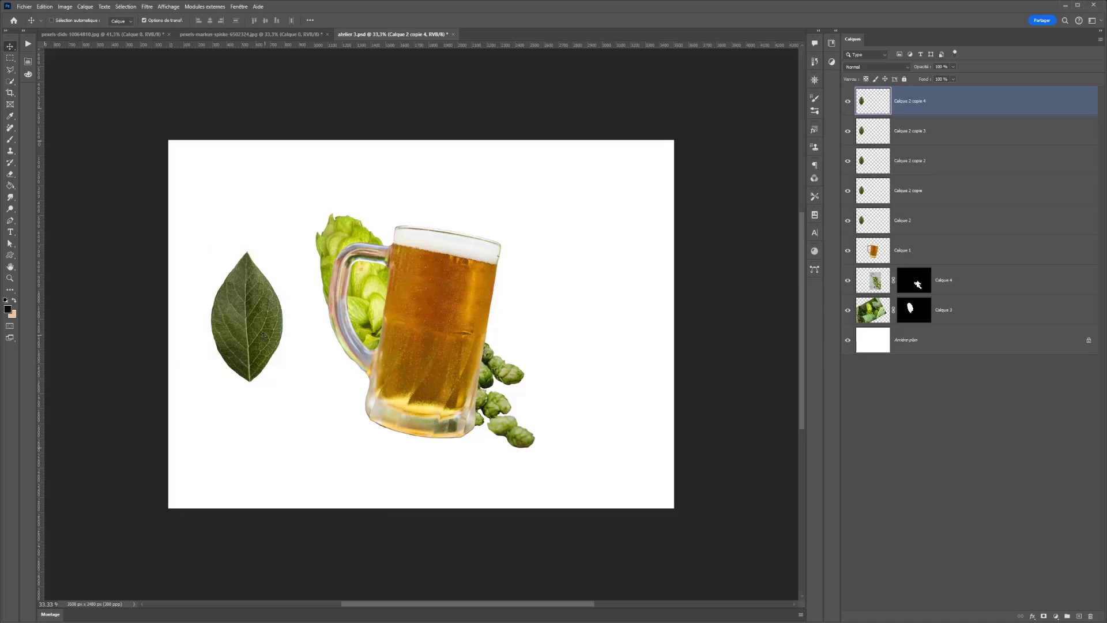
Step: Move the topmost leaf copy to the mug's upper right and rotate it about 32° counterclockwise
{"action": "left_click_drag", "start_coordinate": [261, 311], "coordinate": [589, 248]}
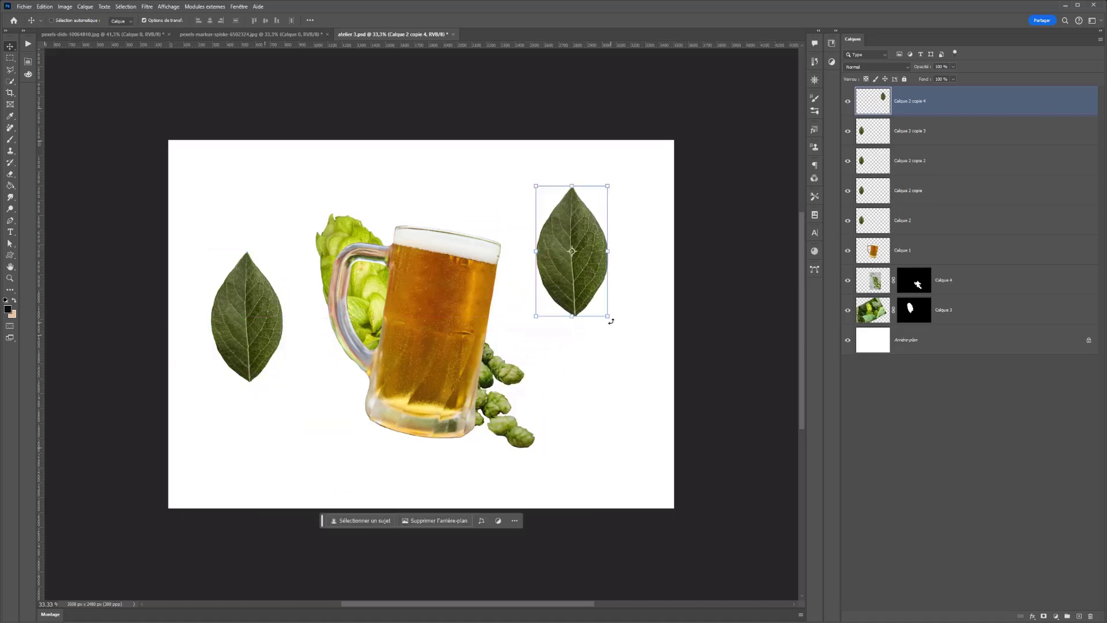
{"action": "left_click_drag", "start_coordinate": [613, 328], "coordinate": [648, 293]}
Step: Warp the leaf at the mug's upper right into a slimmer, curved shape
{"action": "right_click", "coordinate": [605, 292]}
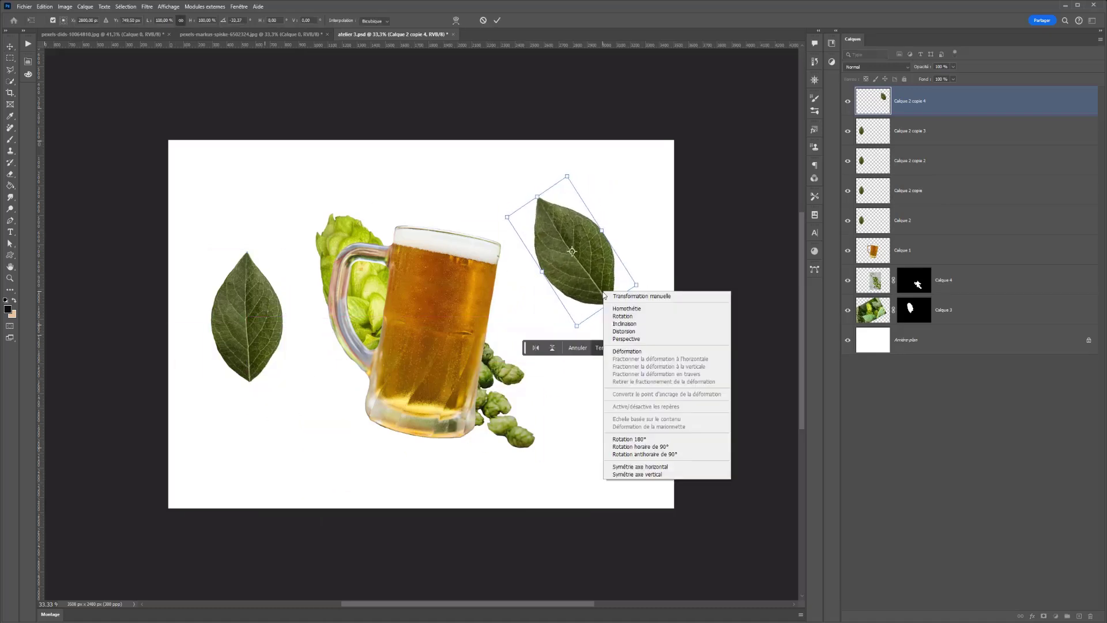
{"action": "left_click", "coordinate": [627, 351]}
{"action": "mouse_move", "coordinate": [583, 271]}
{"action": "left_mouse_down"}
{"action": "mouse_move", "coordinate": [567, 296]}
{"action": "mouse_move", "coordinate": [580, 269]}
{"action": "mouse_move", "coordinate": [570, 268]}
{"action": "left_mouse_up"}
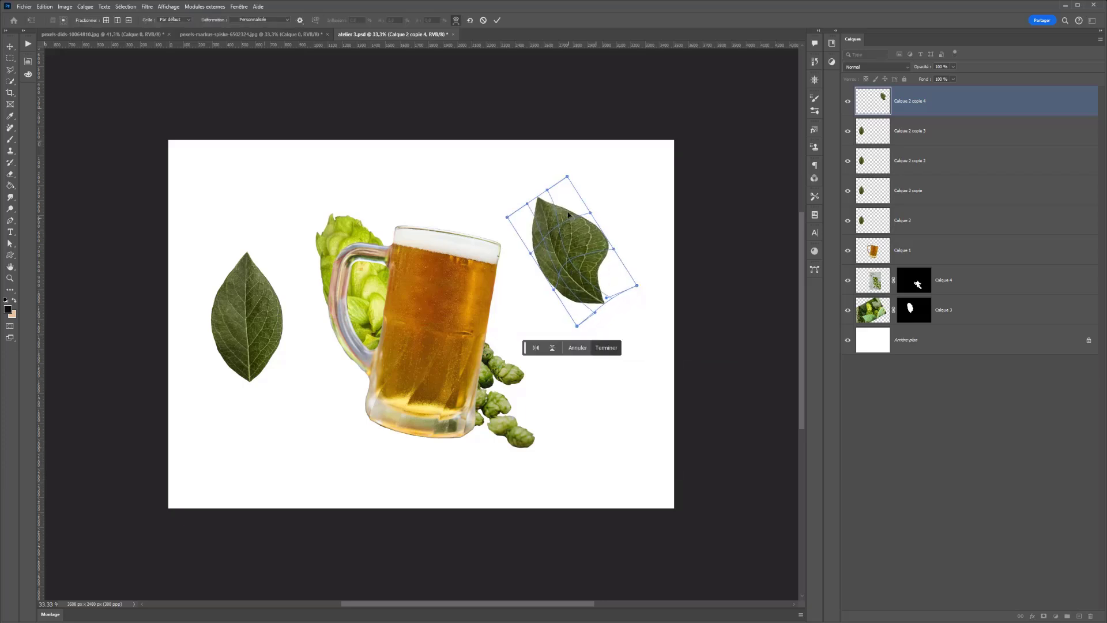
{"action": "left_click_drag", "start_coordinate": [527, 204], "coordinate": [565, 178]}
{"action": "left_click_drag", "start_coordinate": [613, 250], "coordinate": [573, 264]}
{"action": "mouse_move", "coordinate": [541, 266]}
{"action": "left_mouse_down"}
{"action": "mouse_move", "coordinate": [529, 269]}
{"action": "mouse_move", "coordinate": [546, 260]}
{"action": "left_mouse_up"}
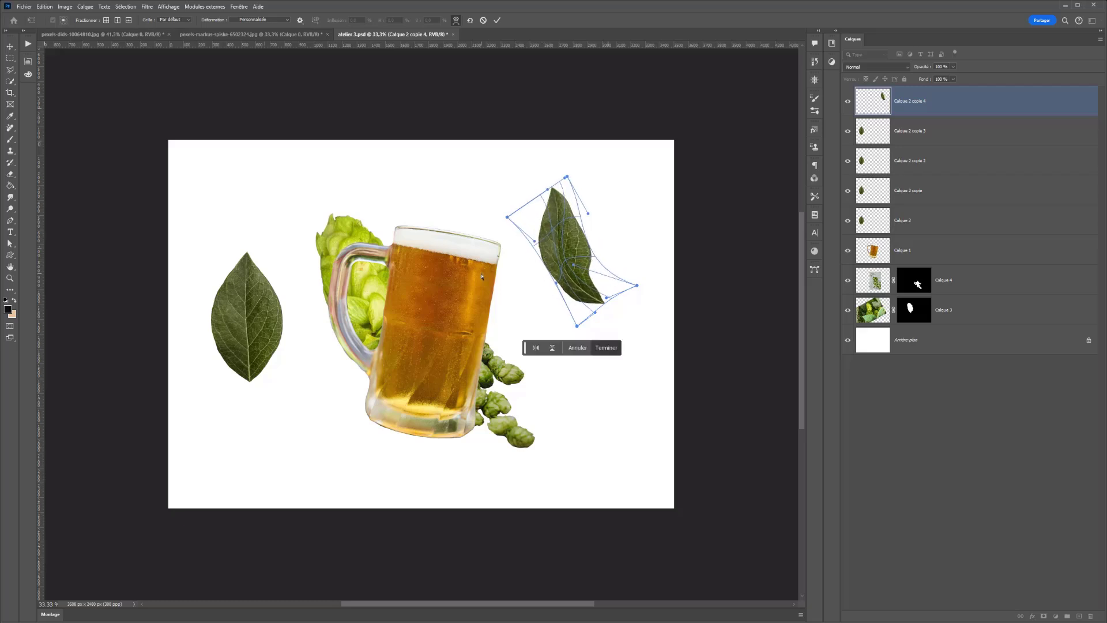
{"action": "key", "text": "Return"}
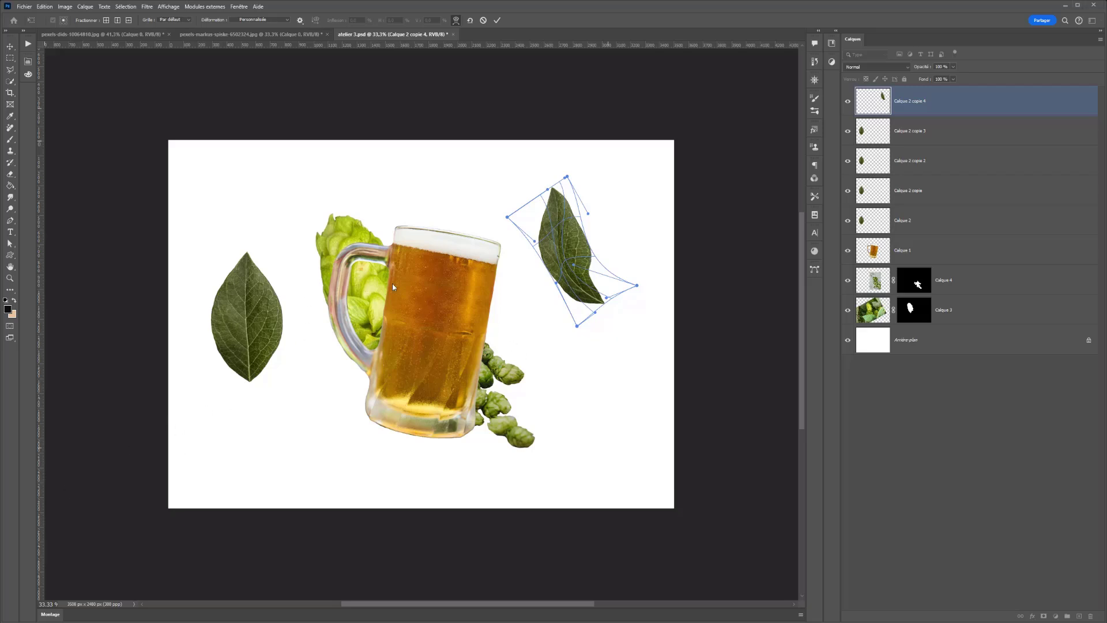
{"action": "left_click", "coordinate": [358, 286]}
{"action": "key", "text": "Return"}
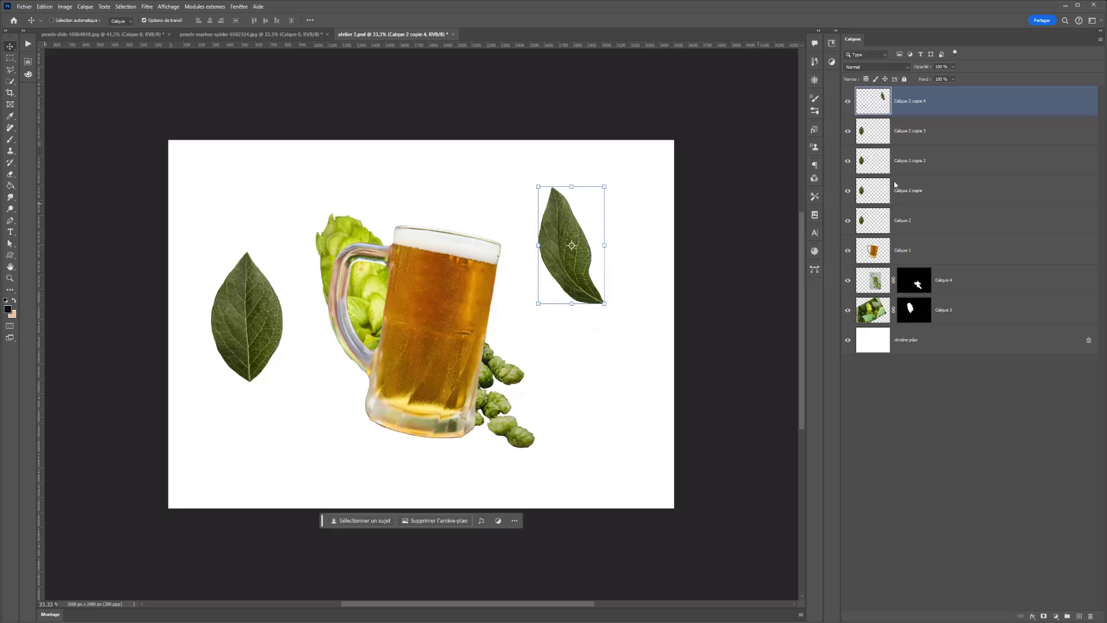
Step: Scale the Calque 2 copie 3 leaf to about 26%, rotate it about 22° counterclockwise and place it beside the spilled hop cones
{"action": "left_click", "coordinate": [886, 136]}
{"action": "left_click_drag", "start_coordinate": [282, 252], "coordinate": [559, 393]}
{"action": "left_click_drag", "start_coordinate": [562, 439], "coordinate": [576, 437]}
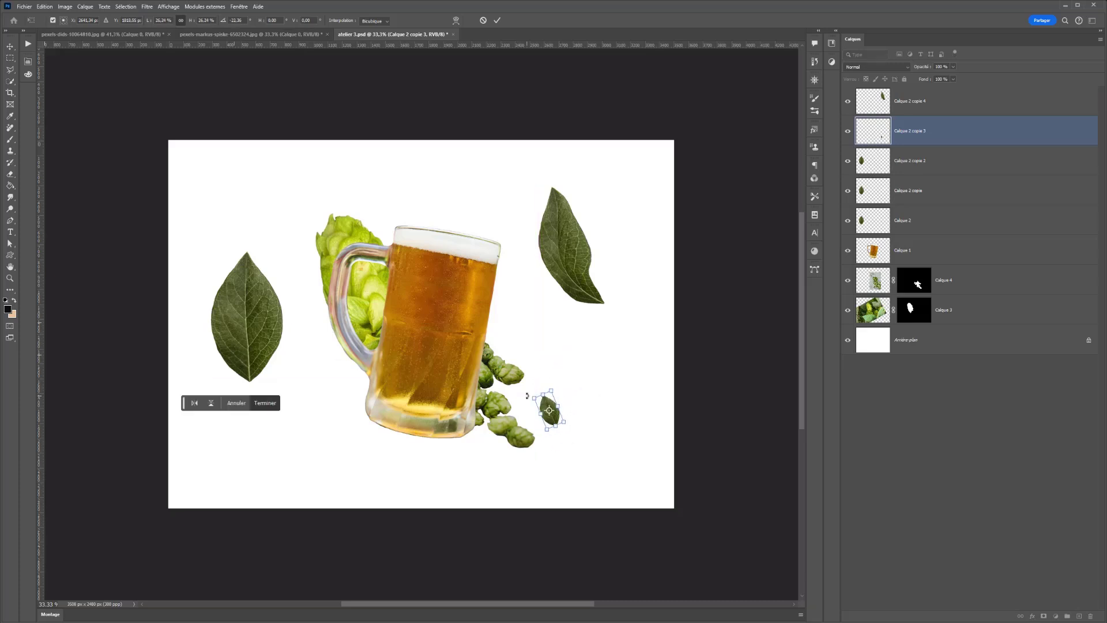
{"action": "key", "text": "Return"}
Step: Duplicate the small leaf and move the copy just below and to the right of it
{"action": "key", "text": "ctrl"}
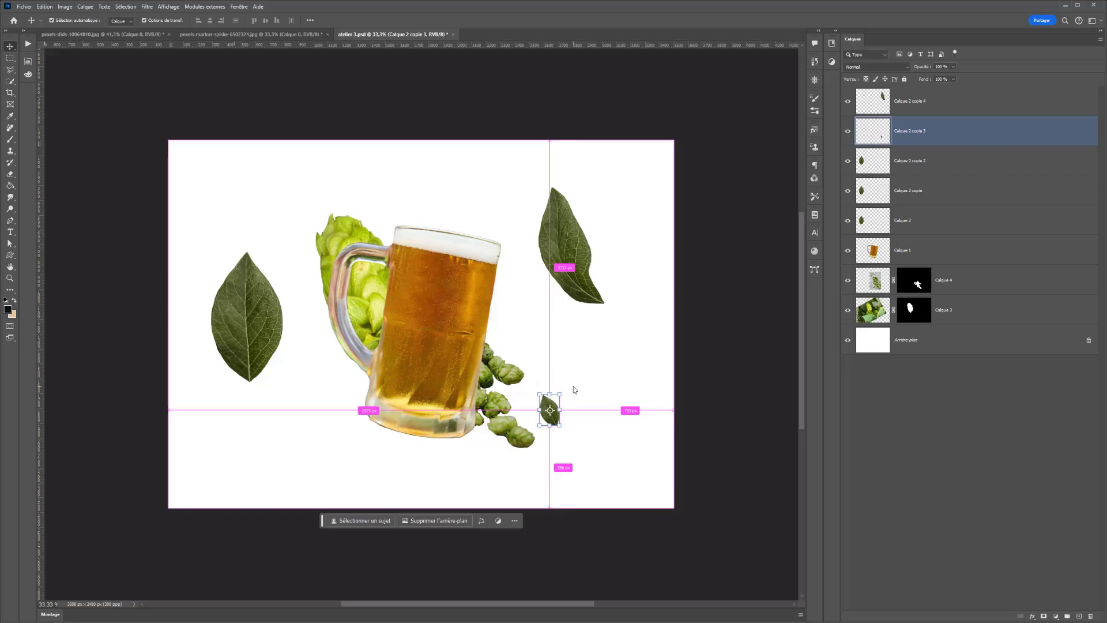
{"action": "key", "text": "ctrl+j"}
{"action": "left_click_drag", "start_coordinate": [549, 410], "coordinate": [577, 445]}
Step: Warp the second small leaf into a thin curved shape and rotate it about 55° counterclockwise beside the first one
{"action": "key", "text": "ctrl+t"}
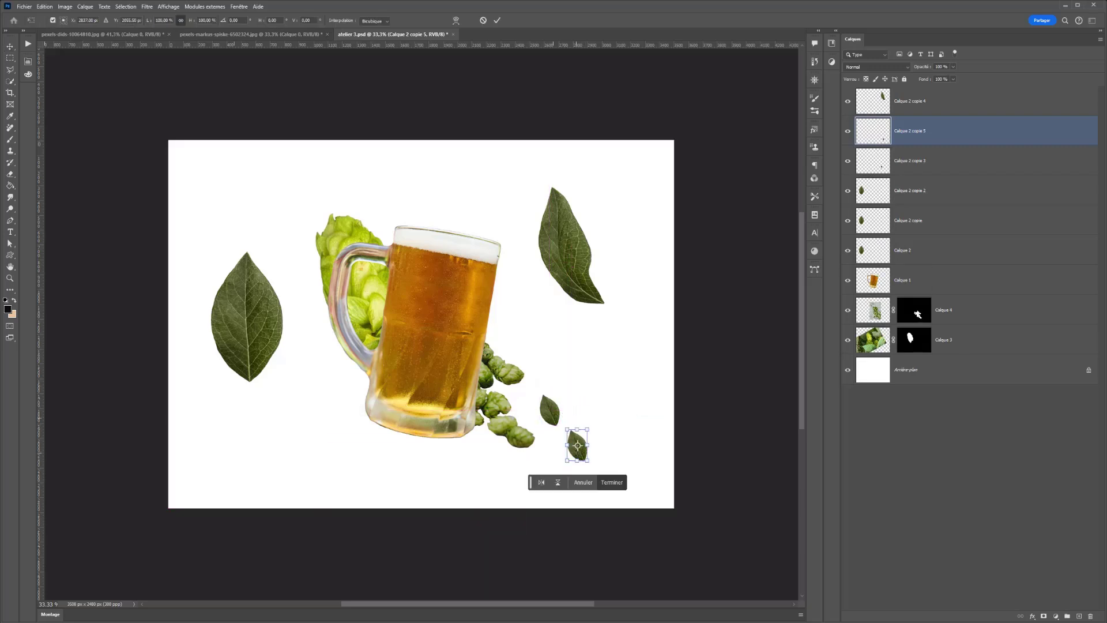
{"action": "right_click", "coordinate": [577, 446]}
{"action": "left_click", "coordinate": [606, 321]}
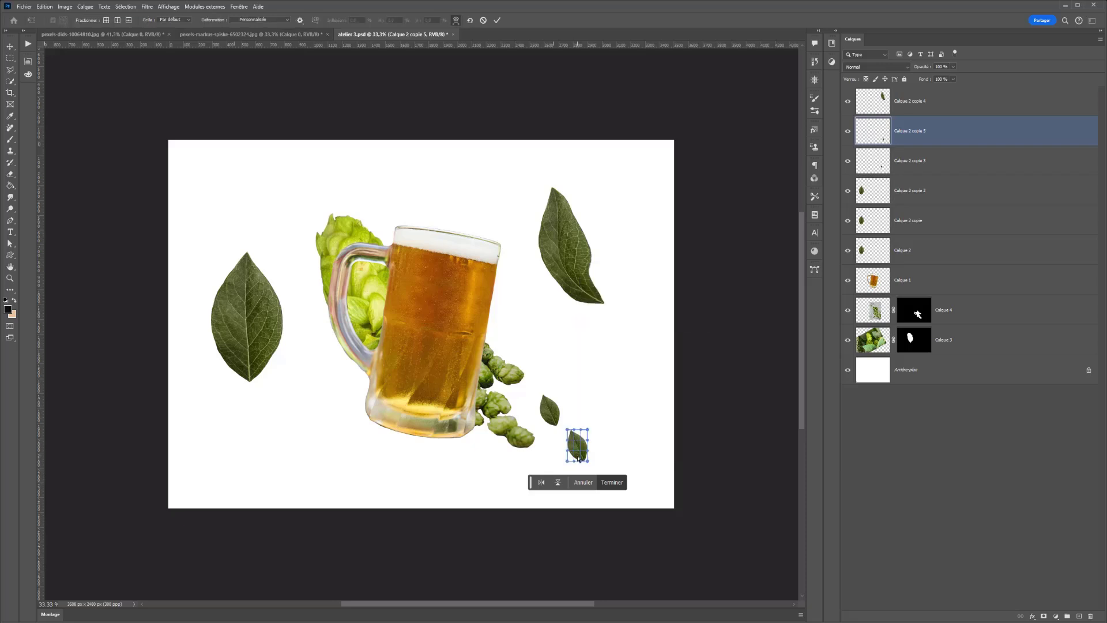
{"action": "left_click_drag", "start_coordinate": [579, 459], "coordinate": [576, 433]}
{"action": "key", "text": "Return"}
{"action": "key", "text": "ctrl+t"}
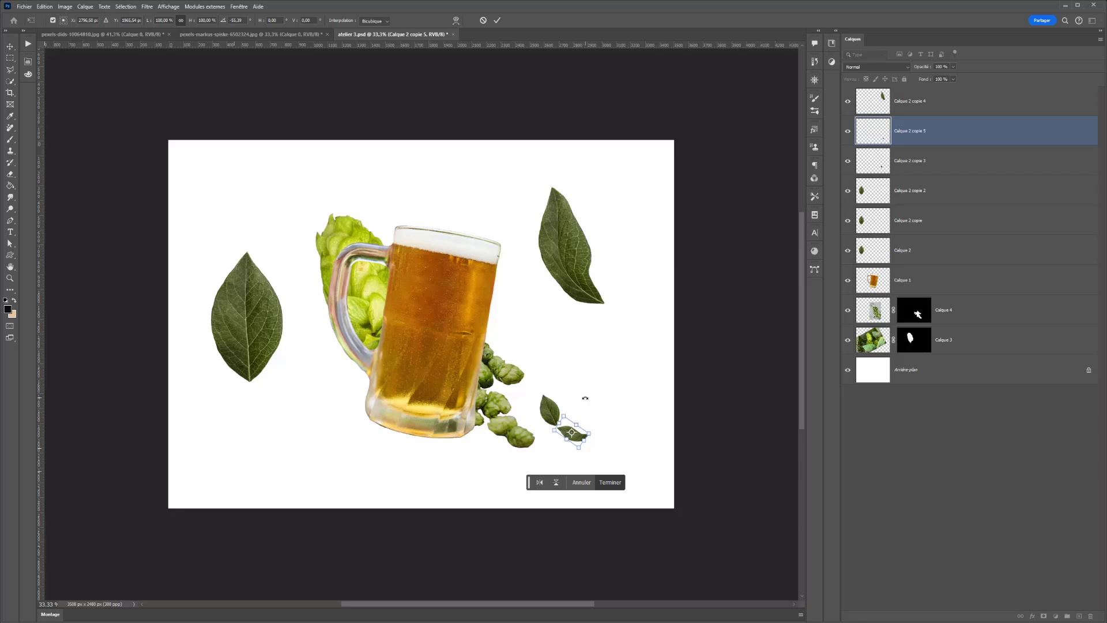
{"action": "key", "text": "Return"}
Step: Shrink the upper of the two small leaves beside the spilled hop cones to slightly over half its size
{"action": "left_click", "coordinate": [557, 397], "text": "ctrl"}
{"action": "left_click", "coordinate": [551, 408], "text": "ctrl"}
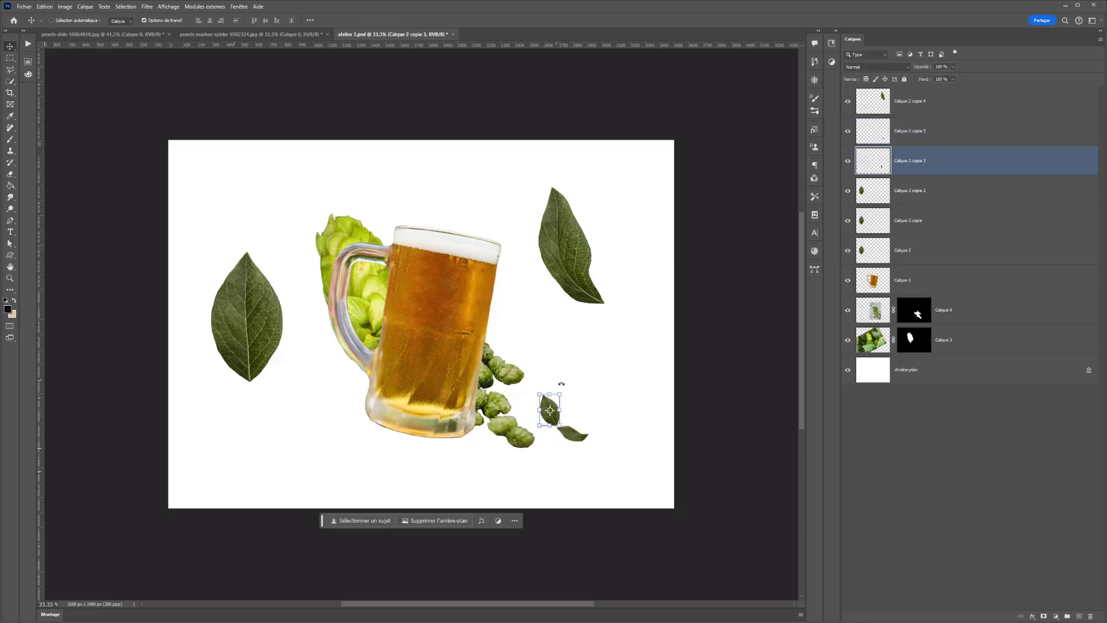
{"action": "left_click_drag", "start_coordinate": [562, 395], "coordinate": [594, 382]}
{"action": "key", "text": "Return"}
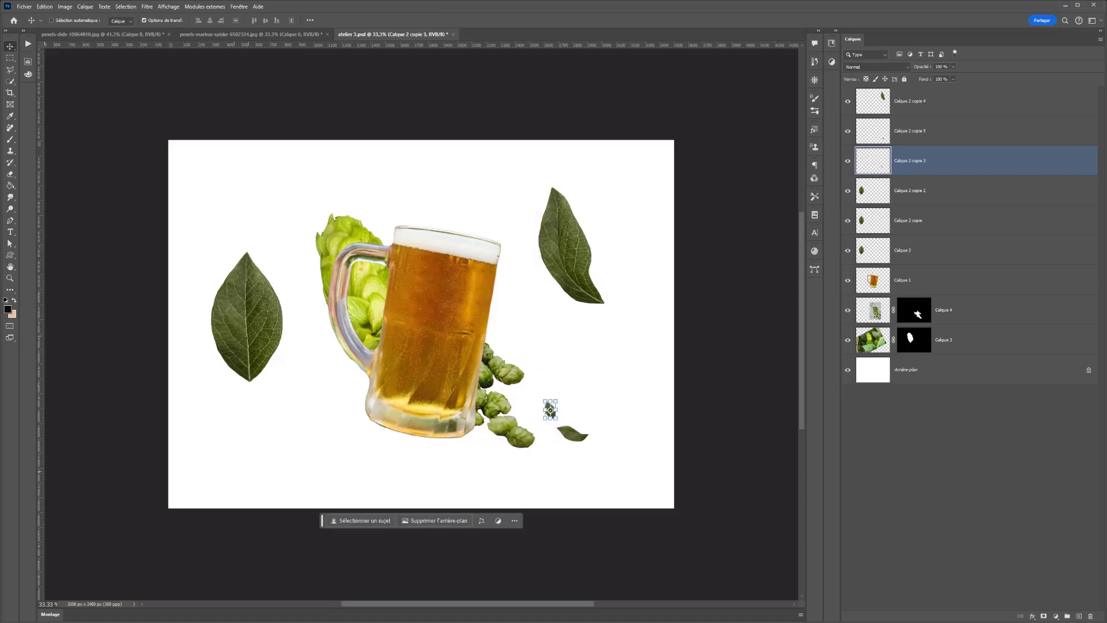
Step: Shrink, rotate and flatten the Calque 2 copie 2 leaf, placing it behind the mug handle's lower end with its layer just above Arrière-plan
{"action": "left_click", "coordinate": [240, 305], "text": "ctrl"}
{"action": "left_click_drag", "start_coordinate": [240, 305], "coordinate": [304, 376]}
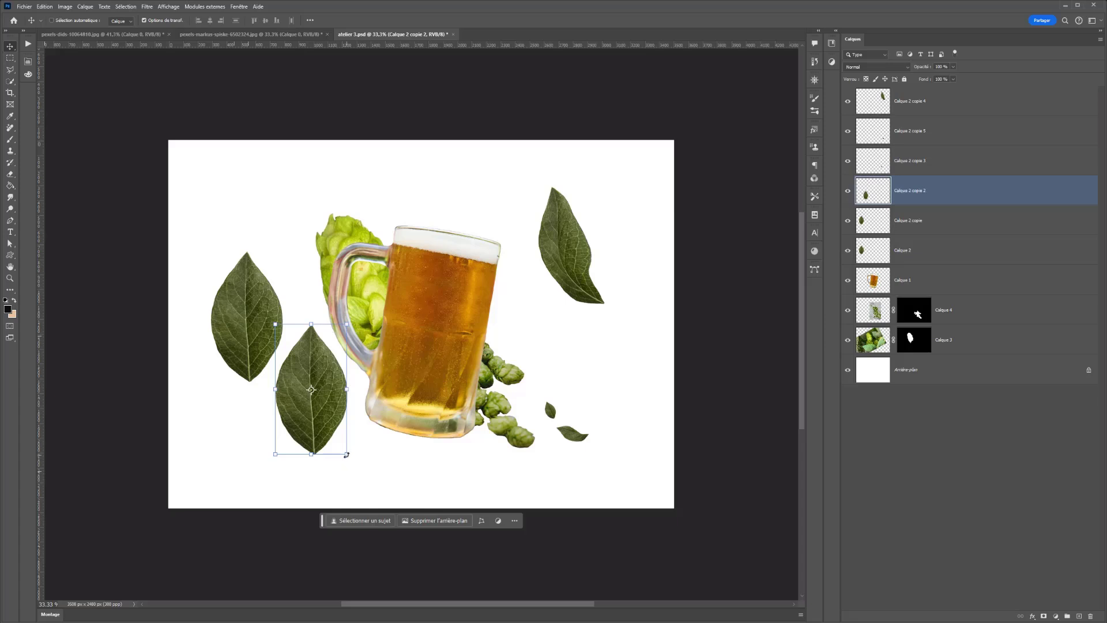
{"action": "left_click_drag", "start_coordinate": [346, 454], "coordinate": [295, 263]}
{"action": "left_click_drag", "start_coordinate": [303, 359], "coordinate": [323, 384]}
{"action": "left_click_drag", "start_coordinate": [875, 198], "coordinate": [875, 354]}
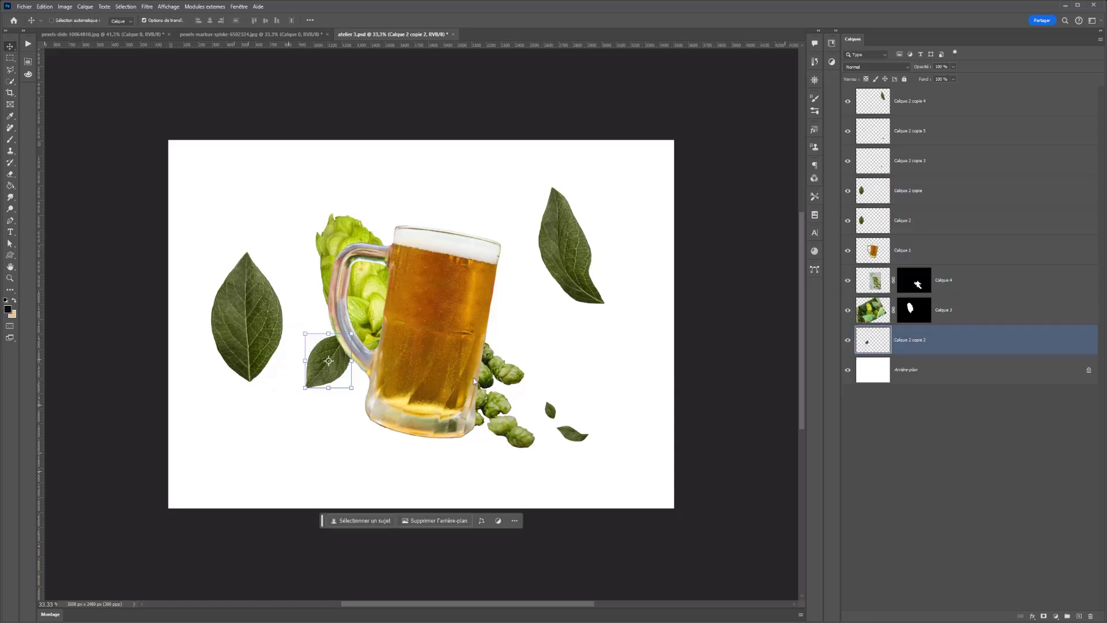
{"action": "left_click_drag", "start_coordinate": [353, 388], "coordinate": [346, 358]}
{"action": "key", "text": "Return"}
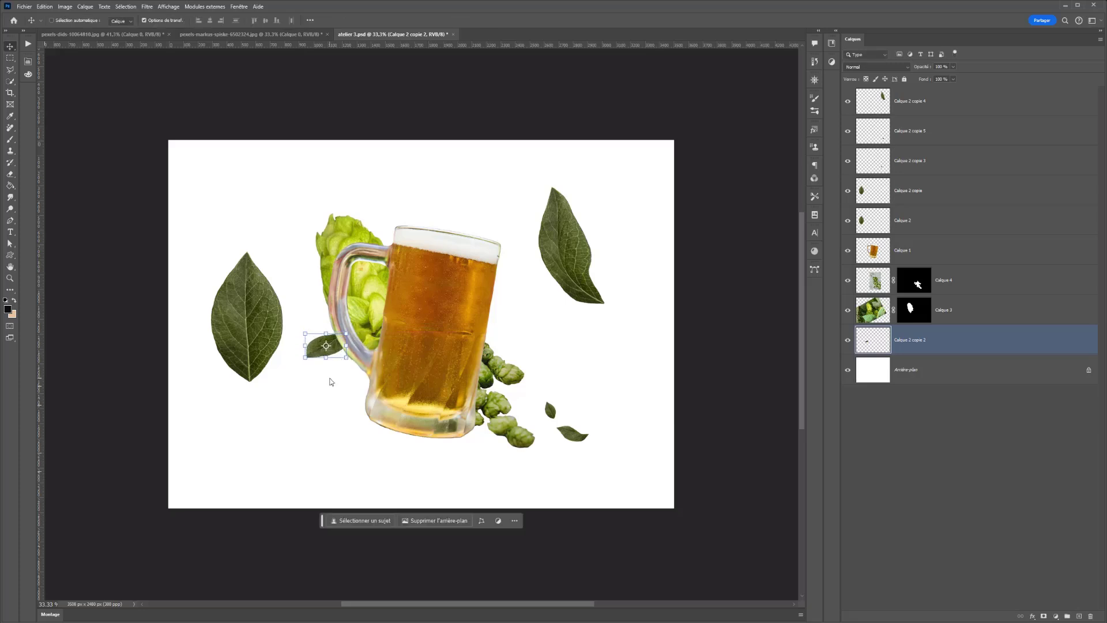
Step: Shrink and rotate the Calque 2 copie leaf, tuck it beside the large hop cone's outer edge and order its layer below Calque 3
{"action": "left_click", "coordinate": [258, 313], "text": "ctrl"}
{"action": "left_click_drag", "start_coordinate": [260, 296], "coordinate": [316, 246]}
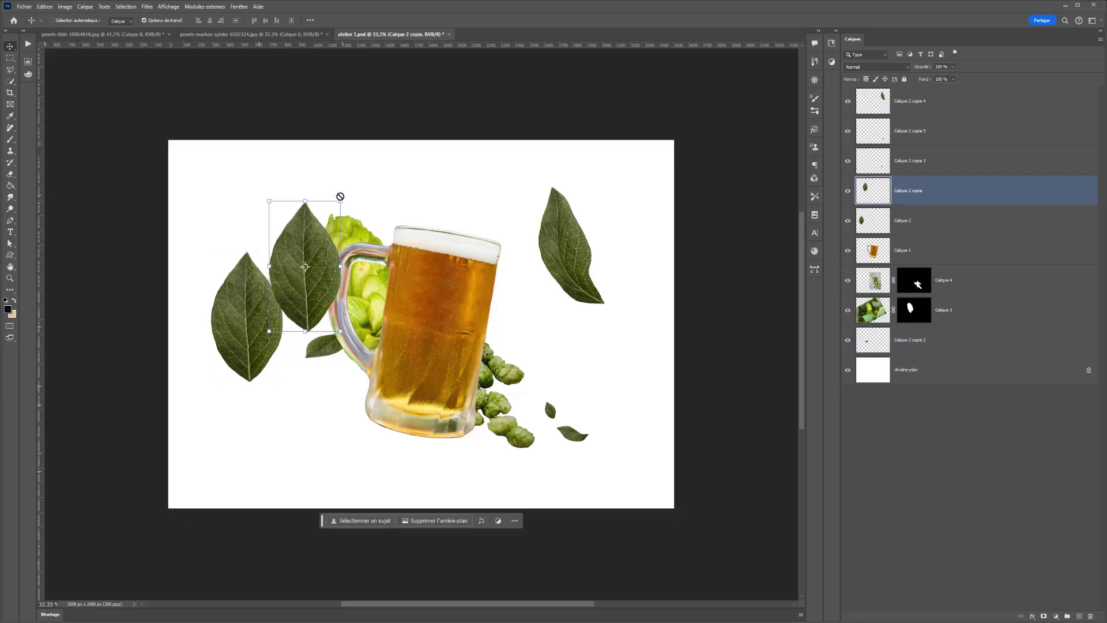
{"action": "left_click_drag", "start_coordinate": [335, 210], "coordinate": [309, 274]}
{"action": "left_click_drag", "start_coordinate": [311, 264], "coordinate": [326, 271]}
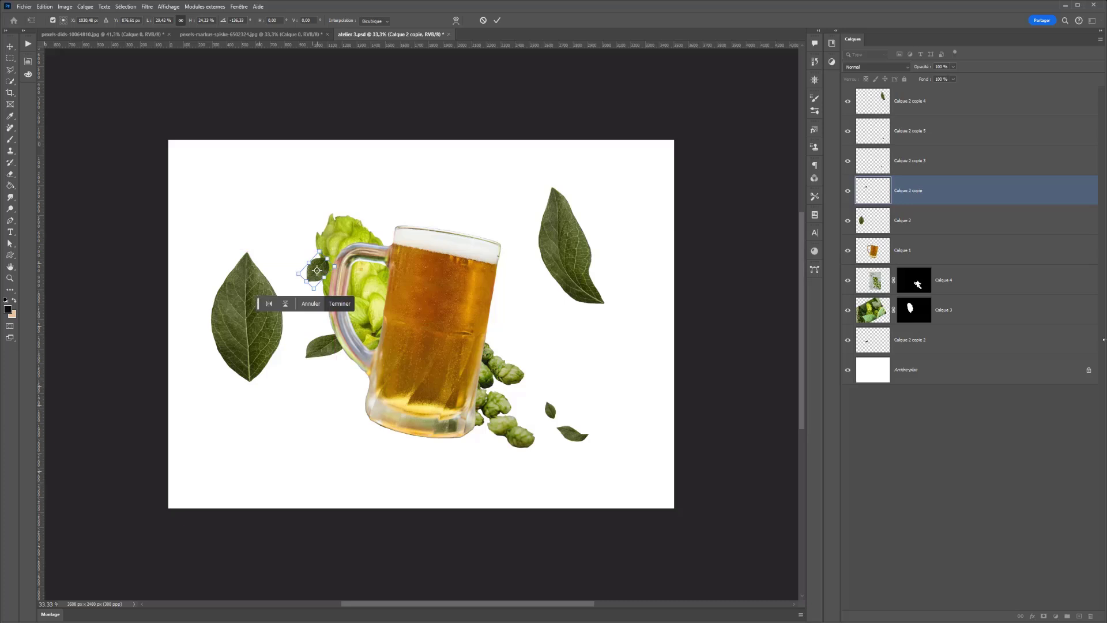
{"action": "left_click_drag", "start_coordinate": [885, 202], "coordinate": [884, 320]}
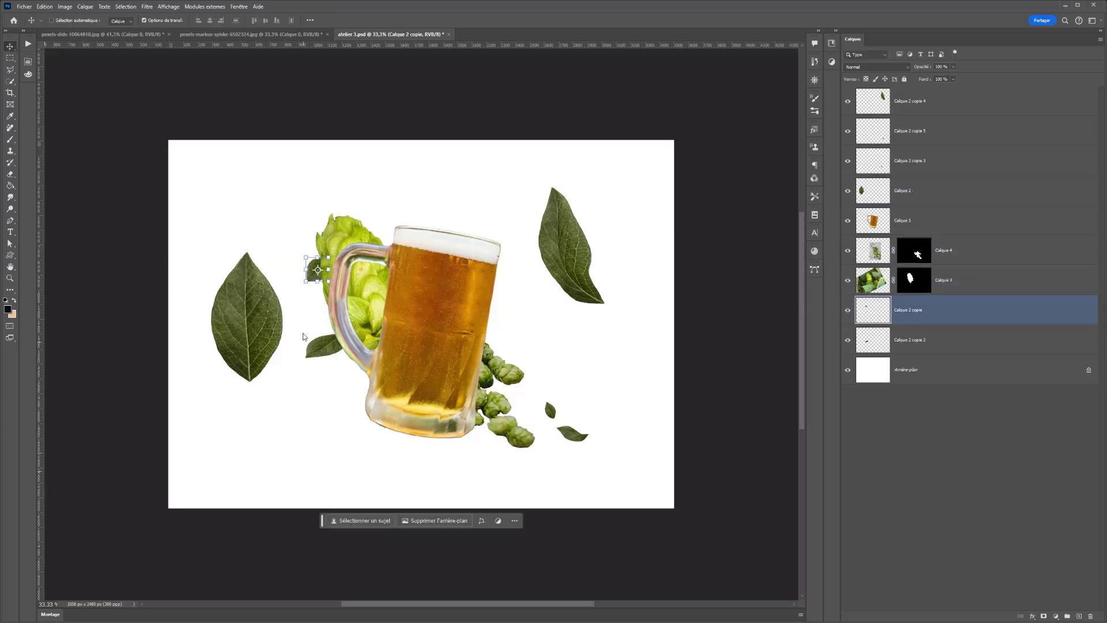
Step: Move the Calque 2 leaf to the page's lower edge, scale it to about 64% and narrow it to about 38% width with a skewed base
{"action": "left_click", "coordinate": [256, 335]}
{"action": "left_click_drag", "start_coordinate": [255, 363], "coordinate": [277, 509]}
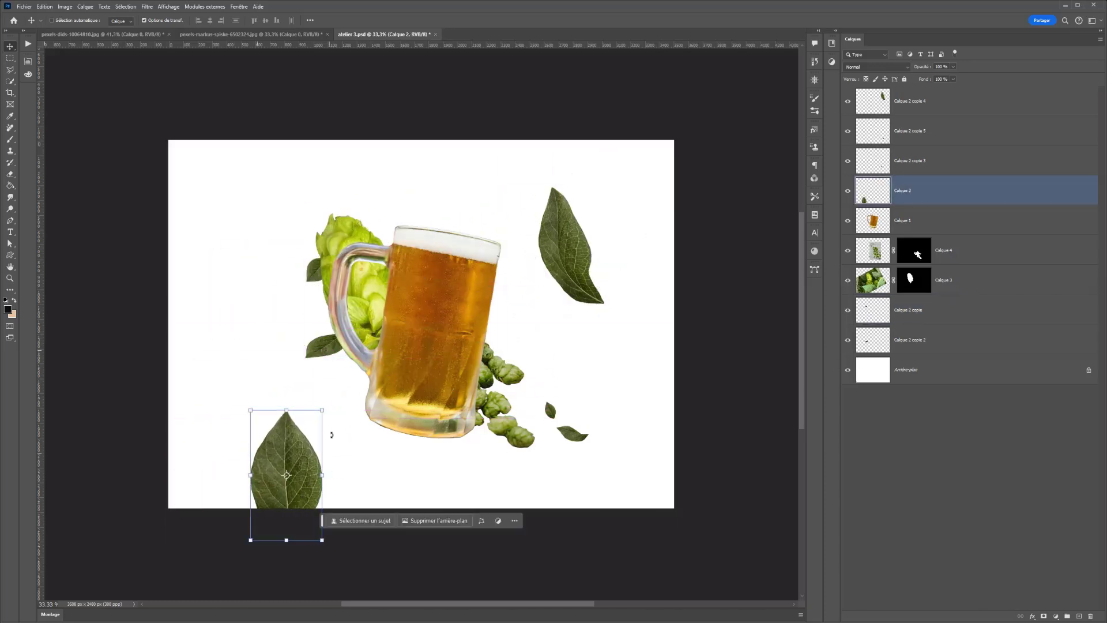
{"action": "left_click_drag", "start_coordinate": [321, 411], "coordinate": [295, 457]}
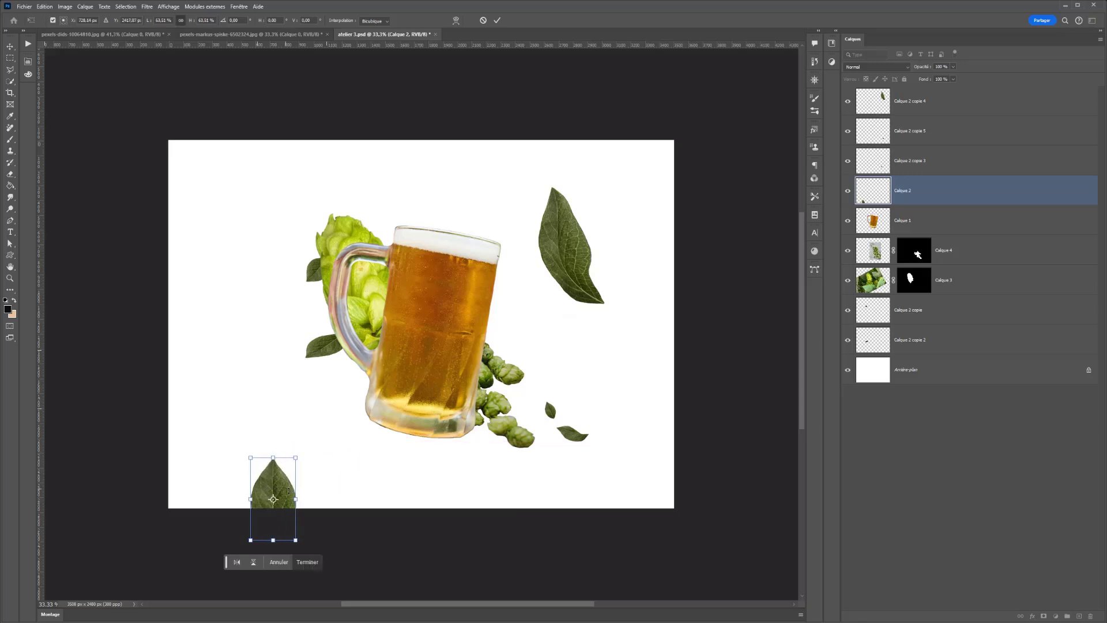
{"action": "left_click_drag", "start_coordinate": [301, 495], "coordinate": [277, 503]}
{"action": "mouse_move", "coordinate": [277, 541]}
{"action": "left_mouse_down"}
{"action": "mouse_move", "coordinate": [284, 516]}
{"action": "mouse_move", "coordinate": [279, 524]}
{"action": "left_mouse_up"}
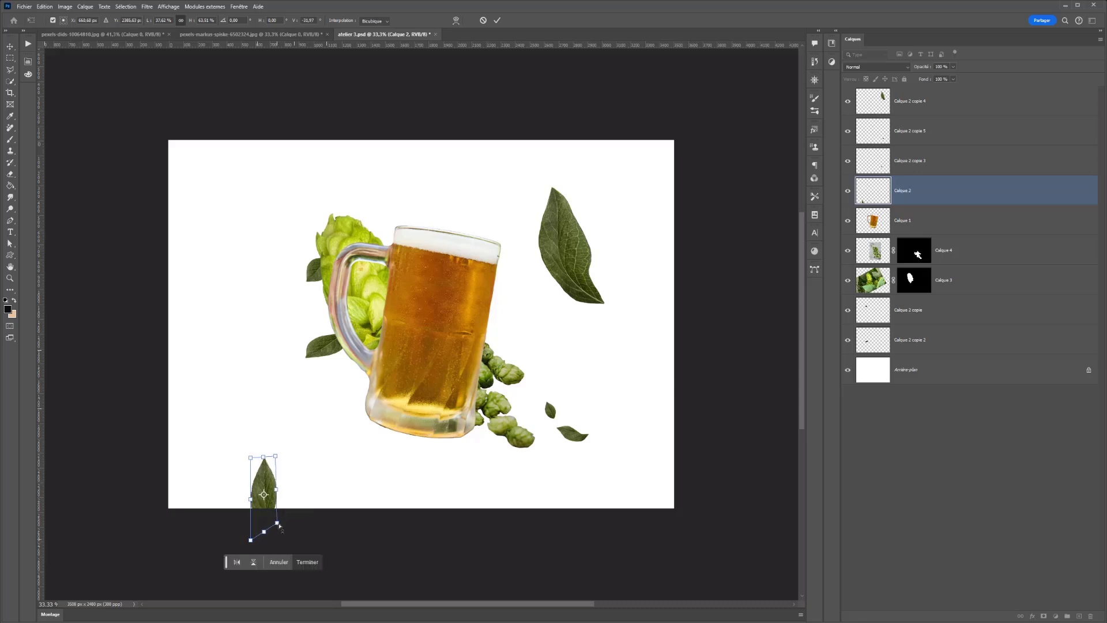
Step: Warp the narrow Calque 2 leaf into a curve and place it behind the mug's rim, with its layer below Calque 3
{"action": "right_click", "coordinate": [272, 497]}
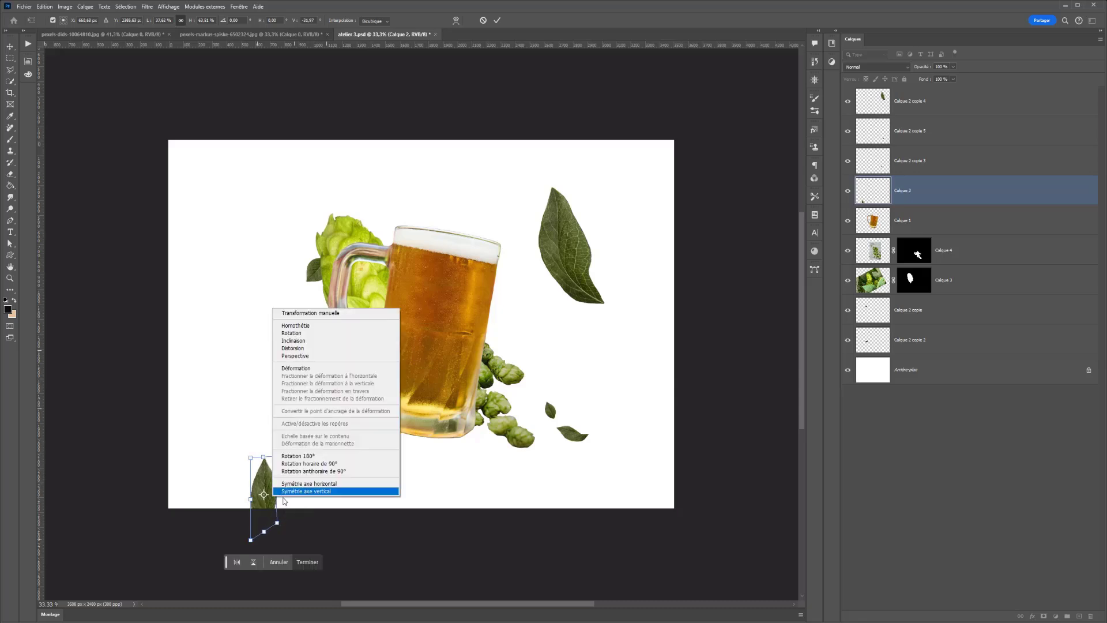
{"action": "left_click", "coordinate": [305, 368]}
{"action": "left_click_drag", "start_coordinate": [257, 491], "coordinate": [278, 488]}
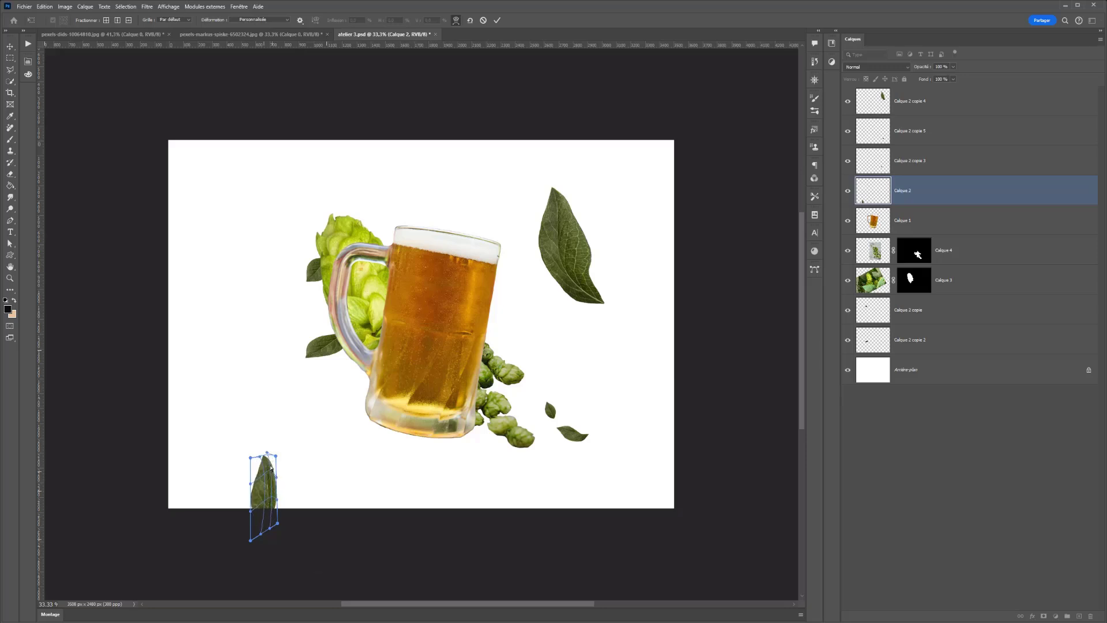
{"action": "key", "text": "Return"}
{"action": "left_click_drag", "start_coordinate": [264, 492], "coordinate": [411, 218]}
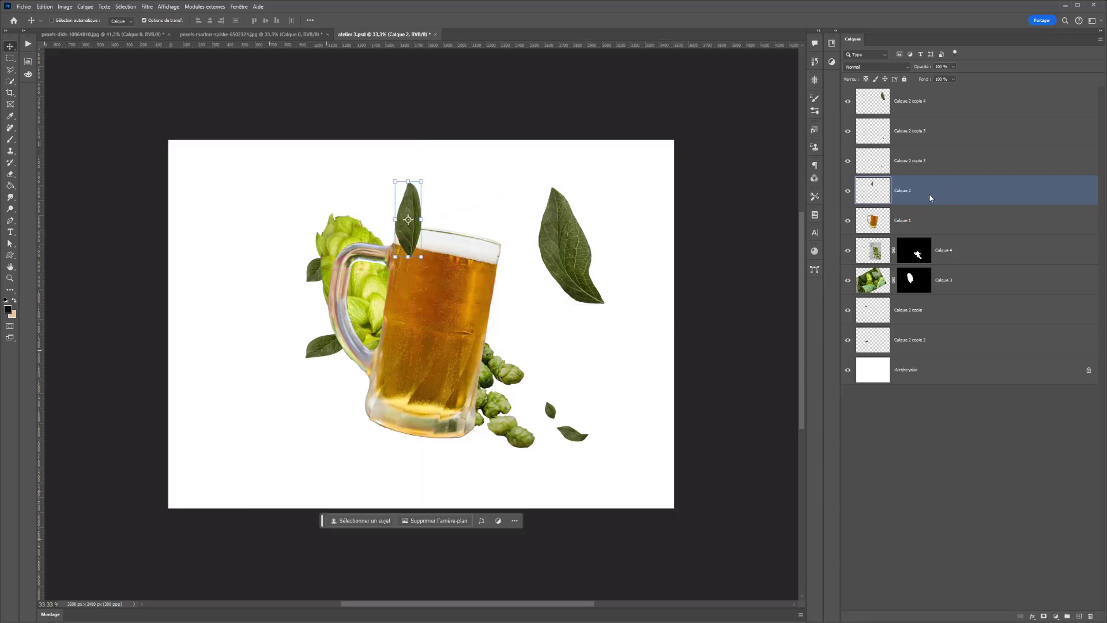
{"action": "left_click_drag", "start_coordinate": [933, 198], "coordinate": [933, 295]}
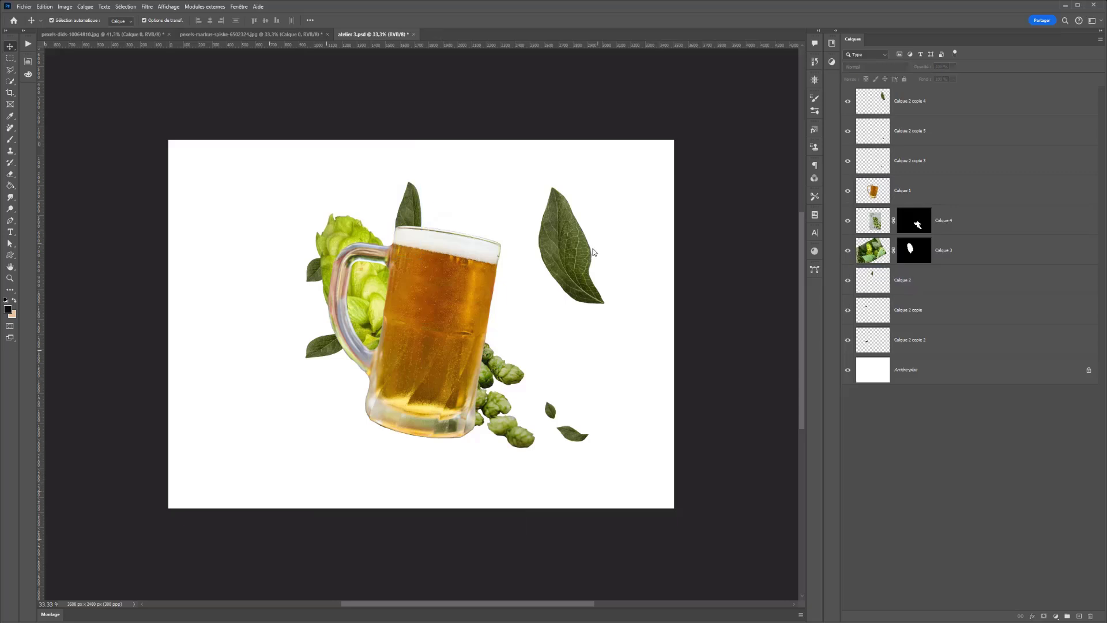
Step: Scale the large Calque 2 copie 4 leaf to about 63% and move it to the mug's lower-left side
{"action": "left_click", "coordinate": [577, 279], "text": "ctrl"}
{"action": "left_click_drag", "start_coordinate": [605, 302], "coordinate": [380, 425]}
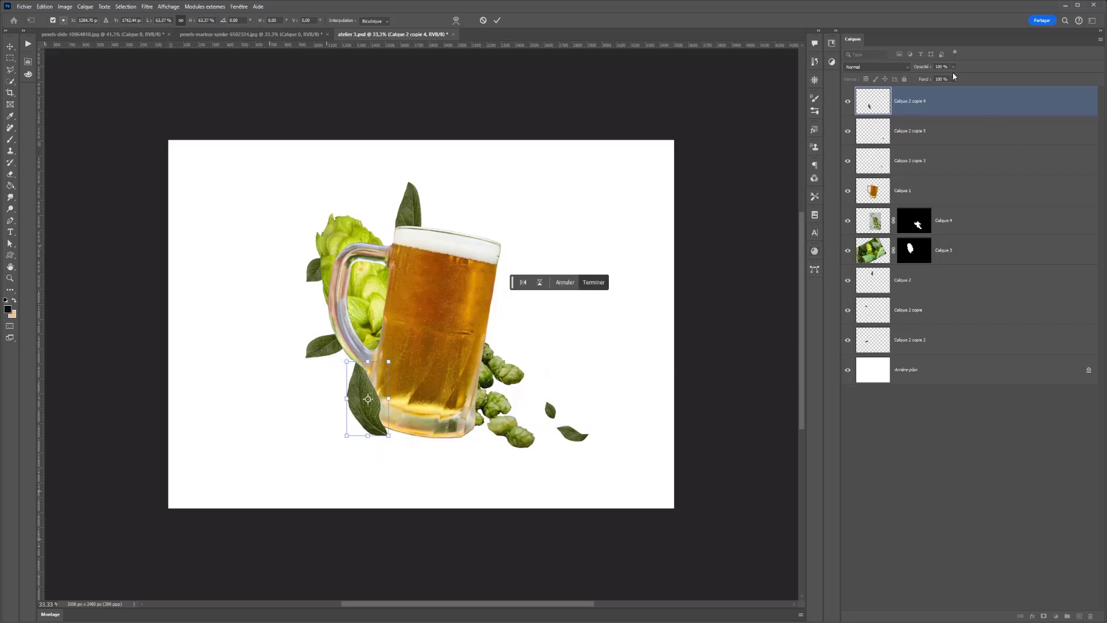
{"action": "left_click_drag", "start_coordinate": [873, 131], "coordinate": [873, 325]}
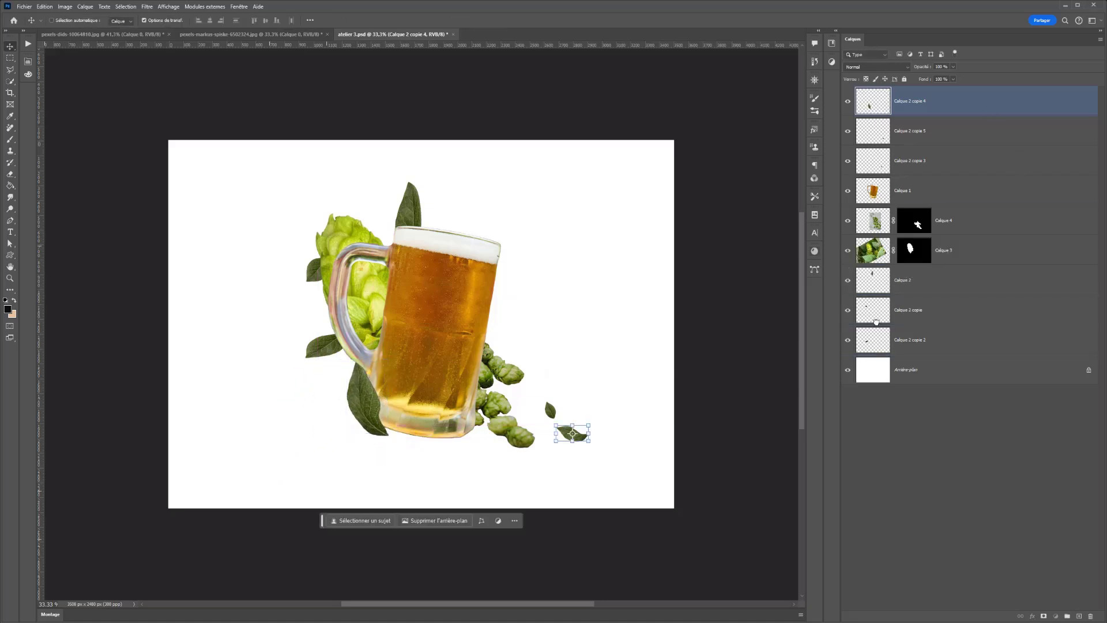
{"action": "key", "text": "ctrl+z"}
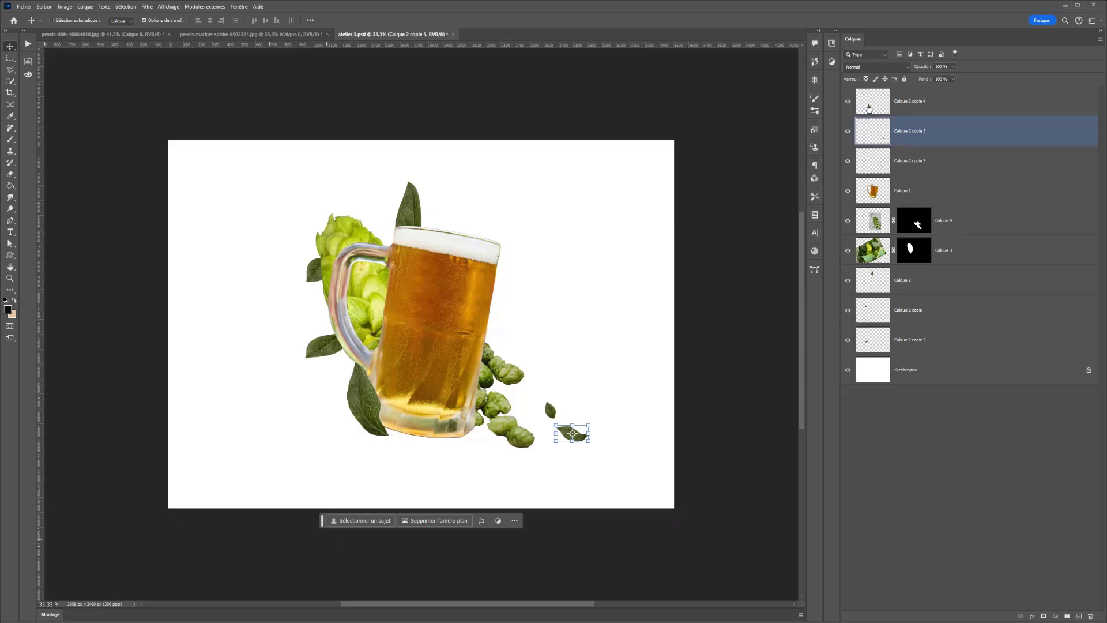
{"action": "left_click", "coordinate": [867, 110]}
{"action": "left_click_drag", "start_coordinate": [848, 311], "coordinate": [856, 326]}
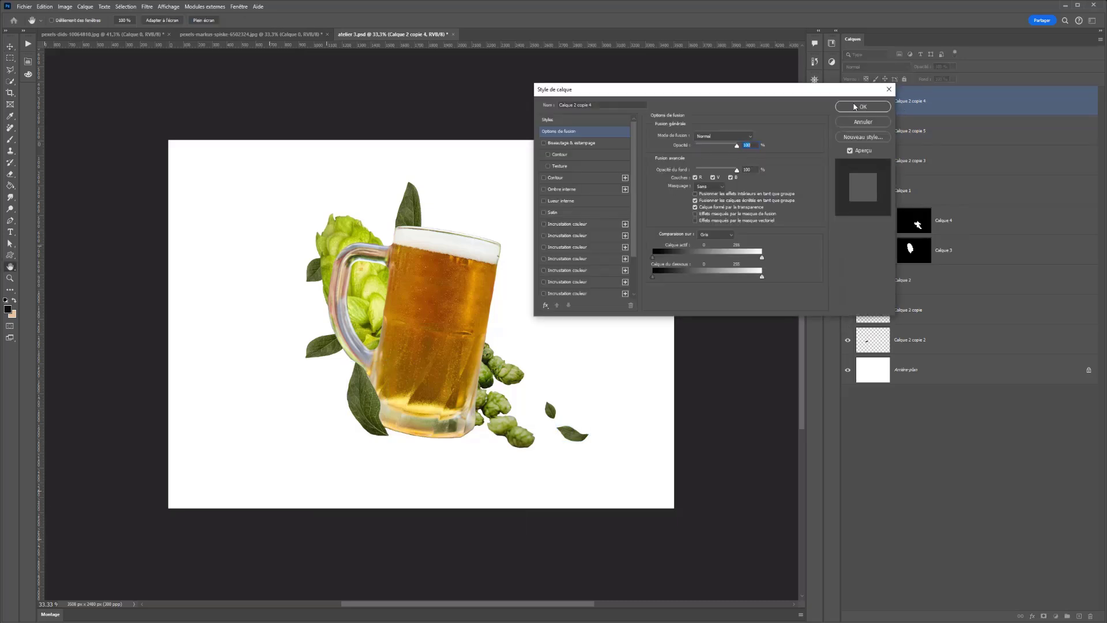
{"action": "left_click", "coordinate": [872, 105]}
Step: Order the Calque 2 copie 4 layer below Calque 2 and rotate its leaf about 104° counterclockwise so it emerges from behind the mug's base
{"action": "left_click_drag", "start_coordinate": [872, 104], "coordinate": [868, 295]}
{"action": "left_click_drag", "start_coordinate": [391, 443], "coordinate": [431, 324]}
{"action": "left_click_drag", "start_coordinate": [349, 408], "coordinate": [357, 434]}
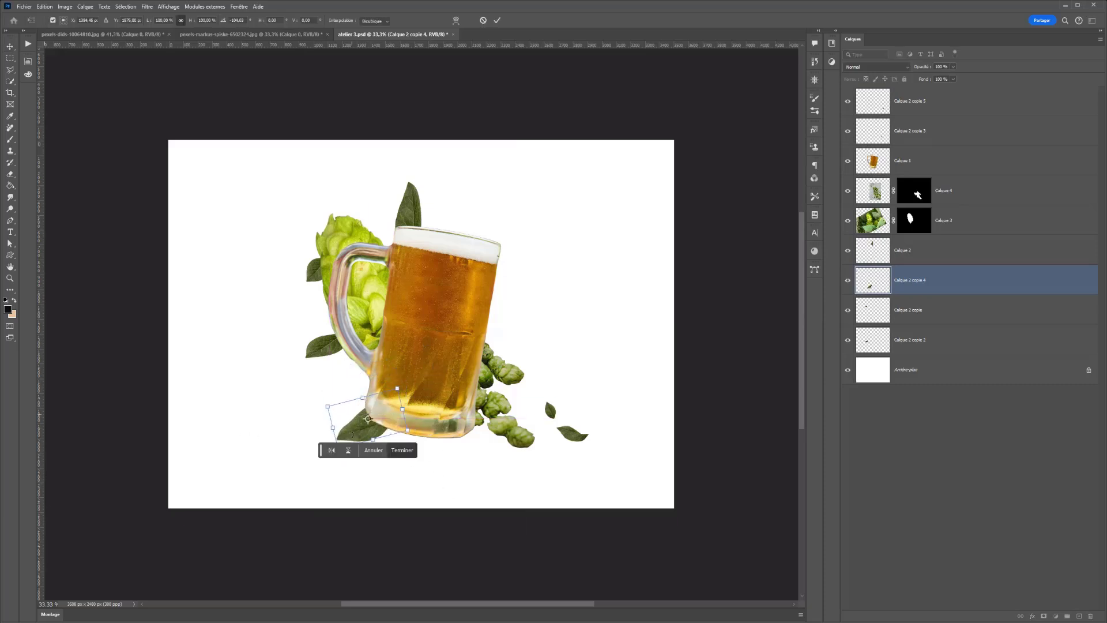
{"action": "key", "text": "Return"}
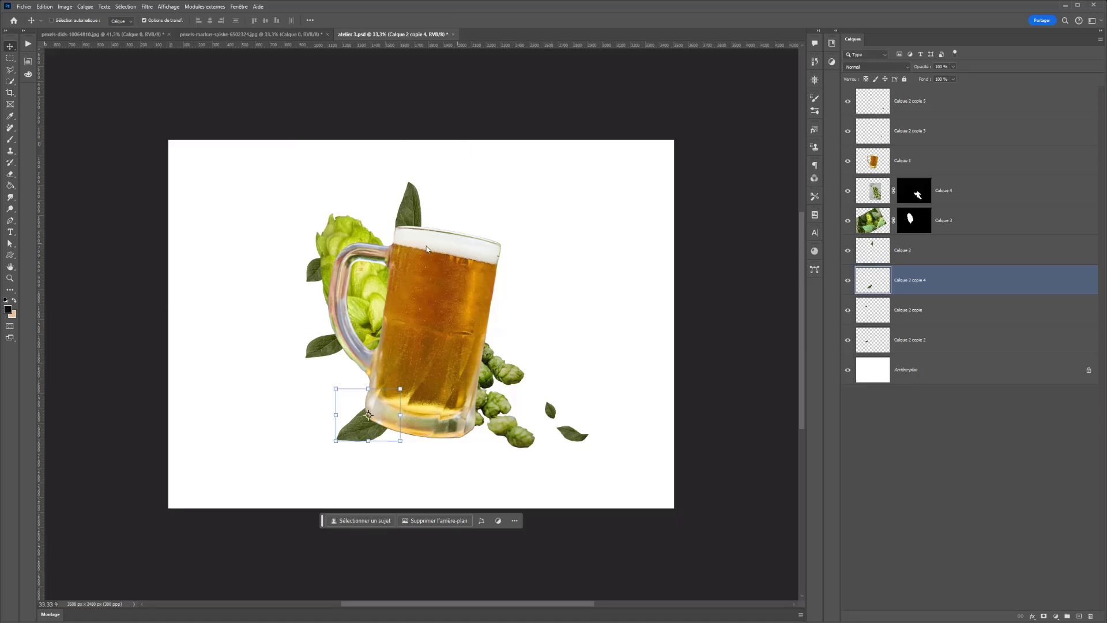
Step: Duplicate the masked Calque 3 hop cone with its transform box hidden and move the copy to the mug's right side
{"action": "left_click", "coordinate": [865, 221]}
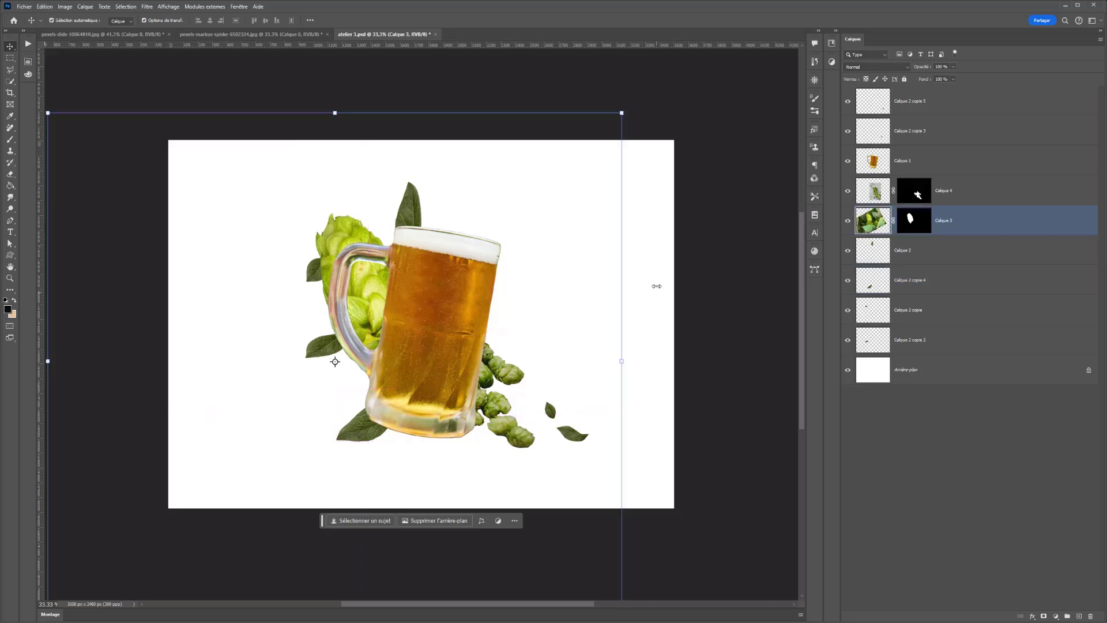
{"action": "left_click_drag", "start_coordinate": [657, 286], "coordinate": [657, 272]}
{"action": "key", "text": "ctrl+h"}
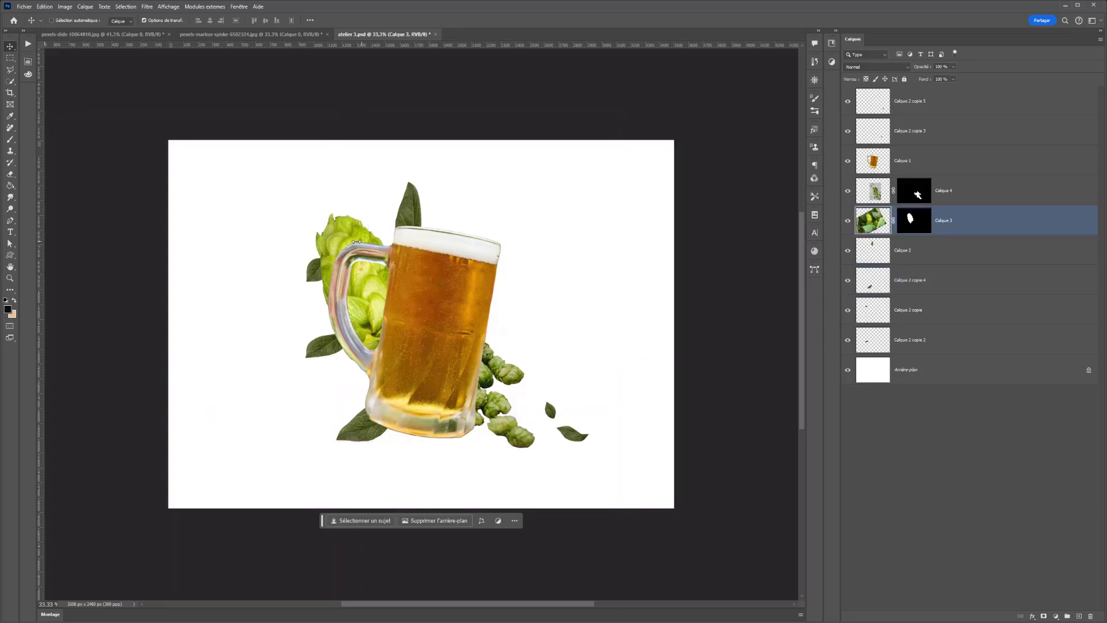
{"action": "left_click_drag", "start_coordinate": [357, 242], "coordinate": [271, 240]}
{"action": "key", "text": "ctrl+z"}
{"action": "key", "text": "ctrl+j"}
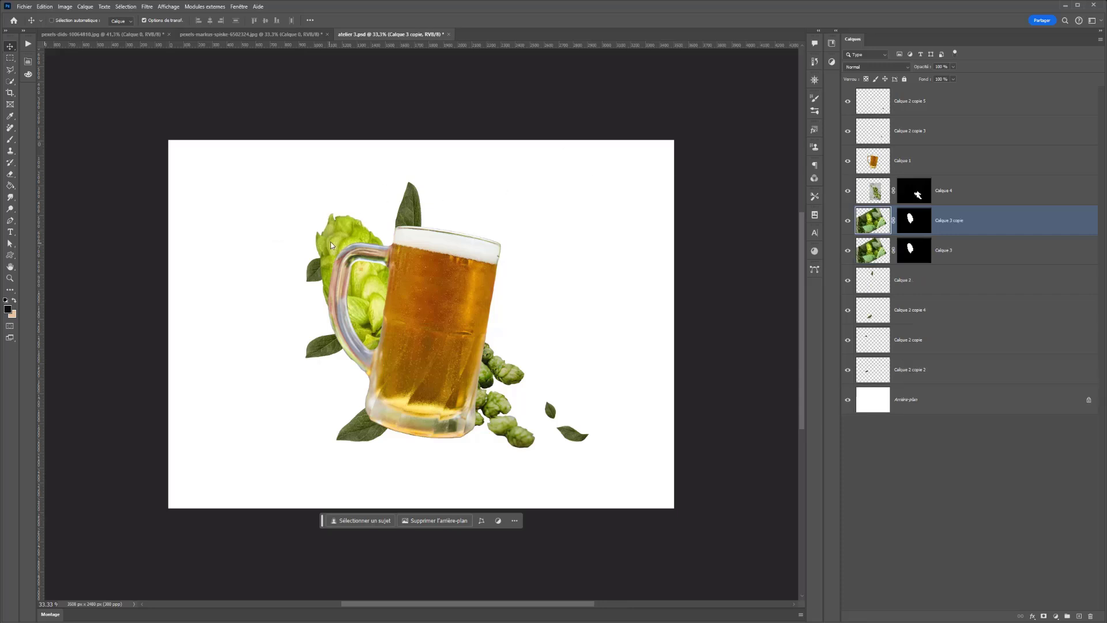
{"action": "left_click_drag", "start_coordinate": [331, 245], "coordinate": [265, 239]}
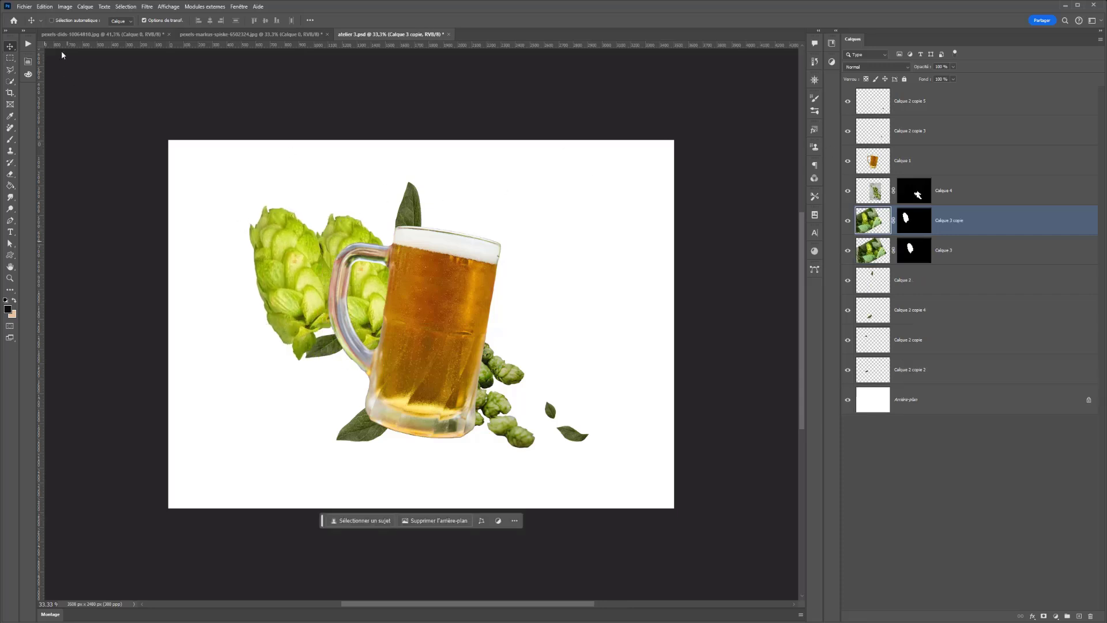
{"action": "left_click_drag", "start_coordinate": [278, 251], "coordinate": [570, 267]}
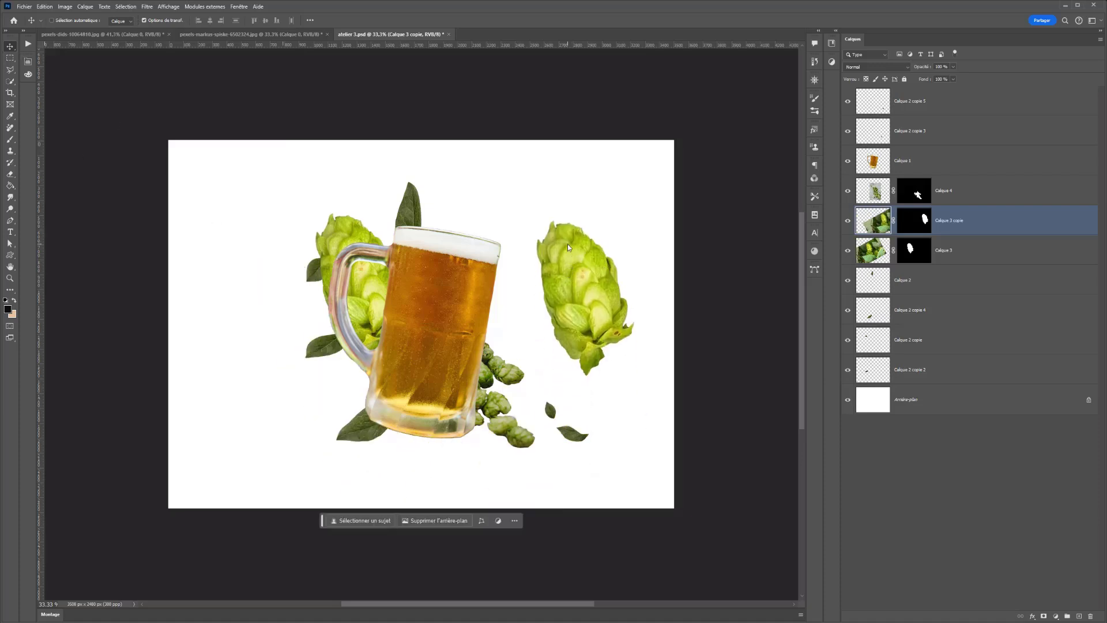
Step: Scale the Calque 3 copie hop cone to about 45%, rotate it about 48° clockwise and place it just right of the mug
{"action": "key", "text": "ctrl+t"}
{"action": "left_click_drag", "start_coordinate": [269, 121], "coordinate": [585, 394]}
{"action": "left_click_drag", "start_coordinate": [721, 471], "coordinate": [512, 279]}
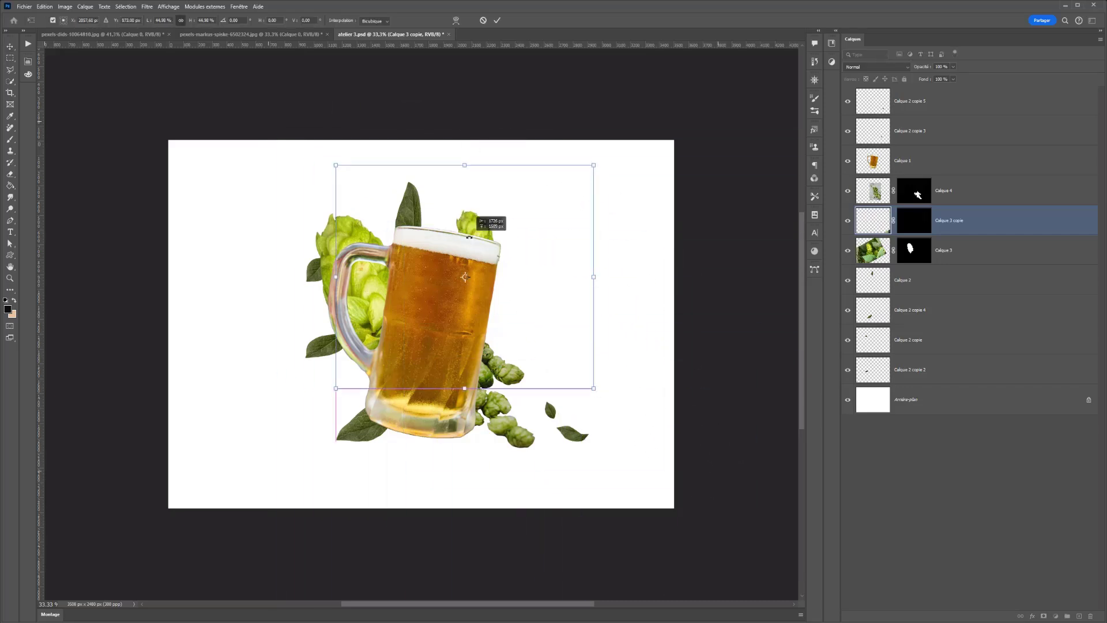
{"action": "left_click_drag", "start_coordinate": [689, 253], "coordinate": [685, 424]}
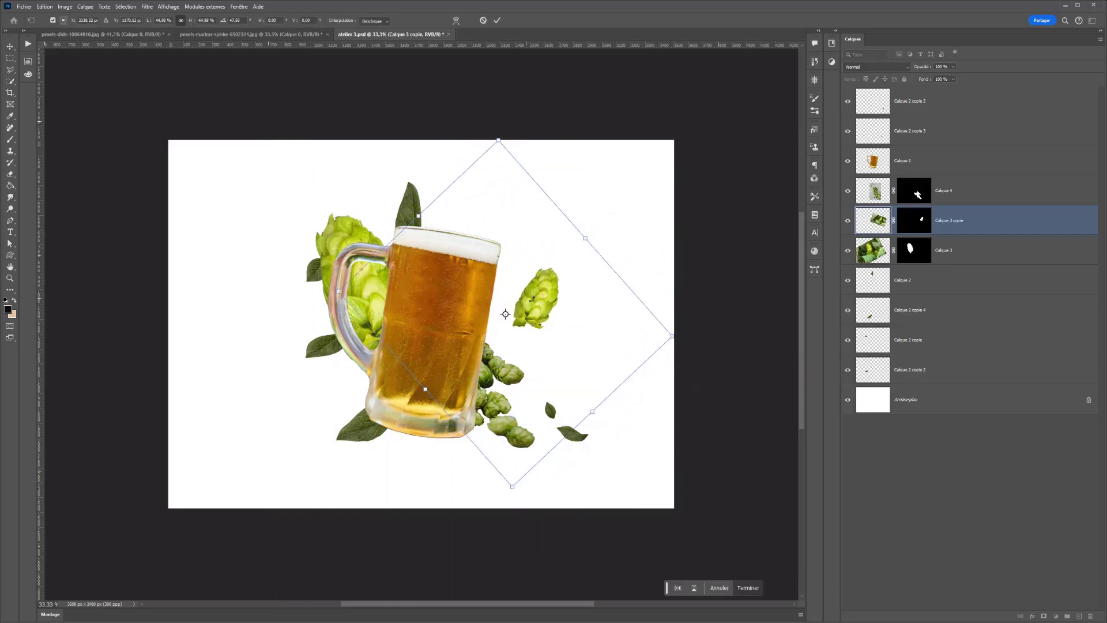
{"action": "left_click_drag", "start_coordinate": [533, 295], "coordinate": [529, 284]}
{"action": "key", "text": "Return"}
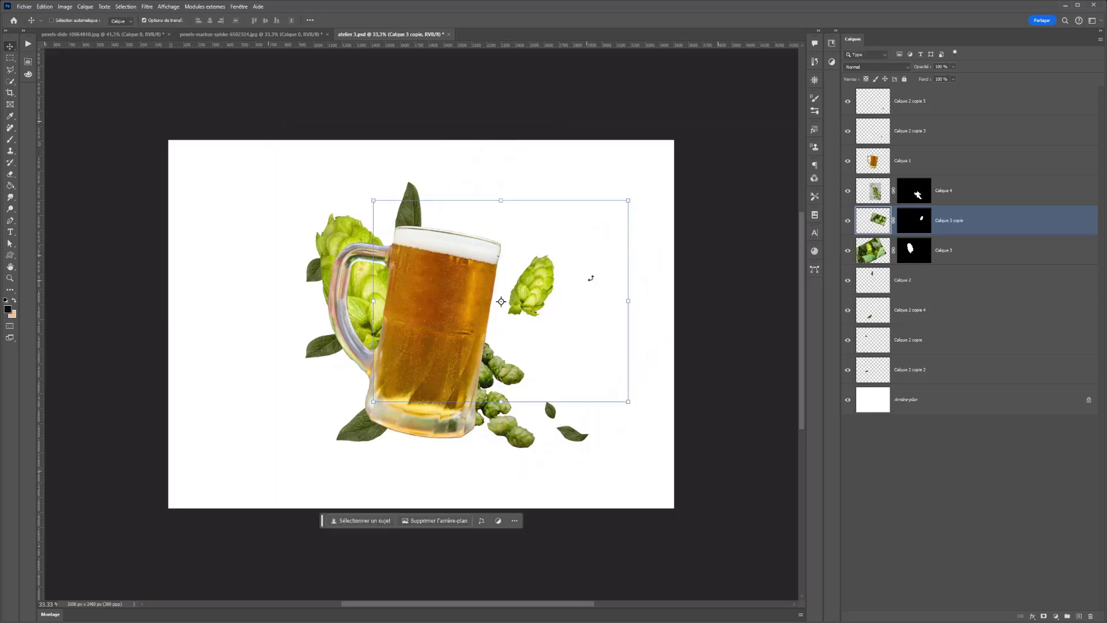
Step: Duplicate the small hop cone into the page's lower-left area and rotate the copy about 94° clockwise
{"action": "left_click_drag", "start_coordinate": [544, 269], "coordinate": [303, 412]}
{"action": "left_click_drag", "start_coordinate": [241, 263], "coordinate": [237, 267]}
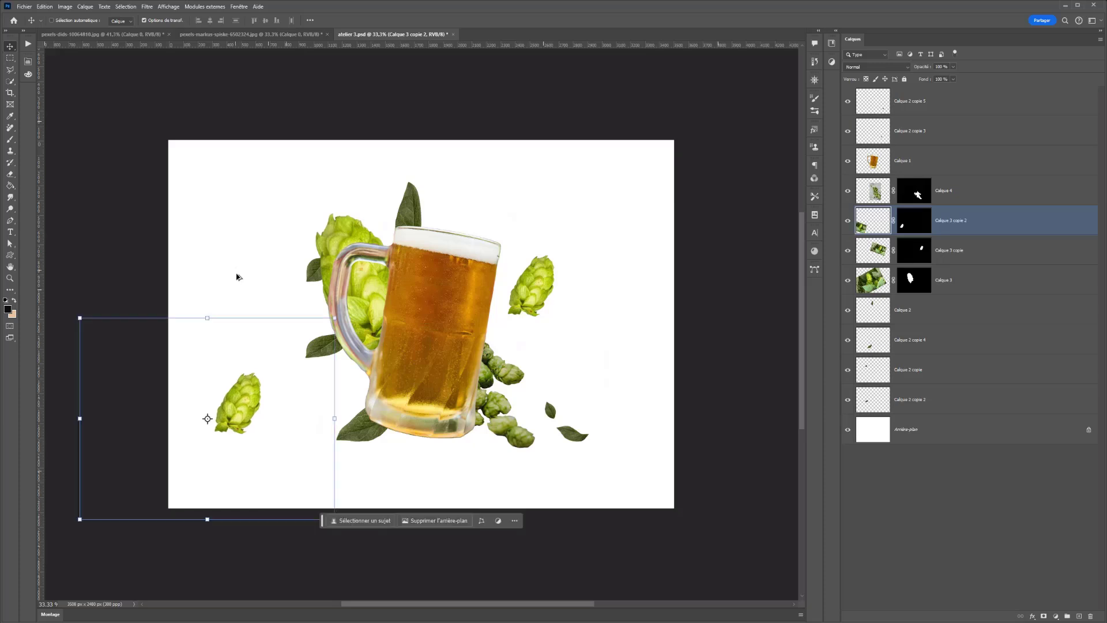
{"action": "left_click_drag", "start_coordinate": [210, 308], "coordinate": [369, 435]}
{"action": "left_click_drag", "start_coordinate": [224, 453], "coordinate": [245, 430]}
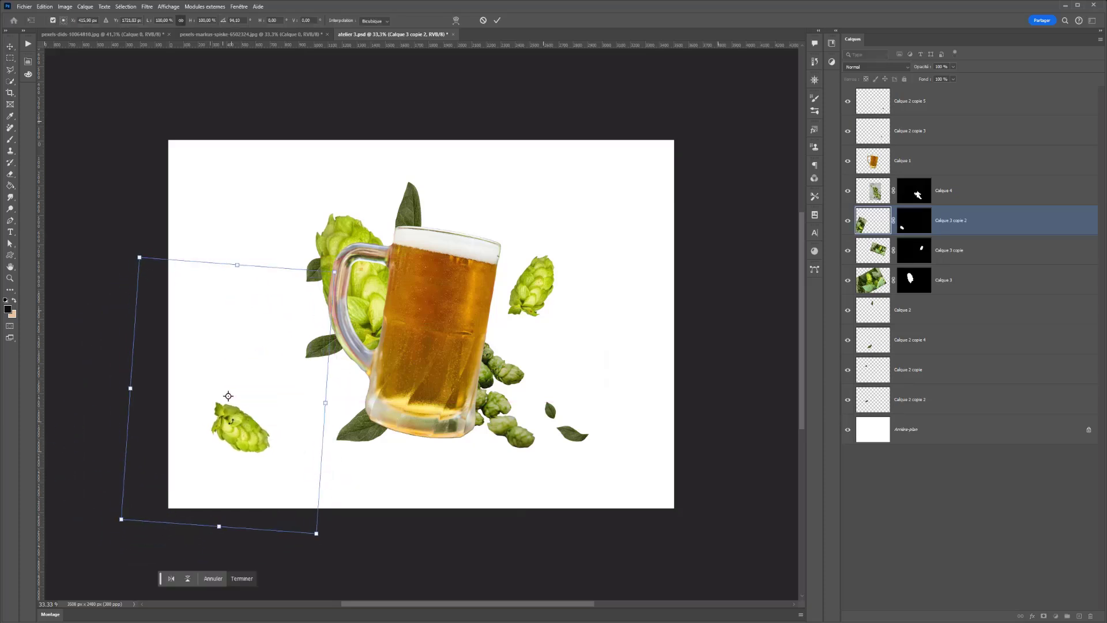
{"action": "key", "text": "Return"}
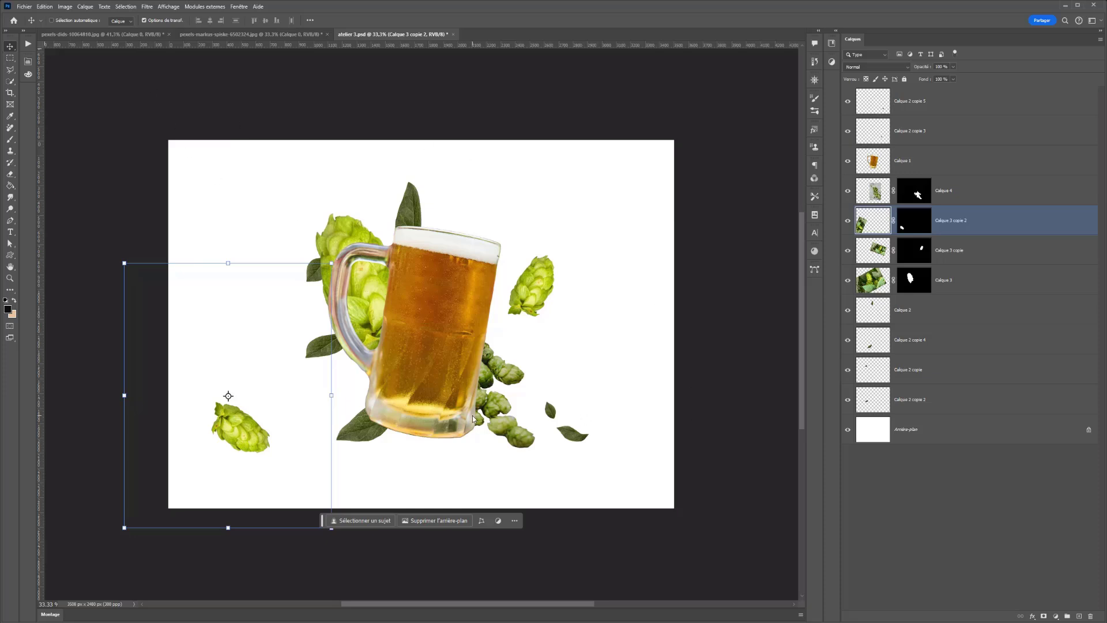
Step: Place the 3d-water-ai-generate and orange-wine-splash-isolated-white images into the montage and hide the orange splash layer
{"action": "scroll", "coordinate": [497, 337], "scroll_direction": "up", "scroll_amount": 3}
{"action": "scroll", "coordinate": [473, 354], "scroll_direction": "down", "scroll_amount": 5}
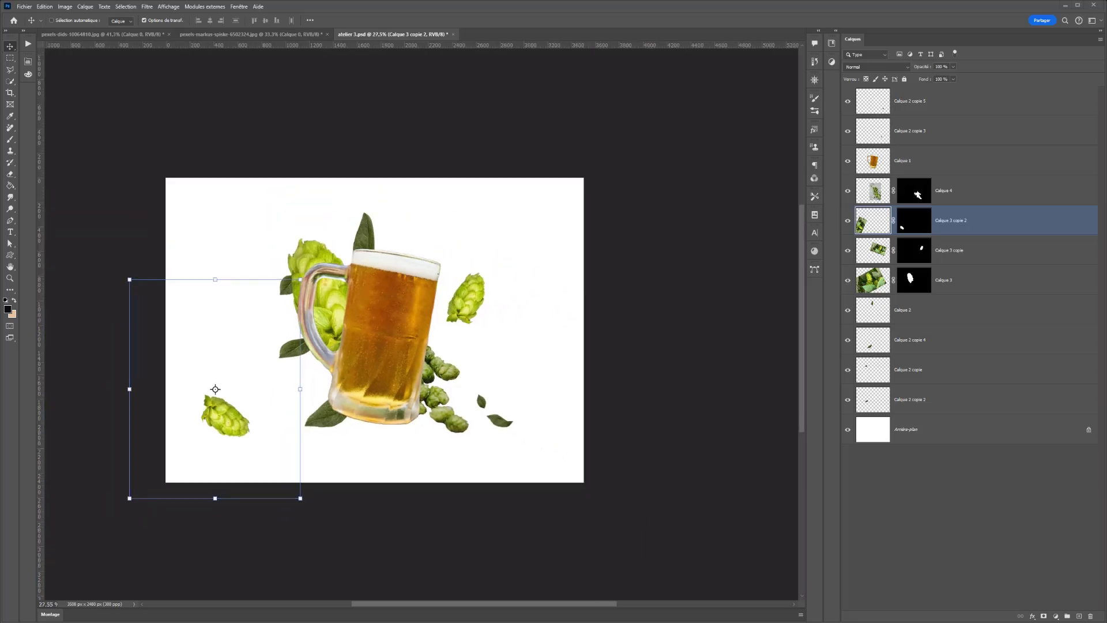
{"action": "left_click_drag", "start_coordinate": [593, 63], "coordinate": [440, 237]}
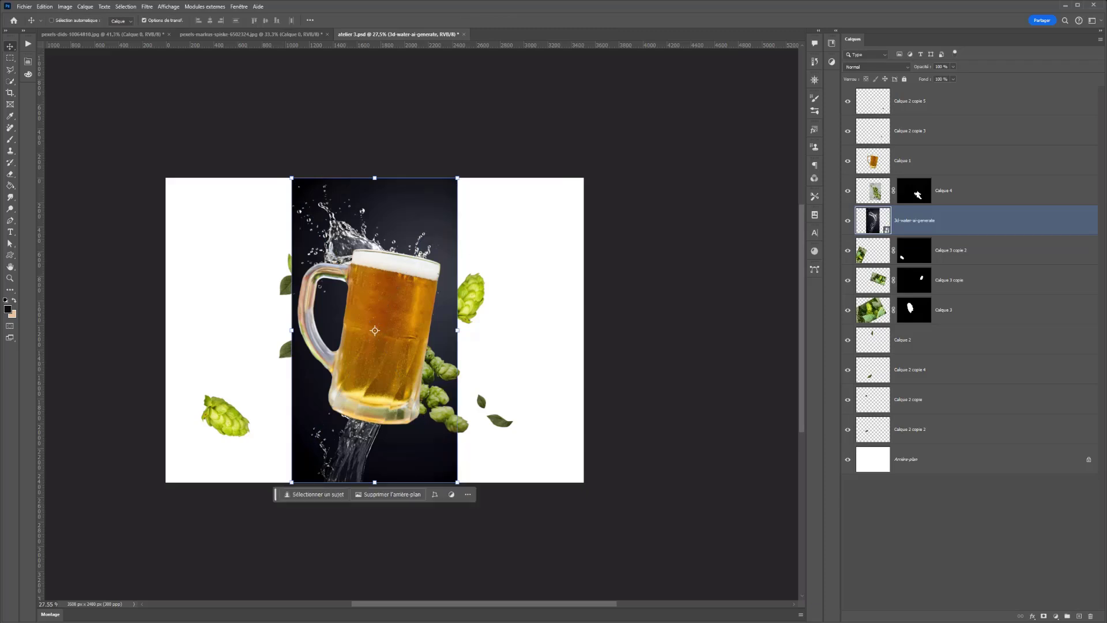
{"action": "left_click_drag", "start_coordinate": [553, 57], "coordinate": [494, 306]}
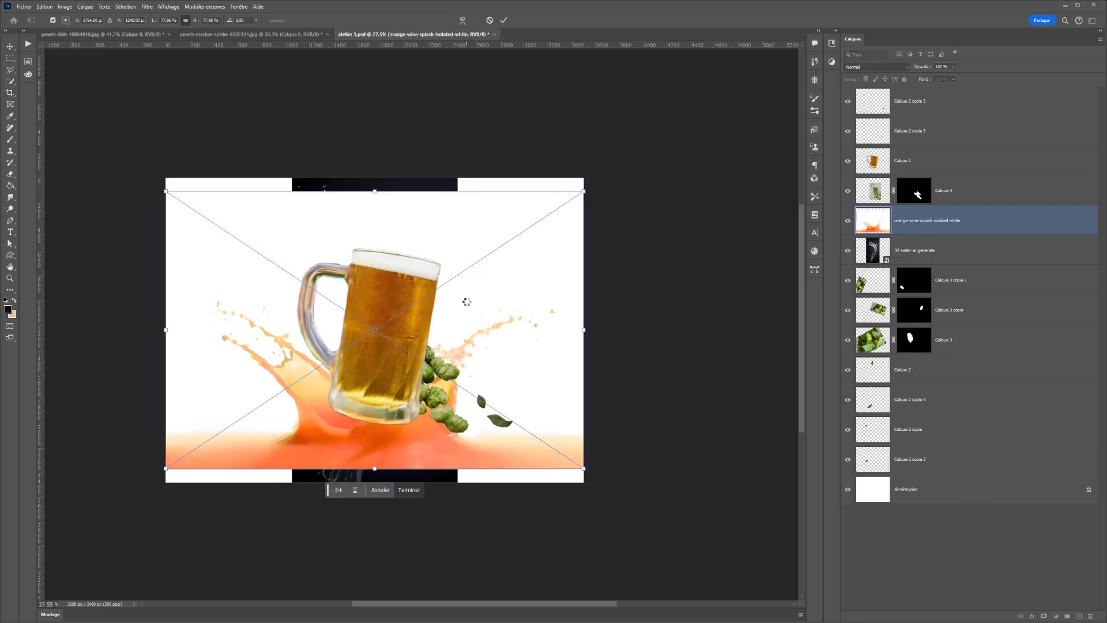
{"action": "left_click", "coordinate": [867, 256], "text": "ctrl"}
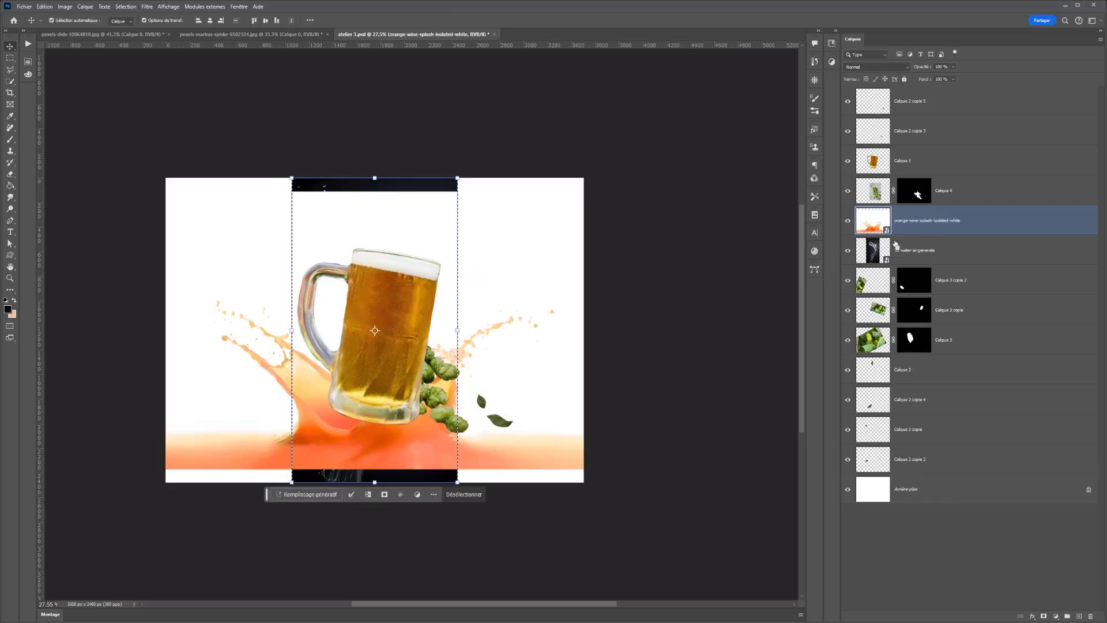
{"action": "key", "text": "ctrl+d"}
{"action": "left_click", "coordinate": [849, 220]}
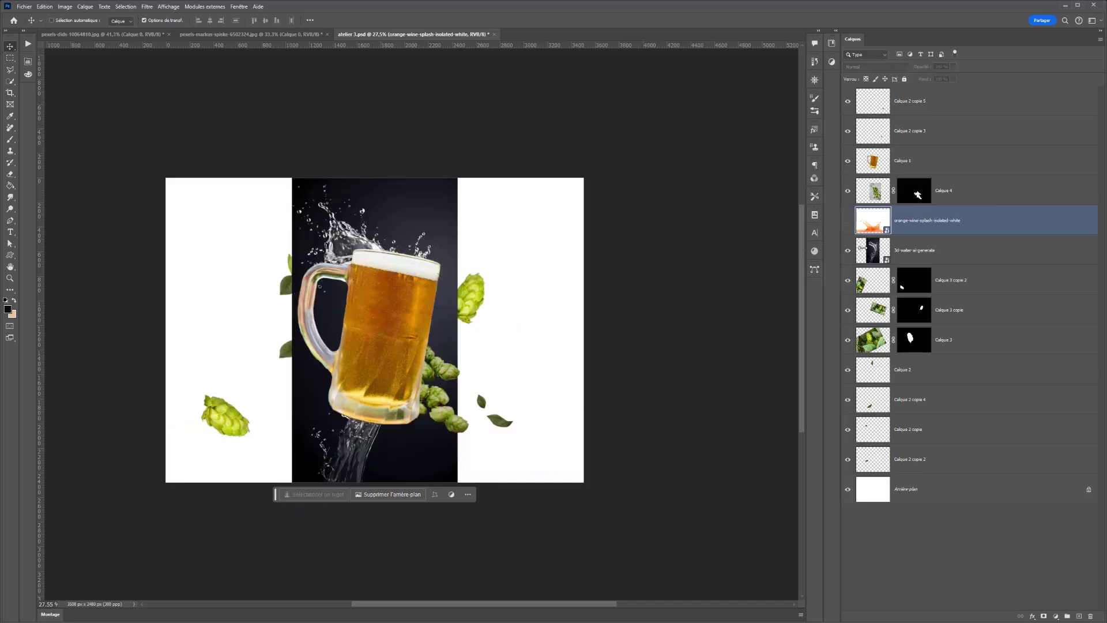
Step: Shrink the 3d-water-ai-generate image to roughly half size, rotate it about 26° clockwise and place its splash just above the mug's rim
{"action": "left_click", "coordinate": [376, 236], "text": "ctrl"}
{"action": "left_click_drag", "start_coordinate": [462, 177], "coordinate": [382, 315]}
{"action": "left_click_drag", "start_coordinate": [333, 409], "coordinate": [387, 307]}
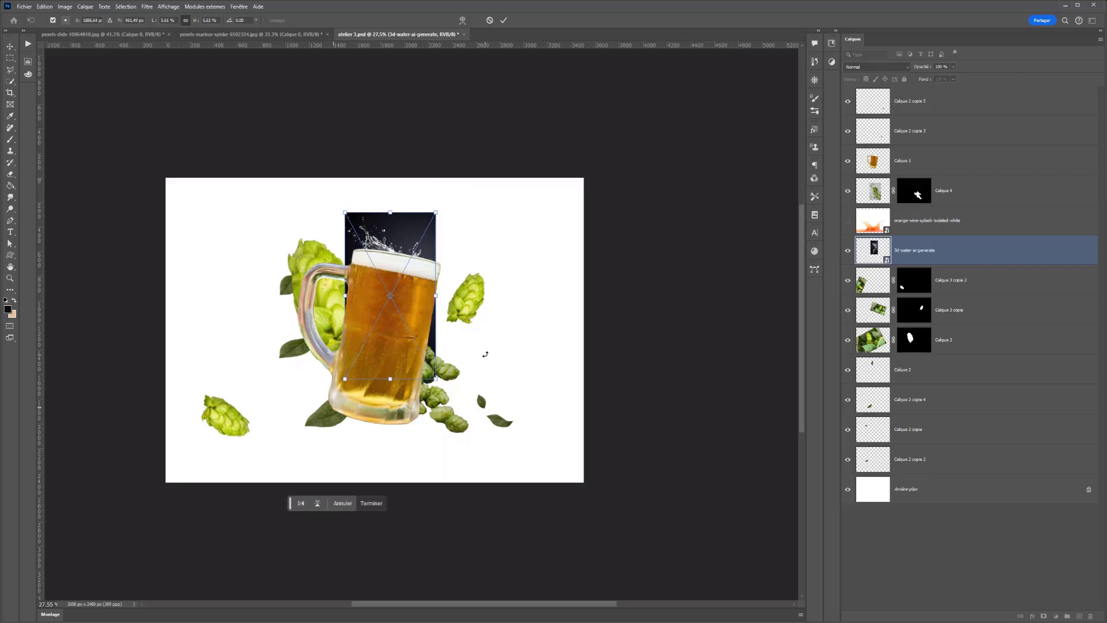
{"action": "left_click_drag", "start_coordinate": [397, 202], "coordinate": [490, 190]}
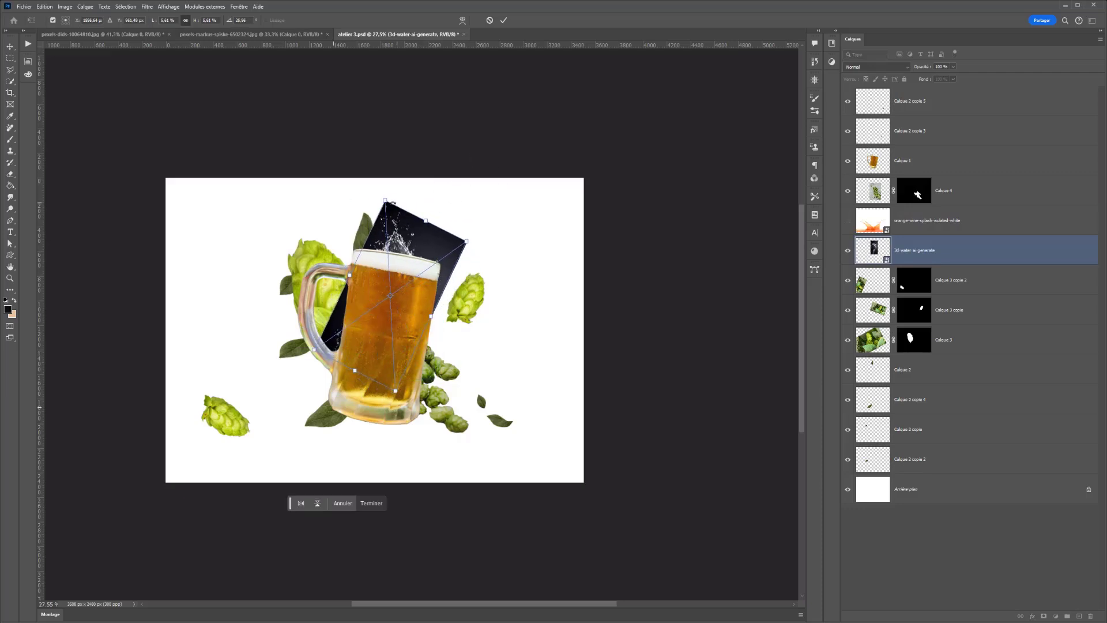
{"action": "left_click_drag", "start_coordinate": [411, 262], "coordinate": [423, 235]}
{"action": "key", "text": "Return"}
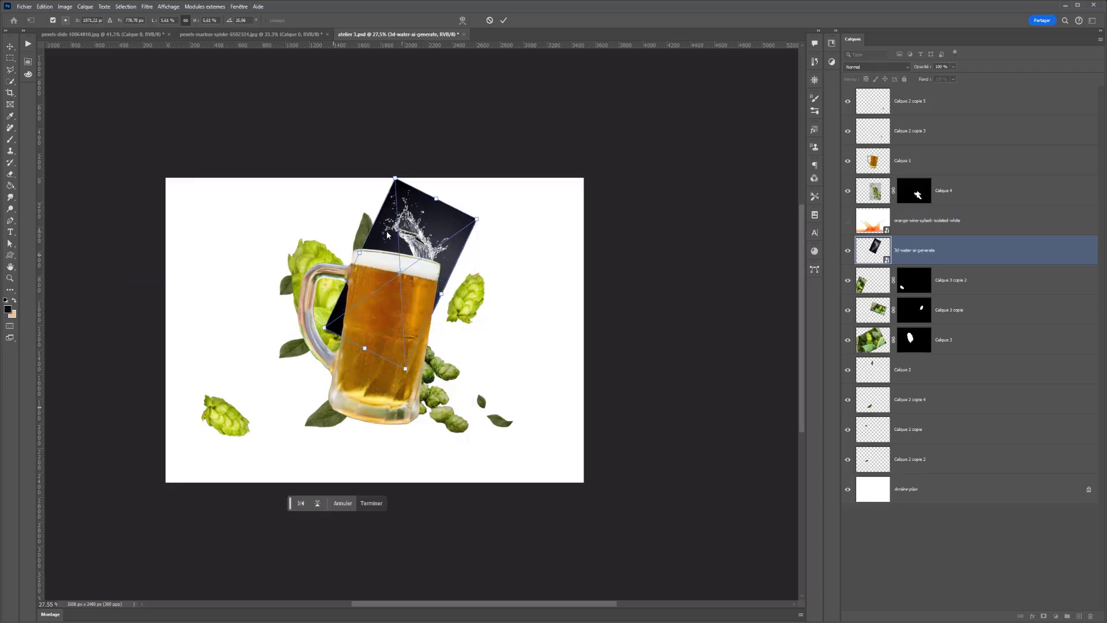
Step: Add a layer mask to the water splash and paint out its dark background behind the mug handle with a large, 0% hardness brush
{"action": "left_click", "coordinate": [1044, 616]}
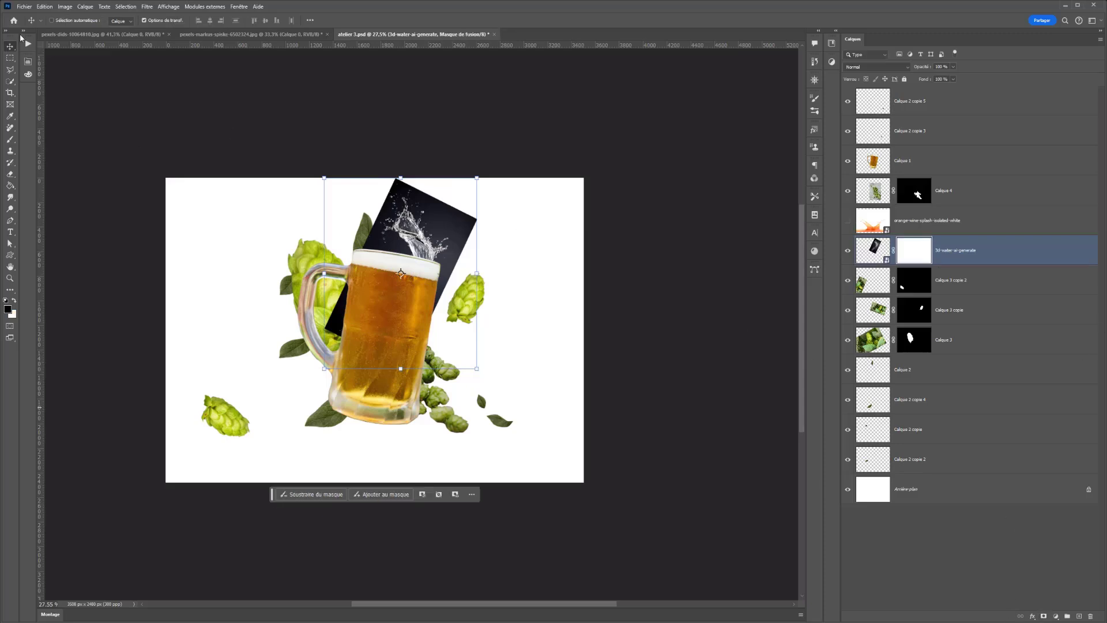
{"action": "left_click", "coordinate": [10, 140]}
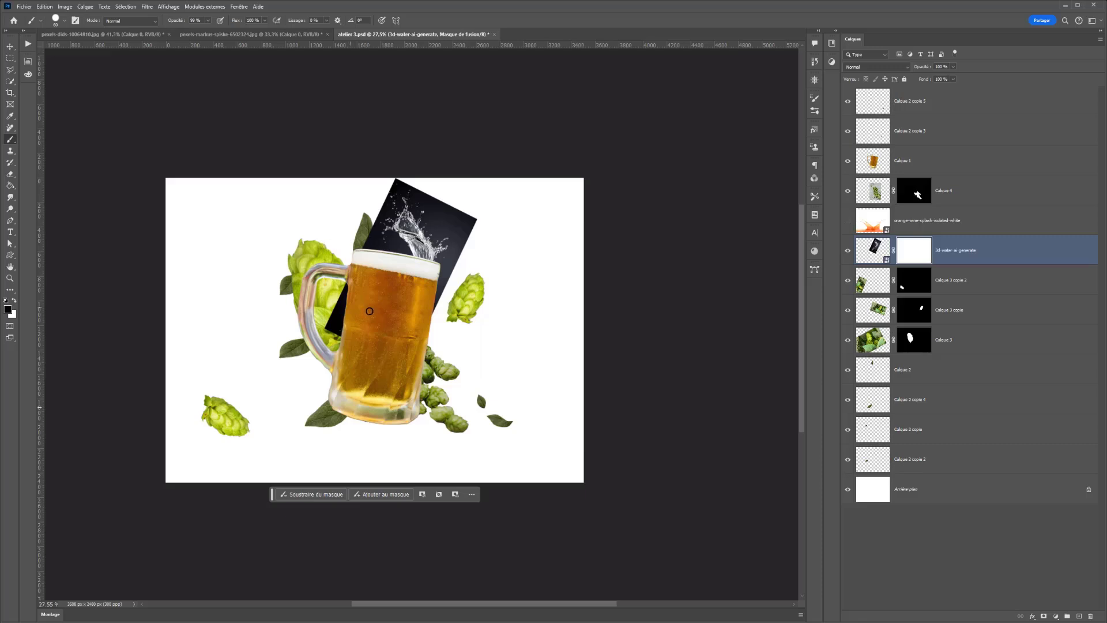
{"action": "mouse_move", "coordinate": [374, 313]}
{"action": "left_mouse_down"}
{"action": "mouse_move", "coordinate": [408, 313]}
{"action": "mouse_move", "coordinate": [344, 302]}
{"action": "left_mouse_up"}
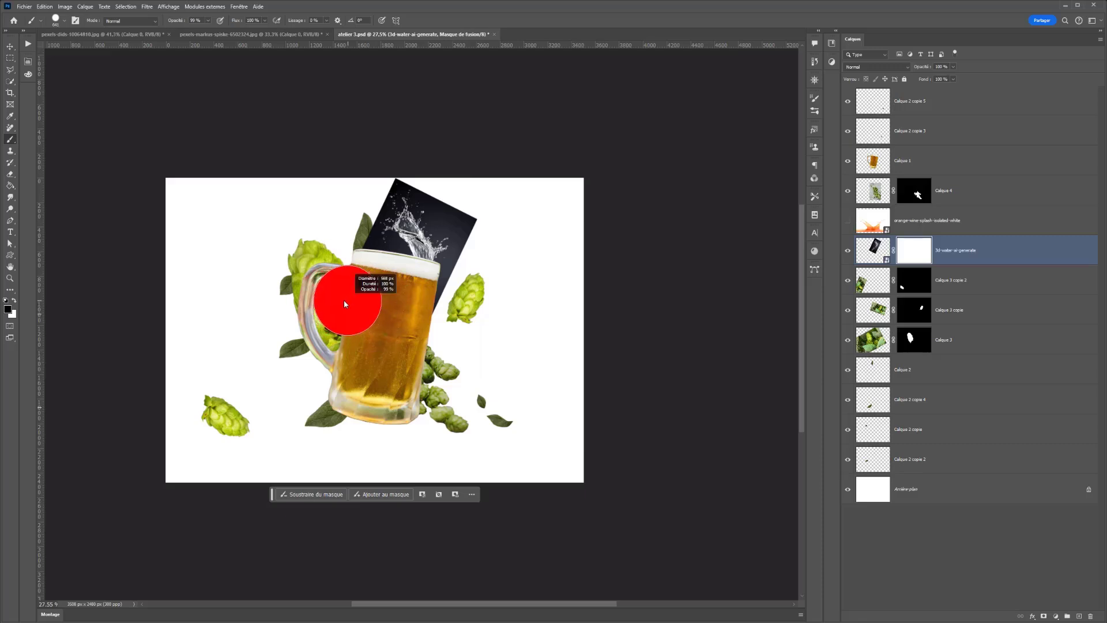
{"action": "right_click", "coordinate": [345, 304]}
{"action": "left_click_drag", "start_coordinate": [419, 344], "coordinate": [391, 343]}
{"action": "mouse_move", "coordinate": [290, 306]}
{"action": "left_mouse_down"}
{"action": "mouse_move", "coordinate": [335, 331]}
{"action": "mouse_move", "coordinate": [324, 281]}
{"action": "left_mouse_up"}
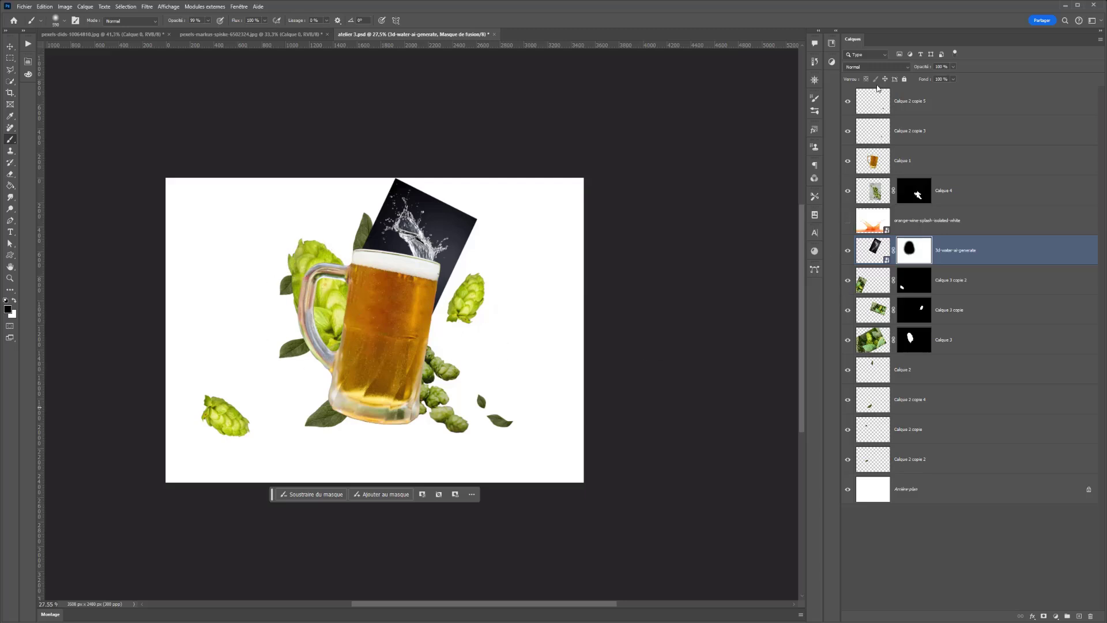
Step: Preview the Couleur plus claire blend mode on the 3d-water-ai-generate layer
{"action": "left_click", "coordinate": [870, 67]}
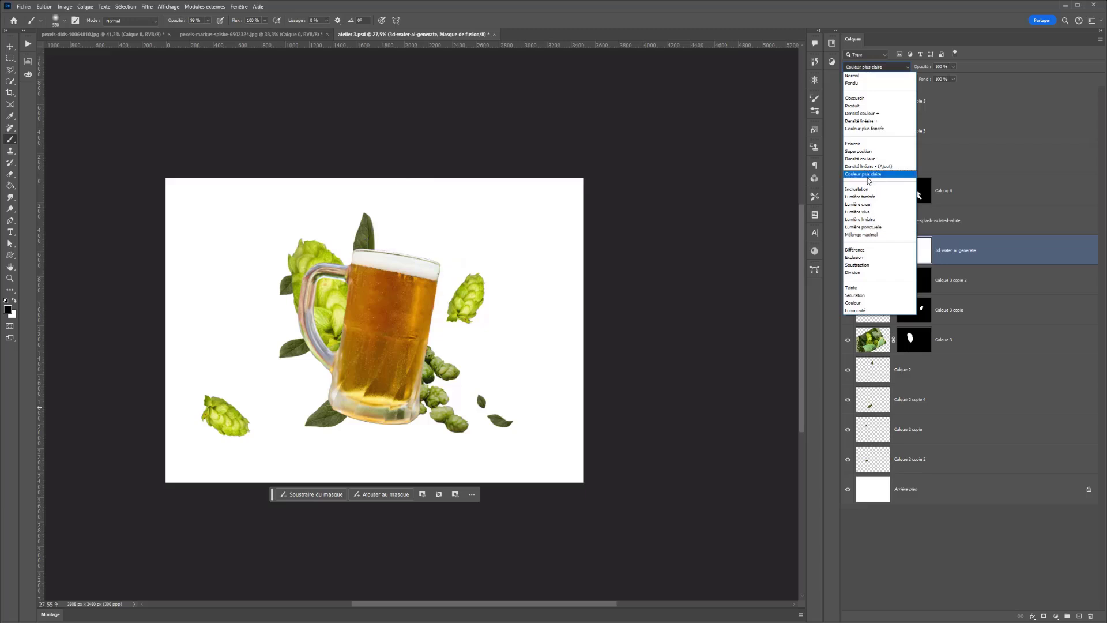
{"action": "left_click", "coordinate": [973, 250]}
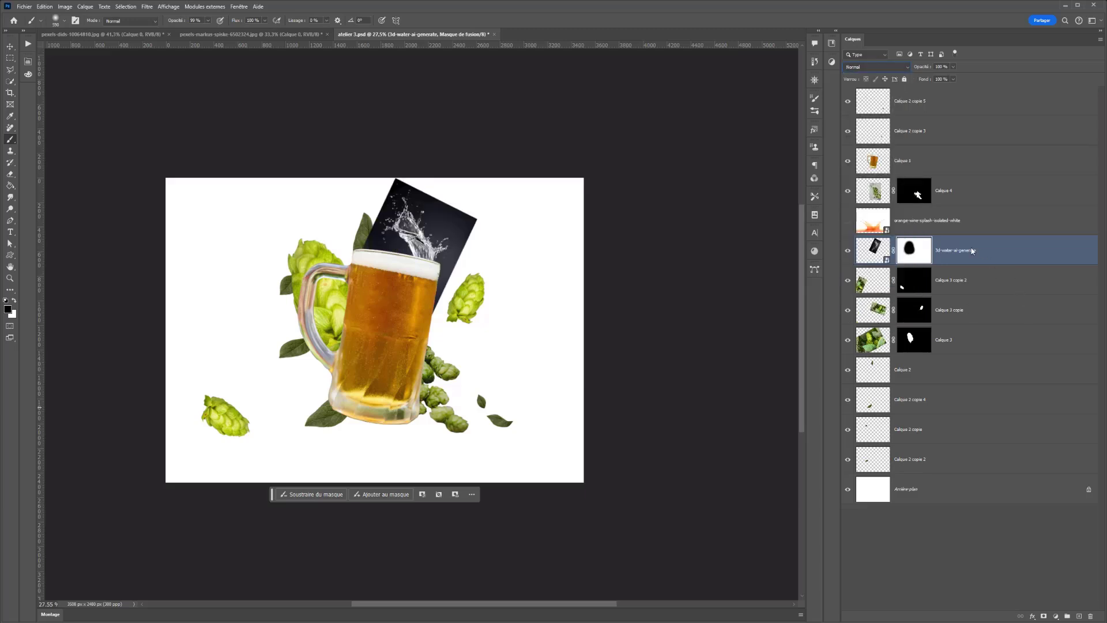
Step: Choose a soft round brush and mask out the dark background at the water splash image's upper-right corner
{"action": "right_click", "coordinate": [513, 303]}
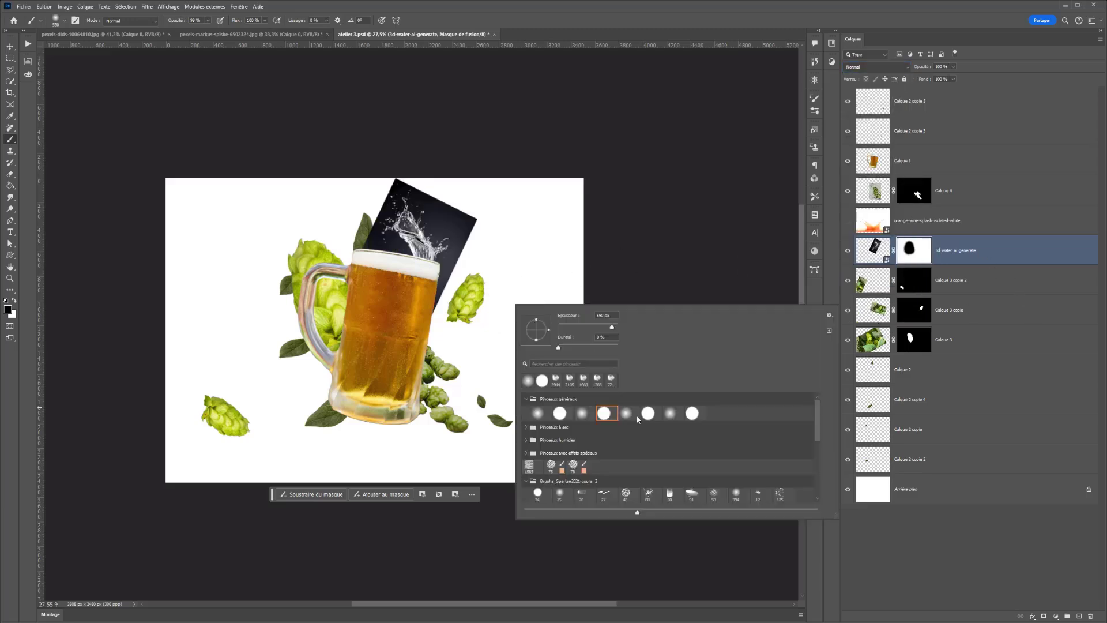
{"action": "left_click", "coordinate": [583, 414]}
{"action": "left_click", "coordinate": [332, 263]}
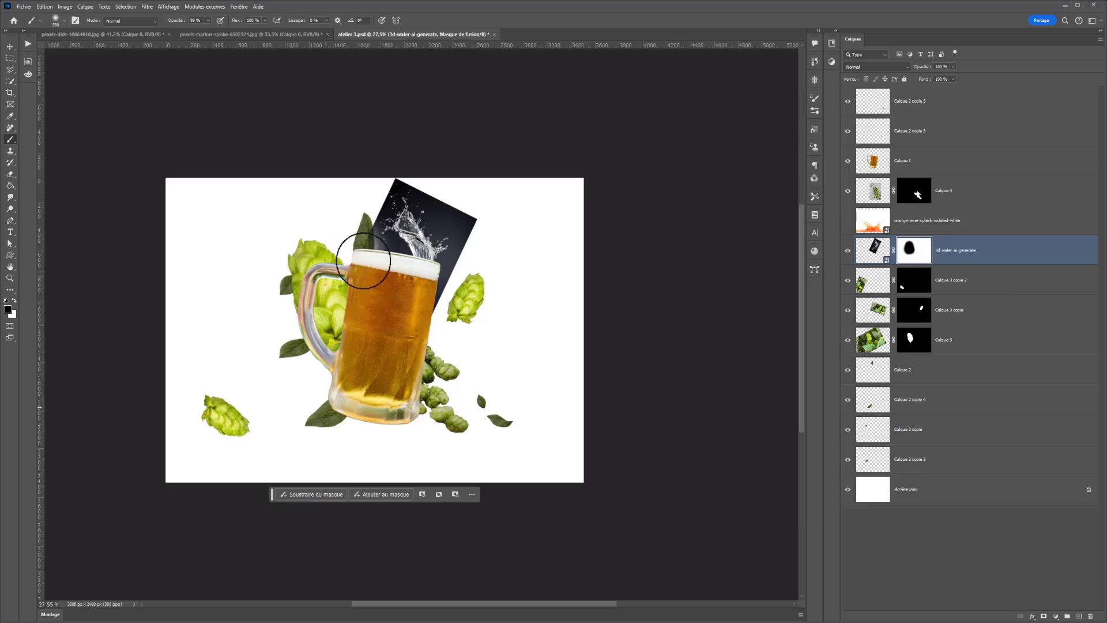
{"action": "right_click", "coordinate": [552, 256]}
{"action": "left_click", "coordinate": [496, 220]}
{"action": "left_click_drag", "start_coordinate": [485, 223], "coordinate": [660, 252]}
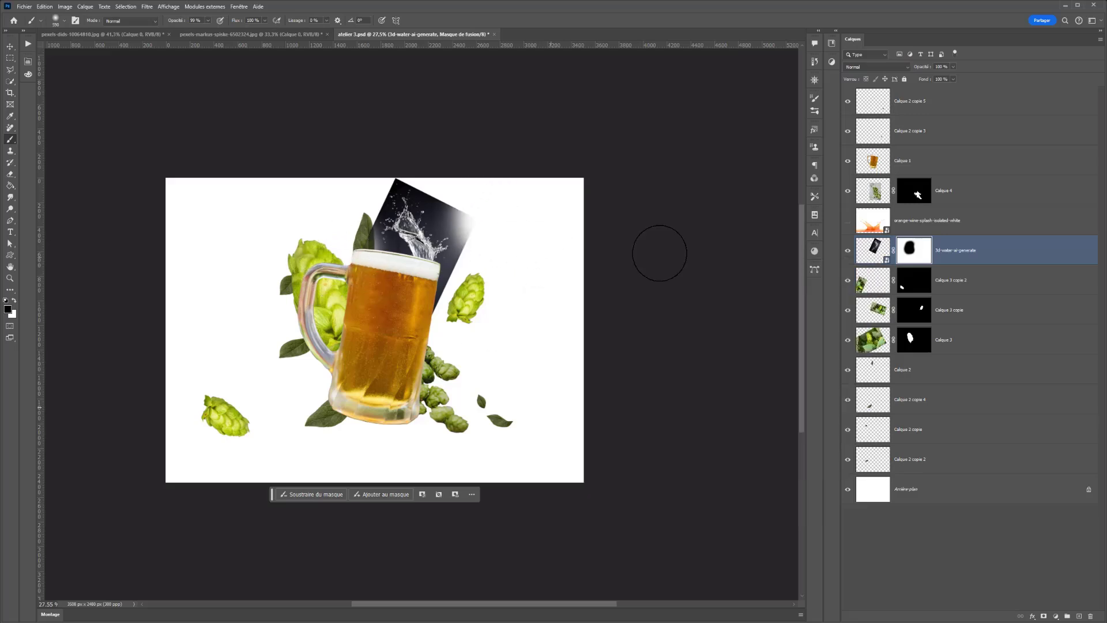
Step: Hide the 3d-water-ai-generate layer, then show and select the orange-wine-splash-isolated-white layer
{"action": "left_click", "coordinate": [848, 250]}
{"action": "left_click", "coordinate": [848, 220]}
{"action": "left_click", "coordinate": [872, 219]}
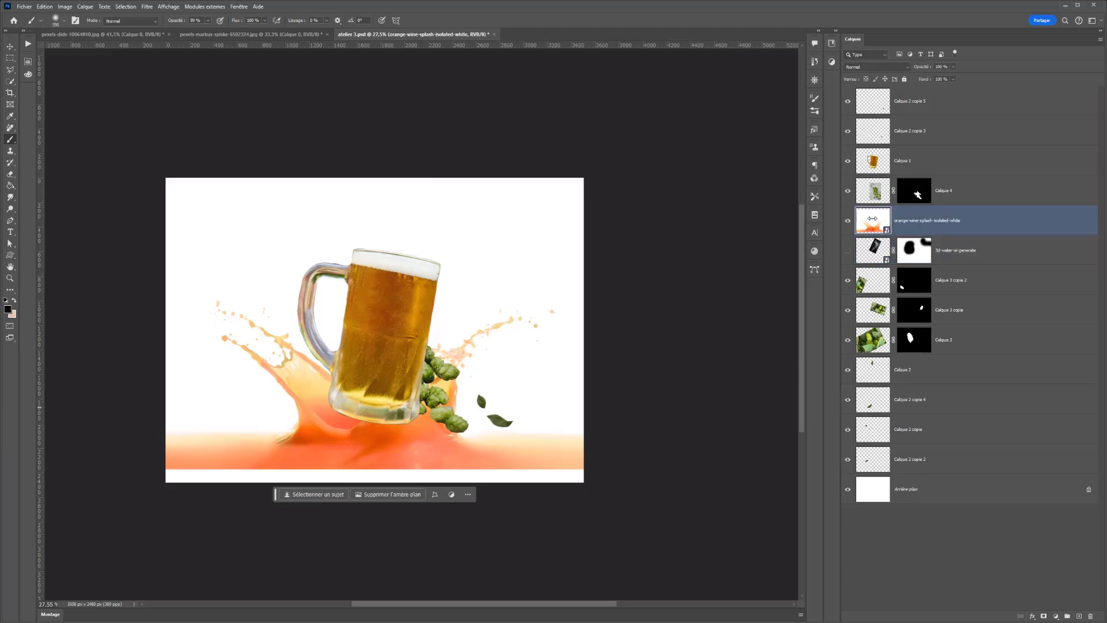
Step: Shrink the orange splash image, rotate it slightly clockwise and position its liquid so it rises from the mug's rim
{"action": "left_click", "coordinate": [9, 49]}
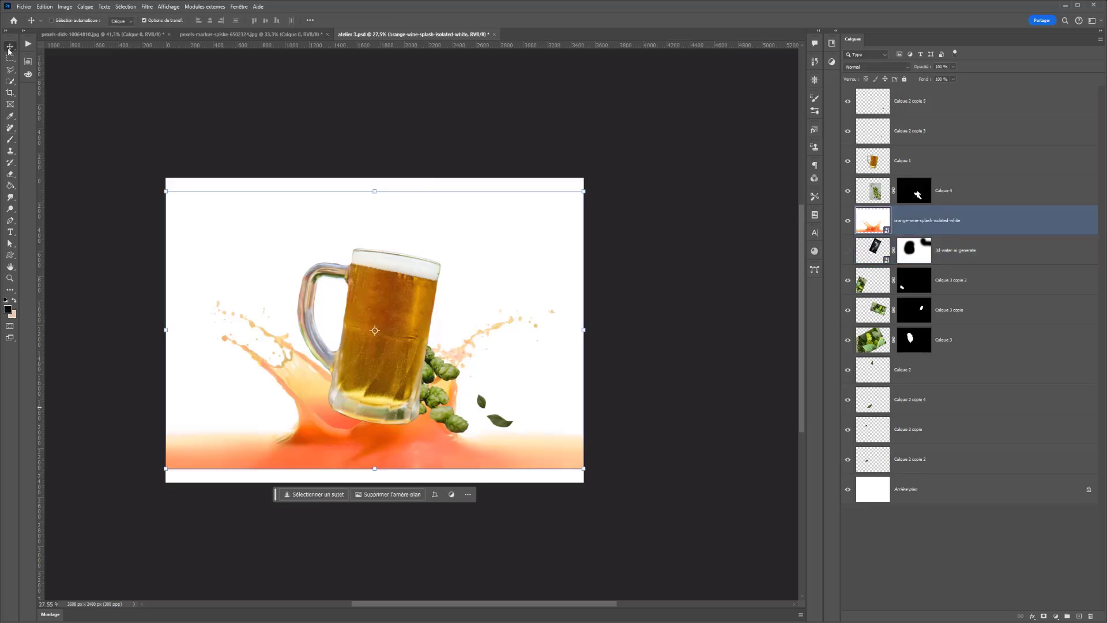
{"action": "left_click_drag", "start_coordinate": [166, 191], "coordinate": [476, 392]}
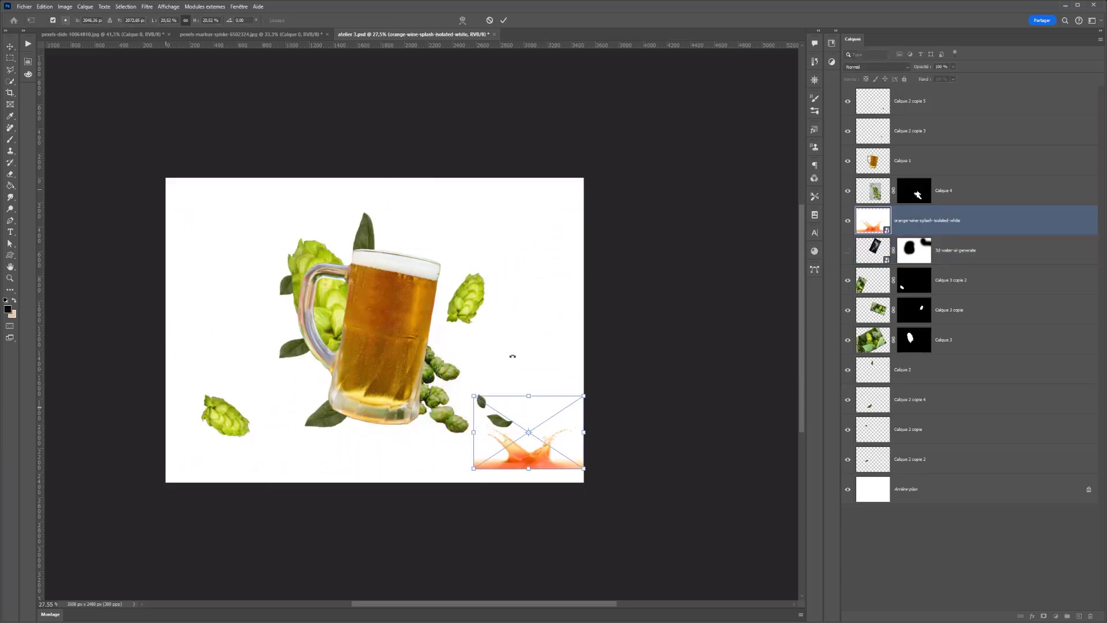
{"action": "left_click_drag", "start_coordinate": [591, 478], "coordinate": [590, 417]}
{"action": "left_click_drag", "start_coordinate": [542, 459], "coordinate": [447, 274]}
{"action": "left_click_drag", "start_coordinate": [546, 296], "coordinate": [419, 258]}
{"action": "left_click_drag", "start_coordinate": [330, 303], "coordinate": [415, 310]}
{"action": "left_click_drag", "start_coordinate": [440, 257], "coordinate": [441, 265]}
{"action": "key", "text": "Return"}
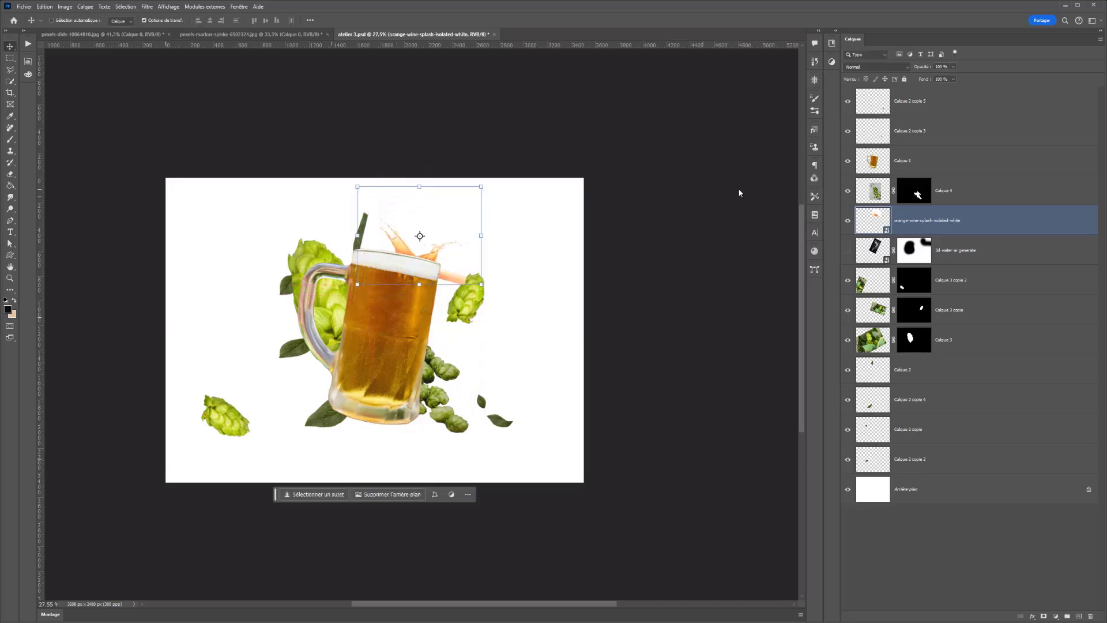
Step: Order the orange splash layer just above Arrière-plan and brush out its excess liquid beside the mug on a new layer mask
{"action": "left_click_drag", "start_coordinate": [904, 220], "coordinate": [872, 467]}
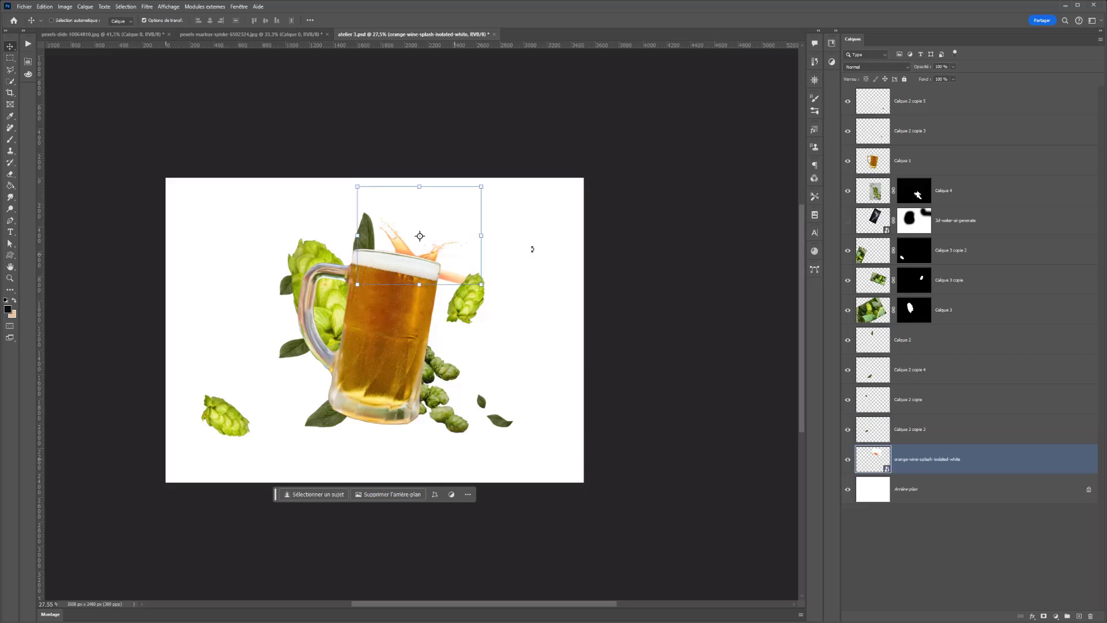
{"action": "left_click", "coordinate": [1044, 615]}
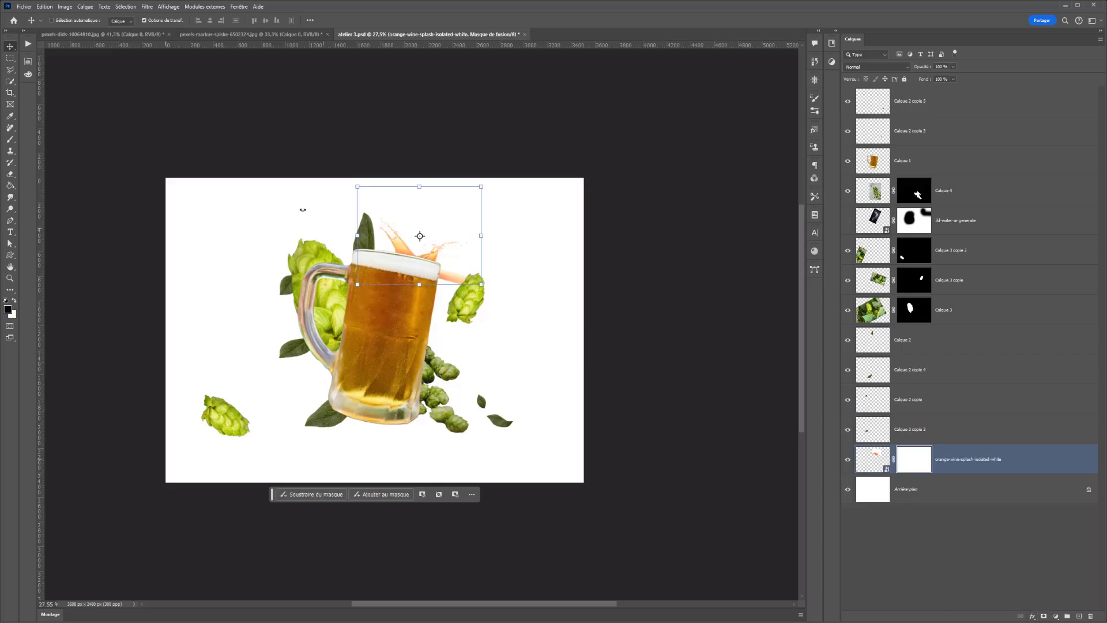
{"action": "left_click", "coordinate": [11, 140]}
{"action": "mouse_move", "coordinate": [329, 218]}
{"action": "left_mouse_down"}
{"action": "mouse_move", "coordinate": [353, 255]}
{"action": "mouse_move", "coordinate": [358, 340]}
{"action": "left_mouse_up"}
{"action": "mouse_move", "coordinate": [459, 340]}
{"action": "left_mouse_down"}
{"action": "mouse_move", "coordinate": [452, 286]}
{"action": "mouse_move", "coordinate": [466, 287]}
{"action": "mouse_move", "coordinate": [449, 327]}
{"action": "mouse_move", "coordinate": [485, 302]}
{"action": "left_mouse_up"}
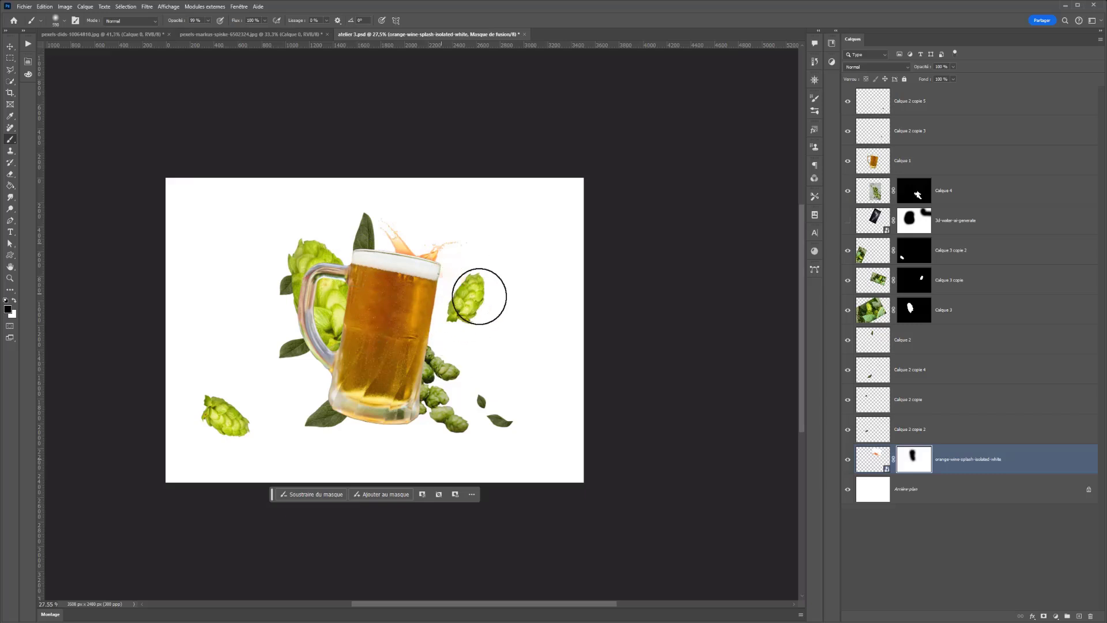
Step: Try to warp the masked orange splash with Déformation and nudge it slightly upward above the mug's rim
{"action": "left_click", "coordinate": [11, 47]}
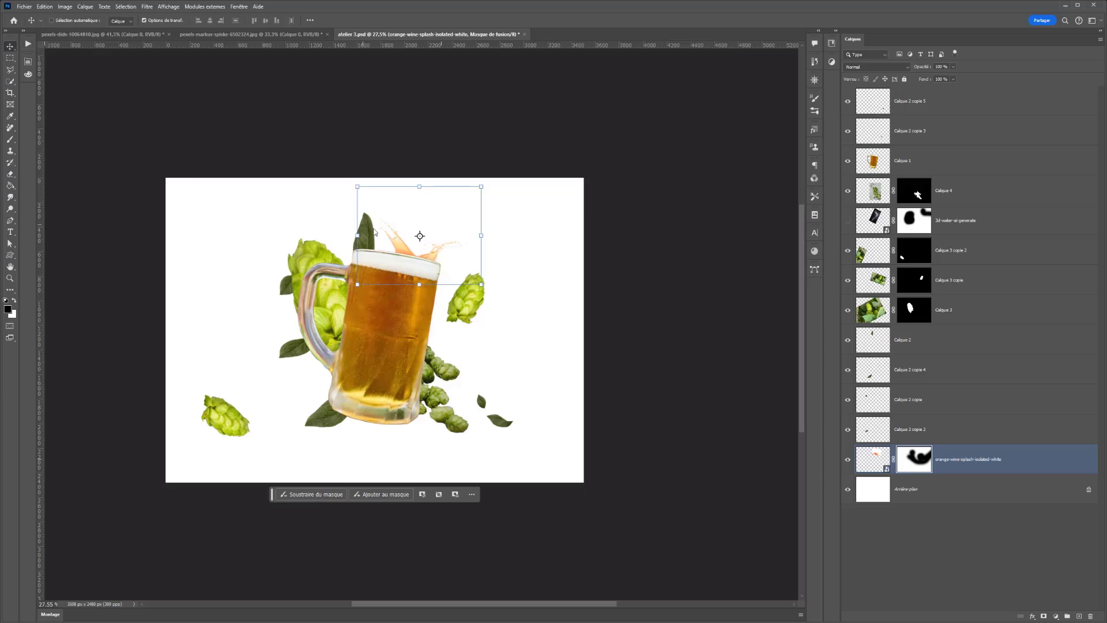
{"action": "key", "text": "ctrl+t"}
{"action": "right_click", "coordinate": [420, 236]}
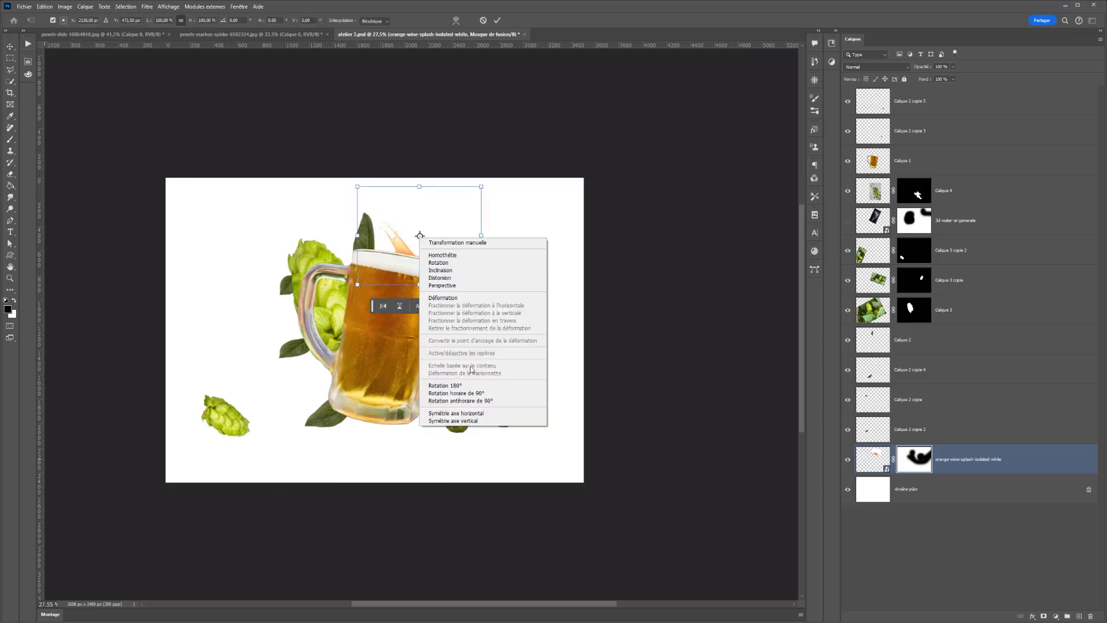
{"action": "left_click", "coordinate": [443, 298]}
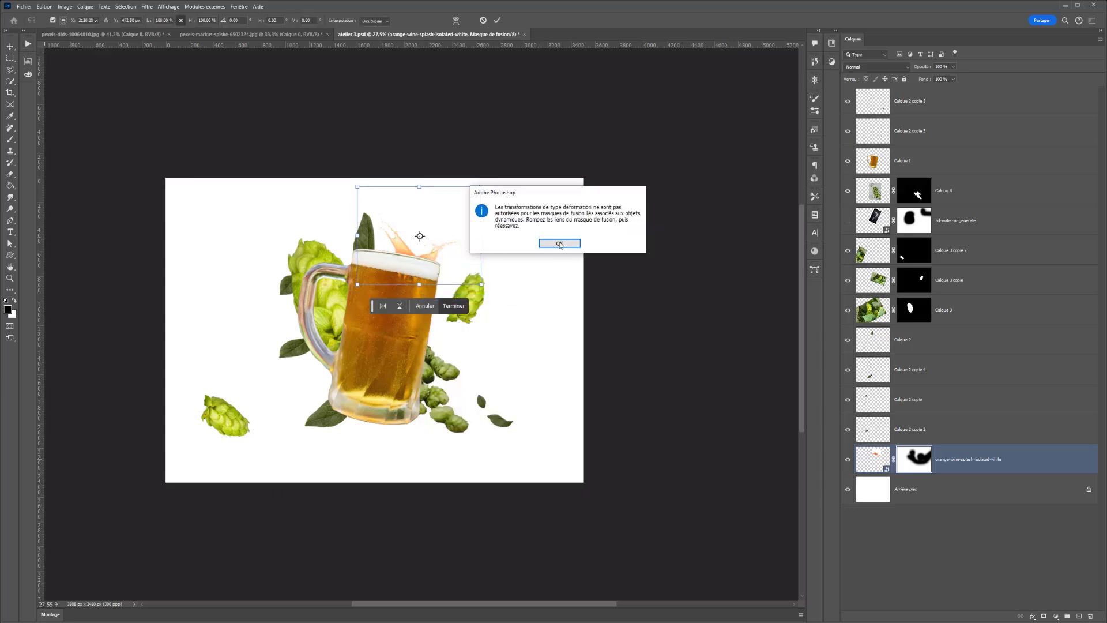
{"action": "key", "text": "Return"}
{"action": "mouse_move", "coordinate": [466, 263]}
{"action": "left_mouse_down"}
{"action": "mouse_move", "coordinate": [472, 245]}
{"action": "mouse_move", "coordinate": [467, 258]}
{"action": "left_mouse_up"}
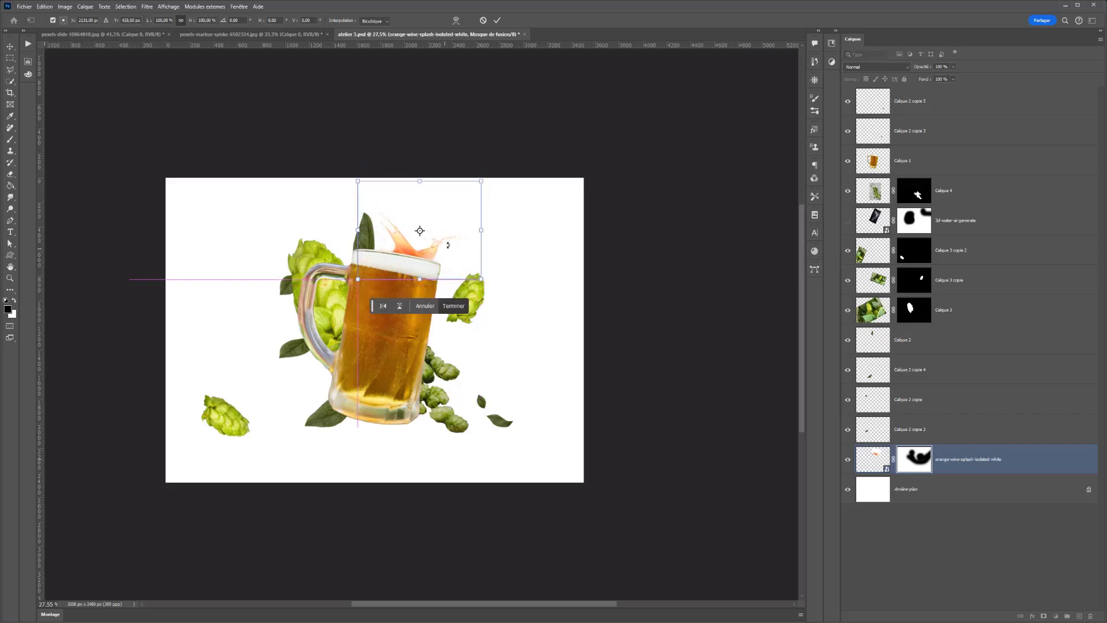
{"action": "right_click", "coordinate": [462, 254]}
{"action": "left_click", "coordinate": [466, 314]}
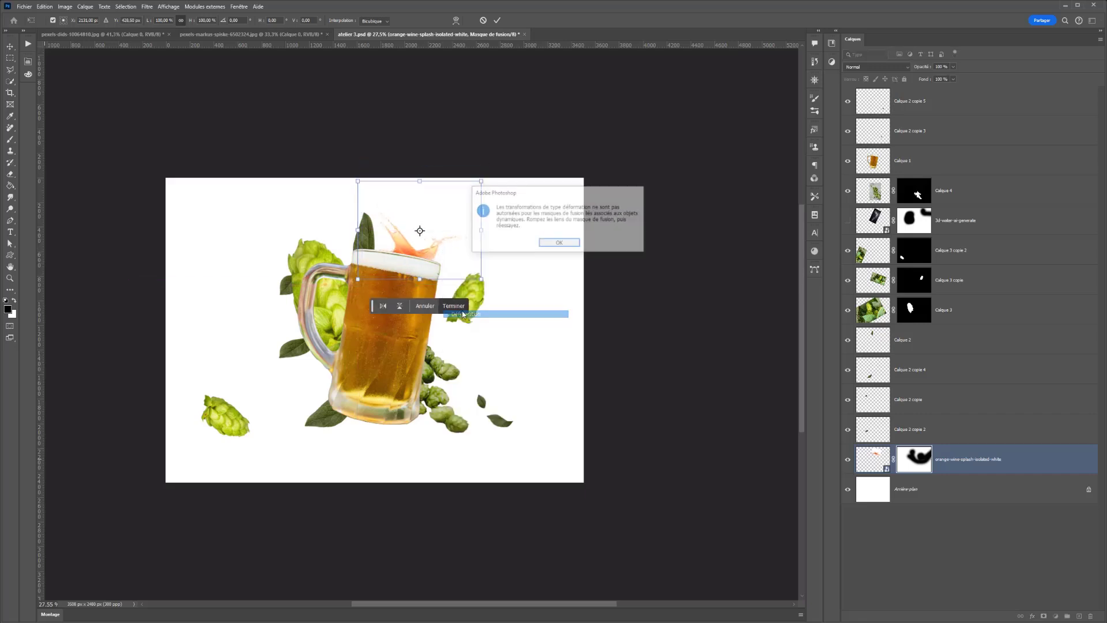
{"action": "left_click", "coordinate": [560, 244]}
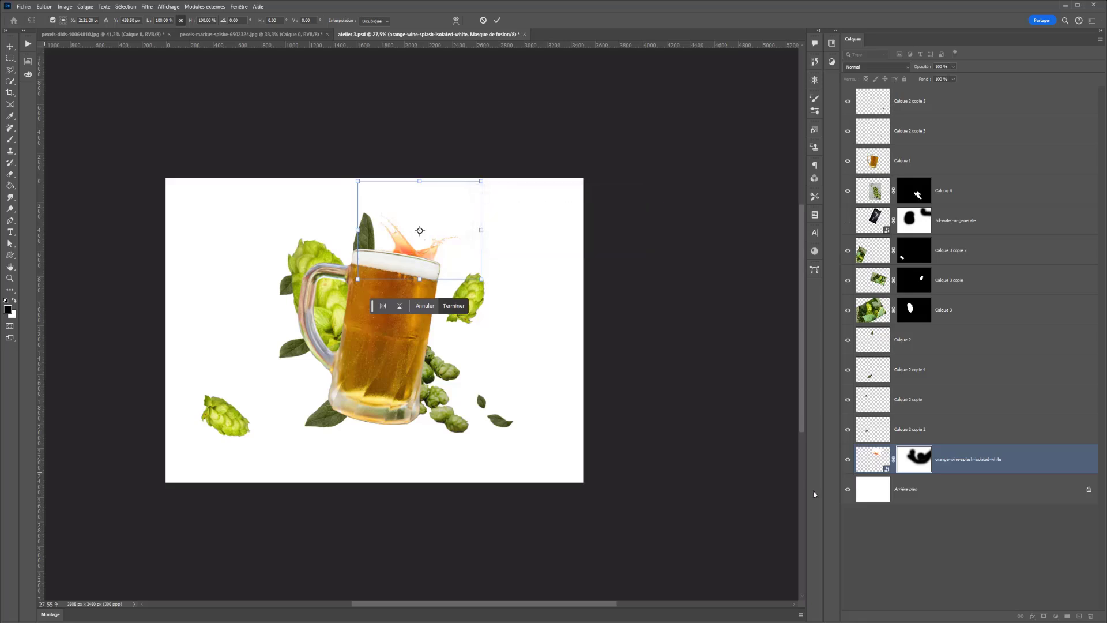
{"action": "key", "text": "Return"}
Step: Try Déformation once more on the orange splash layer with its mask still linked
{"action": "right_click", "coordinate": [438, 248]}
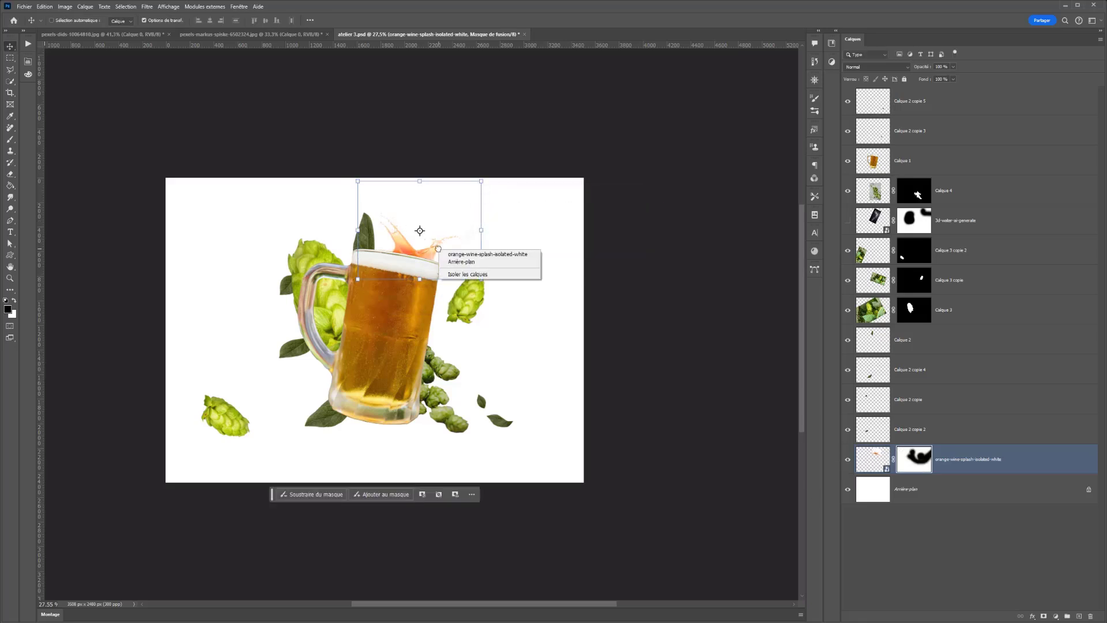
{"action": "left_click", "coordinate": [405, 261]}
{"action": "key", "text": "ctrl+t"}
{"action": "right_click", "coordinate": [426, 267]}
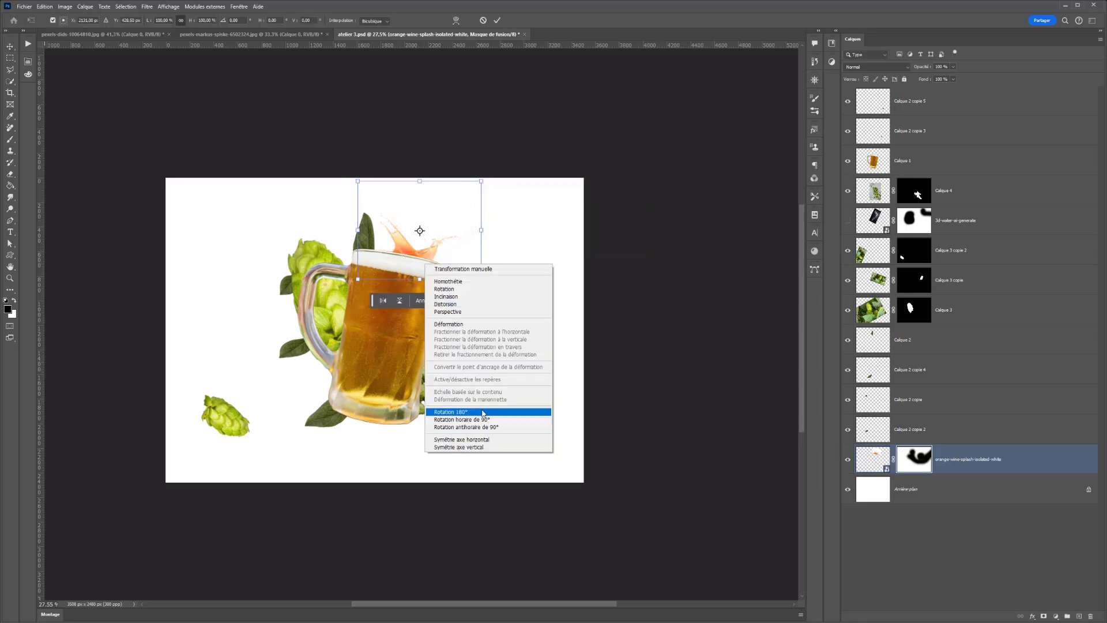
{"action": "left_click", "coordinate": [450, 324]}
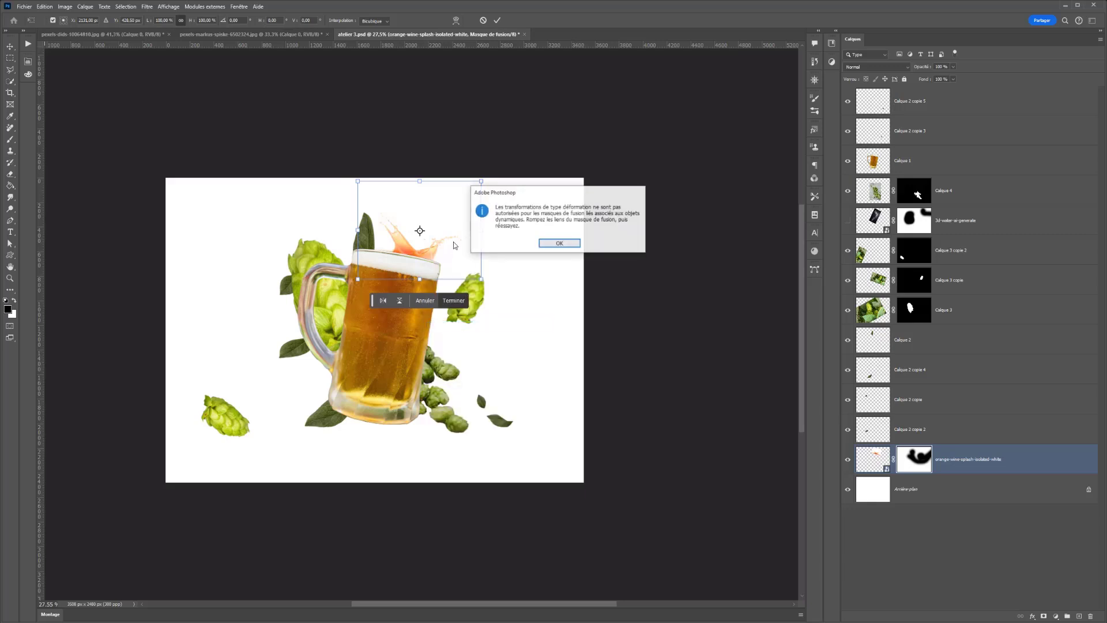
{"action": "left_click", "coordinate": [560, 244]}
Step: Move the orange splash slightly back down to the mug's rim and target the layer's image instead of its mask
{"action": "mouse_move", "coordinate": [424, 242]}
{"action": "left_mouse_down"}
{"action": "mouse_move", "coordinate": [444, 220]}
{"action": "mouse_move", "coordinate": [423, 248]}
{"action": "left_mouse_up"}
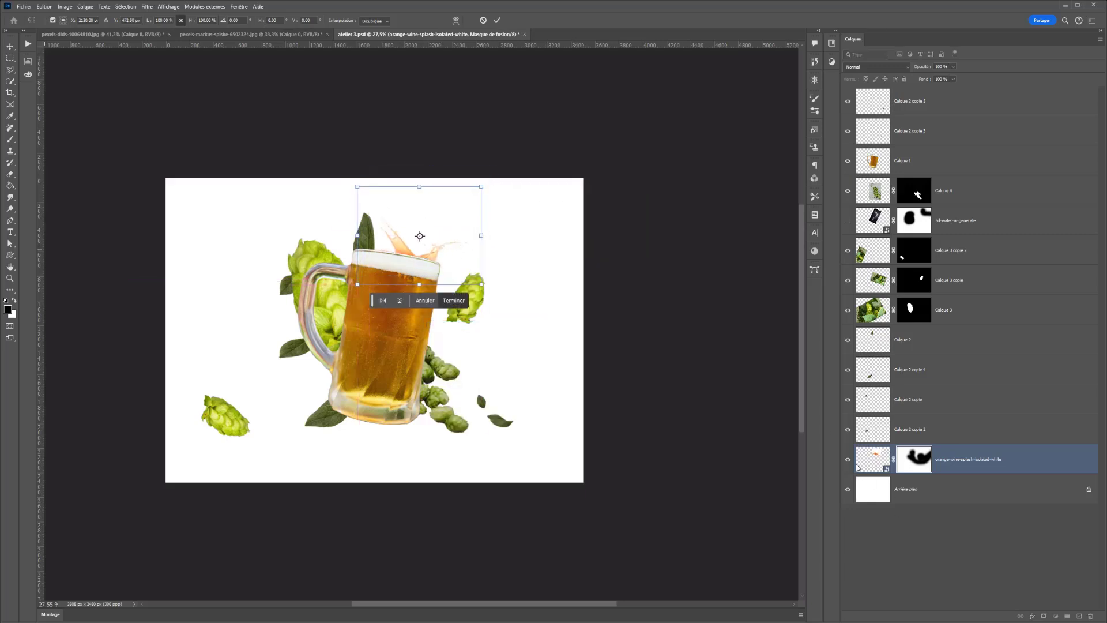
{"action": "left_click", "coordinate": [868, 467]}
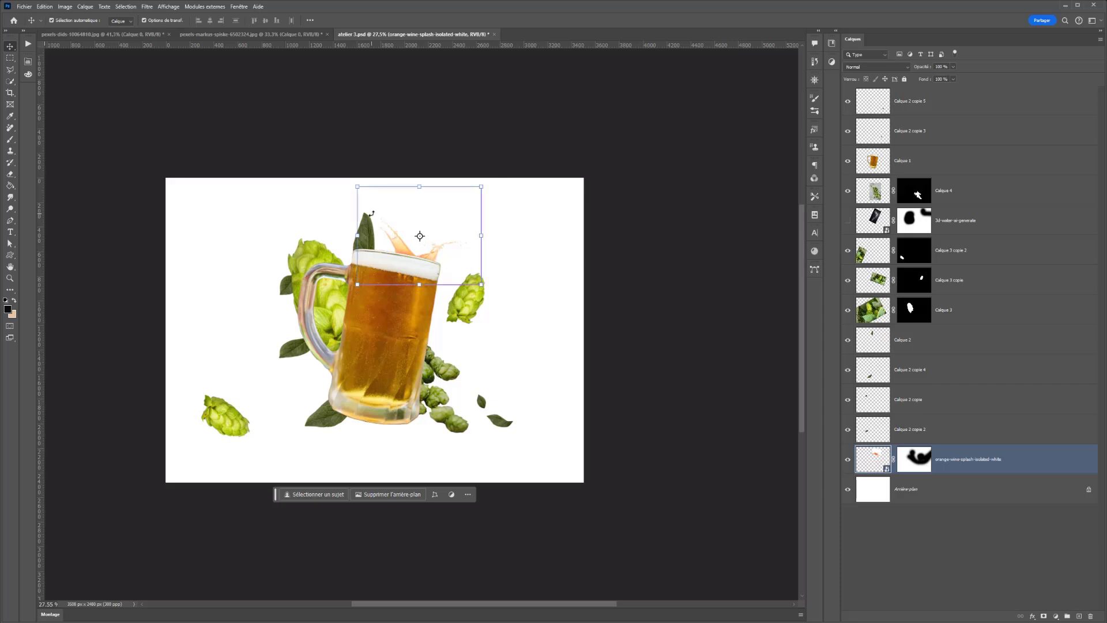
Step: Try to warp the orange splash's image with Déformation while its layer mask is linked
{"action": "key", "text": "ctrl+t"}
{"action": "right_click", "coordinate": [447, 238]}
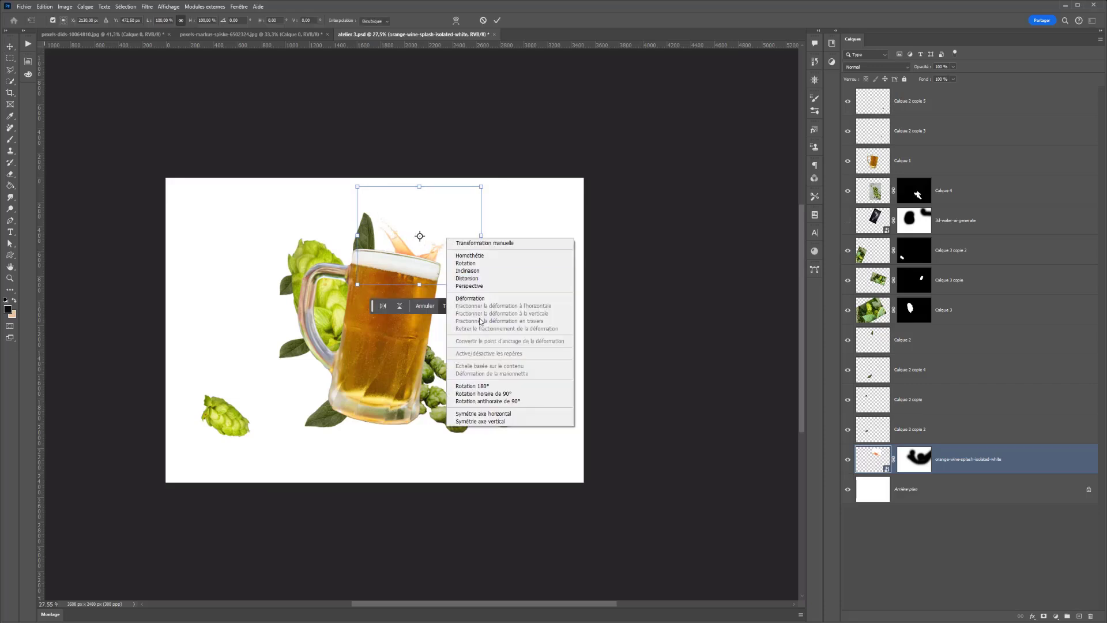
{"action": "left_click", "coordinate": [482, 297]}
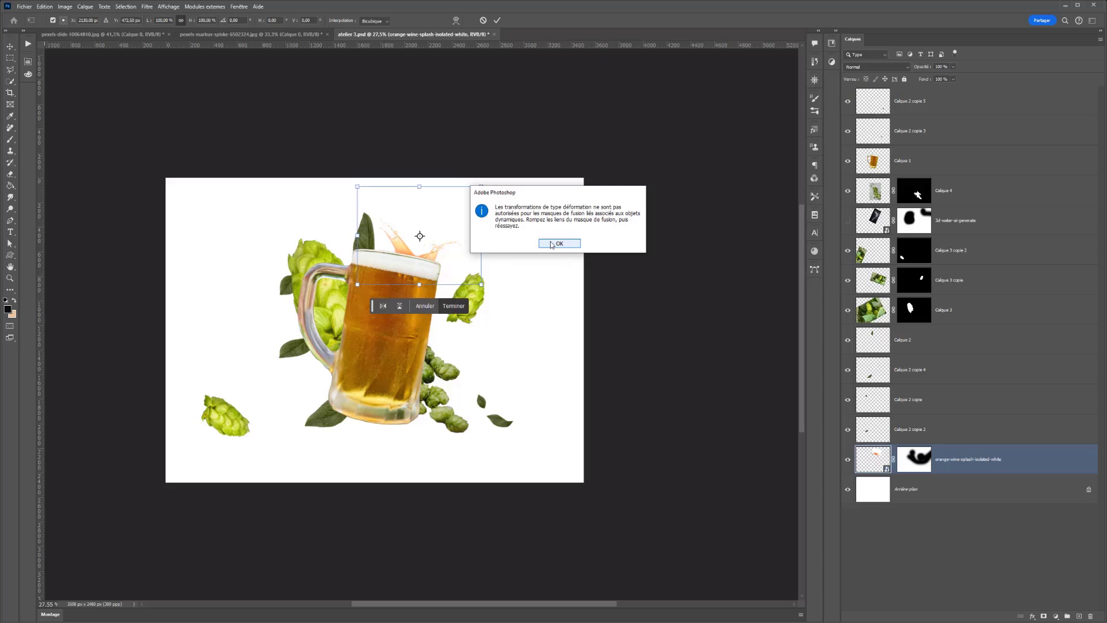
{"action": "left_click", "coordinate": [559, 243]}
Step: Look through the orange splash mask's options for a way to unlink it from the layer image
{"action": "left_click", "coordinate": [899, 465]}
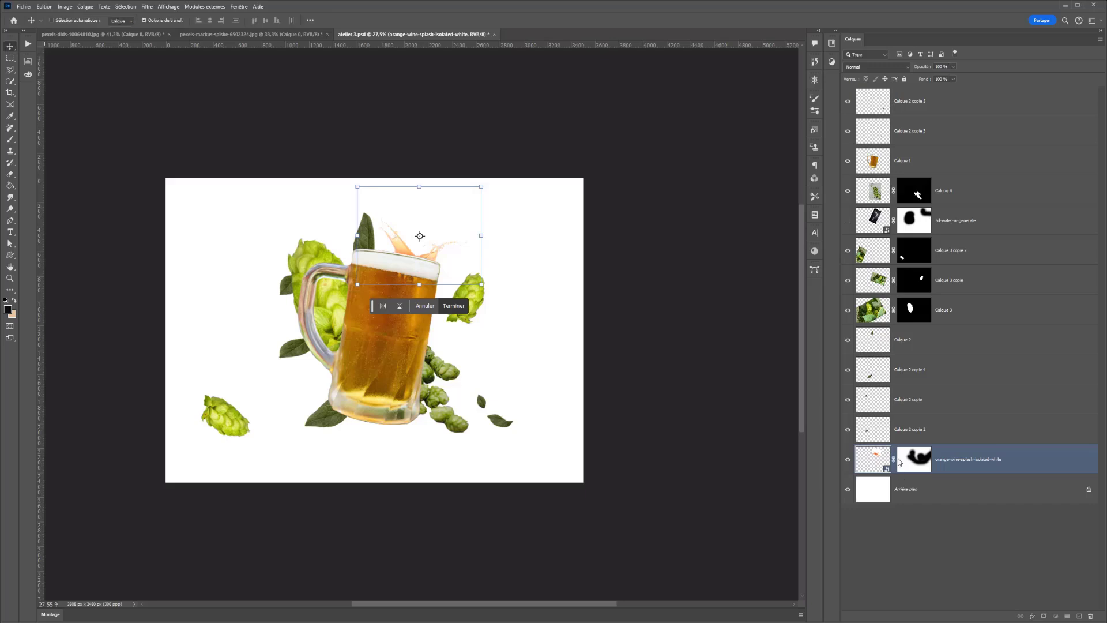
{"action": "left_click", "coordinate": [894, 460]}
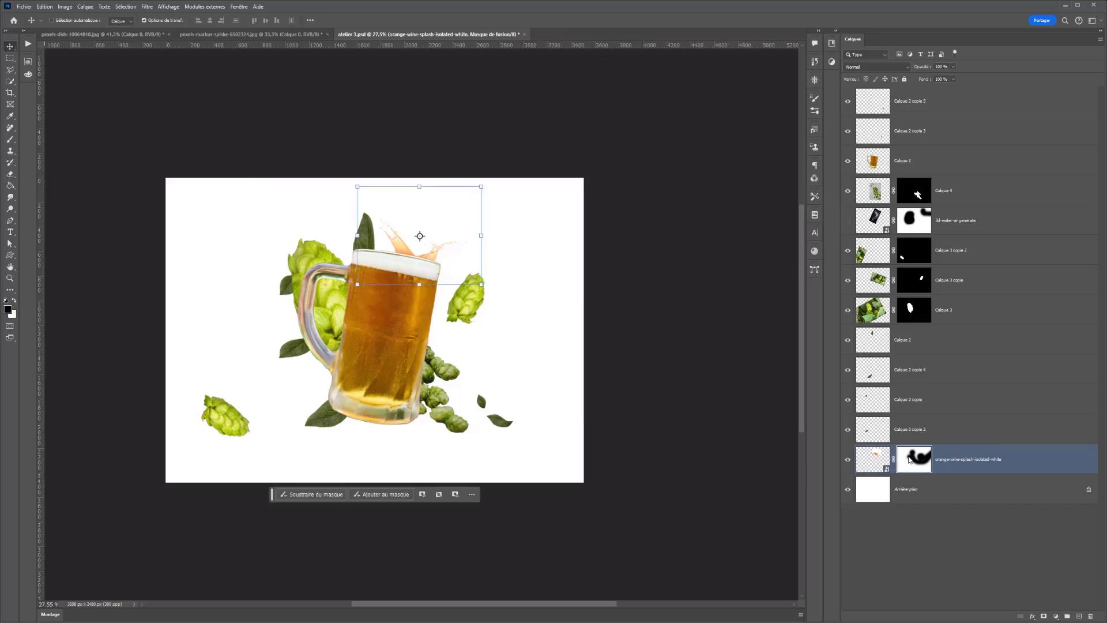
{"action": "right_click", "coordinate": [910, 460]}
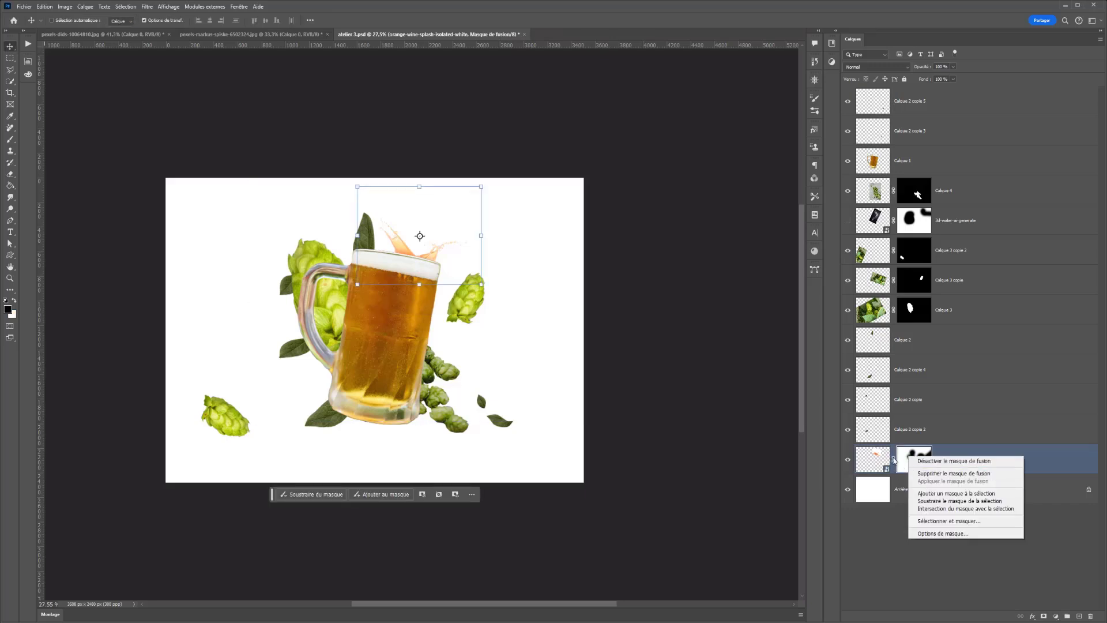
{"action": "left_click", "coordinate": [906, 452]}
{"action": "right_click", "coordinate": [911, 459]}
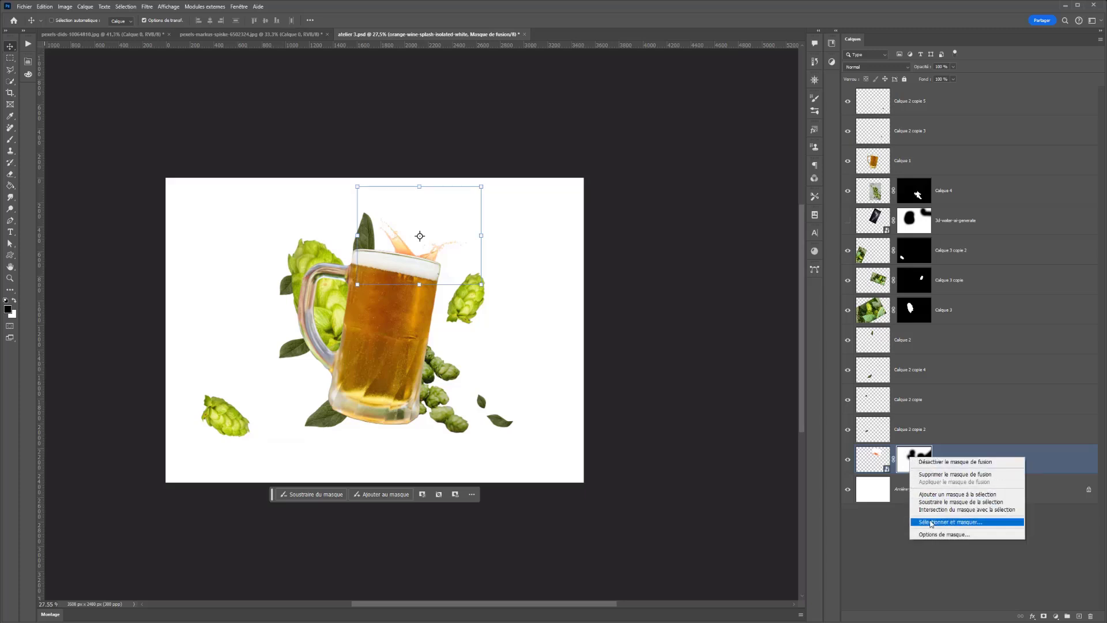
{"action": "left_click", "coordinate": [875, 460]}
{"action": "left_click", "coordinate": [884, 463]}
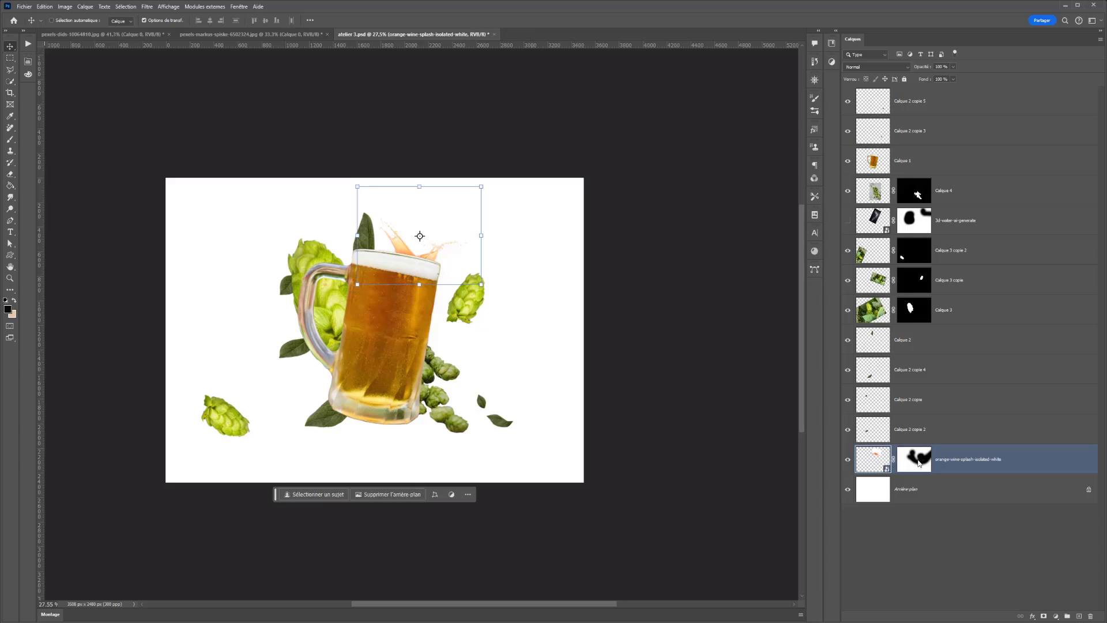
{"action": "left_click", "coordinate": [924, 467]}
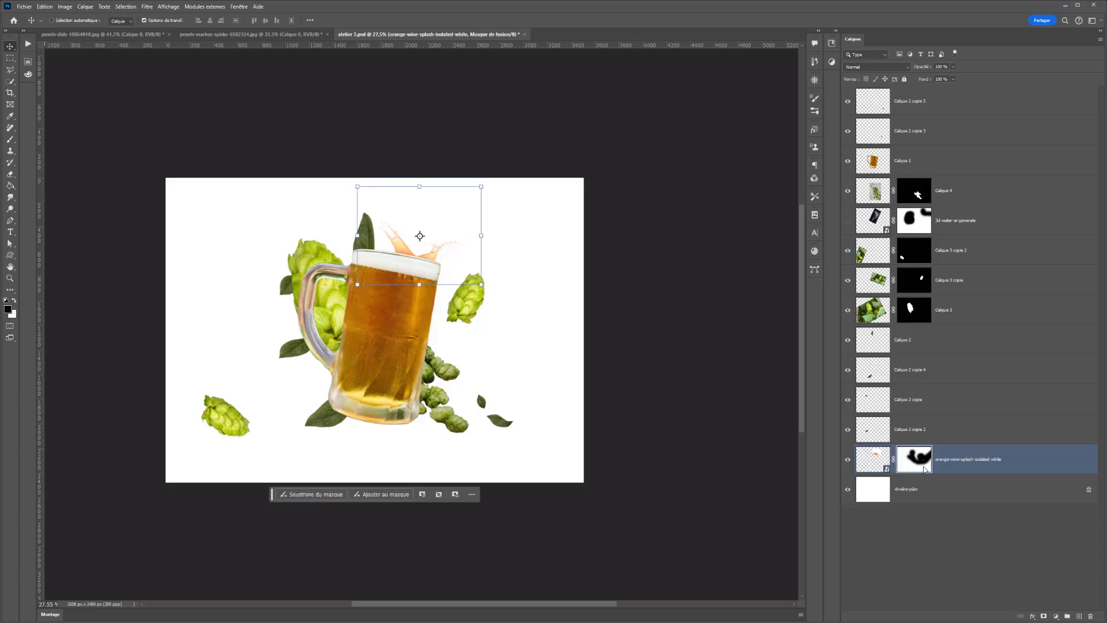
{"action": "left_click", "coordinate": [883, 463]}
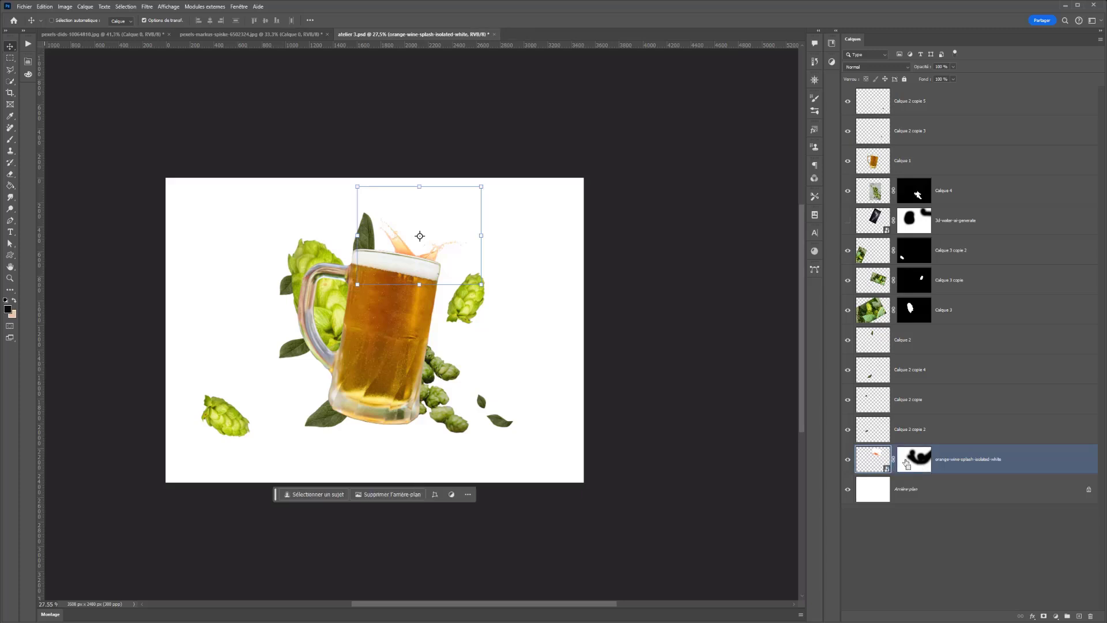
Step: Open the contents of the orange splash smart object and undo the stray layer pasted into it
{"action": "double_click", "coordinate": [871, 461]}
{"action": "key", "text": "ctrl+v"}
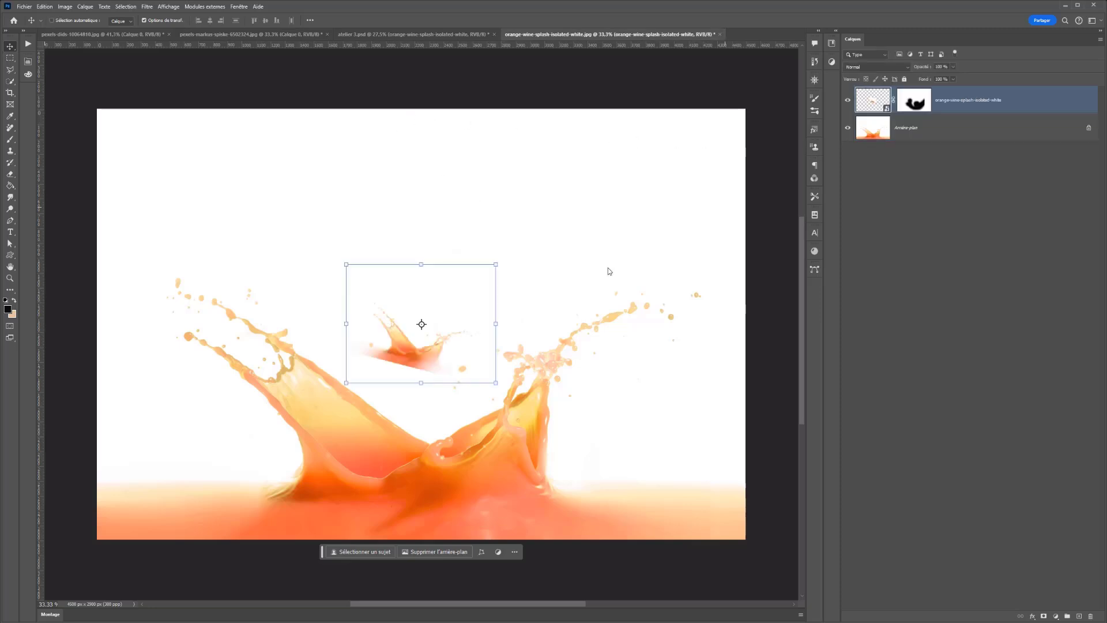
{"action": "key", "text": "ctrl+z"}
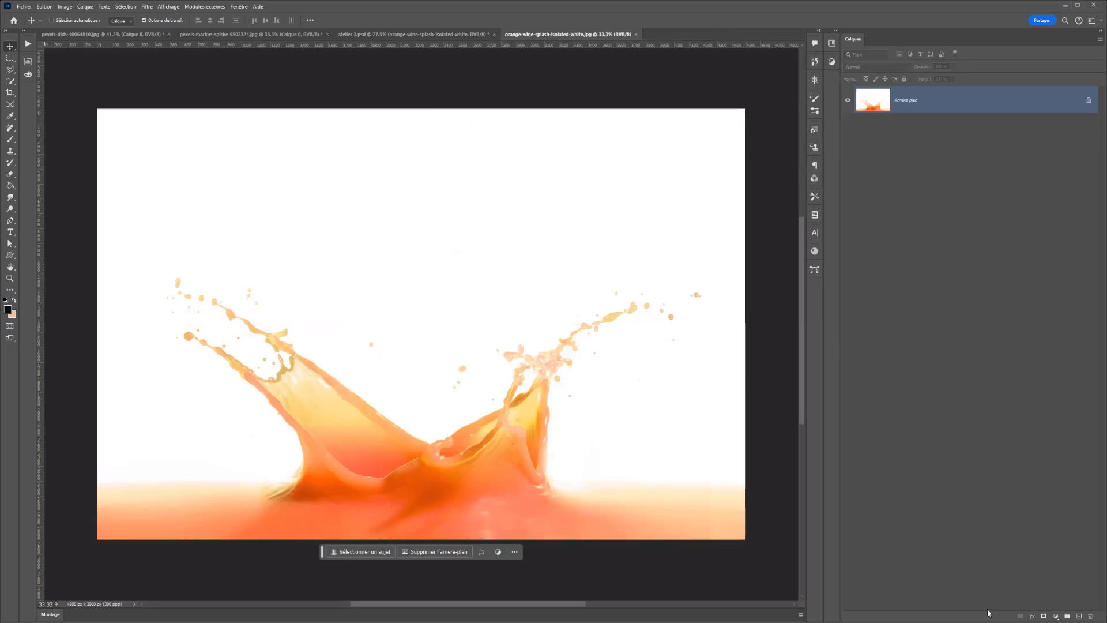
Step: Add a layer mask to the source splash image and brush out its lower corners and upper edge
{"action": "left_click", "coordinate": [1046, 616]}
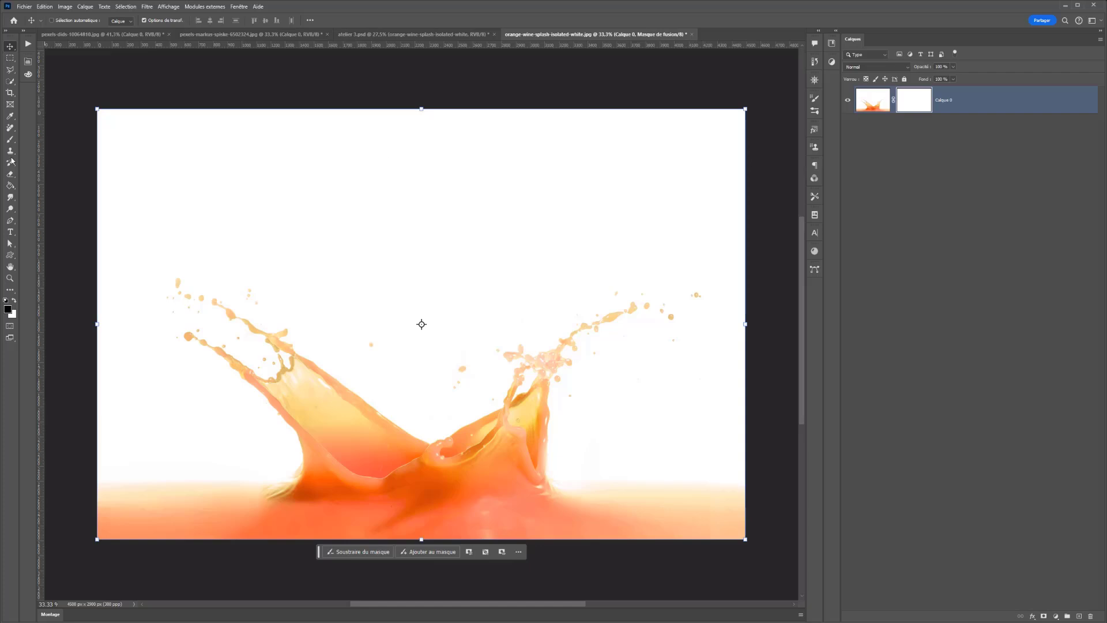
{"action": "left_click", "coordinate": [10, 139]}
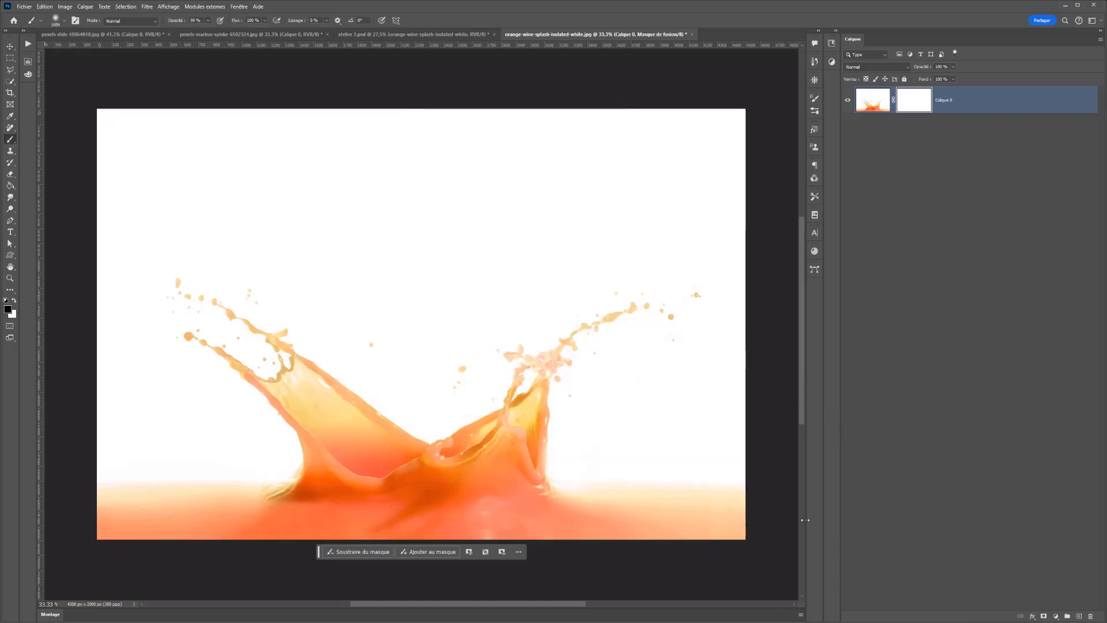
{"action": "mouse_move", "coordinate": [726, 404]}
{"action": "left_mouse_down"}
{"action": "mouse_move", "coordinate": [663, 529]}
{"action": "mouse_move", "coordinate": [626, 531]}
{"action": "left_mouse_up"}
{"action": "left_click_drag", "start_coordinate": [180, 526], "coordinate": [86, 522]}
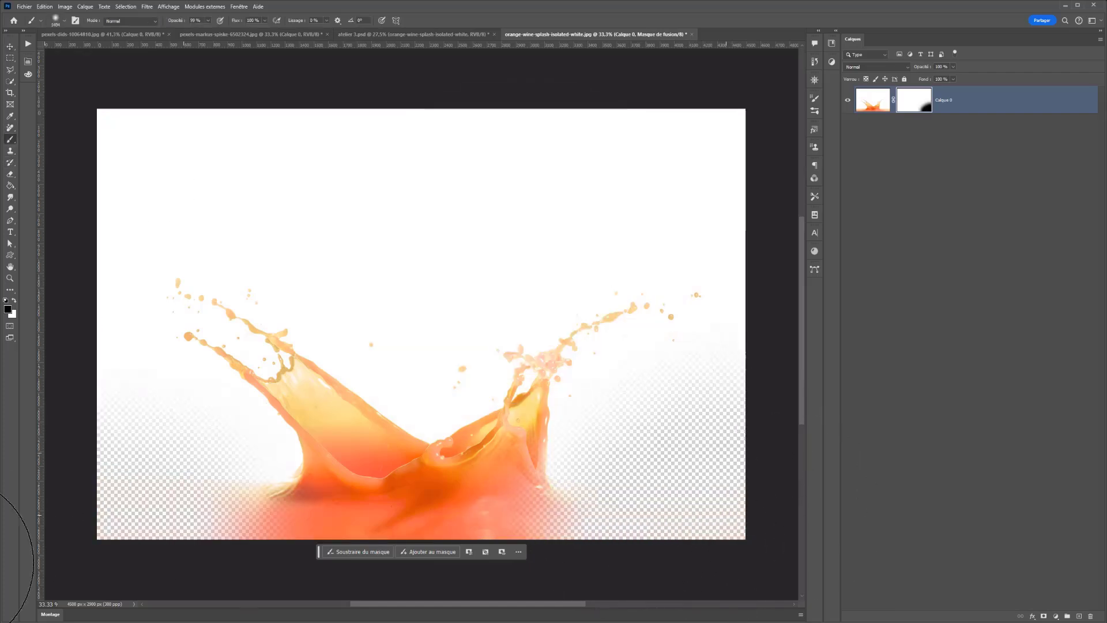
{"action": "mouse_move", "coordinate": [629, 287]}
{"action": "left_mouse_down"}
{"action": "mouse_move", "coordinate": [577, 63]}
{"action": "mouse_move", "coordinate": [500, 67]}
{"action": "mouse_move", "coordinate": [455, 44]}
{"action": "left_mouse_up"}
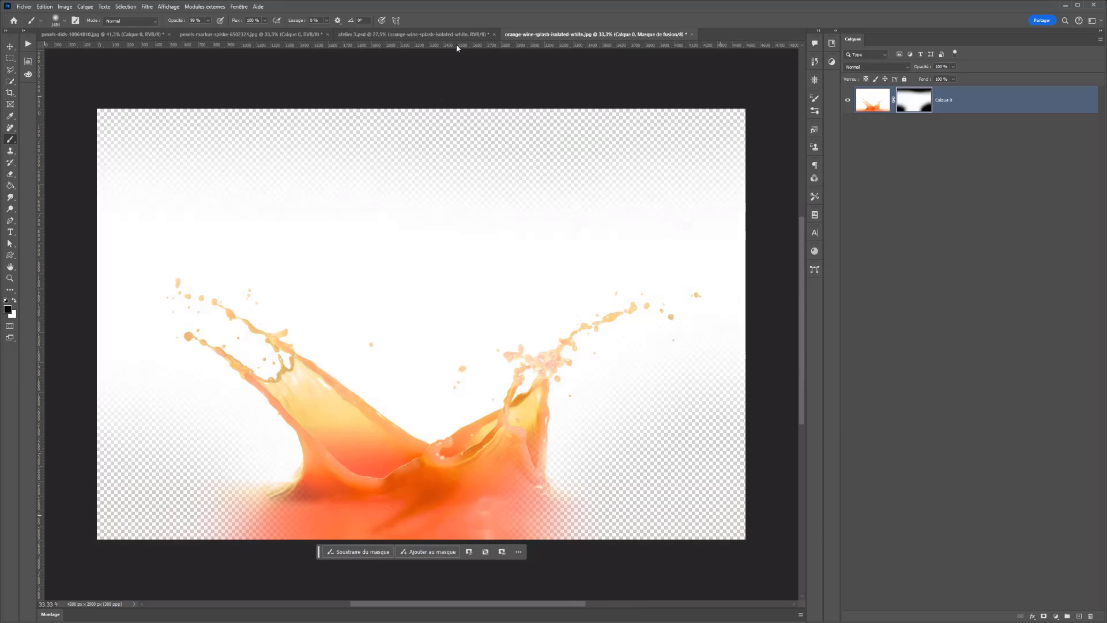
Step: Try to save the masked splash source document, and close it without saving
{"action": "key", "text": "ctrl+s"}
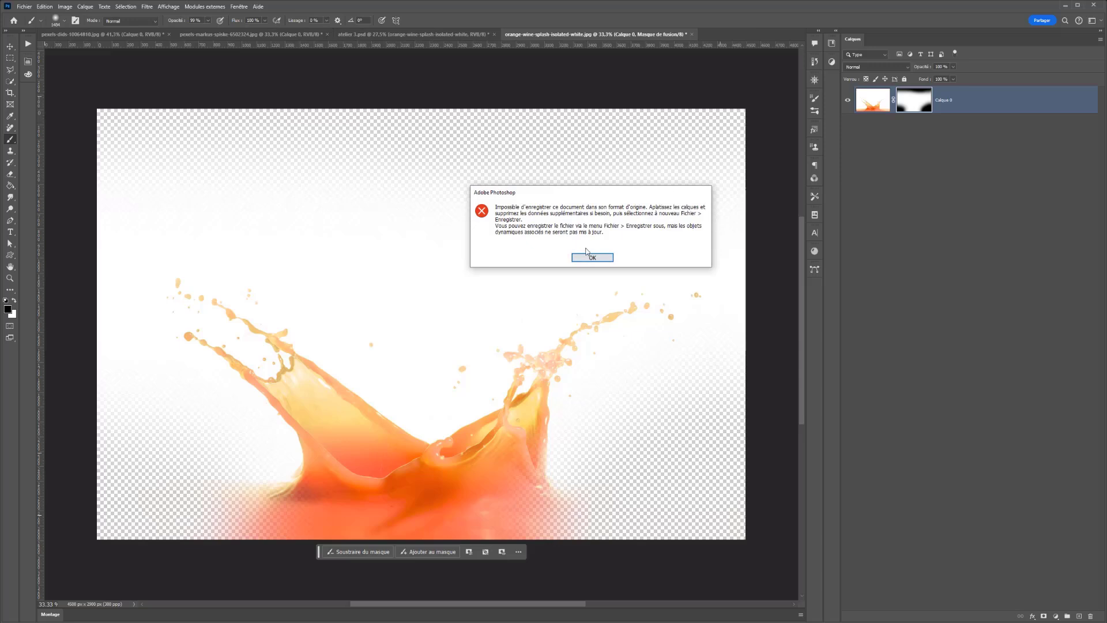
{"action": "left_click", "coordinate": [594, 258]}
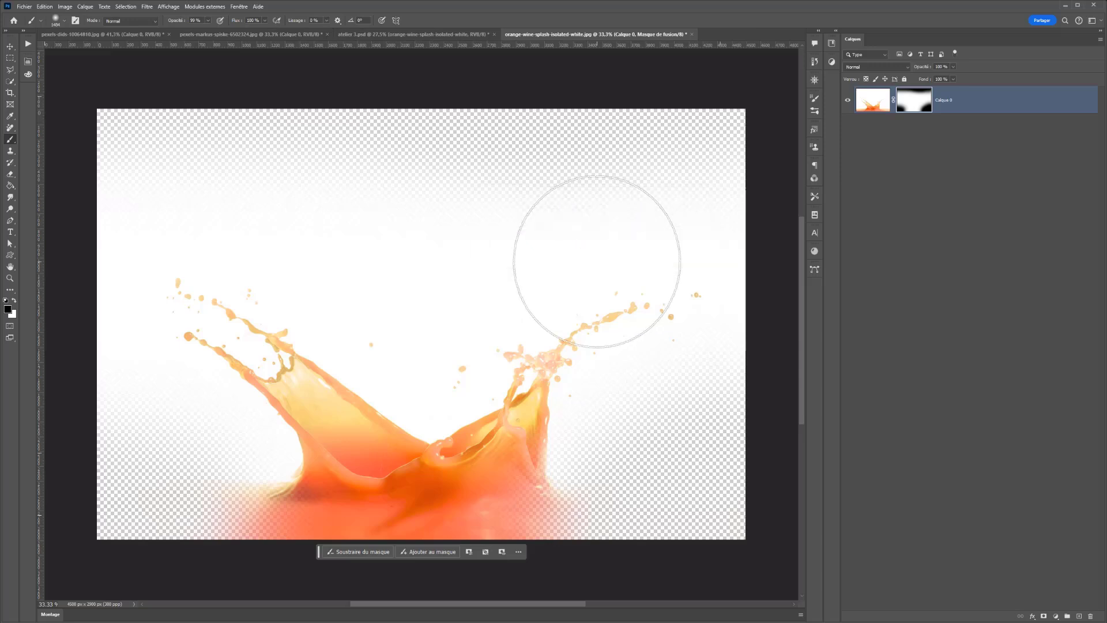
{"action": "key", "text": "ctrl+q"}
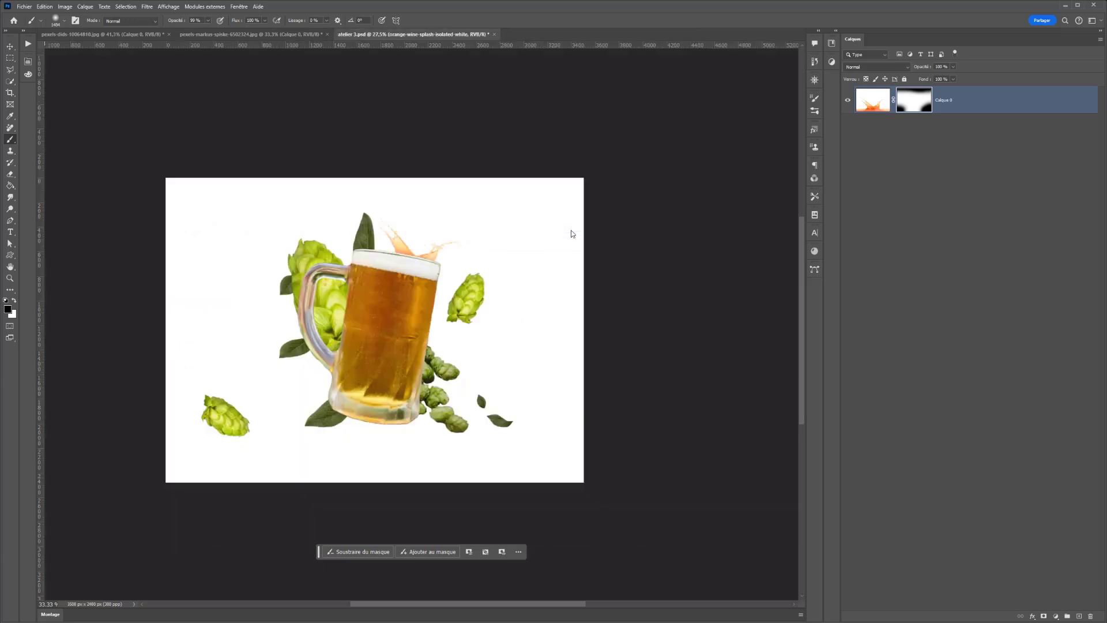
{"action": "left_click", "coordinate": [564, 231]}
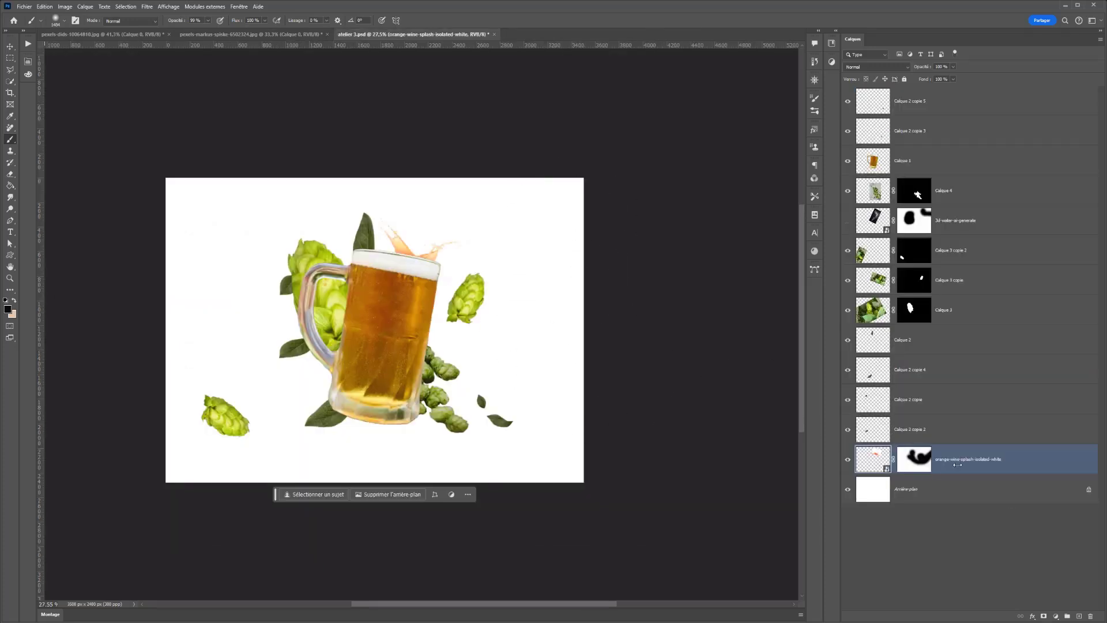
Step: Delete the orange splash layer and paste the full image from orange-wine-splash-isolated-white.jpg just above Arrière-plan in atelier 3.psd
{"action": "key", "text": "Delete"}
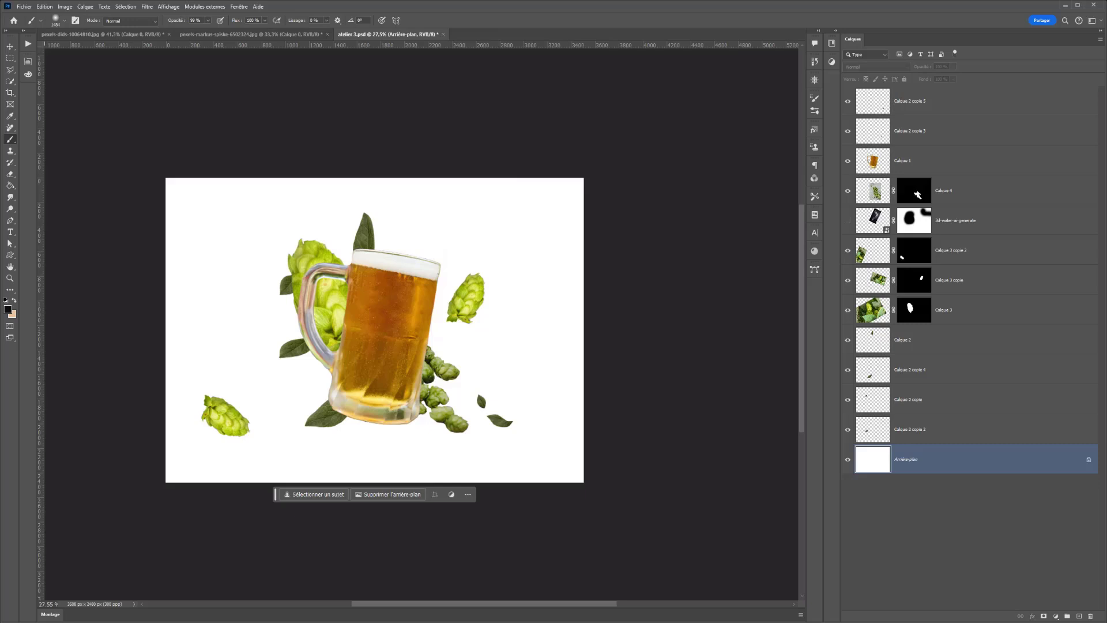
{"action": "left_click_drag", "start_coordinate": [606, 2], "coordinate": [597, 32]}
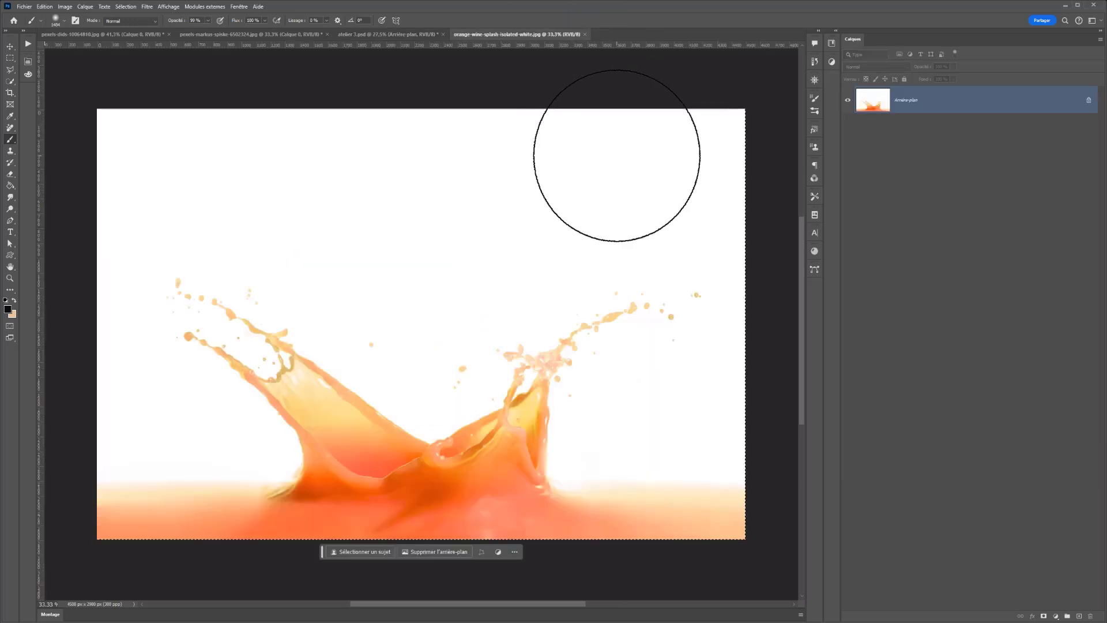
{"action": "left_click", "coordinate": [388, 34]}
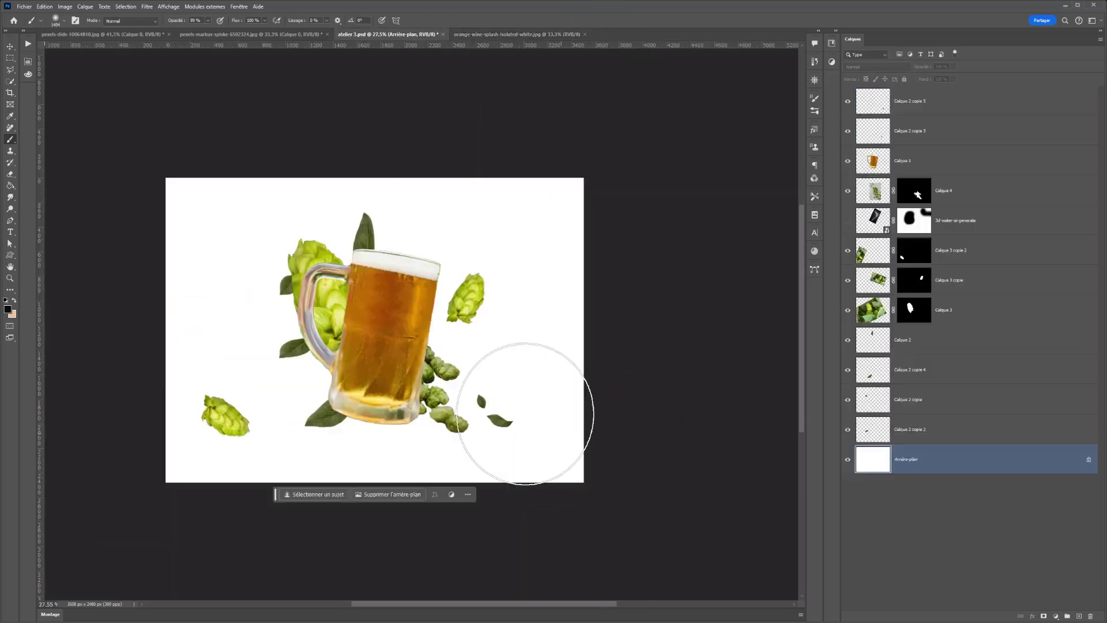
{"action": "key", "text": "ctrl+v"}
Step: Scale down the pasted orange splash, rotate it clockwise to follow the mug's tilt, and place it behind the mug's rim
{"action": "left_click", "coordinate": [6, 49]}
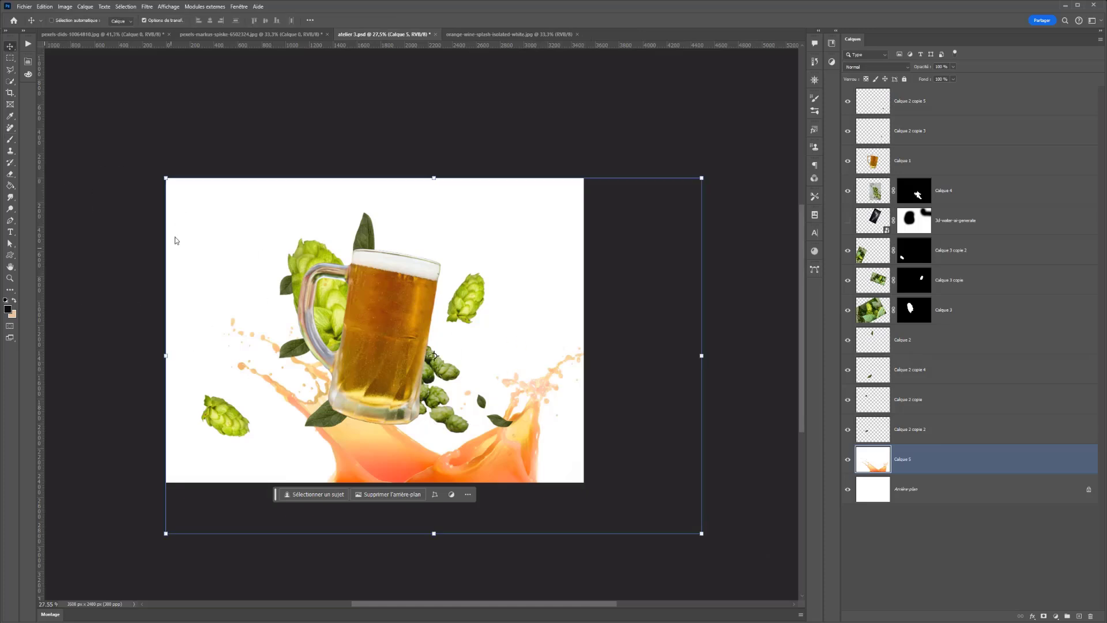
{"action": "left_click_drag", "start_coordinate": [166, 179], "coordinate": [358, 249]}
{"action": "left_click_drag", "start_coordinate": [473, 340], "coordinate": [460, 212]}
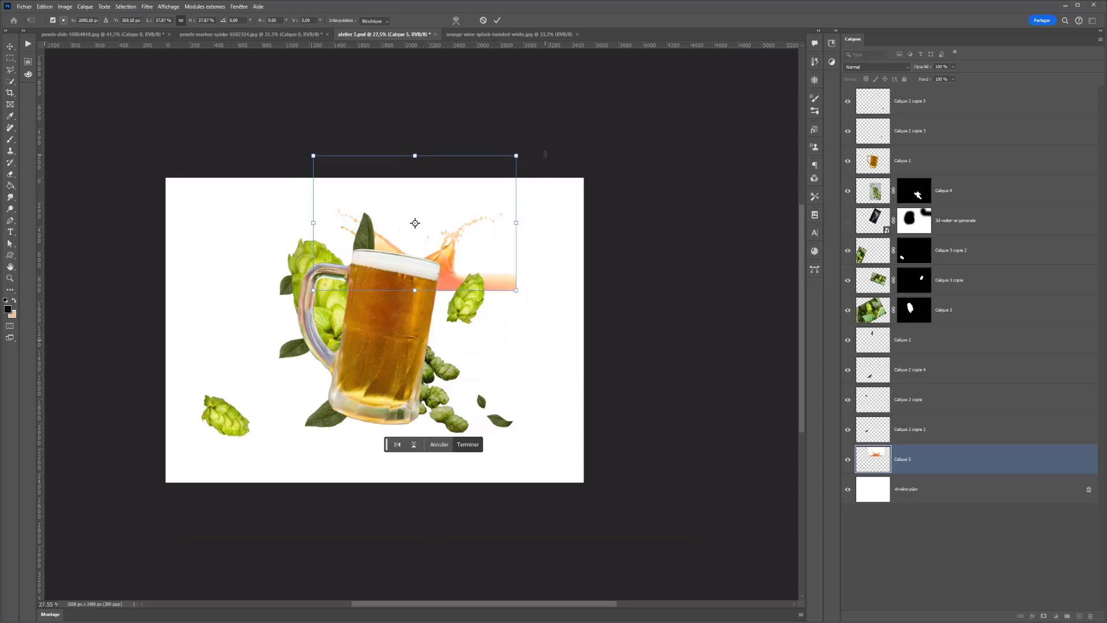
{"action": "left_click_drag", "start_coordinate": [513, 152], "coordinate": [502, 256]}
{"action": "left_click_drag", "start_coordinate": [405, 239], "coordinate": [440, 225]}
{"action": "key", "text": "Return"}
Step: Warp the orange splash with Déformation so its two jets rise from within the mug's rim
{"action": "right_click", "coordinate": [439, 232]}
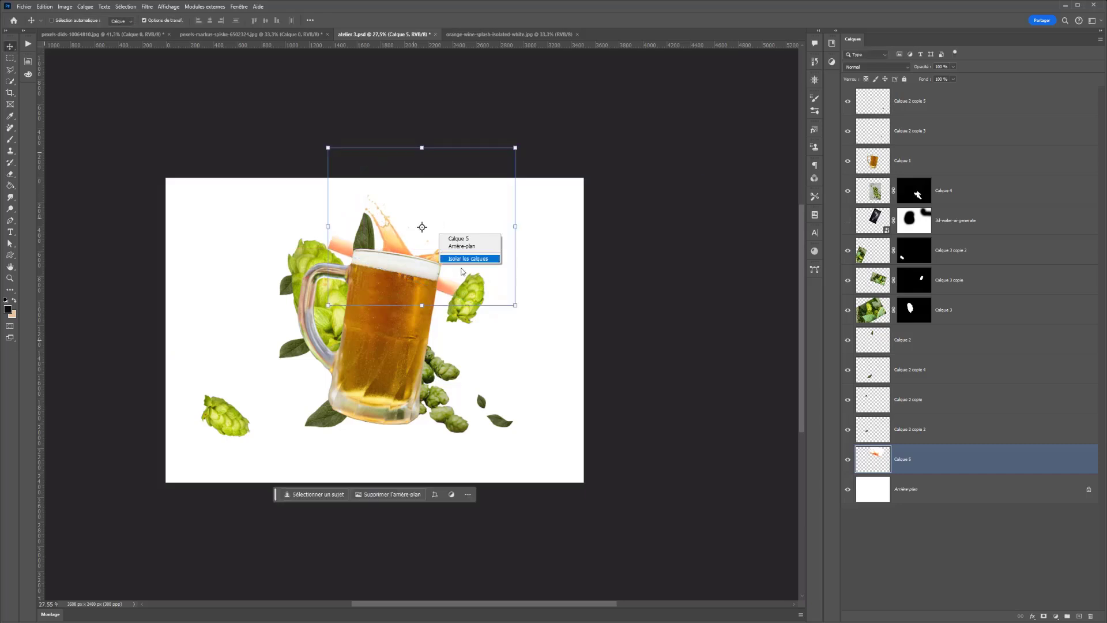
{"action": "left_click", "coordinate": [407, 257]}
{"action": "key", "text": "ctrl+t"}
{"action": "right_click", "coordinate": [419, 267]}
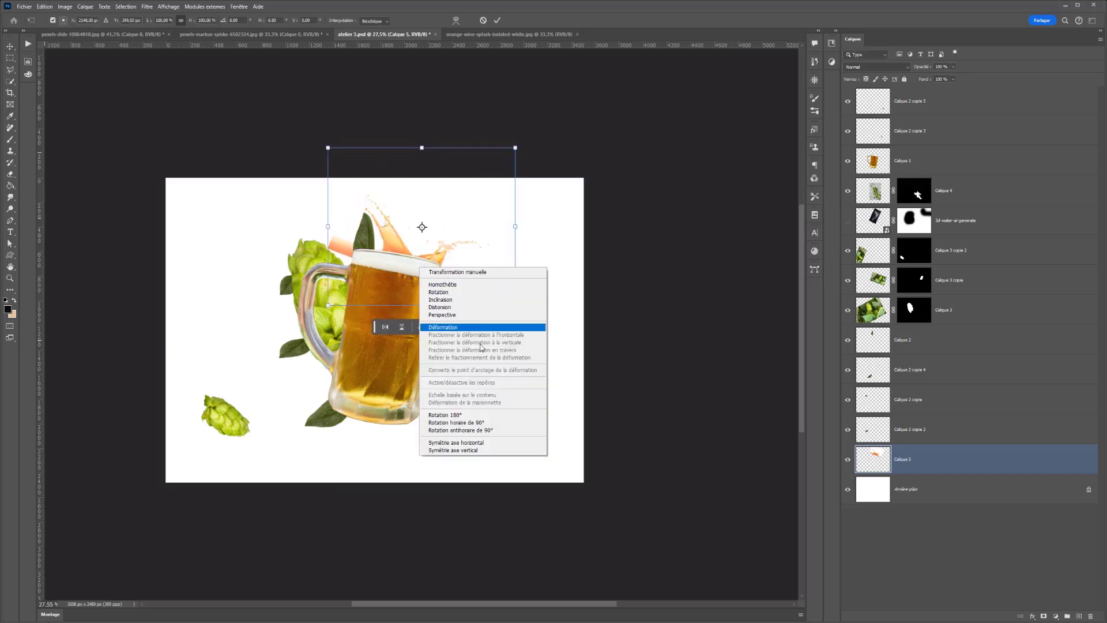
{"action": "left_click", "coordinate": [475, 327]}
{"action": "mouse_move", "coordinate": [458, 270]}
{"action": "left_mouse_down"}
{"action": "mouse_move", "coordinate": [436, 253]}
{"action": "mouse_move", "coordinate": [451, 255]}
{"action": "left_mouse_up"}
{"action": "left_click_drag", "start_coordinate": [388, 218], "coordinate": [420, 228]}
{"action": "left_click_drag", "start_coordinate": [458, 269], "coordinate": [448, 273]}
{"action": "left_click_drag", "start_coordinate": [455, 238], "coordinate": [461, 234]}
{"action": "key", "text": "Return"}
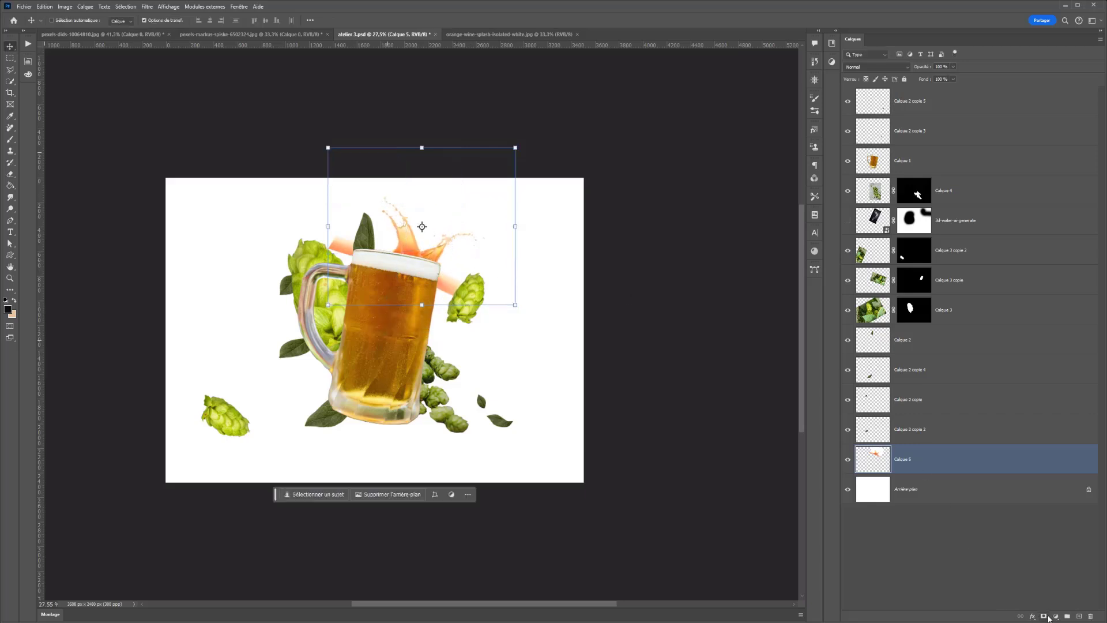
Step: Add a layer mask to the orange splash and brush out the excess liquid on both sides of the mug
{"action": "left_click", "coordinate": [1045, 617]}
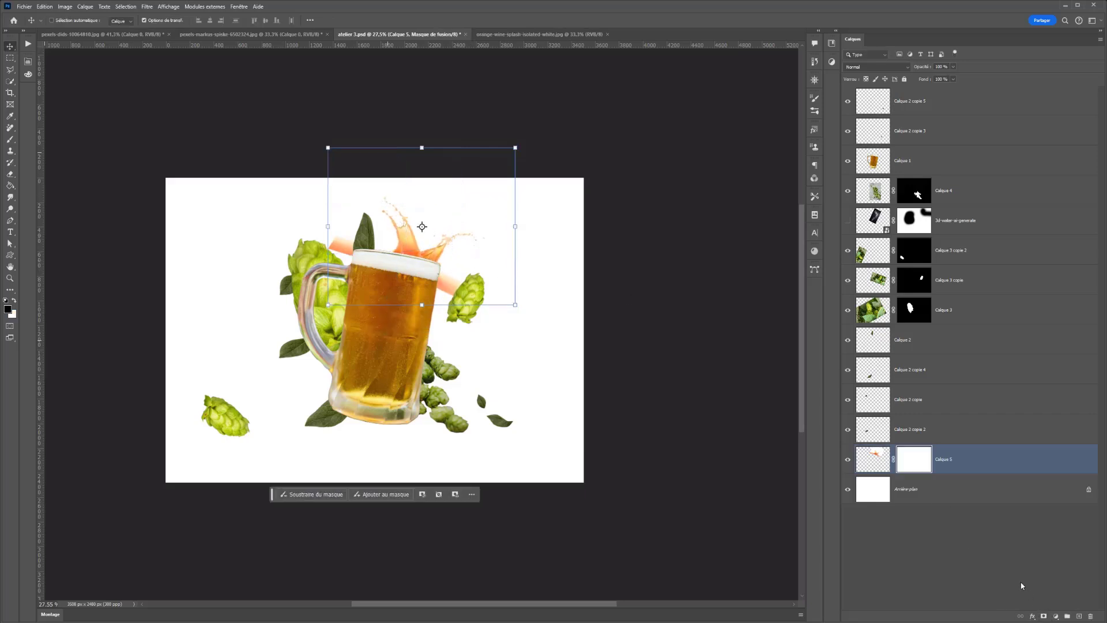
{"action": "left_click", "coordinate": [9, 140]}
{"action": "left_click_drag", "start_coordinate": [304, 231], "coordinate": [279, 221]}
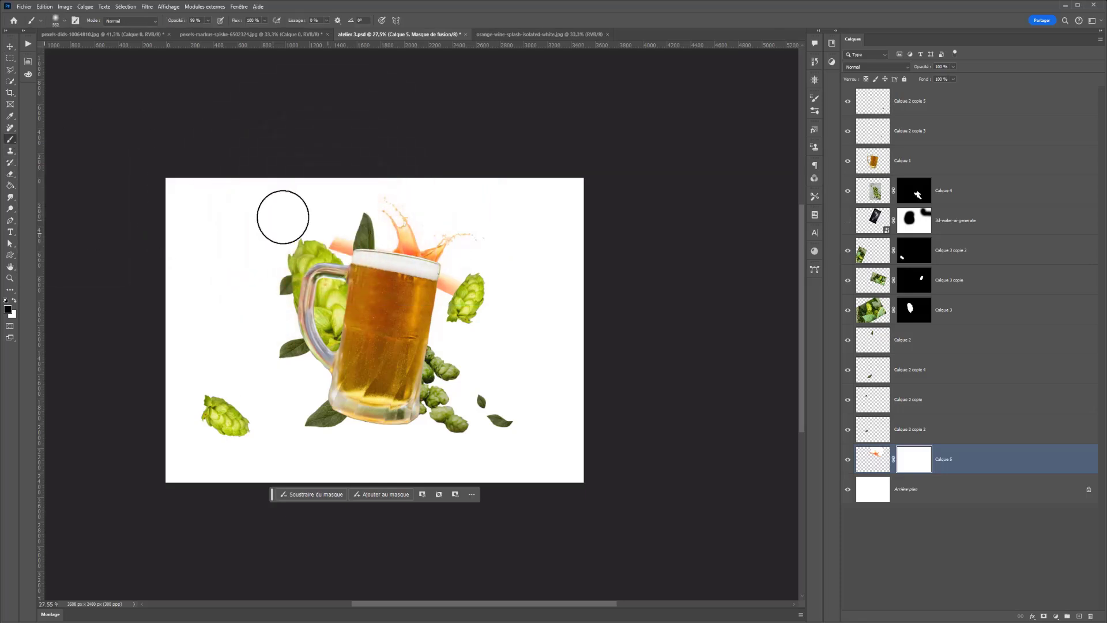
{"action": "left_click_drag", "start_coordinate": [453, 329], "coordinate": [444, 292]}
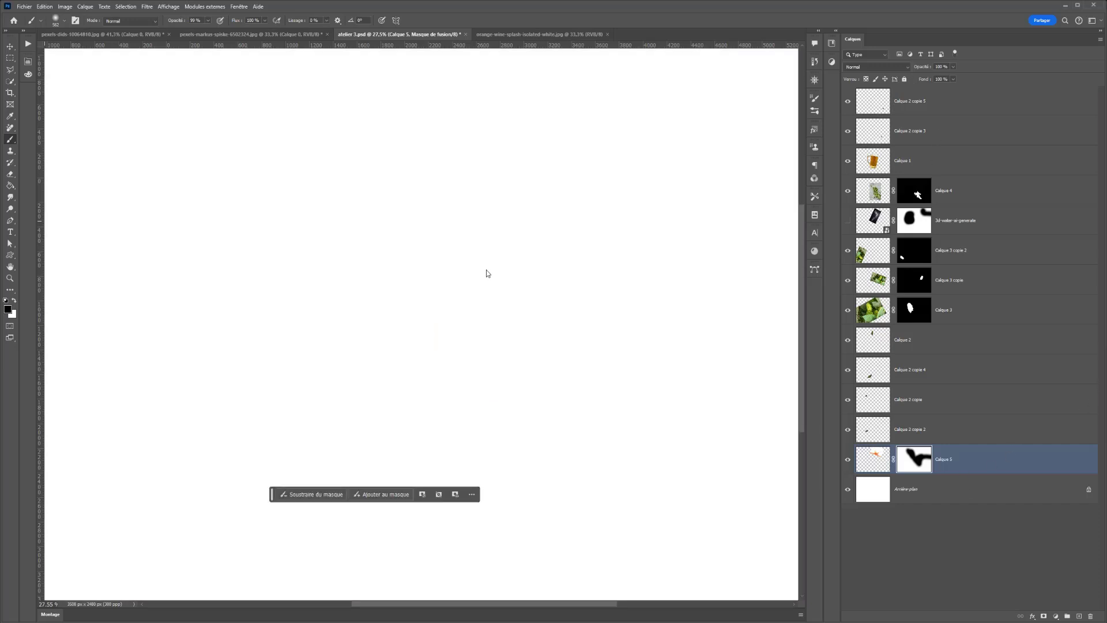
Step: Add a Dégradé fill layer directly above the Arrière-plan layer
{"action": "scroll", "coordinate": [469, 288], "scroll_direction": "down", "scroll_amount": 2}
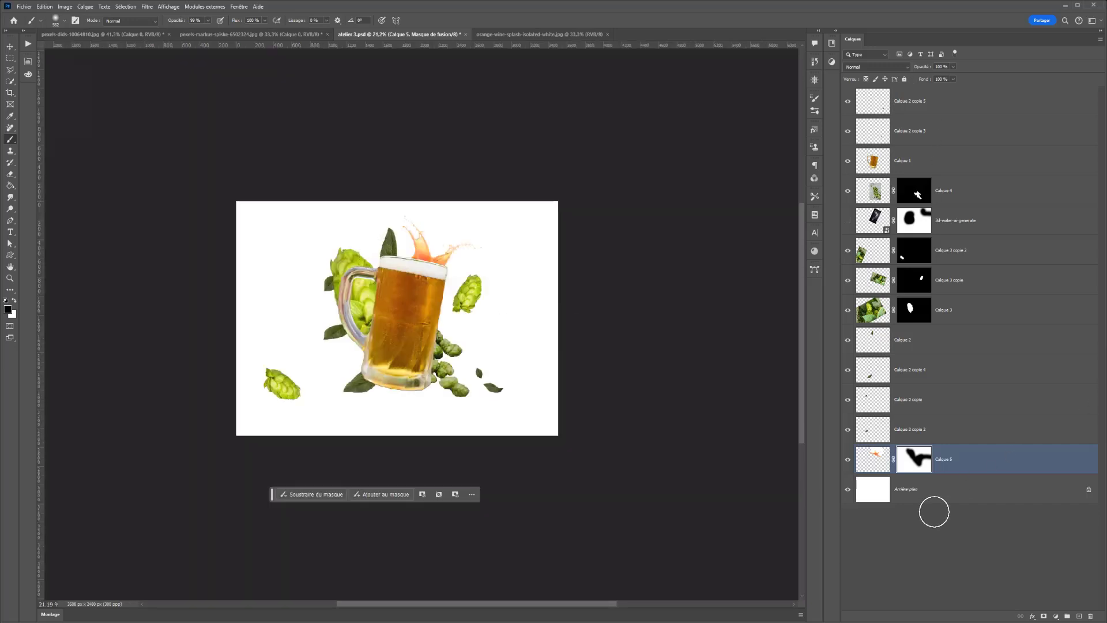
{"action": "left_click", "coordinate": [877, 489]}
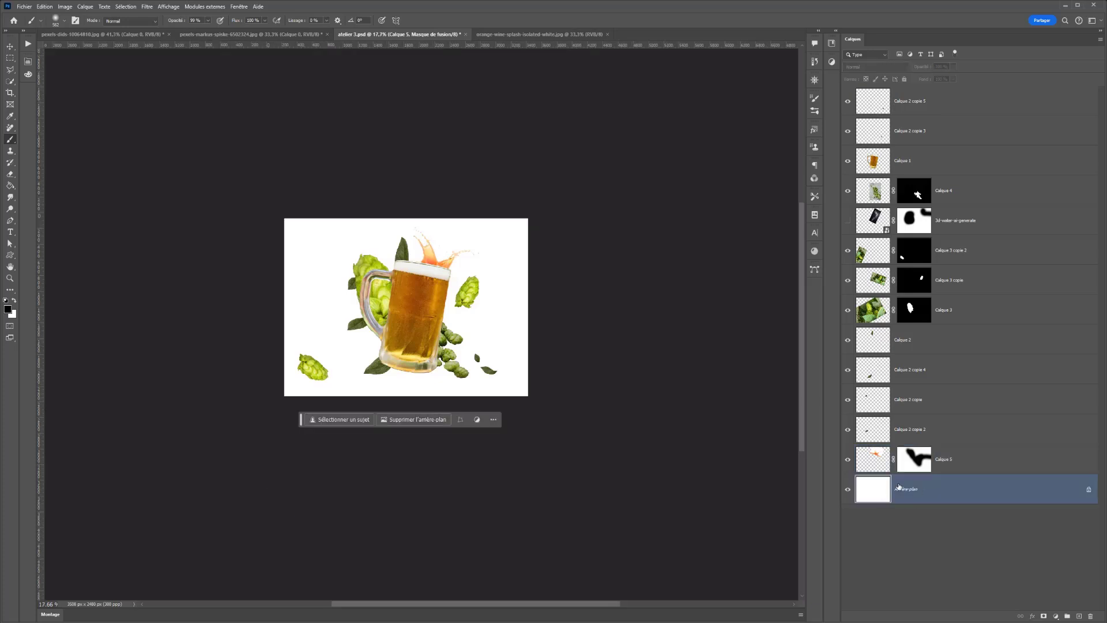
{"action": "left_click", "coordinate": [1056, 616]}
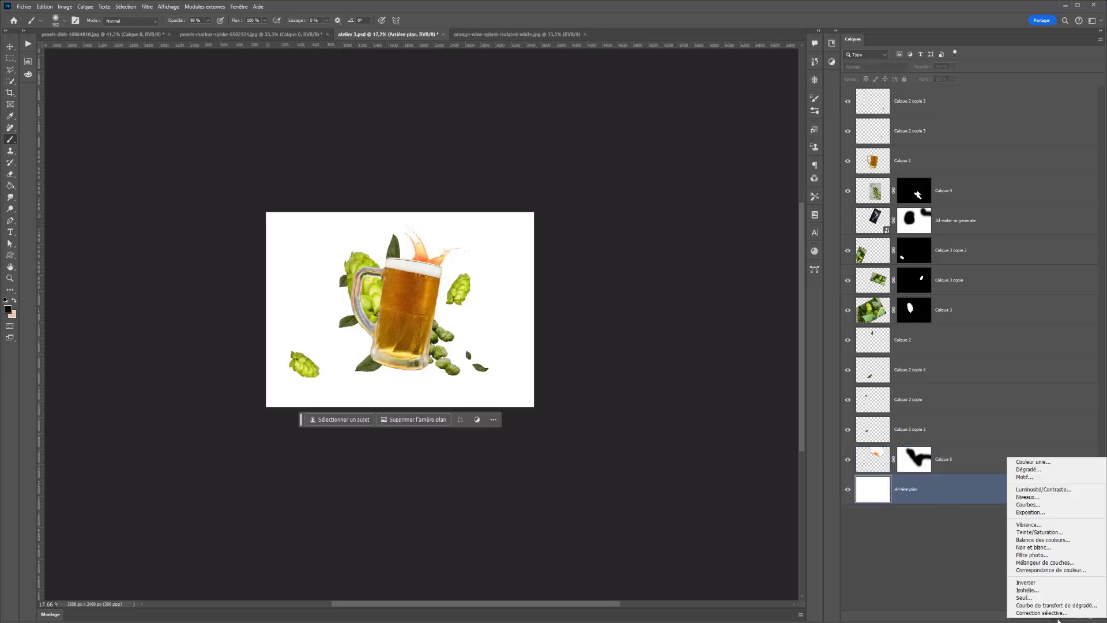
{"action": "left_click", "coordinate": [1030, 470]}
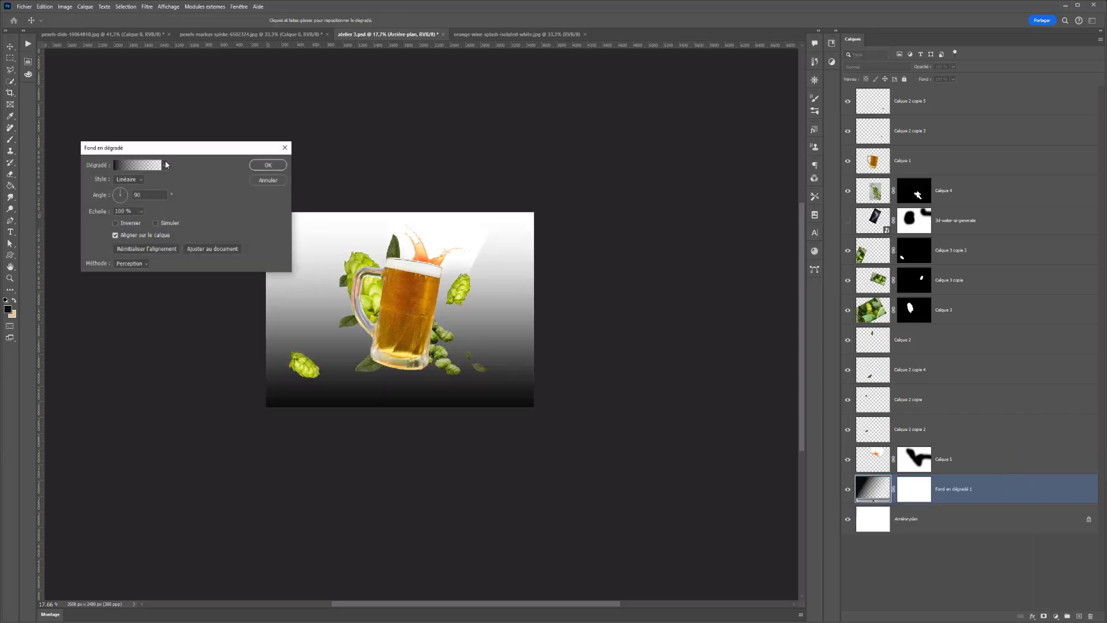
Step: Apply the second preset of the Oranges set to the gradient fill and set its style to Radial
{"action": "left_click", "coordinate": [166, 165]}
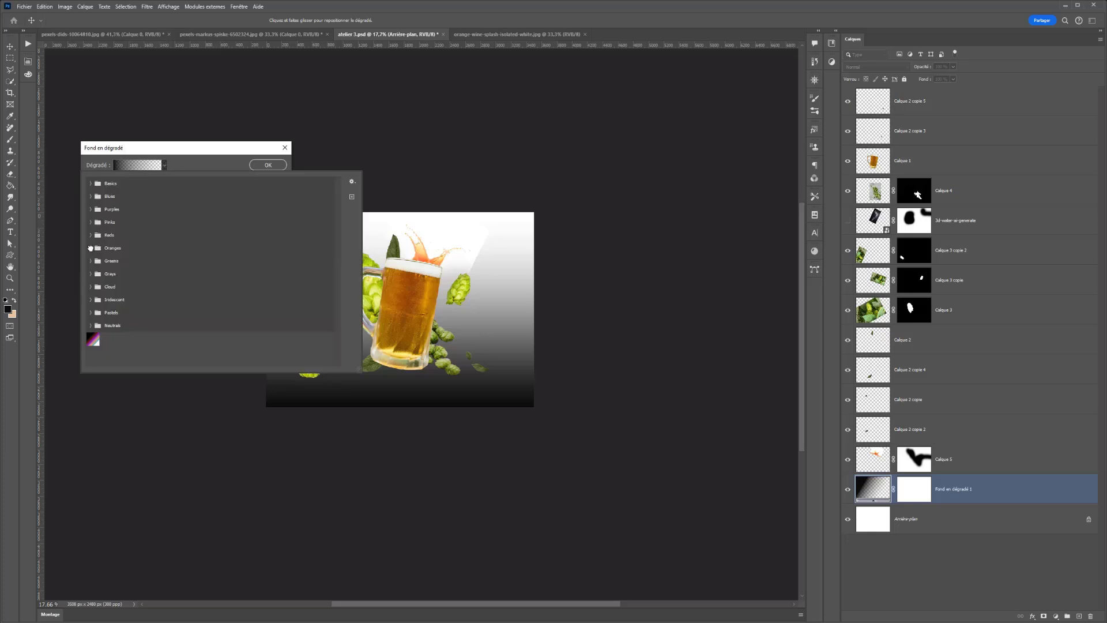
{"action": "left_click", "coordinate": [90, 248]}
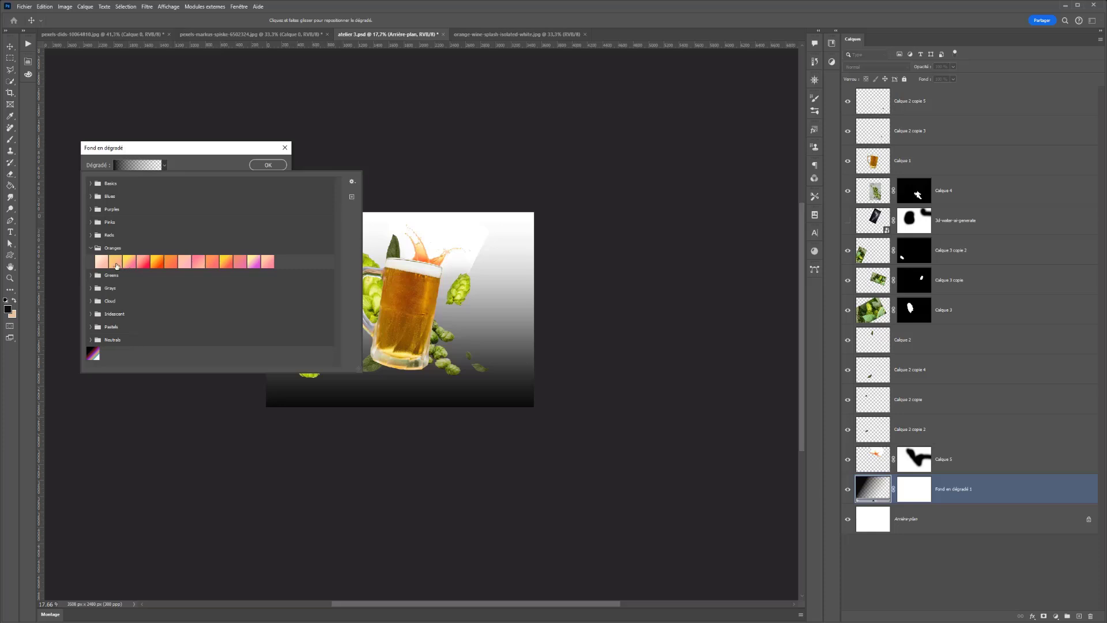
{"action": "left_click", "coordinate": [116, 265]}
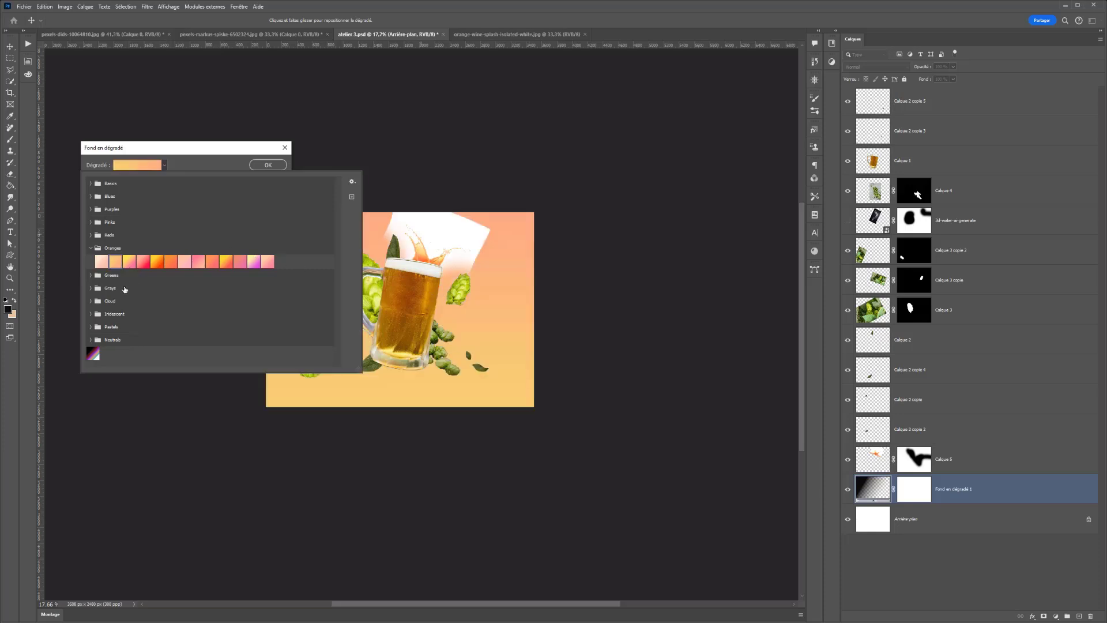
{"action": "left_click", "coordinate": [226, 263]}
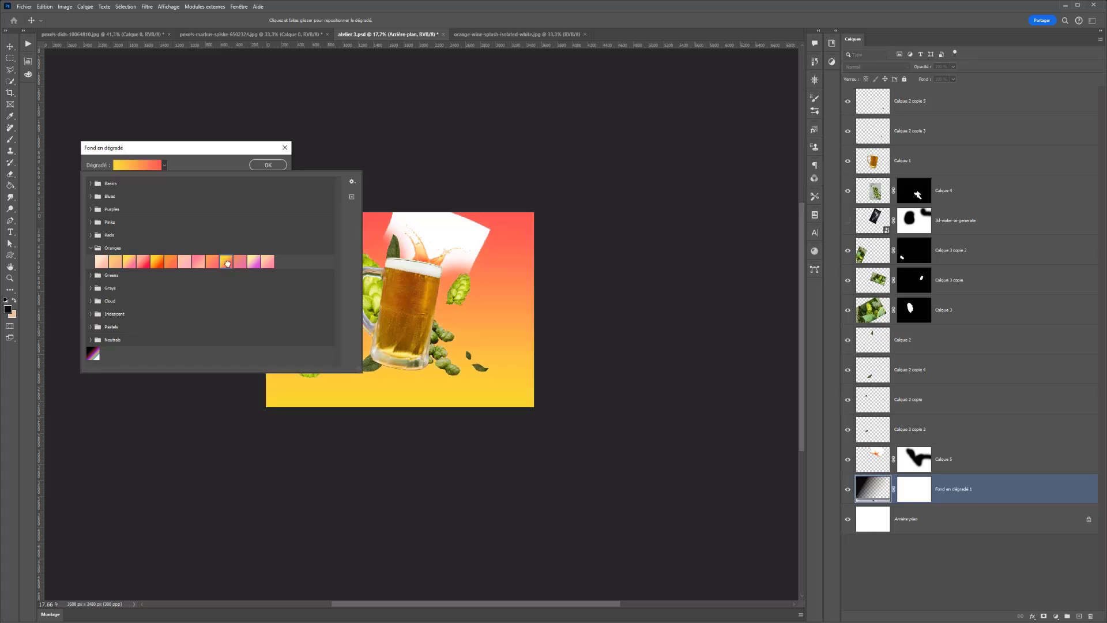
{"action": "left_click", "coordinate": [161, 263]}
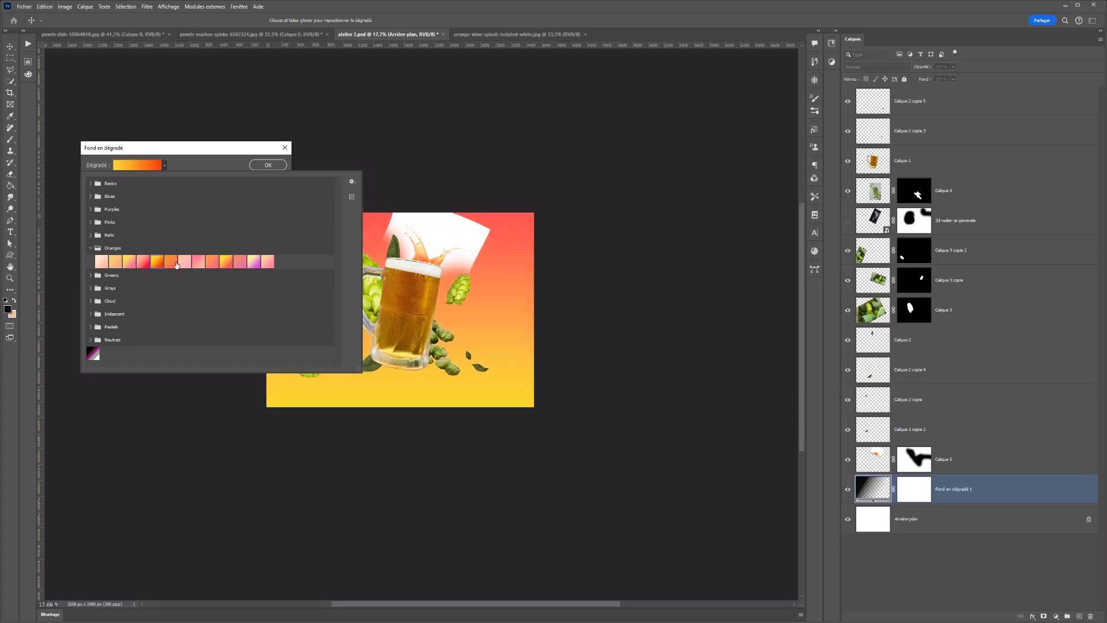
{"action": "left_click", "coordinate": [177, 265]}
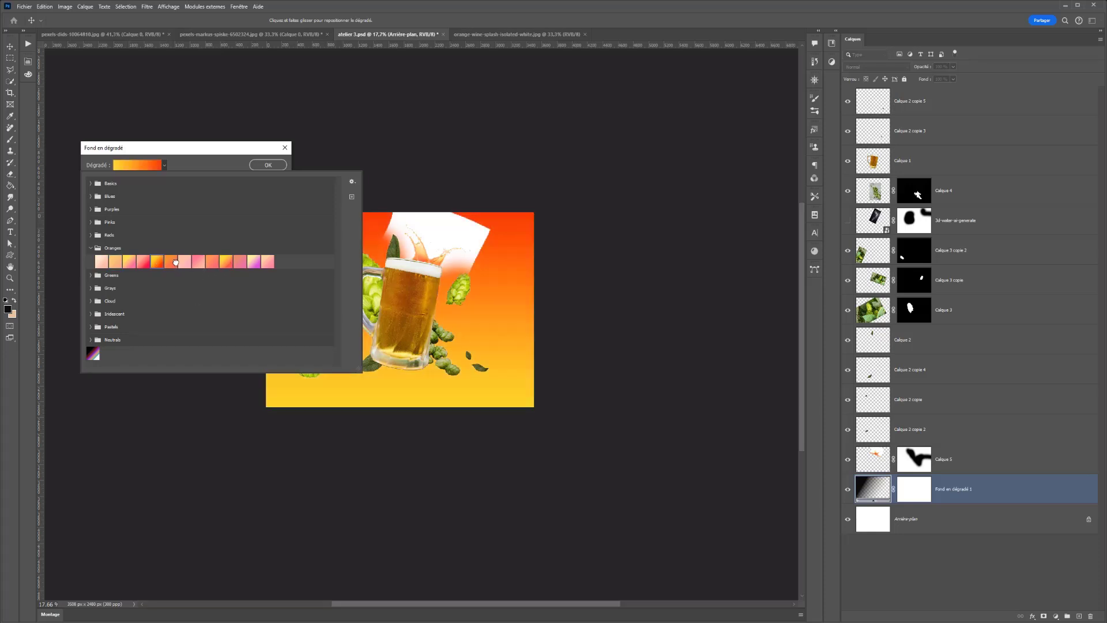
{"action": "left_click", "coordinate": [111, 264]}
{"action": "left_click", "coordinate": [180, 163]}
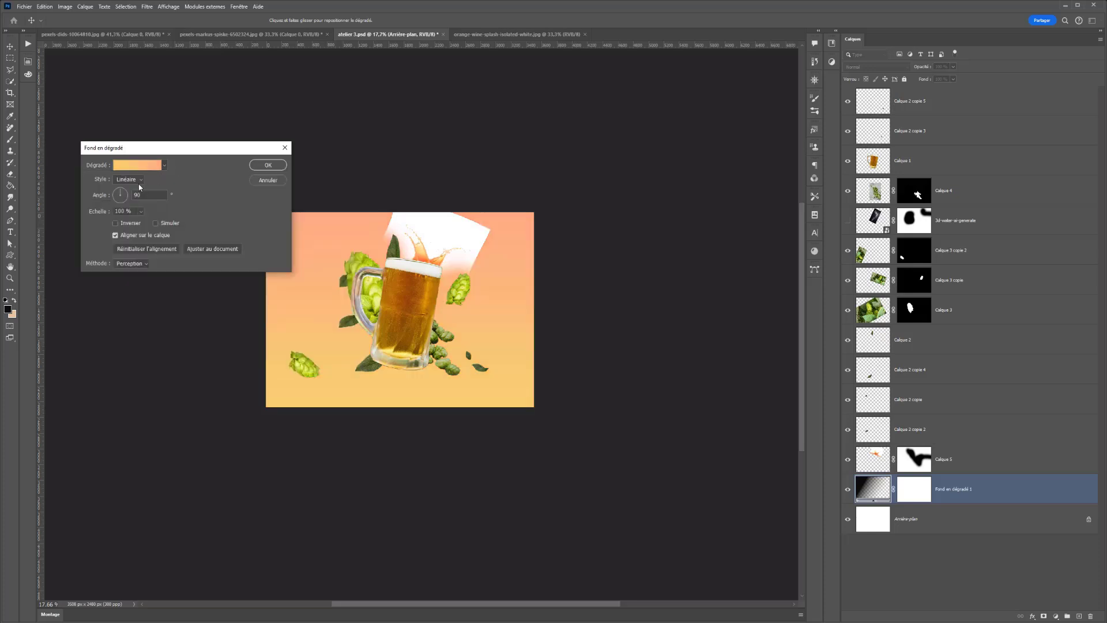
{"action": "left_click", "coordinate": [140, 184]}
{"action": "left_click", "coordinate": [141, 183]}
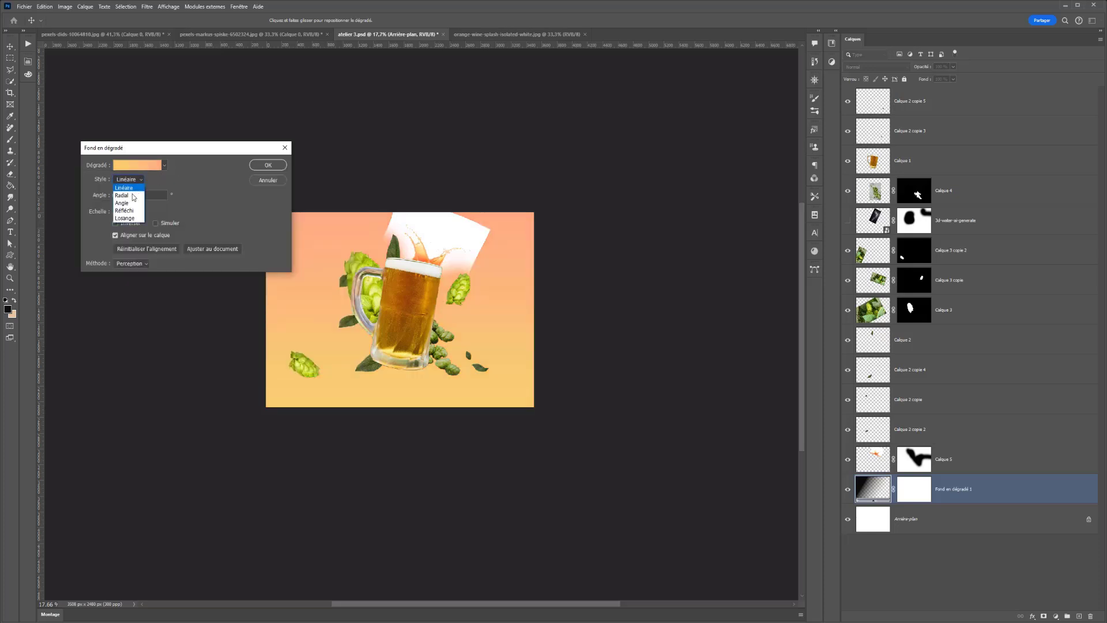
{"action": "left_click", "coordinate": [128, 196]}
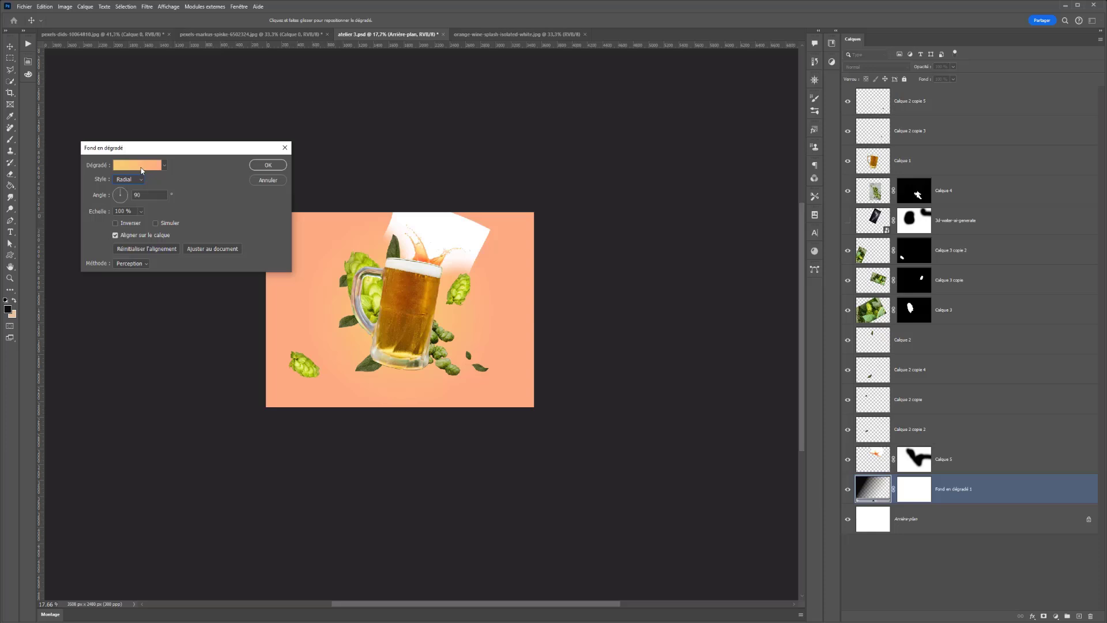
Step: Change the gradient's end colour stop at position 100 to the brownish orange bf7c08
{"action": "left_click", "coordinate": [142, 167]}
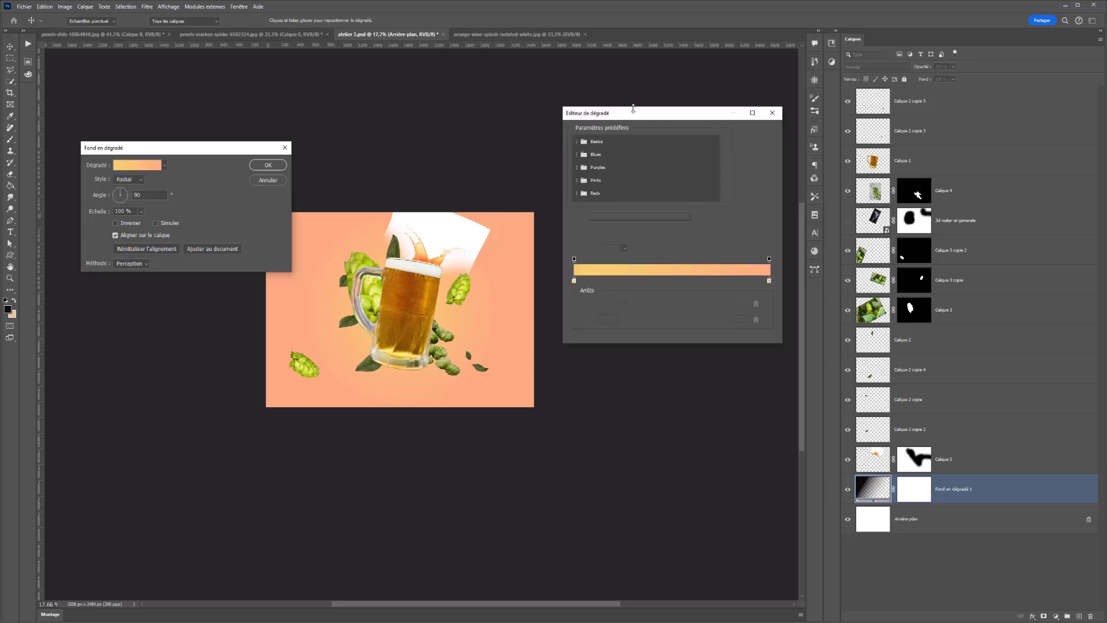
{"action": "double_click", "coordinate": [769, 281]}
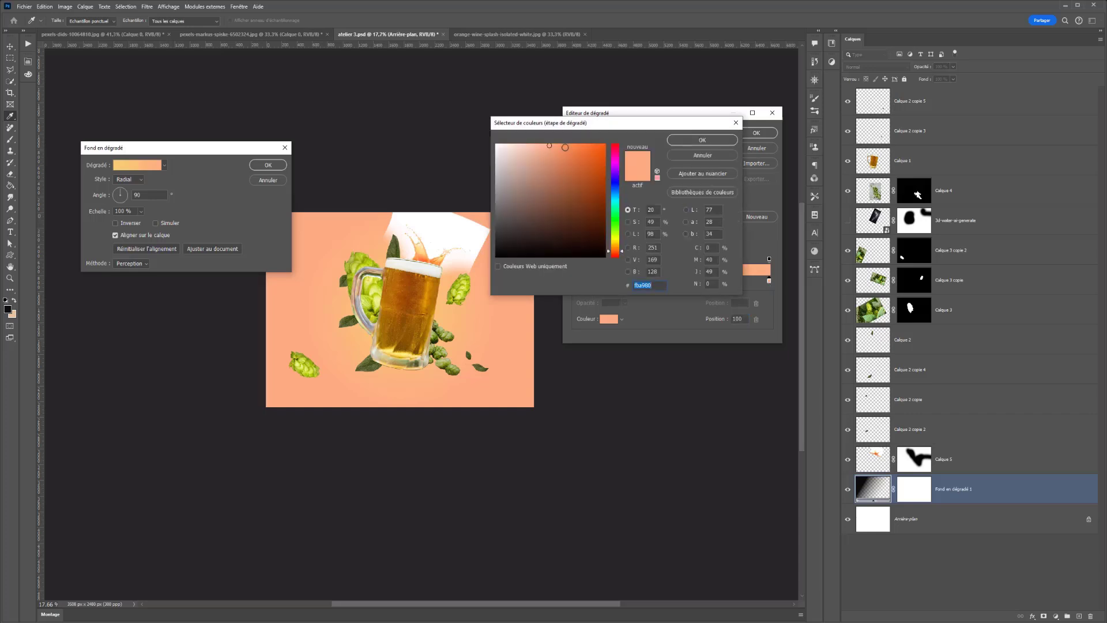
{"action": "left_click", "coordinate": [563, 145]}
{"action": "left_click", "coordinate": [524, 158]}
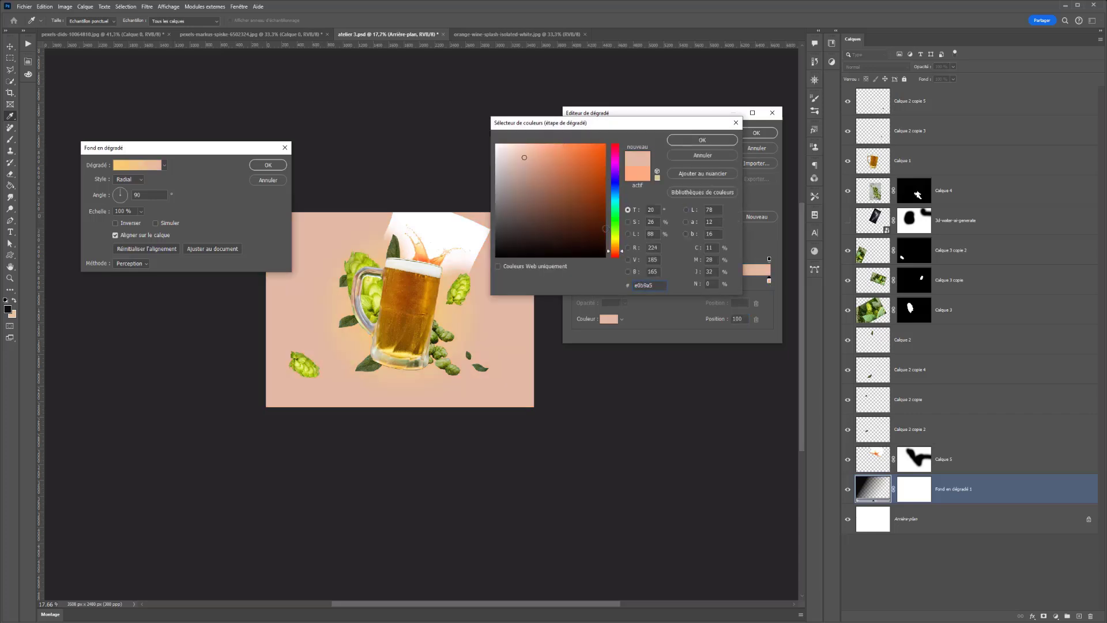
{"action": "left_click_drag", "start_coordinate": [615, 250], "coordinate": [615, 239]}
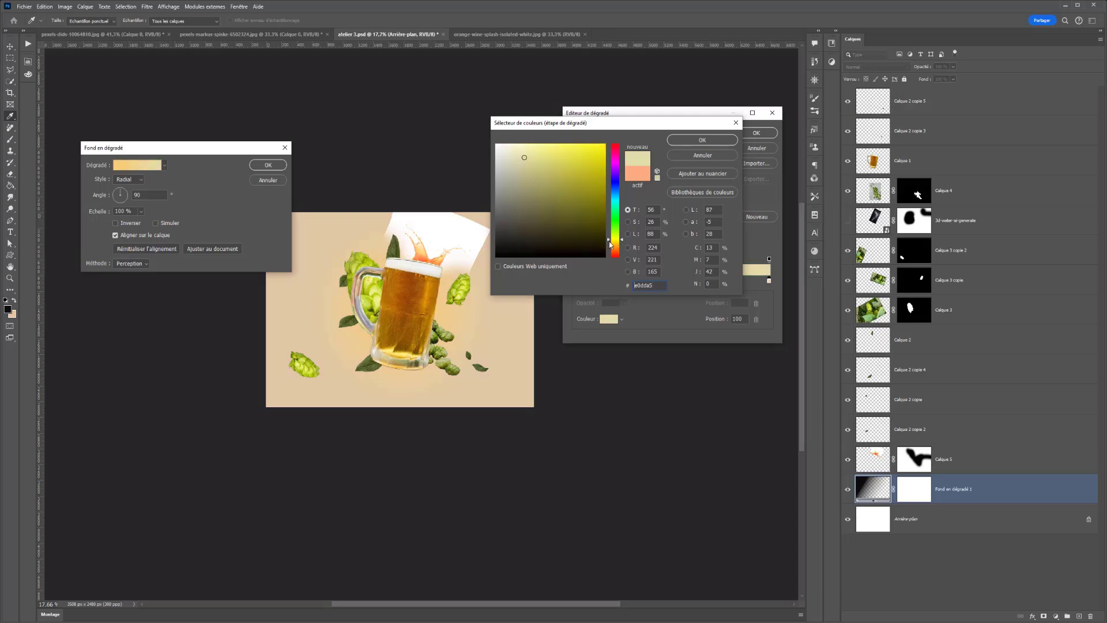
{"action": "left_click", "coordinate": [566, 224]}
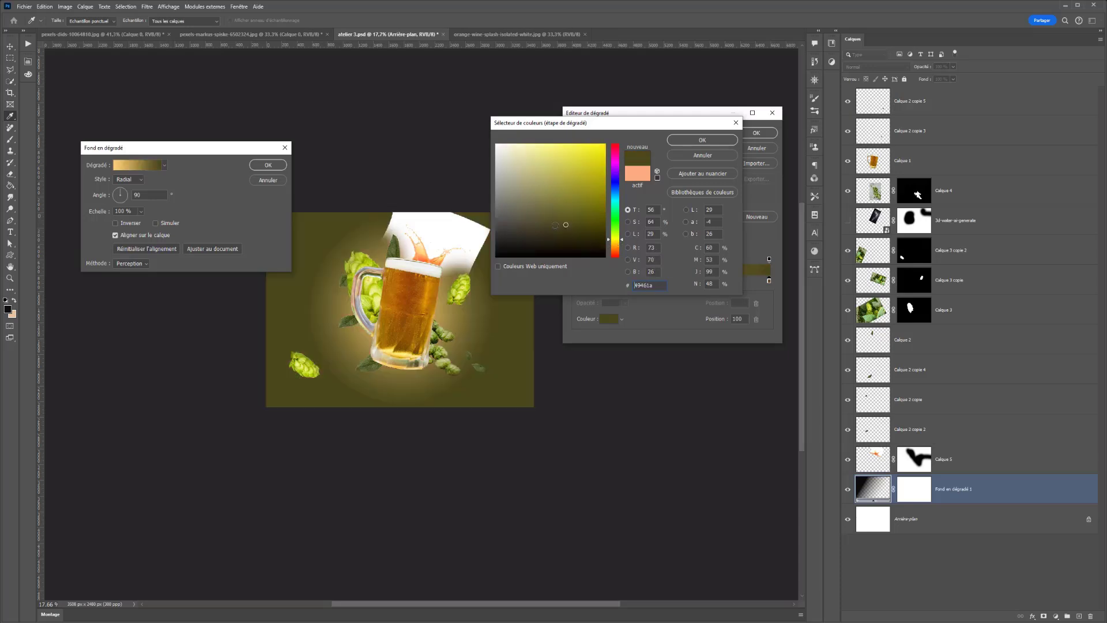
{"action": "left_click", "coordinate": [586, 197]}
{"action": "left_click_drag", "start_coordinate": [622, 239], "coordinate": [622, 243]}
{"action": "left_click", "coordinate": [555, 149]}
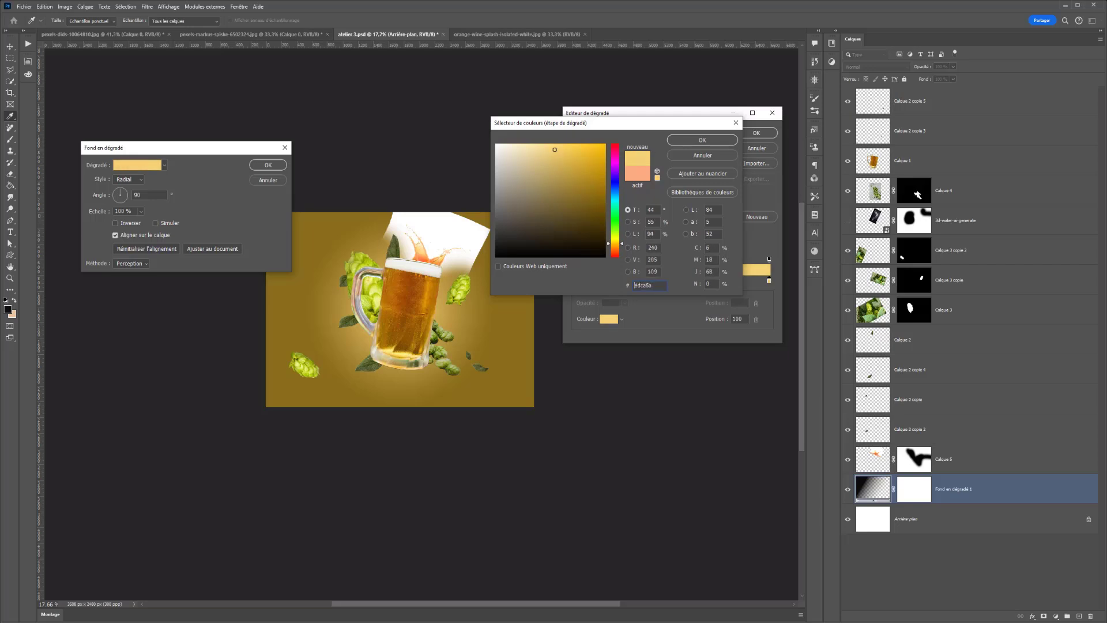
{"action": "left_click", "coordinate": [571, 174]}
{"action": "left_click_drag", "start_coordinate": [616, 244], "coordinate": [615, 249]}
{"action": "left_click", "coordinate": [585, 146]}
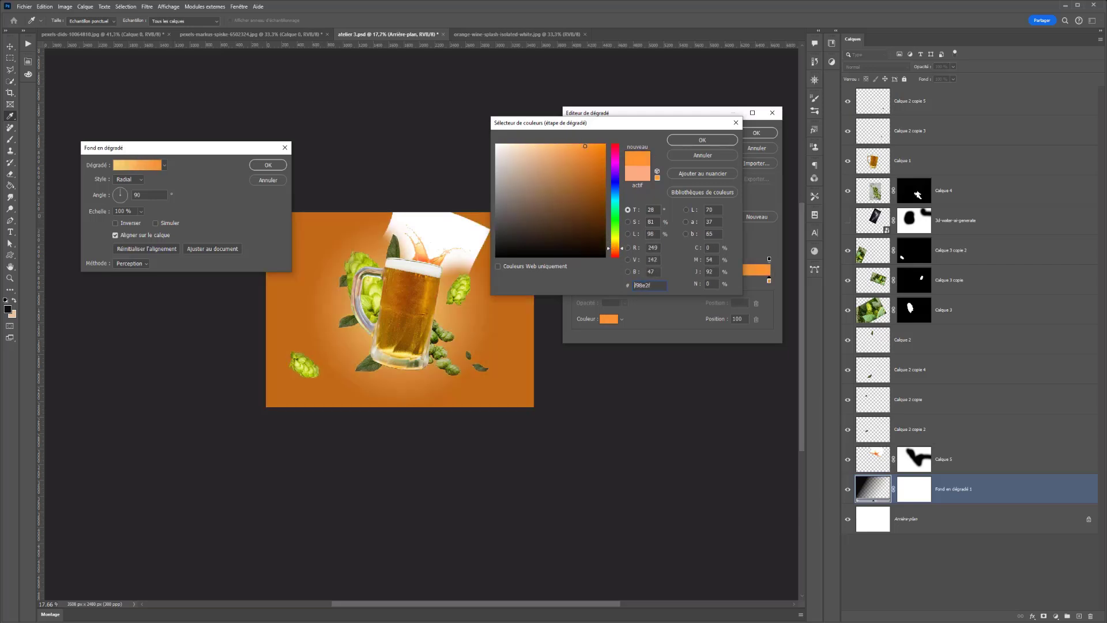
{"action": "mouse_move", "coordinate": [586, 146]}
{"action": "left_mouse_down"}
{"action": "mouse_move", "coordinate": [549, 147]}
{"action": "mouse_move", "coordinate": [595, 146]}
{"action": "left_mouse_up"}
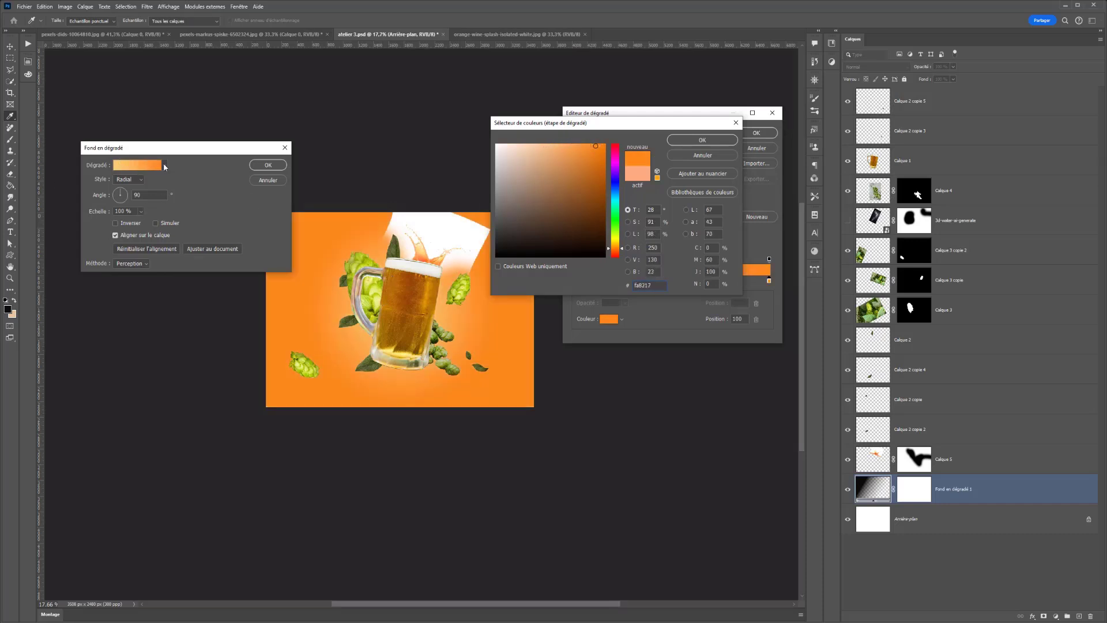
{"action": "left_click_drag", "start_coordinate": [595, 162], "coordinate": [602, 160]}
{"action": "left_click_drag", "start_coordinate": [615, 247], "coordinate": [617, 245]}
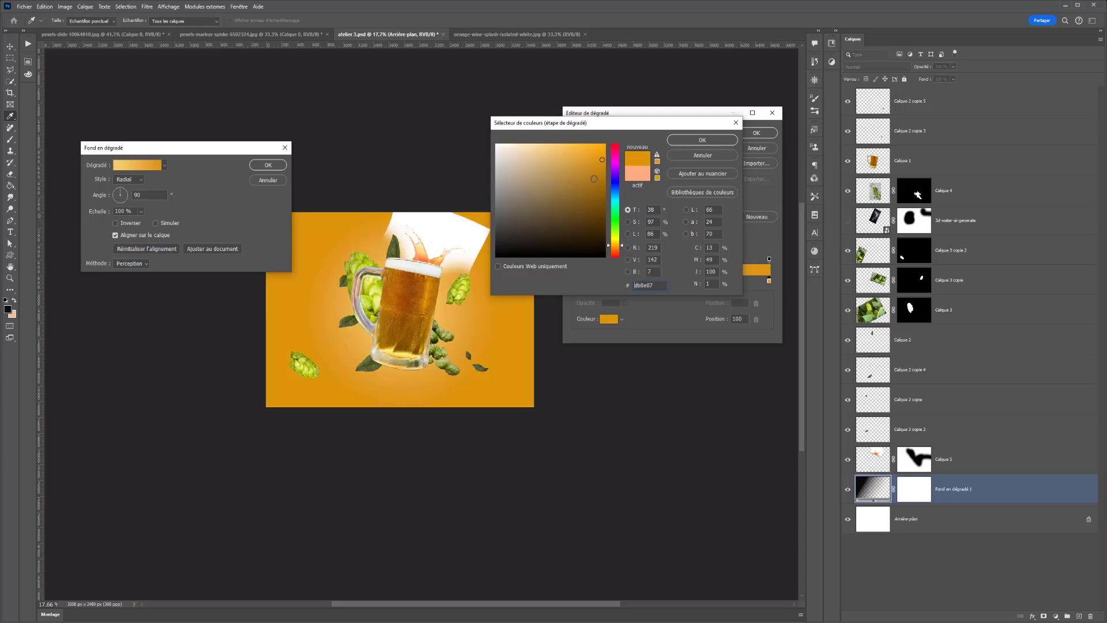
{"action": "left_click", "coordinate": [600, 165]}
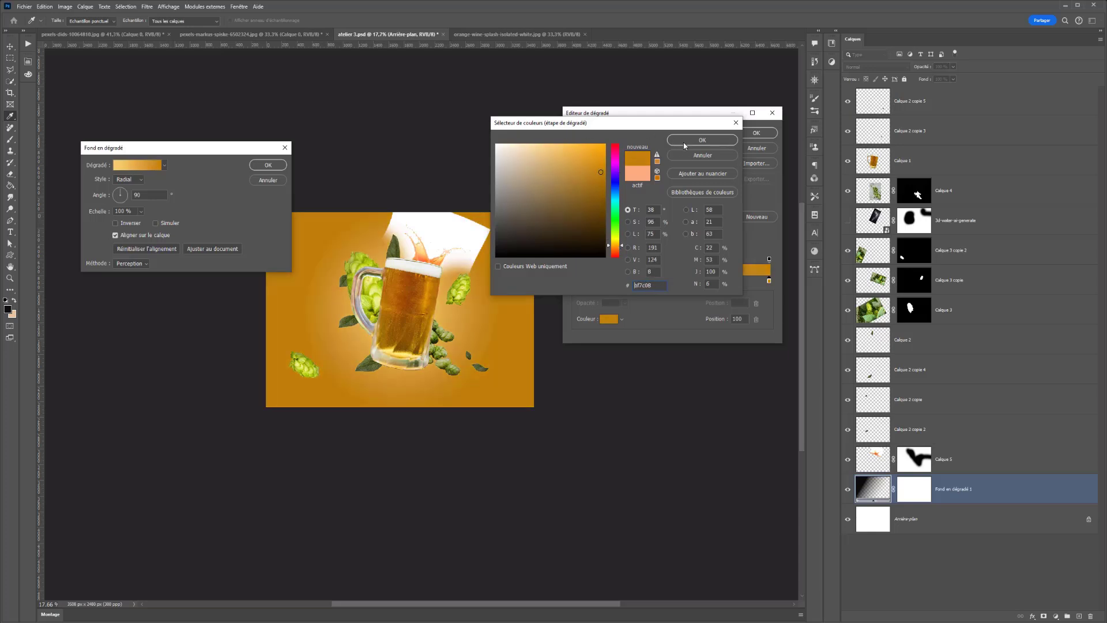
{"action": "left_click", "coordinate": [702, 139]}
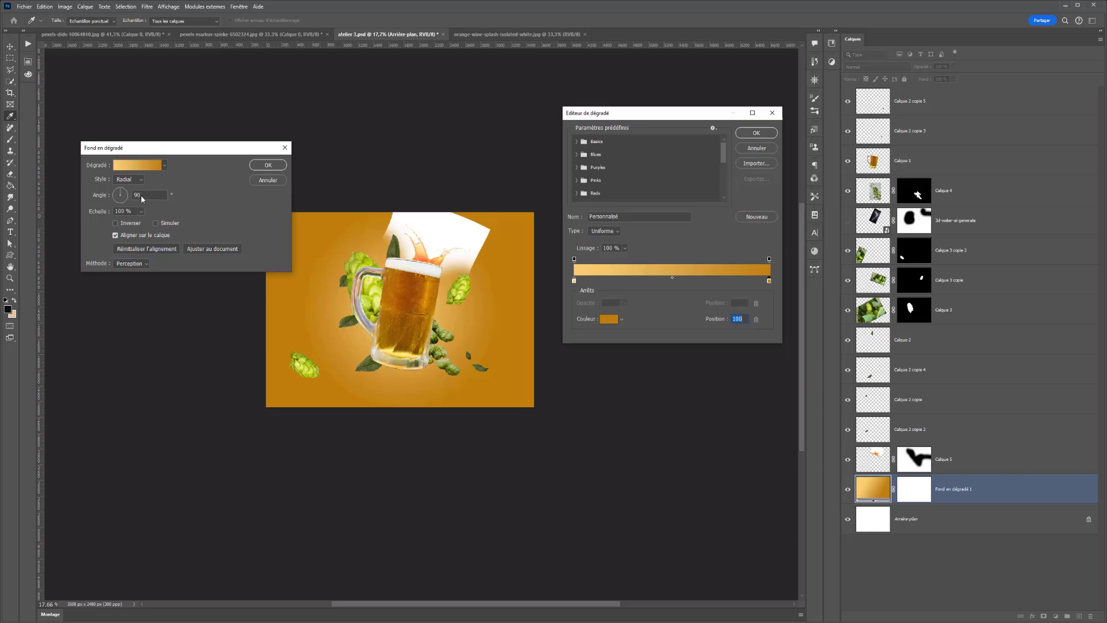
{"action": "left_click", "coordinate": [755, 133]}
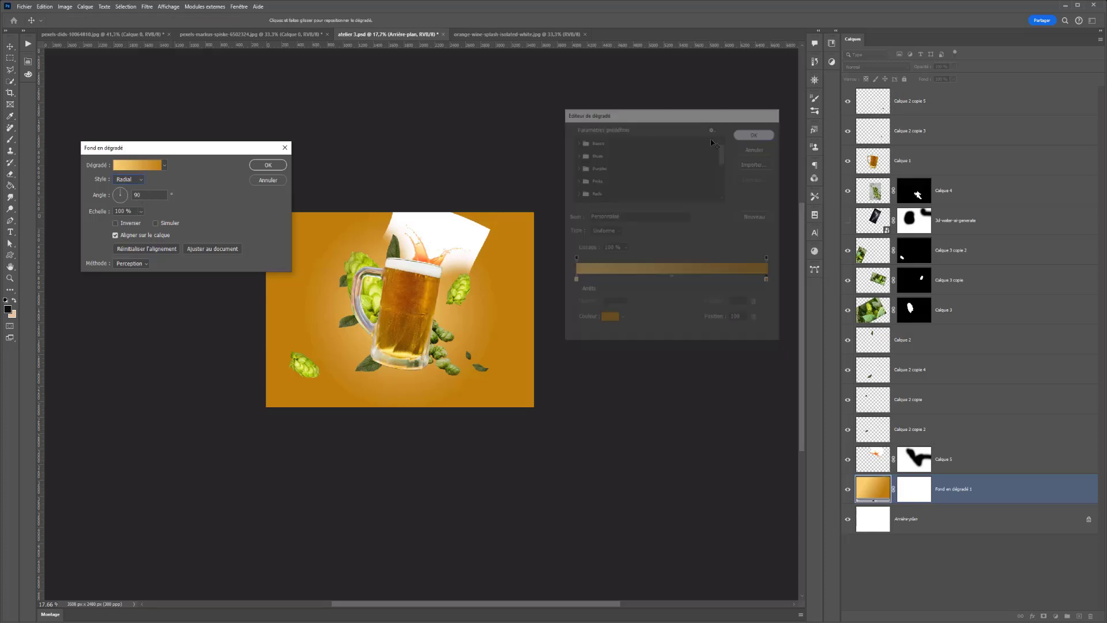
Step: Shift the radial gradient's centre to the canvas's upper-left area, set its scale to 239 %, and apply the fill
{"action": "left_click_drag", "start_coordinate": [365, 303], "coordinate": [261, 227]}
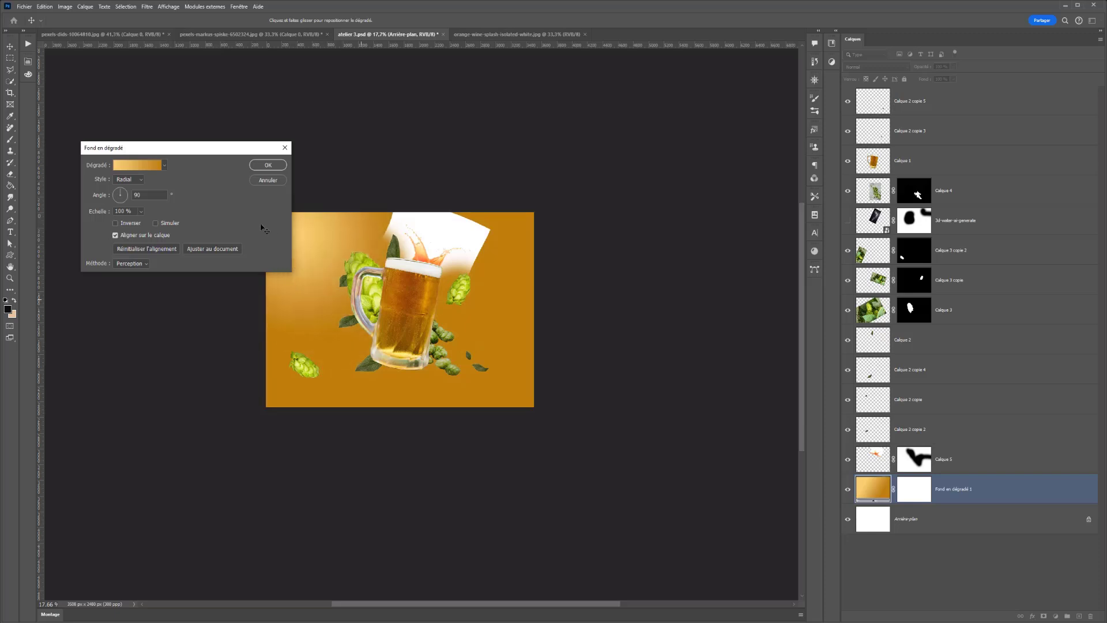
{"action": "left_click", "coordinate": [141, 212]}
{"action": "left_click_drag", "start_coordinate": [147, 223], "coordinate": [146, 223]}
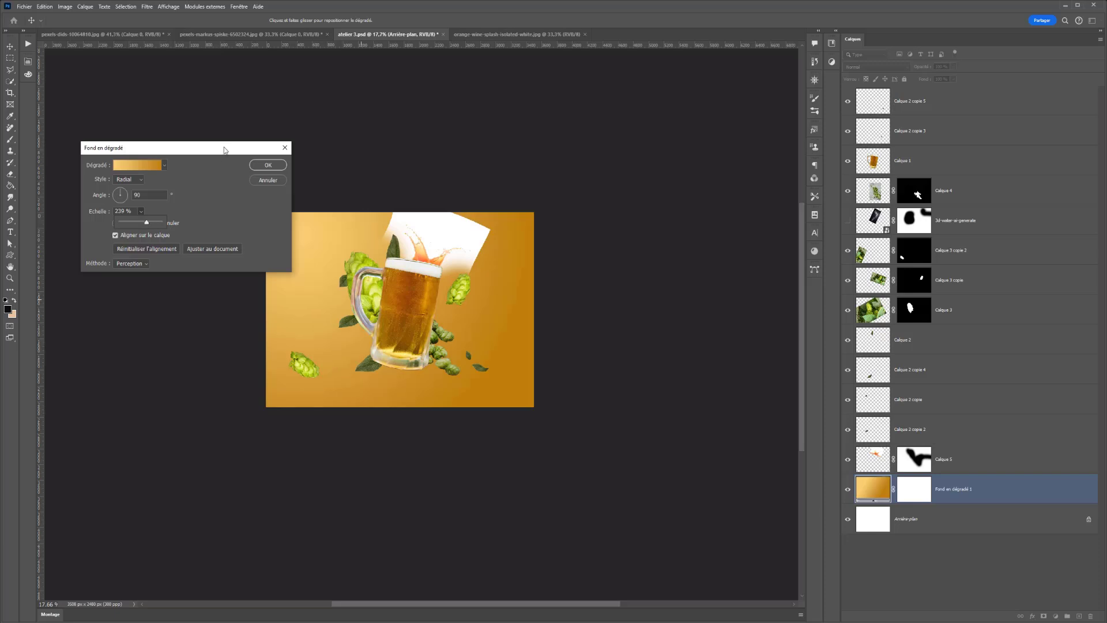
{"action": "left_click", "coordinate": [263, 167]}
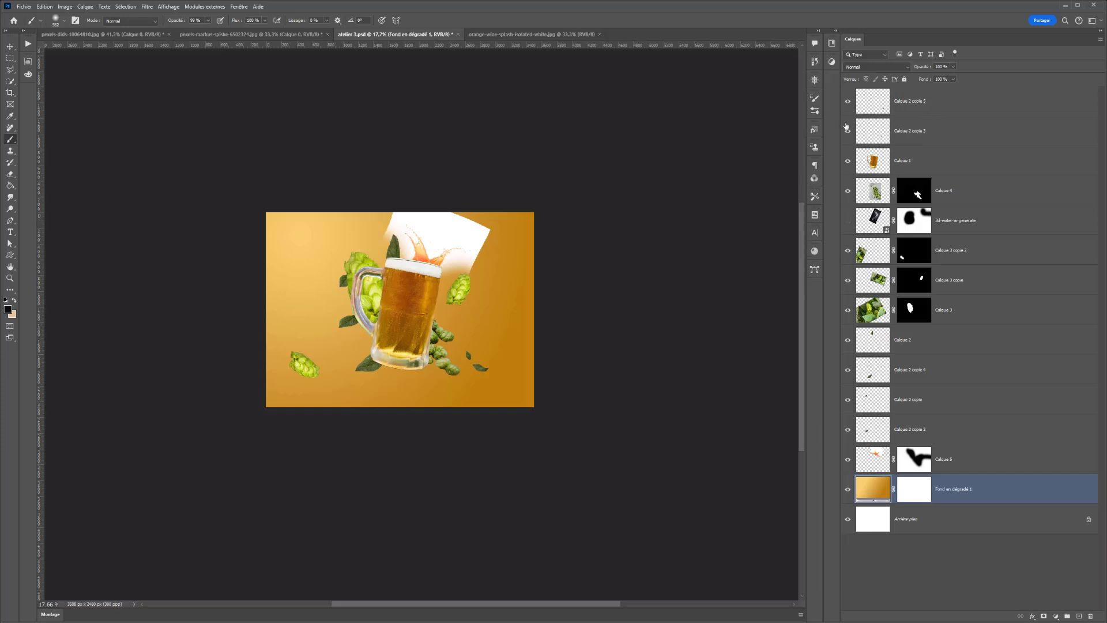
Step: Hide the hop, leaf and splash layers from Calique 4 down to Calique 5 and group them
{"action": "left_click", "coordinate": [849, 192]}
{"action": "left_click", "coordinate": [848, 400]}
{"action": "left_click", "coordinate": [848, 250]}
{"action": "left_click", "coordinate": [857, 201]}
{"action": "left_click", "coordinate": [873, 459], "text": "shift"}
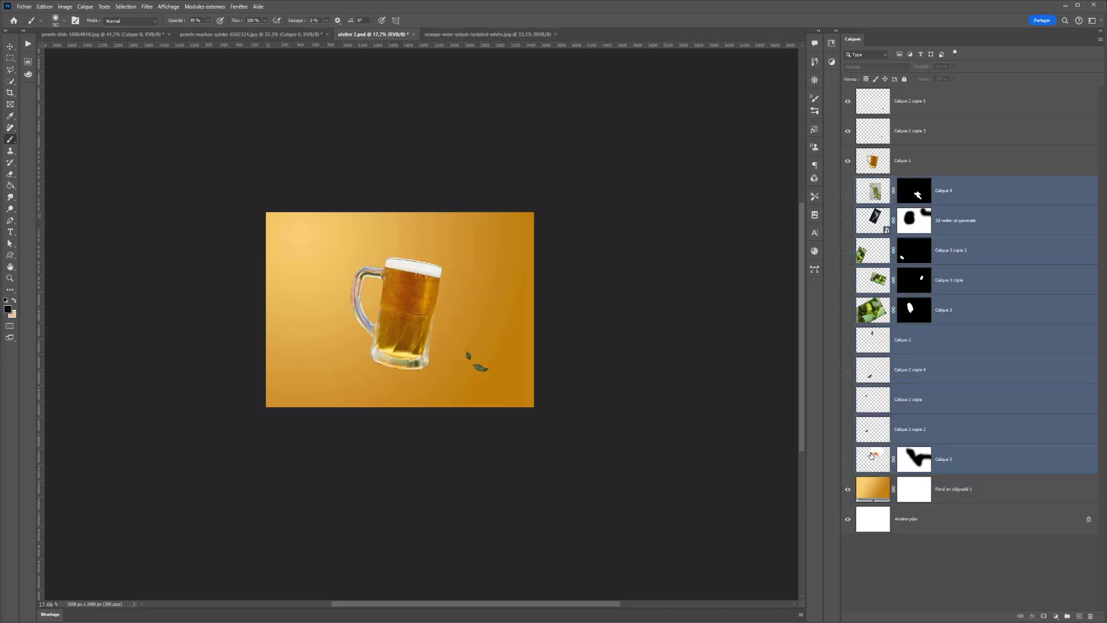
{"action": "key", "text": "ctrl+g"}
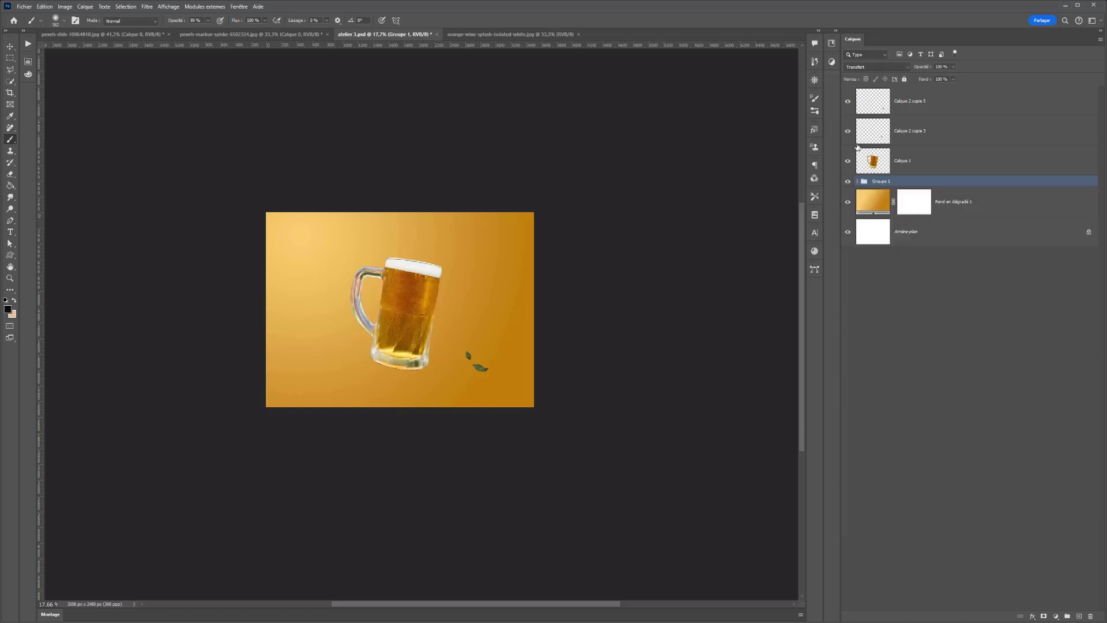
Step: Move the two small leaf layers above the mug layer into the new group, above Calique 4
{"action": "left_click", "coordinate": [877, 142]}
{"action": "left_click", "coordinate": [879, 103]}
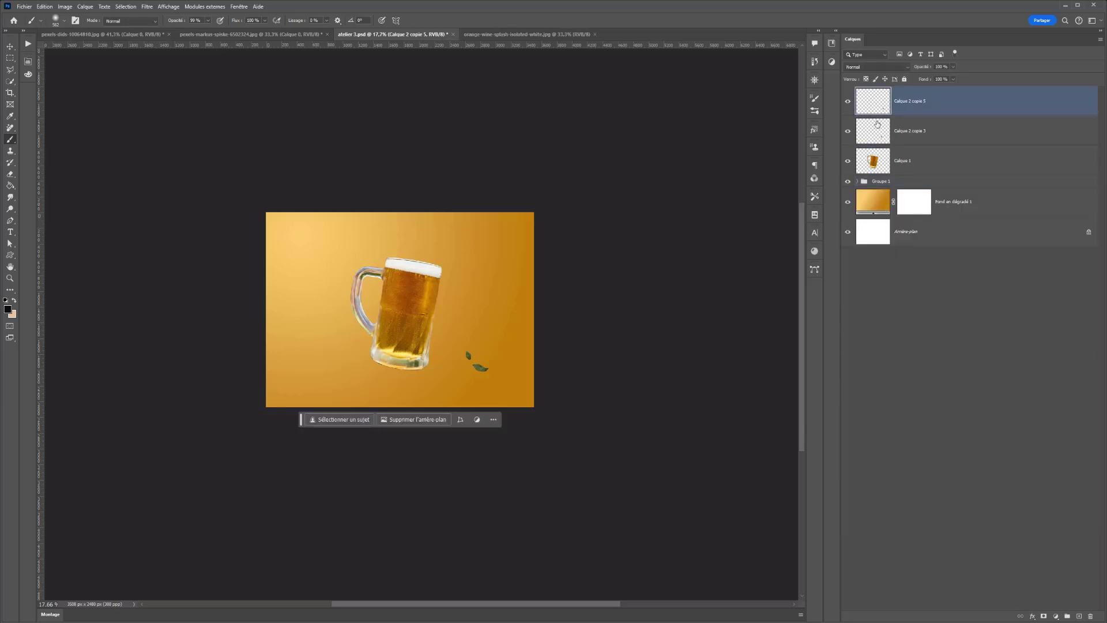
{"action": "left_click", "coordinate": [878, 134], "text": "ctrl"}
{"action": "left_click", "coordinate": [857, 181]}
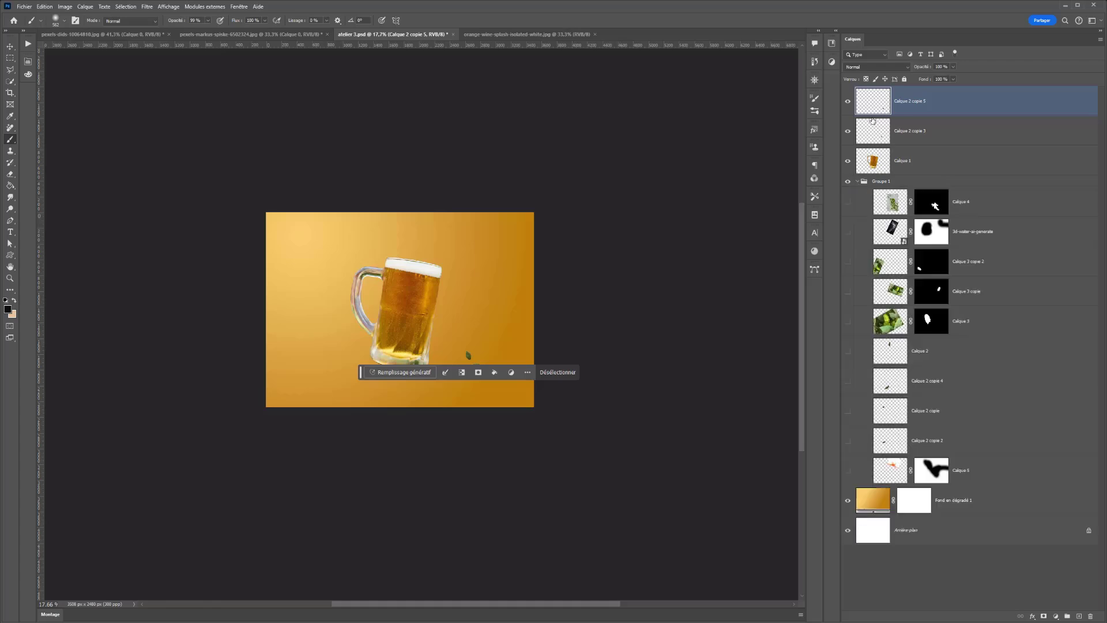
{"action": "left_click", "coordinate": [927, 143], "text": "ctrl"}
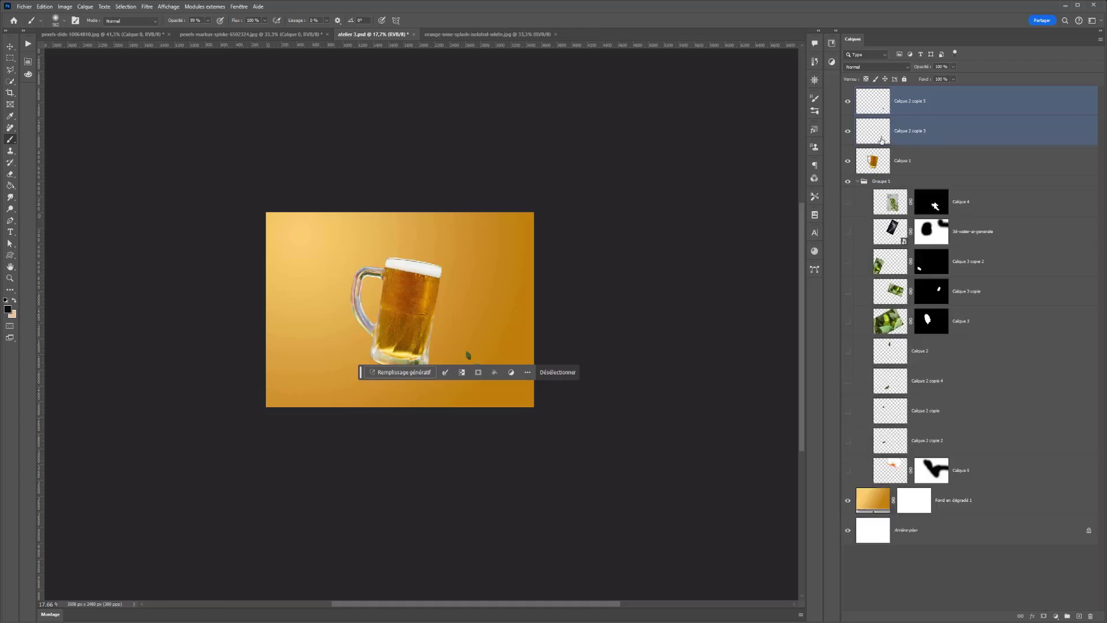
{"action": "left_click_drag", "start_coordinate": [879, 137], "coordinate": [877, 183]}
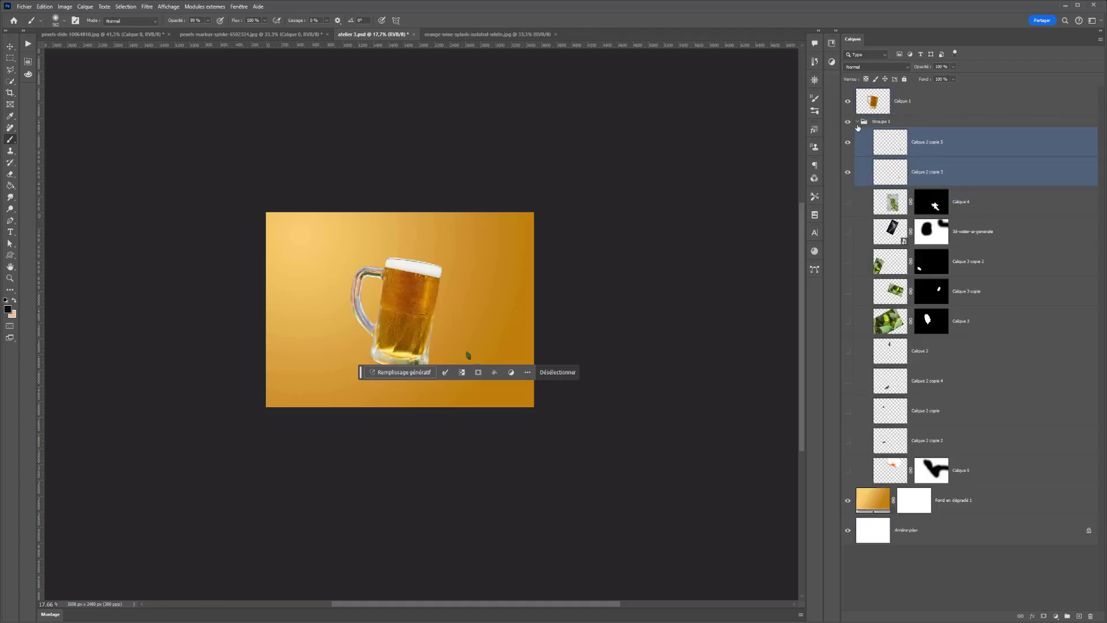
{"action": "left_click", "coordinate": [858, 122]}
{"action": "left_click", "coordinate": [858, 123]}
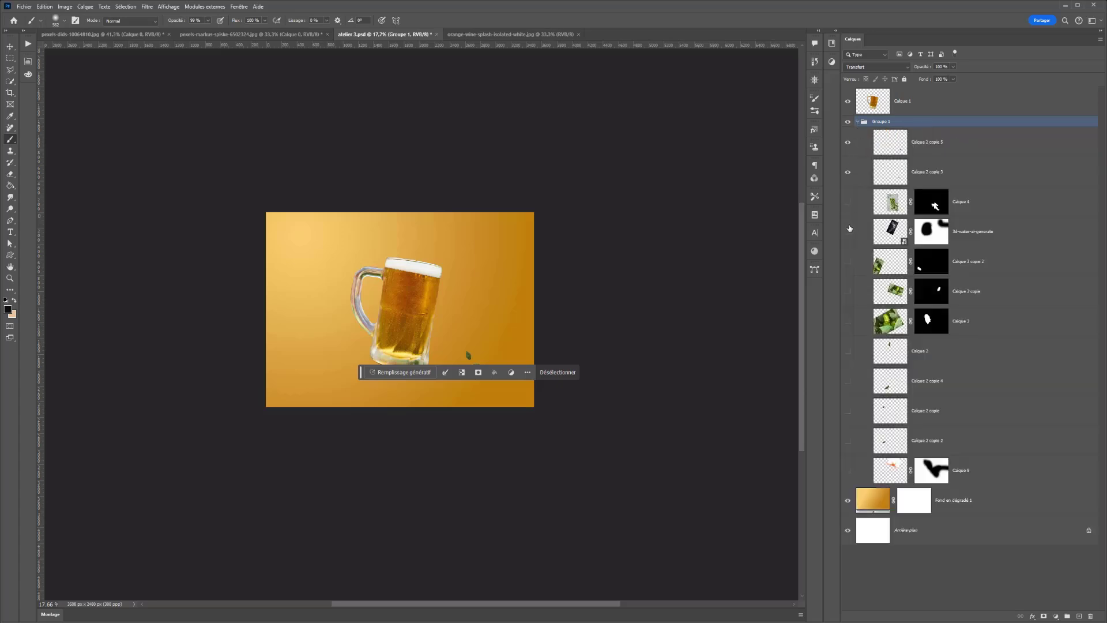
Step: Turn the hop, leaf and splash layers inside Groupe 1 back on, then hide the whole group and collapse it
{"action": "left_click_drag", "start_coordinate": [848, 203], "coordinate": [848, 440]}
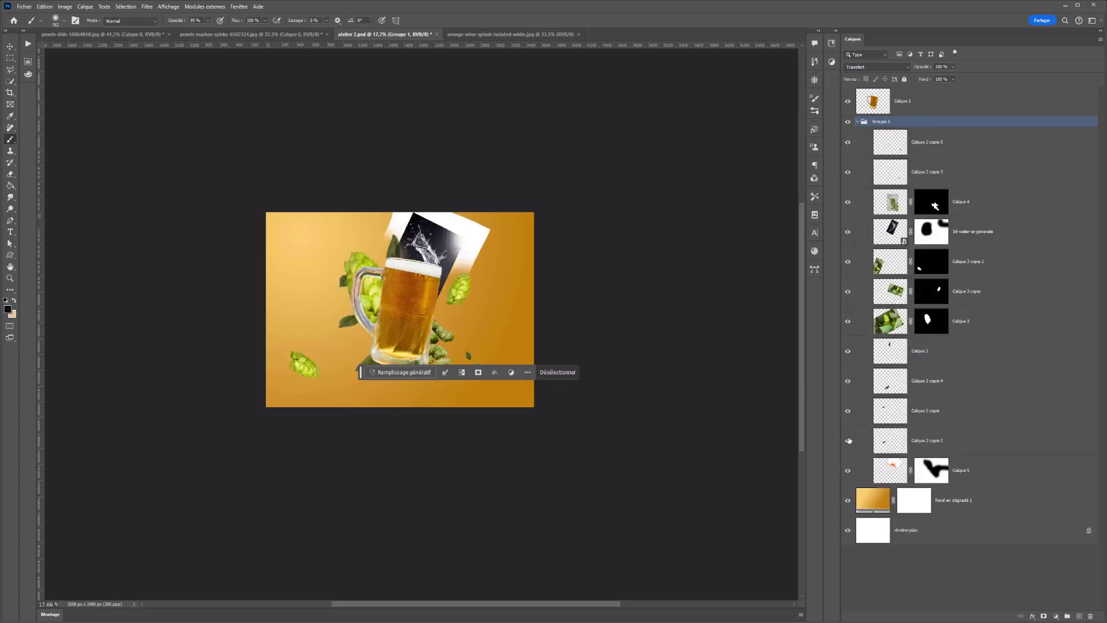
{"action": "left_click", "coordinate": [848, 122]}
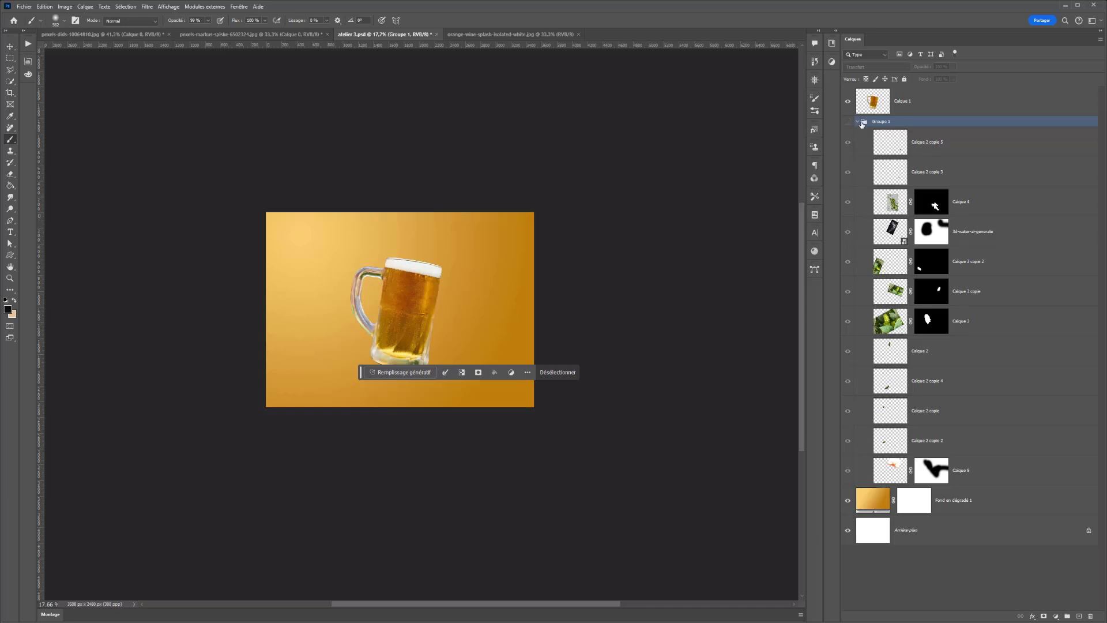
{"action": "left_click", "coordinate": [859, 113]}
{"action": "left_click", "coordinate": [861, 122]}
{"action": "left_click", "coordinate": [872, 110]}
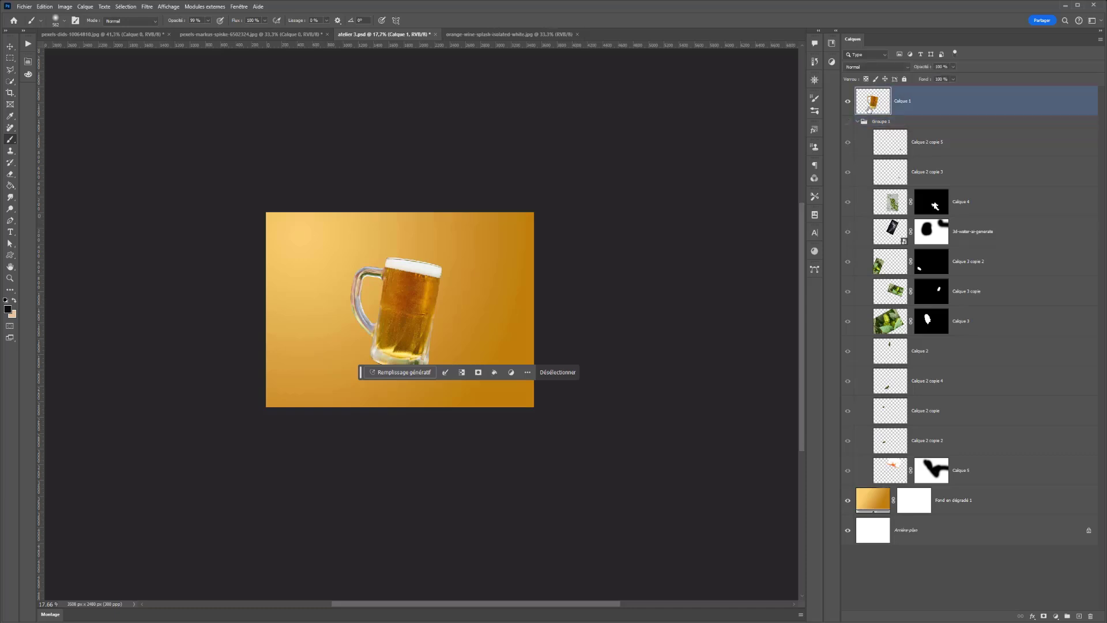
{"action": "left_click", "coordinate": [859, 123]}
{"action": "left_click", "coordinate": [857, 122]}
{"action": "left_click", "coordinate": [899, 103]}
{"action": "scroll", "coordinate": [498, 273], "scroll_direction": "up", "scroll_amount": 3}
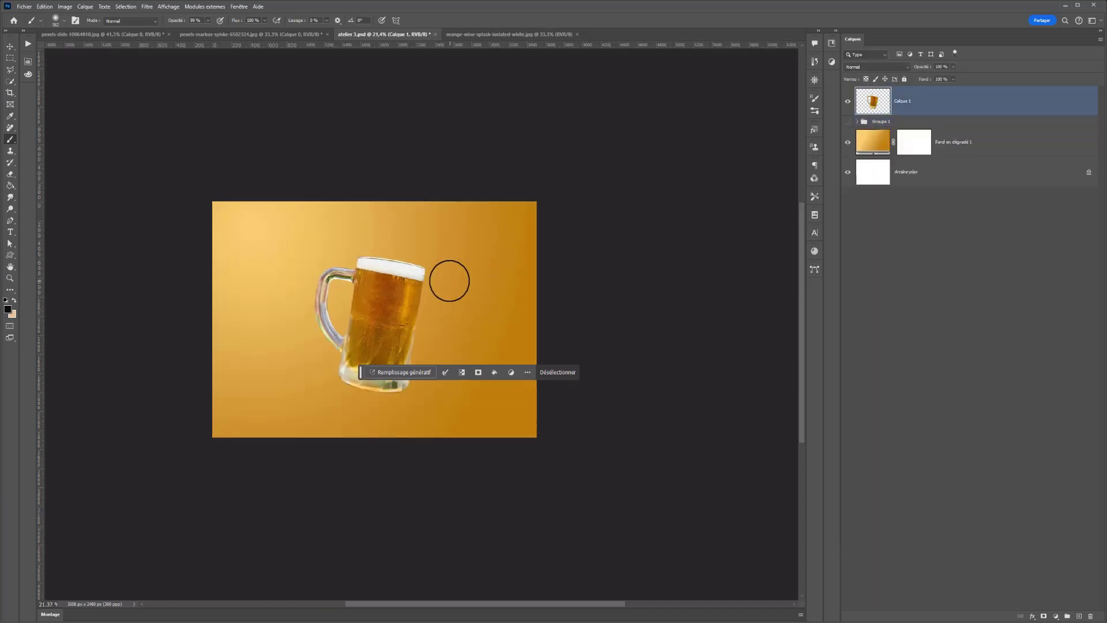
{"action": "left_click_drag", "start_coordinate": [362, 373], "coordinate": [568, 161]}
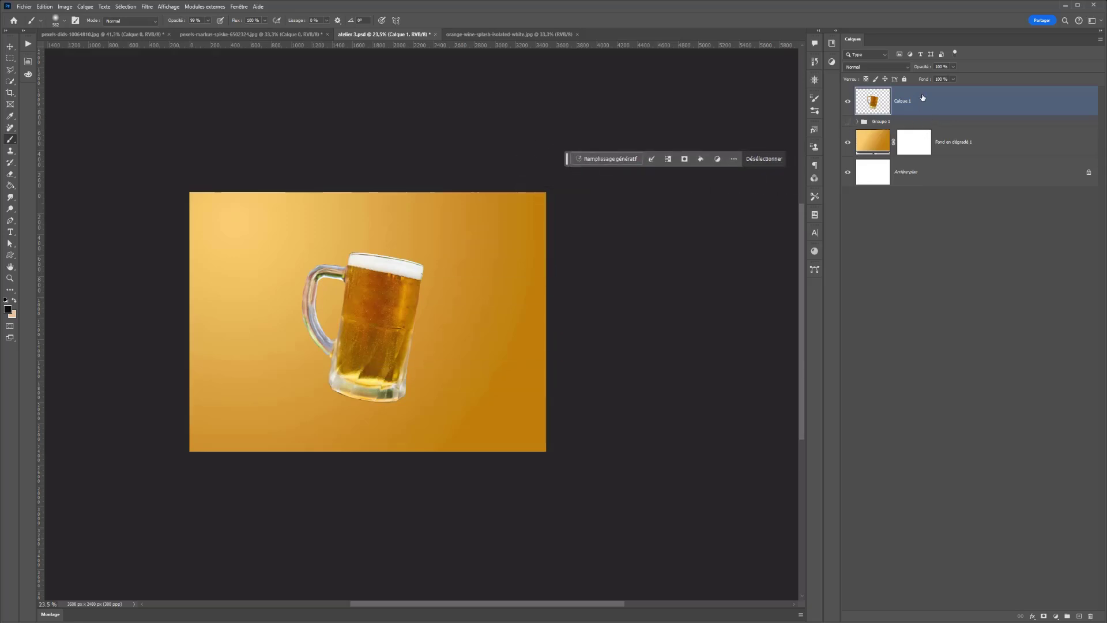
{"action": "left_click", "coordinate": [1056, 615]}
{"action": "left_click", "coordinate": [1026, 495]}
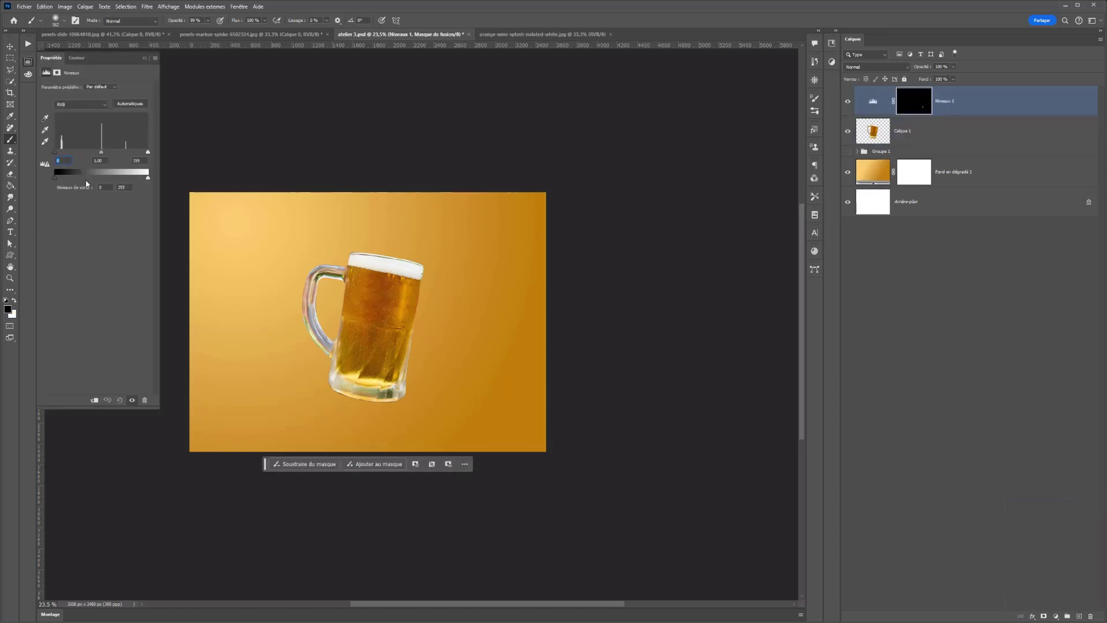
{"action": "key", "text": "ctrl+z"}
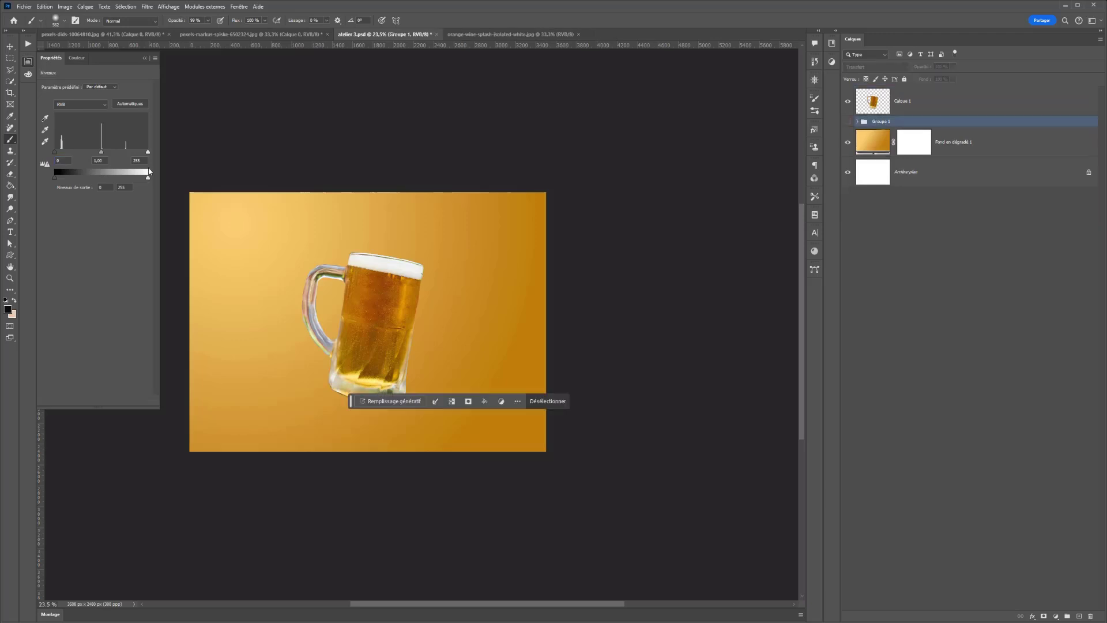
Step: Add a Levels adjustment clipped to the mug layer, lightening its midtones and highlights and slightly deepening the shadows
{"action": "left_click", "coordinate": [923, 102]}
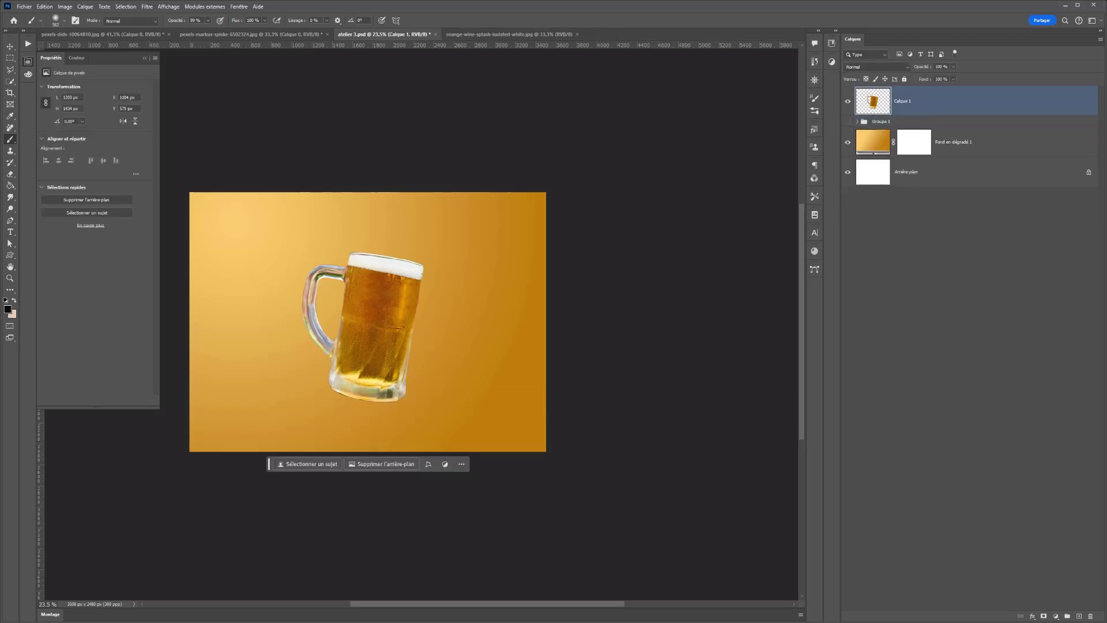
{"action": "left_click", "coordinate": [1056, 616]}
{"action": "left_click", "coordinate": [1030, 496]}
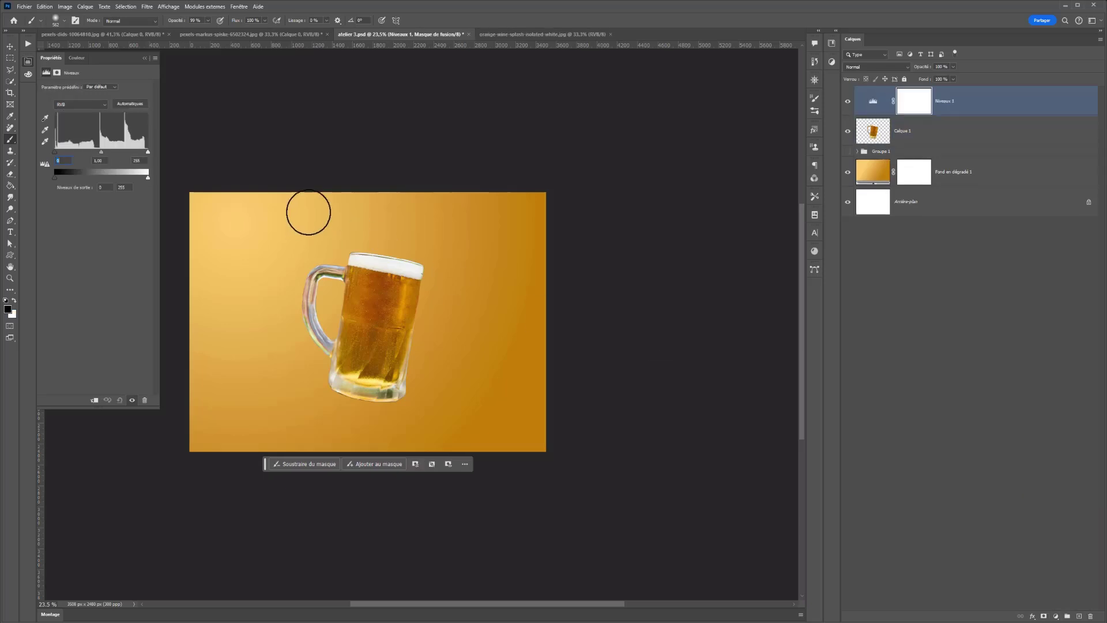
{"action": "left_click", "coordinate": [94, 400]}
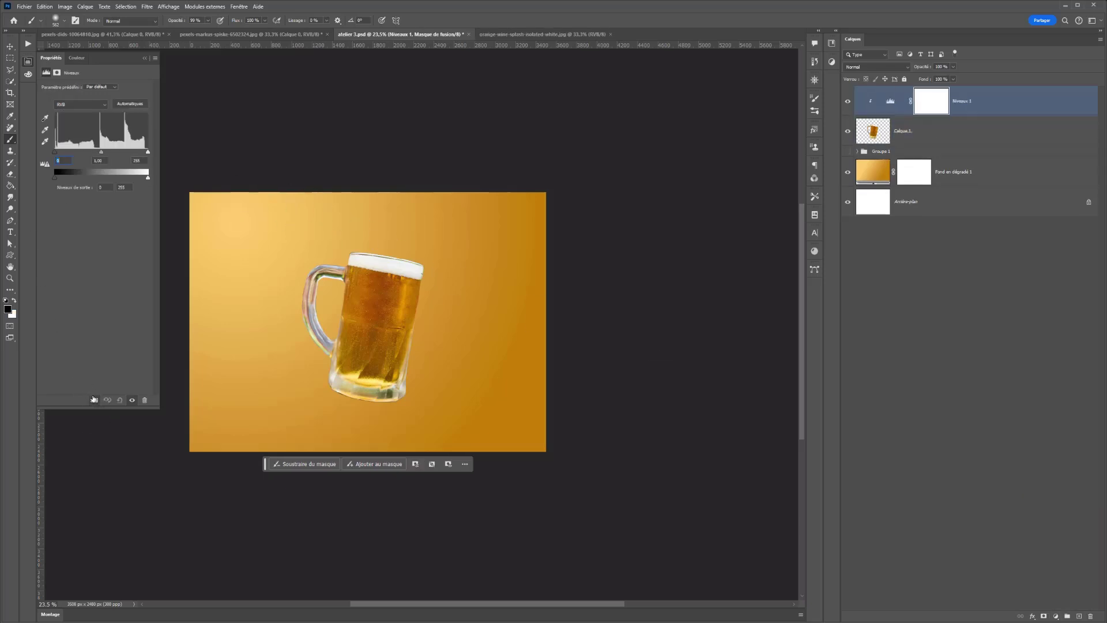
{"action": "left_click_drag", "start_coordinate": [104, 154], "coordinate": [139, 154]}
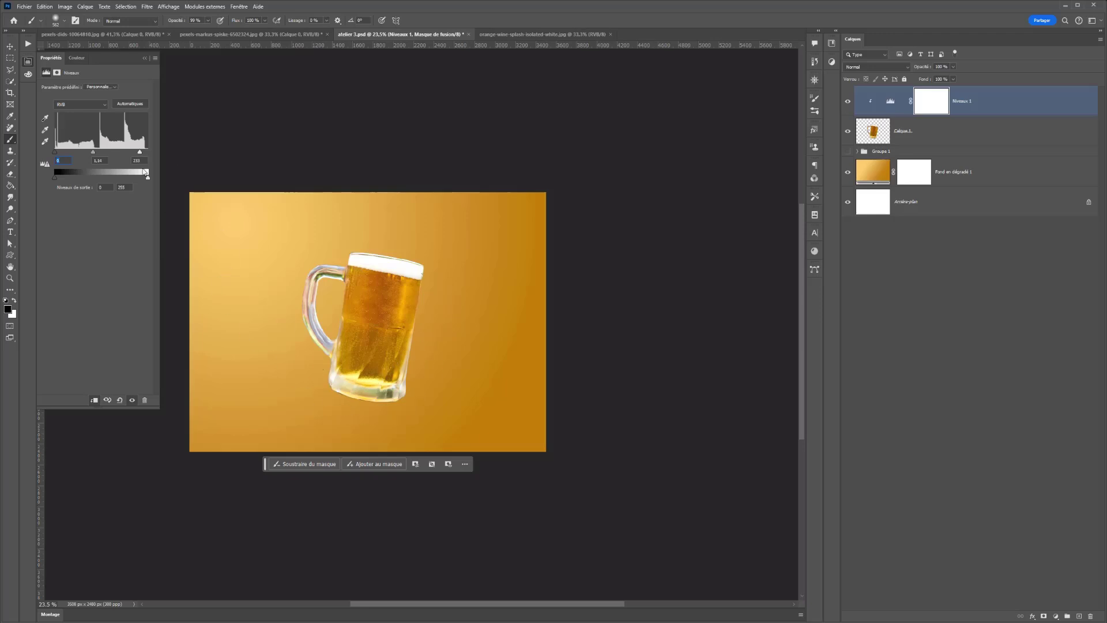
{"action": "left_click_drag", "start_coordinate": [58, 156], "coordinate": [60, 155]}
Step: Create a new empty layer and place it directly beneath the mug layer, outside the clipping stack
{"action": "left_click", "coordinate": [928, 138]}
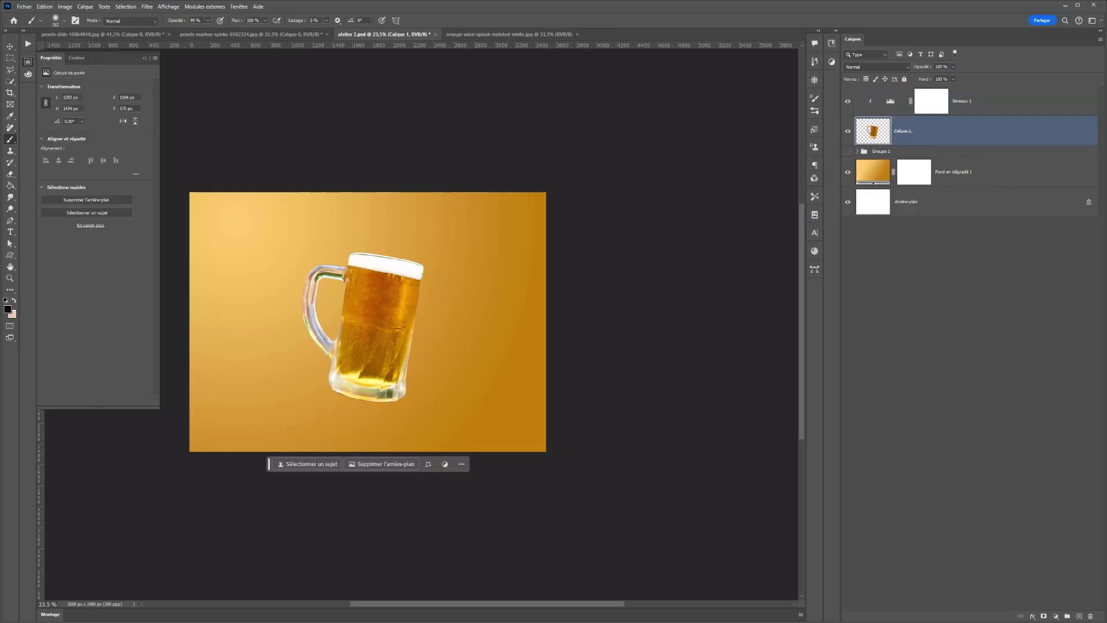
{"action": "left_click", "coordinate": [1080, 616]}
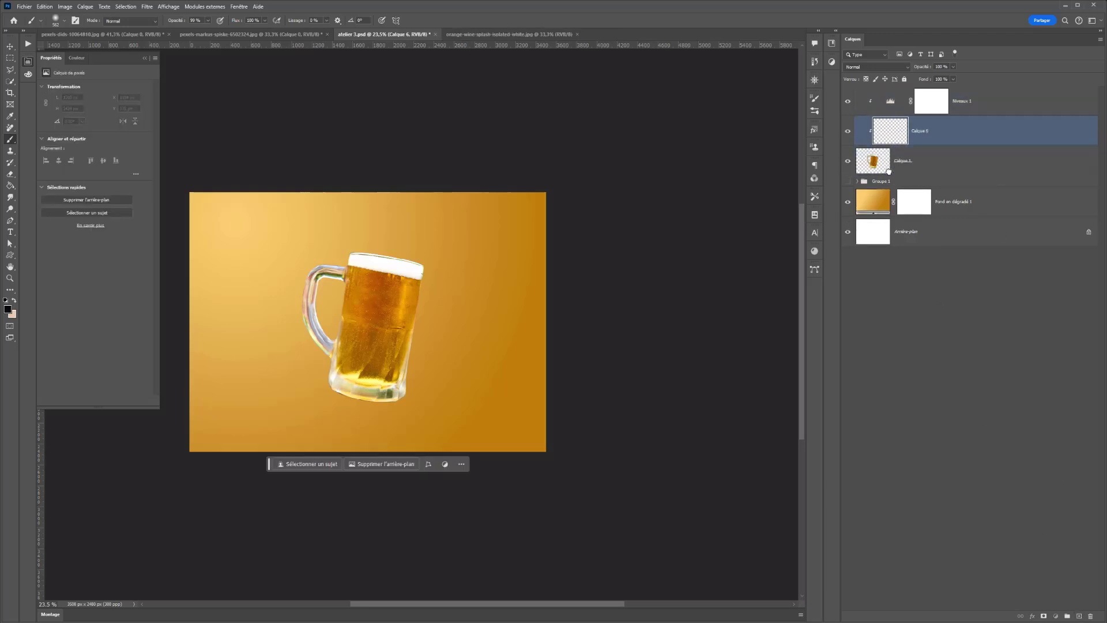
{"action": "key", "text": "ctrl+bracketleft"}
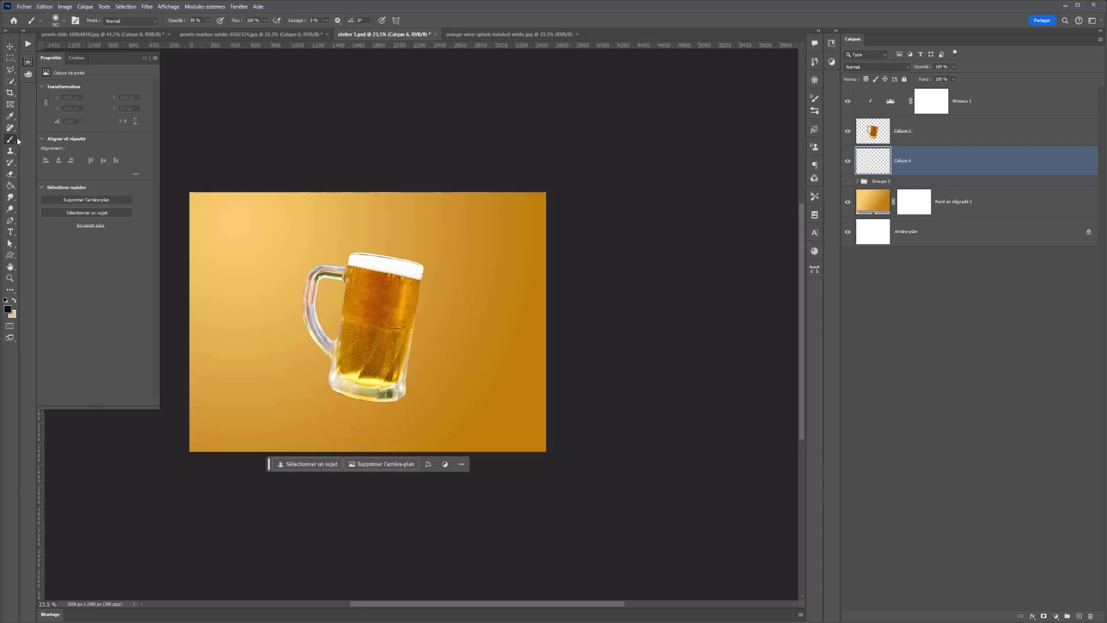
Step: Try to paint a soft black shadow under the mug's base with a smaller soft-edged brush
{"action": "right_click", "coordinate": [487, 331]}
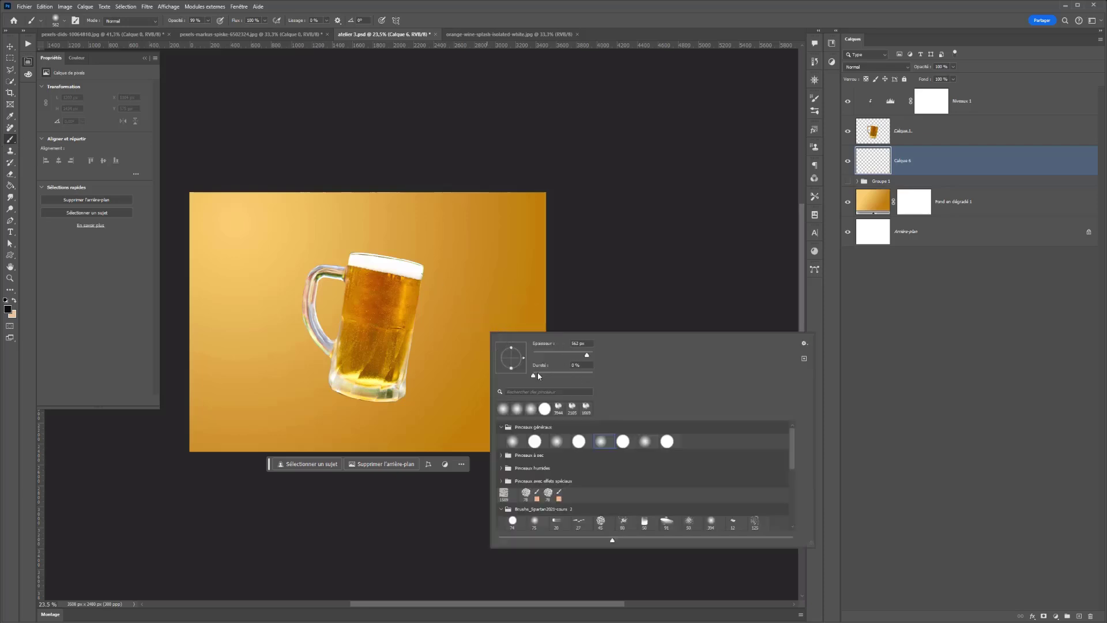
{"action": "left_click", "coordinate": [574, 366]}
{"action": "left_click_drag", "start_coordinate": [583, 356], "coordinate": [580, 355]}
{"action": "type", "text": "25"}
{"action": "left_click_drag", "start_coordinate": [591, 355], "coordinate": [587, 354]}
{"action": "left_click_drag", "start_coordinate": [331, 403], "coordinate": [419, 410]}
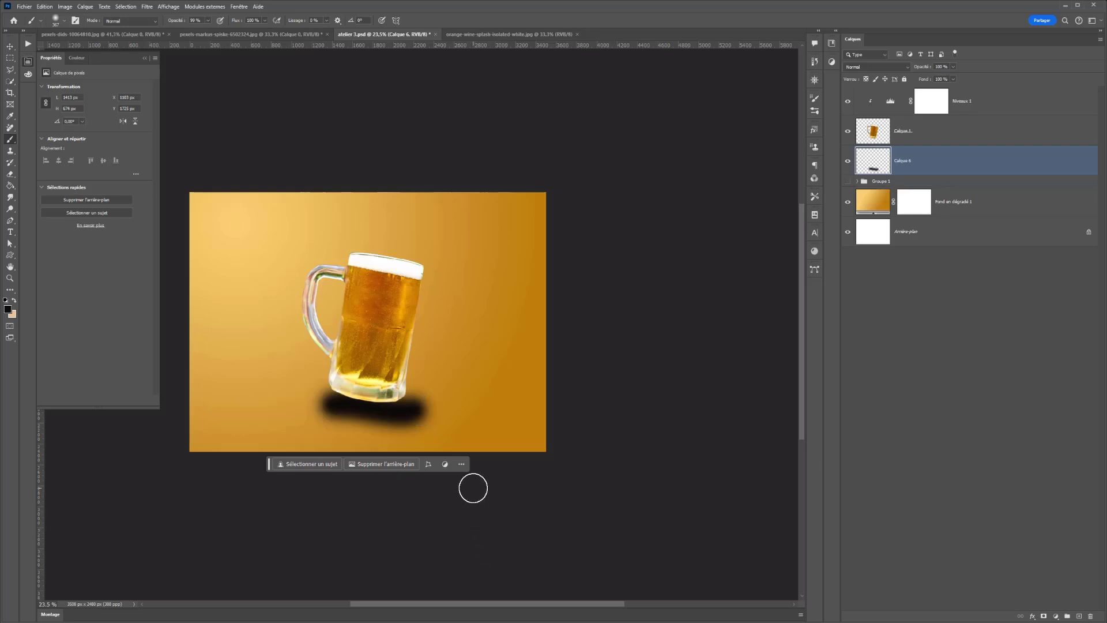
{"action": "key", "text": "ctrl+z"}
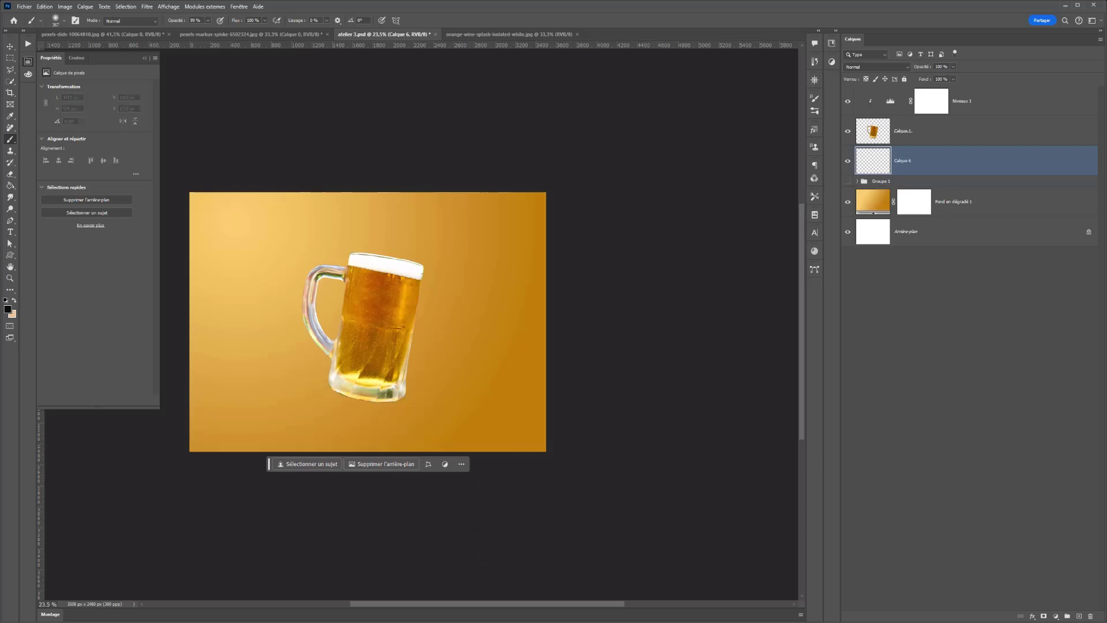
Step: Make a flat elliptical selection about 1670 by 167 px under the mug, fill it with black using the brush, and deselect
{"action": "left_click", "coordinate": [13, 59]}
{"action": "left_click", "coordinate": [60, 67]}
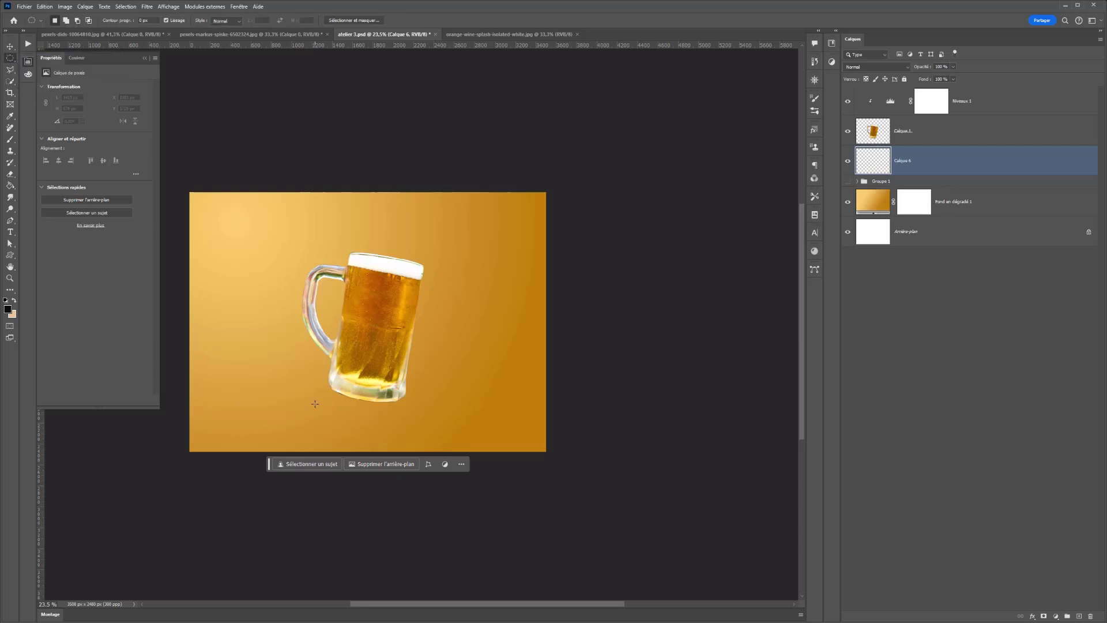
{"action": "left_click_drag", "start_coordinate": [319, 416], "coordinate": [487, 398]}
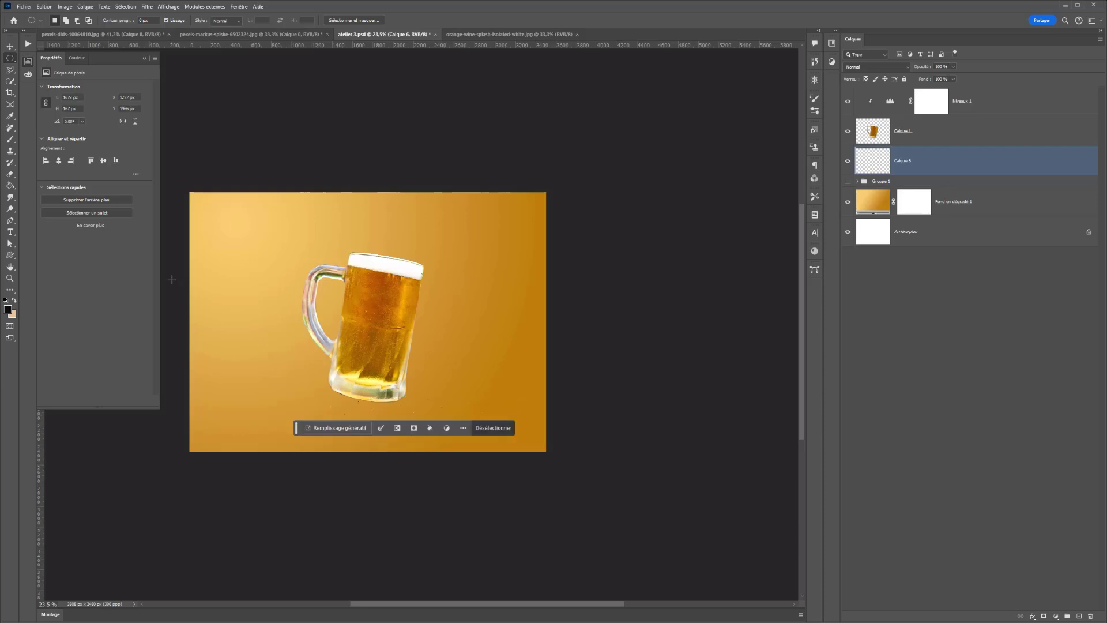
{"action": "left_click", "coordinate": [10, 139]}
{"action": "mouse_move", "coordinate": [304, 403]}
{"action": "left_mouse_down"}
{"action": "mouse_move", "coordinate": [509, 397]}
{"action": "mouse_move", "coordinate": [267, 403]}
{"action": "left_mouse_up"}
{"action": "key", "text": "ctrl+d"}
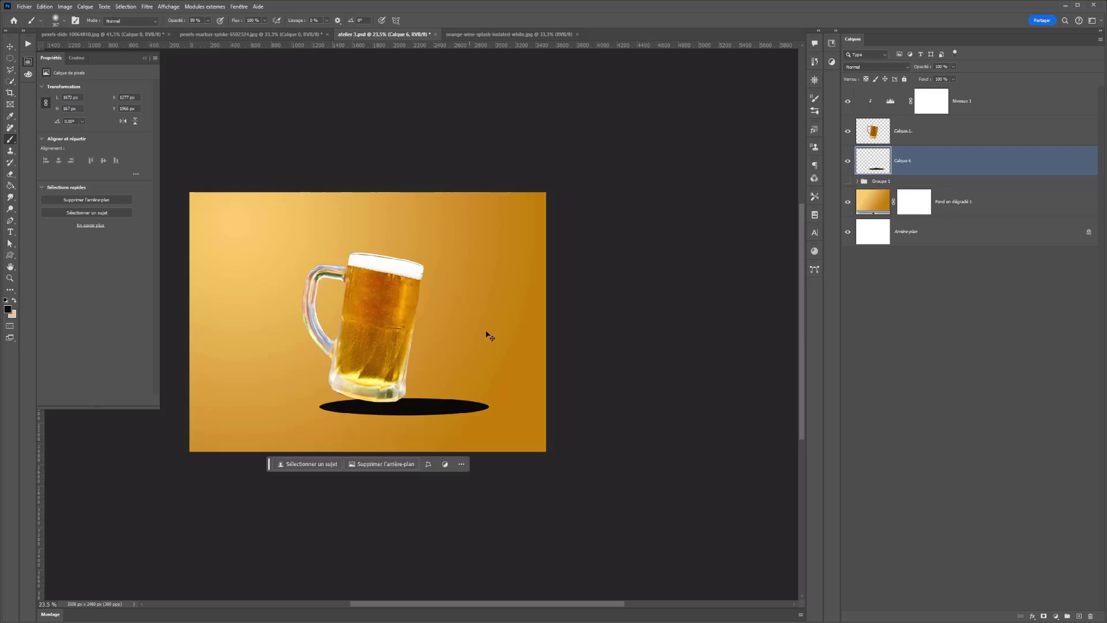
Step: Apply a Gaussian blur with a radius of about 75 pixels to the black ellipse
{"action": "left_click", "coordinate": [146, 7]}
{"action": "mouse_move", "coordinate": [190, 146]}
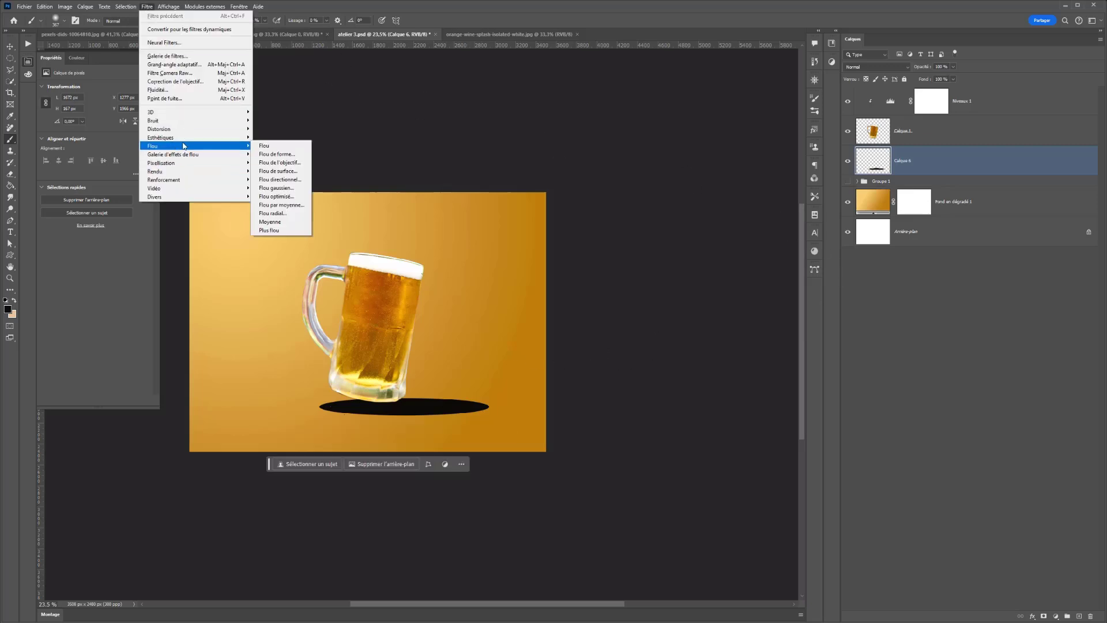
{"action": "left_click", "coordinate": [275, 188]}
{"action": "mouse_move", "coordinate": [241, 206]}
{"action": "left_mouse_down"}
{"action": "mouse_move", "coordinate": [262, 205]}
{"action": "mouse_move", "coordinate": [252, 210]}
{"action": "left_mouse_up"}
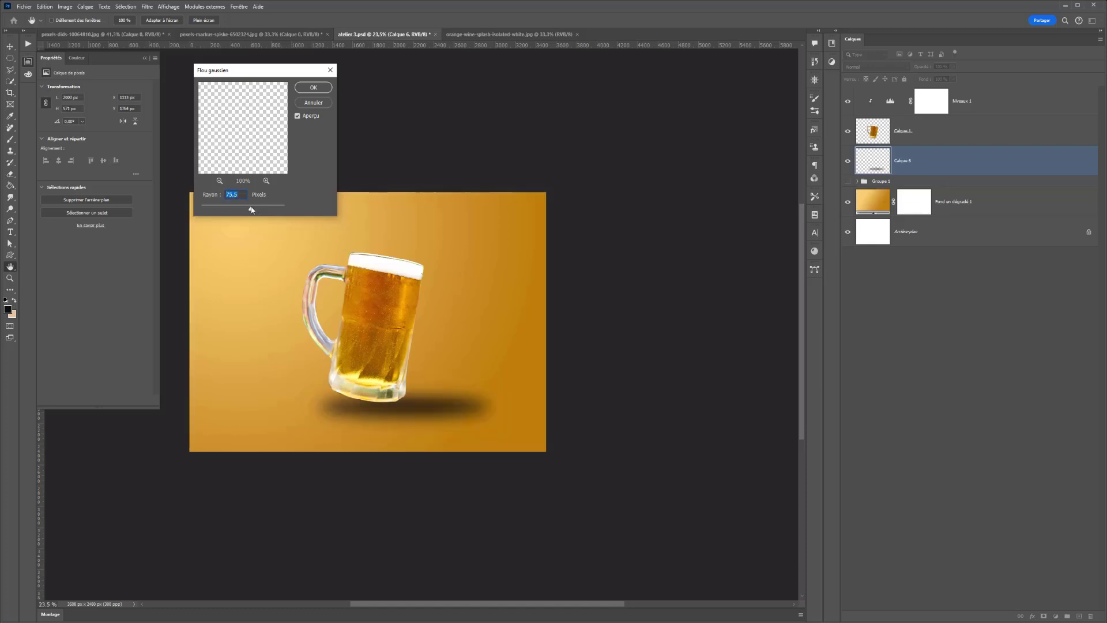
{"action": "left_click", "coordinate": [314, 87]}
Step: Shift the blurred shadow slightly left beneath the mug and set its layer opacity to 91 %
{"action": "left_click", "coordinate": [14, 46]}
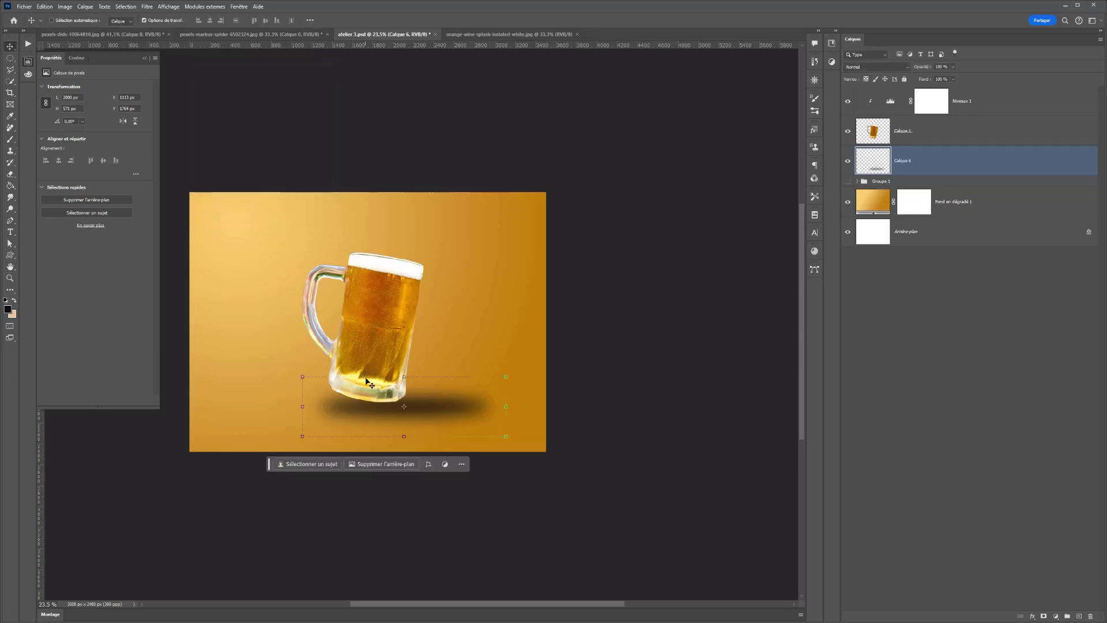
{"action": "mouse_move", "coordinate": [442, 409]}
{"action": "left_mouse_down"}
{"action": "mouse_move", "coordinate": [412, 406]}
{"action": "mouse_move", "coordinate": [424, 407]}
{"action": "left_mouse_up"}
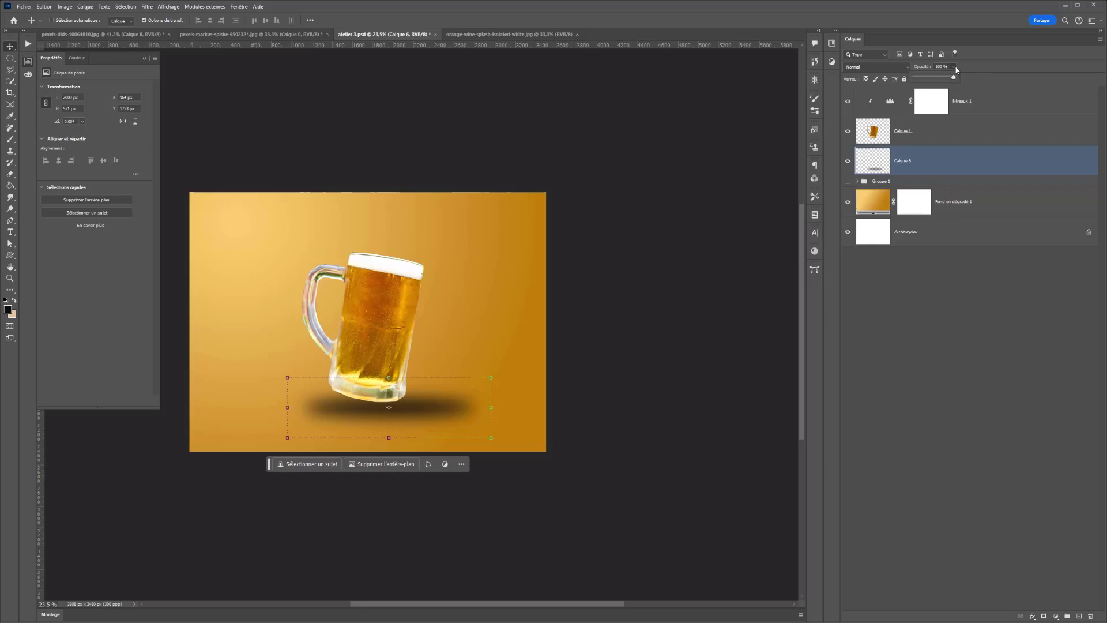
{"action": "left_click_drag", "start_coordinate": [942, 78], "coordinate": [951, 78]}
Step: Add a mask to the shadow layer and fade both ends of the shadow with a large, low-opacity black brush
{"action": "left_click", "coordinate": [1043, 616]}
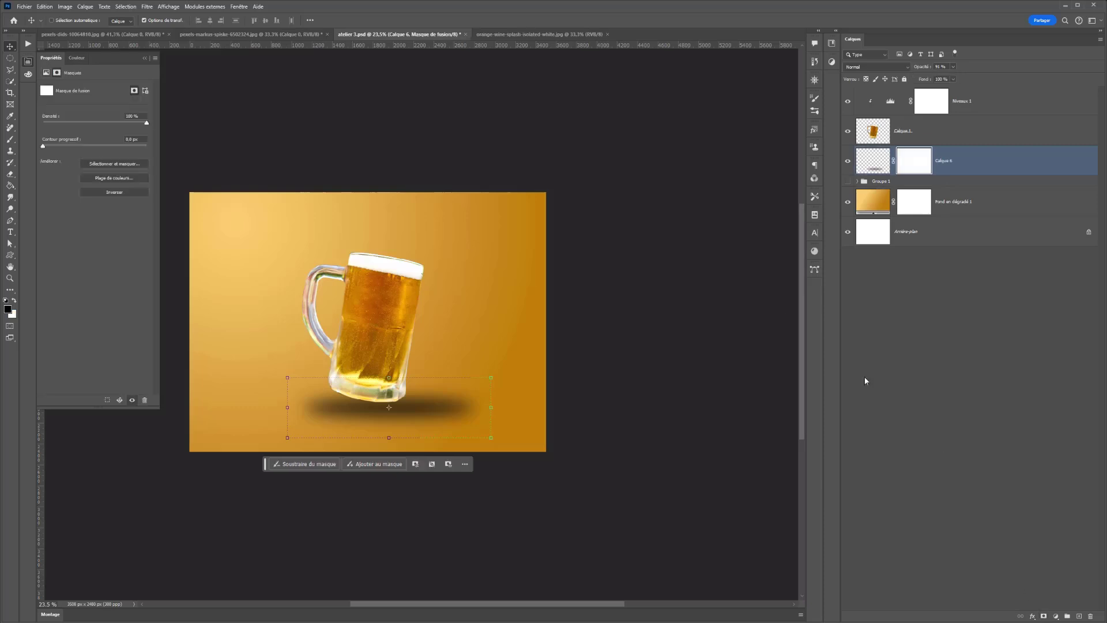
{"action": "left_click", "coordinate": [11, 139]}
{"action": "left_click", "coordinate": [207, 21]}
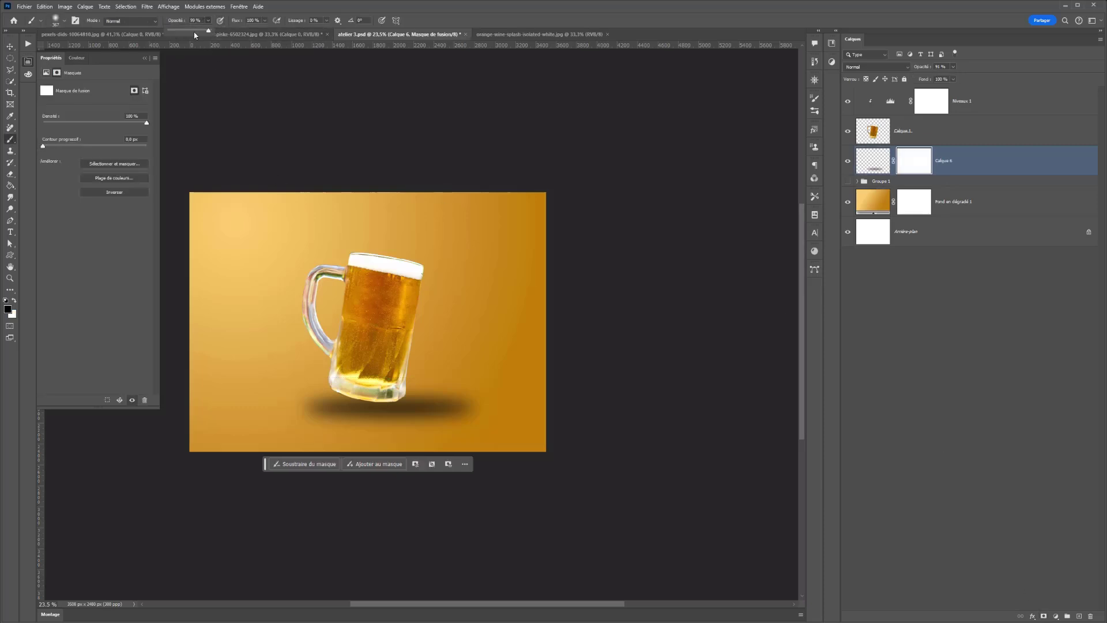
{"action": "left_click_drag", "start_coordinate": [185, 33], "coordinate": [185, 33]}
{"action": "left_click_drag", "start_coordinate": [476, 327], "coordinate": [530, 309]}
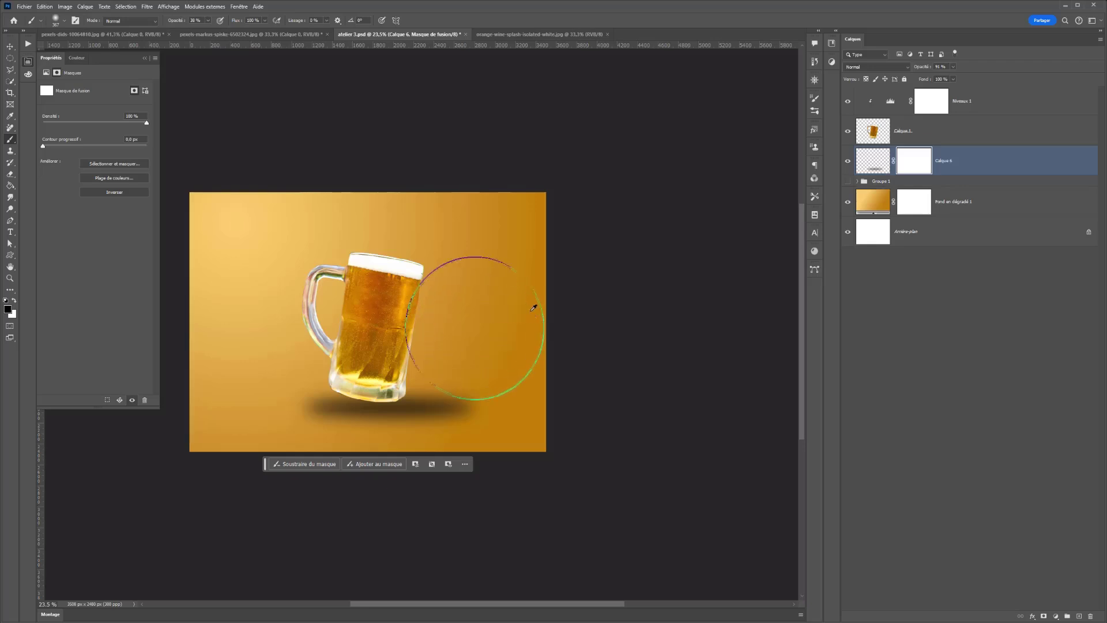
{"action": "mouse_move", "coordinate": [500, 380]}
{"action": "left_mouse_down"}
{"action": "mouse_move", "coordinate": [477, 415]}
{"action": "mouse_move", "coordinate": [457, 395]}
{"action": "left_mouse_up"}
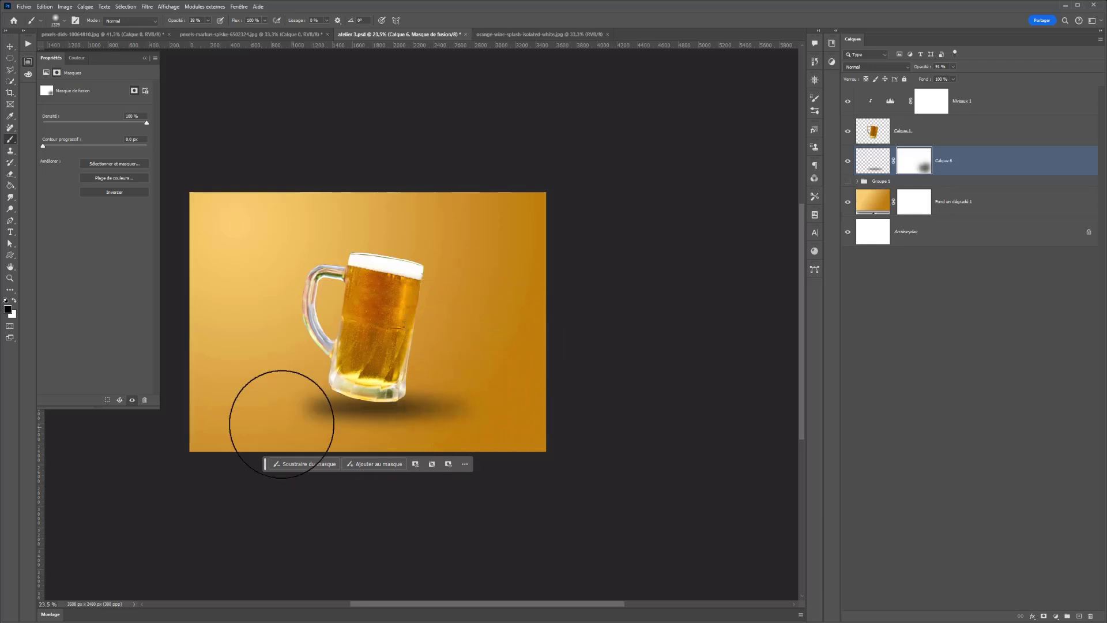
{"action": "mouse_move", "coordinate": [277, 401]}
{"action": "left_mouse_down"}
{"action": "mouse_move", "coordinate": [257, 403]}
{"action": "mouse_move", "coordinate": [317, 396]}
{"action": "left_mouse_up"}
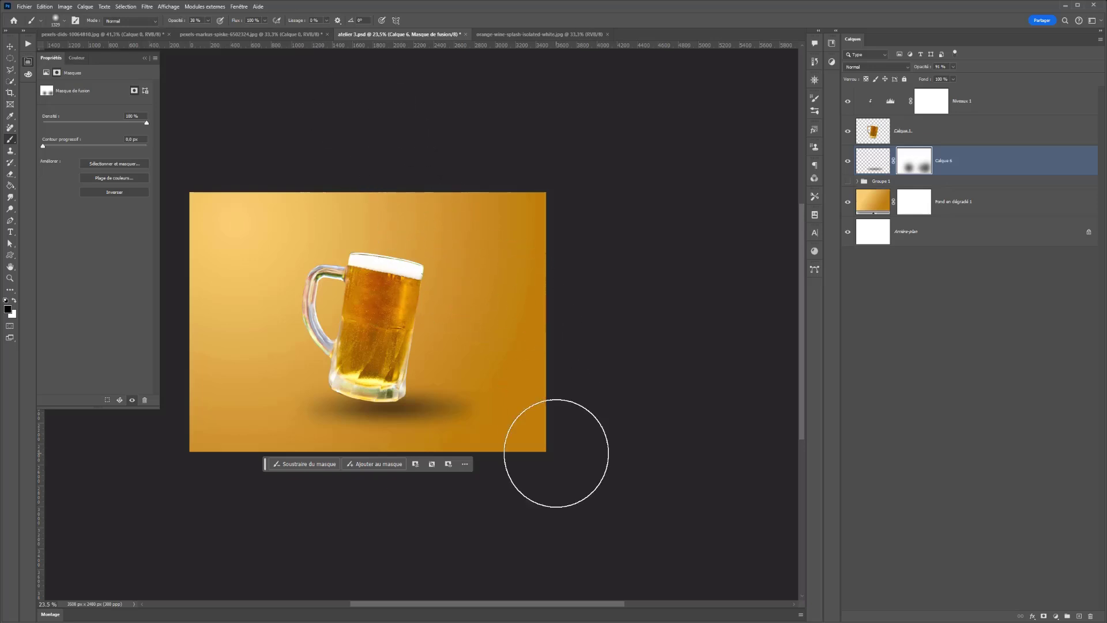
Step: Create a new layer above the Levels adjustment, clip it to the mug, and set its blend mode to Lumière tamisée
{"action": "left_click", "coordinate": [984, 107]}
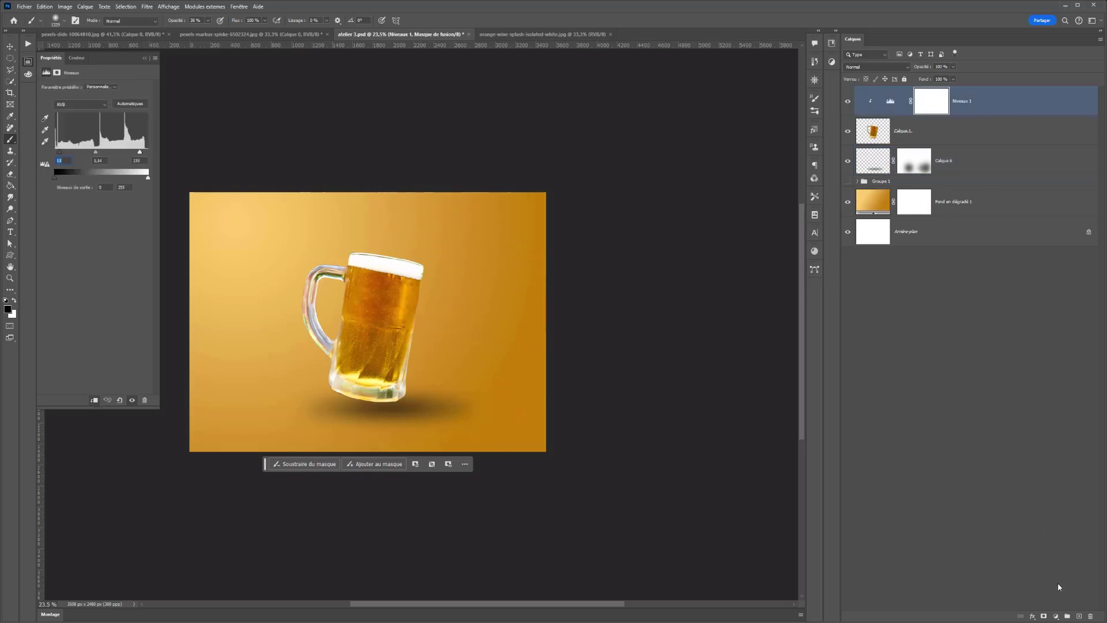
{"action": "left_click", "coordinate": [1079, 617]}
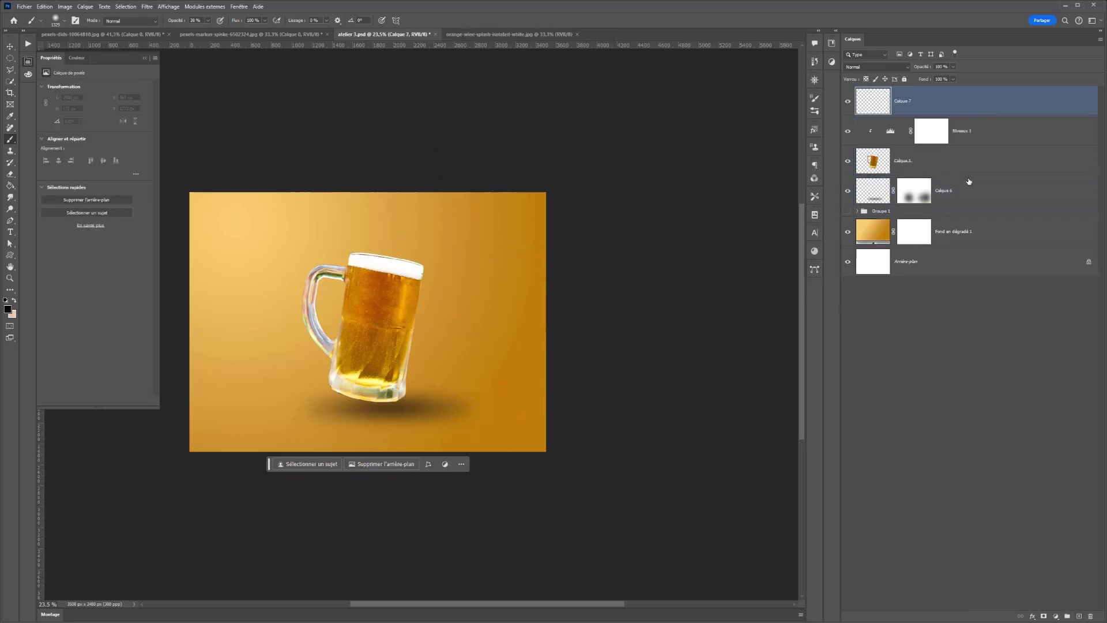
{"action": "left_click", "coordinate": [882, 115], "text": "alt"}
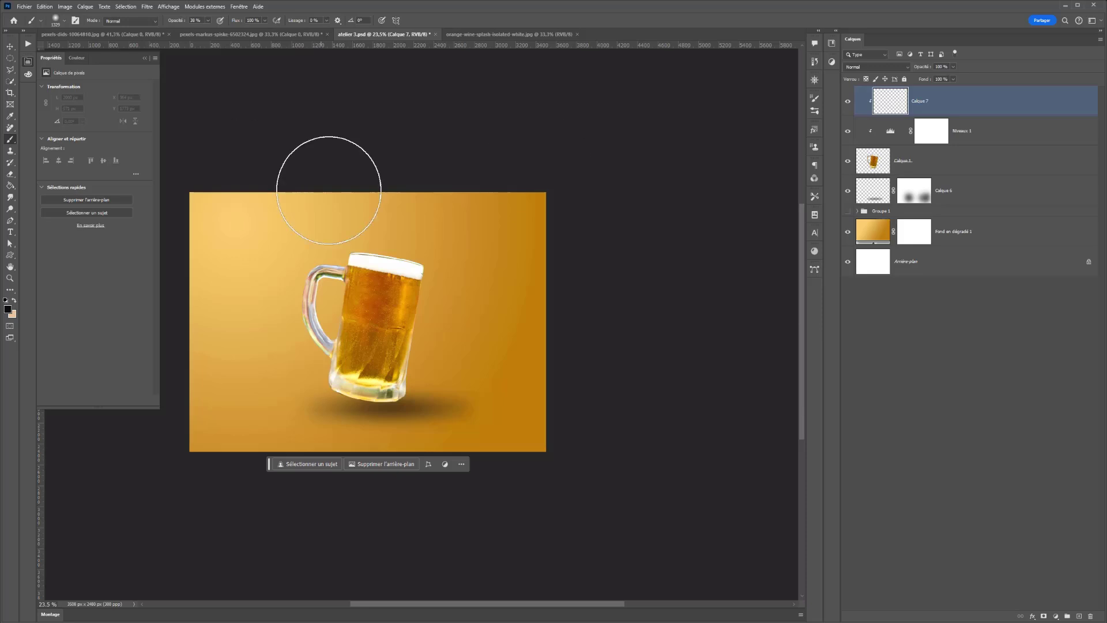
{"action": "left_click", "coordinate": [877, 67]}
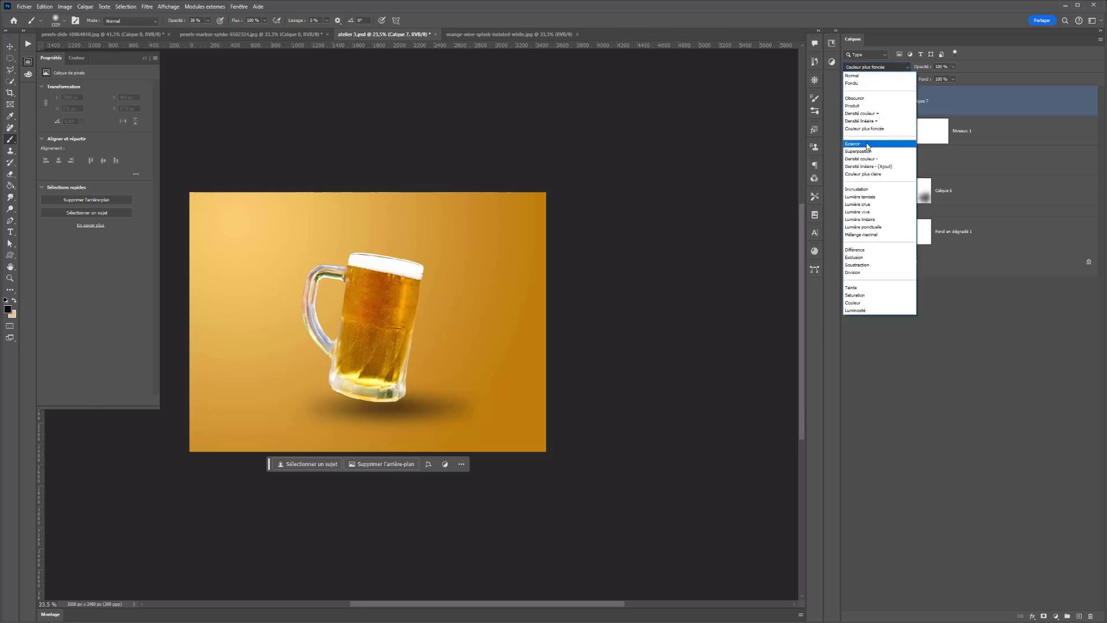
{"action": "left_click", "coordinate": [860, 197]}
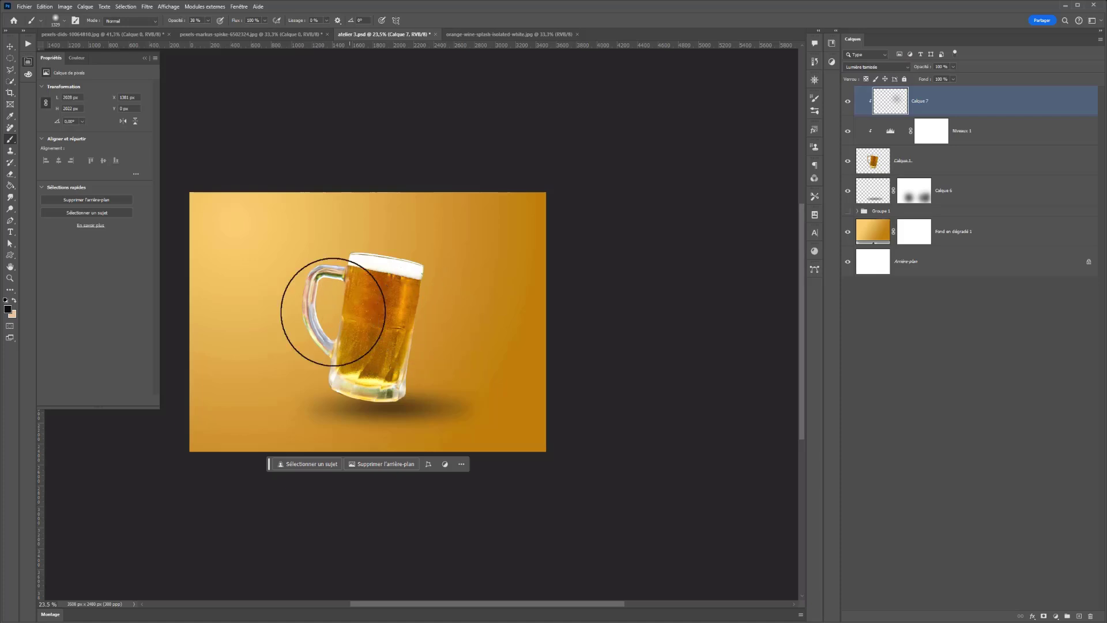
Step: Brighten the mug's handle side on the clipped Lumière tamisée layer with a large, soft white brush
{"action": "left_click", "coordinate": [341, 297]}
{"action": "key", "text": "ctrl+z"}
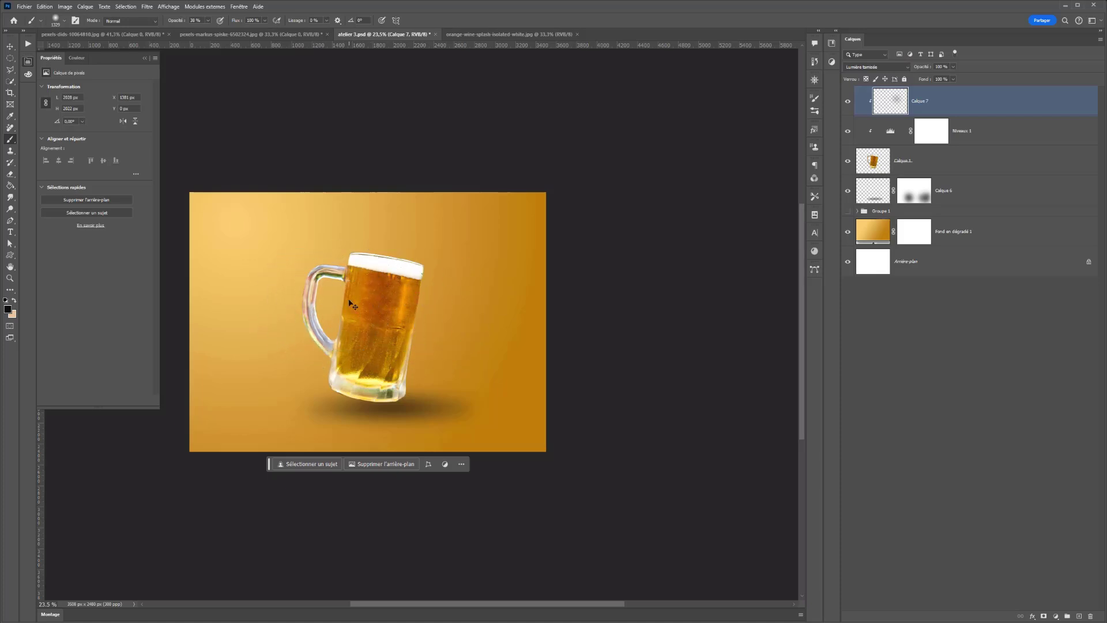
{"action": "key", "text": "x"}
{"action": "key", "text": "d"}
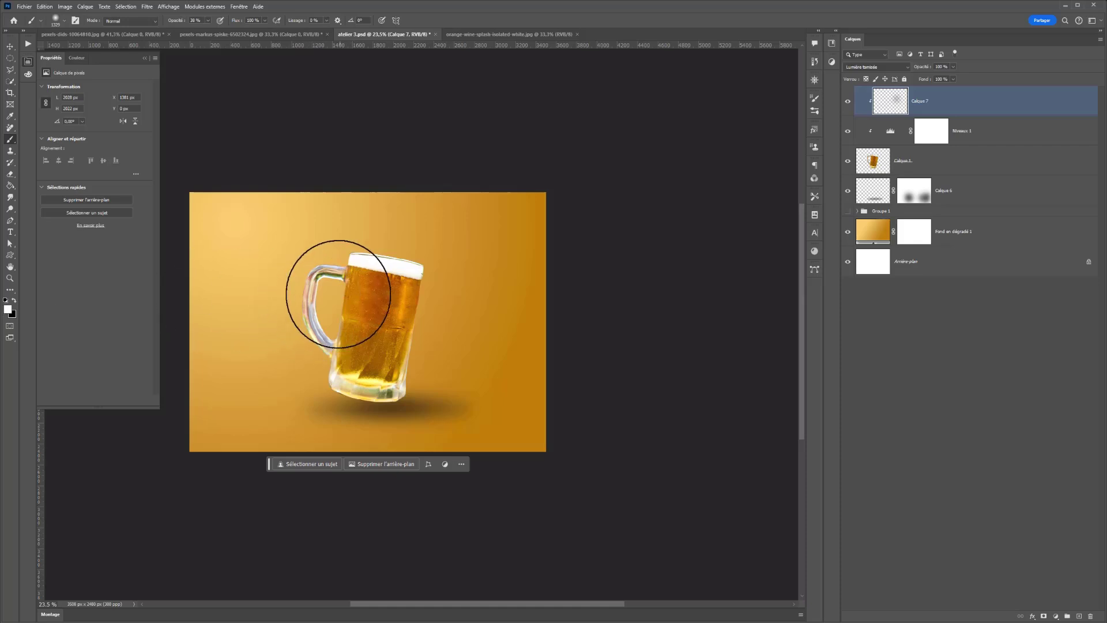
{"action": "left_click", "coordinate": [337, 293]}
{"action": "left_click", "coordinate": [323, 297]}
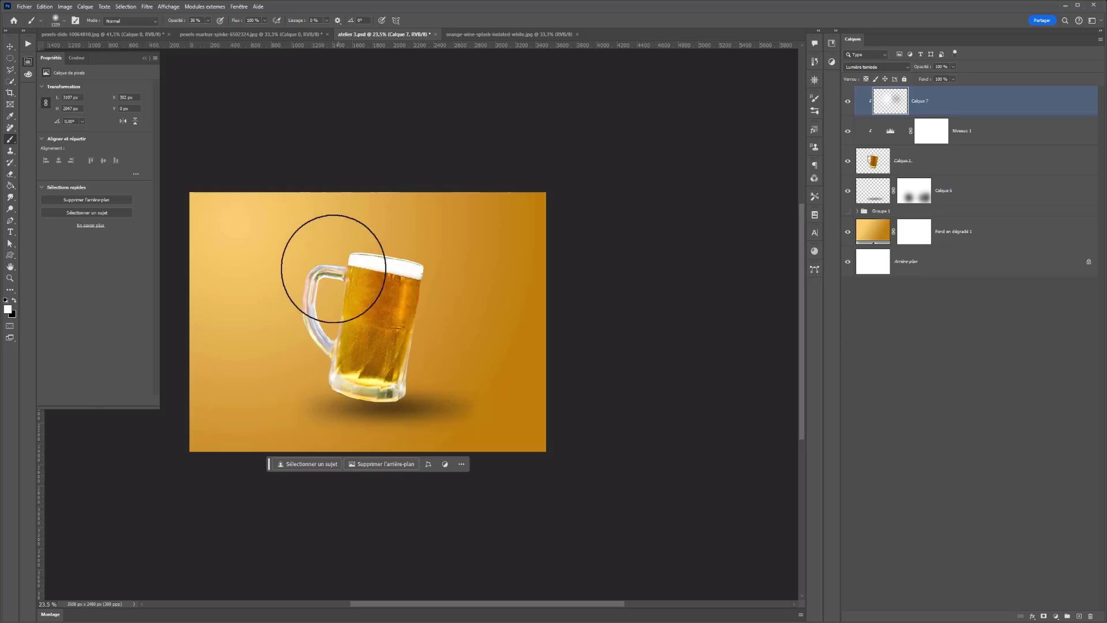
{"action": "left_click", "coordinate": [339, 313]}
Step: Darken the side of the mug opposite the handle with the large, soft black brush and save the document
{"action": "key", "text": "x"}
{"action": "left_click", "coordinate": [421, 314]}
{"action": "left_click", "coordinate": [426, 325]}
{"action": "left_click", "coordinate": [424, 353]}
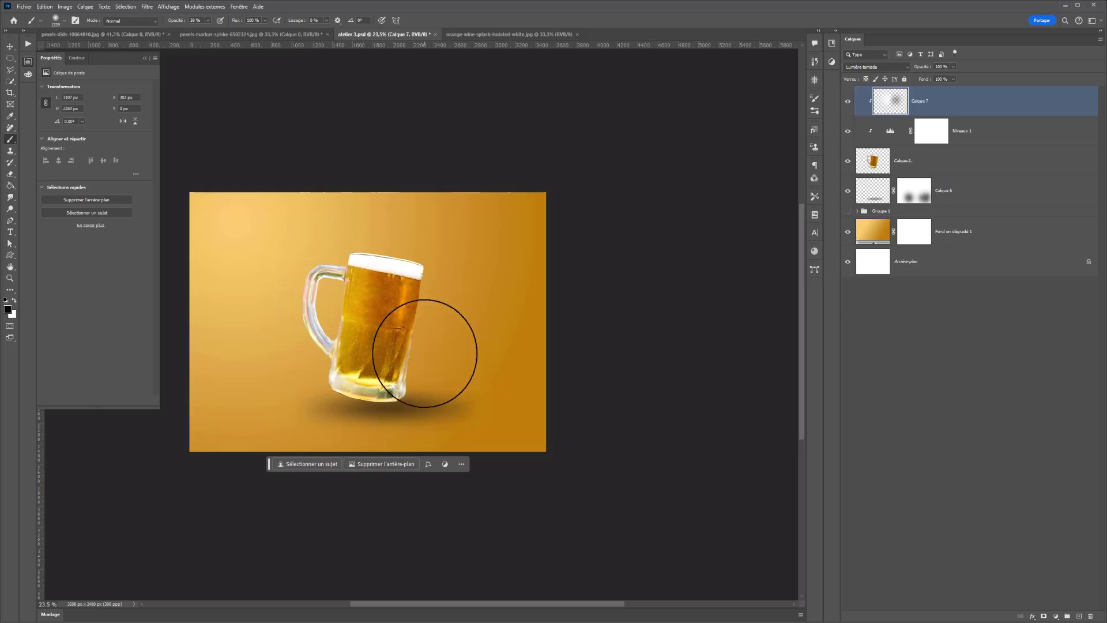
{"action": "left_click", "coordinate": [423, 353]}
{"action": "left_click", "coordinate": [429, 291]}
{"action": "key", "text": "ctrl+z"}
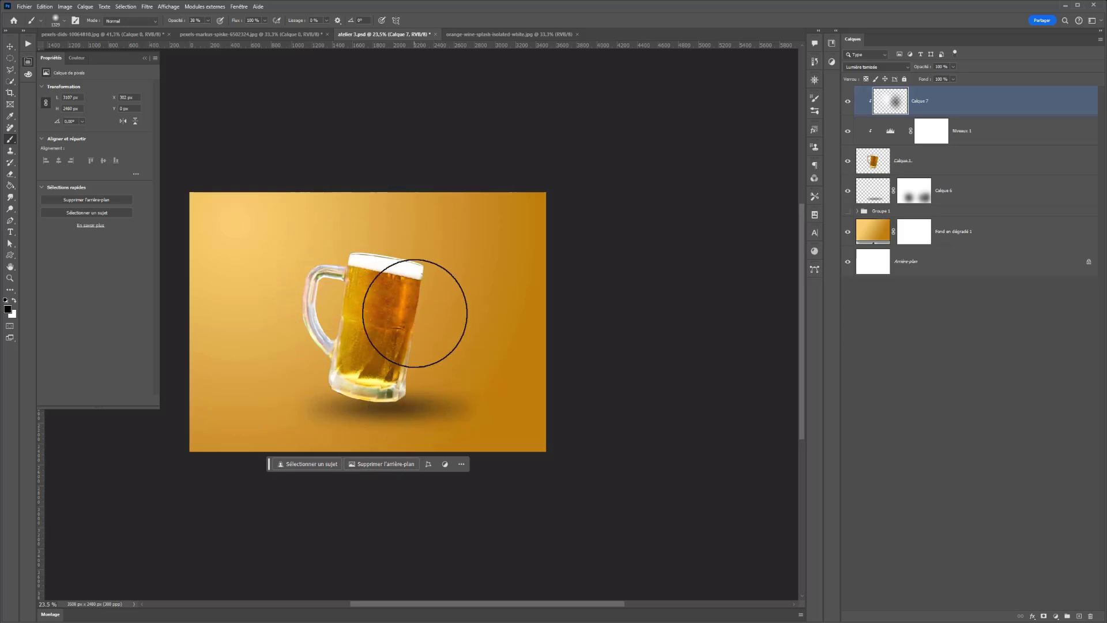
{"action": "left_click", "coordinate": [433, 288]}
{"action": "left_click", "coordinate": [431, 402]}
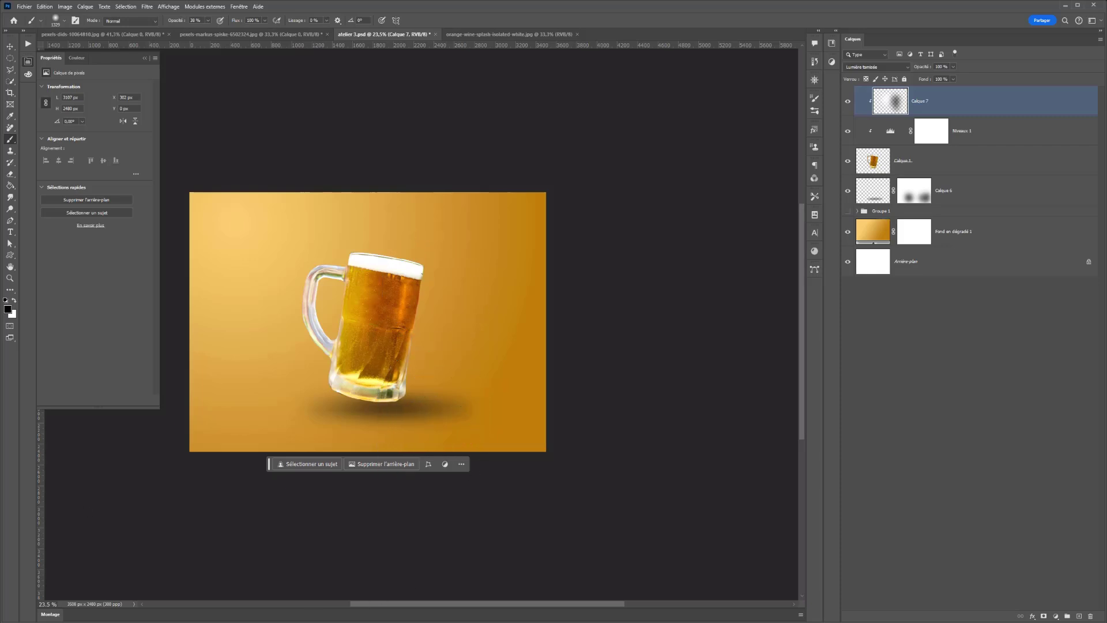
{"action": "key", "text": "ctrl+s"}
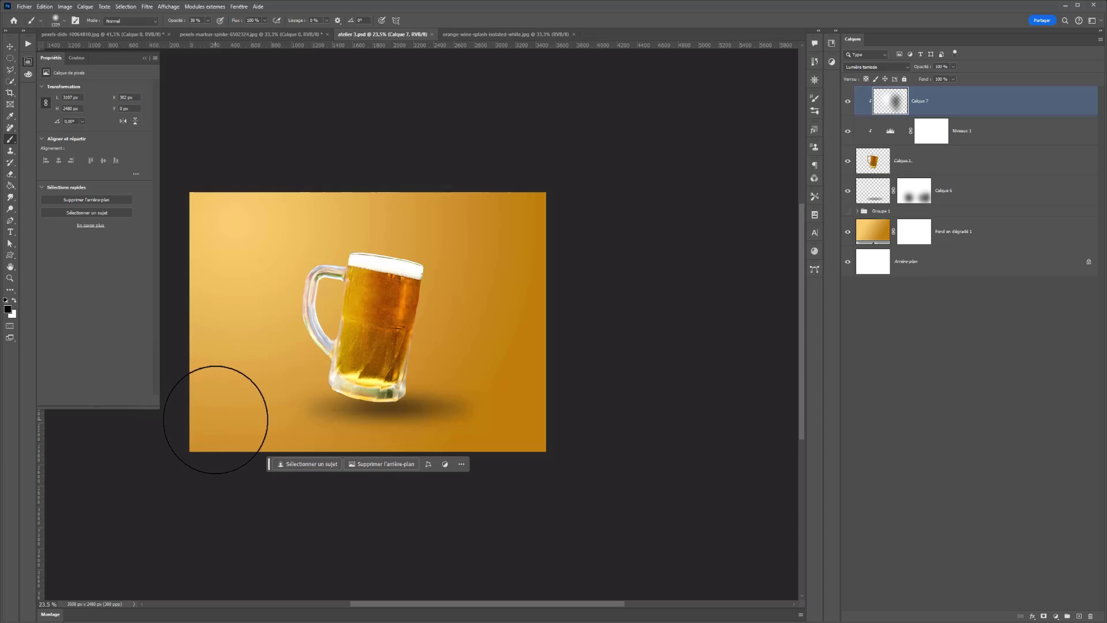
Step: Create a new layer directly above the gradient fill layer and set its blend mode to Lumière tamisée
{"action": "left_click", "coordinate": [954, 238]}
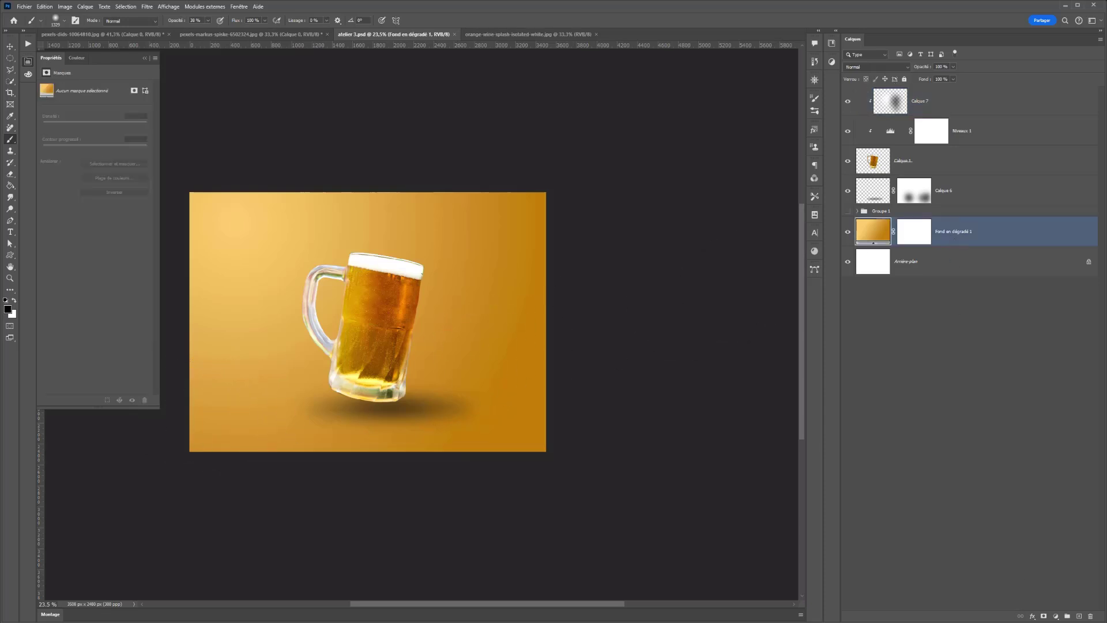
{"action": "left_click", "coordinate": [1079, 615]}
{"action": "left_click", "coordinate": [876, 67]}
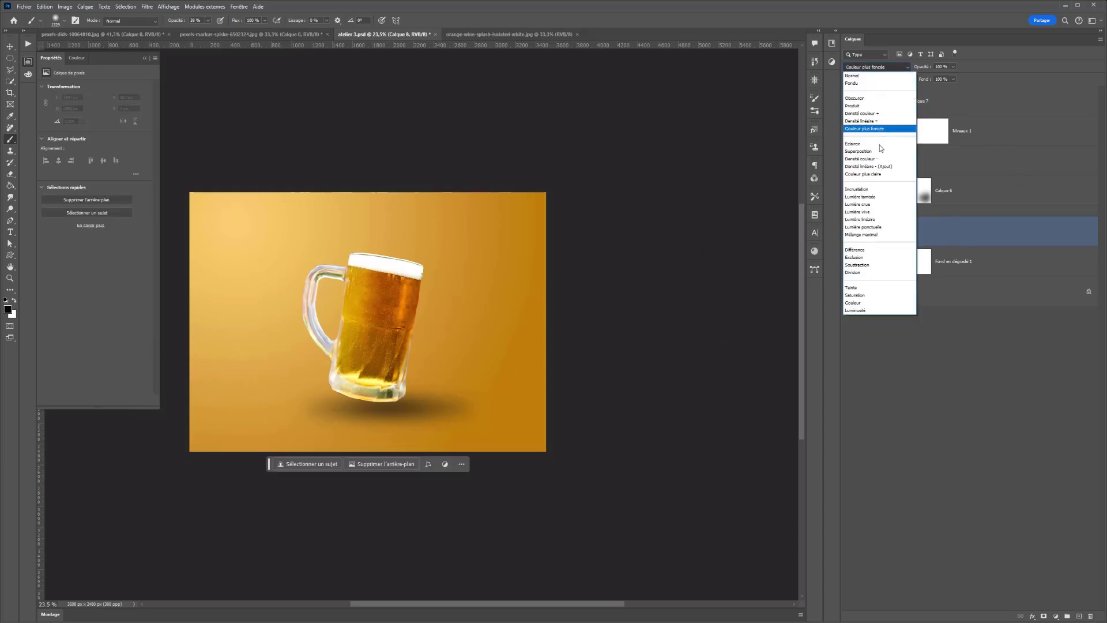
{"action": "left_click", "coordinate": [872, 196]}
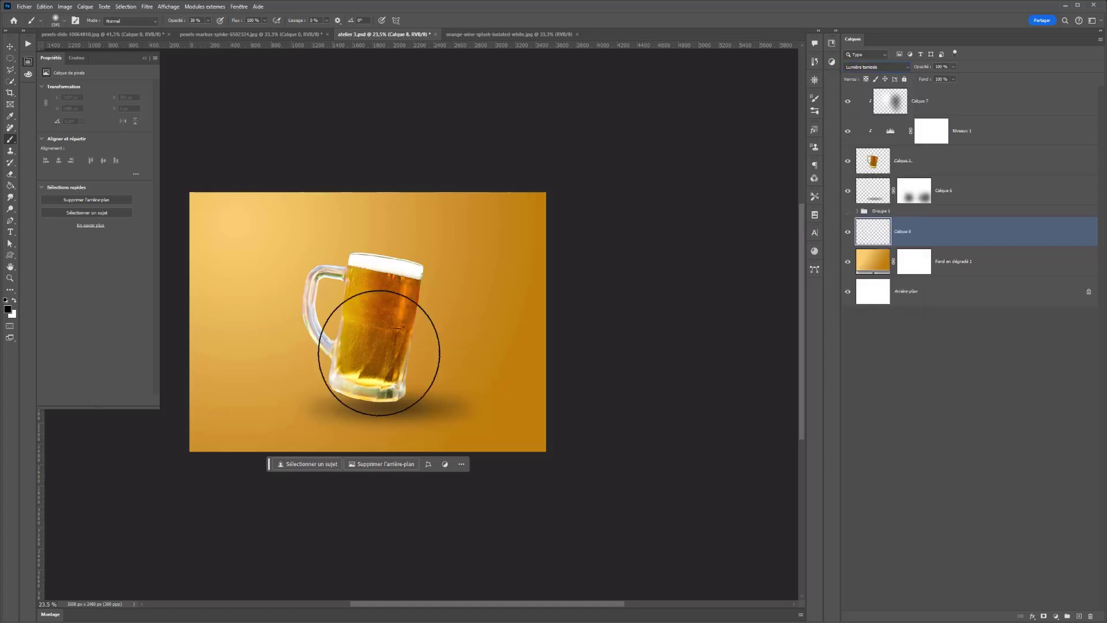
Step: Paint a soft white glow on the background behind the mug with an enlarged brush
{"action": "left_click_drag", "start_coordinate": [379, 353], "coordinate": [385, 354]}
{"action": "key", "text": "ctrl+z"}
{"action": "key", "text": "x"}
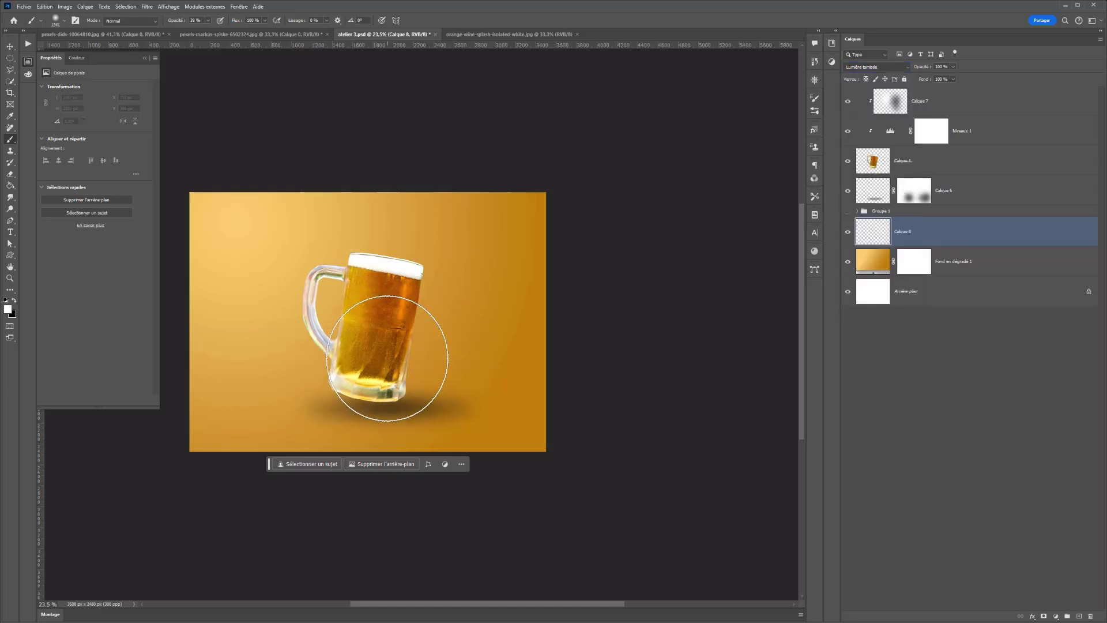
{"action": "left_click", "coordinate": [387, 359]}
{"action": "right_click", "coordinate": [410, 346], "text": "alt"}
{"action": "left_click", "coordinate": [384, 334]}
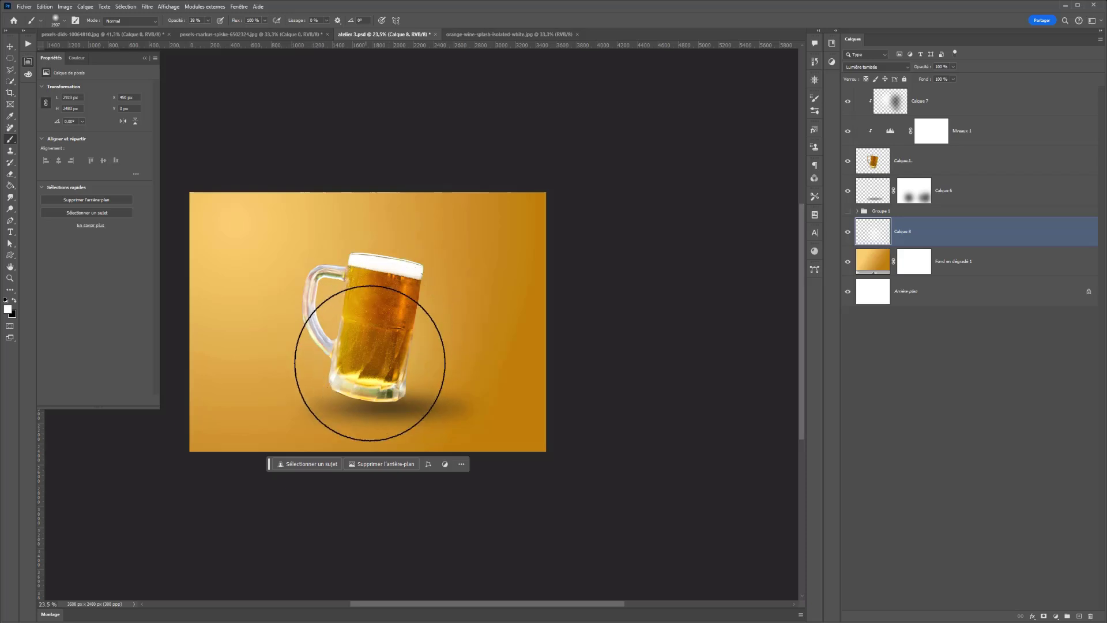
Step: Darken the background's lower-right corner and bottom edge with the large black brush, and compare the image with and without this layer
{"action": "key", "text": "x"}
{"action": "left_click", "coordinate": [514, 404]}
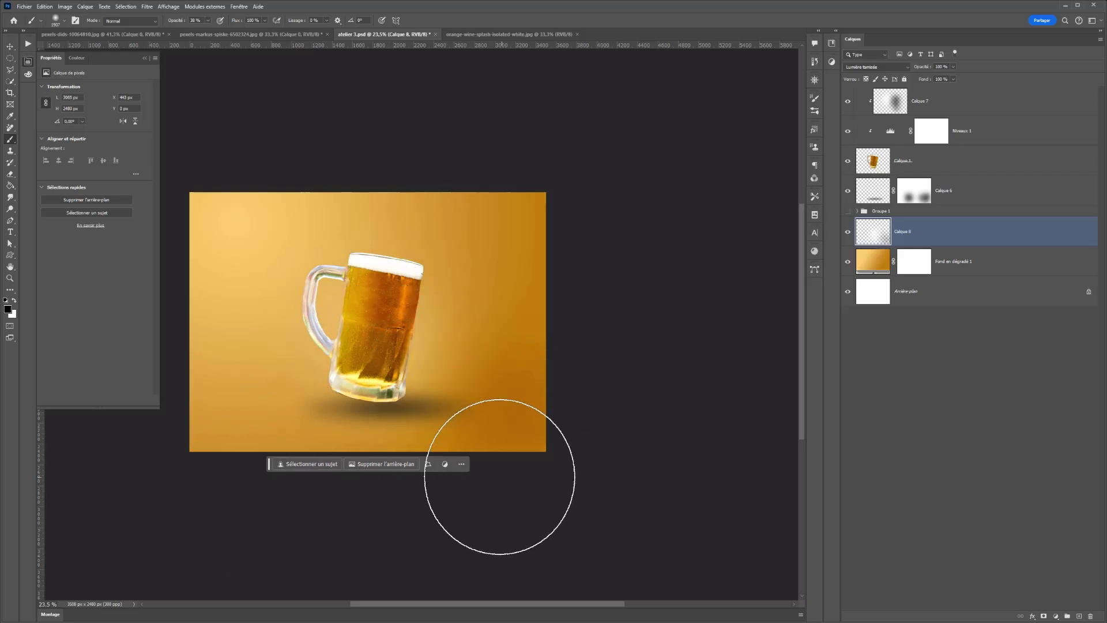
{"action": "mouse_move", "coordinate": [500, 476]}
{"action": "left_mouse_down"}
{"action": "mouse_move", "coordinate": [317, 494]}
{"action": "mouse_move", "coordinate": [45, 574]}
{"action": "left_mouse_up"}
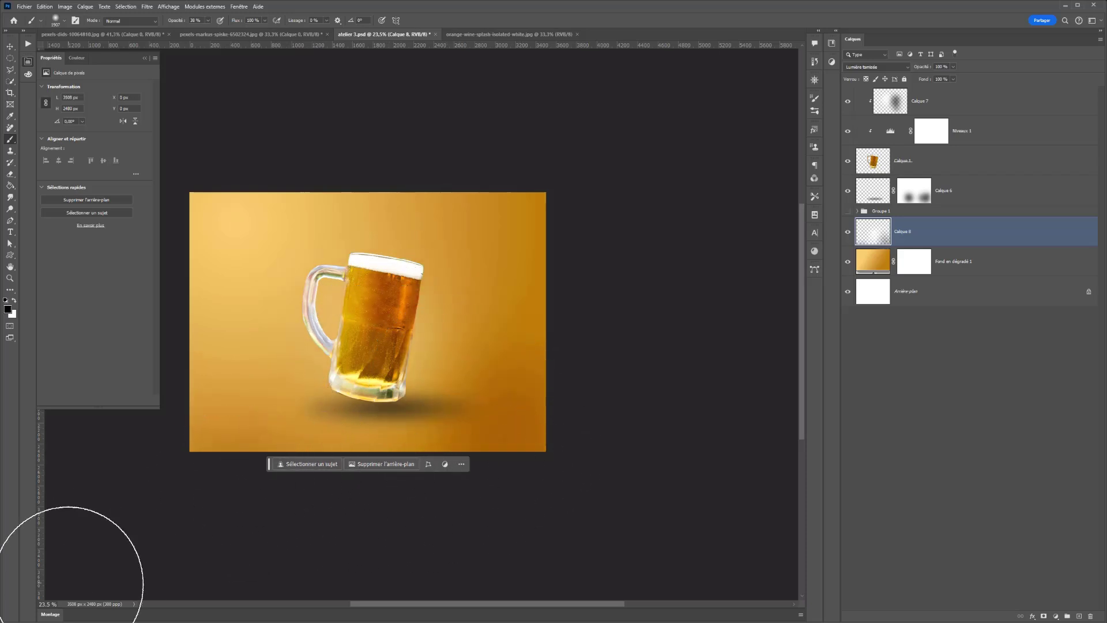
{"action": "left_click", "coordinate": [847, 232]}
{"action": "left_click", "coordinate": [848, 232]}
{"action": "left_click", "coordinate": [848, 232]}
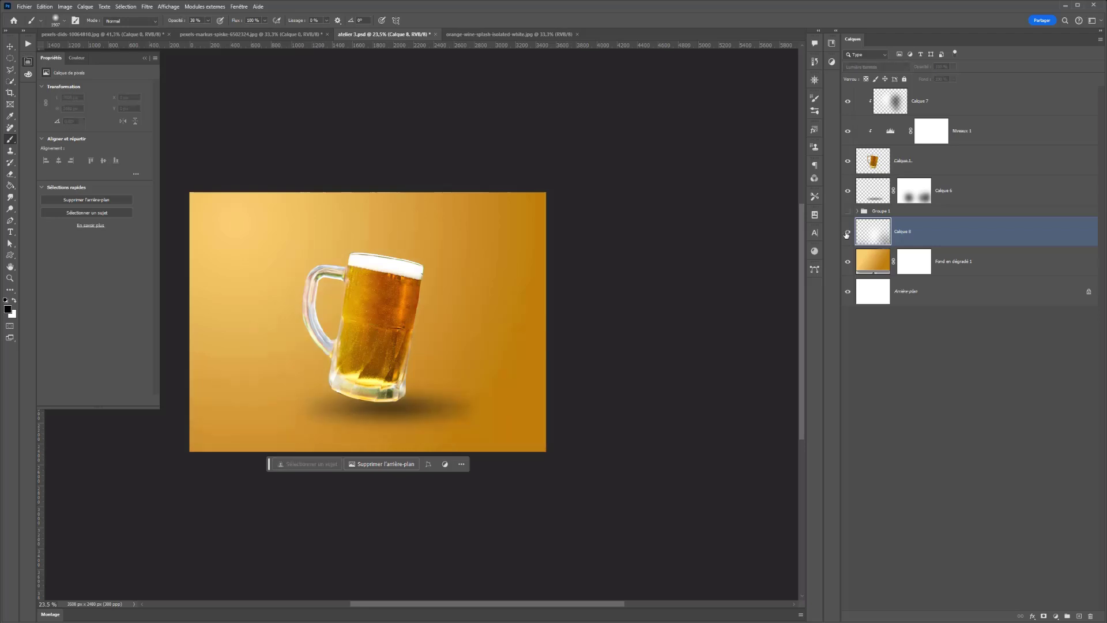
{"action": "left_click", "coordinate": [848, 232]}
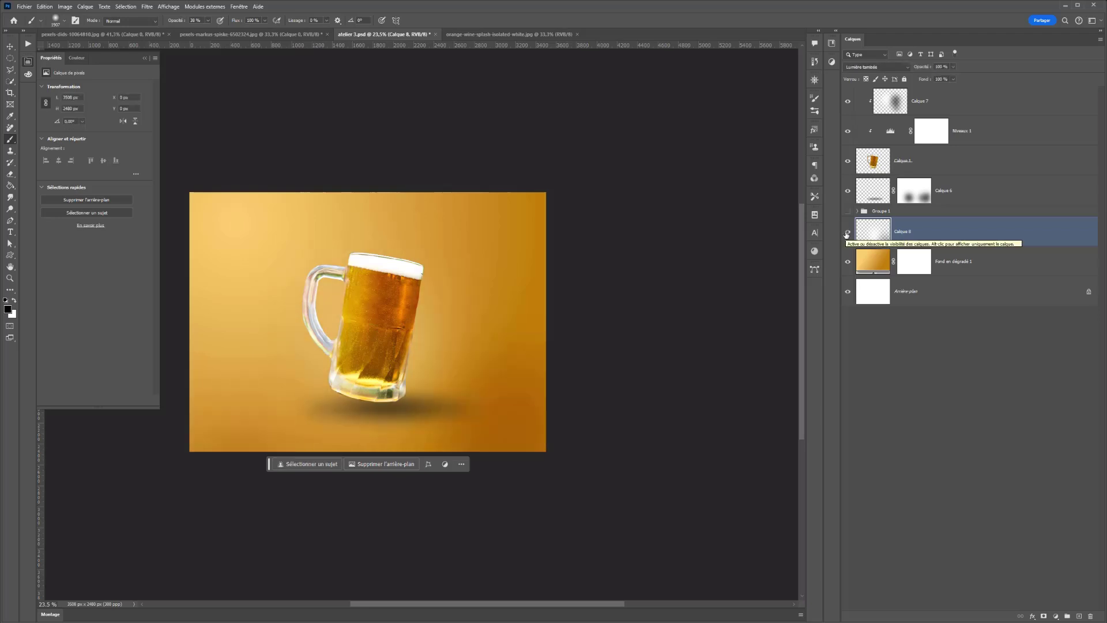
Step: Create a new layer above the mug's shading layer and draw a polygonal lasso selection from beyond the canvas's upper-left corner toward the mug
{"action": "left_click", "coordinate": [943, 99]}
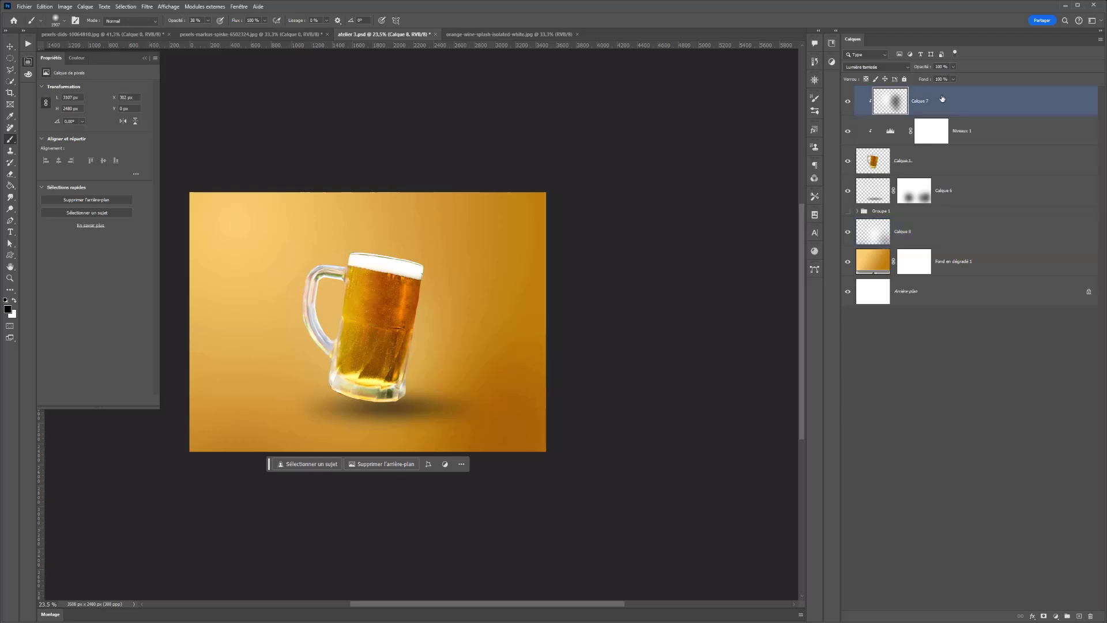
{"action": "left_click", "coordinate": [1077, 616]}
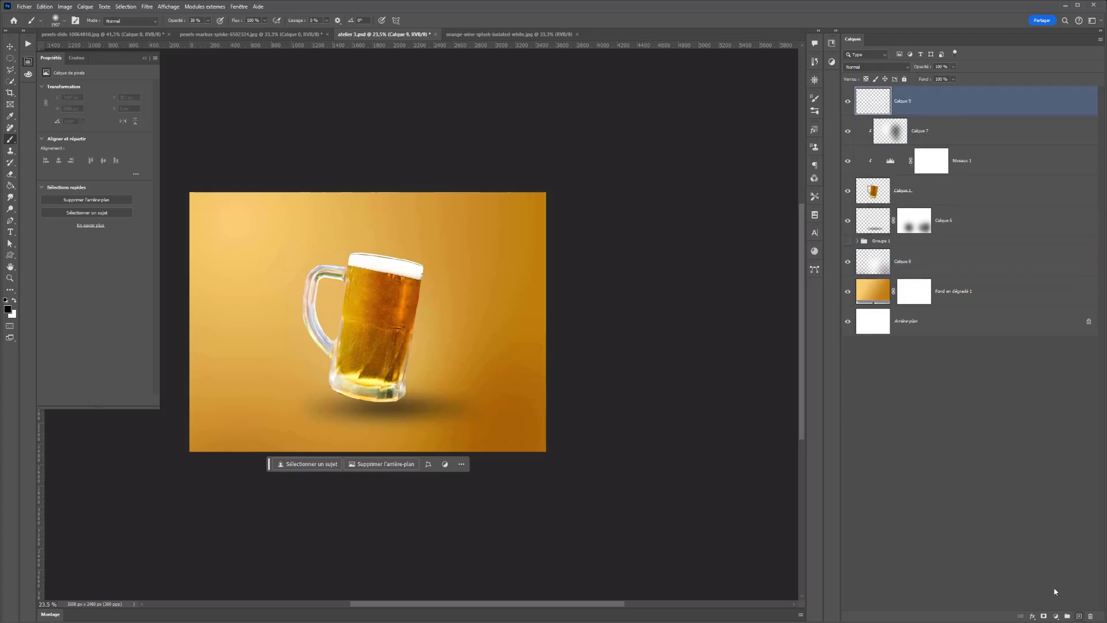
{"action": "left_click", "coordinate": [12, 70]}
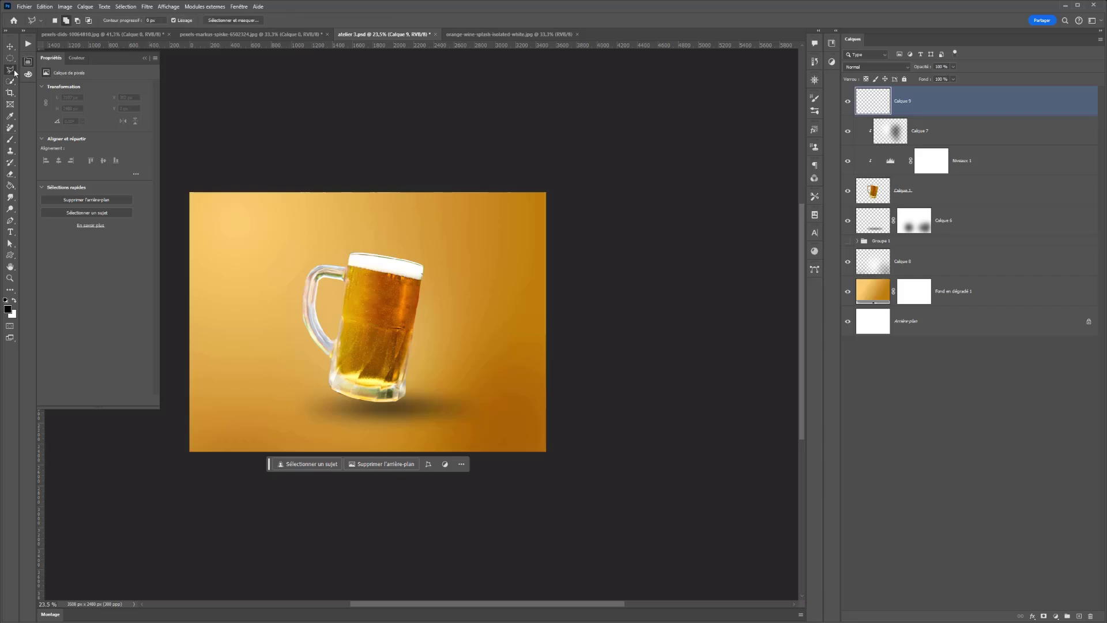
{"action": "left_click", "coordinate": [183, 168]}
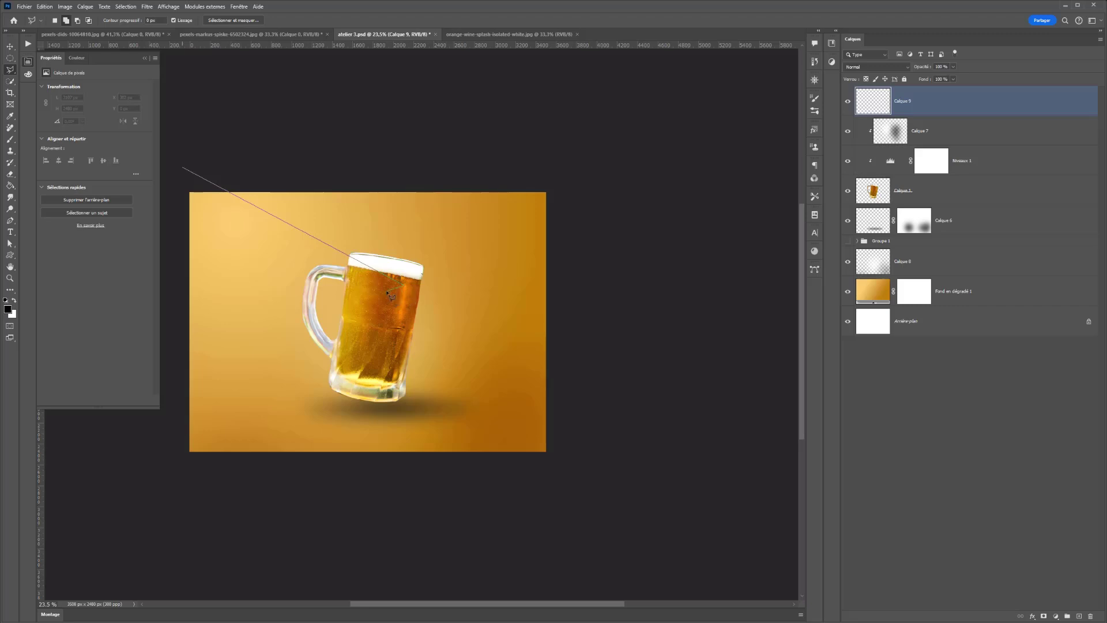
{"action": "double_click", "coordinate": [173, 186]}
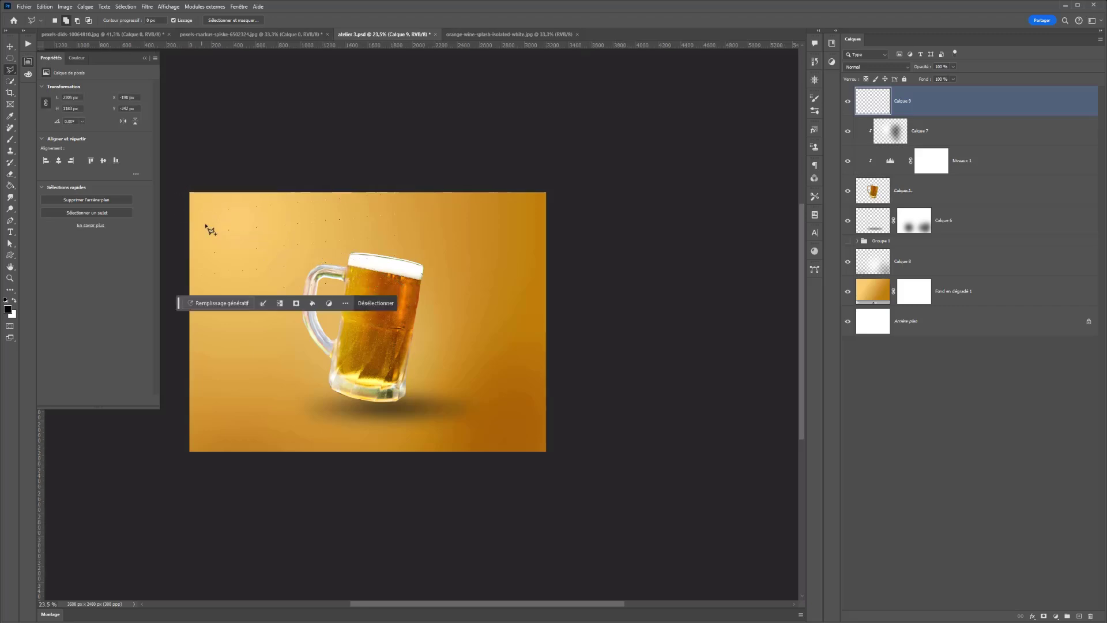
{"action": "scroll", "coordinate": [210, 231], "scroll_direction": "up", "scroll_amount": 1}
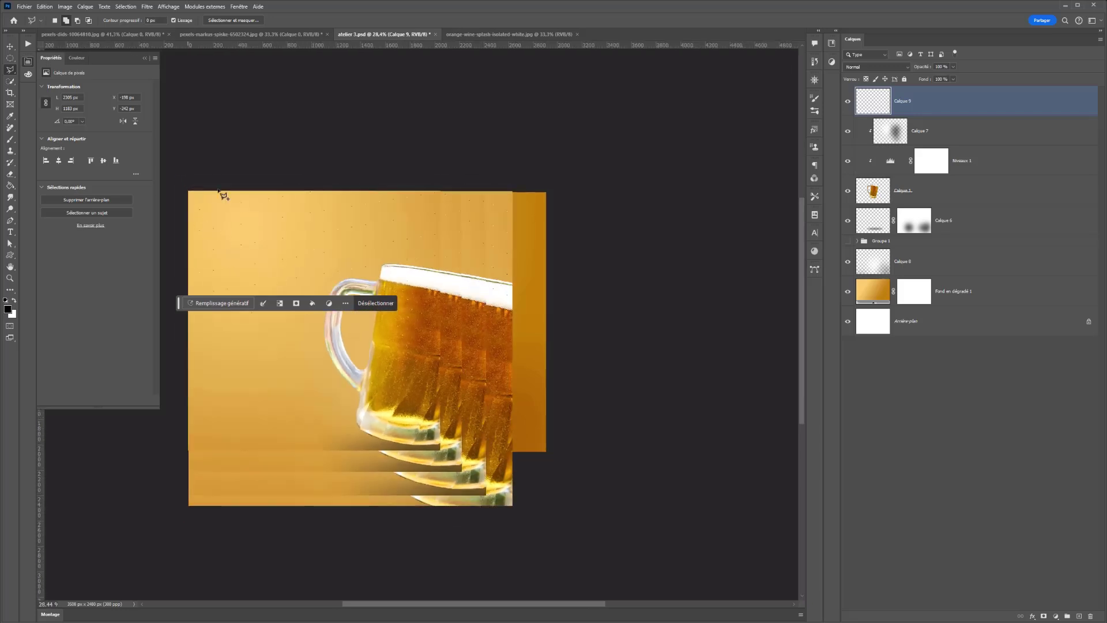
{"action": "left_click", "coordinate": [197, 211]}
{"action": "key", "text": "Escape"}
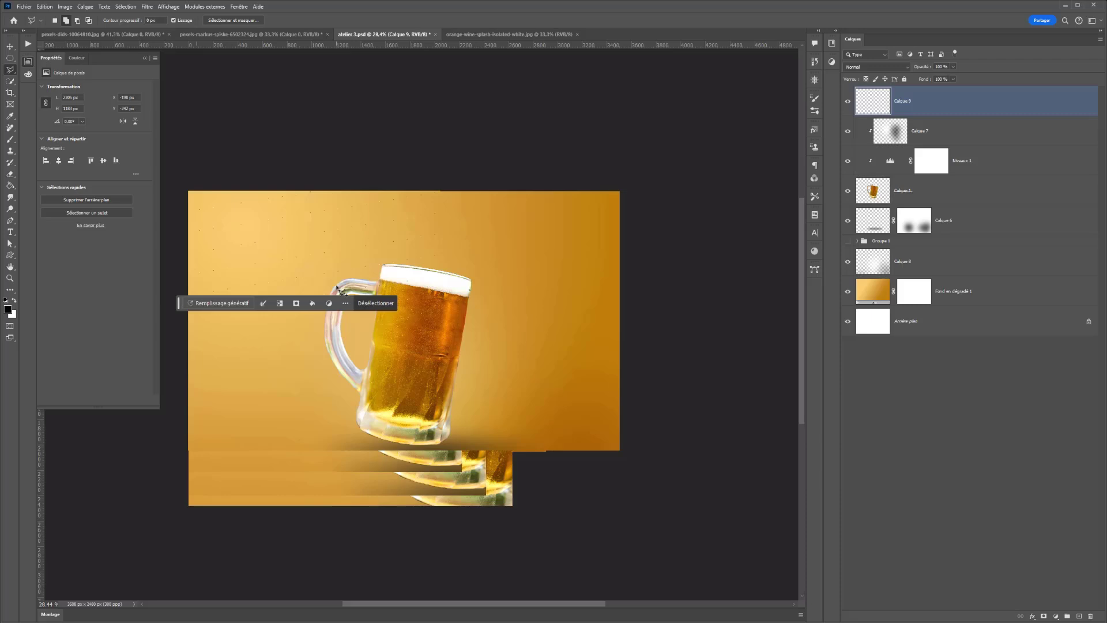
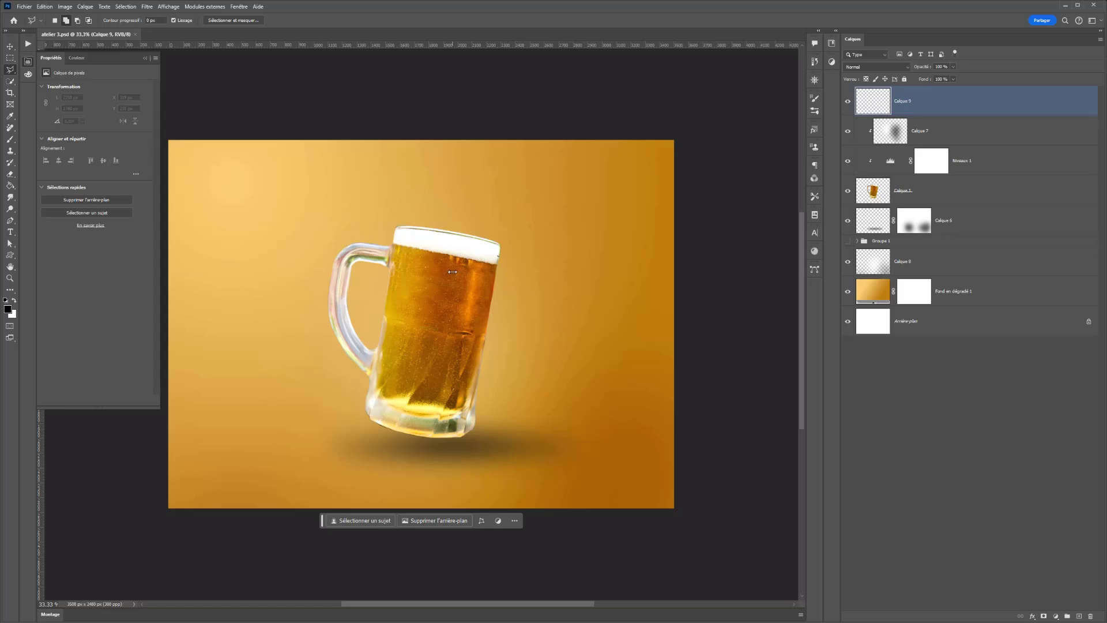
Step: Outline a wide light-ray selection from the canvas's upper-left corner to the middle of the beer mug with the Polygonal Lasso
{"action": "left_click", "coordinate": [165, 127]}
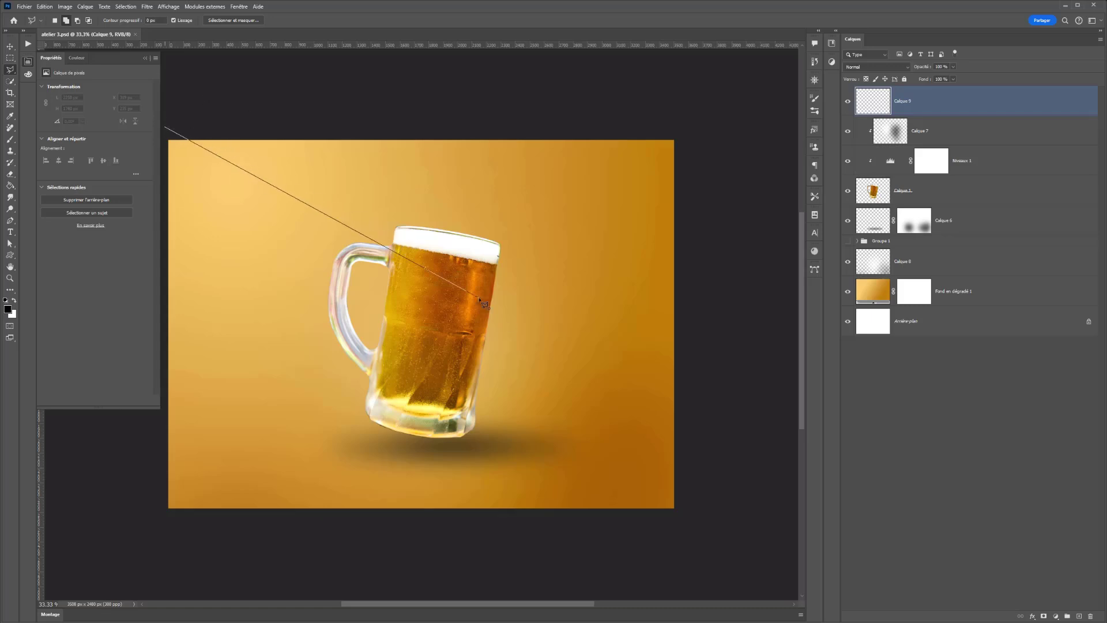
{"action": "left_click", "coordinate": [462, 282]}
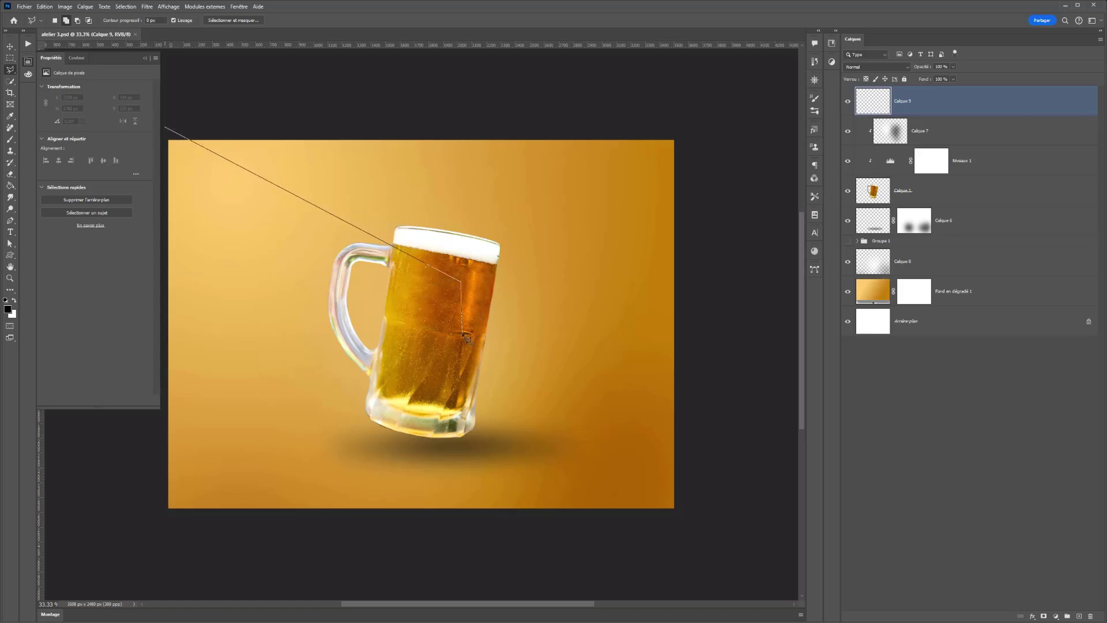
{"action": "left_click", "coordinate": [462, 331]}
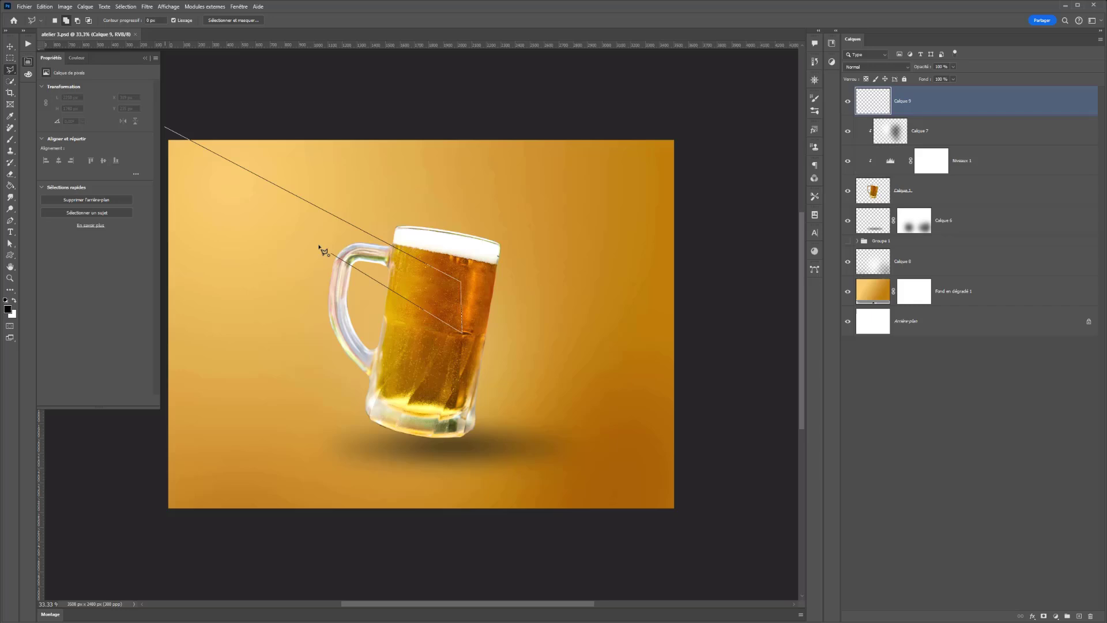
{"action": "left_click", "coordinate": [167, 137]}
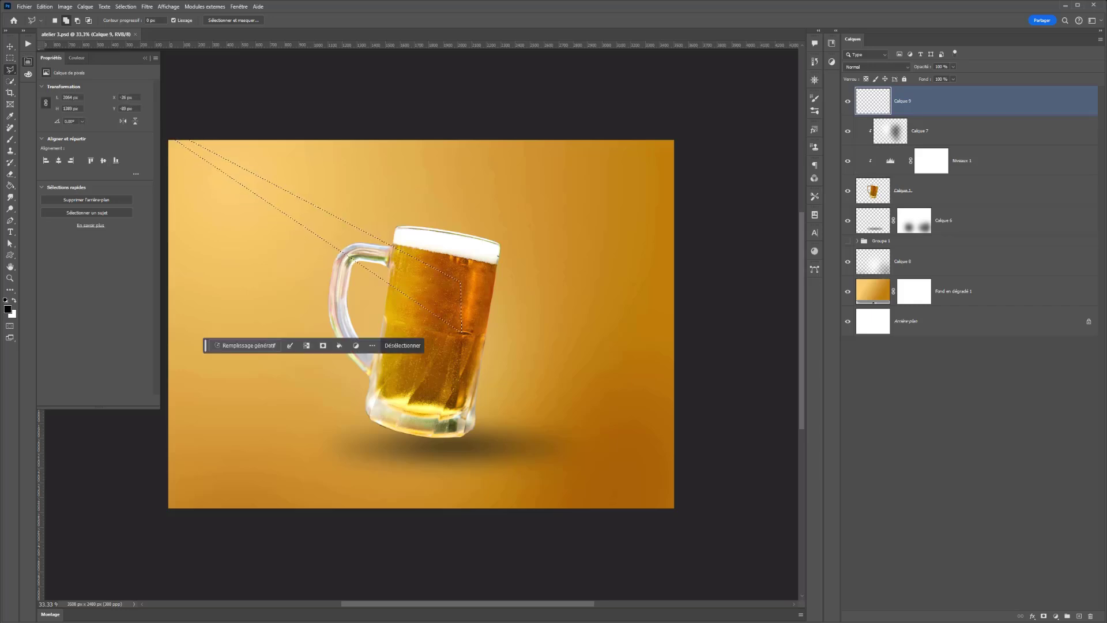
{"action": "key", "text": "ctrl+d"}
{"action": "key", "text": "ctrl+z"}
Step: Add narrower ray-shaped selections below and above the first one, all fanning out from the canvas's upper-left corner toward the mug
{"action": "left_click", "coordinate": [166, 144]}
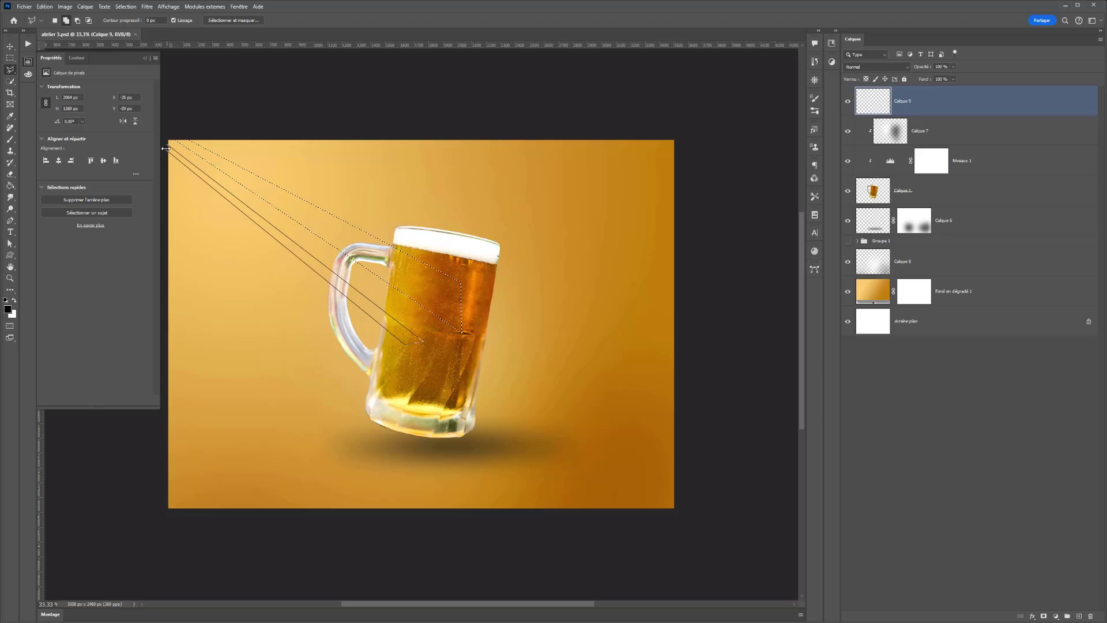
{"action": "left_click", "coordinate": [167, 148]}
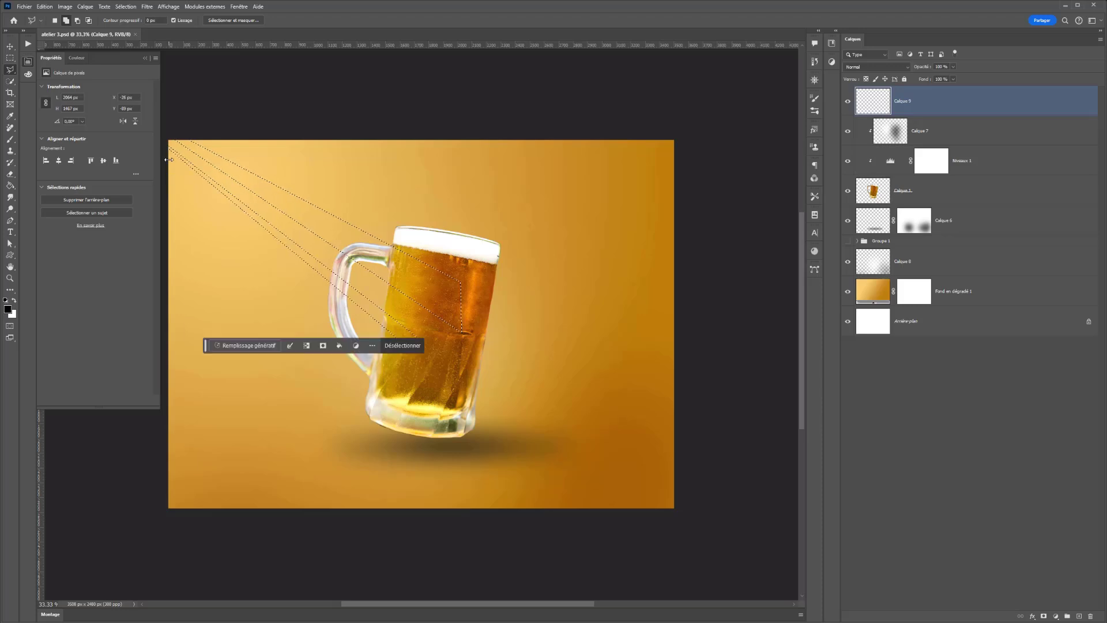
{"action": "left_click", "coordinate": [167, 160]}
{"action": "left_click", "coordinate": [368, 336]}
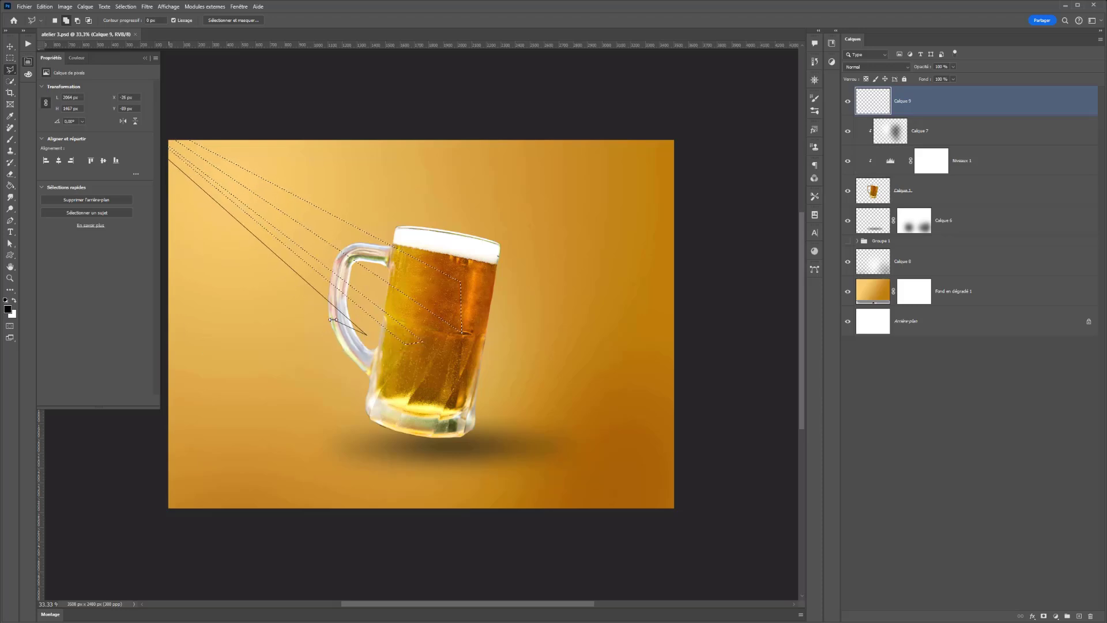
{"action": "double_click", "coordinate": [161, 178]}
{"action": "left_click", "coordinate": [211, 140]}
{"action": "left_click", "coordinate": [215, 138]}
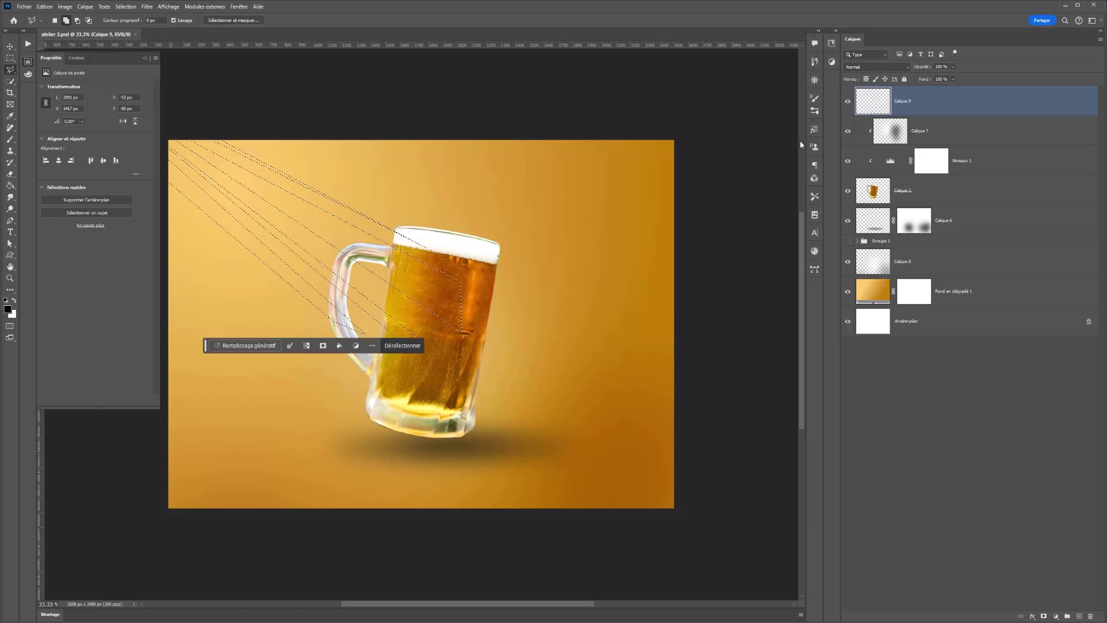
Step: Paint the ray selections solid white with the Brush at 100% opacity on Calque 9, and deselect
{"action": "left_click", "coordinate": [10, 140]}
{"action": "key", "text": "x"}
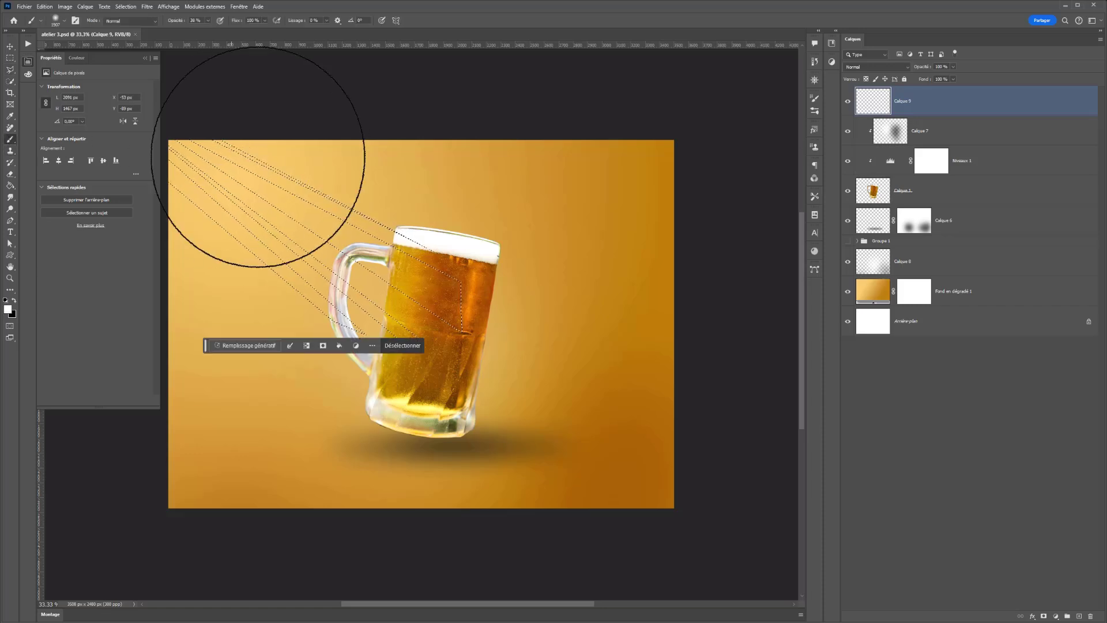
{"action": "left_click_drag", "start_coordinate": [199, 142], "coordinate": [573, 408]}
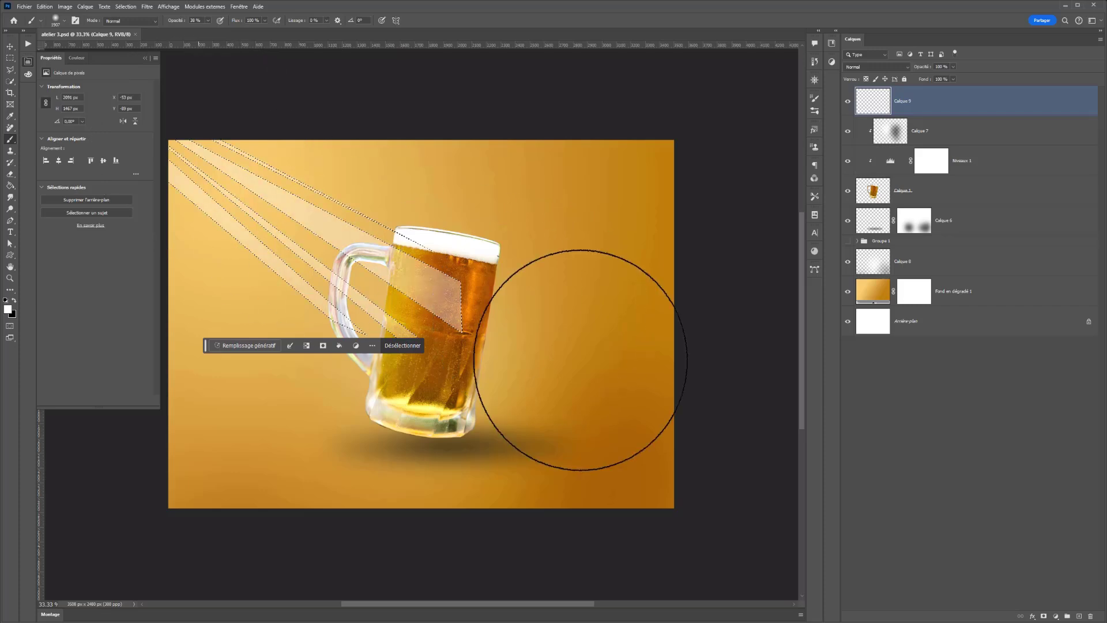
{"action": "left_click", "coordinate": [208, 20]}
{"action": "mouse_move", "coordinate": [168, 169]}
{"action": "left_mouse_down"}
{"action": "mouse_move", "coordinate": [450, 299]}
{"action": "mouse_move", "coordinate": [118, 184]}
{"action": "mouse_move", "coordinate": [501, 296]}
{"action": "left_mouse_up"}
{"action": "key", "text": "ctrl+d"}
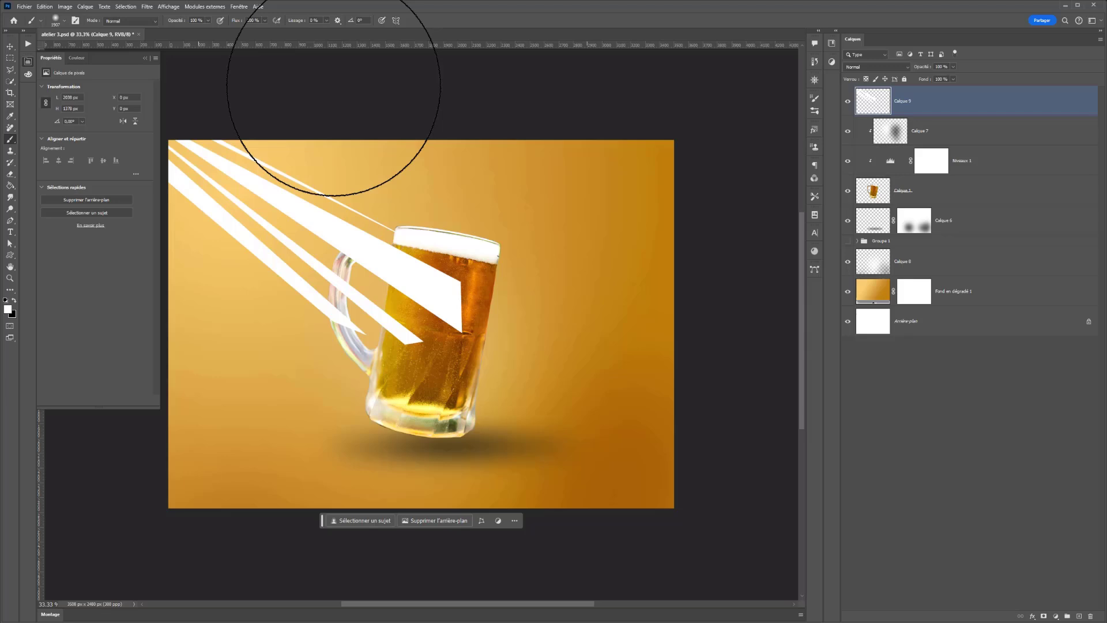
Step: Soften the white rays on Calque 9 with a Gaussian Blur of 107.1 pixels
{"action": "left_click", "coordinate": [146, 6]}
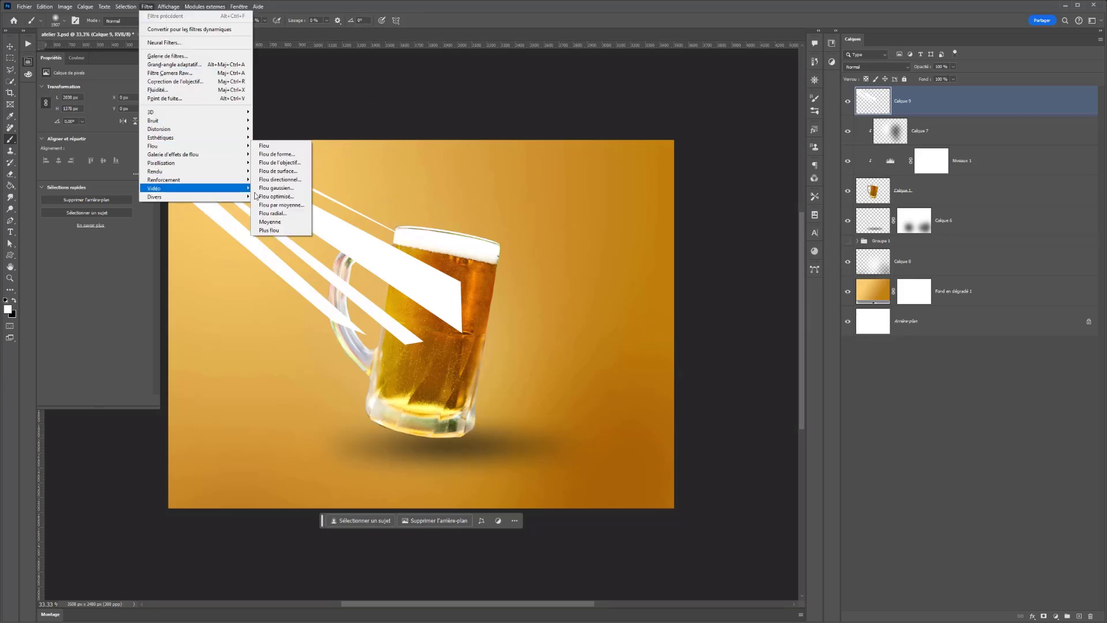
{"action": "left_click", "coordinate": [287, 193]}
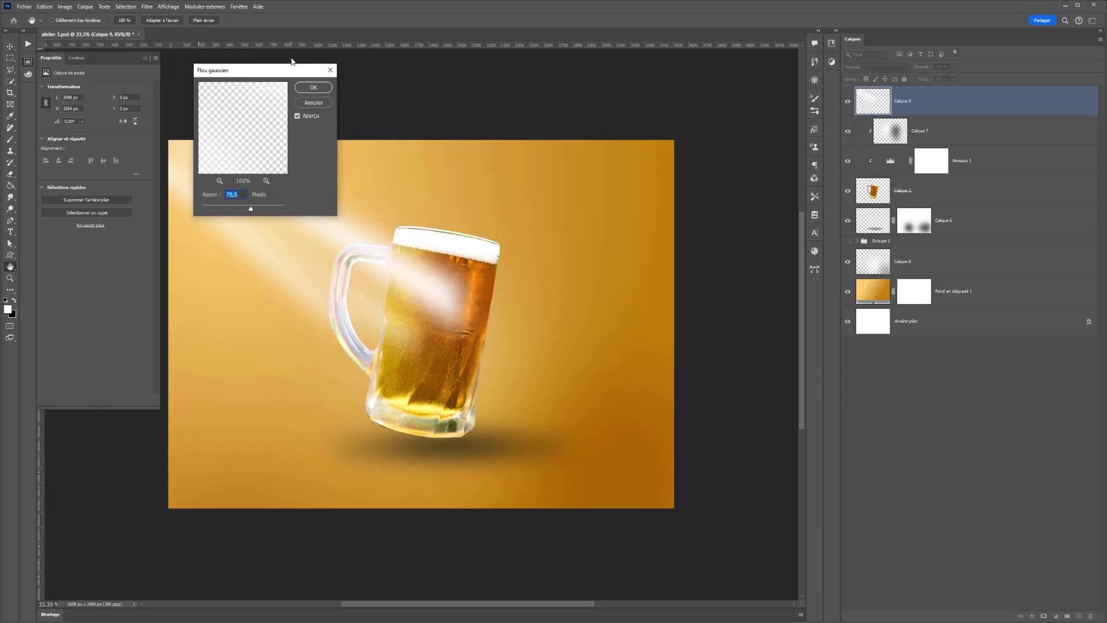
{"action": "left_click_drag", "start_coordinate": [264, 72], "coordinate": [648, 81]}
{"action": "left_click_drag", "start_coordinate": [641, 221], "coordinate": [649, 218]}
{"action": "mouse_move", "coordinate": [622, 218]}
{"action": "left_mouse_down"}
{"action": "mouse_move", "coordinate": [600, 219]}
{"action": "mouse_move", "coordinate": [639, 218]}
{"action": "left_mouse_up"}
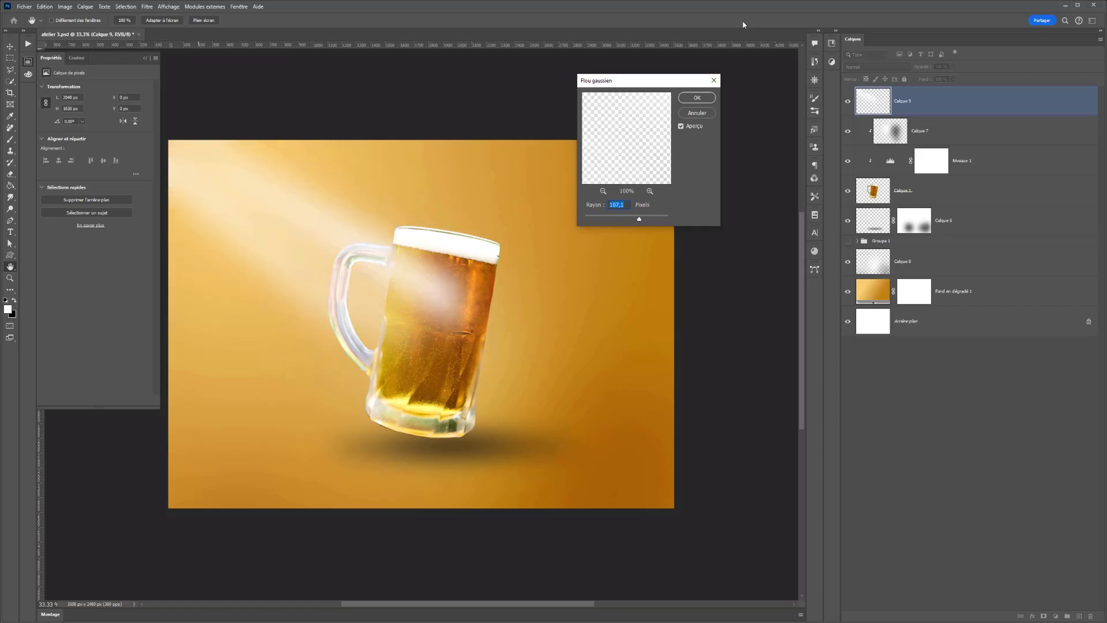
{"action": "left_click", "coordinate": [703, 104]}
Step: Erase the blurred light covering the beer inside the mug with a large soft Eraser
{"action": "key", "text": "b"}
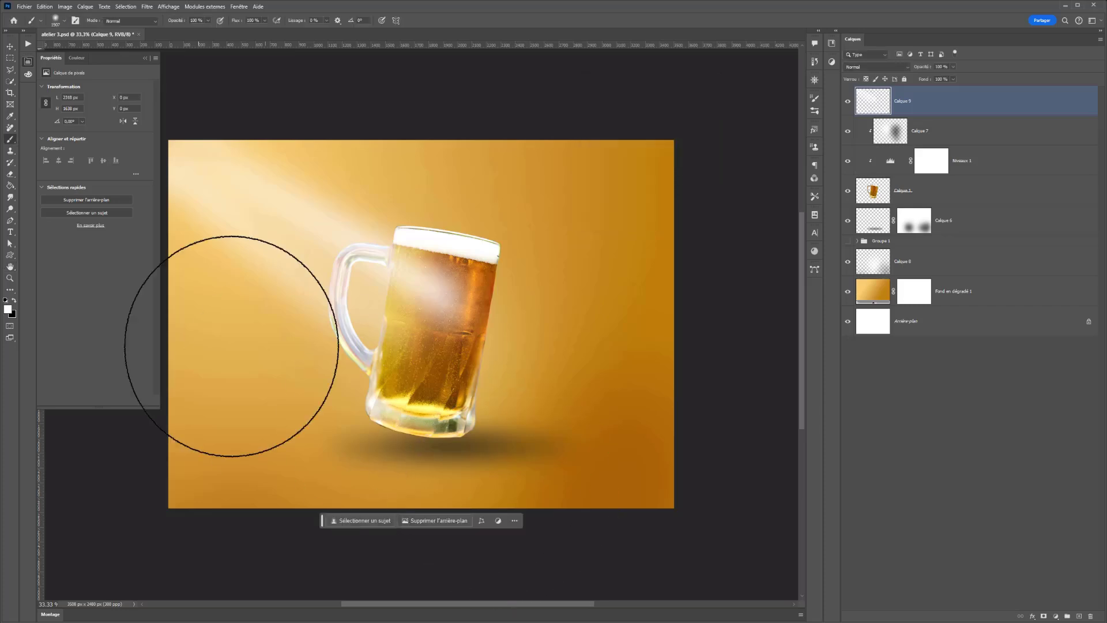
{"action": "left_click", "coordinate": [9, 174]}
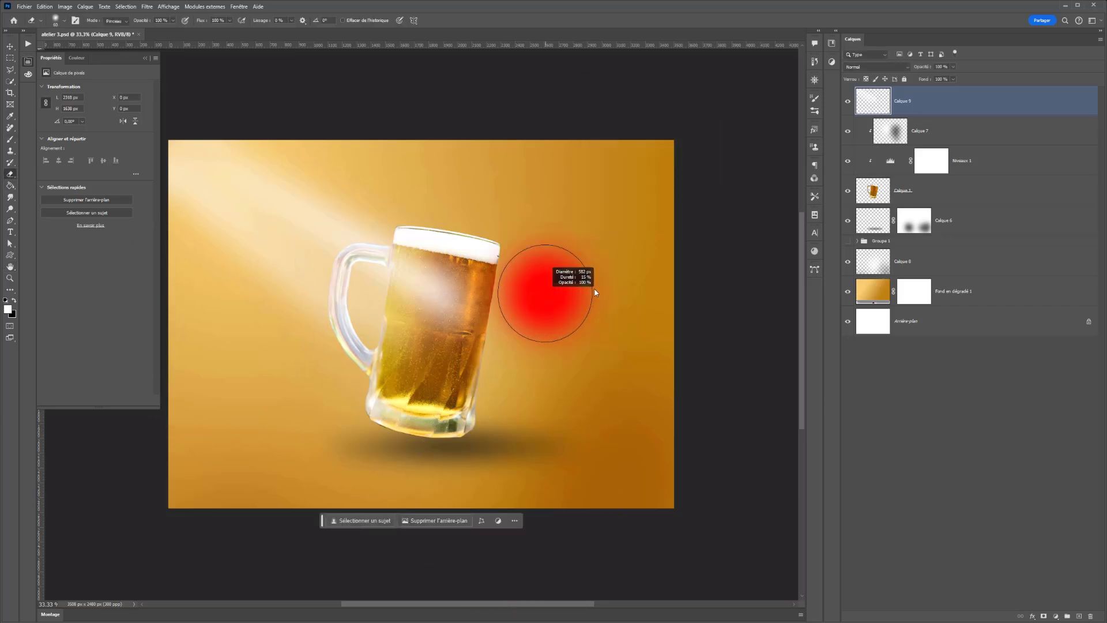
{"action": "mouse_move", "coordinate": [460, 287]}
{"action": "left_mouse_down"}
{"action": "mouse_move", "coordinate": [447, 334]}
{"action": "mouse_move", "coordinate": [441, 291]}
{"action": "left_mouse_up"}
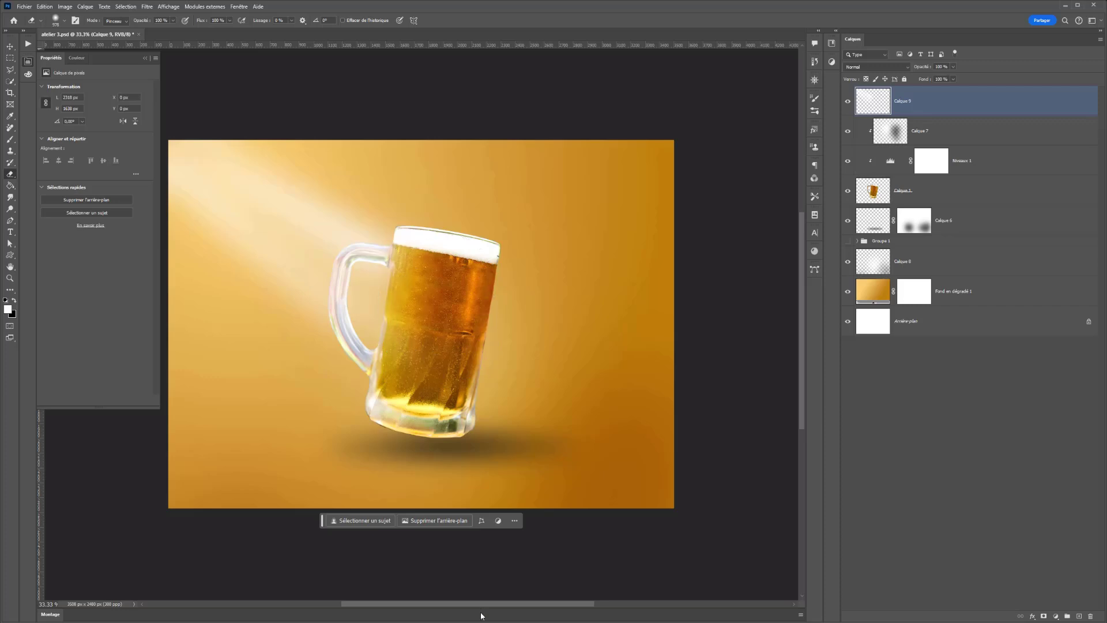
Step: Create a new layer above Calque 9 and outline two ray selections, one wide and one narrow, from the upper-left canvas corner to the mug
{"action": "left_click", "coordinate": [1079, 616]}
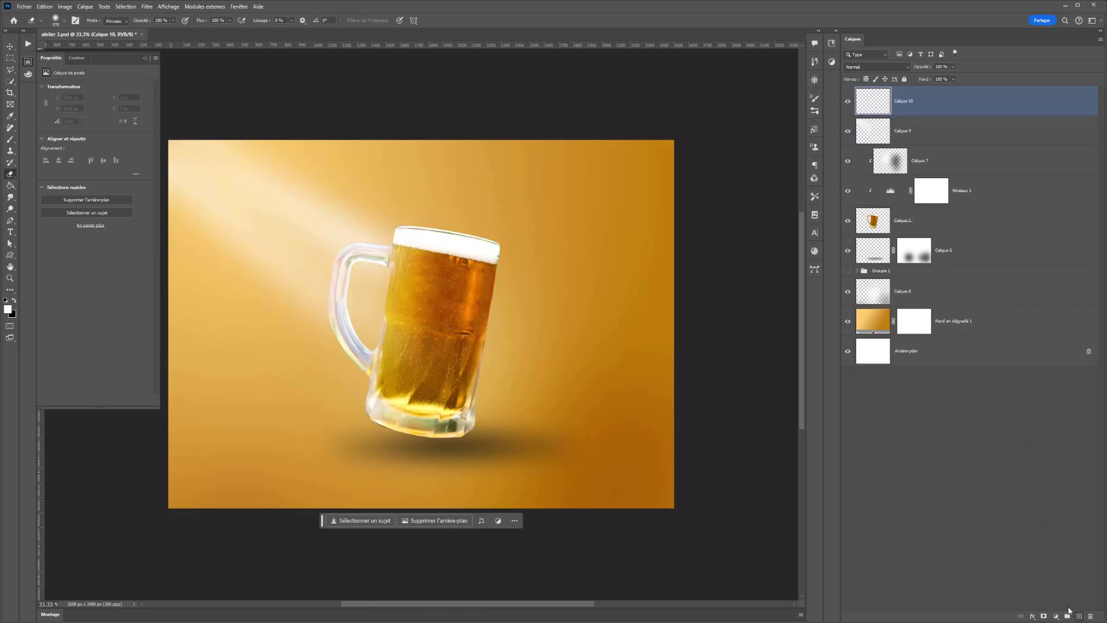
{"action": "left_click", "coordinate": [9, 69]}
{"action": "left_click", "coordinate": [167, 124]}
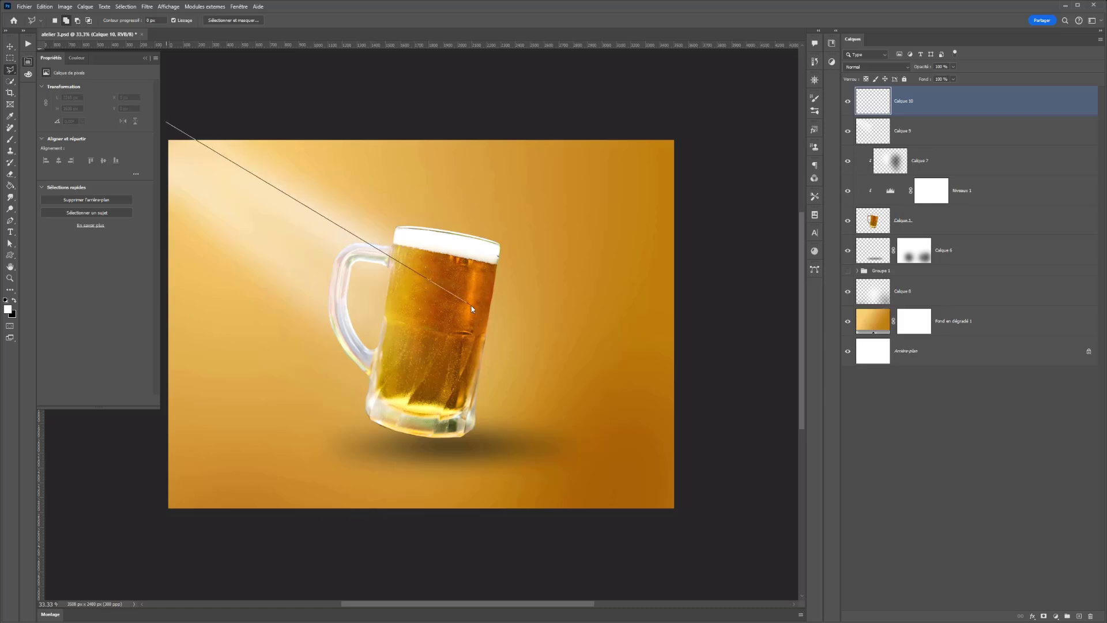
{"action": "left_click", "coordinate": [470, 303]}
{"action": "left_click", "coordinate": [409, 304]}
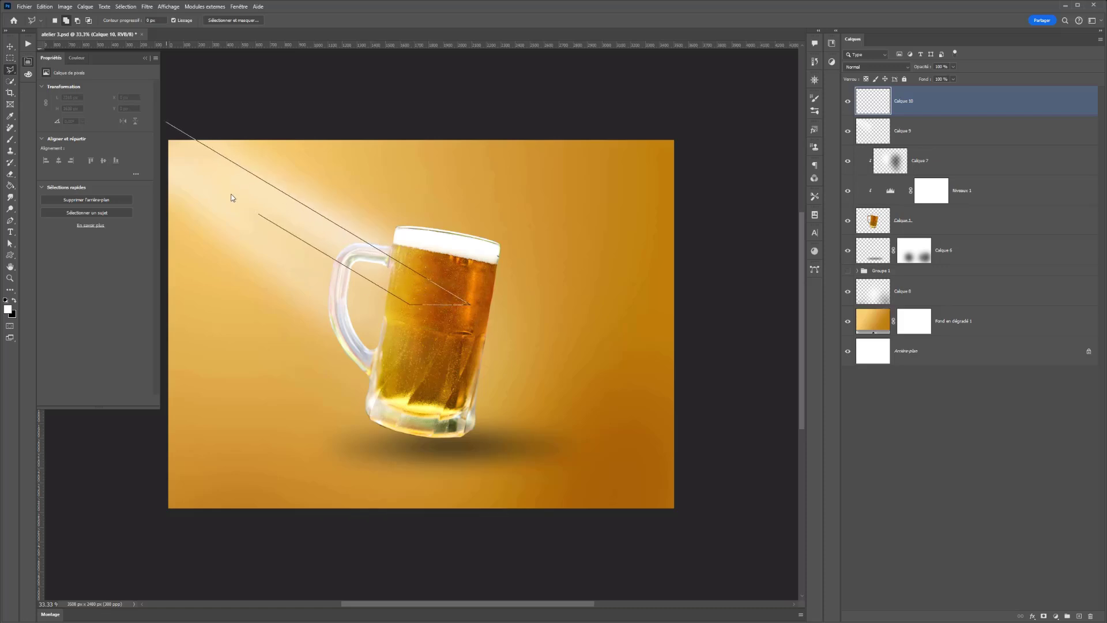
{"action": "left_click", "coordinate": [165, 131]}
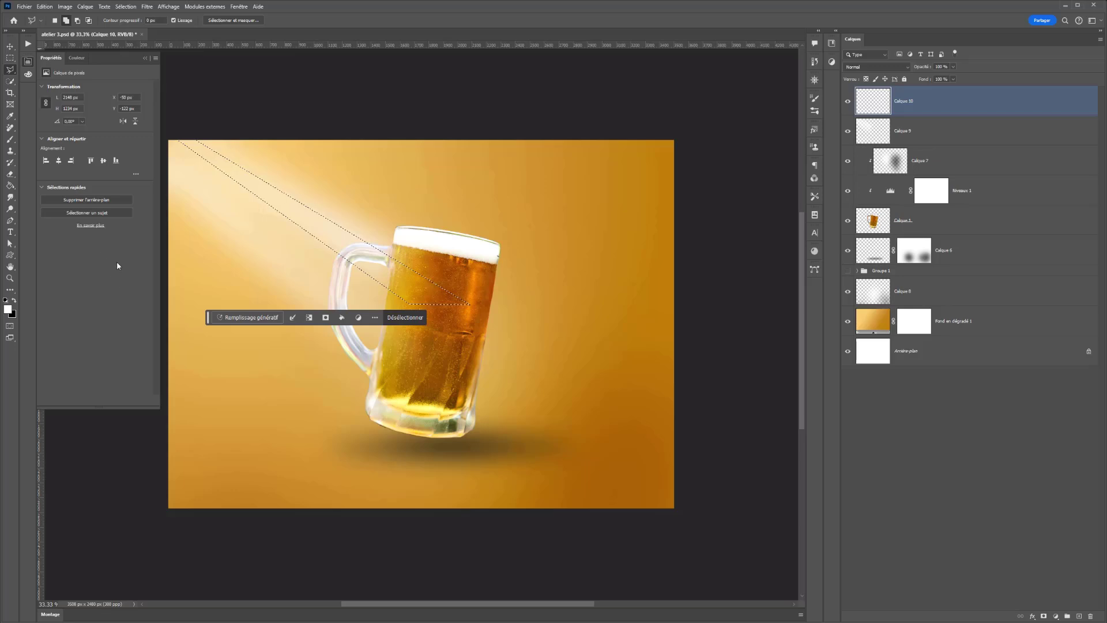
{"action": "left_click", "coordinate": [168, 140]}
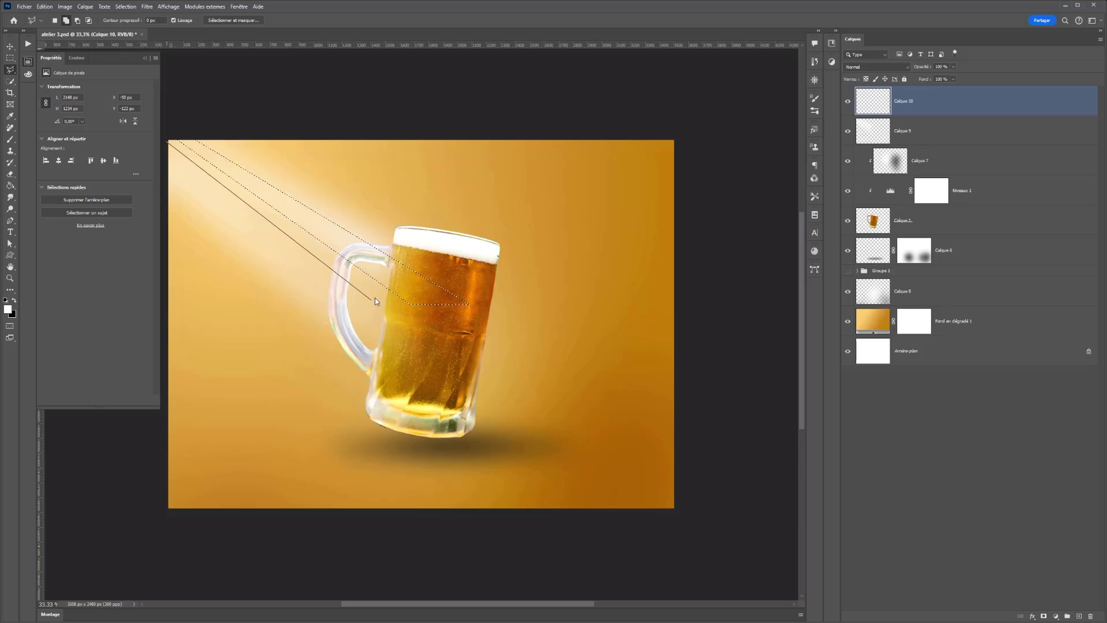
{"action": "left_click", "coordinate": [391, 303]}
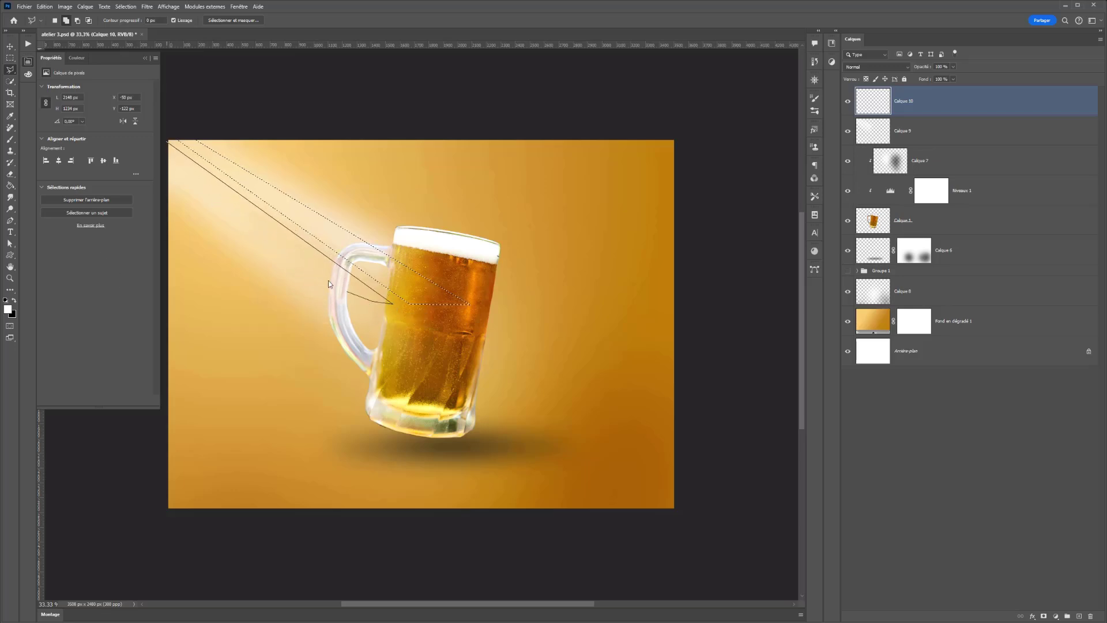
{"action": "left_click", "coordinate": [169, 142]}
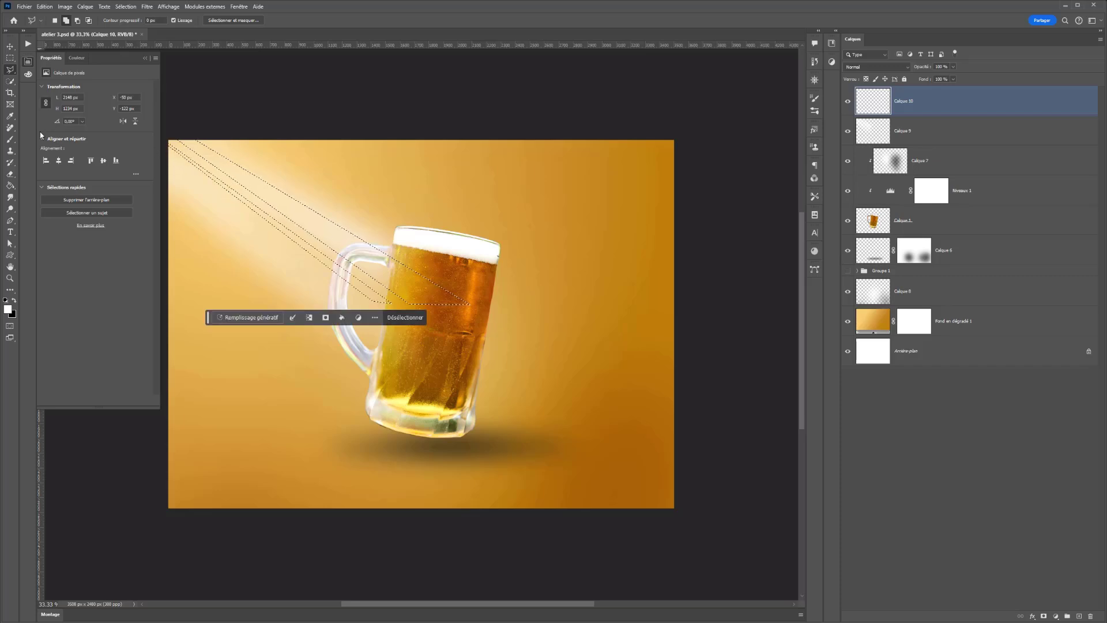
Step: Fill the two ray selections with white on Calque 10 using the Brush, and deselect
{"action": "left_click", "coordinate": [9, 139]}
{"action": "left_click_drag", "start_coordinate": [236, 114], "coordinate": [568, 346]}
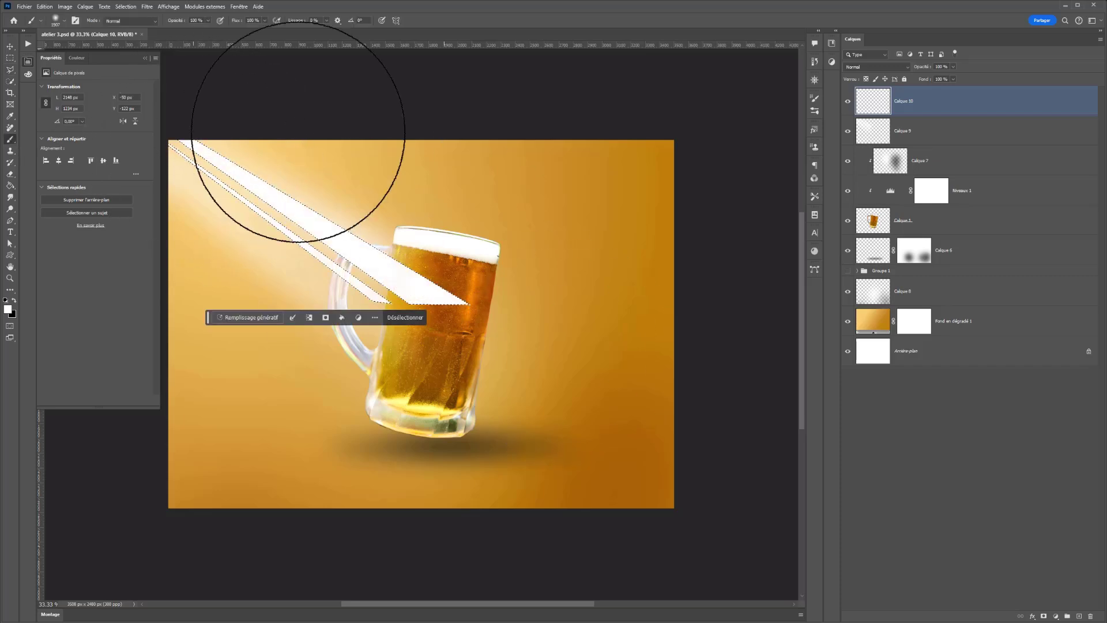
{"action": "key", "text": "ctrl+d"}
Step: Apply a Gaussian Blur of about 30.7 pixels to the white rays on Calque 10
{"action": "left_click", "coordinate": [147, 6]}
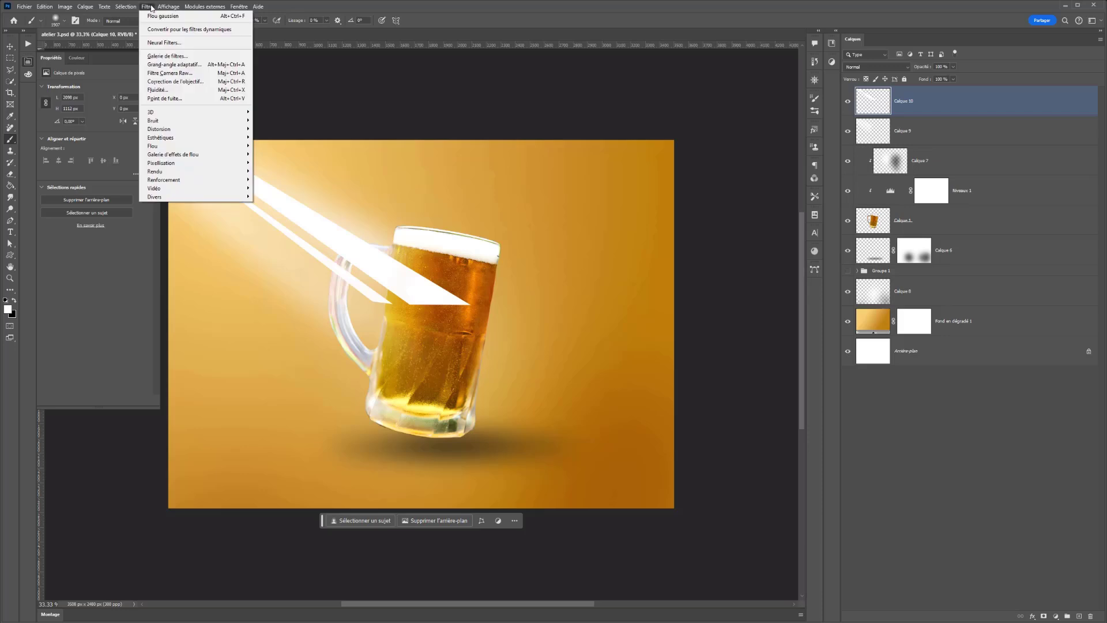
{"action": "mouse_move", "coordinate": [172, 146]}
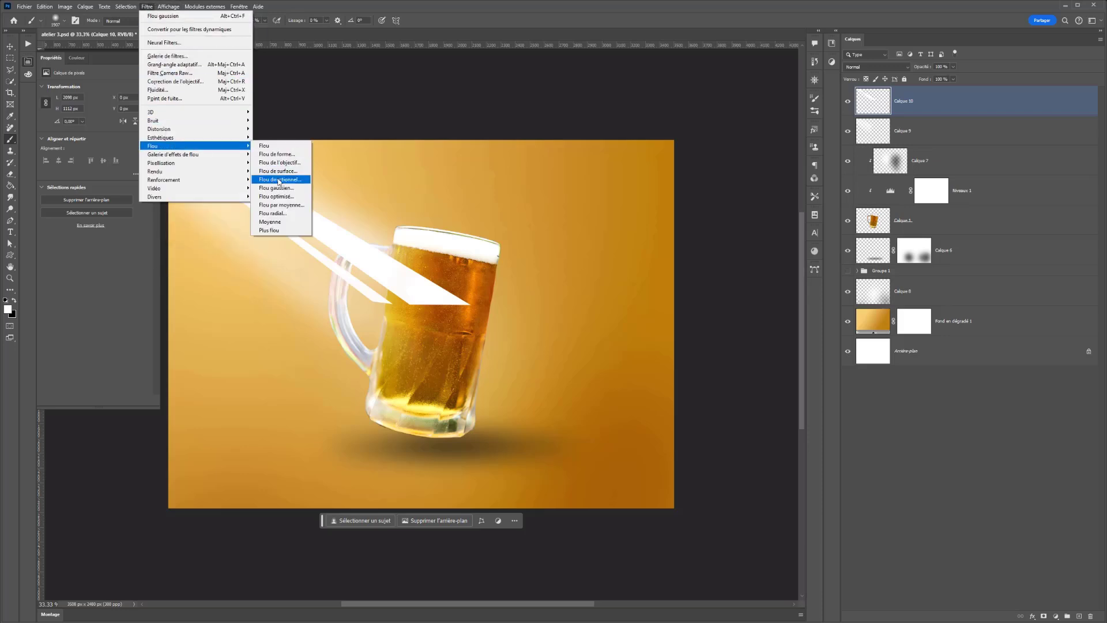
{"action": "left_click", "coordinate": [283, 194]}
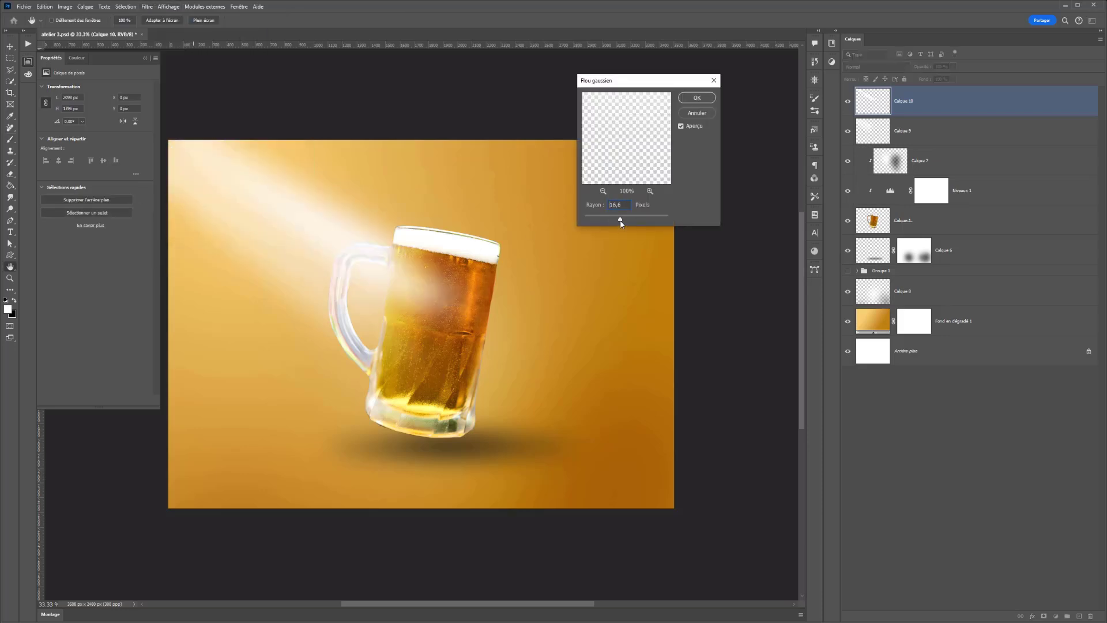
{"action": "left_click_drag", "start_coordinate": [621, 220], "coordinate": [631, 221]}
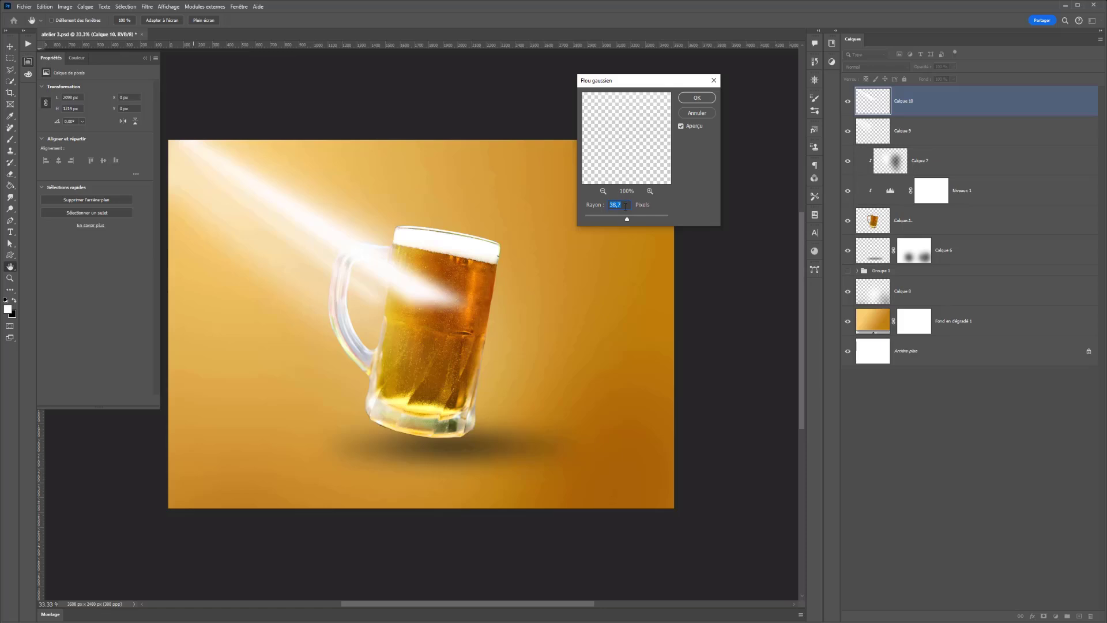
{"action": "left_click", "coordinate": [697, 98]}
Step: Move Calque 10 directly below the mug layer and lower its opacity to about 78%
{"action": "key", "text": "b"}
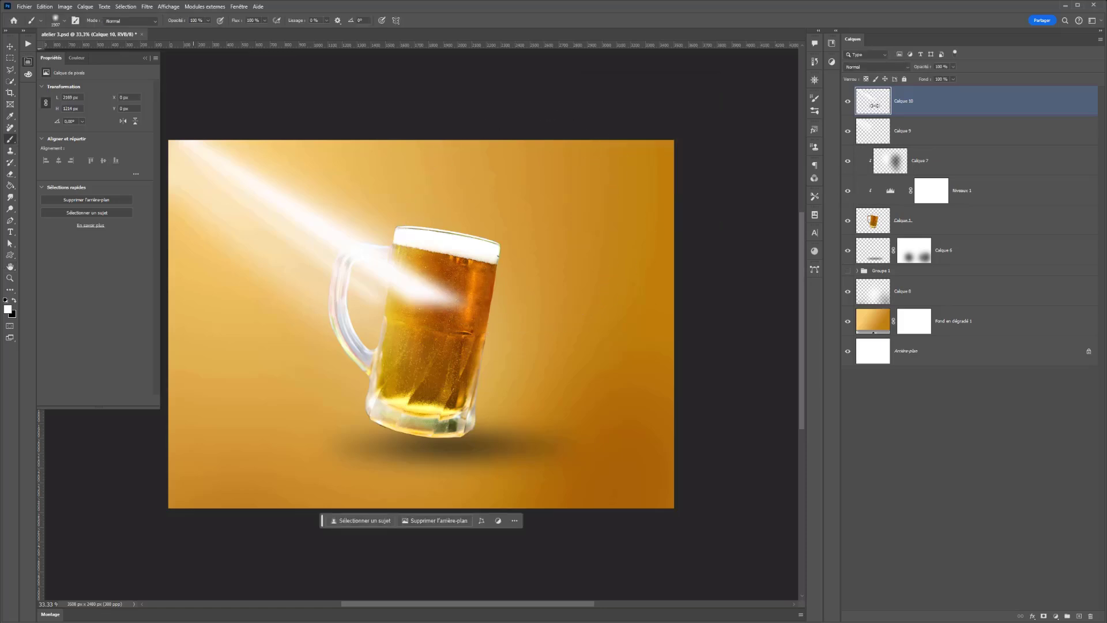
{"action": "left_click_drag", "start_coordinate": [874, 105], "coordinate": [885, 236]}
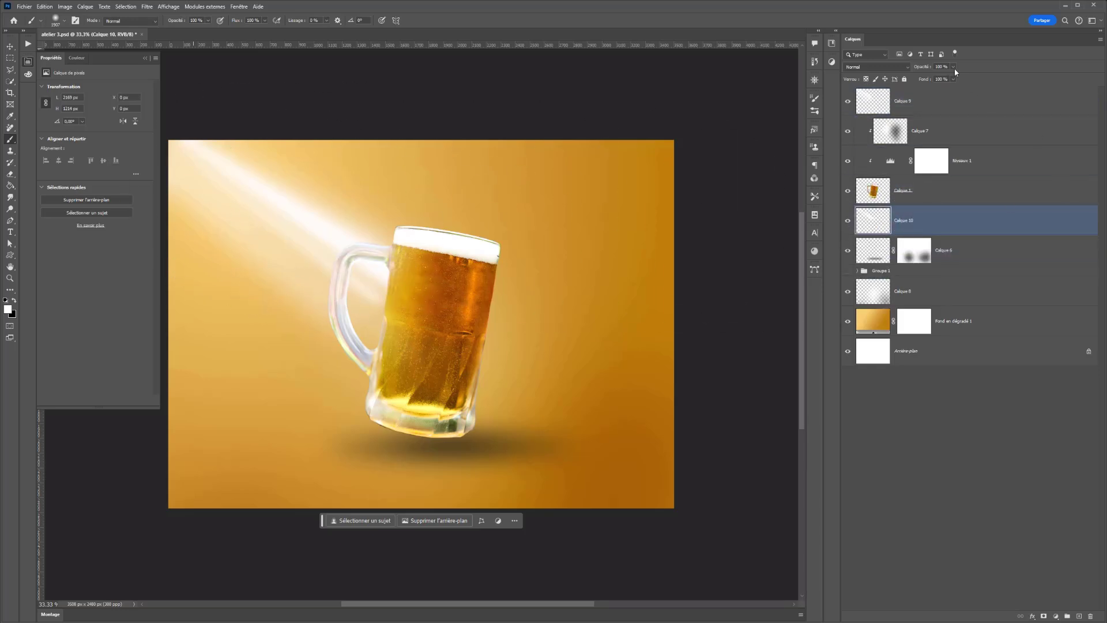
{"action": "mouse_move", "coordinate": [955, 76]}
{"action": "left_mouse_down"}
{"action": "mouse_move", "coordinate": [934, 81]}
{"action": "mouse_move", "coordinate": [945, 83]}
{"action": "left_mouse_up"}
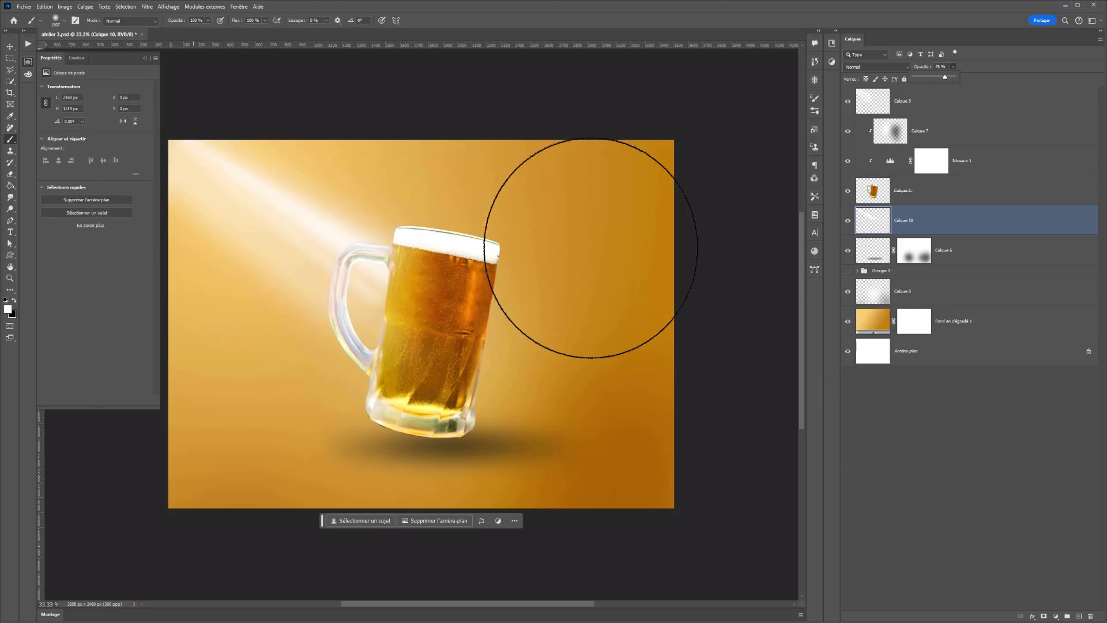
Step: Try a straight white ray with a soft 26 px brush on Calque 9 from the upper-left canvas corner to the mug
{"action": "left_click", "coordinate": [862, 95]}
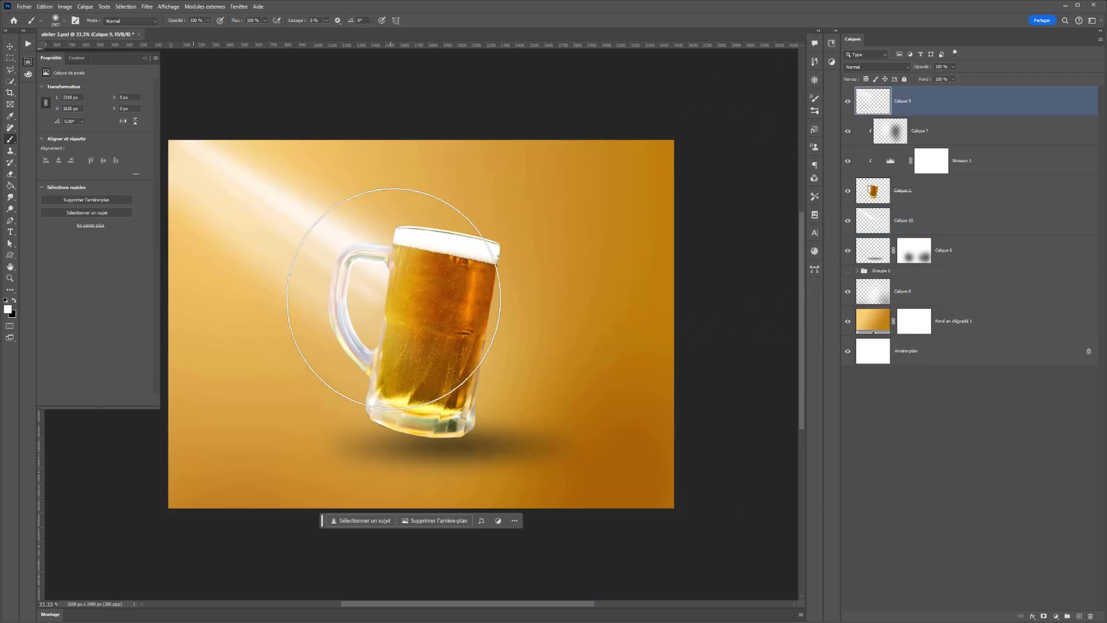
{"action": "right_click", "coordinate": [394, 299]}
{"action": "left_click_drag", "start_coordinate": [479, 318], "coordinate": [447, 320]}
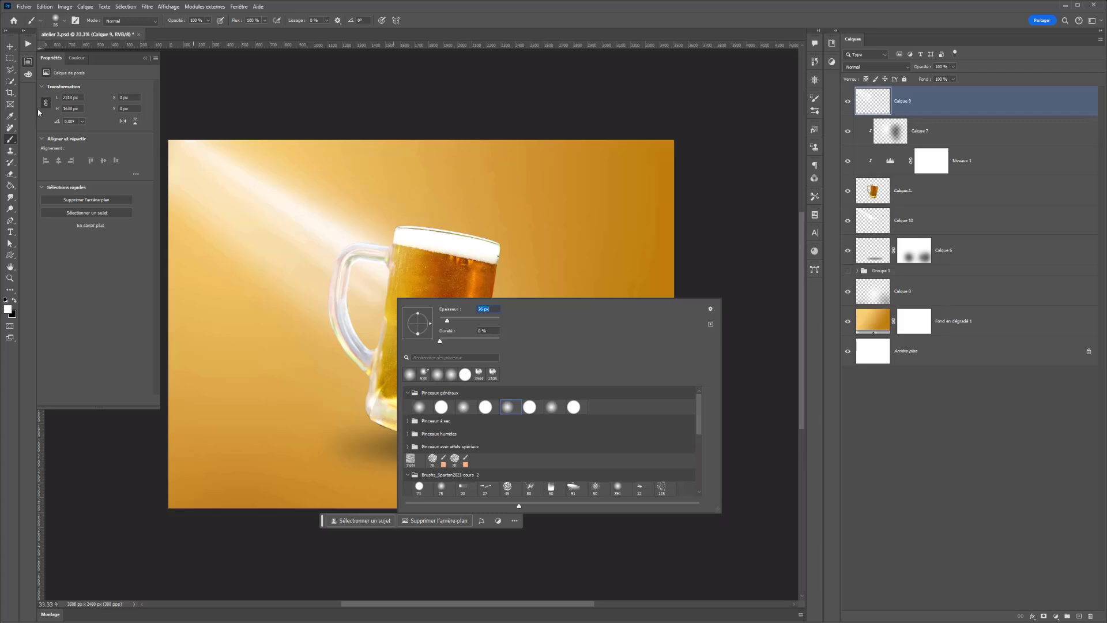
{"action": "left_click", "coordinate": [170, 139]}
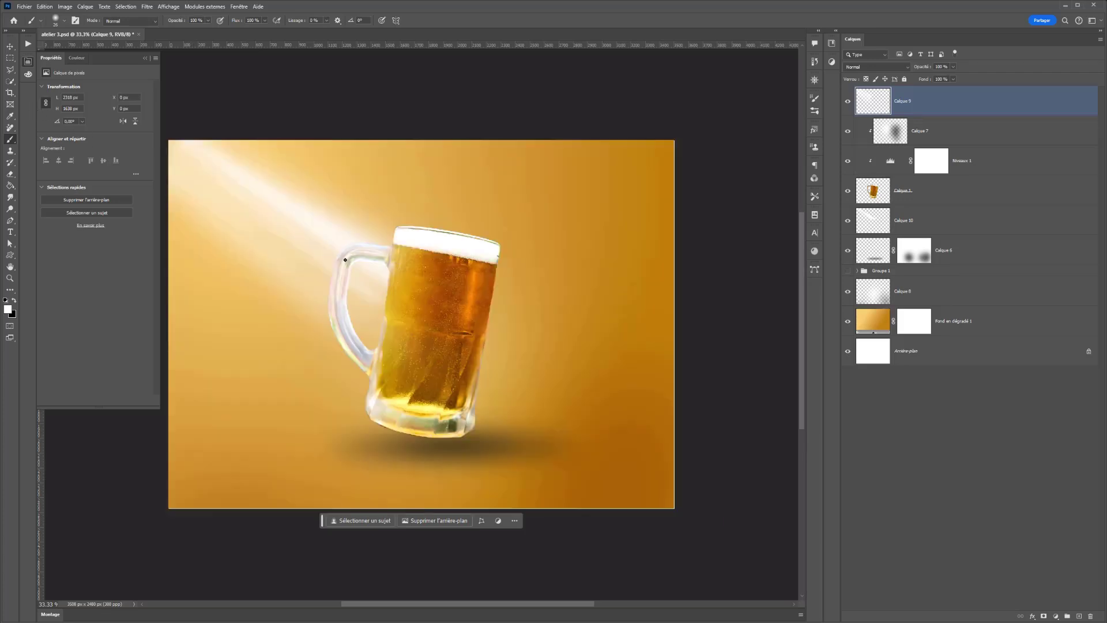
{"action": "left_click", "coordinate": [389, 281], "text": "shift"}
{"action": "right_click", "coordinate": [288, 239]}
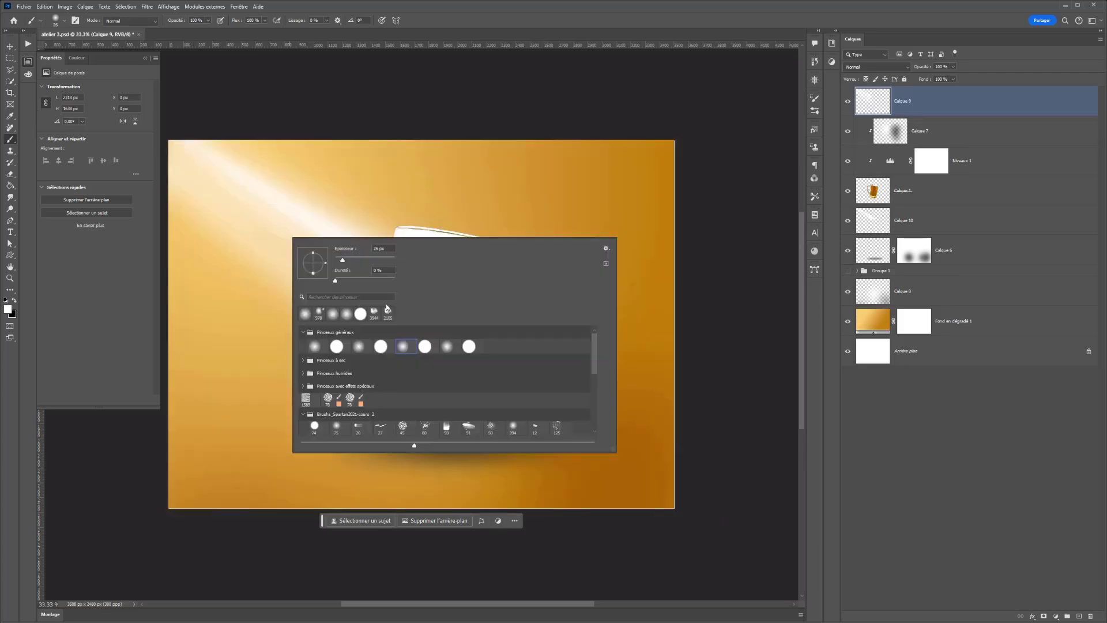
{"action": "left_click", "coordinate": [202, 100]}
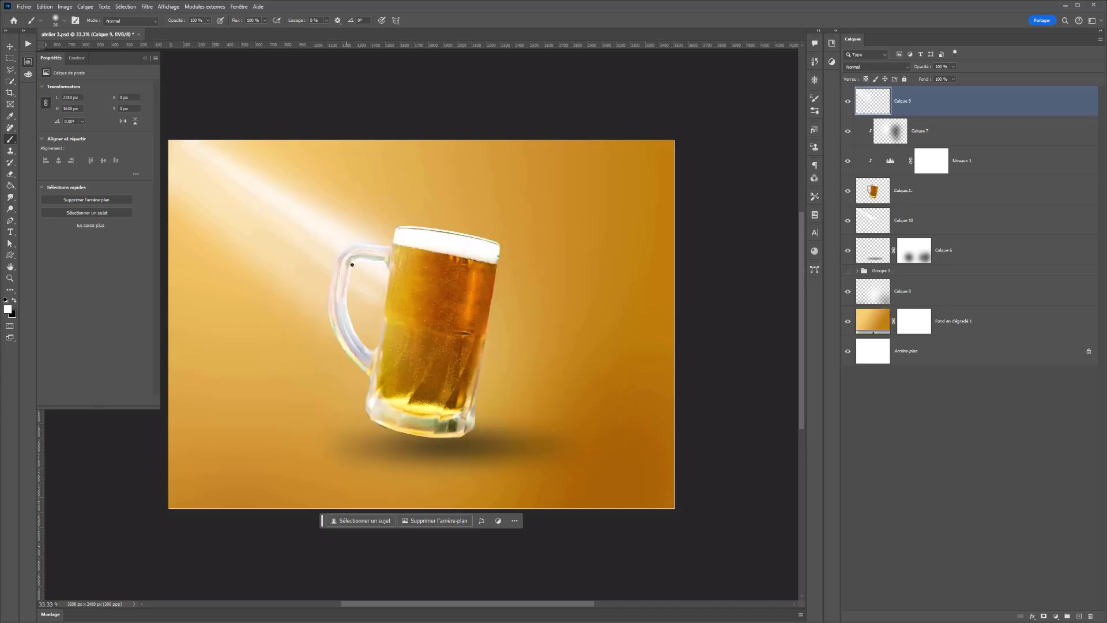
Step: Reduce the brush size to 11 px and try a thinner white ray from the top of the canvas
{"action": "right_click", "coordinate": [257, 241]}
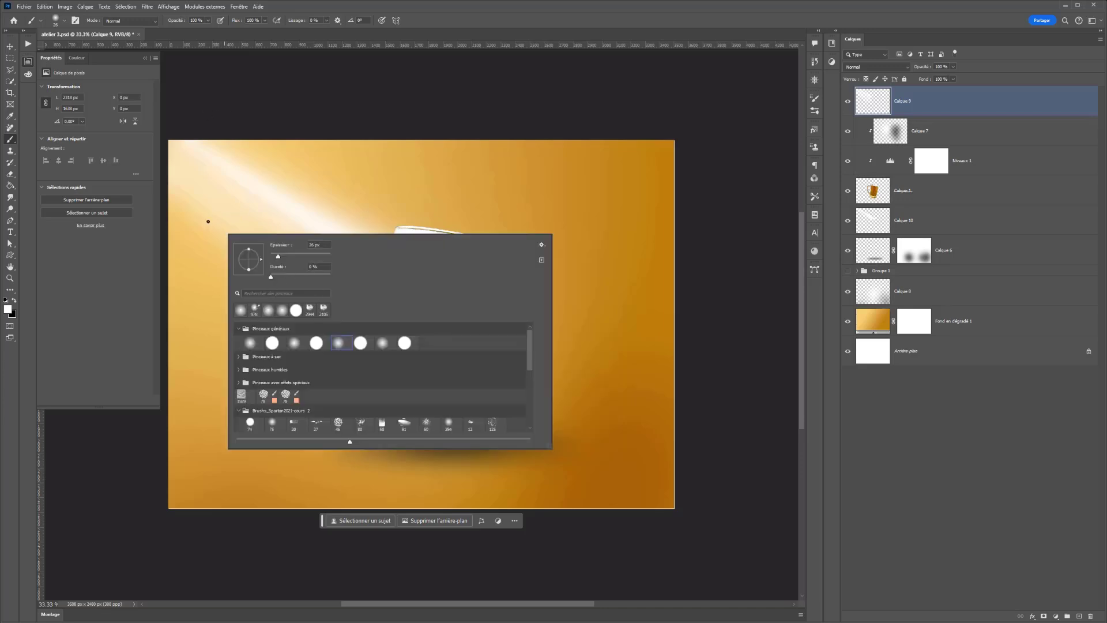
{"action": "left_click", "coordinate": [274, 256]}
{"action": "key", "text": "Return"}
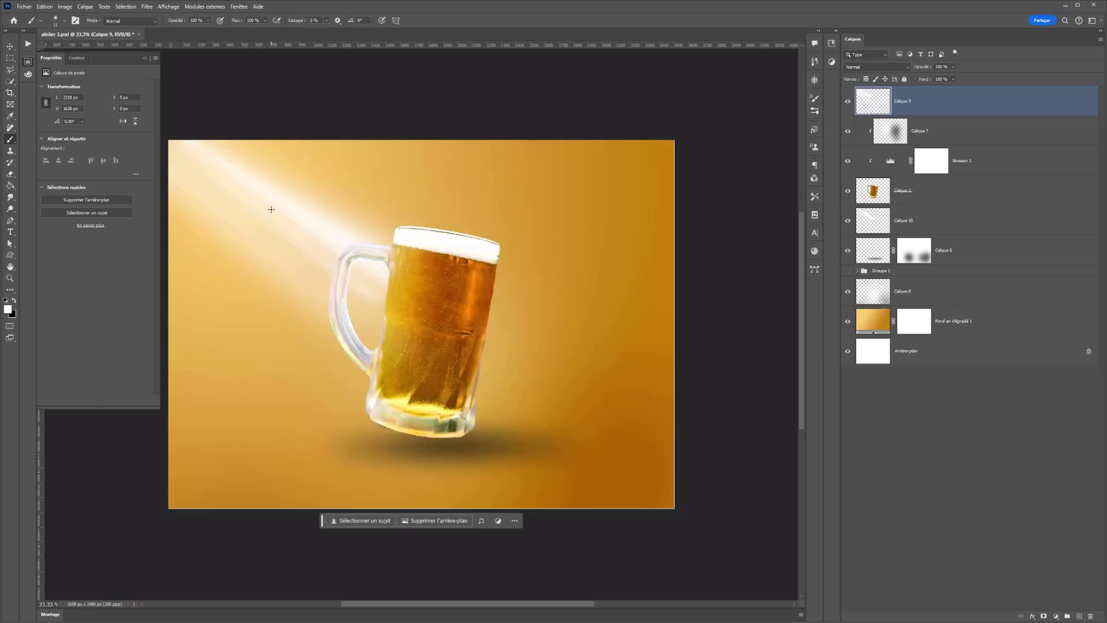
{"action": "right_click", "coordinate": [215, 137]}
Step: Paint a thin white ray towards the mug on Calque 9 with a 4 px brush, and erase its end over the mug
{"action": "right_click", "coordinate": [279, 227]}
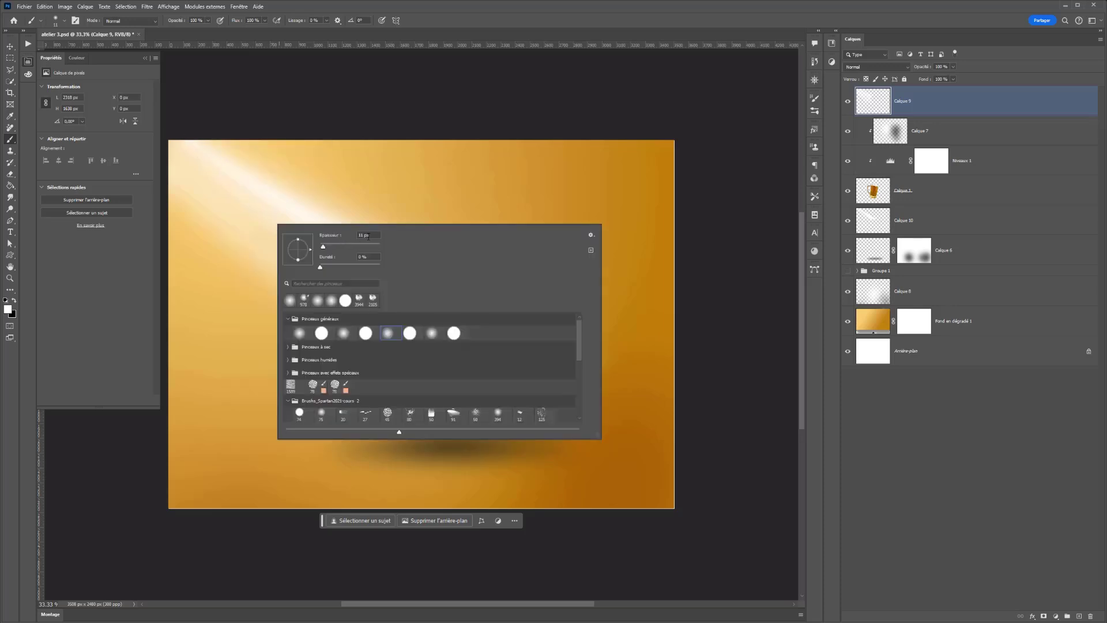
{"action": "left_click", "coordinate": [367, 235]}
{"action": "type", "text": "1x"}
{"action": "key", "text": "Return"}
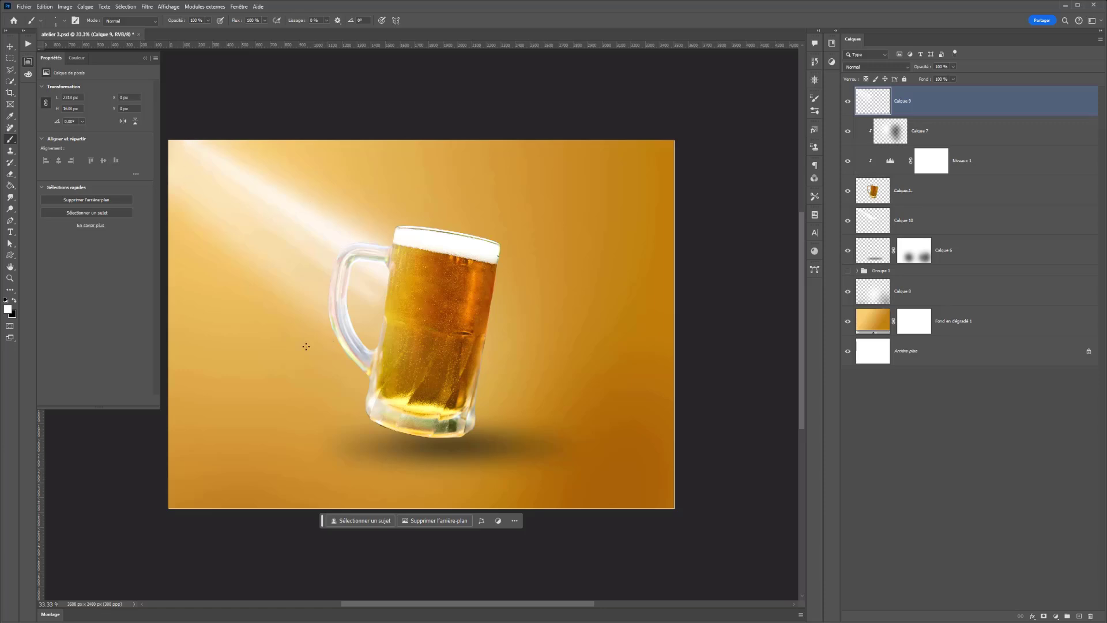
{"action": "right_click", "coordinate": [363, 266]}
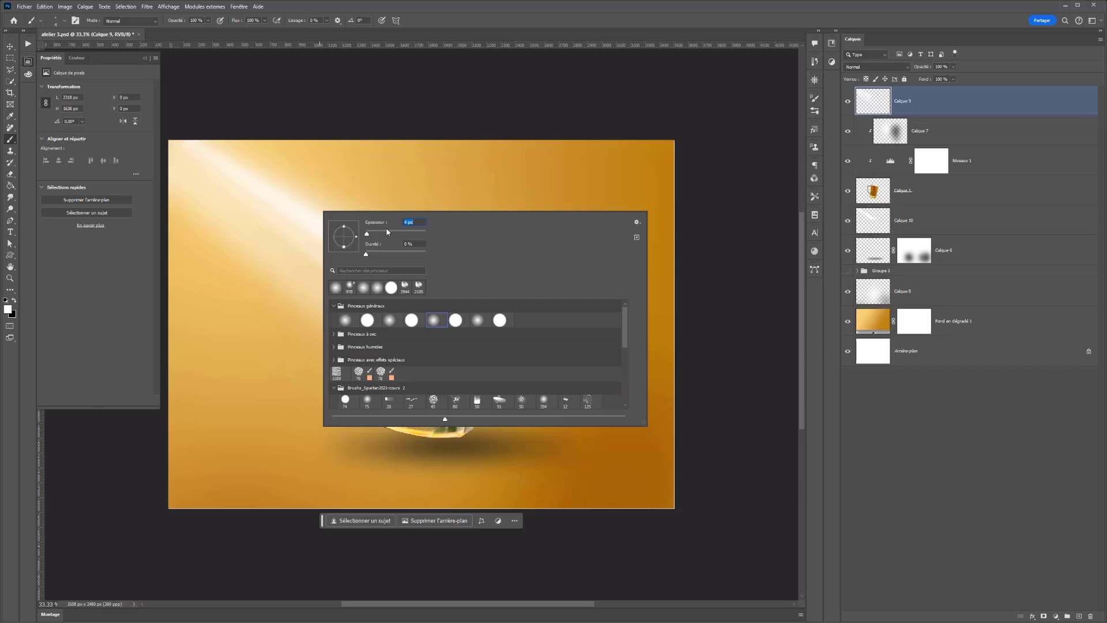
{"action": "key", "text": "Return"}
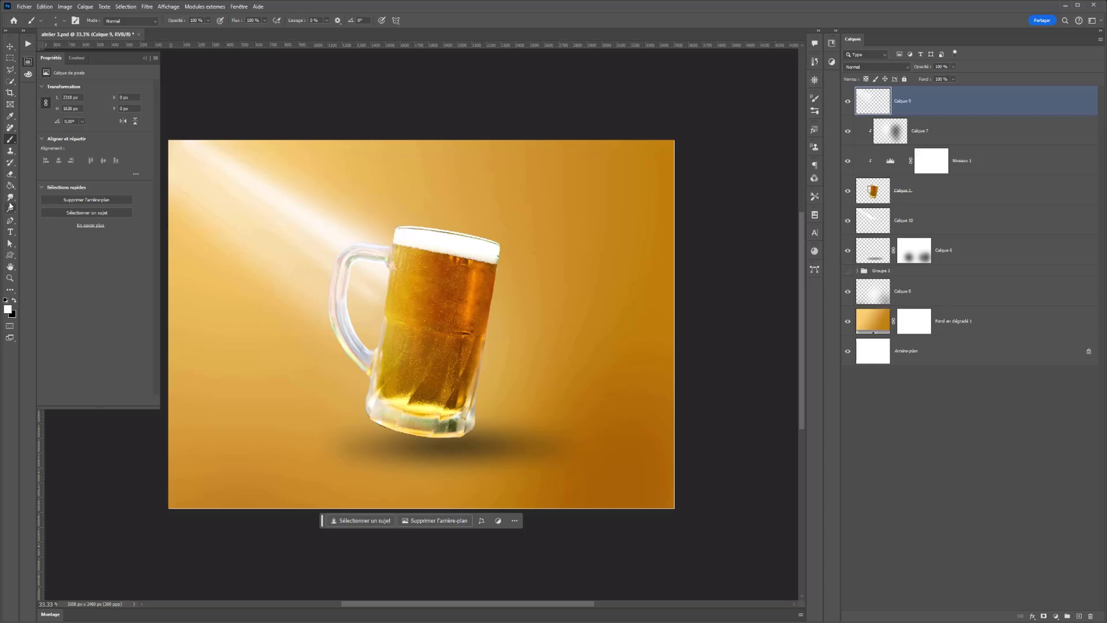
{"action": "left_click", "coordinate": [10, 174]}
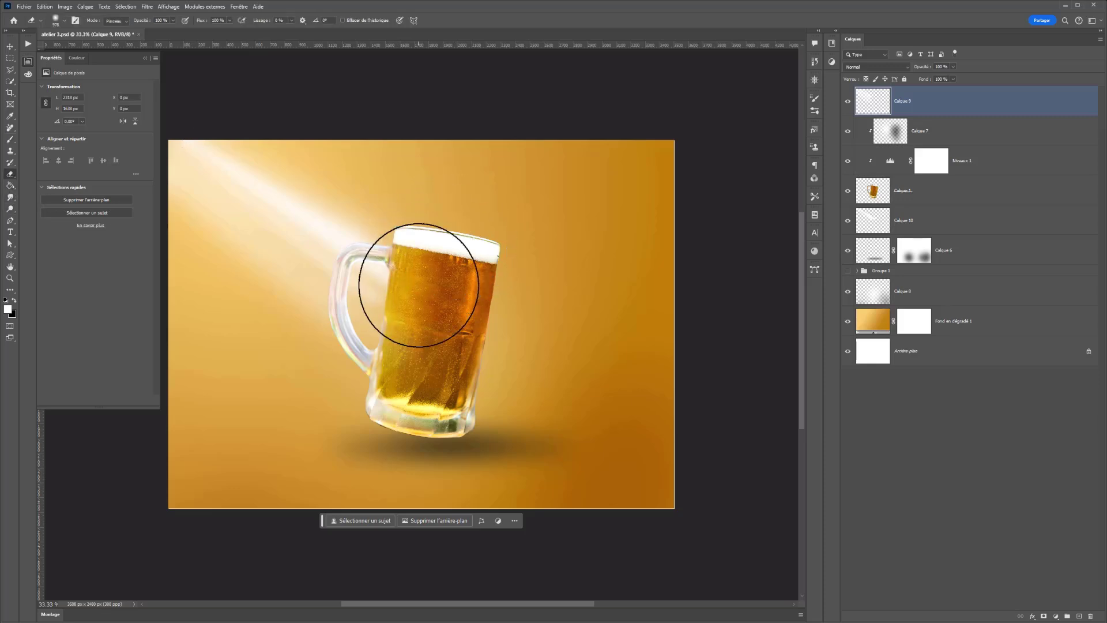
{"action": "mouse_move", "coordinate": [449, 302]}
{"action": "left_mouse_down"}
{"action": "mouse_move", "coordinate": [389, 289]}
{"action": "mouse_move", "coordinate": [371, 256]}
{"action": "left_mouse_up"}
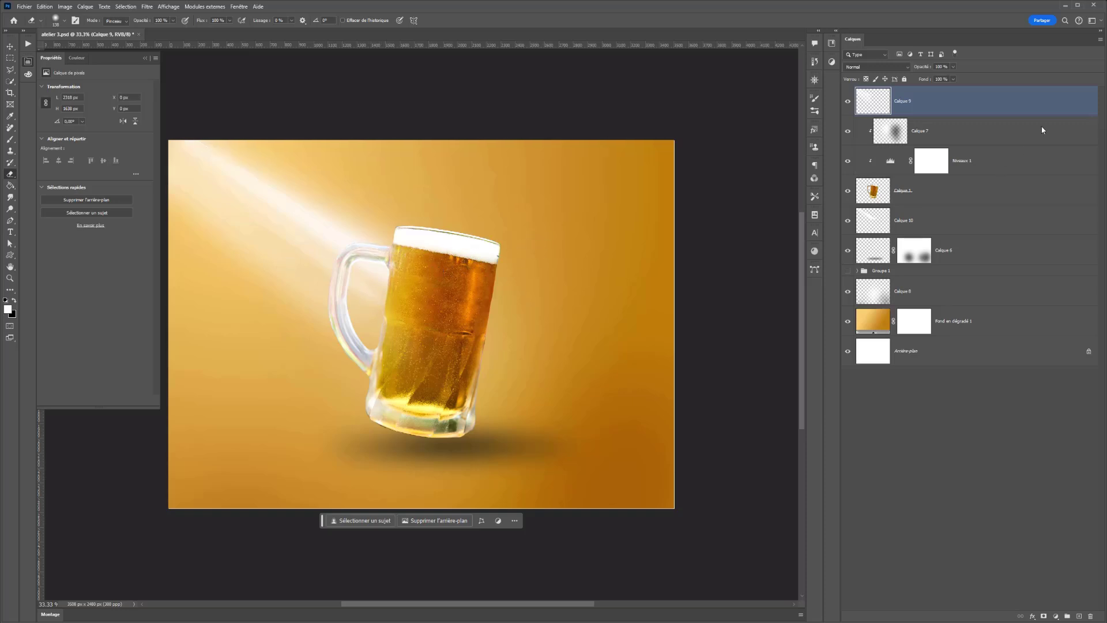
Step: Add another thin white ray on a new layer above Calque 9, from the upper-left canvas corner to the mug handle, and erase its tip
{"action": "left_click", "coordinate": [1079, 616]}
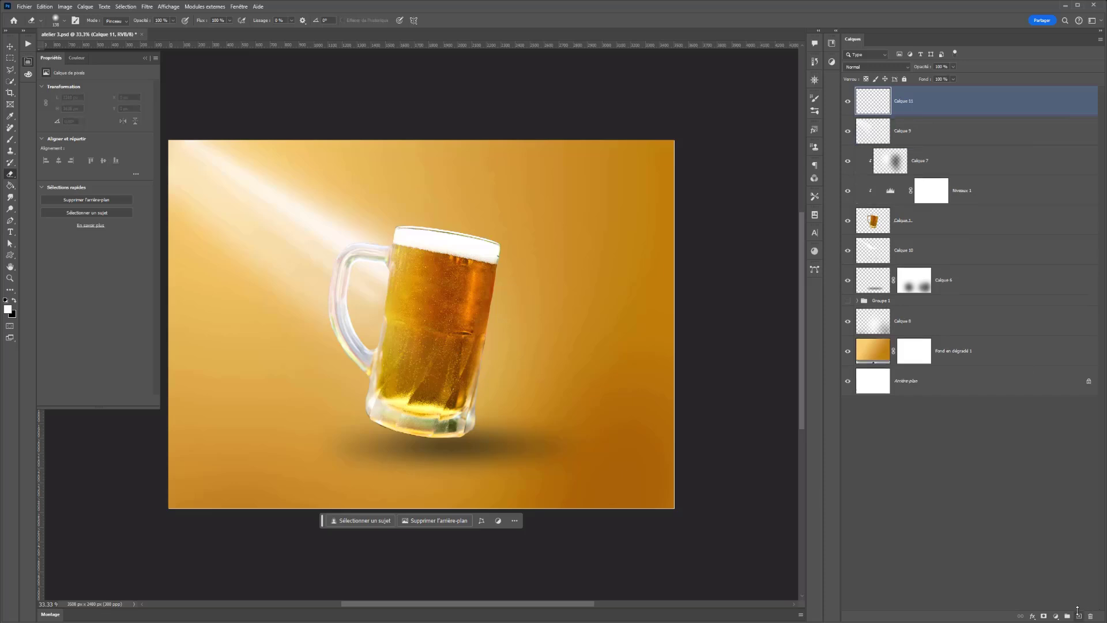
{"action": "key", "text": "b"}
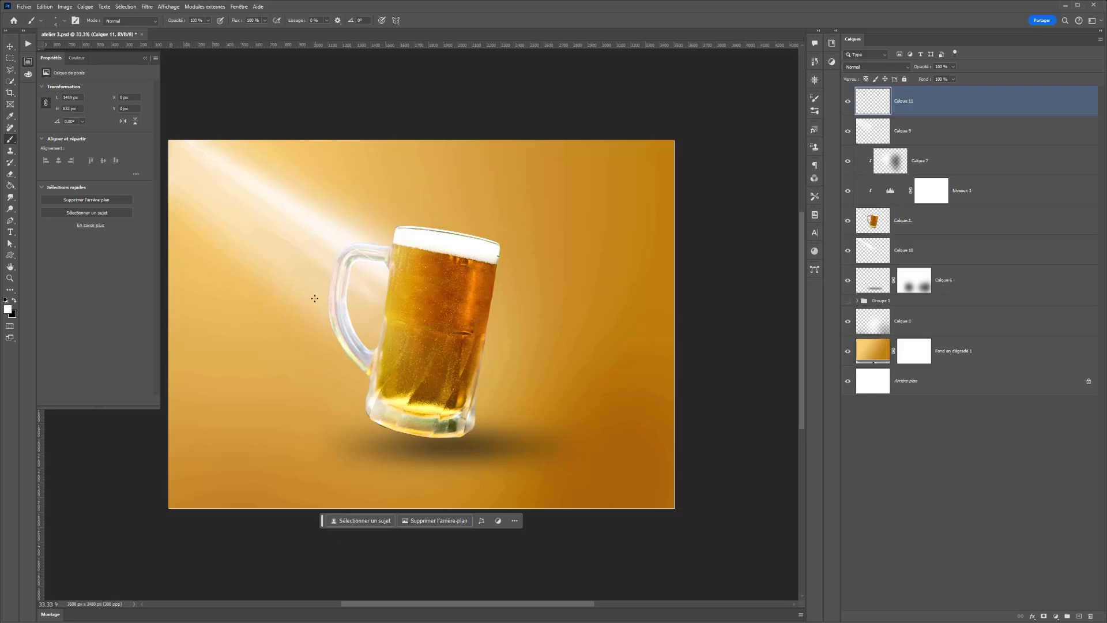
{"action": "left_click", "coordinate": [10, 173]}
{"action": "mouse_move", "coordinate": [369, 257]}
{"action": "left_mouse_down"}
{"action": "mouse_move", "coordinate": [378, 258]}
{"action": "mouse_move", "coordinate": [355, 252]}
{"action": "left_mouse_up"}
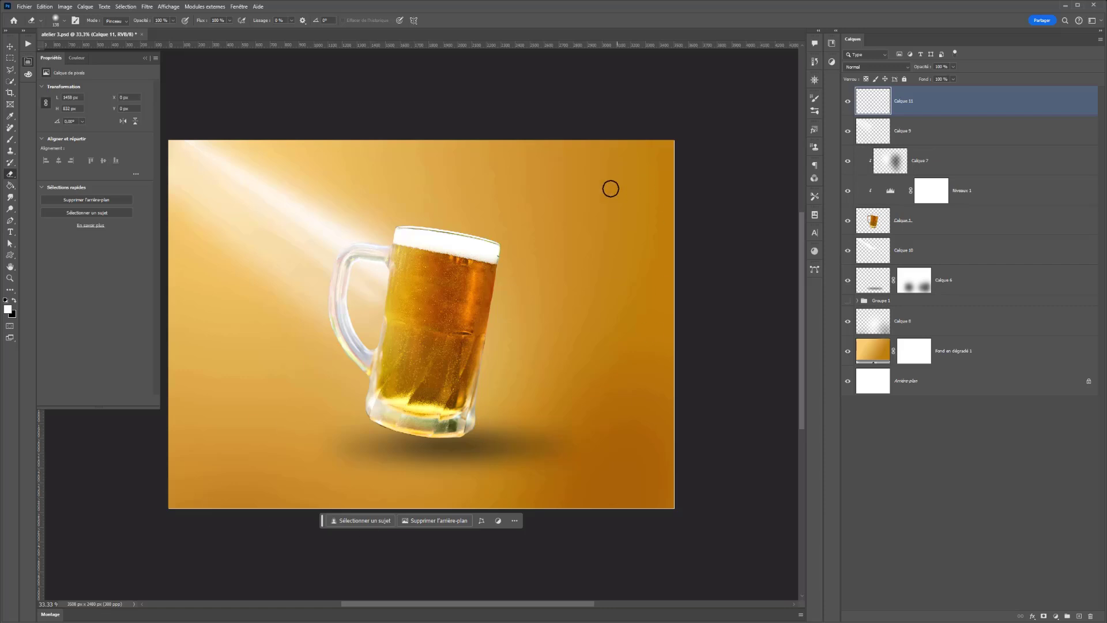
Step: Group the layers from Calque 11 down to Calque 6 and name the group "biere"
{"action": "left_click", "coordinate": [972, 283], "text": "shift"}
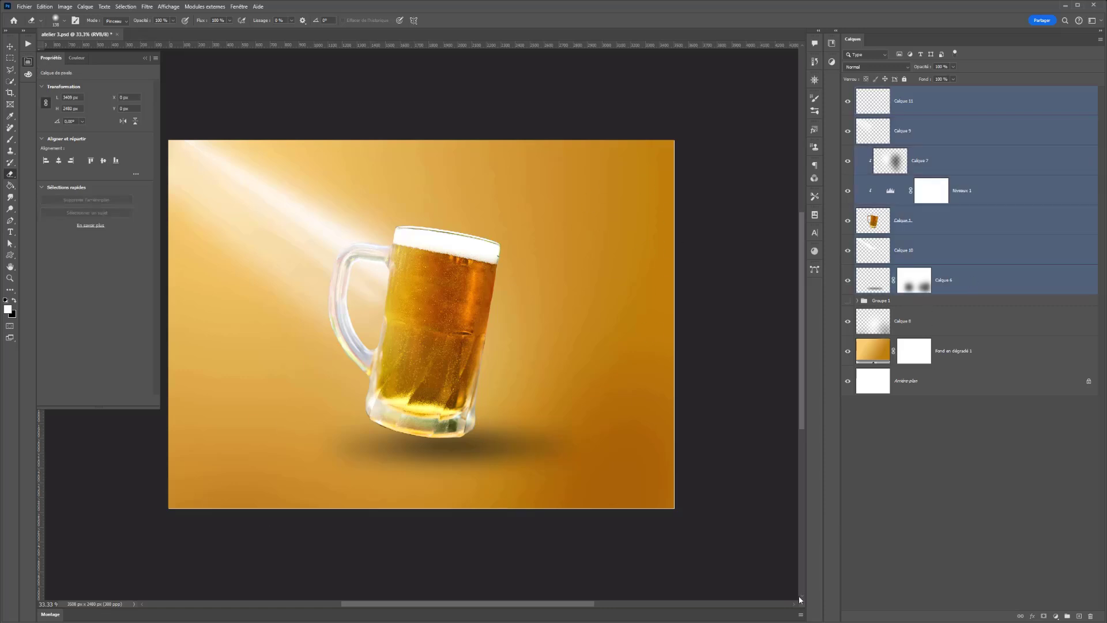
{"action": "key", "text": "ctrl+g"}
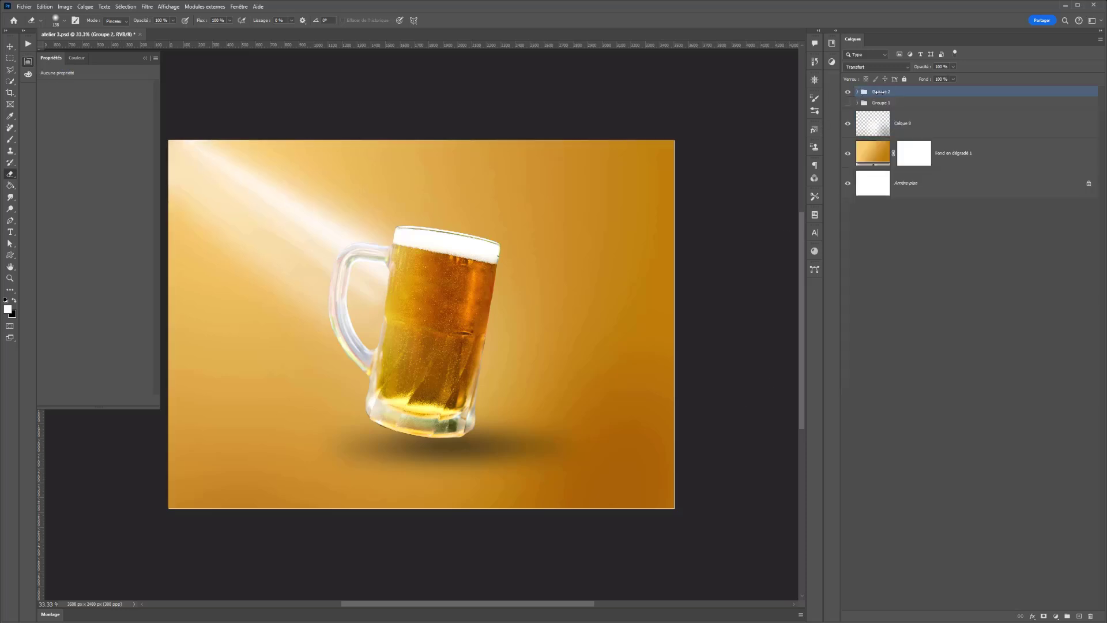
{"action": "type", "text": "biere"}
{"action": "key", "text": "Return"}
Step: Show Groupe 1 and move the shadow layer Calque 6 out of the biere group to directly below Groupe 1
{"action": "left_click", "coordinate": [848, 103]}
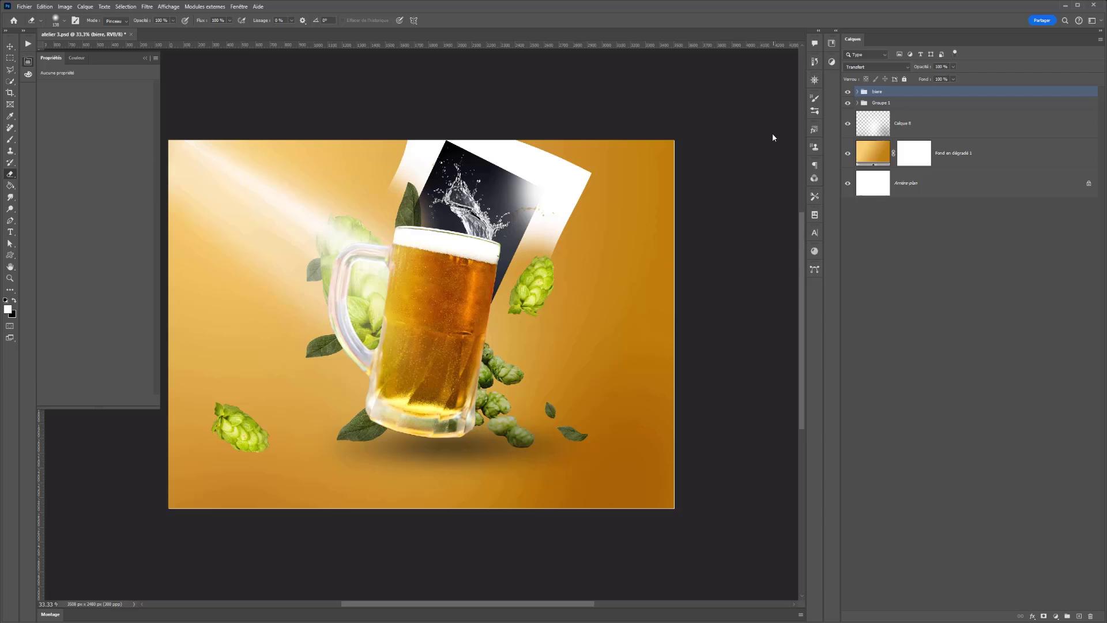
{"action": "left_click", "coordinate": [857, 92]}
{"action": "left_click_drag", "start_coordinate": [881, 293], "coordinate": [890, 320]}
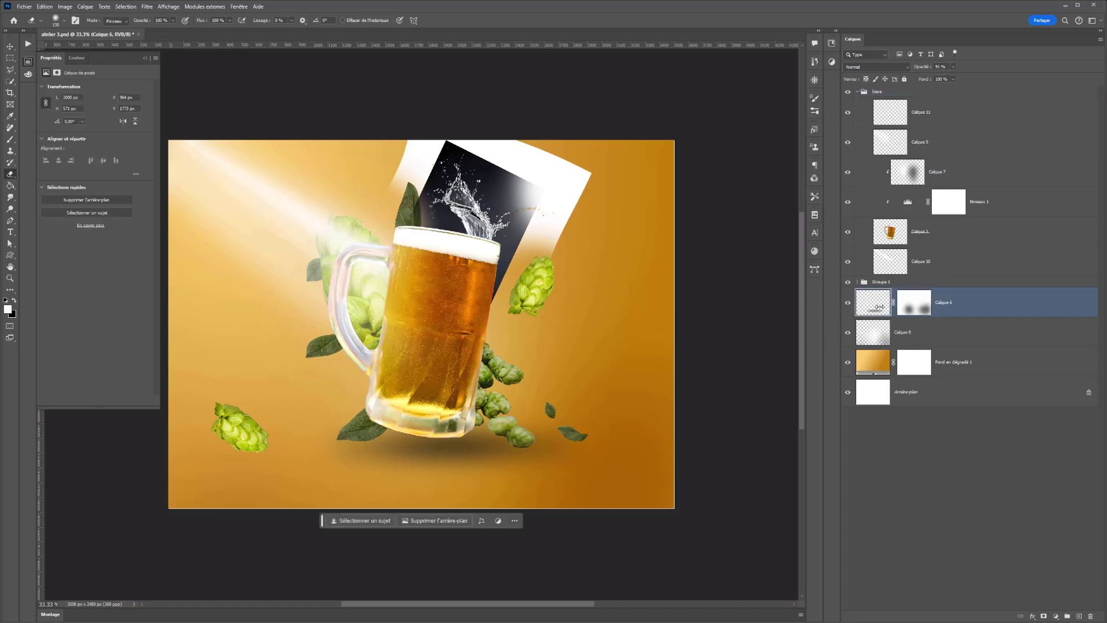
{"action": "left_click_drag", "start_coordinate": [879, 306], "coordinate": [876, 283]}
{"action": "left_click", "coordinate": [858, 90]}
{"action": "left_click", "coordinate": [856, 92]}
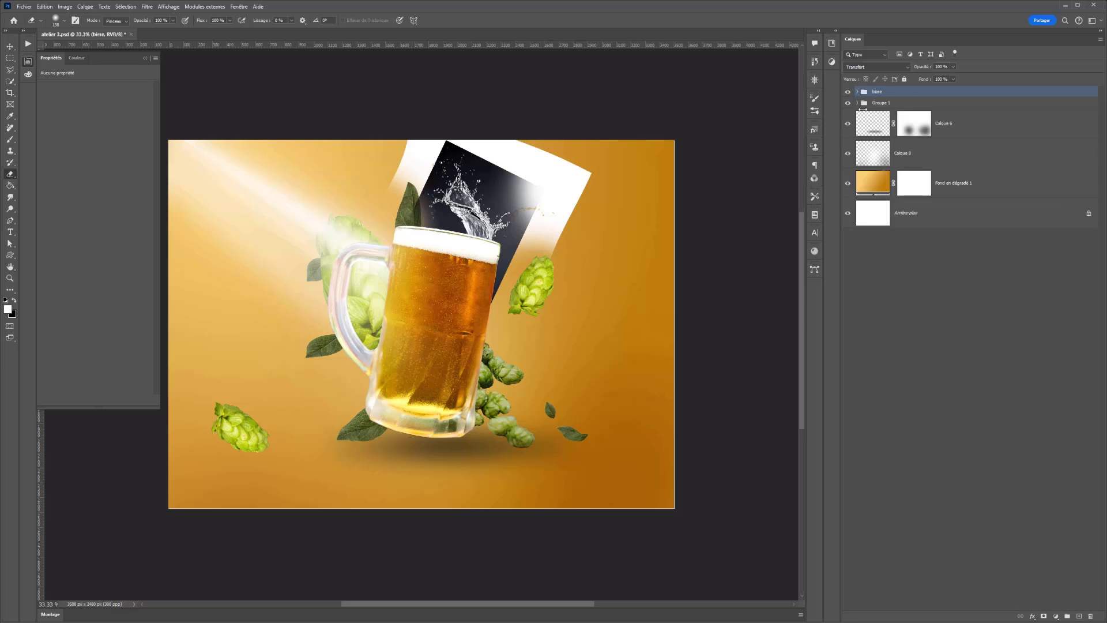
Step: Delete the water splash layer with the dark background from Groupe 1
{"action": "left_click", "coordinate": [857, 102]}
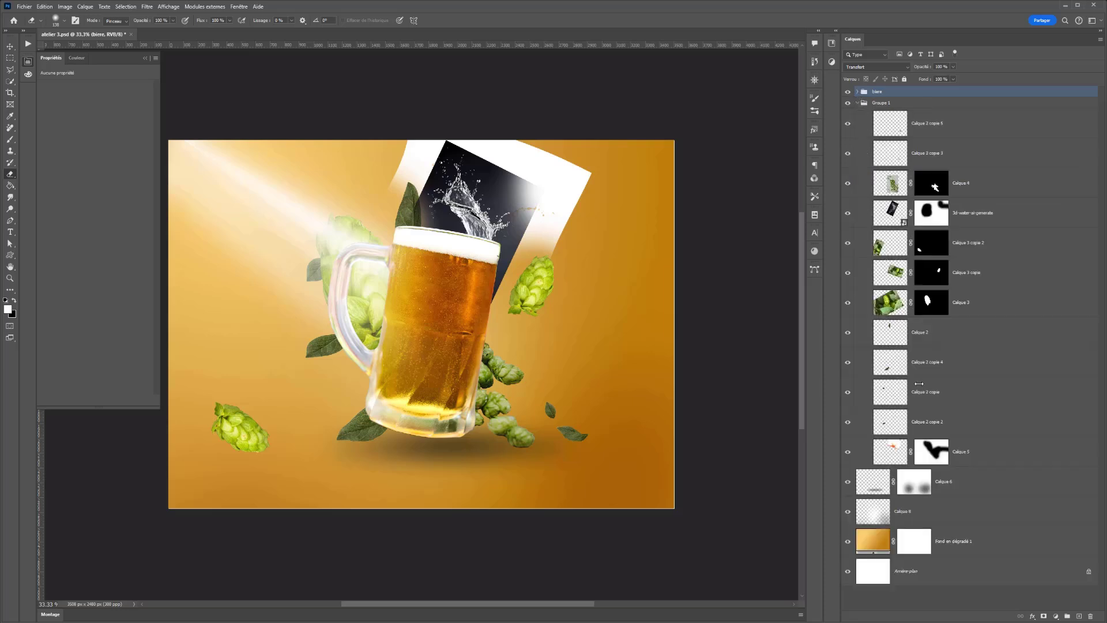
{"action": "left_click", "coordinate": [891, 218]}
{"action": "key", "text": "Delete"}
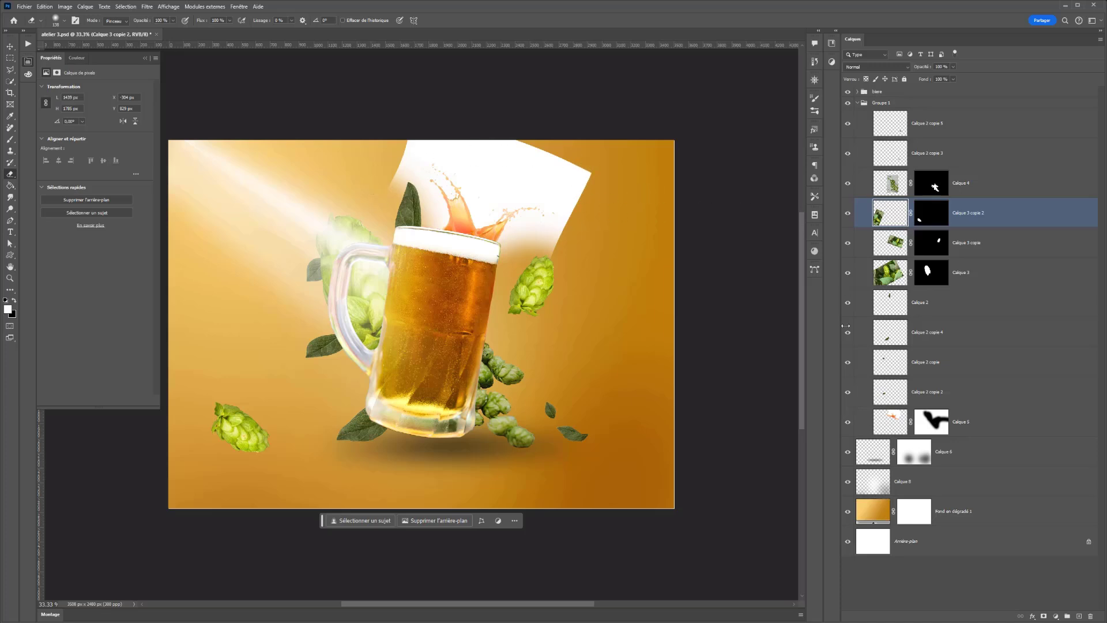
Step: Preview other blend modes on the orange splash layer Calque 5
{"action": "left_click", "coordinate": [885, 423]}
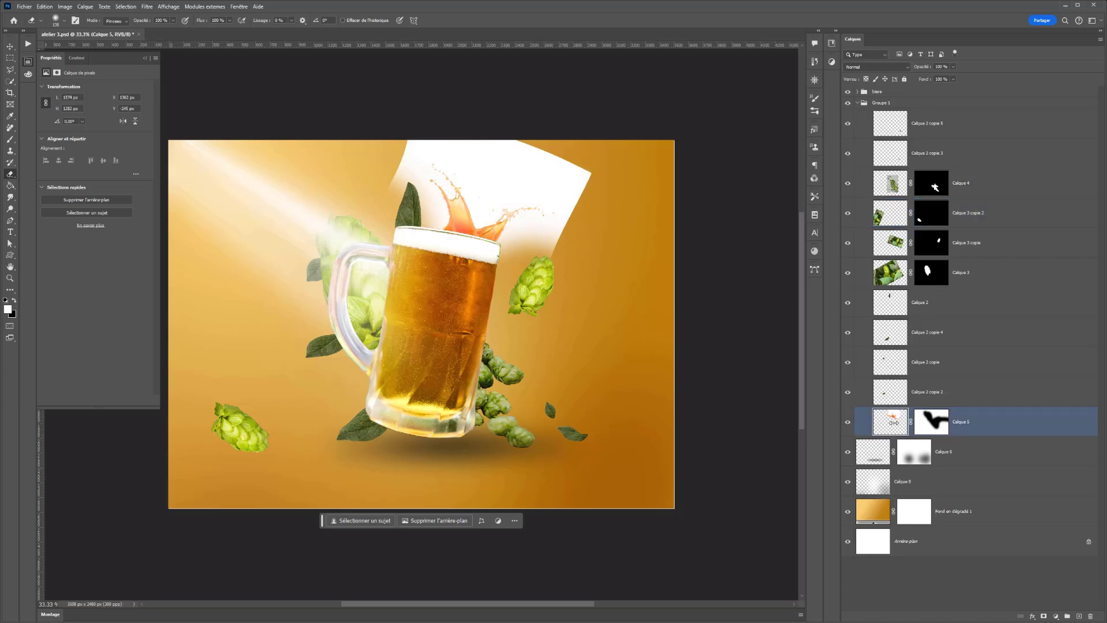
{"action": "left_click", "coordinate": [886, 66]}
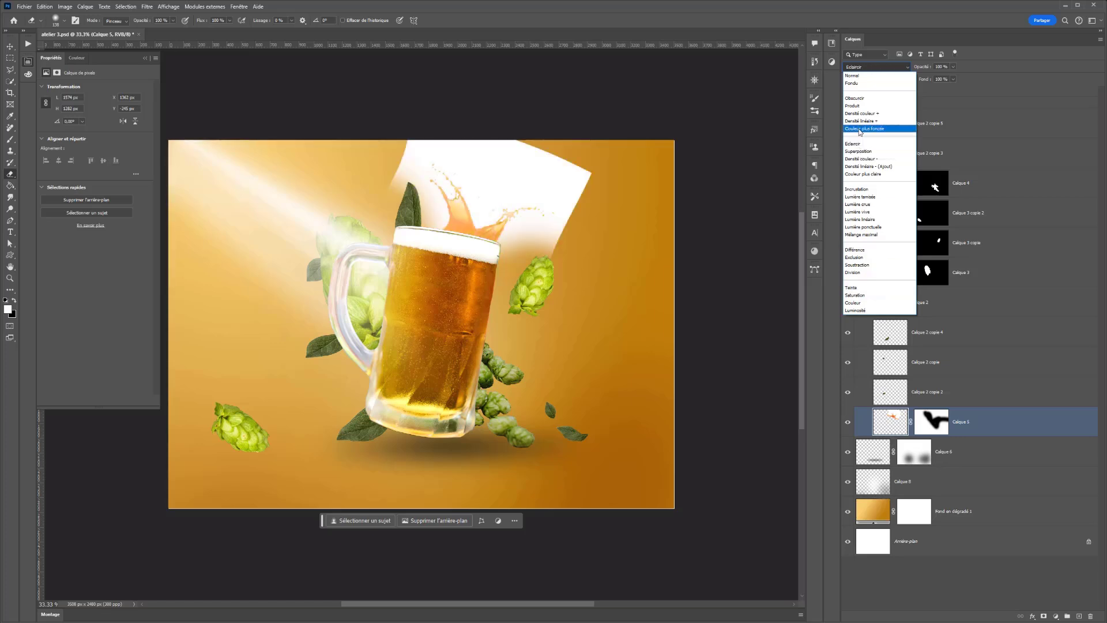
{"action": "left_click", "coordinate": [1000, 422]}
Step: In Calque 5's blending options, use the current layer's Blend If sliders to hide the white background and split the black point to about 77
{"action": "right_click", "coordinate": [1000, 421]}
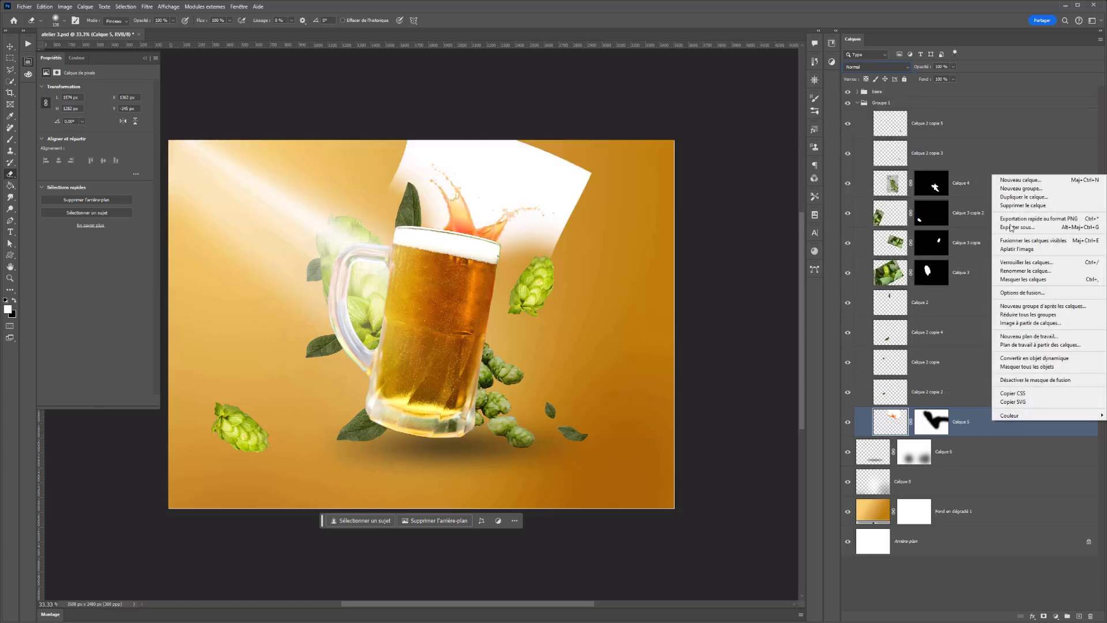
{"action": "right_click", "coordinate": [900, 408]}
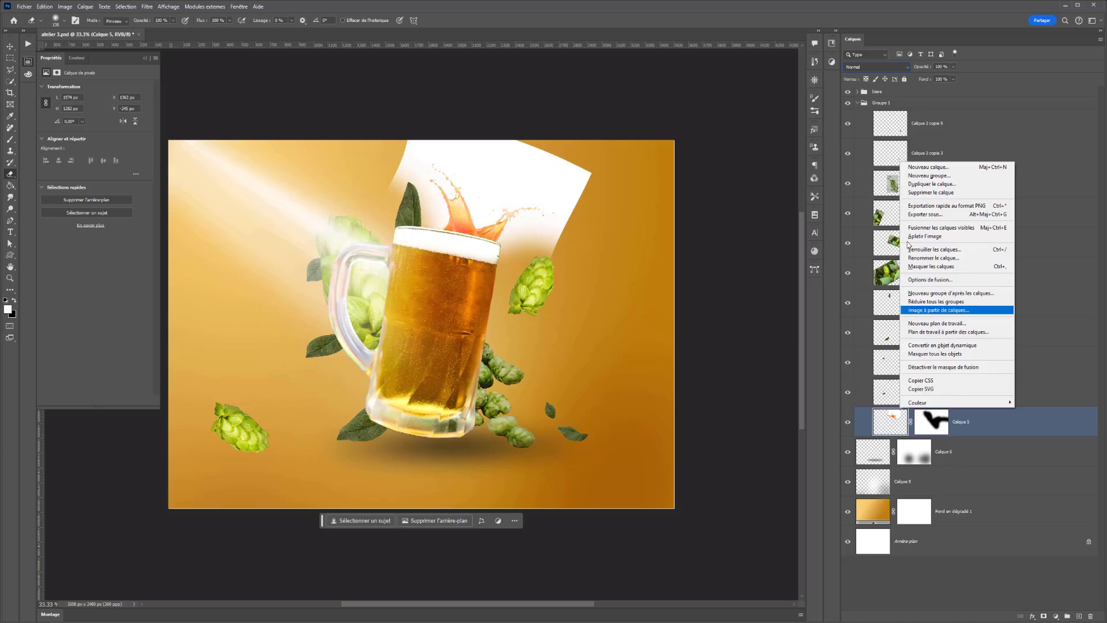
{"action": "right_click", "coordinate": [892, 425]}
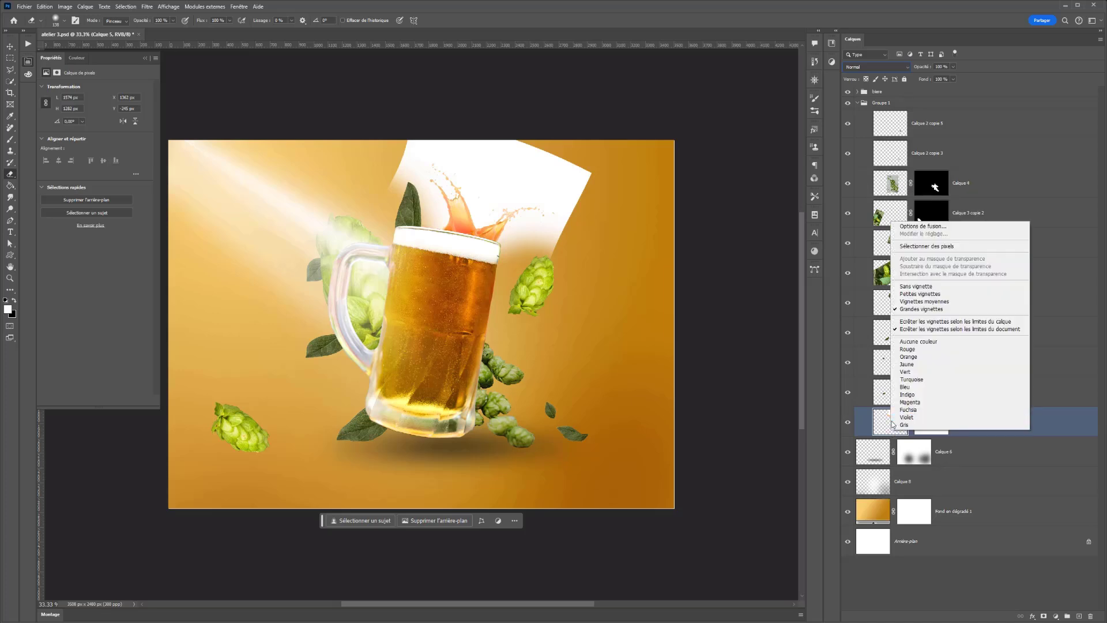
{"action": "left_click", "coordinate": [923, 226]}
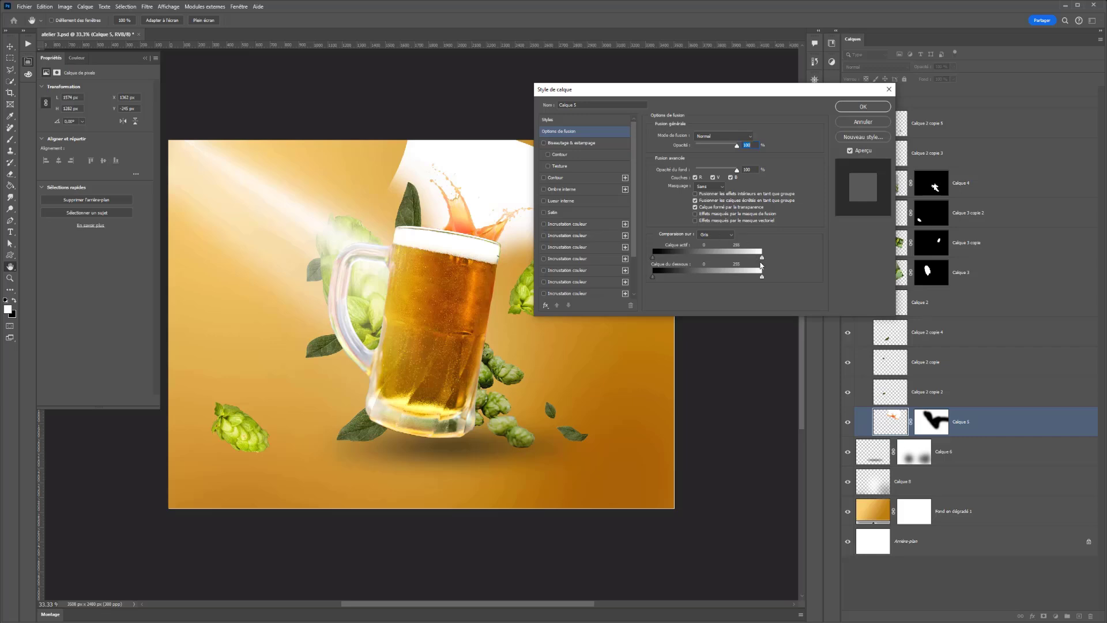
{"action": "left_click_drag", "start_coordinate": [762, 257], "coordinate": [769, 258]}
{"action": "mouse_move", "coordinate": [763, 278]}
{"action": "left_mouse_down"}
{"action": "mouse_move", "coordinate": [726, 278]}
{"action": "mouse_move", "coordinate": [763, 278]}
{"action": "mouse_move", "coordinate": [759, 263]}
{"action": "left_mouse_up"}
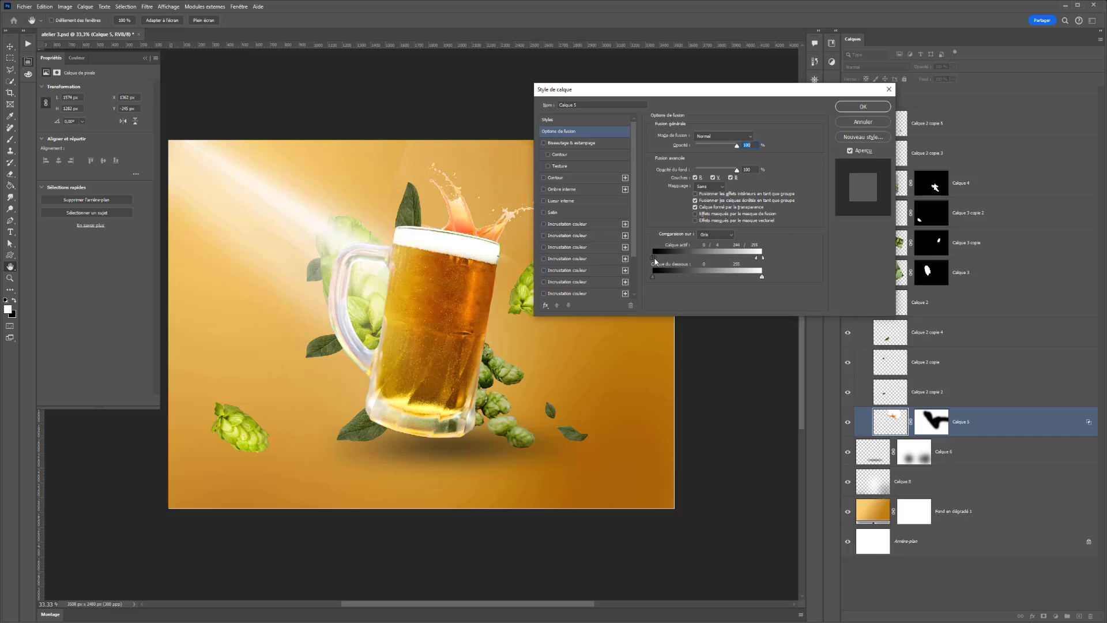
{"action": "left_click_drag", "start_coordinate": [654, 258], "coordinate": [686, 260]}
{"action": "left_click_drag", "start_coordinate": [762, 259], "coordinate": [762, 257]}
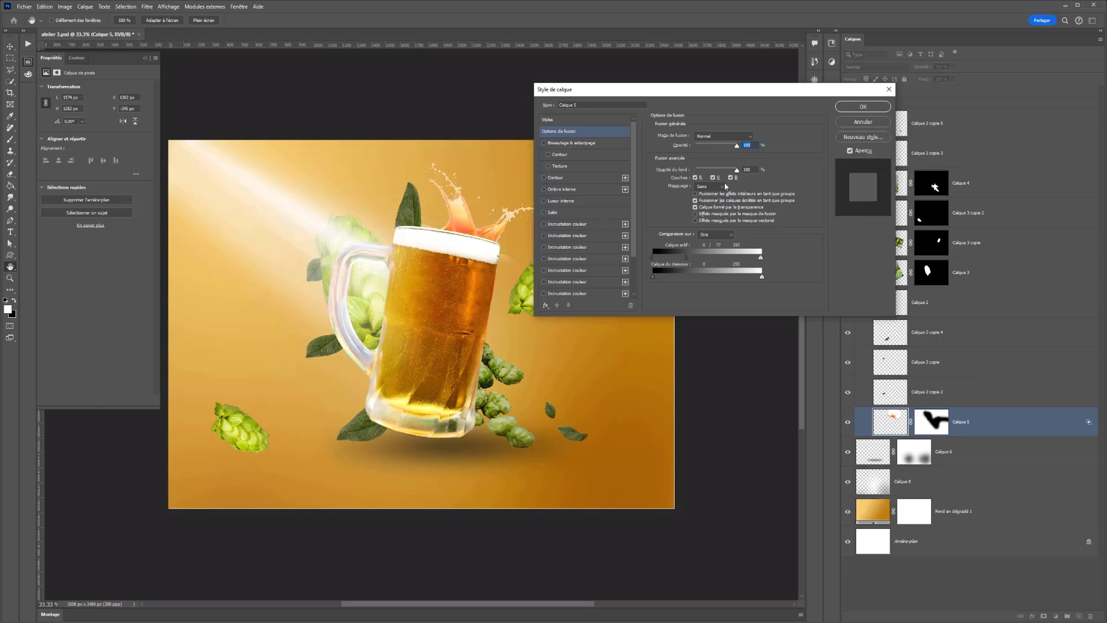
Step: Keep Calque 5's blend mode at Normal, restore the current layer's Blend If white point to 255, and accept the layer style
{"action": "left_click", "coordinate": [722, 139]}
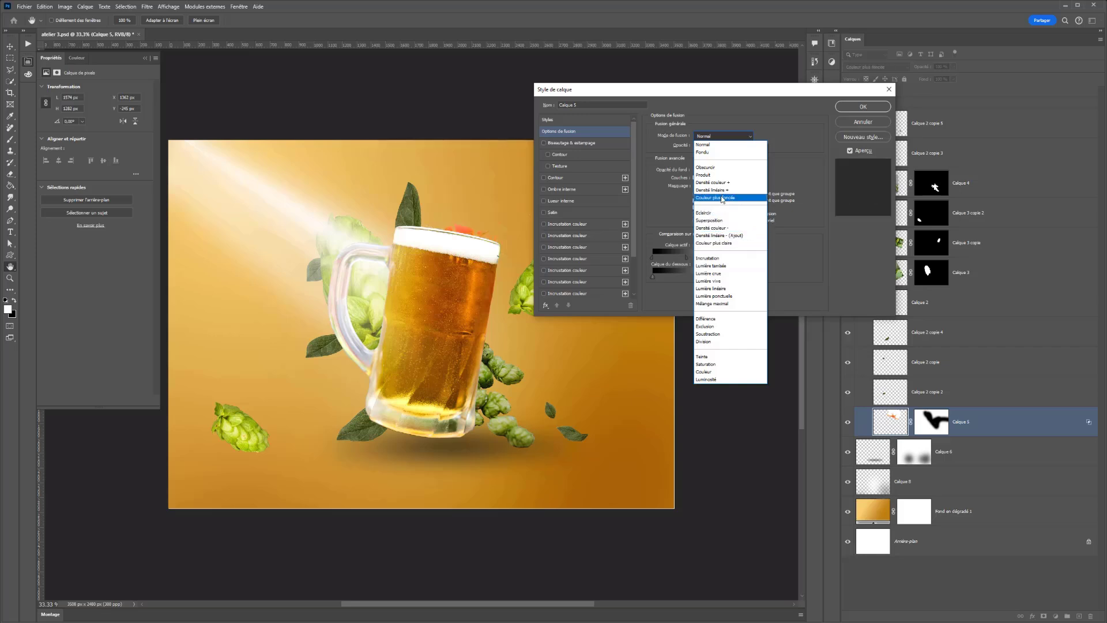
{"action": "left_click", "coordinate": [716, 145]}
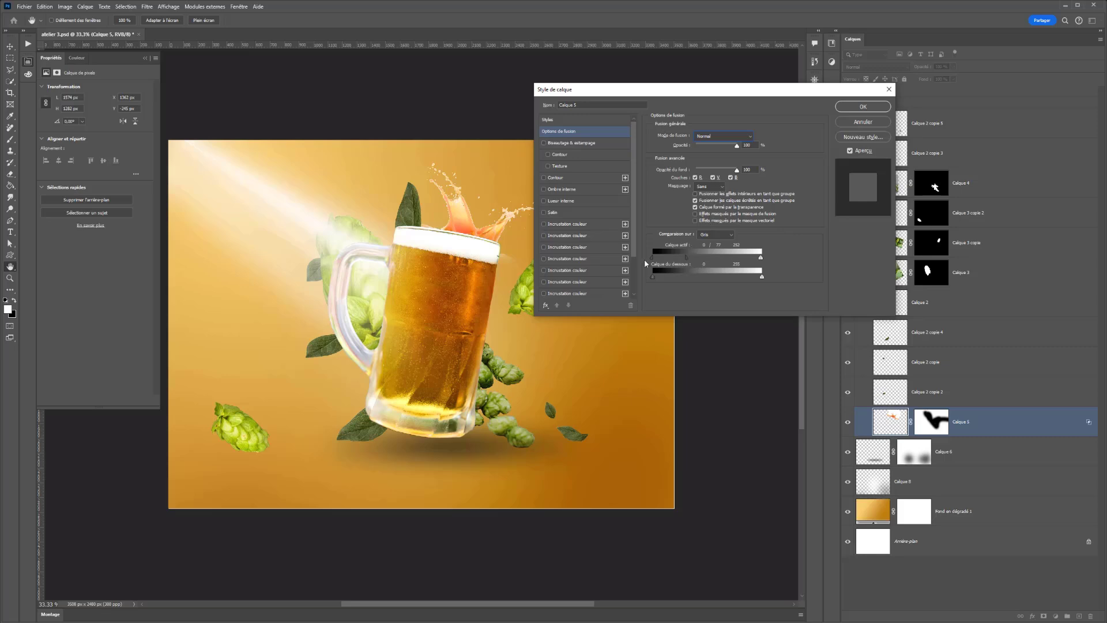
{"action": "left_click_drag", "start_coordinate": [655, 285], "coordinate": [652, 283]}
{"action": "left_click_drag", "start_coordinate": [746, 277], "coordinate": [761, 257]}
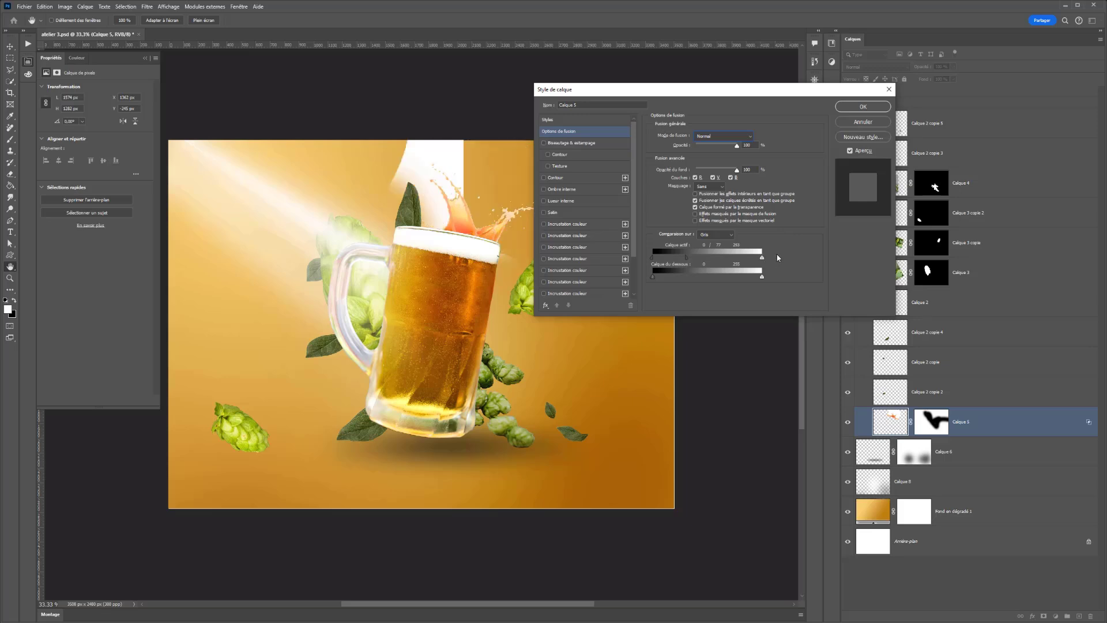
{"action": "left_click", "coordinate": [869, 109]}
Step: Select the white background around the orange splash with Color Range by sampling its white area
{"action": "left_click", "coordinate": [144, 7]}
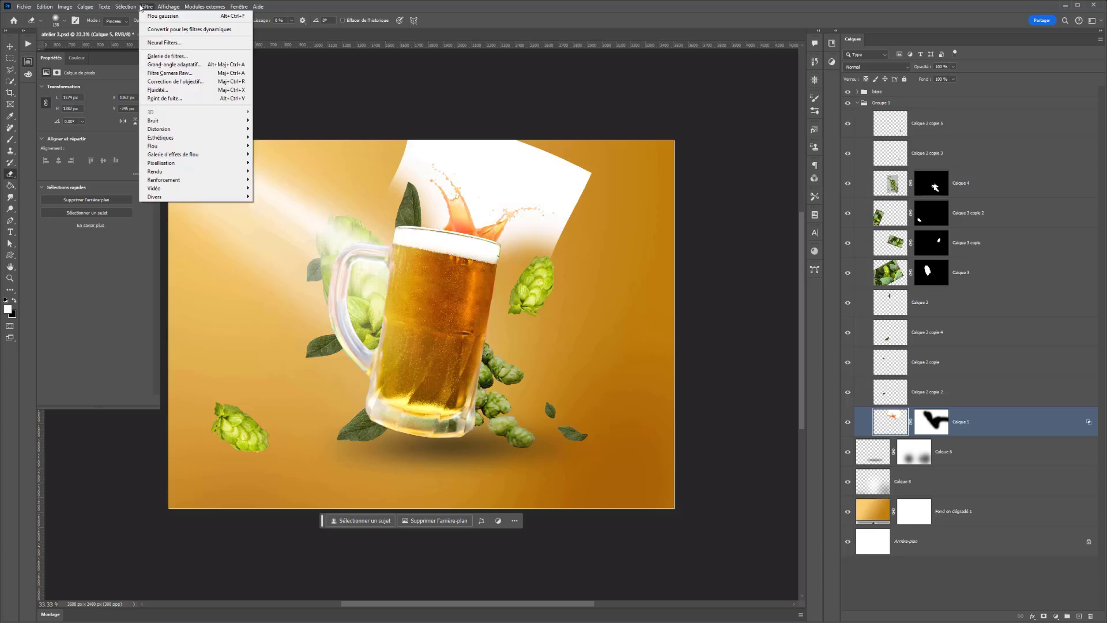
{"action": "mouse_move", "coordinate": [125, 7]}
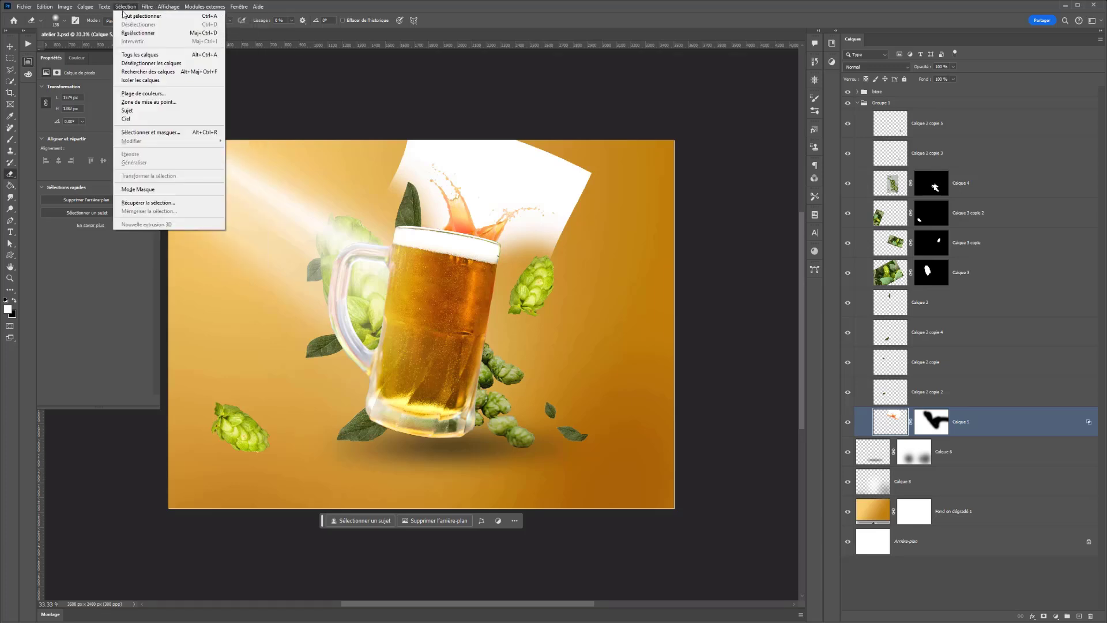
{"action": "left_click", "coordinate": [144, 94]}
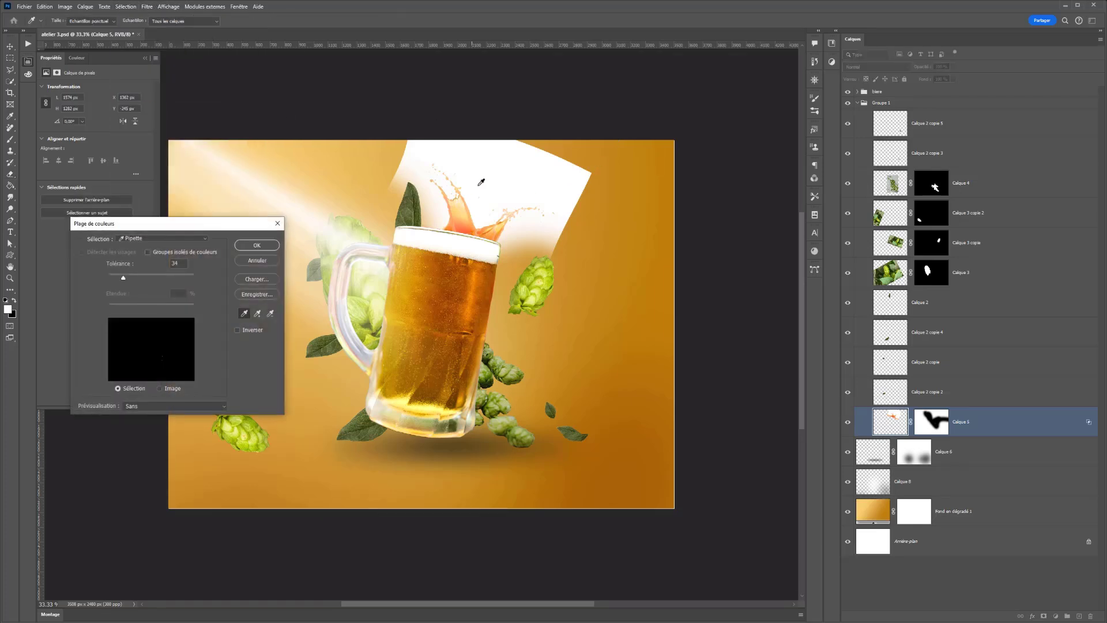
{"action": "left_click", "coordinate": [512, 170]}
{"action": "left_click", "coordinate": [251, 247]}
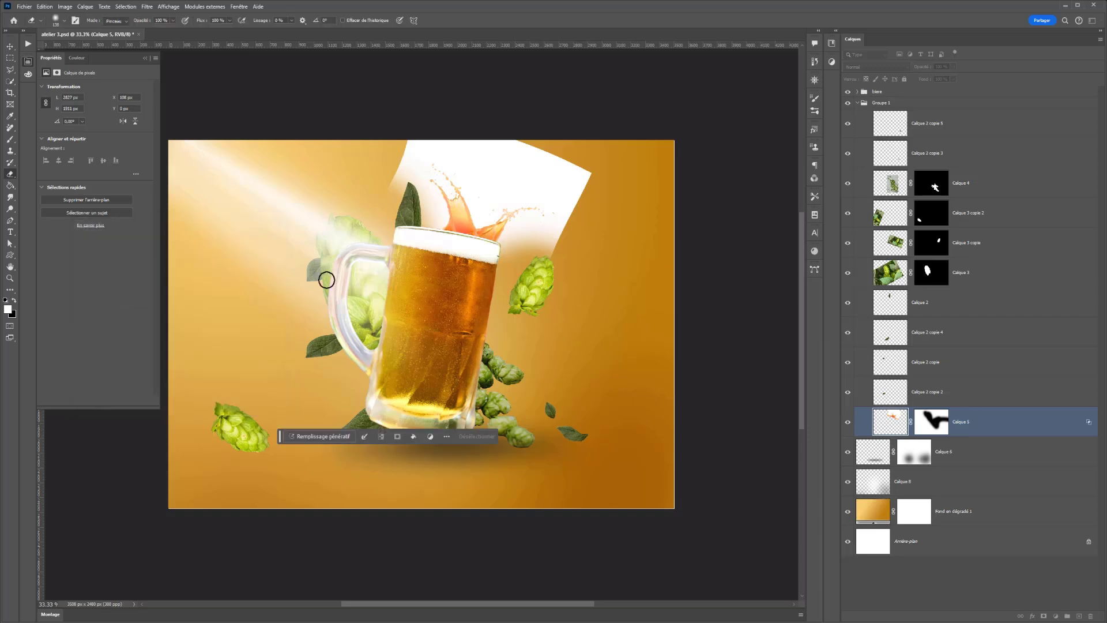
Step: Paint black on Calque 5's layer mask inside the selection to hide the splash's white background, and deselect
{"action": "key", "text": "e"}
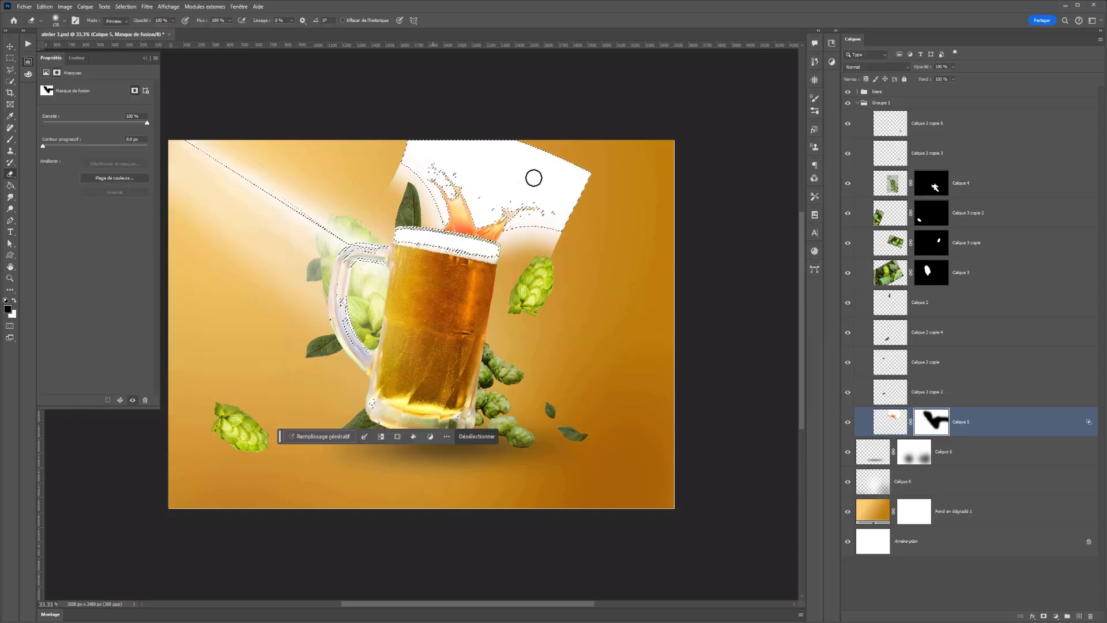
{"action": "left_click_drag", "start_coordinate": [505, 169], "coordinate": [557, 170]}
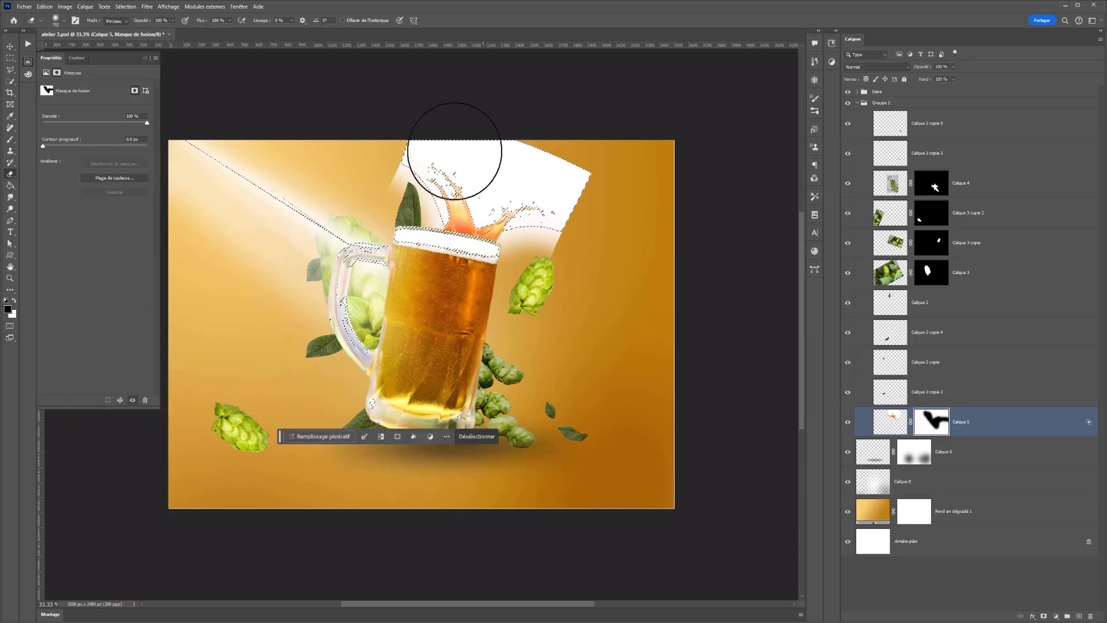
{"action": "left_click", "coordinate": [10, 139]}
{"action": "mouse_move", "coordinate": [453, 149]}
{"action": "left_mouse_down"}
{"action": "mouse_move", "coordinate": [553, 196]}
{"action": "mouse_move", "coordinate": [647, 192]}
{"action": "left_mouse_up"}
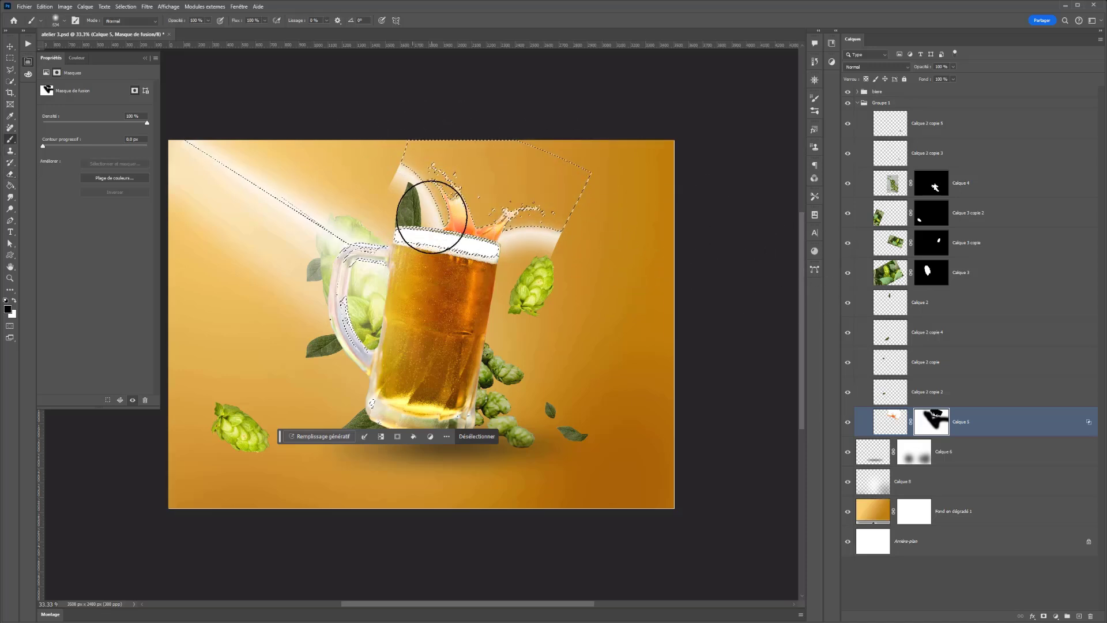
{"action": "key", "text": "ctrl+d"}
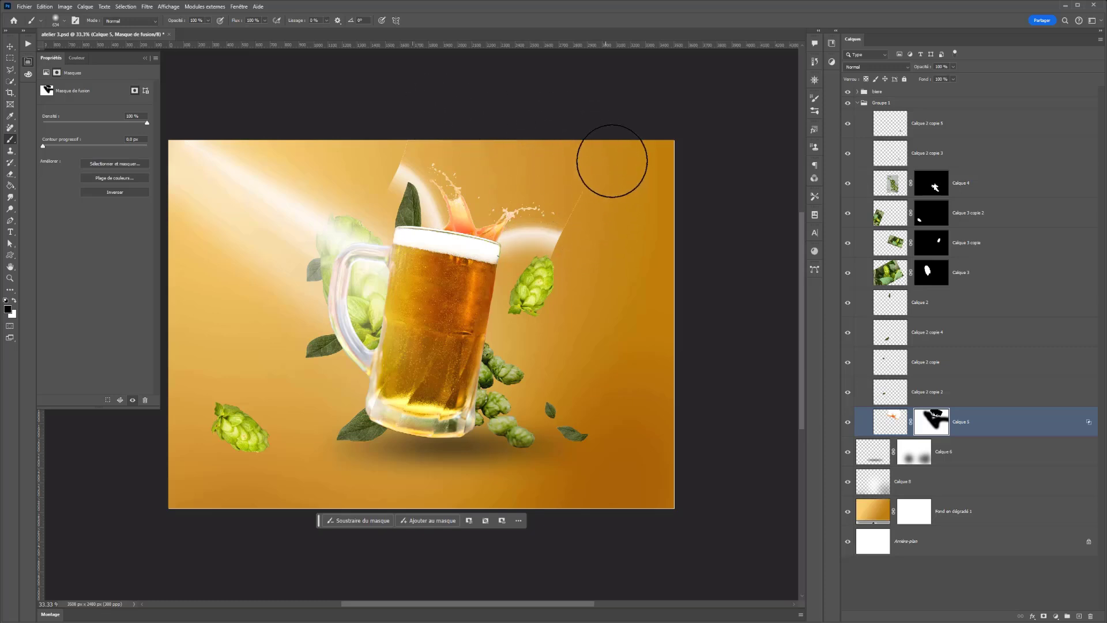
Step: Paint black on Calque 5's mask to remove the leftover white fringes beside the splash and above the glass
{"action": "mouse_move", "coordinate": [610, 164]}
{"action": "left_mouse_down"}
{"action": "mouse_move", "coordinate": [570, 269]}
{"action": "mouse_move", "coordinate": [572, 244]}
{"action": "mouse_move", "coordinate": [589, 247]}
{"action": "mouse_move", "coordinate": [545, 236]}
{"action": "mouse_move", "coordinate": [523, 243]}
{"action": "mouse_move", "coordinate": [525, 256]}
{"action": "mouse_move", "coordinate": [521, 238]}
{"action": "mouse_move", "coordinate": [523, 263]}
{"action": "left_mouse_up"}
{"action": "right_click", "coordinate": [589, 247], "text": "alt"}
{"action": "mouse_move", "coordinate": [423, 240]}
{"action": "left_mouse_down"}
{"action": "mouse_move", "coordinate": [399, 217]}
{"action": "mouse_move", "coordinate": [409, 168]}
{"action": "mouse_move", "coordinate": [428, 158]}
{"action": "mouse_move", "coordinate": [437, 200]}
{"action": "mouse_move", "coordinate": [441, 172]}
{"action": "mouse_move", "coordinate": [462, 217]}
{"action": "mouse_move", "coordinate": [438, 240]}
{"action": "left_mouse_up"}
{"action": "scroll", "coordinate": [408, 193], "scroll_direction": "up", "scroll_amount": 5}
{"action": "left_click_drag", "start_coordinate": [643, 289], "coordinate": [680, 268]}
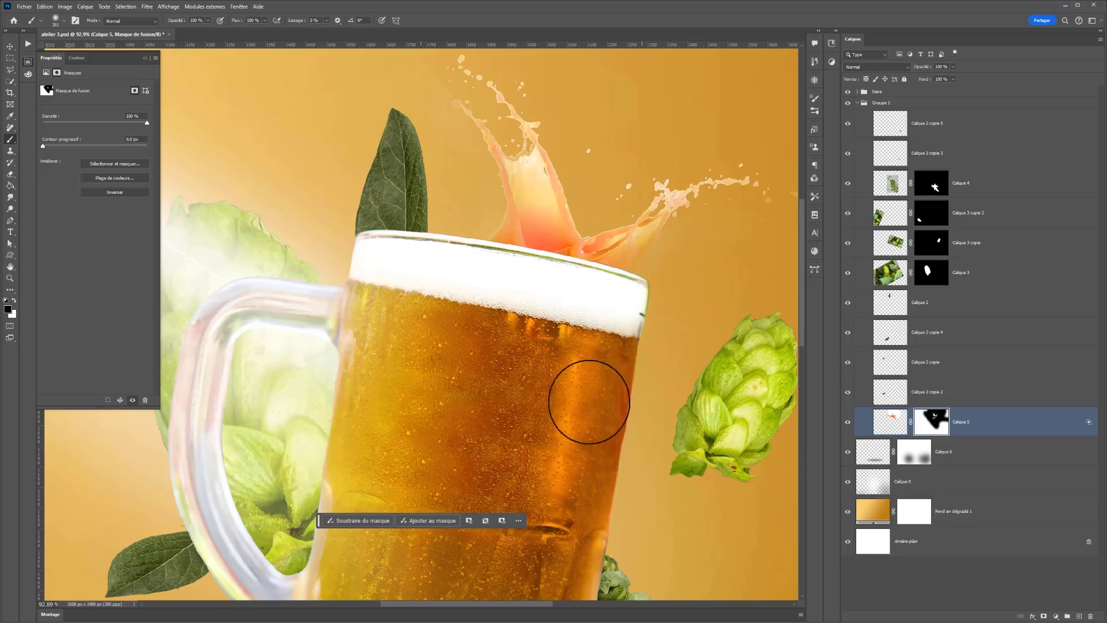
Step: Refine Calque 5's mask with a small white brush to restore the splash's base along the right of the glass rim
{"action": "key", "text": "x"}
{"action": "mouse_move", "coordinate": [611, 259]}
{"action": "left_mouse_down"}
{"action": "mouse_move", "coordinate": [622, 268]}
{"action": "mouse_move", "coordinate": [593, 267]}
{"action": "mouse_move", "coordinate": [613, 274]}
{"action": "mouse_move", "coordinate": [635, 257]}
{"action": "left_mouse_up"}
{"action": "key", "text": "ctrl+z"}
{"action": "key", "text": "x"}
{"action": "key", "text": "x"}
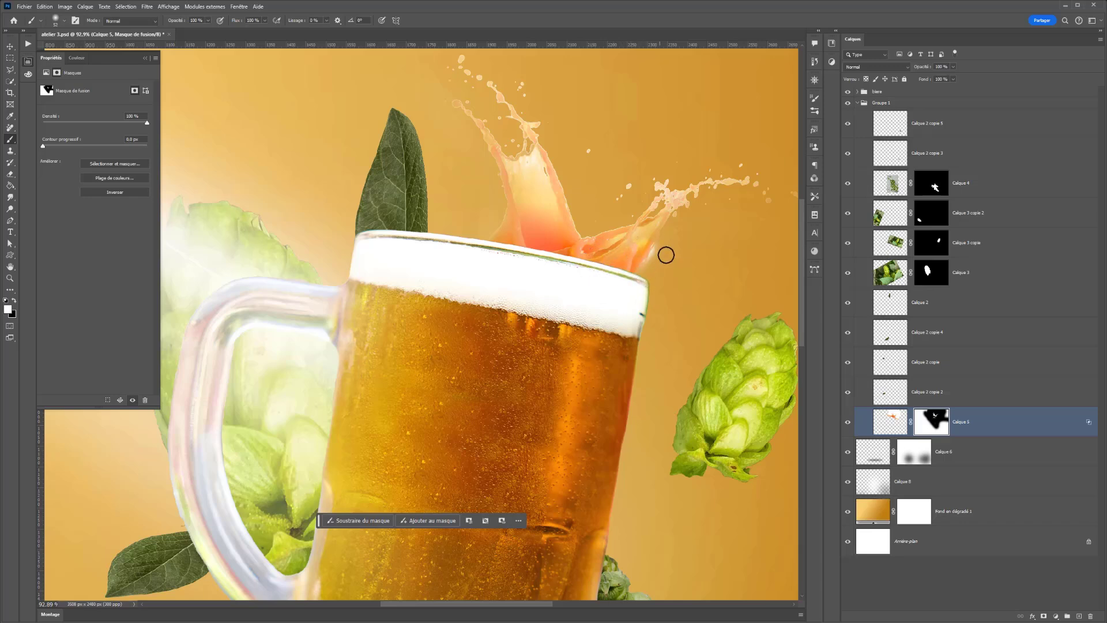
{"action": "key", "text": "x"}
{"action": "key", "text": "x"}
{"action": "left_click_drag", "start_coordinate": [628, 270], "coordinate": [640, 252]}
{"action": "key", "text": "x"}
Step: Load Calque 5's outline as a selection, add a new layer above it, and clip that layer to Calque 5
{"action": "left_click", "coordinate": [897, 424], "text": "ctrl"}
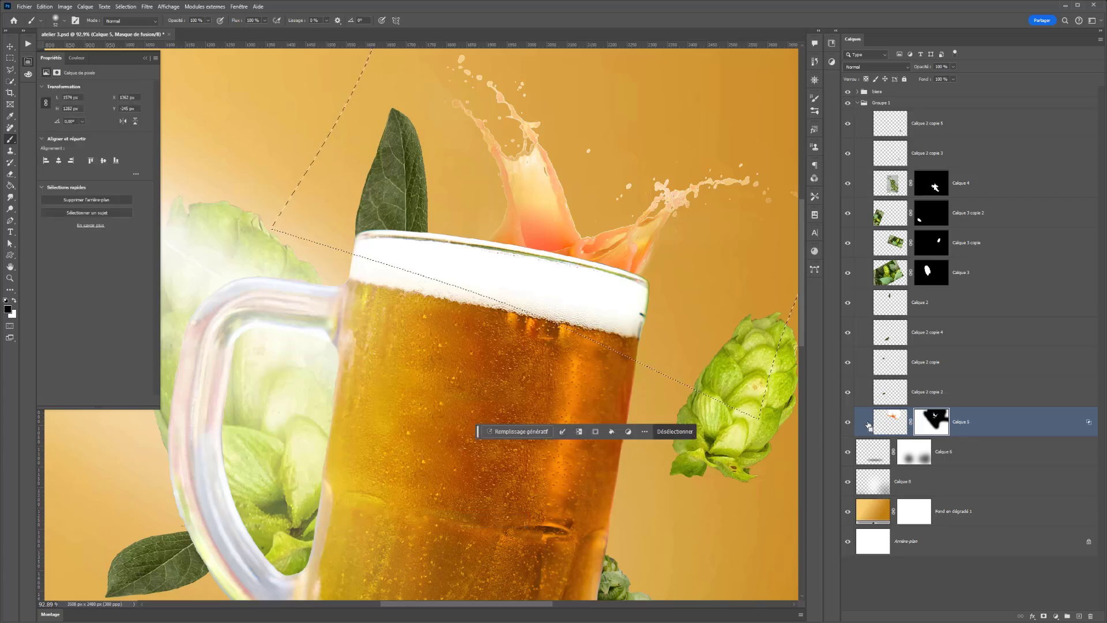
{"action": "left_click", "coordinate": [1079, 616]}
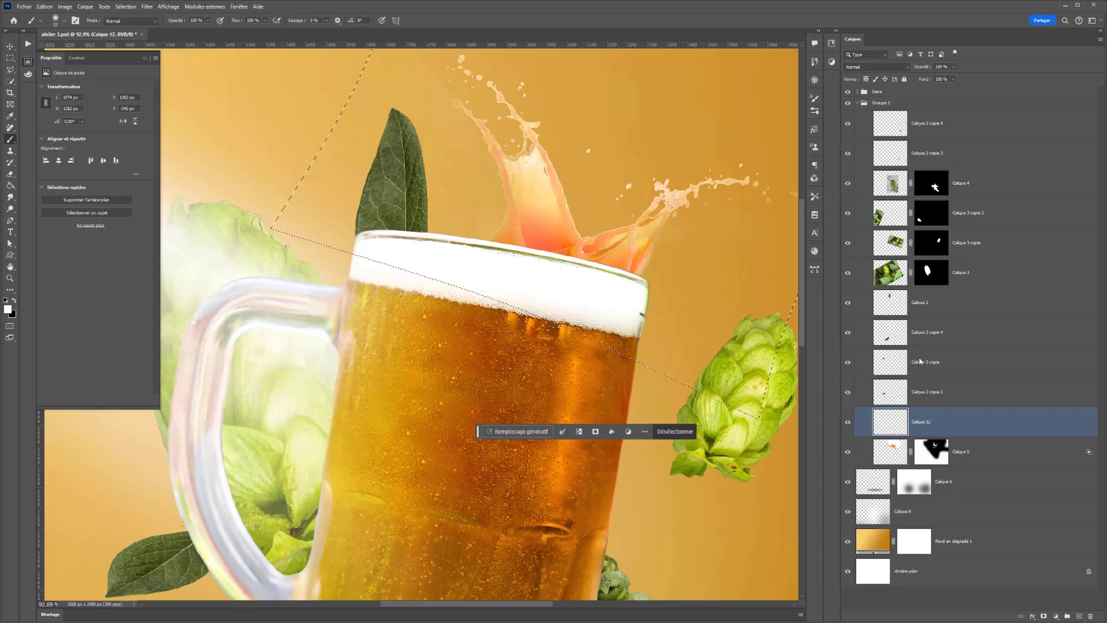
{"action": "key", "text": "ctrl+0"}
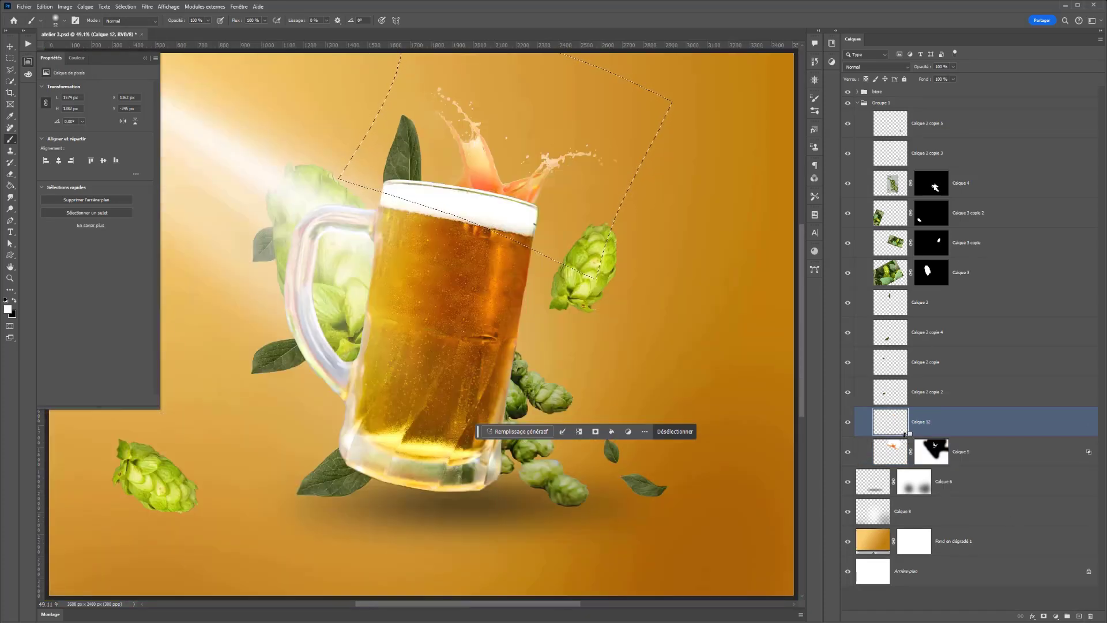
{"action": "left_click", "coordinate": [905, 433], "text": "alt"}
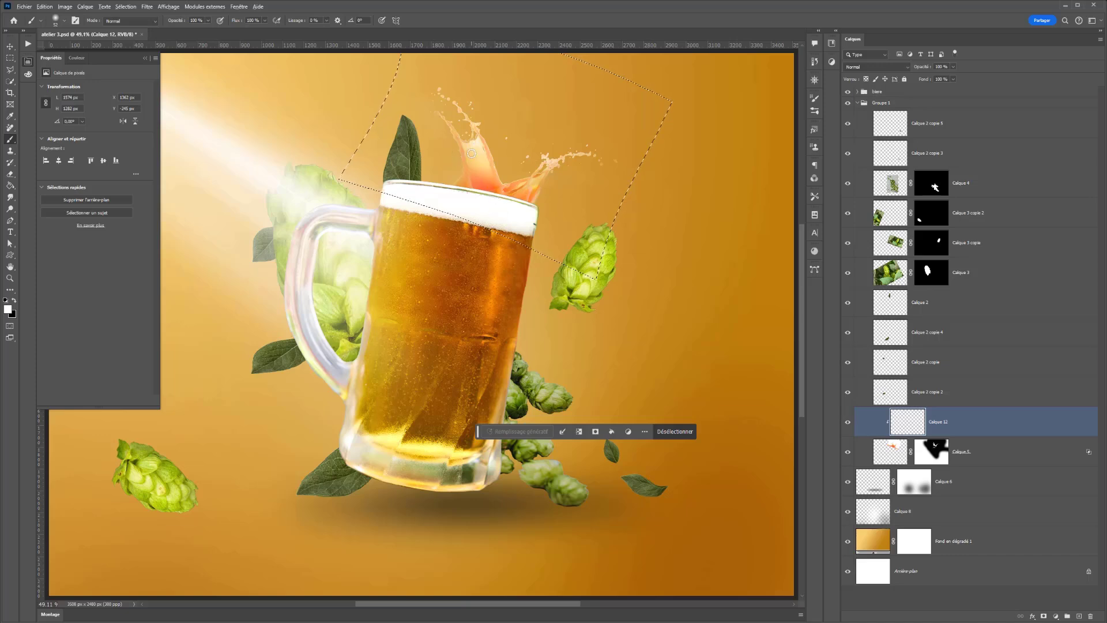
Step: Paint over the splash on Calque 12 with soft peach and cream tones sampled from it, and clear the selection
{"action": "left_click", "coordinate": [490, 151], "text": "alt"}
{"action": "left_click", "coordinate": [486, 145], "text": "alt"}
{"action": "left_click_drag", "start_coordinate": [529, 122], "coordinate": [546, 121]}
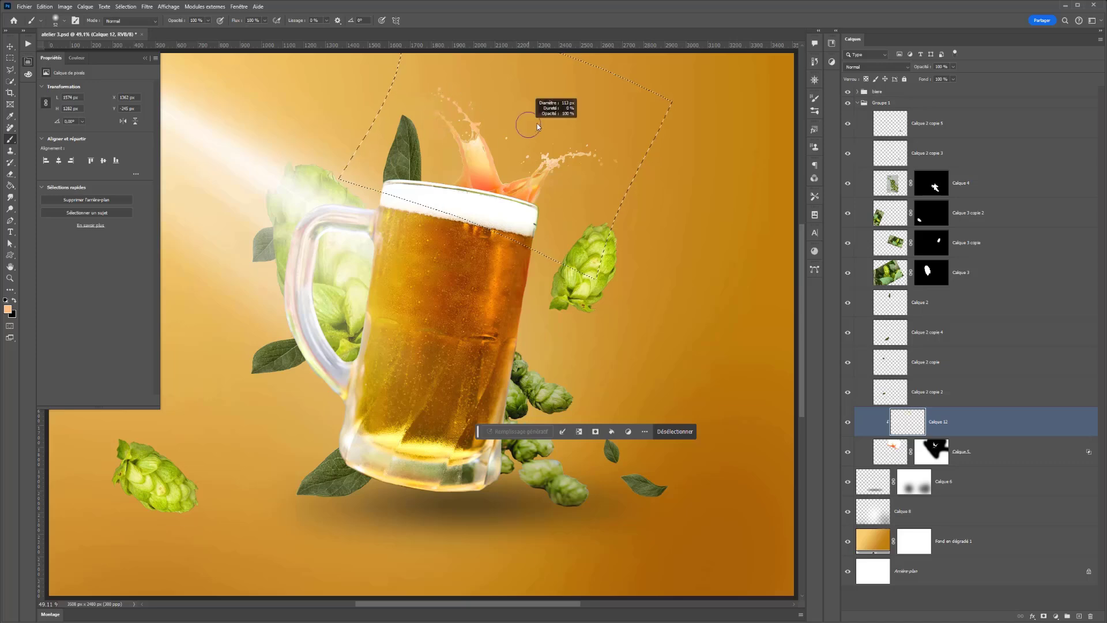
{"action": "left_click", "coordinate": [549, 160], "text": "alt"}
{"action": "left_click_drag", "start_coordinate": [551, 159], "coordinate": [546, 172]}
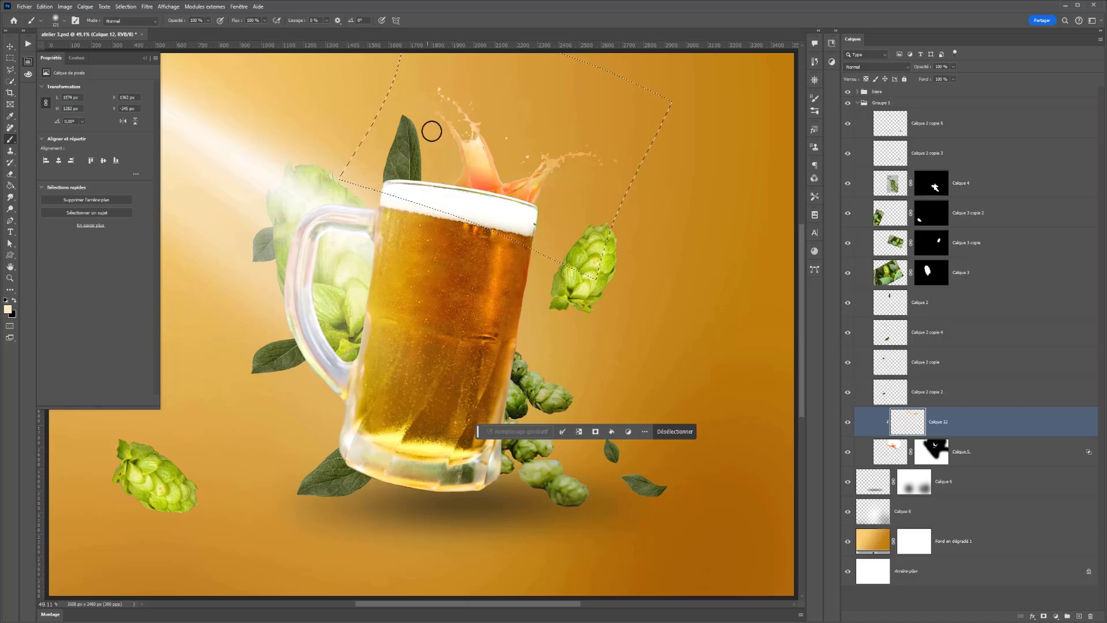
{"action": "scroll", "coordinate": [466, 146], "scroll_direction": "down", "scroll_amount": 2}
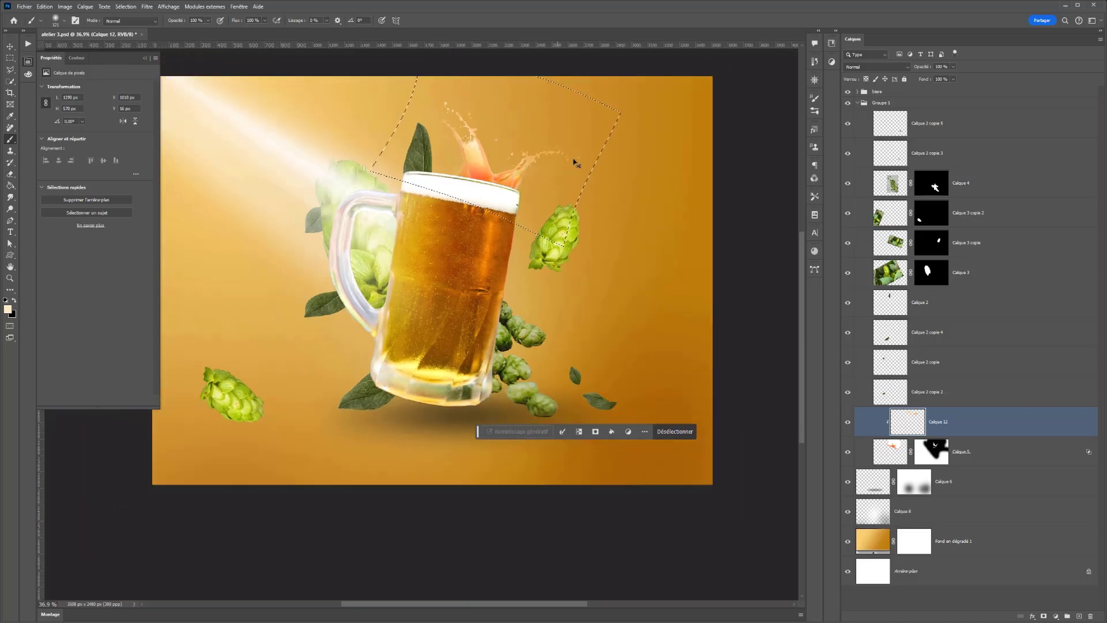
{"action": "key", "text": "ctrl+d"}
Step: Add a Levels adjustment clipped to the splash, with the black input at about 20 and the midtones at 1.32
{"action": "left_click", "coordinate": [1055, 616]}
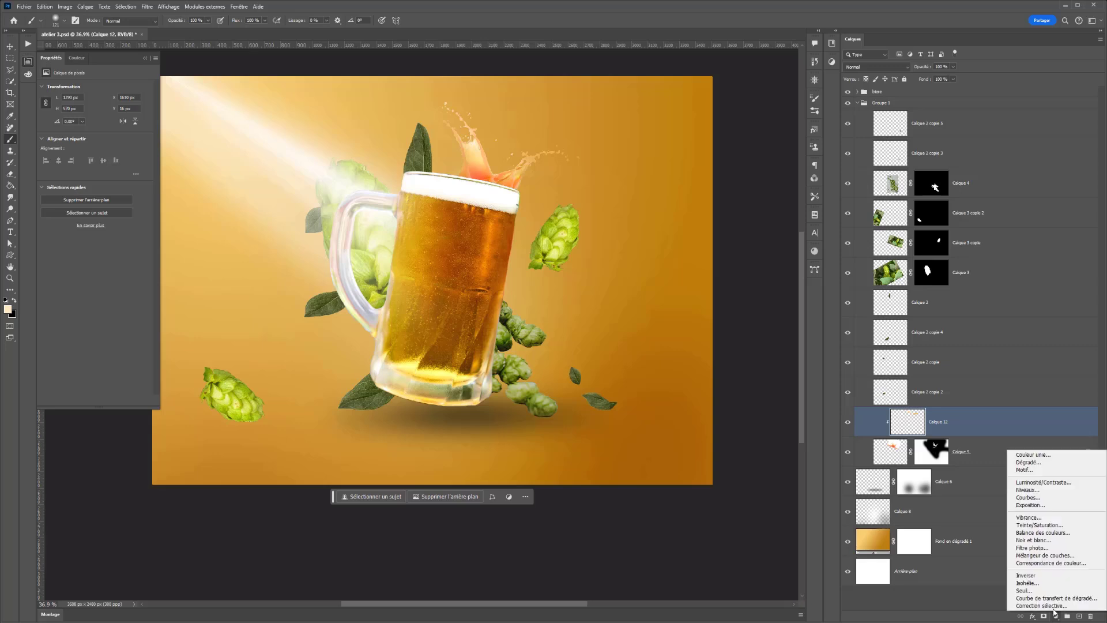
{"action": "left_click", "coordinate": [1026, 491]}
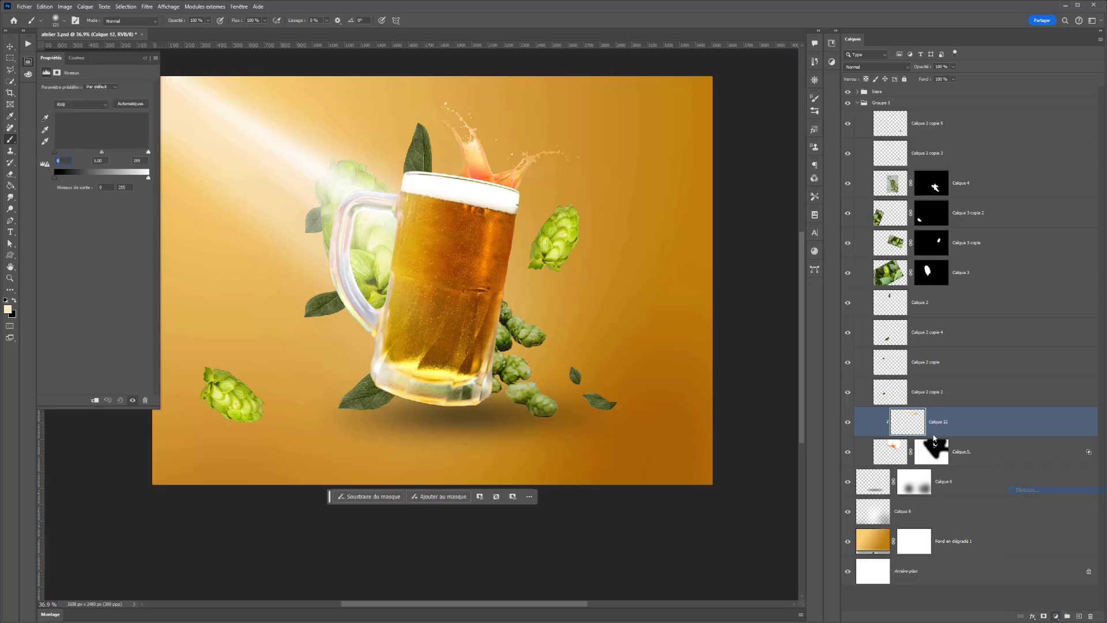
{"action": "left_click_drag", "start_coordinate": [95, 407], "coordinate": [95, 403]}
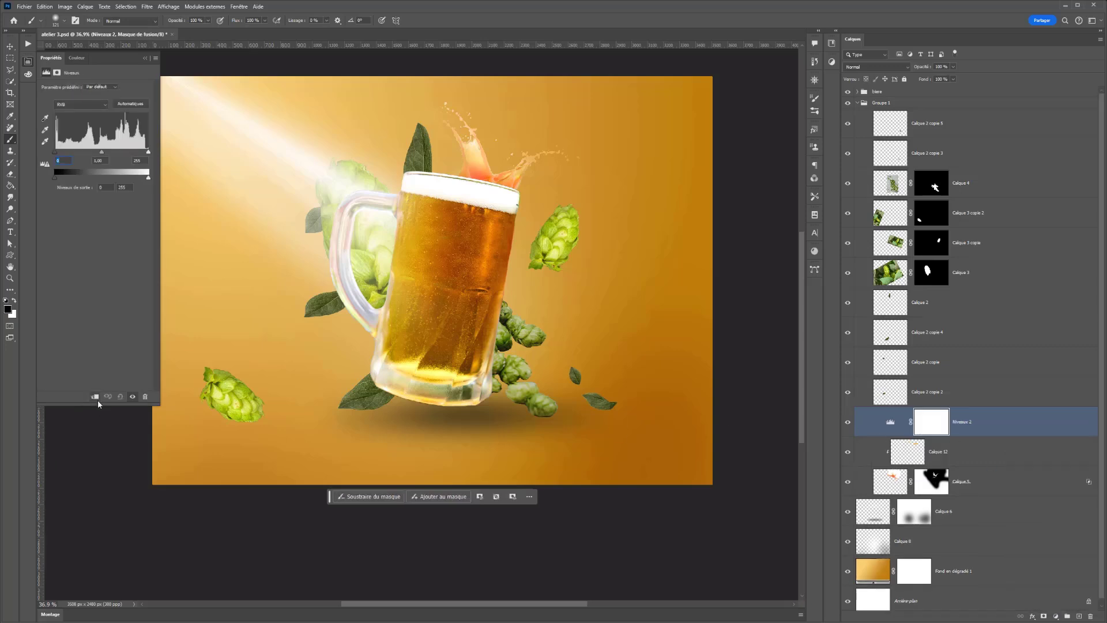
{"action": "left_click", "coordinate": [95, 397]}
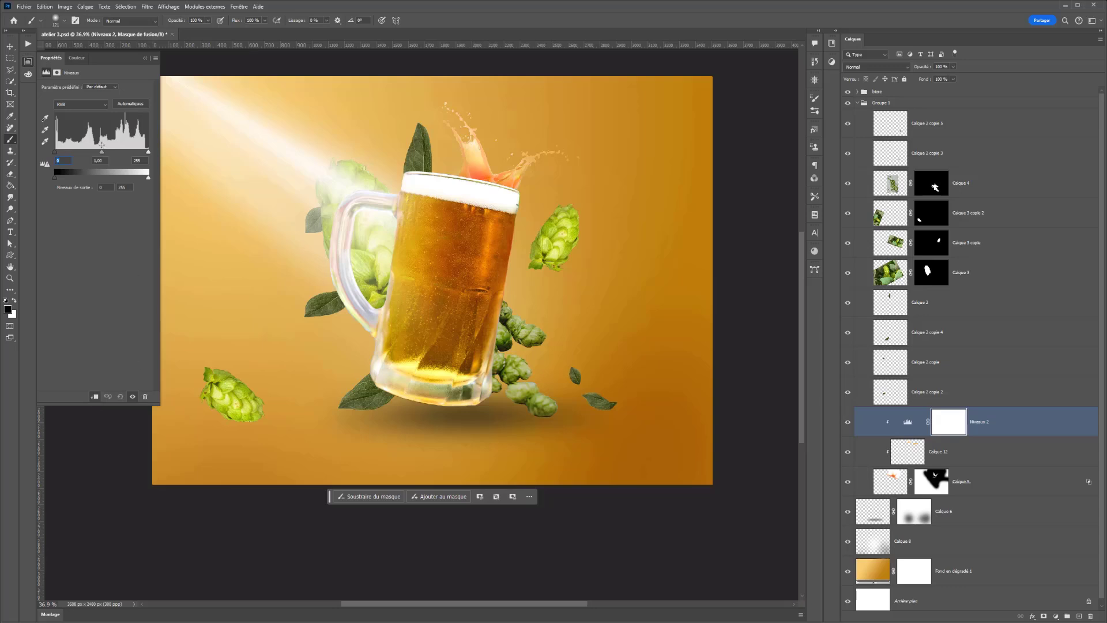
{"action": "left_click_drag", "start_coordinate": [103, 153], "coordinate": [81, 157]}
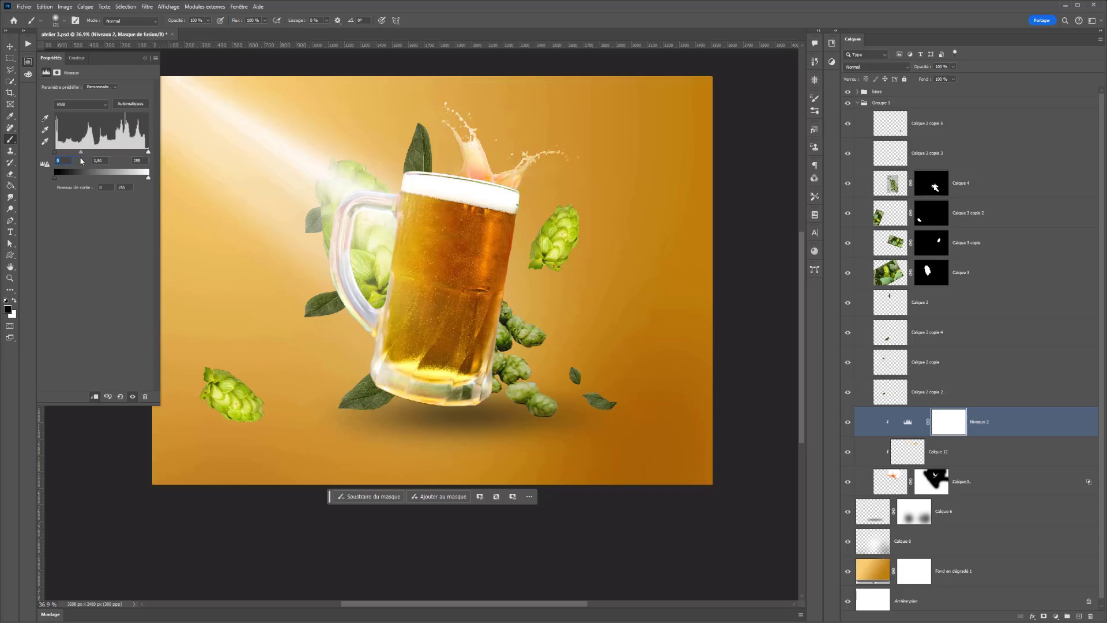
{"action": "left_click_drag", "start_coordinate": [90, 156], "coordinate": [74, 155]}
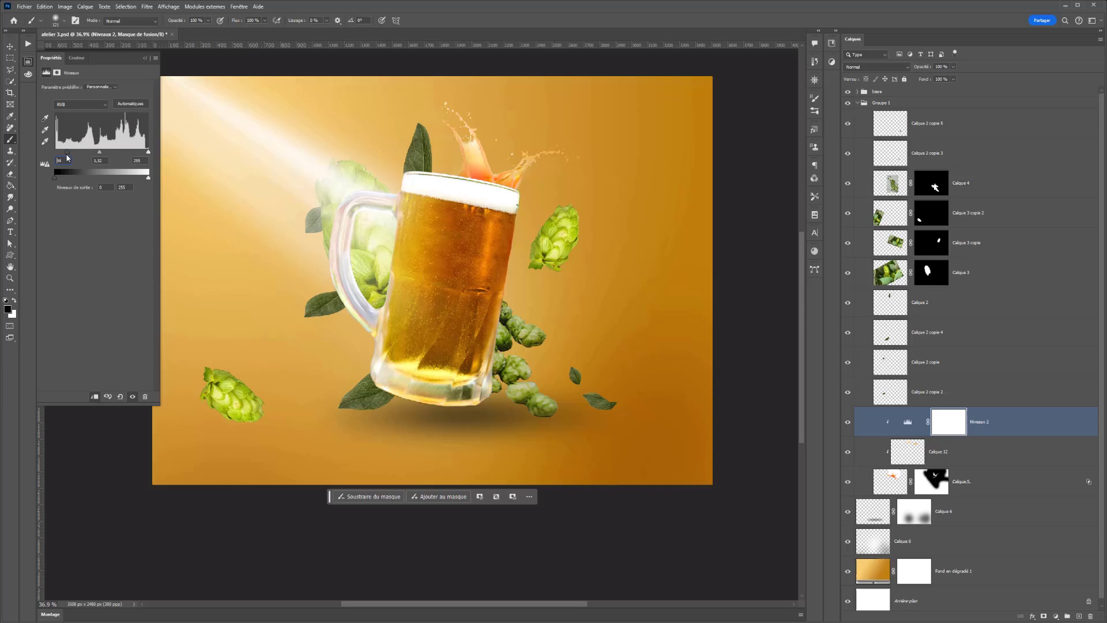
Step: Add a clipped Hue/Saturation adjustment that shifts the splash towards golden yellow, with saturation +13 and slightly raised lightness
{"action": "left_click", "coordinate": [1056, 615]}
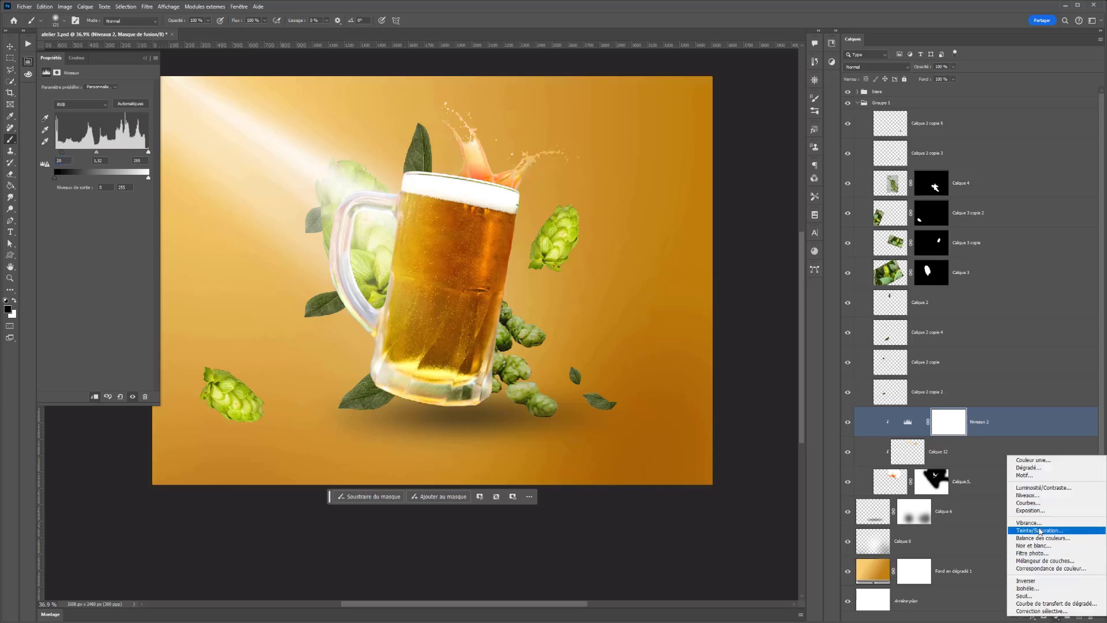
{"action": "left_click", "coordinate": [1019, 532]}
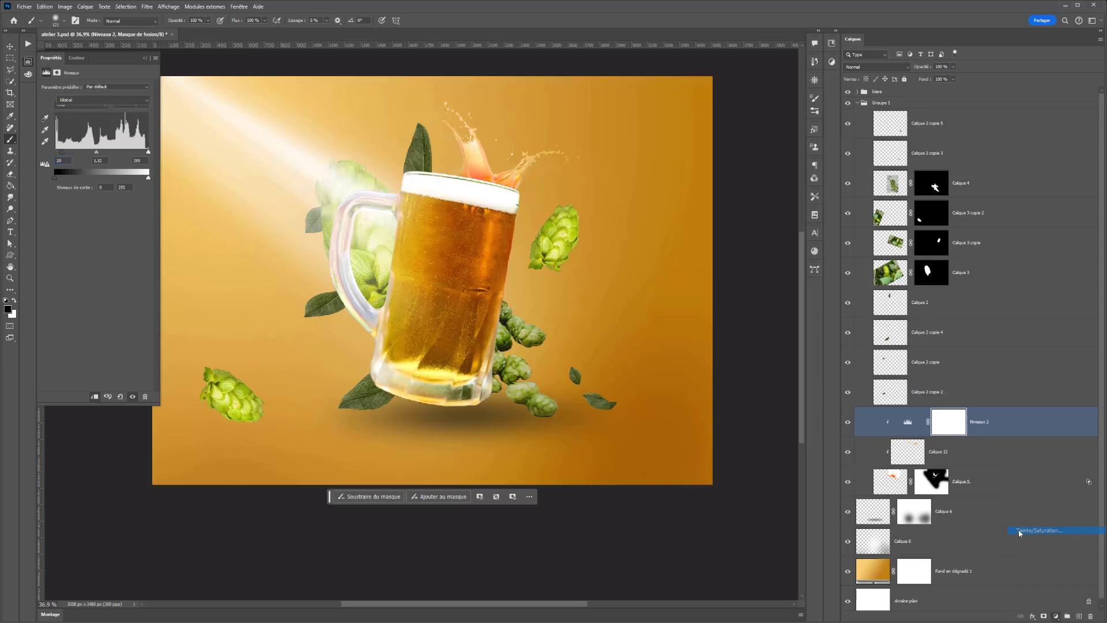
{"action": "left_click", "coordinate": [95, 396]}
{"action": "mouse_move", "coordinate": [96, 121]}
{"action": "left_mouse_down"}
{"action": "mouse_move", "coordinate": [105, 130]}
{"action": "mouse_move", "coordinate": [89, 140]}
{"action": "mouse_move", "coordinate": [100, 141]}
{"action": "mouse_move", "coordinate": [86, 138]}
{"action": "mouse_move", "coordinate": [107, 125]}
{"action": "mouse_move", "coordinate": [97, 127]}
{"action": "mouse_move", "coordinate": [108, 155]}
{"action": "mouse_move", "coordinate": [92, 156]}
{"action": "mouse_move", "coordinate": [100, 126]}
{"action": "left_mouse_up"}
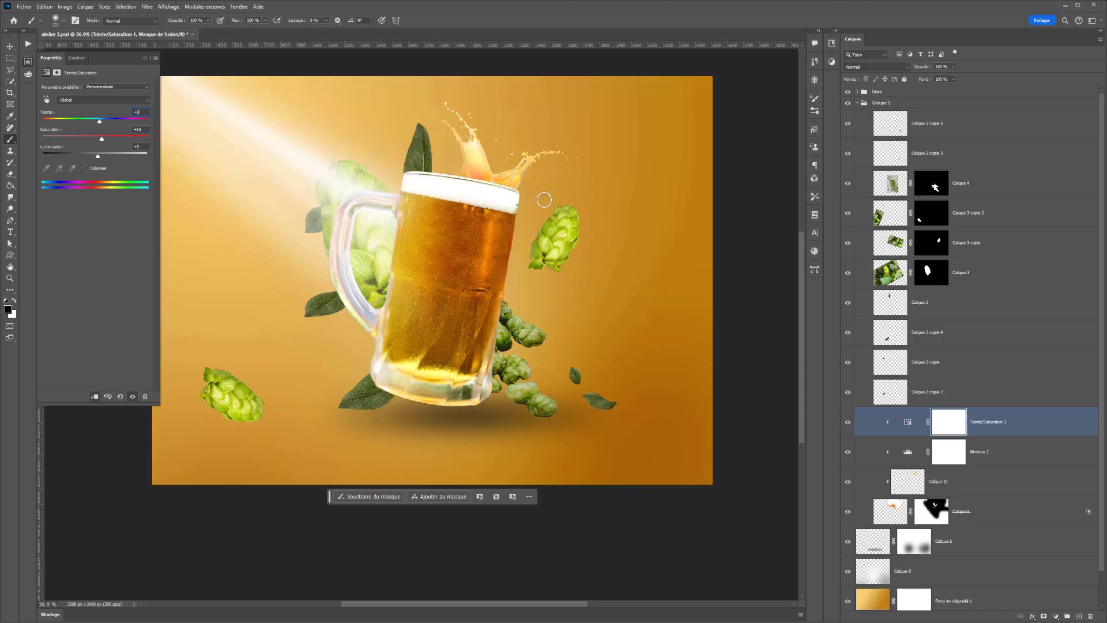
Step: On Calque 12, tint the splash's base with a soft pale yellow brush at about 54% opacity, and save the document
{"action": "left_click", "coordinate": [916, 489]}
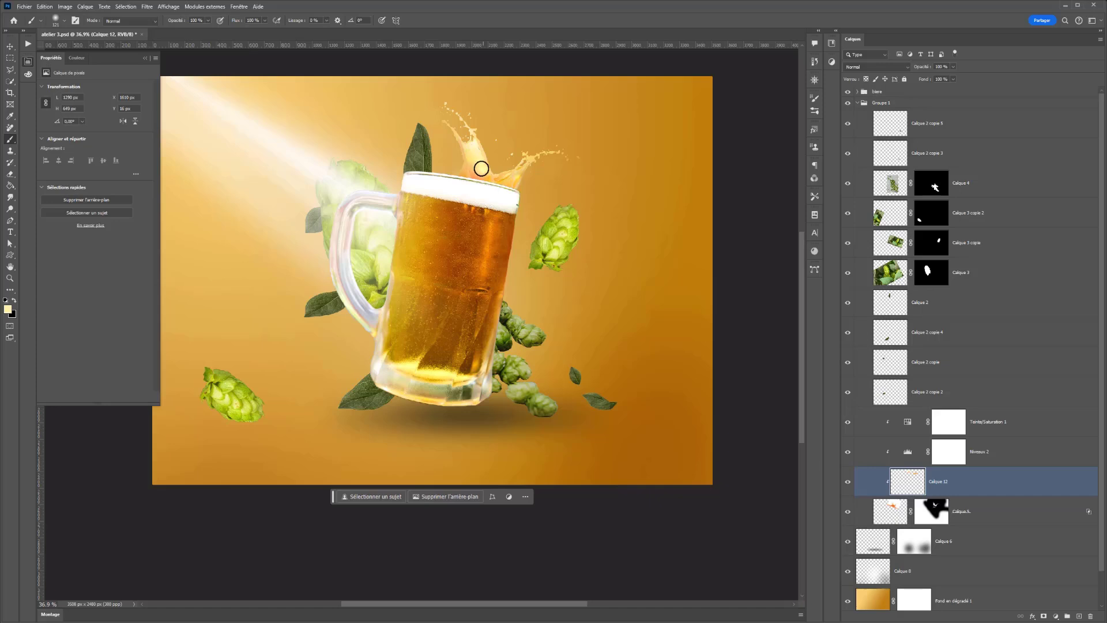
{"action": "left_click_drag", "start_coordinate": [482, 170], "coordinate": [494, 168]}
{"action": "left_click", "coordinate": [482, 171]}
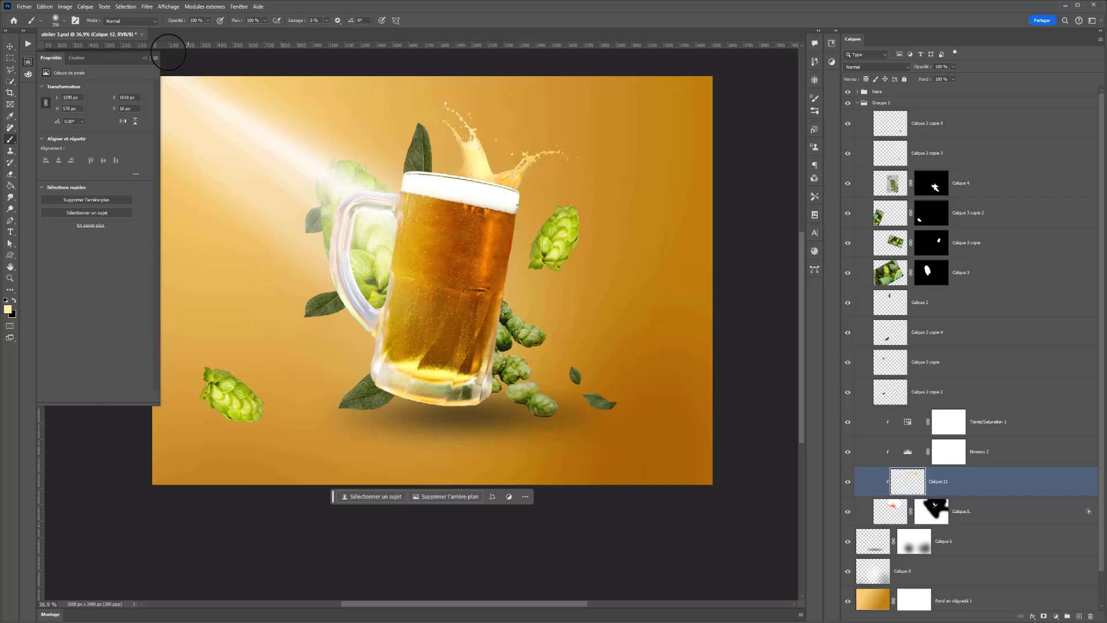
{"action": "key", "text": "ctrl+z"}
{"action": "left_click", "coordinate": [209, 21]}
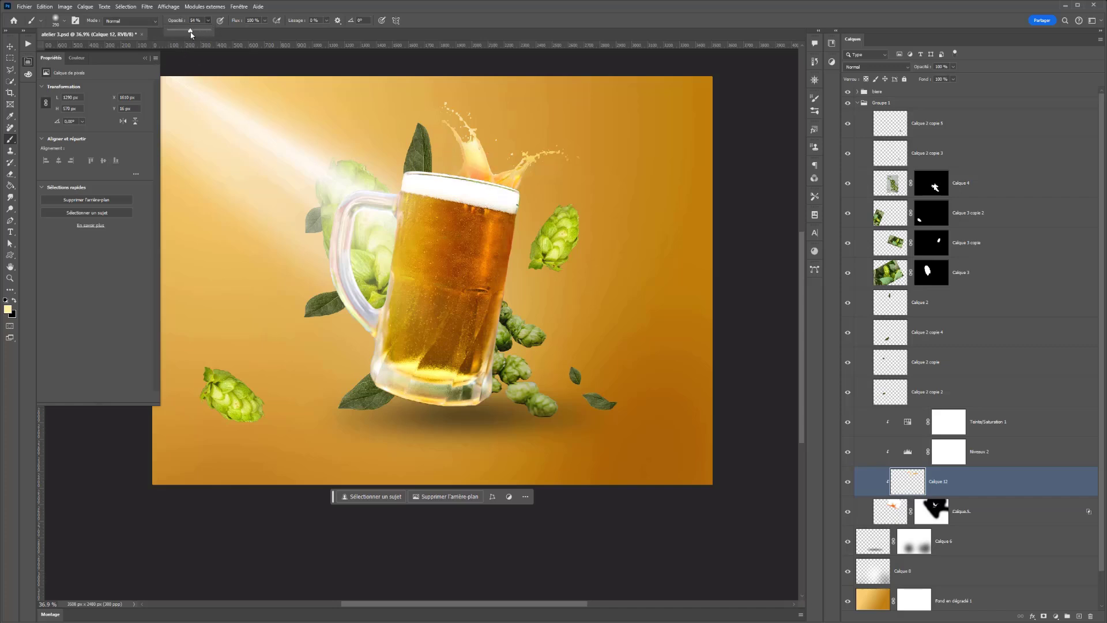
{"action": "left_click", "coordinate": [478, 169]}
{"action": "left_click", "coordinate": [514, 174]}
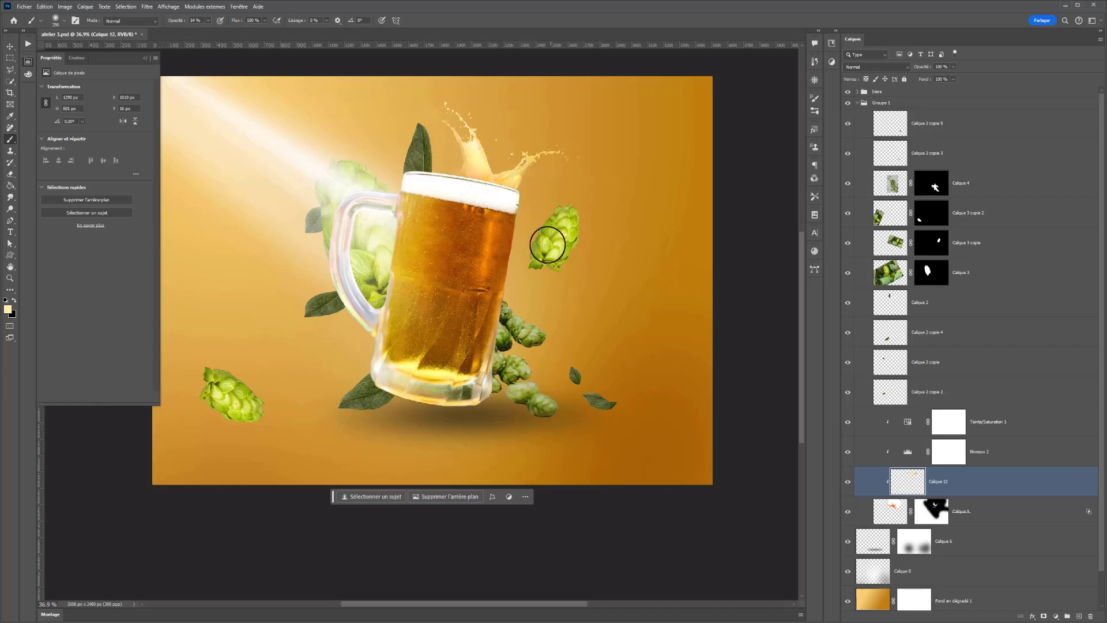
{"action": "key", "text": "ctrl+z"}
{"action": "key", "text": "ctrl+s"}
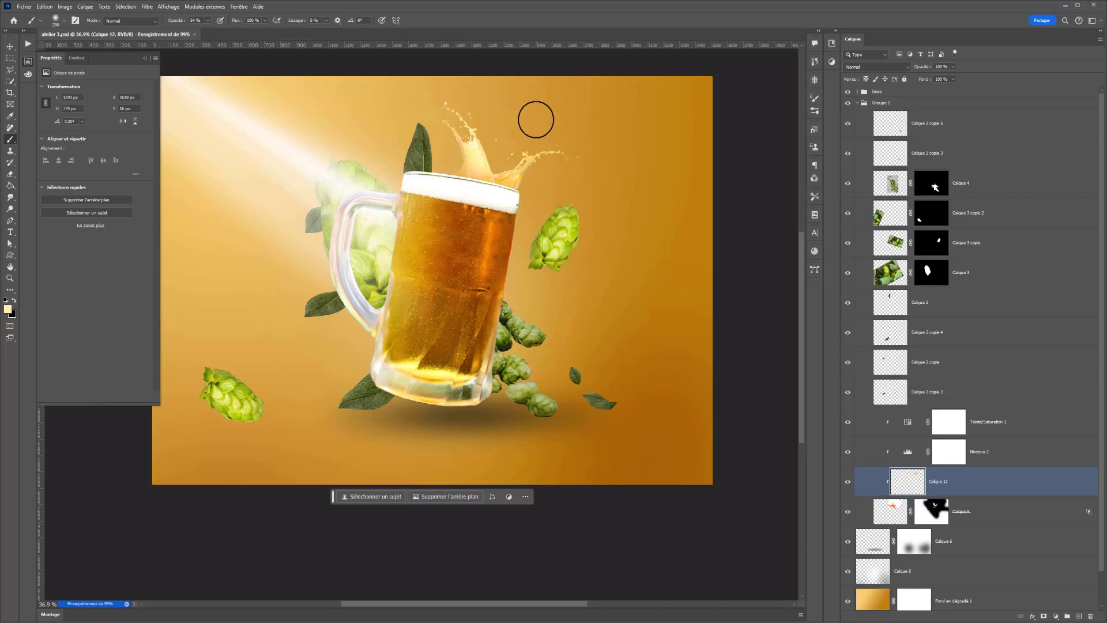
Step: Group the splash layer Calque 5 with its clipped layers Calque 12, Niveaux 2 and Teinte/Saturation 1
{"action": "scroll", "coordinate": [588, 277], "scroll_direction": "down", "scroll_amount": 3}
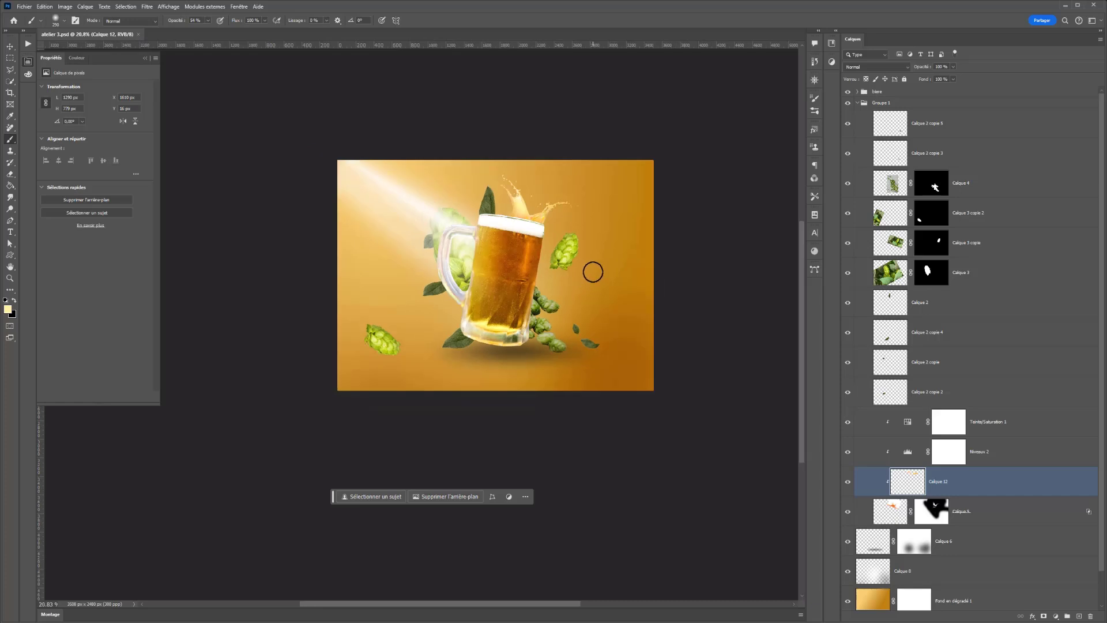
{"action": "scroll", "coordinate": [855, 321], "scroll_direction": "down", "scroll_amount": 1}
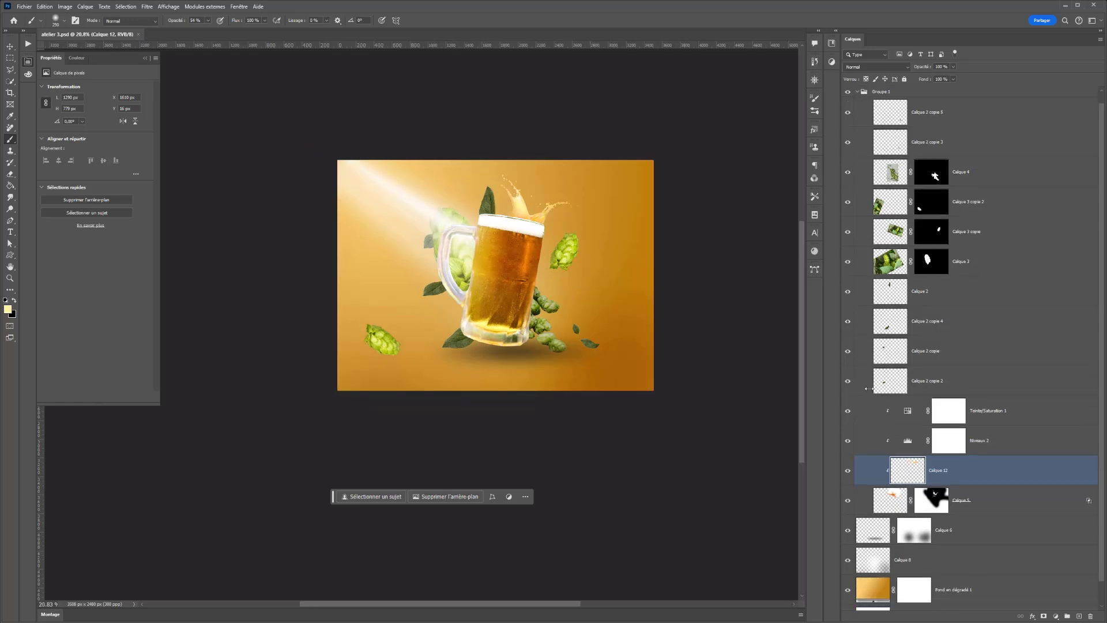
{"action": "left_click", "coordinate": [1020, 419]}
{"action": "left_click", "coordinate": [969, 498], "text": "shift"}
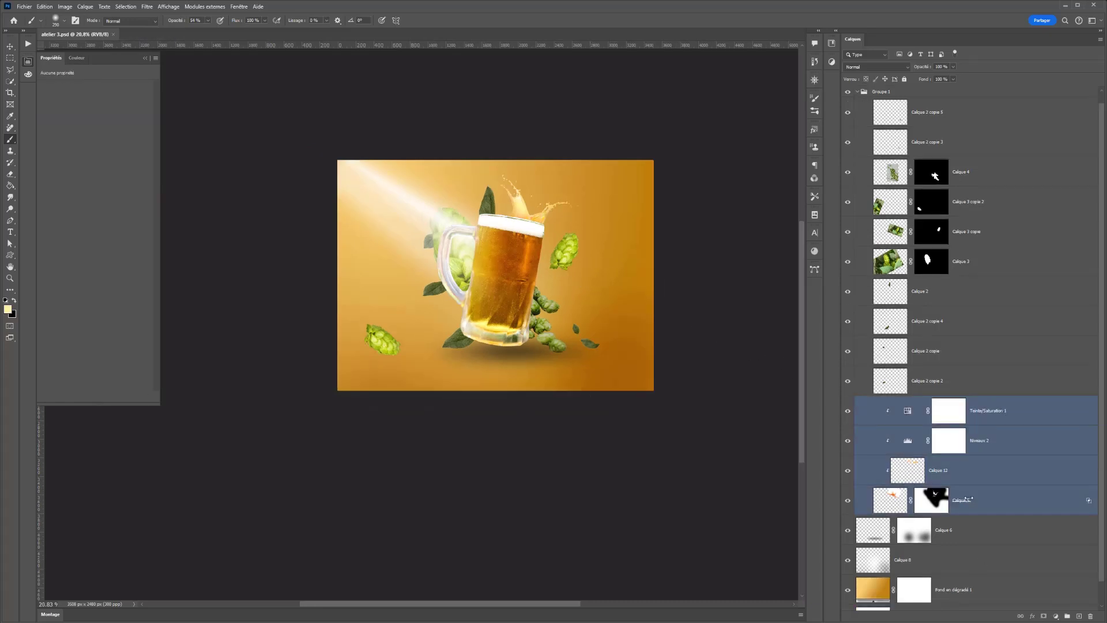
{"action": "key", "text": "ctrl+g"}
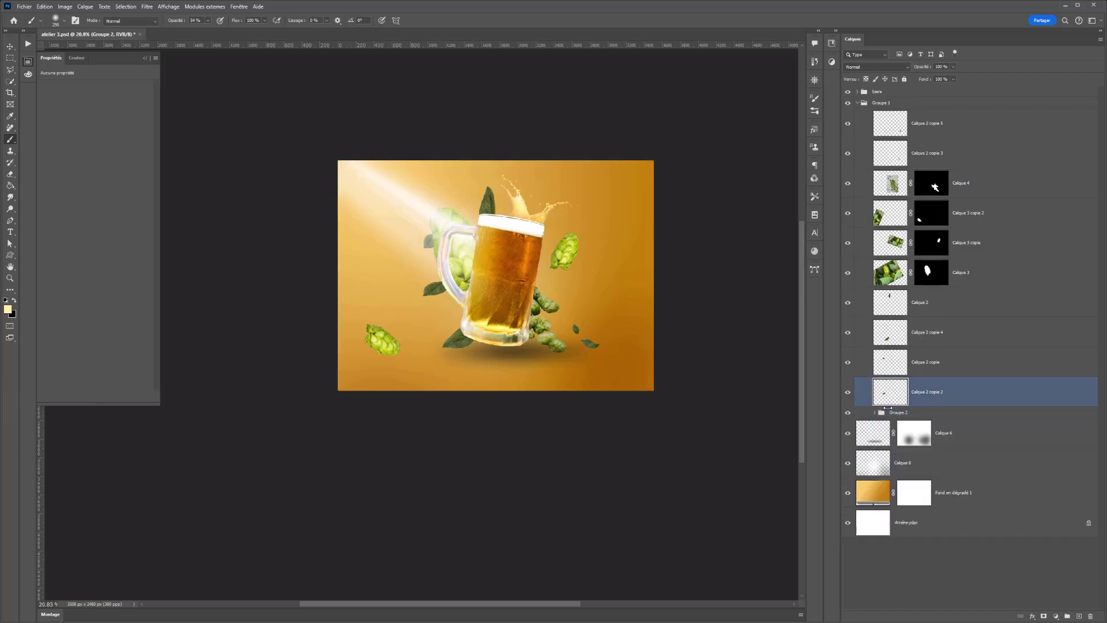
Step: Rename the splash group Groupe 2 as liquide
{"action": "double_click", "coordinate": [899, 412]}
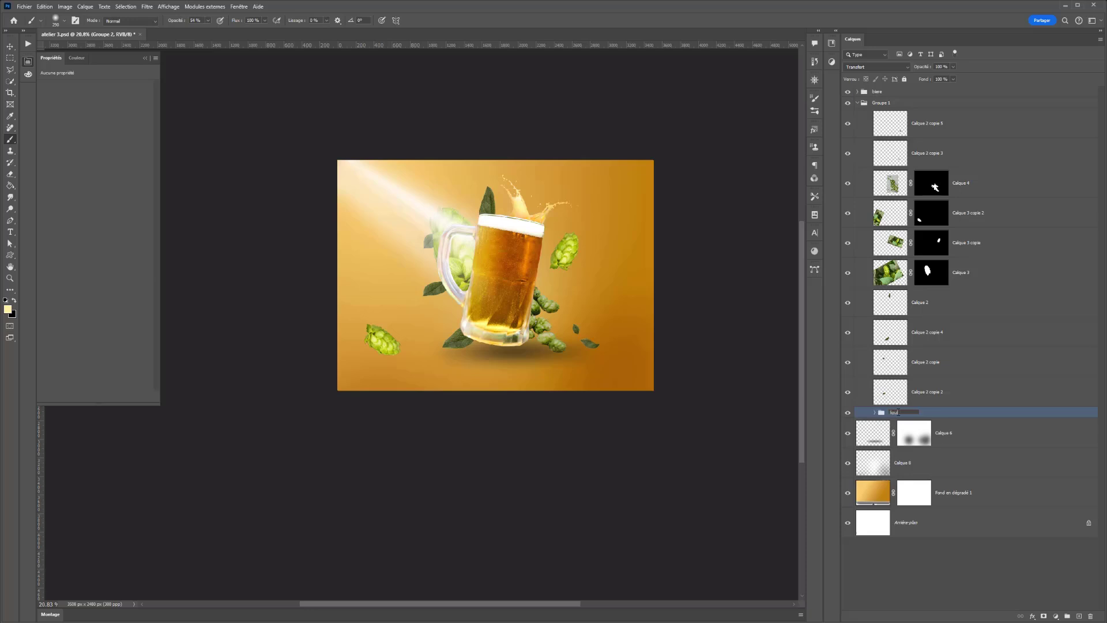
{"action": "key", "text": "Return"}
{"action": "left_click", "coordinate": [893, 124]}
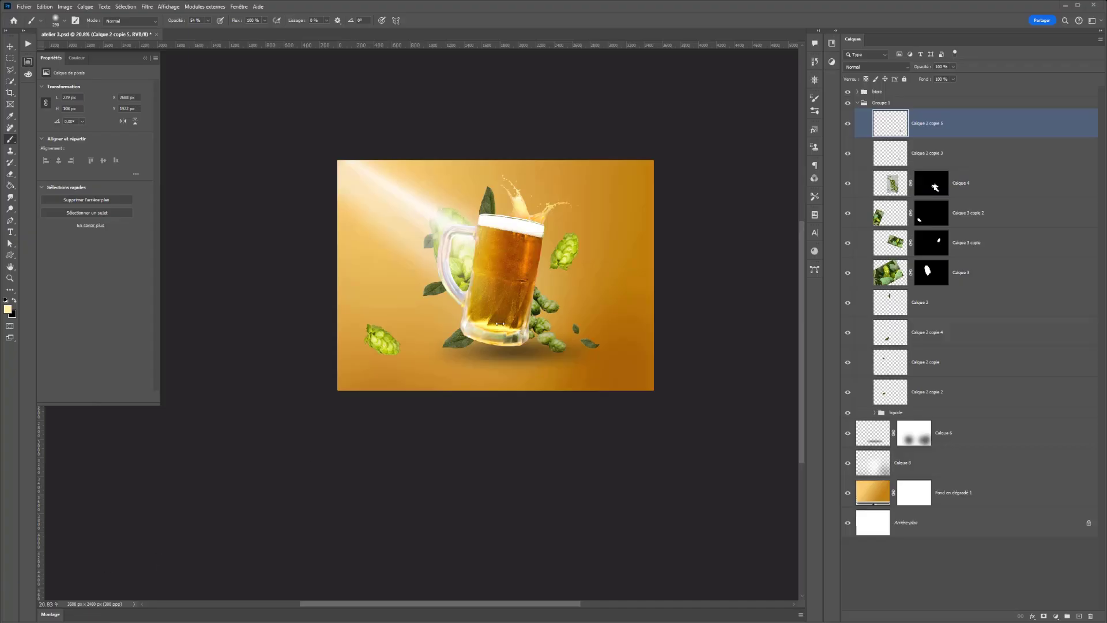
{"action": "scroll", "coordinate": [499, 324], "scroll_direction": "up", "scroll_amount": 3}
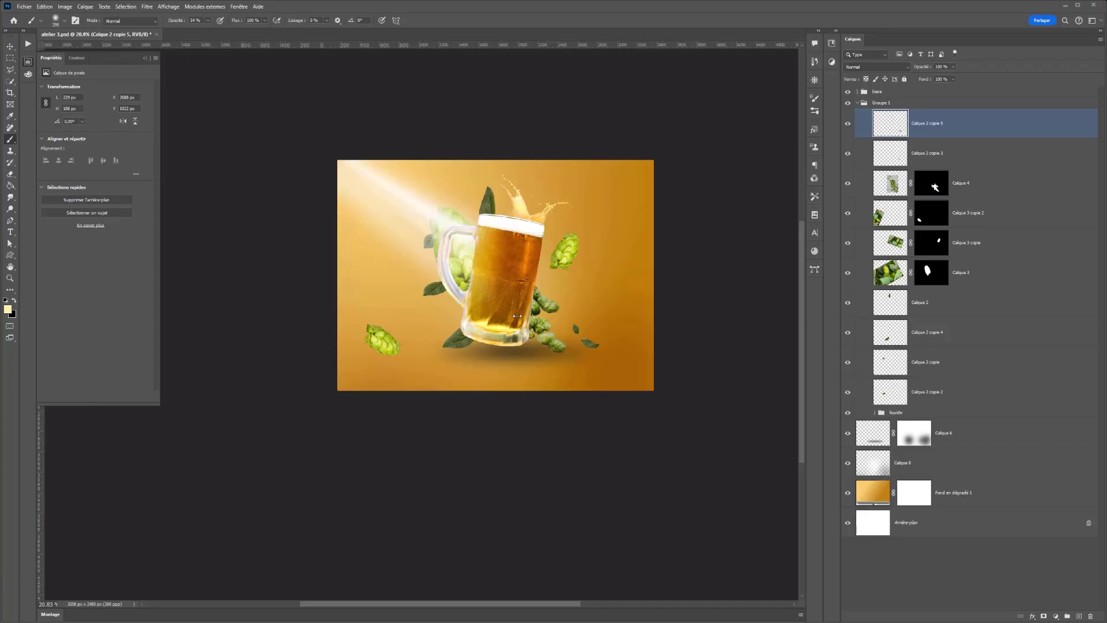
Step: Darken the large hop behind the mug handle with a Levels adjustment clipped to Calque 3, midtones at about 0.49
{"action": "left_click", "coordinate": [891, 264]}
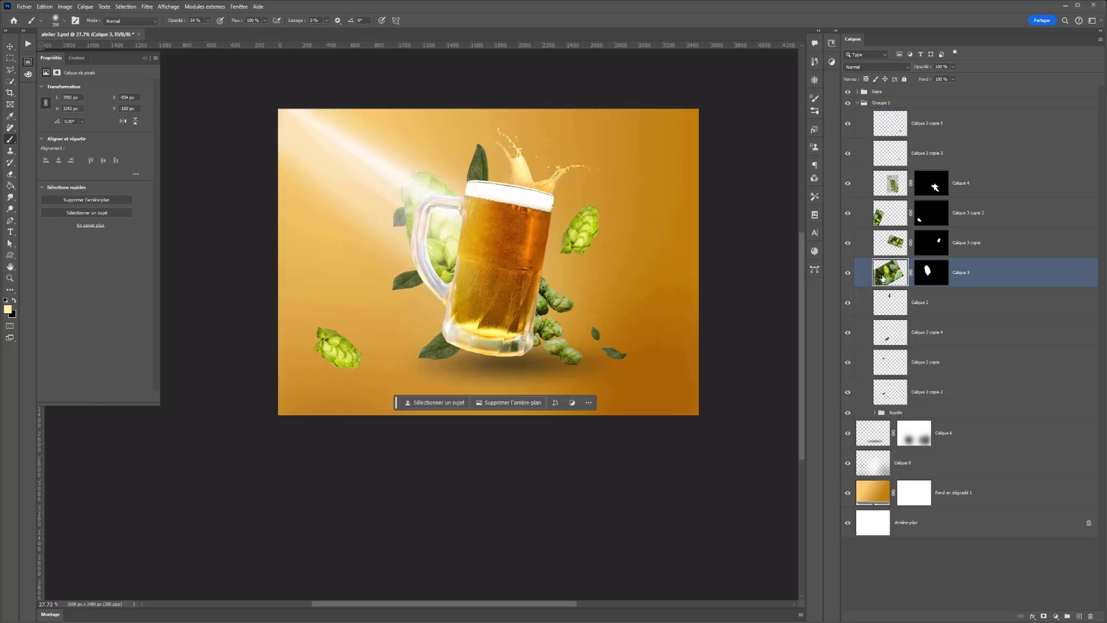
{"action": "left_click", "coordinate": [888, 183]}
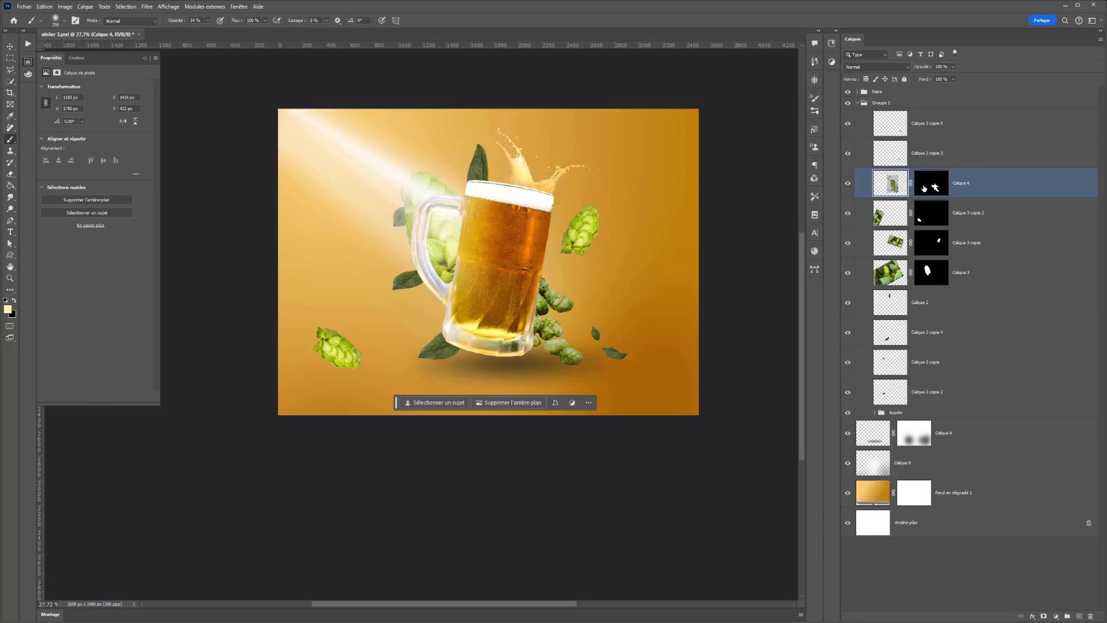
{"action": "left_click", "coordinate": [849, 185]}
{"action": "left_click", "coordinate": [849, 184]}
{"action": "left_click", "coordinate": [888, 272]}
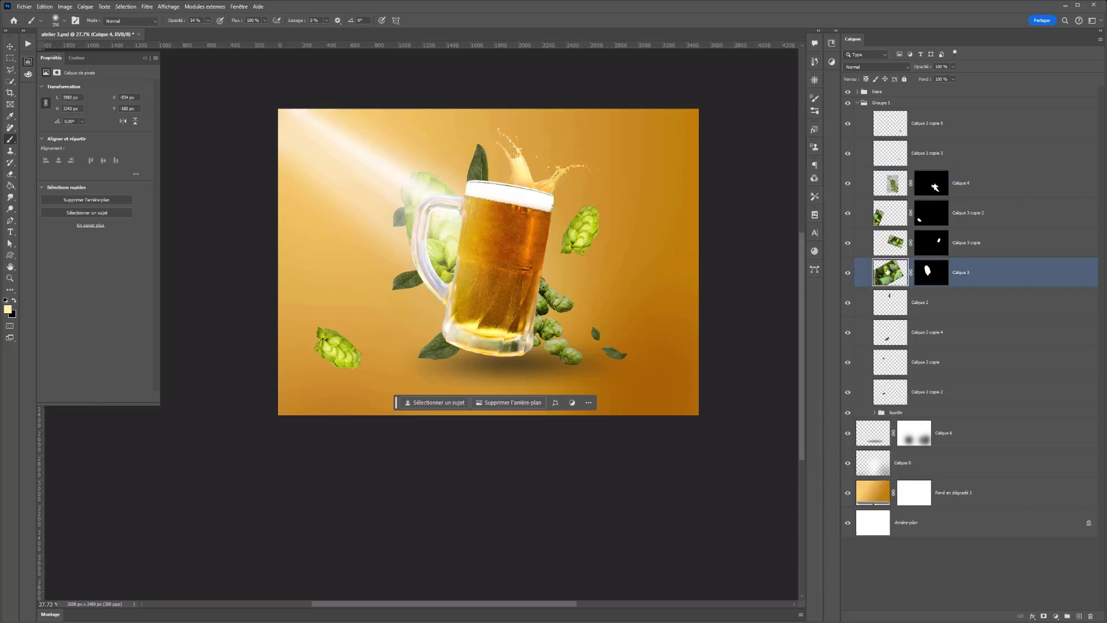
{"action": "left_click", "coordinate": [849, 273]}
{"action": "left_click", "coordinate": [1056, 616]}
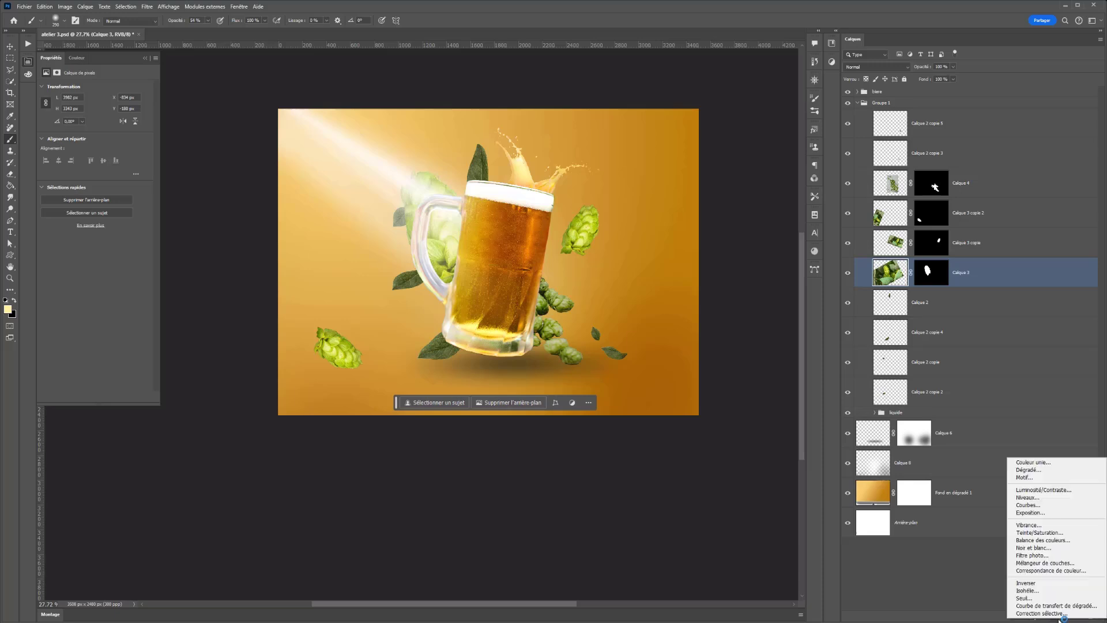
{"action": "left_click", "coordinate": [1030, 498]}
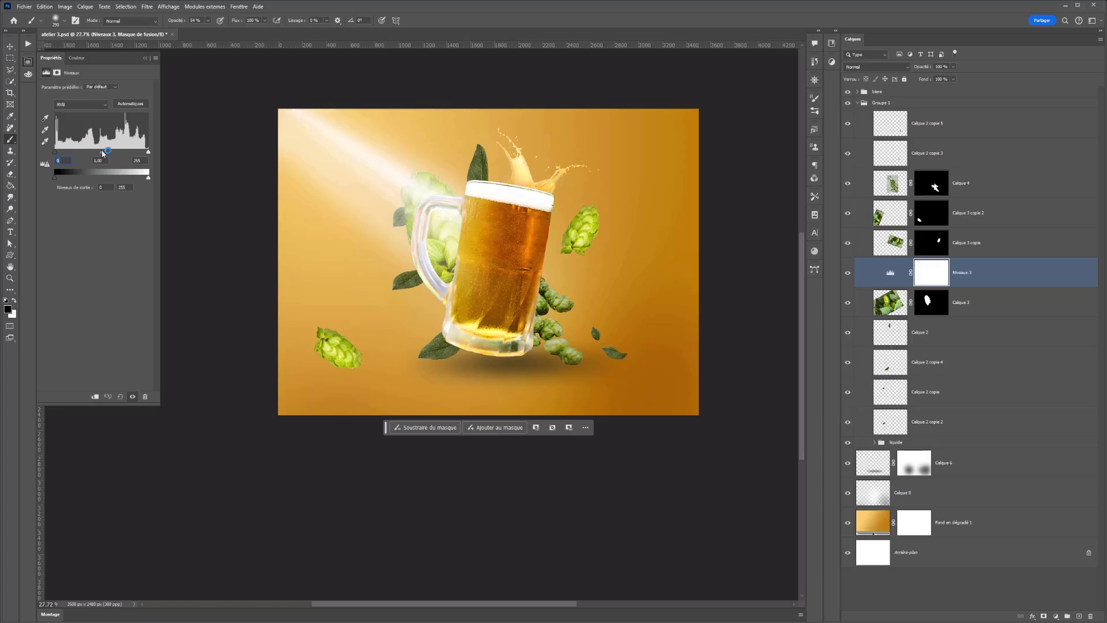
{"action": "mouse_move", "coordinate": [103, 154]}
{"action": "left_mouse_down"}
{"action": "mouse_move", "coordinate": [87, 155]}
{"action": "mouse_move", "coordinate": [108, 160]}
{"action": "left_mouse_up"}
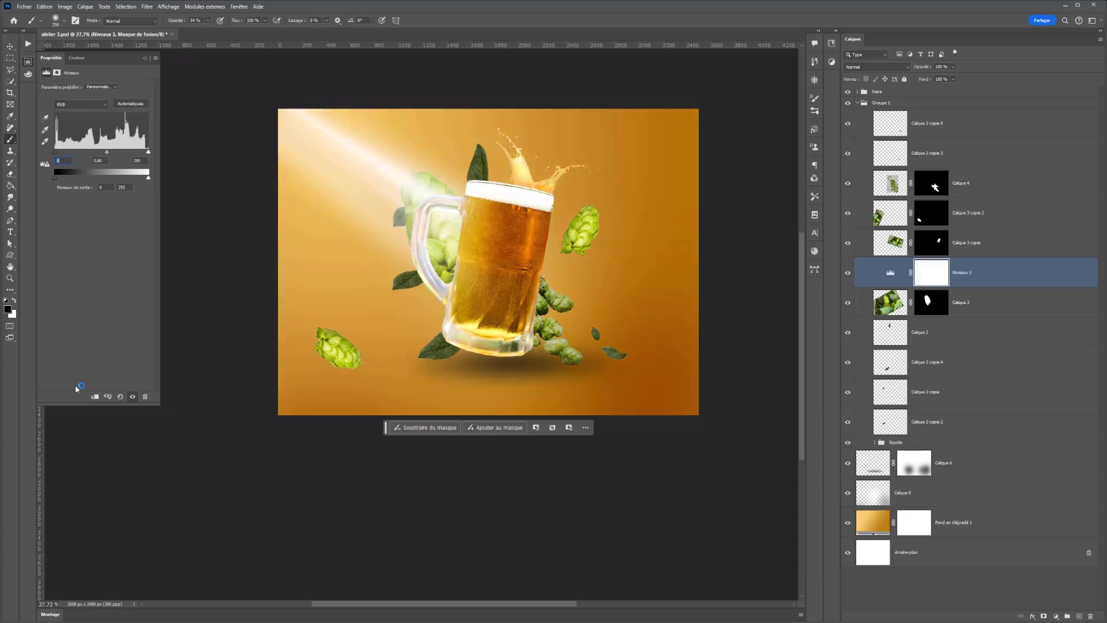
{"action": "left_click", "coordinate": [94, 397]}
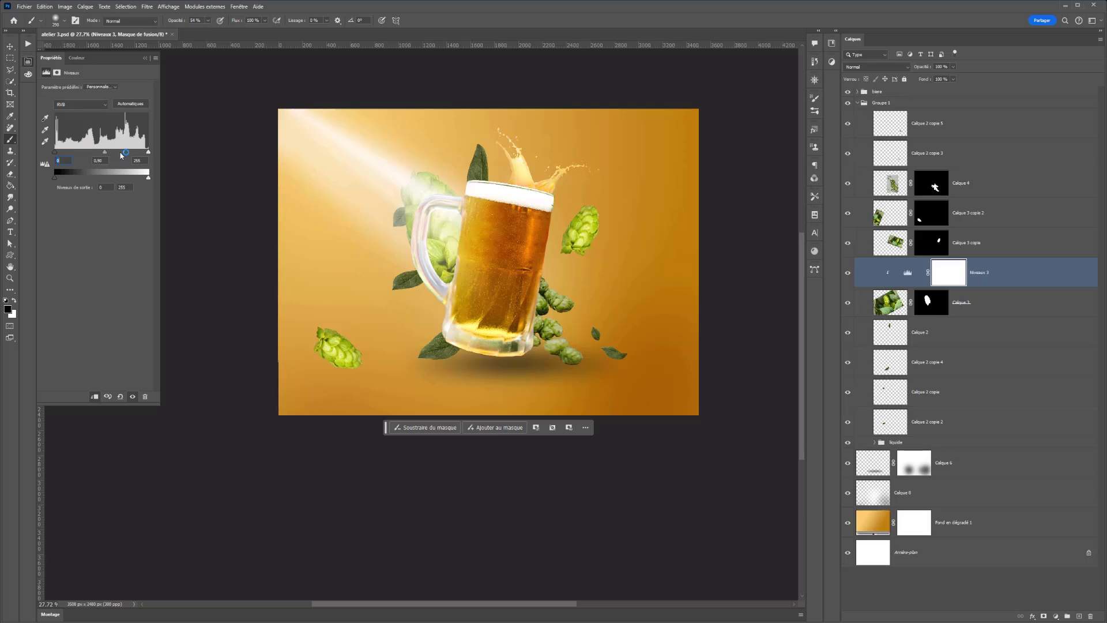
{"action": "left_click_drag", "start_coordinate": [121, 154], "coordinate": [123, 160]}
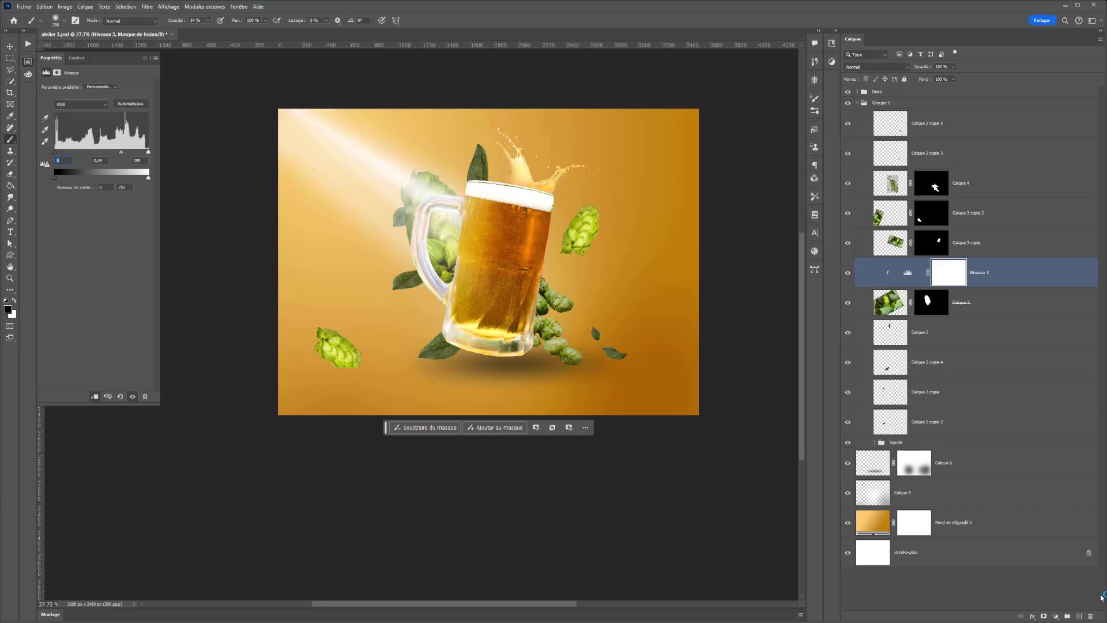
Step: Add a new layer above the hop's Levels adjustment, set it to Lumière tamisée blending and clip it to the hop
{"action": "left_click", "coordinate": [1080, 616]}
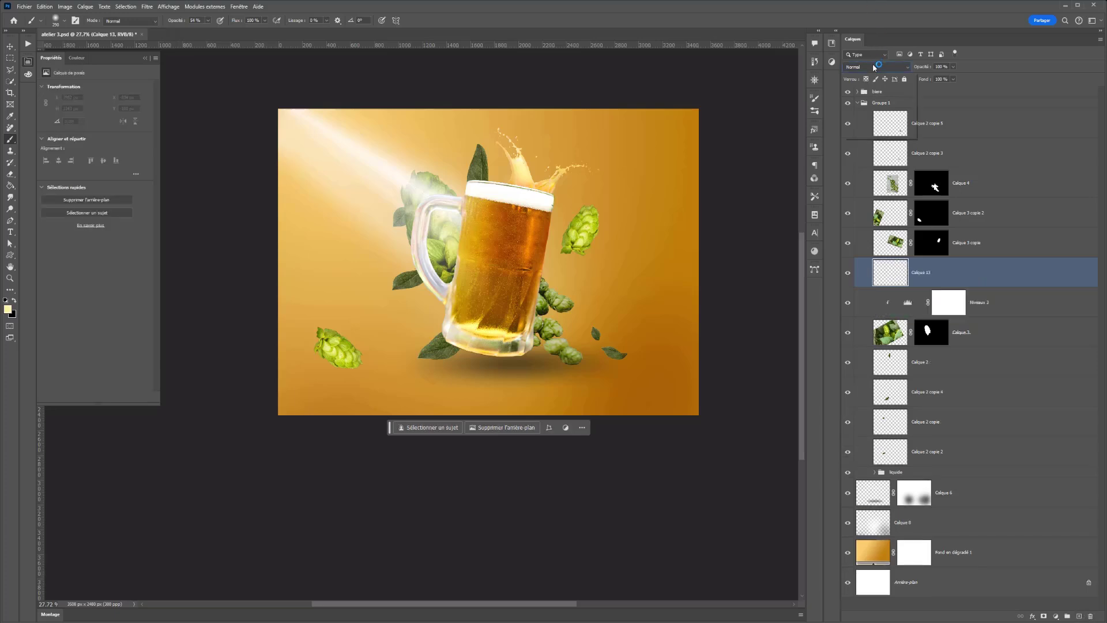
{"action": "left_click", "coordinate": [876, 66]}
{"action": "left_click", "coordinate": [872, 196]}
{"action": "left_click", "coordinate": [887, 285], "text": "alt"}
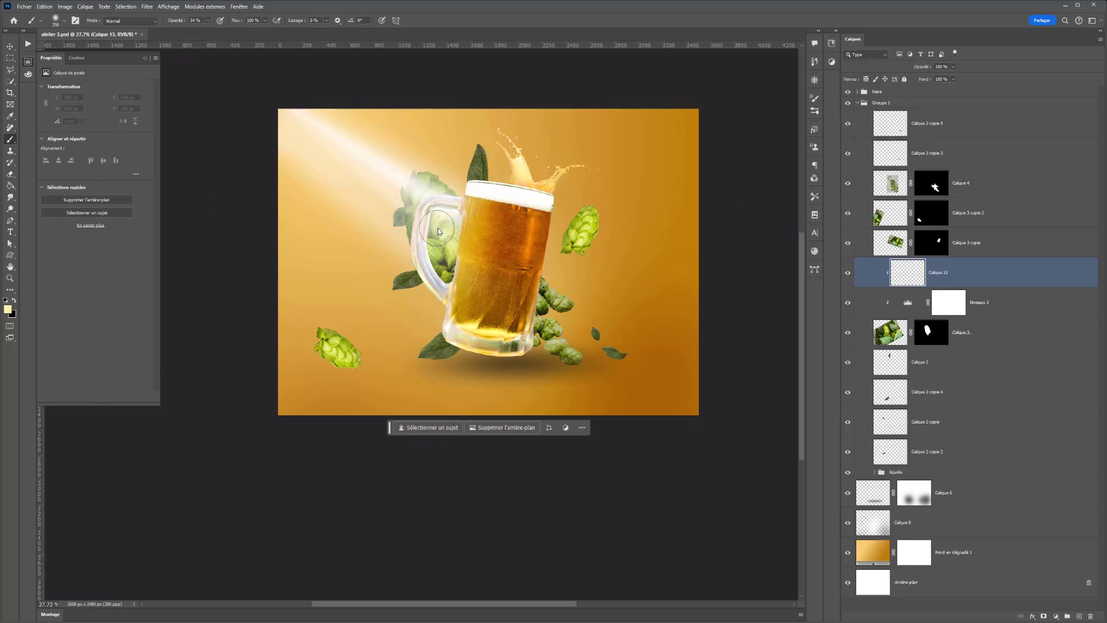
Step: On Calque 13, brush a sampled golden orange over the hop behind the handle, raising the brush opacity to 100%
{"action": "left_click_drag", "start_coordinate": [437, 229], "coordinate": [461, 211]}
{"action": "left_click", "coordinate": [461, 211]}
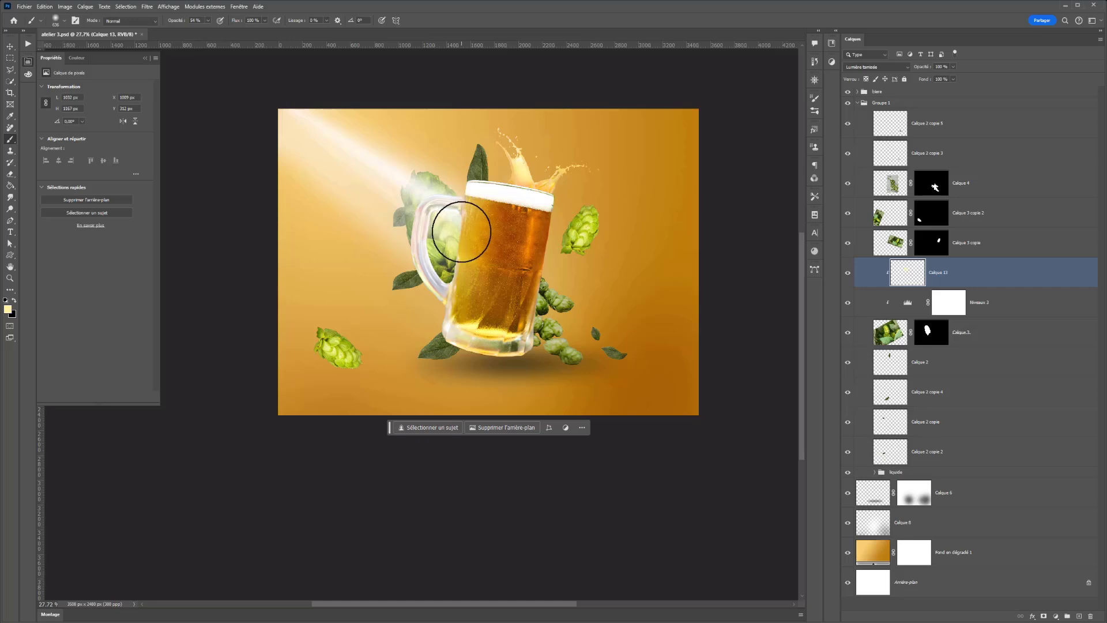
{"action": "left_click", "coordinate": [450, 221], "text": "alt"}
{"action": "mouse_move", "coordinate": [449, 221]}
{"action": "left_mouse_down"}
{"action": "mouse_move", "coordinate": [452, 198]}
{"action": "mouse_move", "coordinate": [462, 242]}
{"action": "left_mouse_up"}
{"action": "left_click_drag", "start_coordinate": [444, 186], "coordinate": [464, 248]}
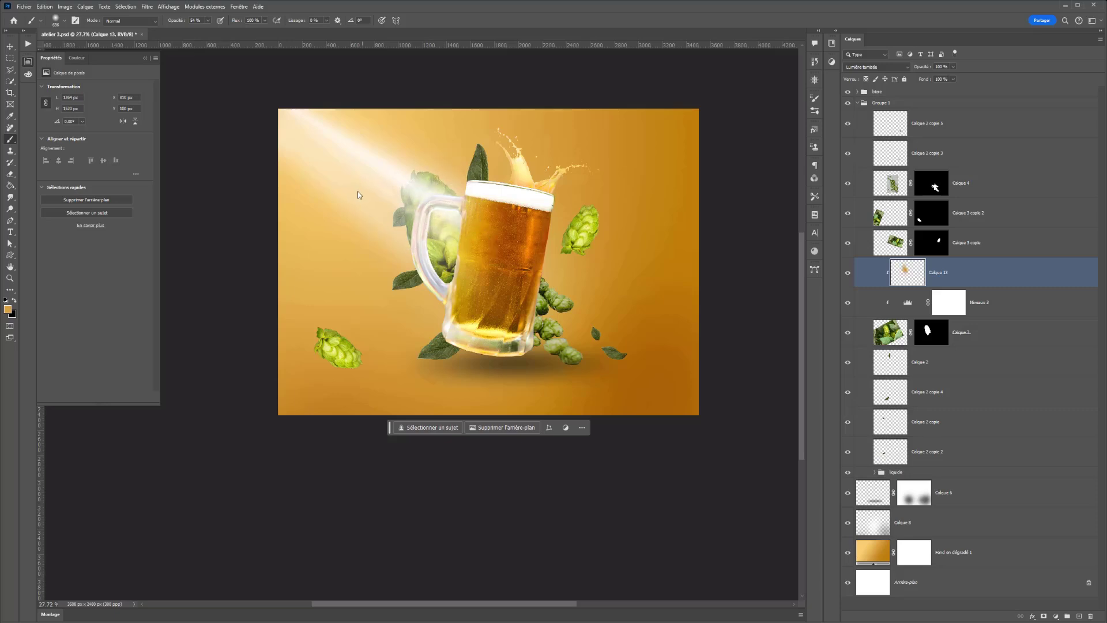
{"action": "left_click", "coordinate": [208, 21]}
{"action": "mouse_move", "coordinate": [440, 185]}
{"action": "left_mouse_down"}
{"action": "mouse_move", "coordinate": [479, 221]}
{"action": "mouse_move", "coordinate": [431, 204]}
{"action": "mouse_move", "coordinate": [441, 216]}
{"action": "mouse_move", "coordinate": [424, 243]}
{"action": "mouse_move", "coordinate": [444, 288]}
{"action": "mouse_move", "coordinate": [403, 288]}
{"action": "left_mouse_up"}
Step: Paint white highlights on the hop's outer side and black shading near its upper part, and compare with Calque 13 hidden
{"action": "key", "text": "x"}
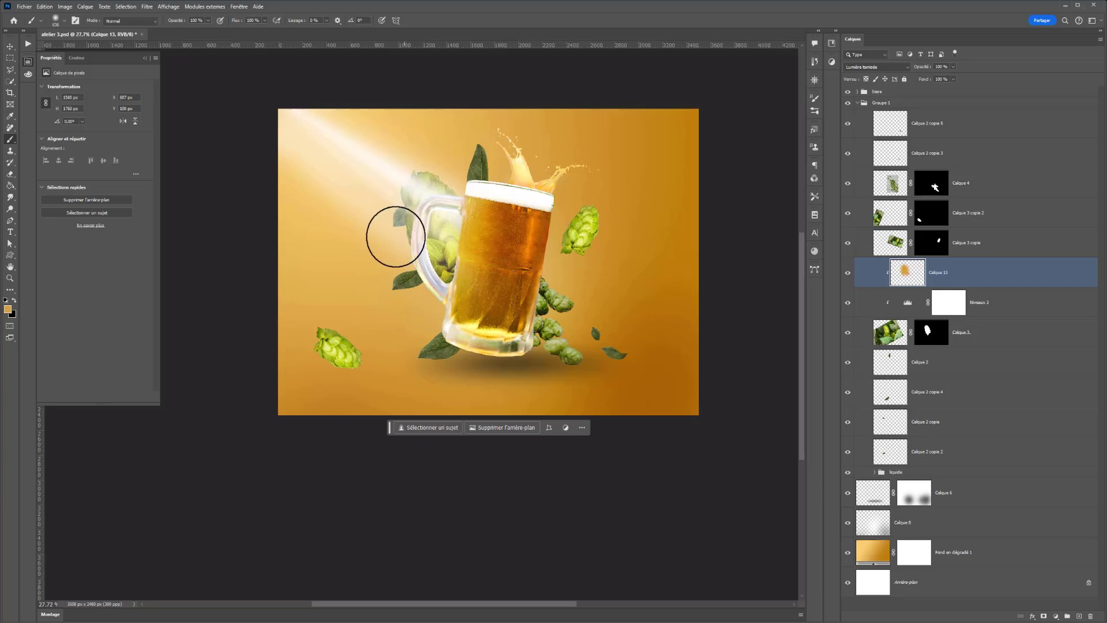
{"action": "key", "text": "d"}
{"action": "key", "text": "x"}
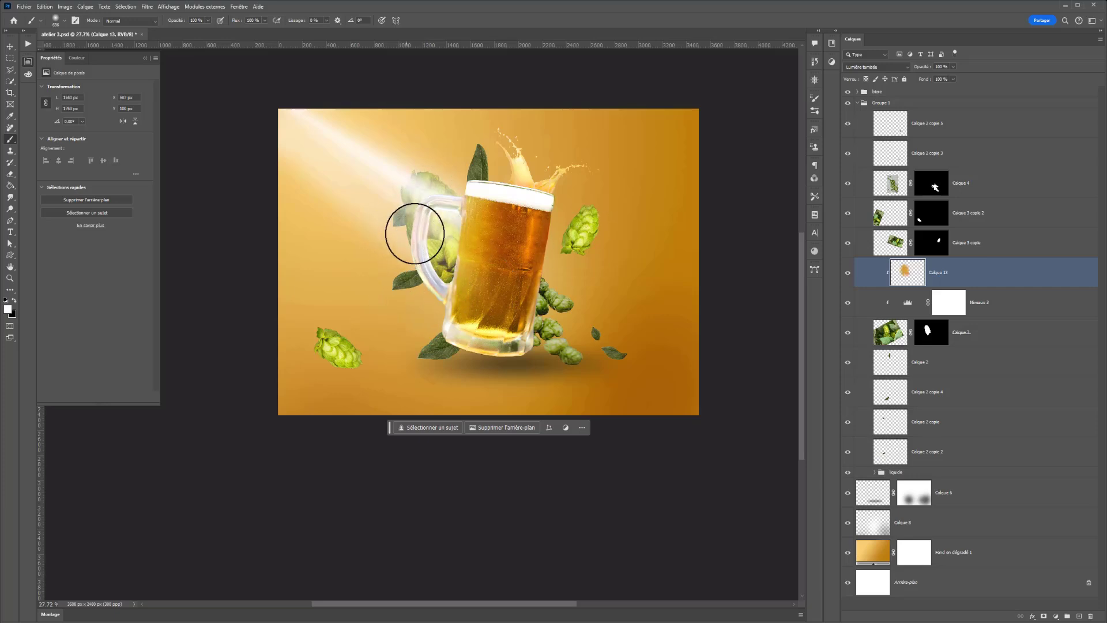
{"action": "mouse_move", "coordinate": [410, 228]}
{"action": "left_mouse_down"}
{"action": "mouse_move", "coordinate": [430, 287]}
{"action": "mouse_move", "coordinate": [397, 239]}
{"action": "mouse_move", "coordinate": [412, 271]}
{"action": "mouse_move", "coordinate": [394, 214]}
{"action": "mouse_move", "coordinate": [392, 246]}
{"action": "left_mouse_up"}
{"action": "key", "text": "x"}
{"action": "left_click_drag", "start_coordinate": [428, 176], "coordinate": [450, 170]}
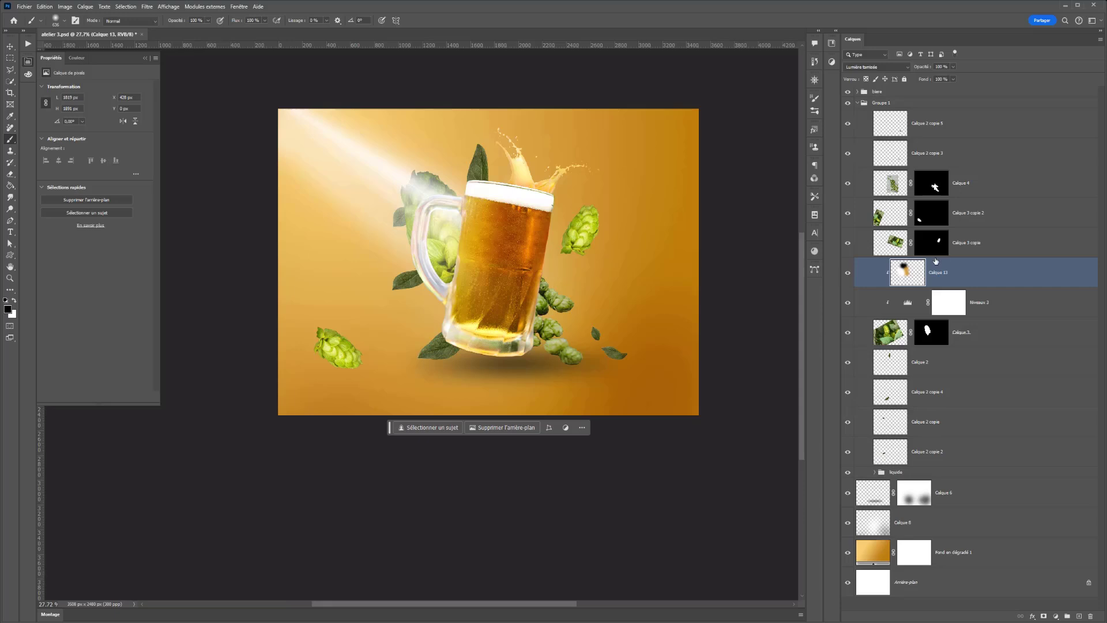
{"action": "left_click", "coordinate": [848, 273]}
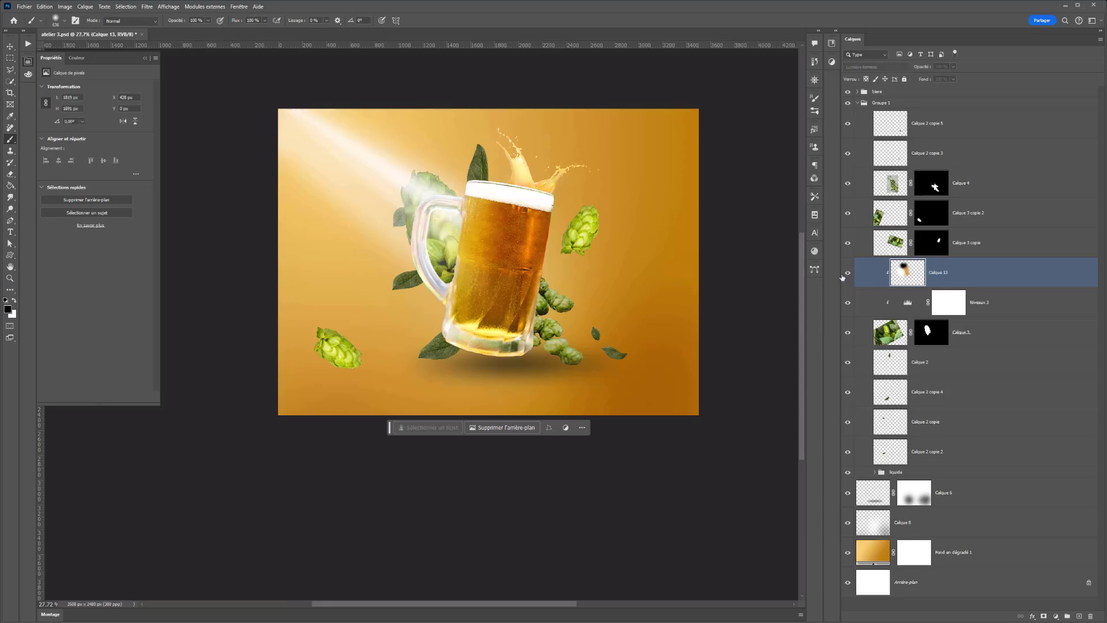
{"action": "left_click", "coordinate": [848, 274]}
{"action": "left_click", "coordinate": [847, 276]}
{"action": "left_click", "coordinate": [848, 276]}
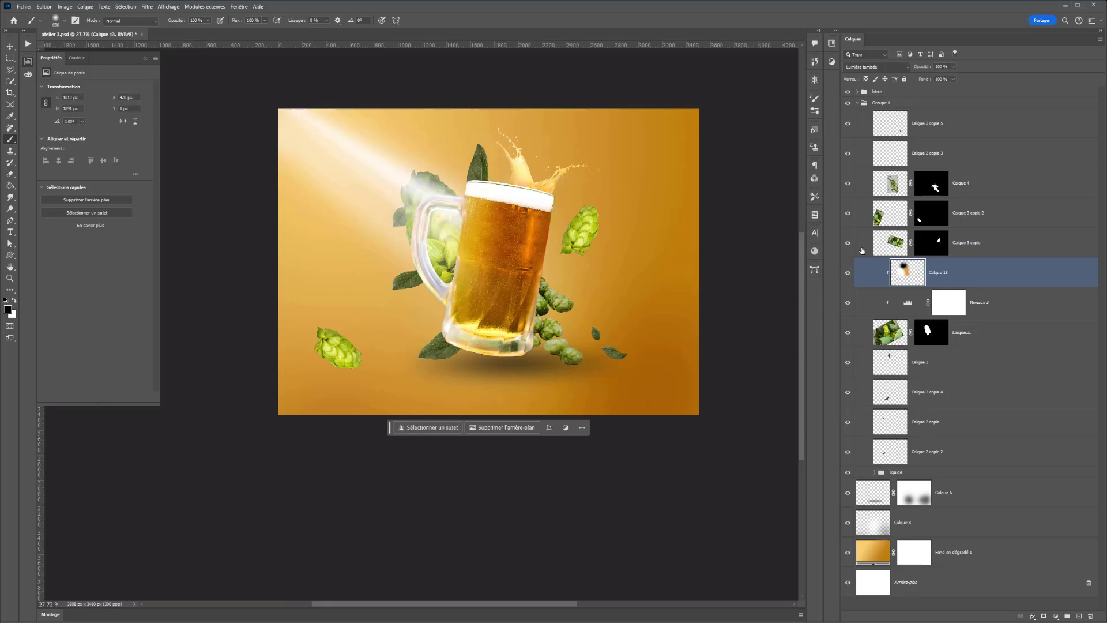
Step: Add a layer above Calque 3 copie in Lumière tamisée mode, dab black on the small upper hop and clip the layer to it
{"action": "left_click", "coordinate": [891, 244]}
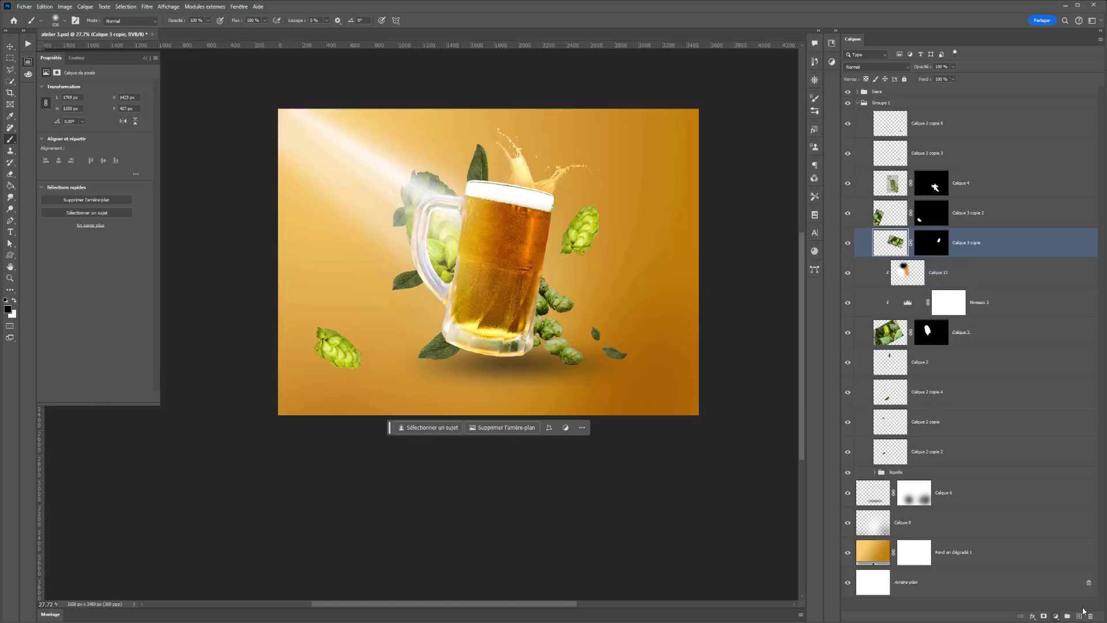
{"action": "left_click", "coordinate": [1077, 617]}
{"action": "left_click", "coordinate": [879, 67]}
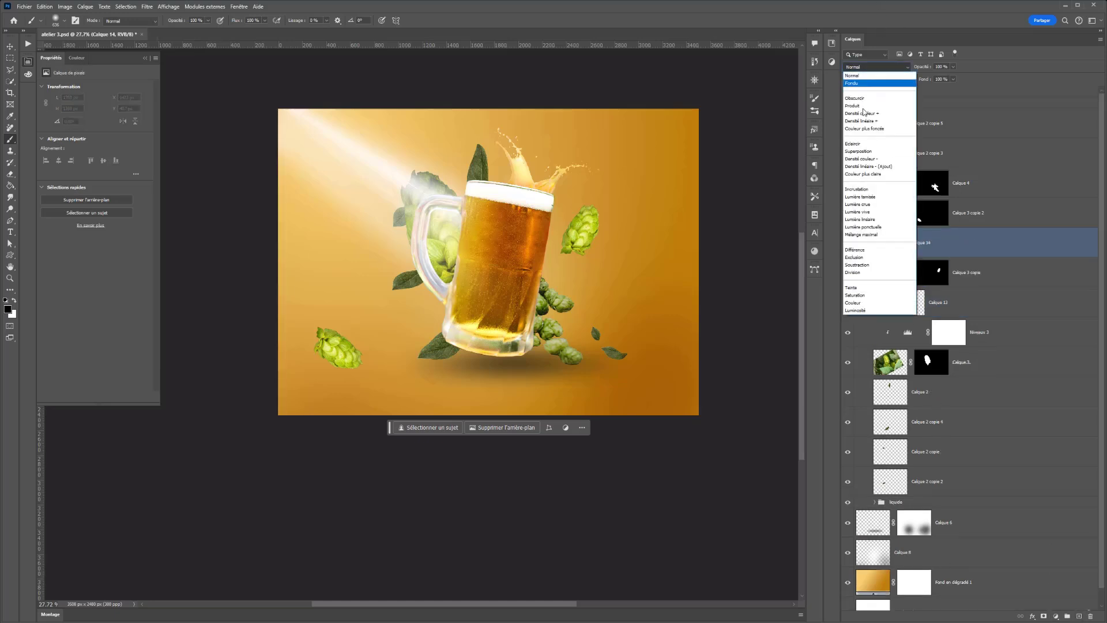
{"action": "left_click", "coordinate": [865, 200]}
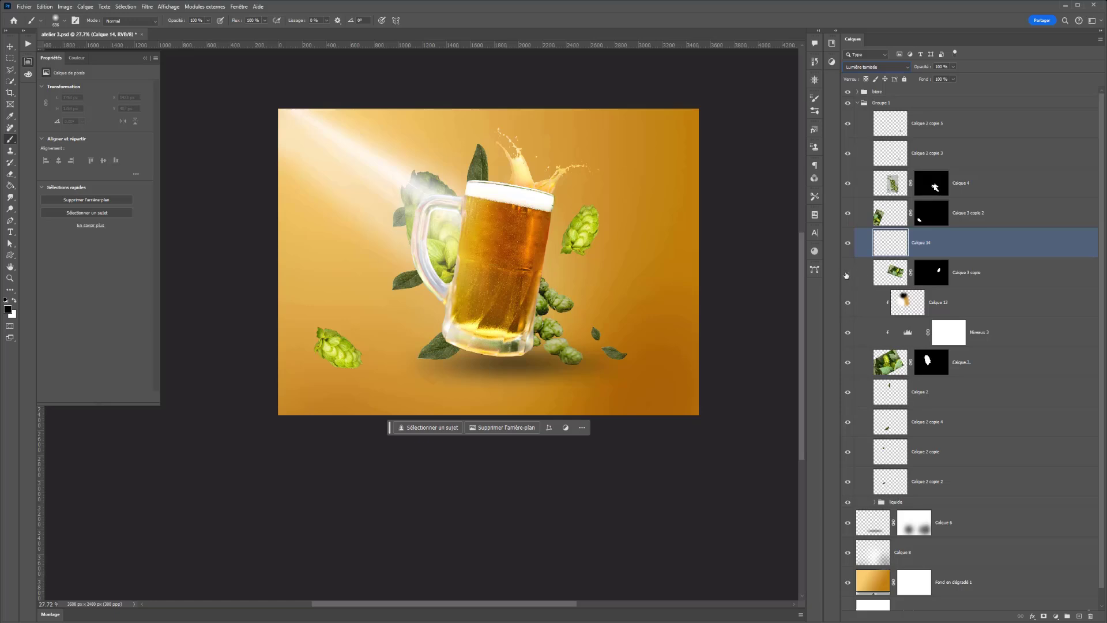
{"action": "left_click", "coordinate": [846, 274]}
{"action": "left_click", "coordinate": [846, 274]}
{"action": "left_click", "coordinate": [571, 218]}
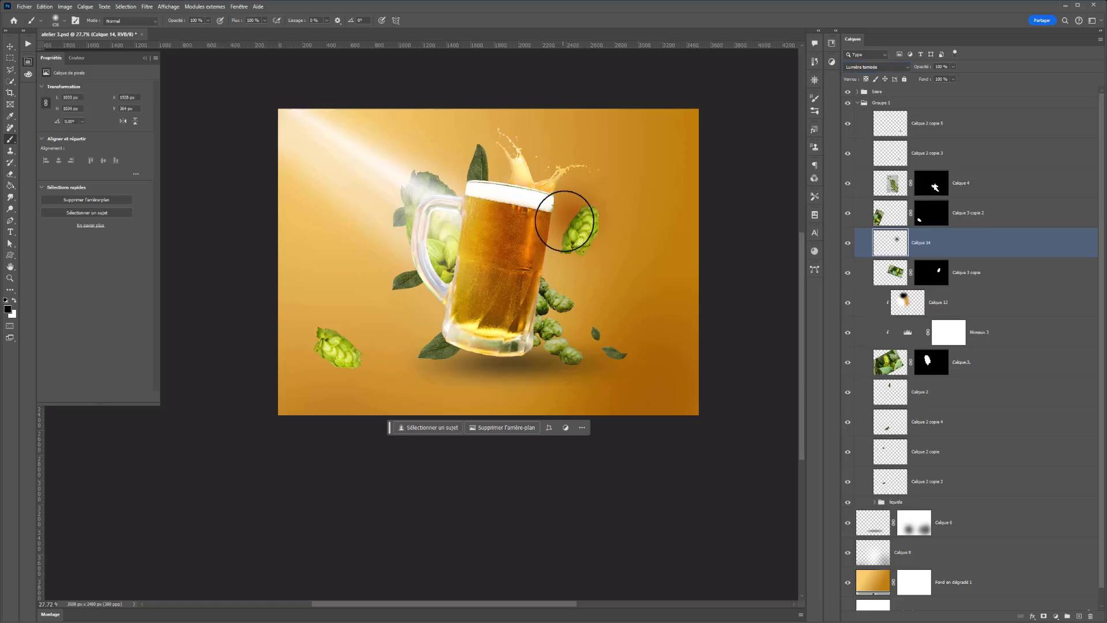
{"action": "left_click", "coordinate": [891, 255], "text": "alt"}
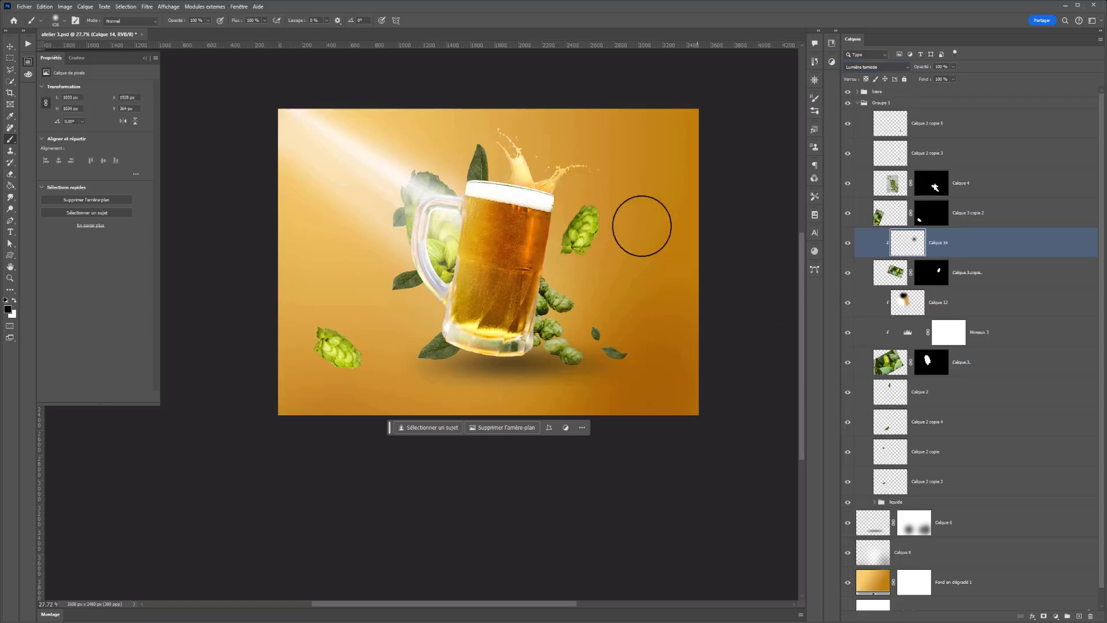
Step: On Calque 14, brush white for light and black for shadow on the small hop beside the mug's rim
{"action": "key", "text": "x"}
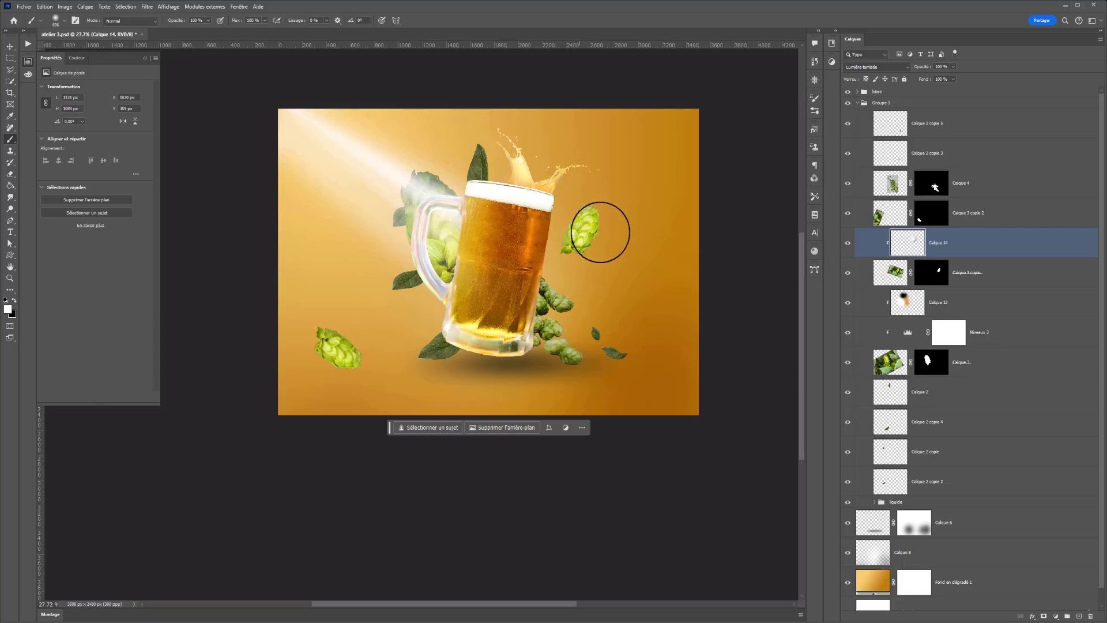
{"action": "key", "text": "x"}
{"action": "left_click", "coordinate": [617, 240]}
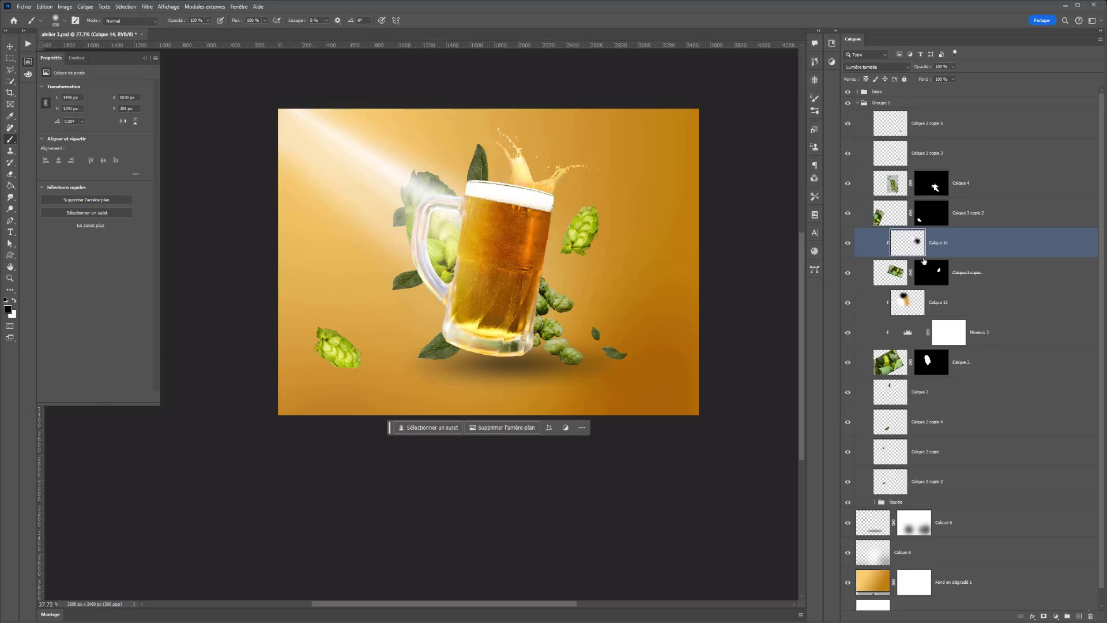
Step: Convert the small upper hop layer Calque 3 copie into a smart object
{"action": "left_click", "coordinate": [996, 271]}
{"action": "right_click", "coordinate": [996, 271]}
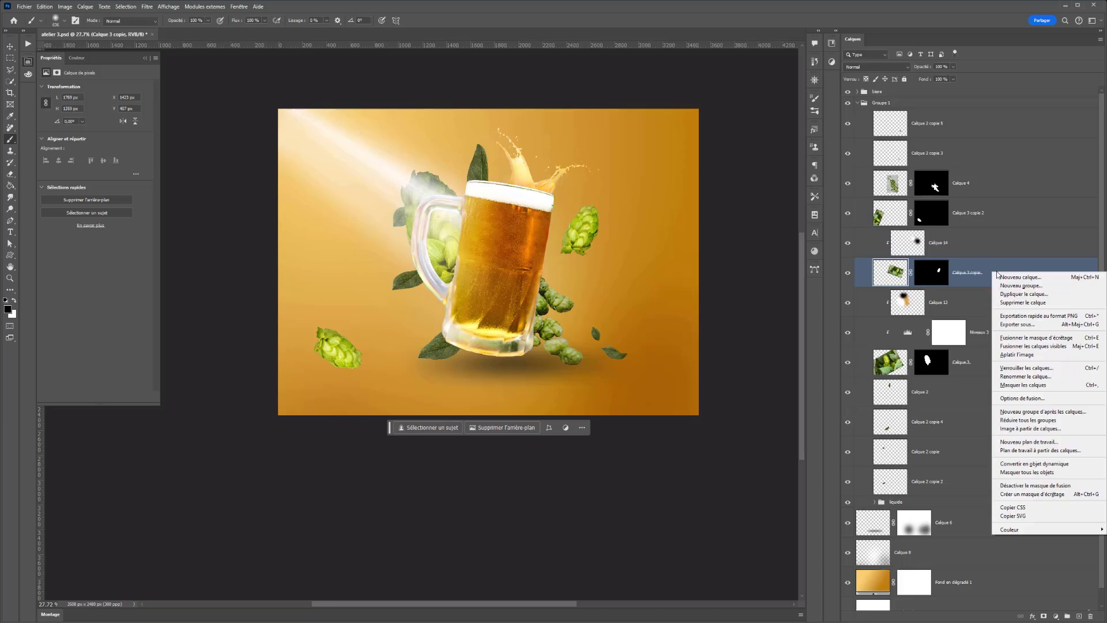
{"action": "left_click", "coordinate": [1038, 464]}
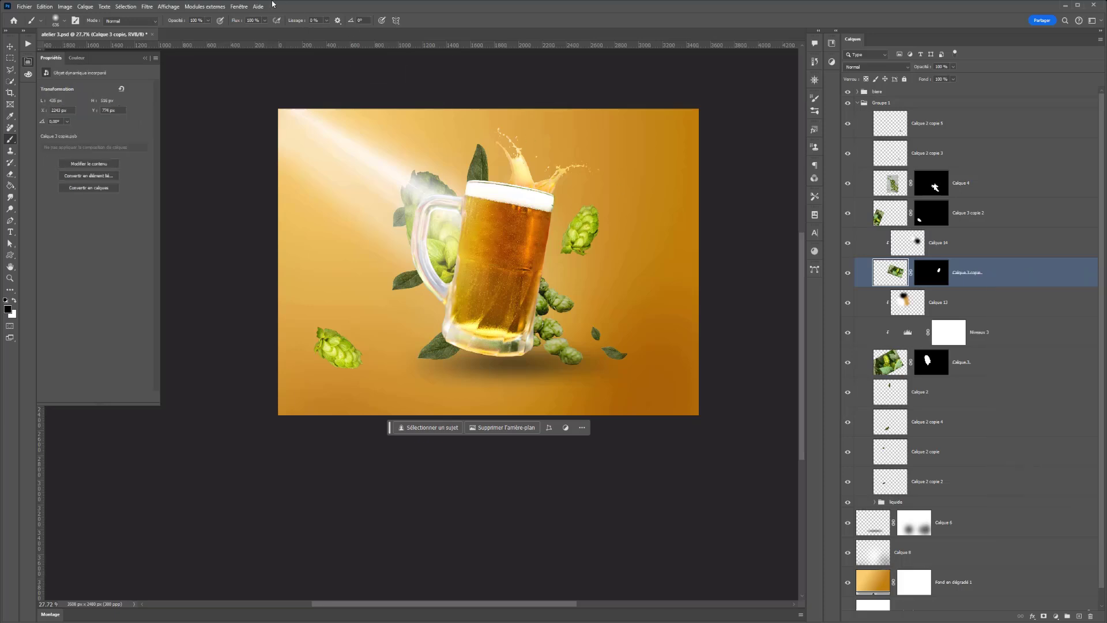
Step: Apply a Gaussian Blur with a radius of 5.2 pixels to the smart object Calque 3 copie
{"action": "left_click", "coordinate": [150, 8]}
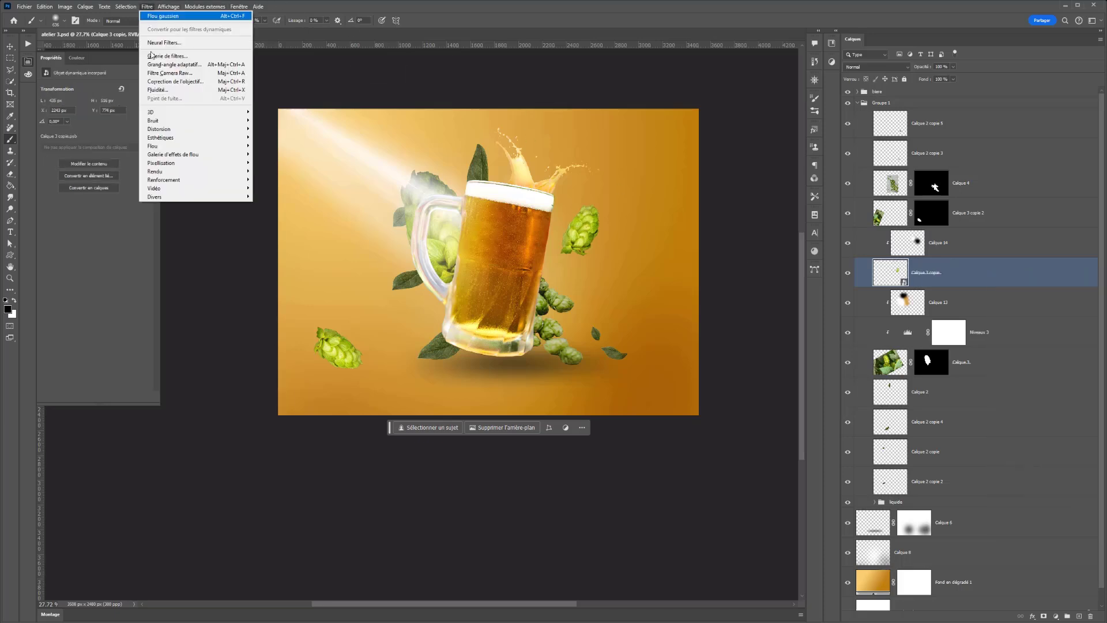
{"action": "mouse_move", "coordinate": [173, 146]}
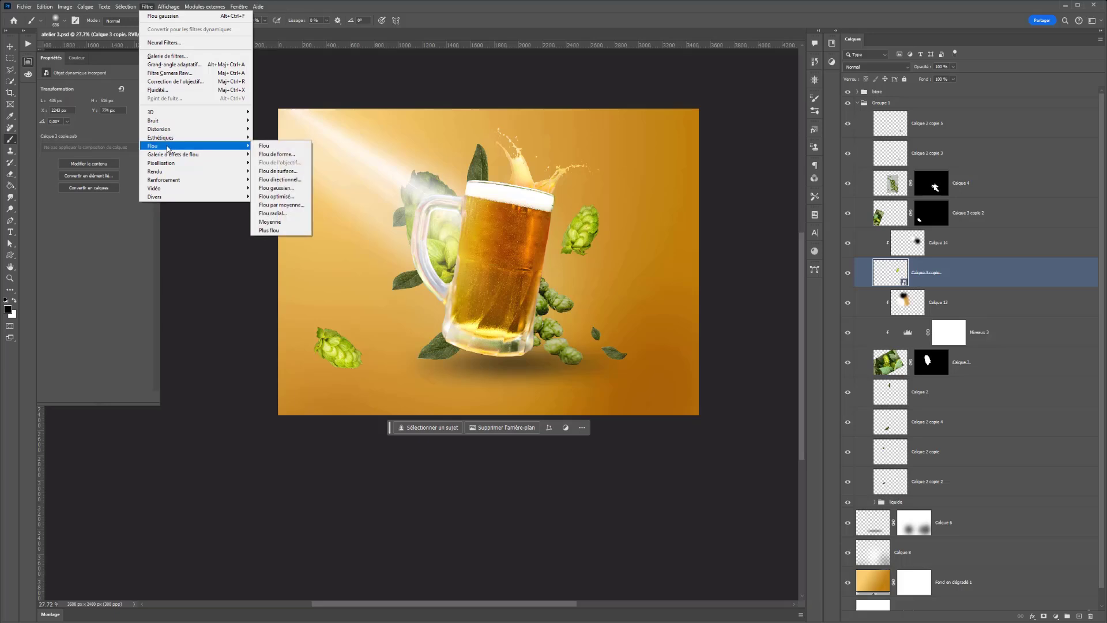
{"action": "left_click", "coordinate": [288, 187]}
{"action": "left_click_drag", "start_coordinate": [634, 79], "coordinate": [726, 76]}
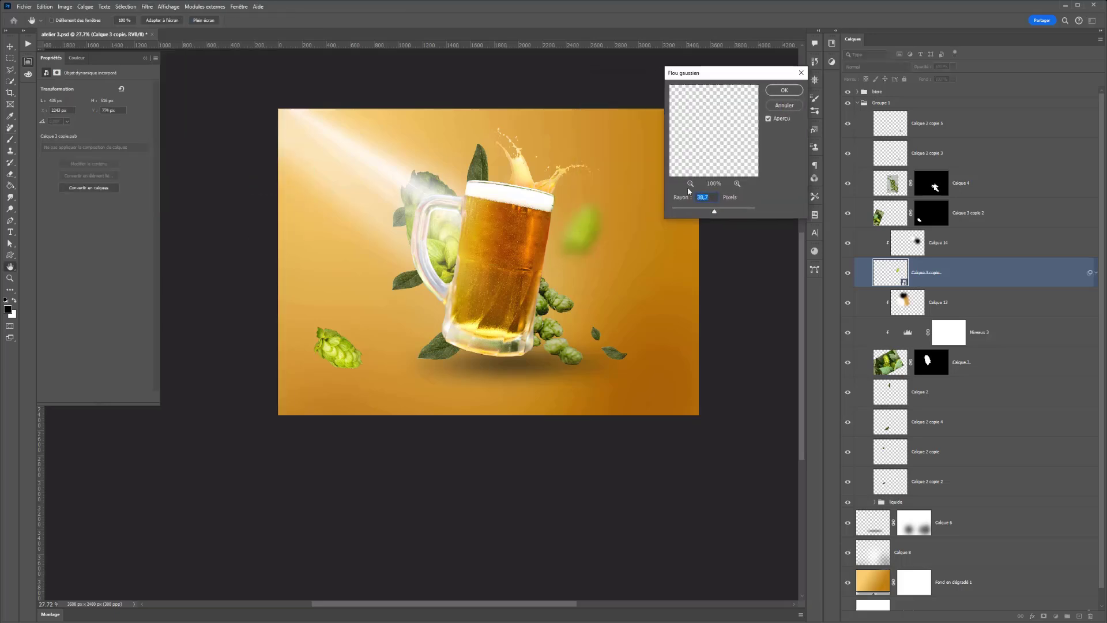
{"action": "left_click", "coordinate": [691, 211]}
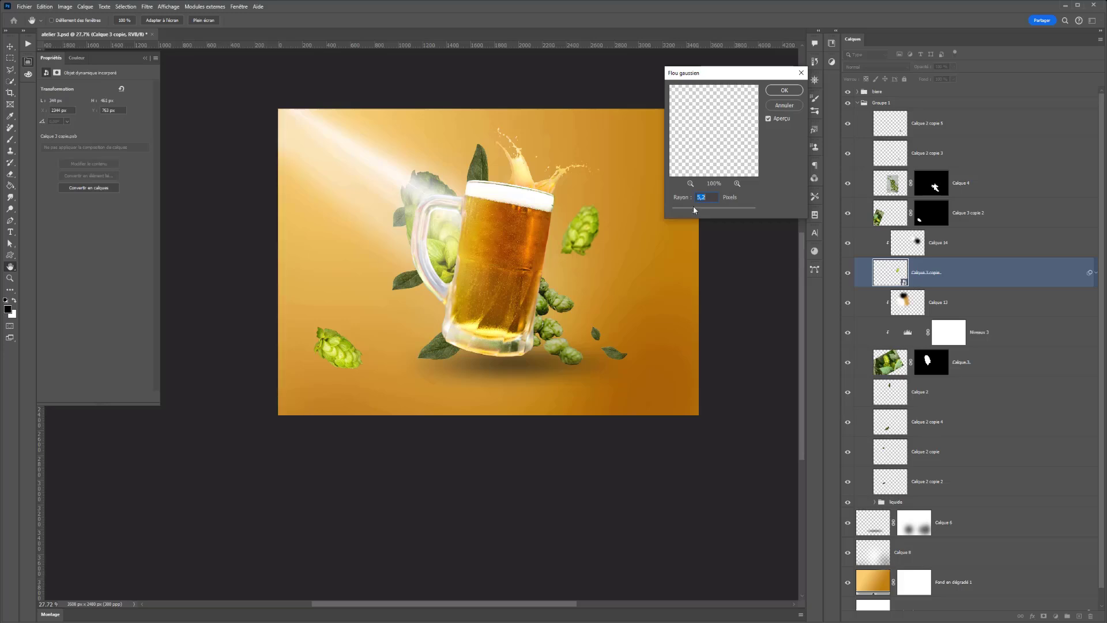
{"action": "left_click", "coordinate": [785, 91]}
{"action": "key", "text": "b"}
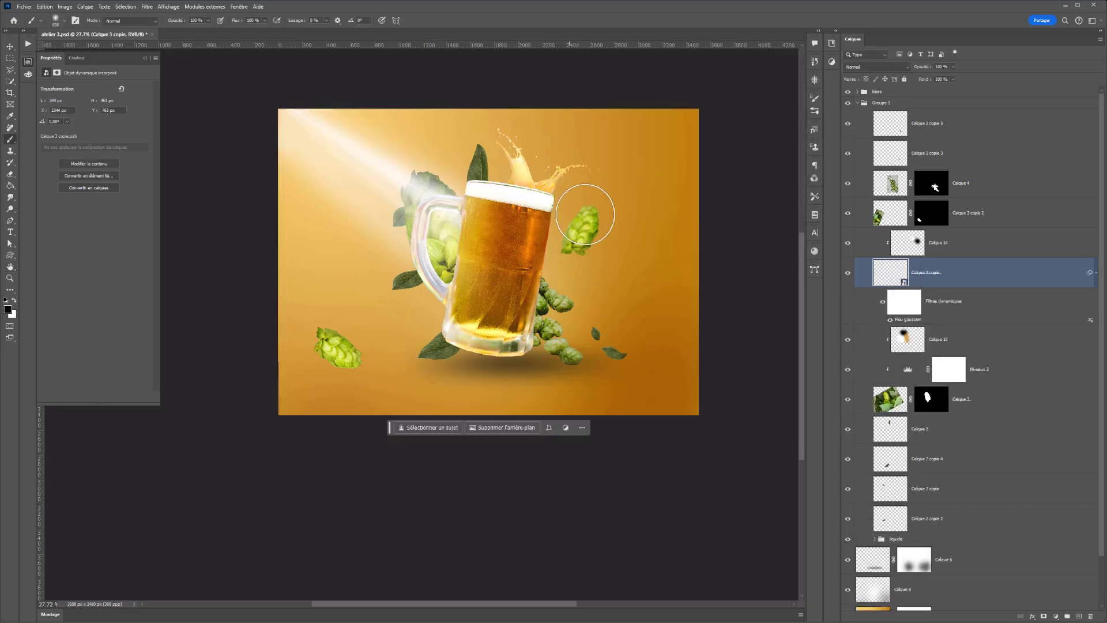
Step: Convert the large hop layer Calque 3 into a smart object and apply a Gaussian Blur with a radius of 2 pixels
{"action": "right_click", "coordinate": [1015, 403]}
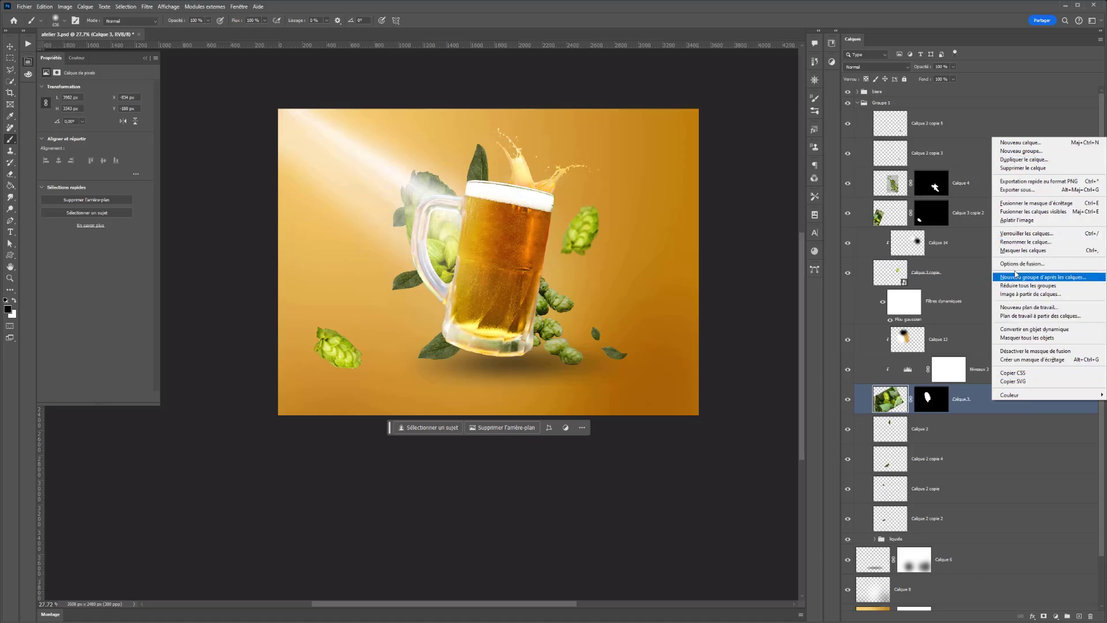
{"action": "left_click", "coordinate": [1024, 330]}
{"action": "left_click", "coordinate": [148, 6]}
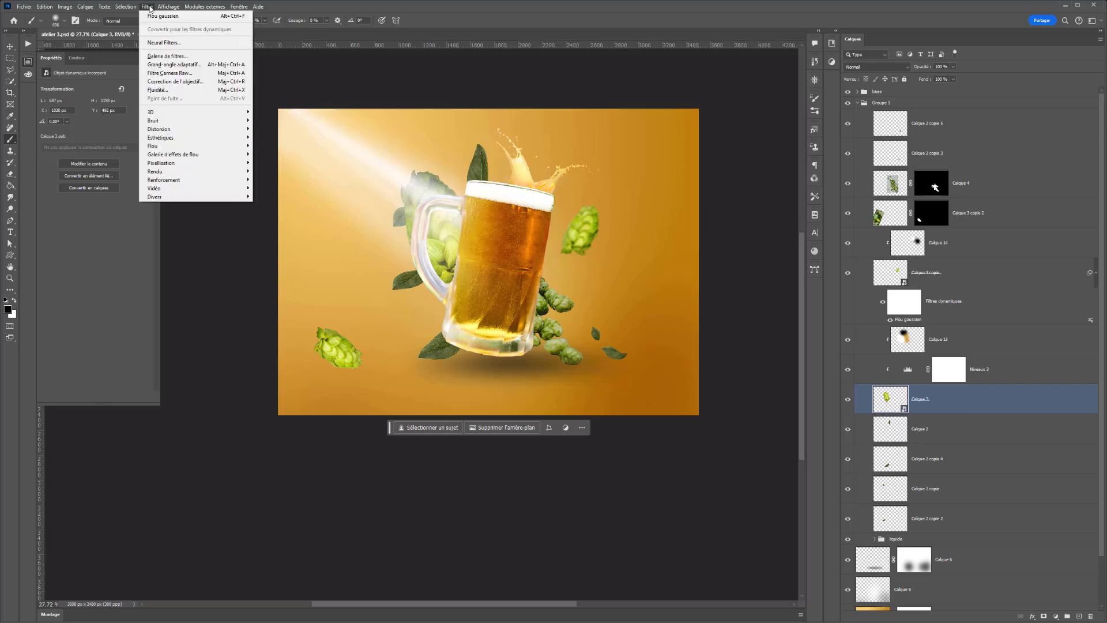
{"action": "mouse_move", "coordinate": [173, 146]}
{"action": "left_click", "coordinate": [277, 189]}
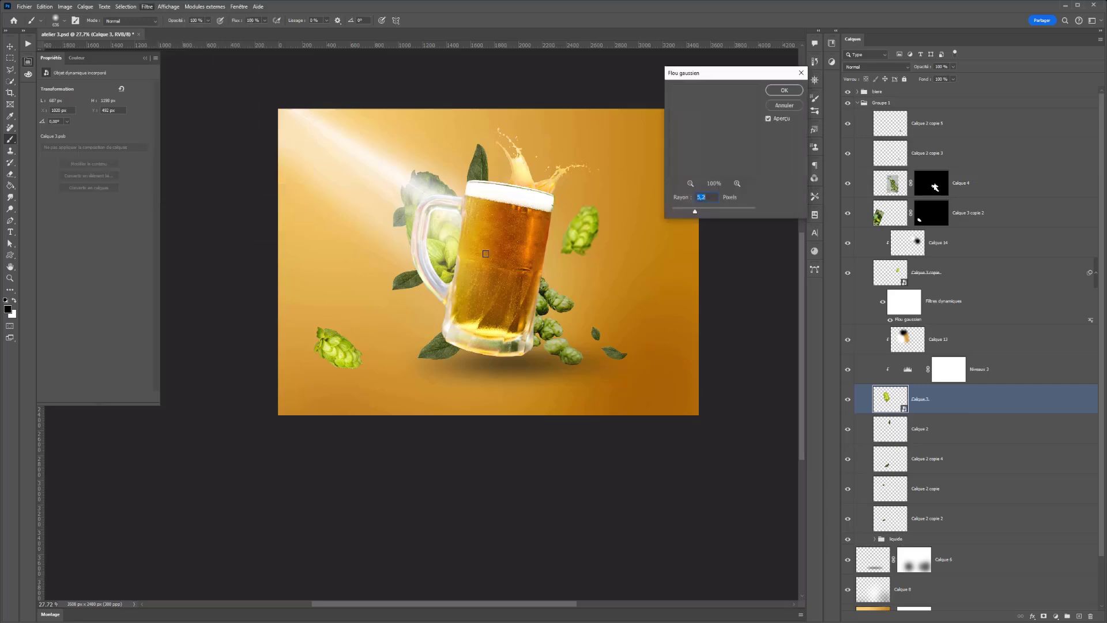
{"action": "left_click_drag", "start_coordinate": [687, 215], "coordinate": [681, 210]}
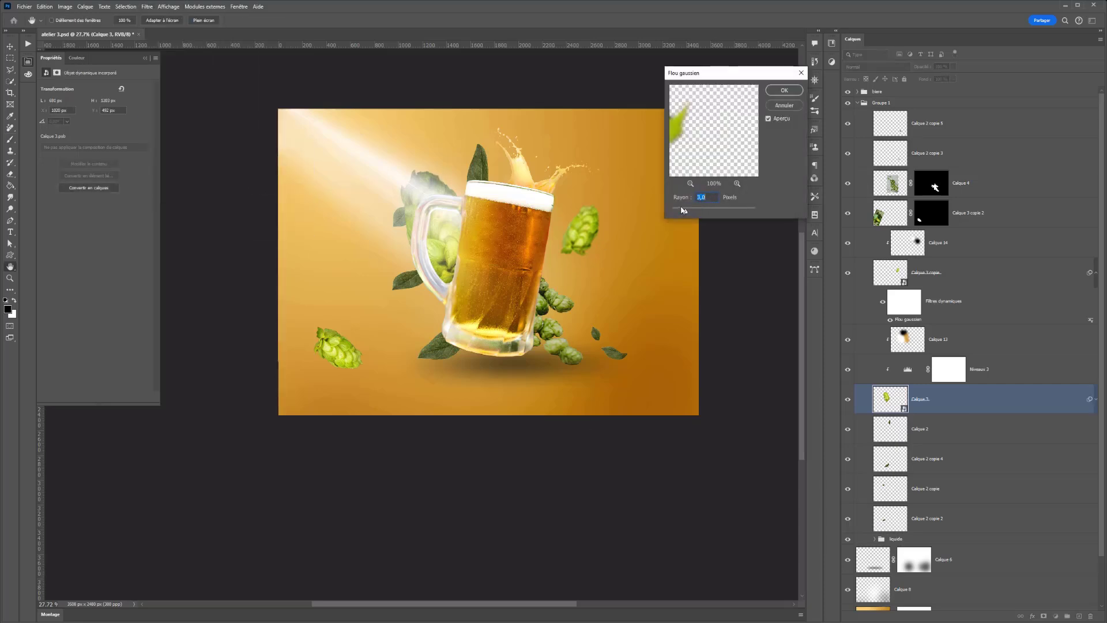
{"action": "left_click", "coordinate": [784, 90]}
{"action": "key", "text": "b"}
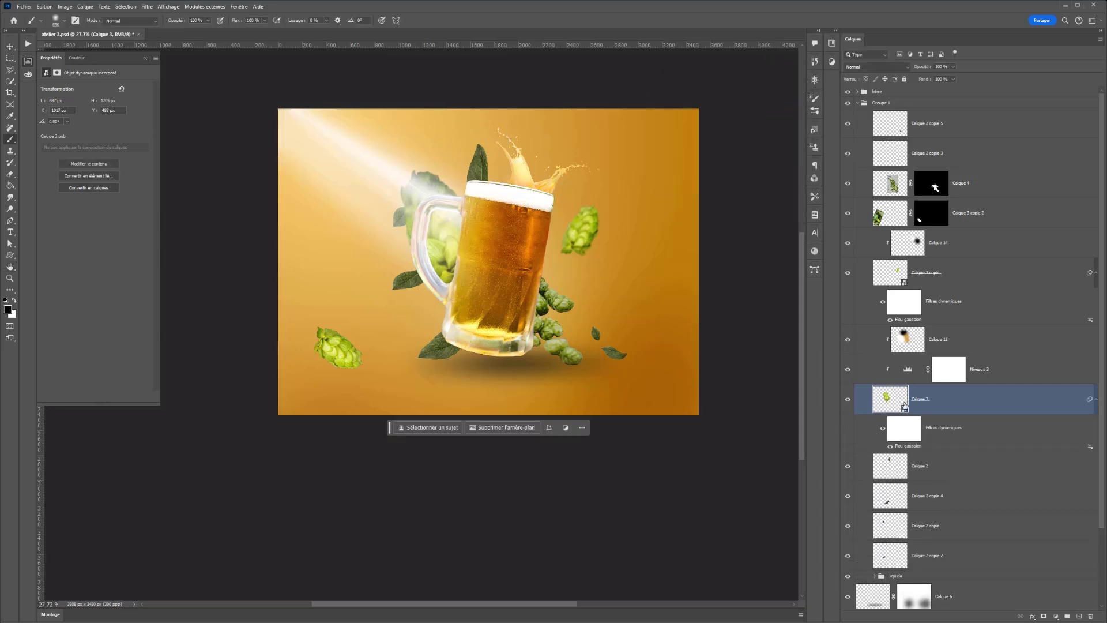
Step: Select the small hop near the canvas's lower-left corner, Calque 3 copie 2, and convert its layer into a smart object
{"action": "left_click", "coordinate": [917, 488]}
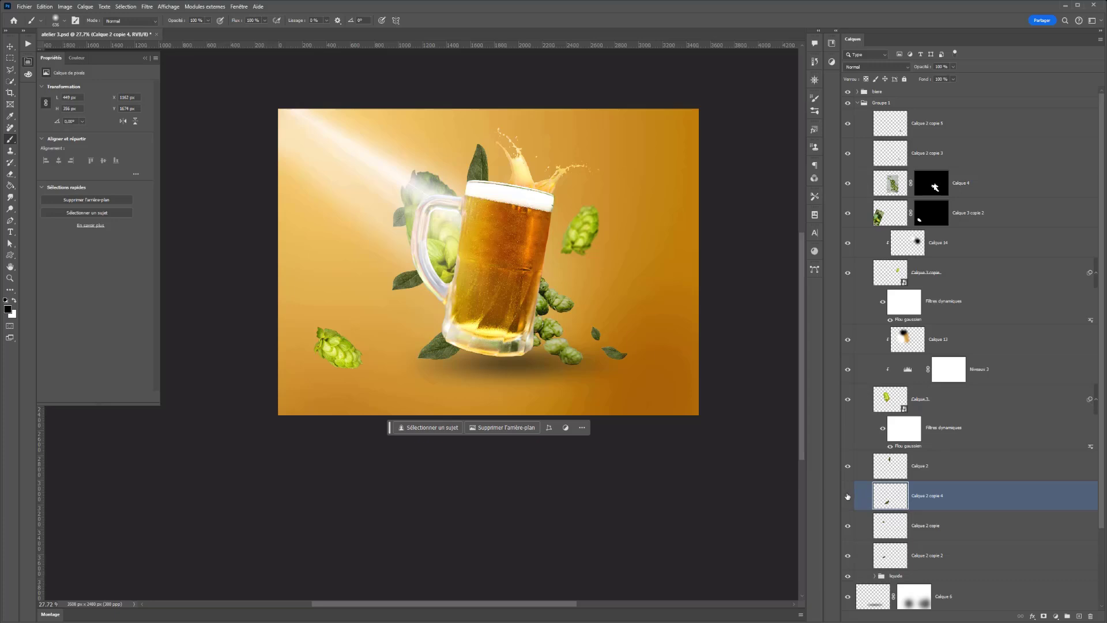
{"action": "left_click", "coordinate": [10, 46]}
{"action": "left_click", "coordinate": [338, 352], "text": "ctrl"}
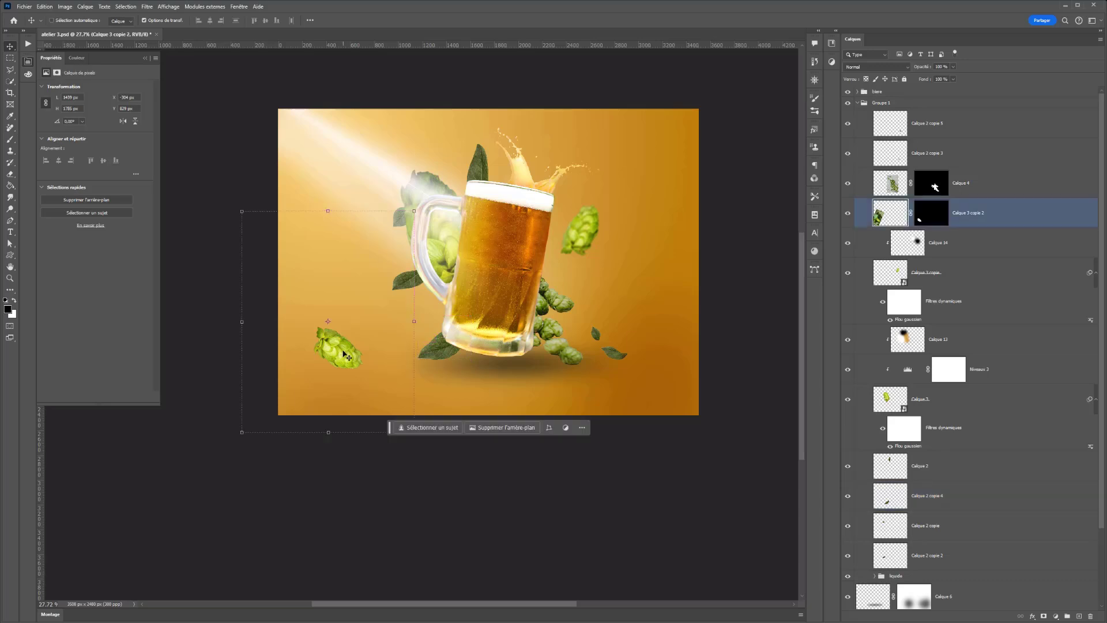
{"action": "right_click", "coordinate": [985, 216]}
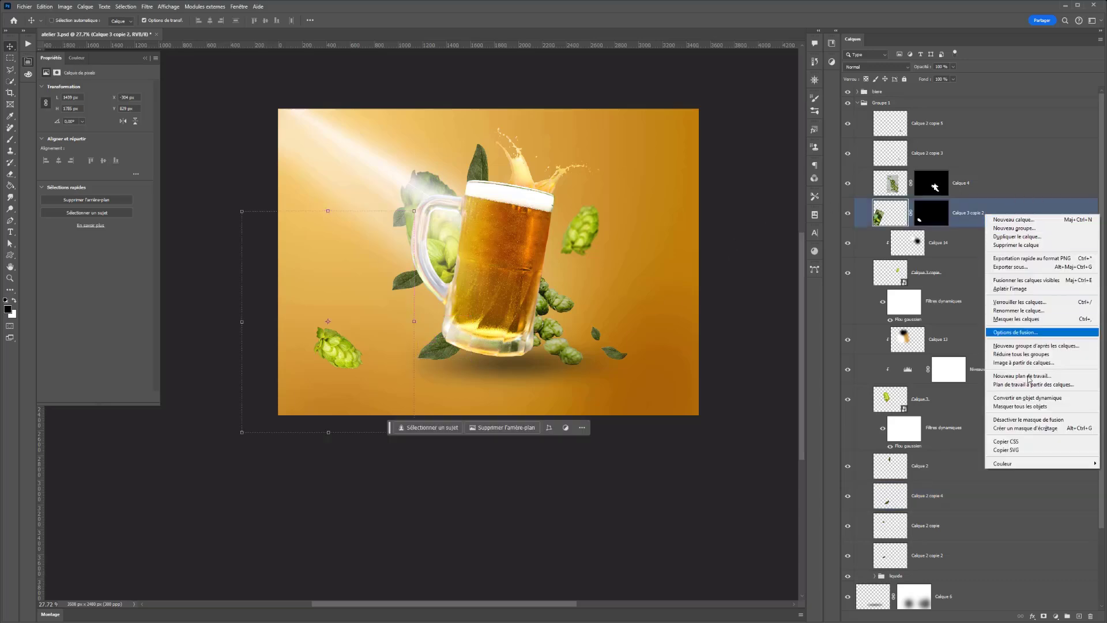
{"action": "left_click", "coordinate": [1013, 399]}
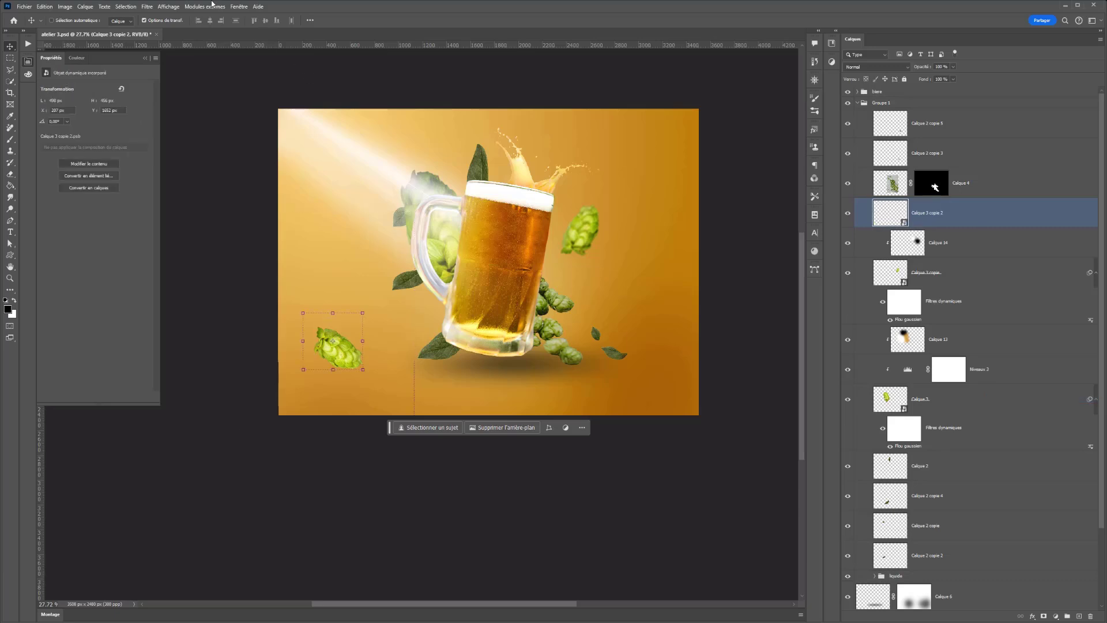
Step: Apply a strong Gaussian Blur to the smart object Calque 3 copie 2 so the lower-left hop looks out of focus
{"action": "left_click", "coordinate": [147, 7]}
{"action": "mouse_move", "coordinate": [207, 146]}
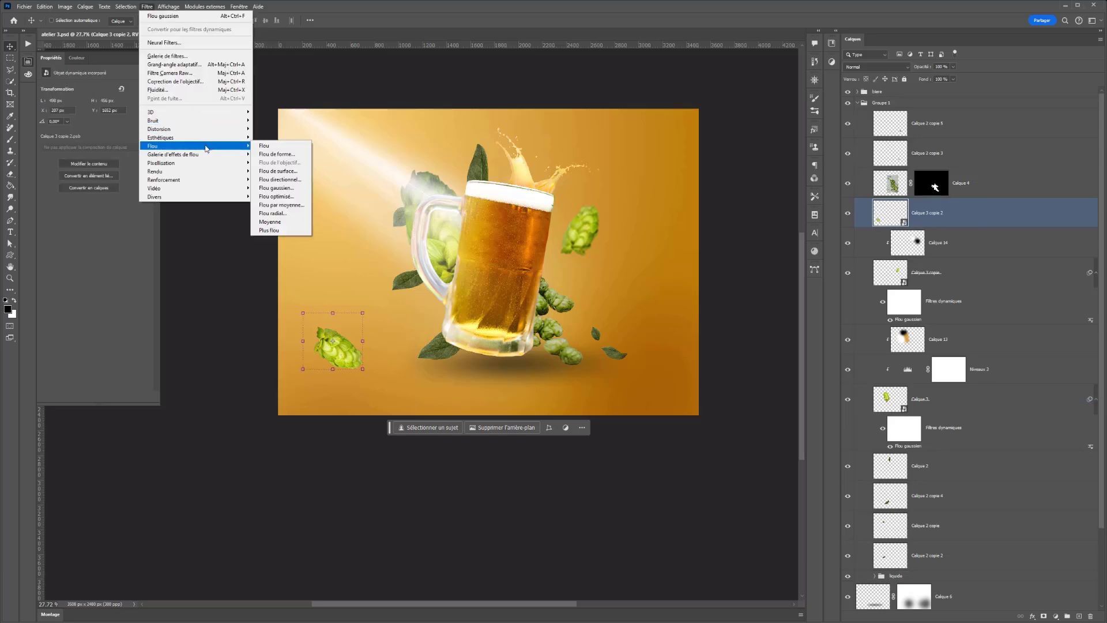
{"action": "left_click", "coordinate": [268, 189]}
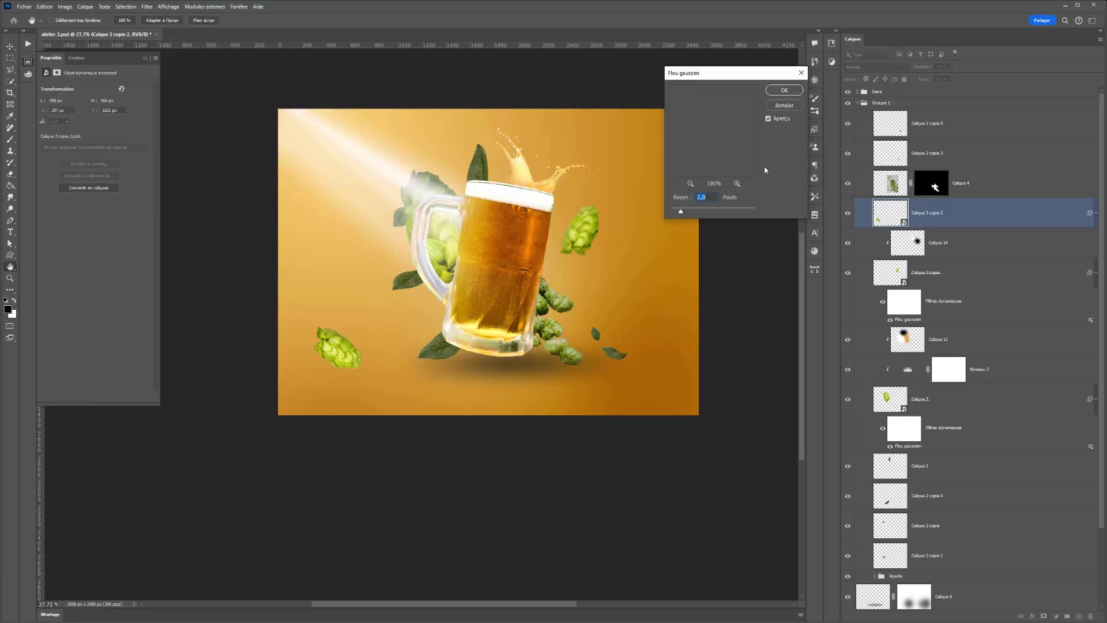
{"action": "left_click", "coordinate": [722, 211]}
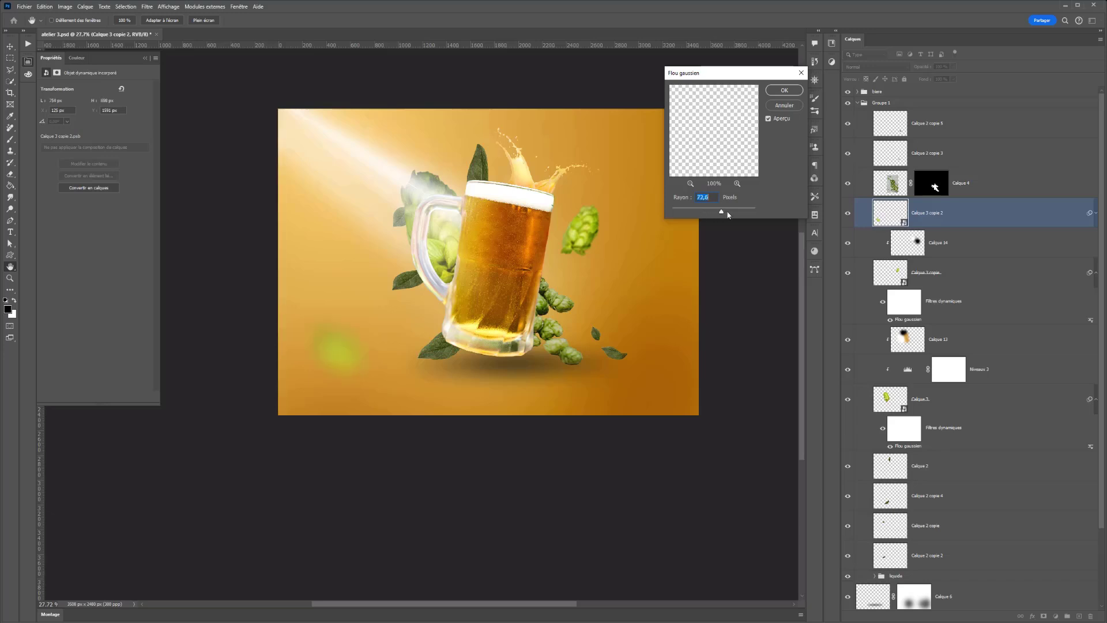
{"action": "left_click_drag", "start_coordinate": [721, 211], "coordinate": [713, 213]}
{"action": "left_click", "coordinate": [786, 90]}
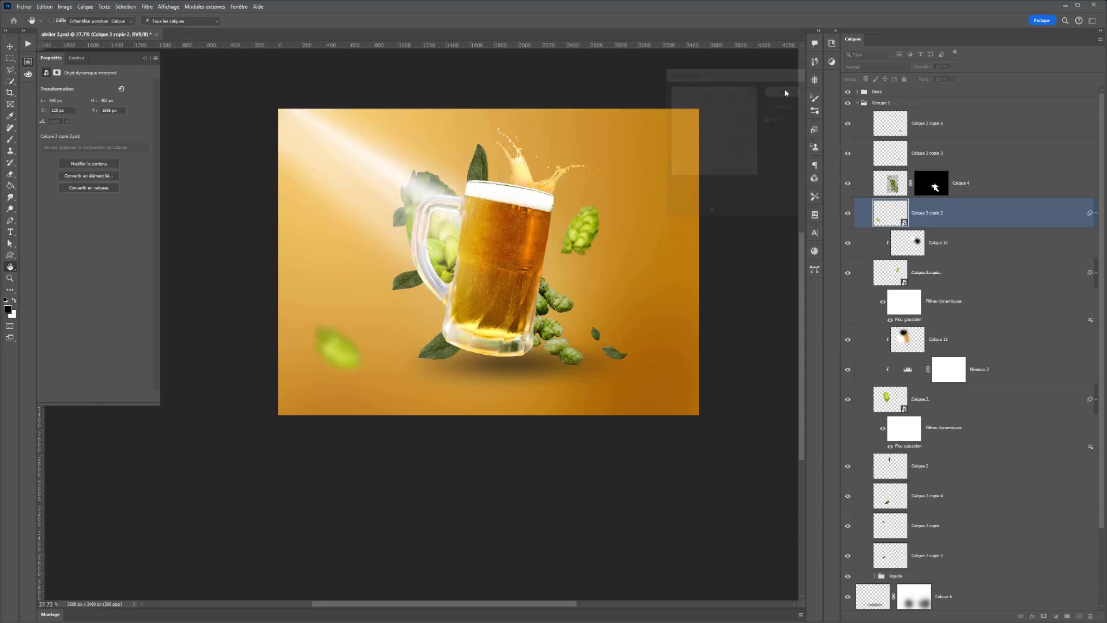
Step: Duplicate the blurred lower-left hop, rotate the copy about 29.5 degrees and place it just below the hop beside the mug
{"action": "left_click_drag", "start_coordinate": [339, 356], "coordinate": [525, 190]}
{"action": "left_click_drag", "start_coordinate": [528, 147], "coordinate": [512, 180]}
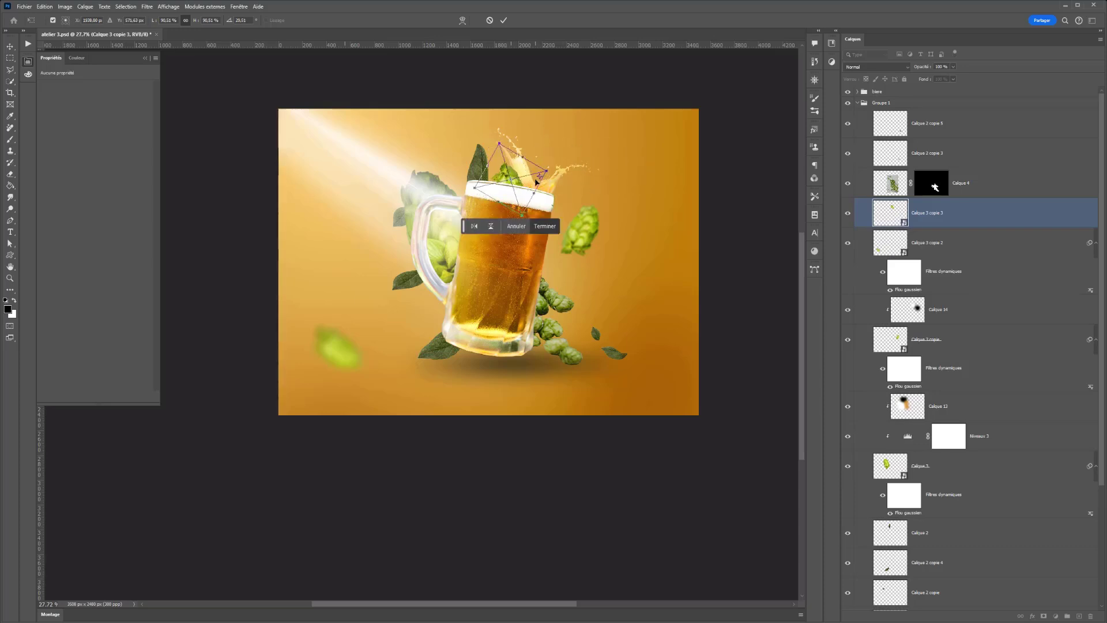
{"action": "key", "text": "Return"}
{"action": "left_click_drag", "start_coordinate": [526, 176], "coordinate": [596, 250]}
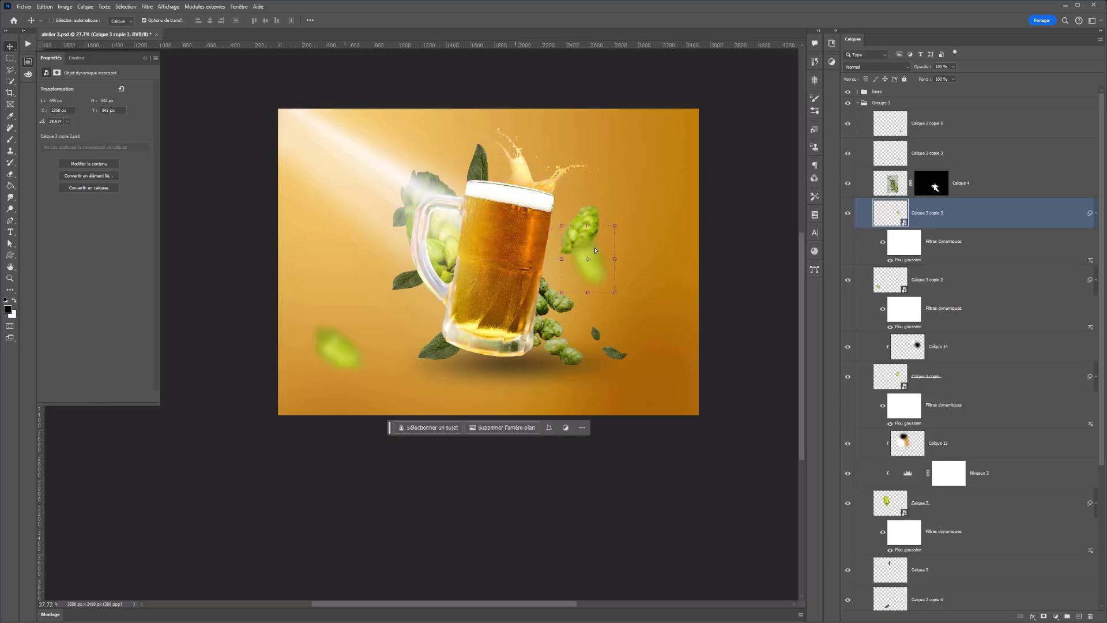
Step: Select both small leaf layers at the lower right of the mug and convert them into a single smart object
{"action": "left_click", "coordinate": [610, 351], "text": "ctrl"}
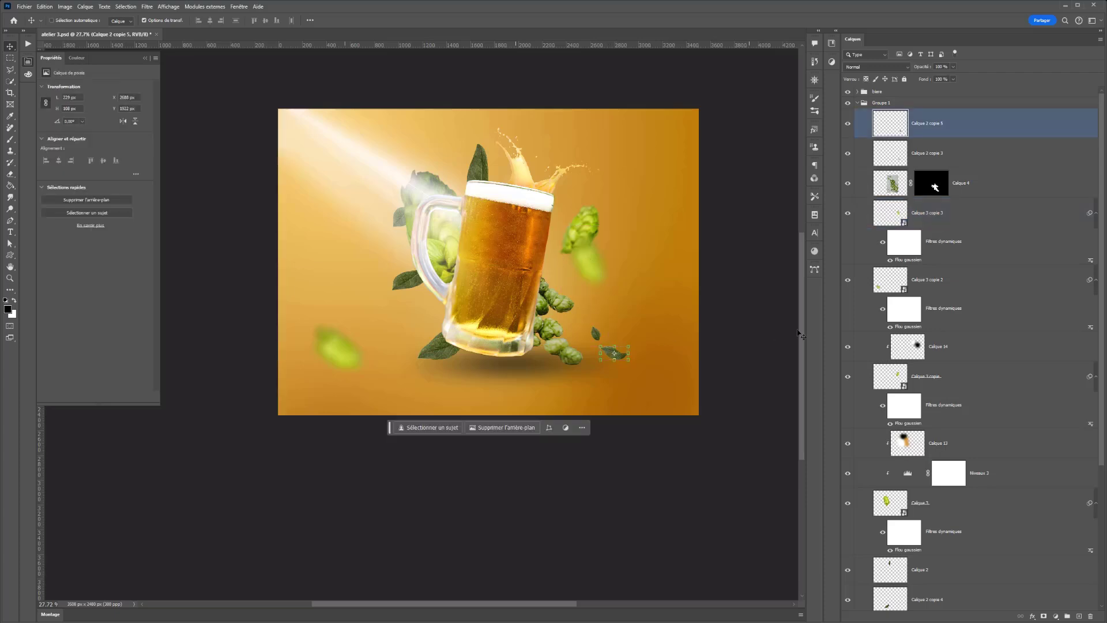
{"action": "left_click", "coordinate": [934, 154], "text": "ctrl"}
{"action": "right_click", "coordinate": [930, 153]}
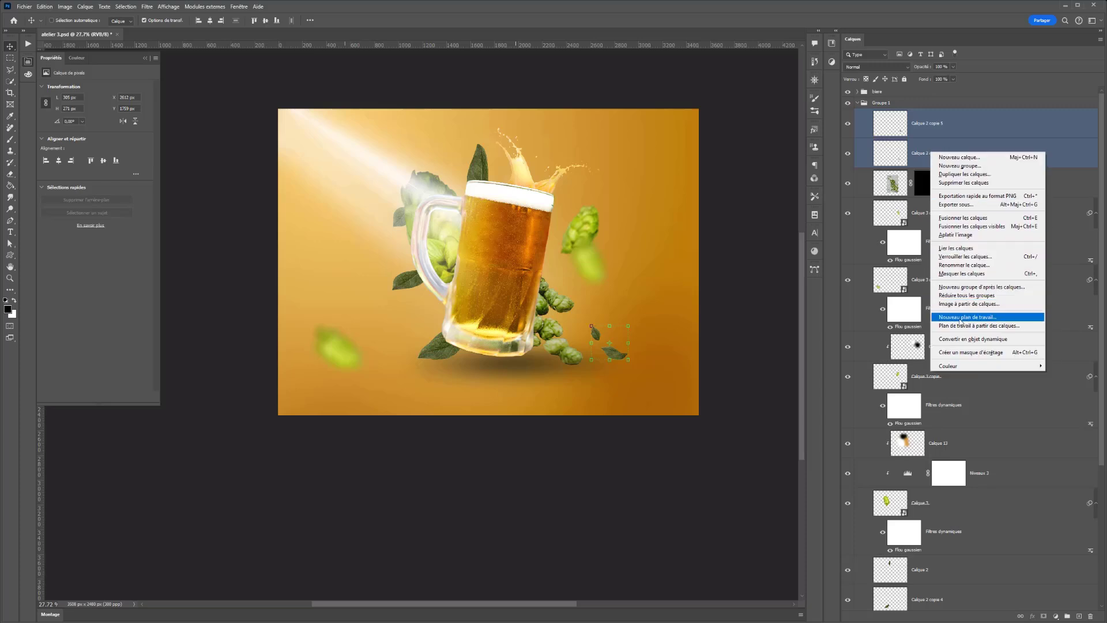
{"action": "left_click", "coordinate": [972, 339]}
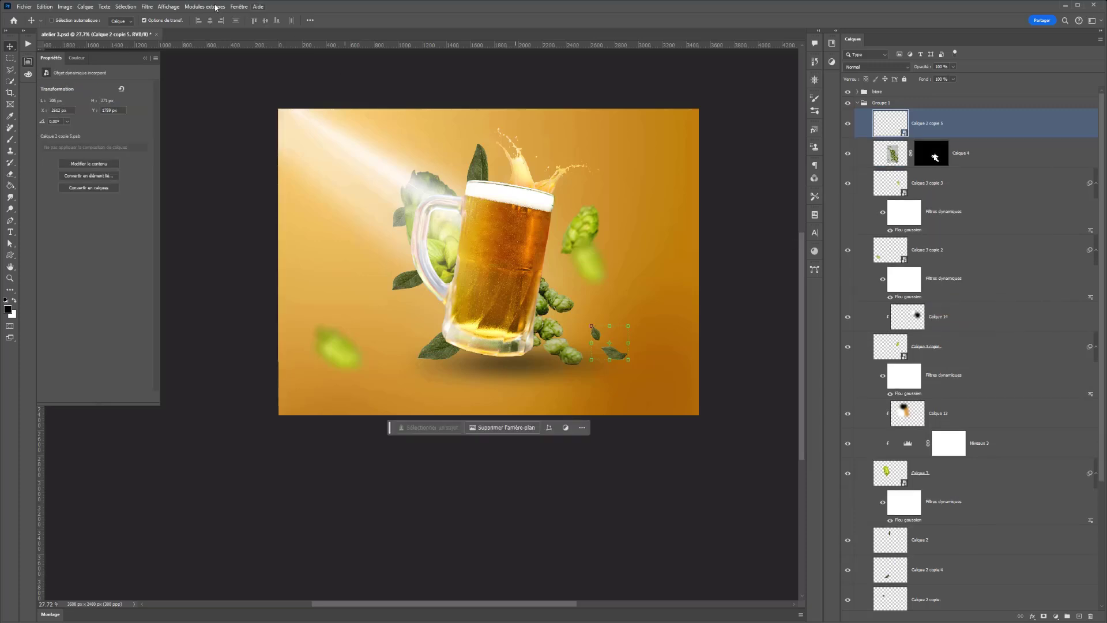
Step: Apply a Gaussian Blur with a radius of 12.3 pixels to the small leaves' smart object
{"action": "left_click", "coordinate": [147, 6]}
{"action": "mouse_move", "coordinate": [179, 146]}
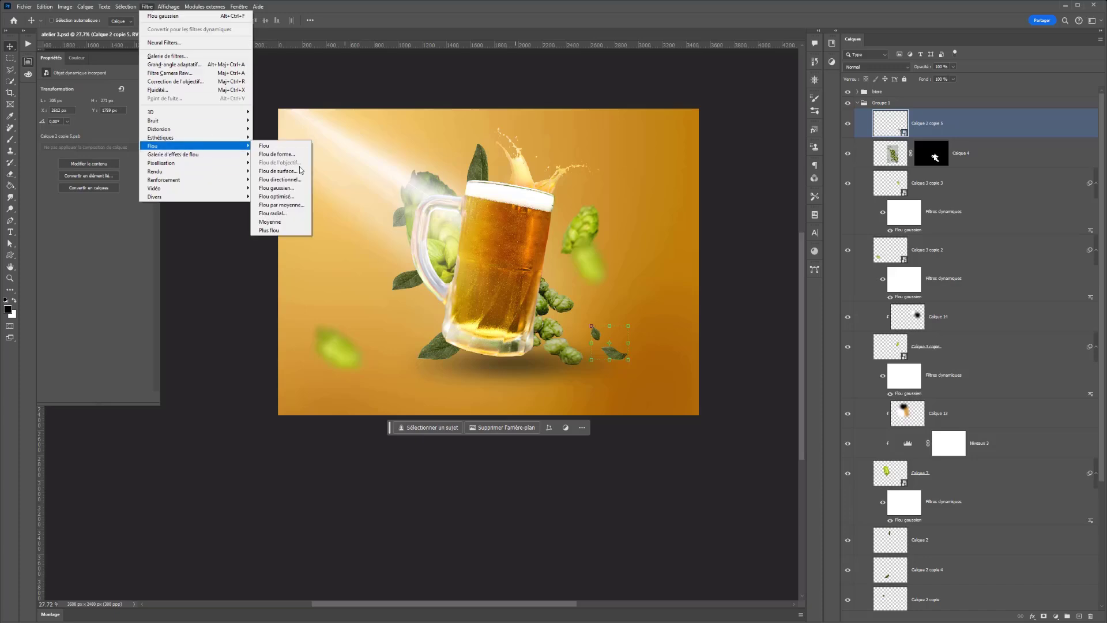
{"action": "left_click", "coordinate": [276, 188]}
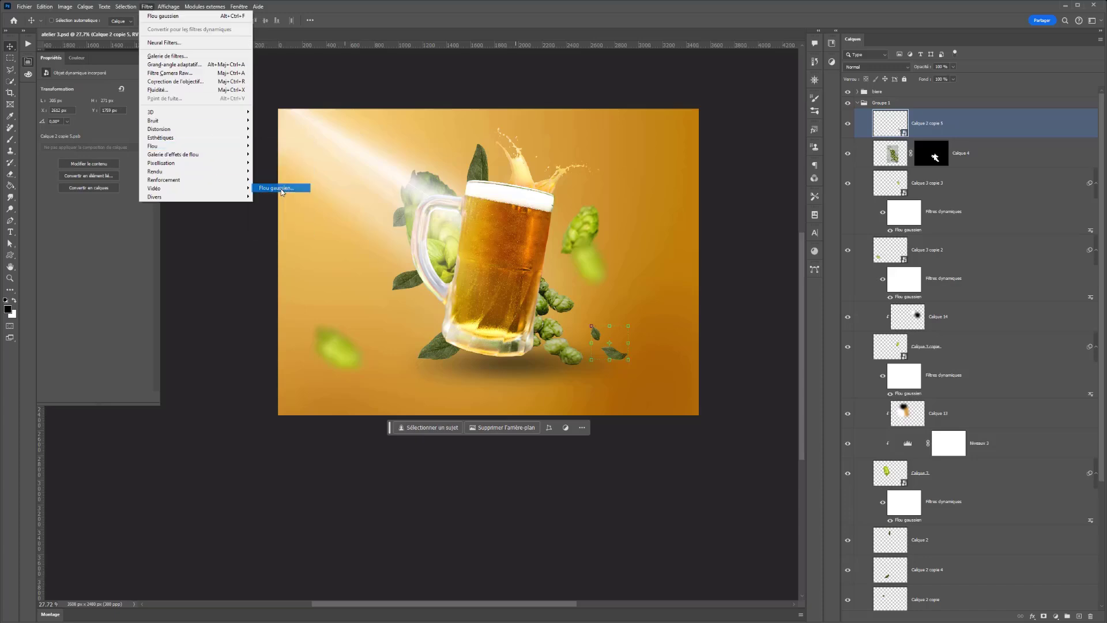
{"action": "mouse_move", "coordinate": [711, 211]}
{"action": "left_mouse_down"}
{"action": "mouse_move", "coordinate": [696, 213]}
{"action": "mouse_move", "coordinate": [705, 210]}
{"action": "left_mouse_up"}
{"action": "left_click", "coordinate": [775, 91]}
{"action": "key", "text": "v"}
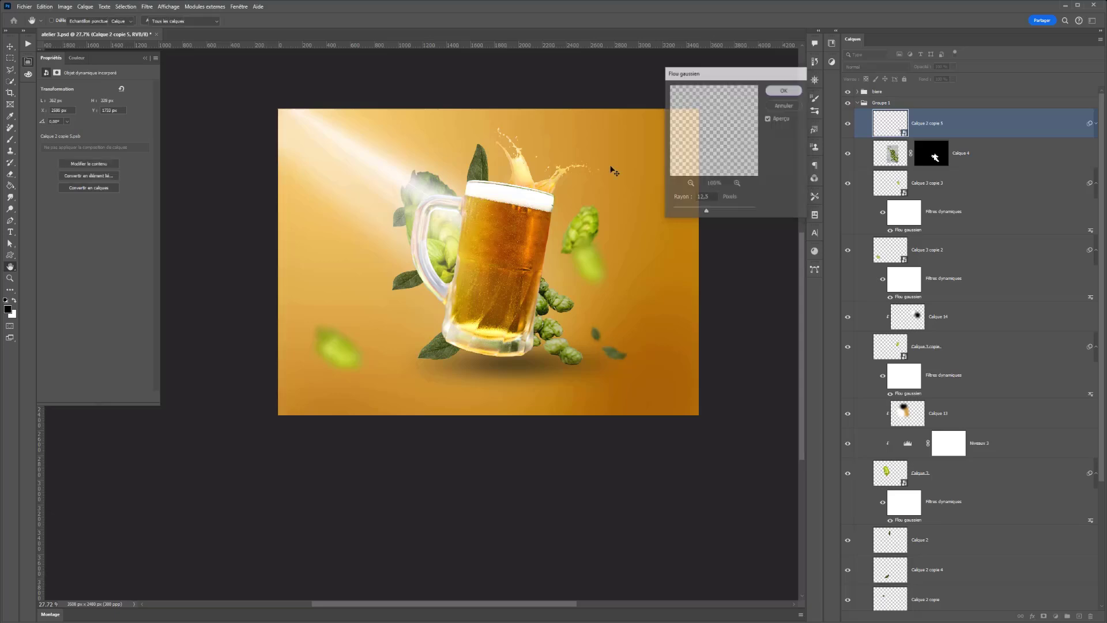
Step: Collapse the beer mug's layer group, lock all its content and toggle its visibility to check what it contains
{"action": "left_click", "coordinate": [404, 218]}
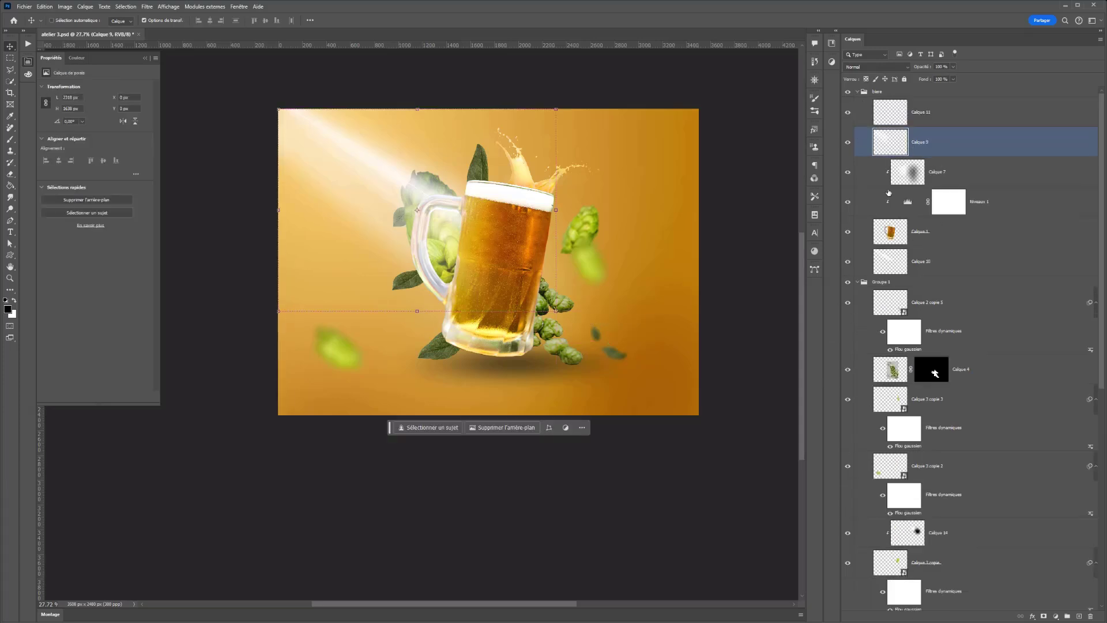
{"action": "left_click", "coordinate": [857, 92]}
{"action": "left_click", "coordinate": [879, 91]}
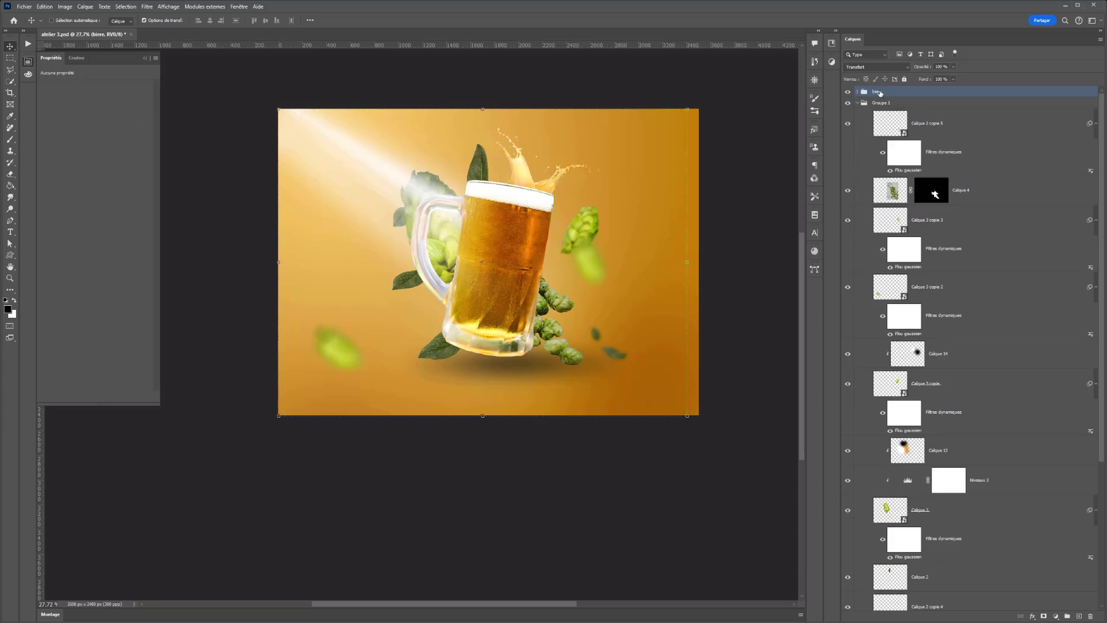
{"action": "left_click", "coordinate": [904, 79]}
{"action": "left_click", "coordinate": [848, 92]}
{"action": "left_click", "coordinate": [848, 92]}
Step: Group the mug's shadow layer, Calque 8 and the gradient background fill together, and lock the new group
{"action": "left_click", "coordinate": [857, 103]}
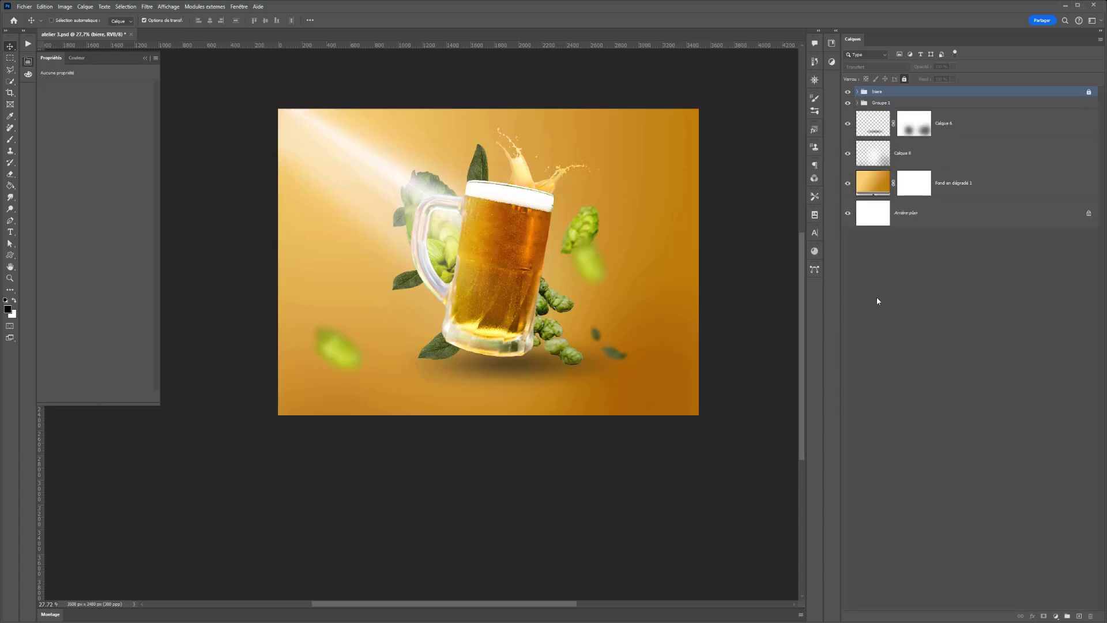
{"action": "left_click", "coordinate": [870, 116]}
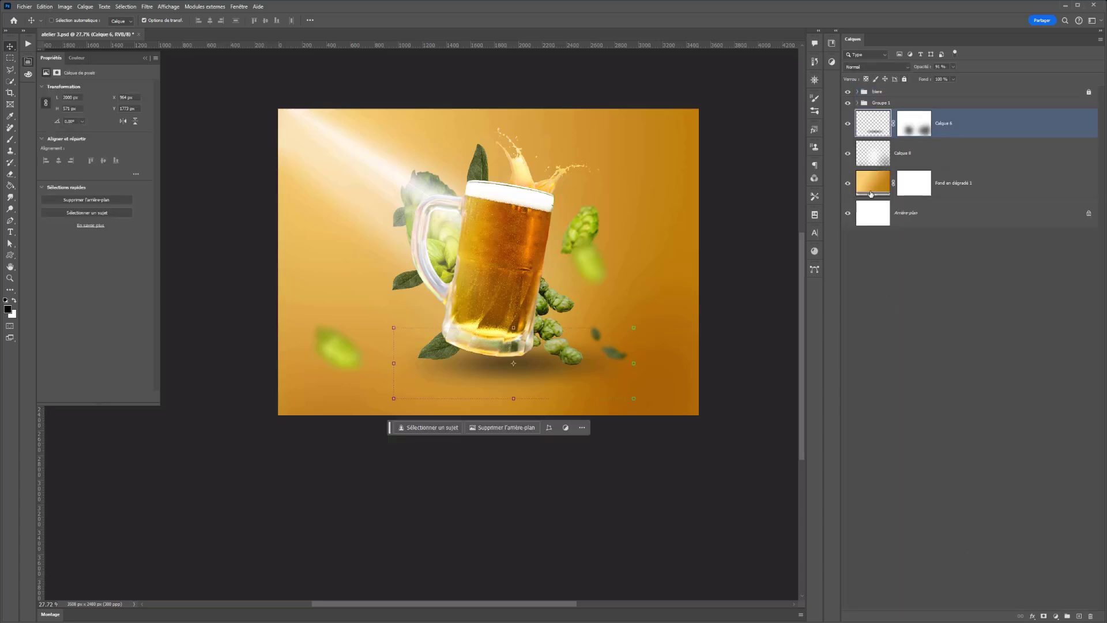
{"action": "left_click", "coordinate": [872, 183], "text": "shift"}
{"action": "key", "text": "ctrl+g"}
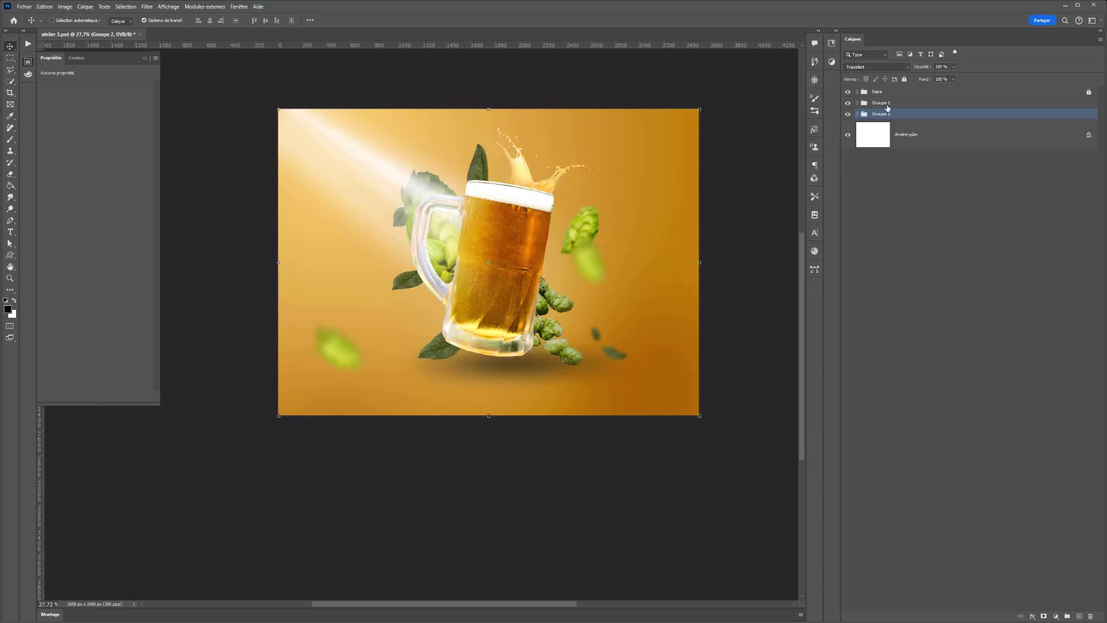
{"action": "left_click", "coordinate": [905, 80]}
Step: Inside Groupe 1, group the large hop layer Calque 3 with its clipped levels adjustment and painted shading layer
{"action": "left_click", "coordinate": [861, 105]}
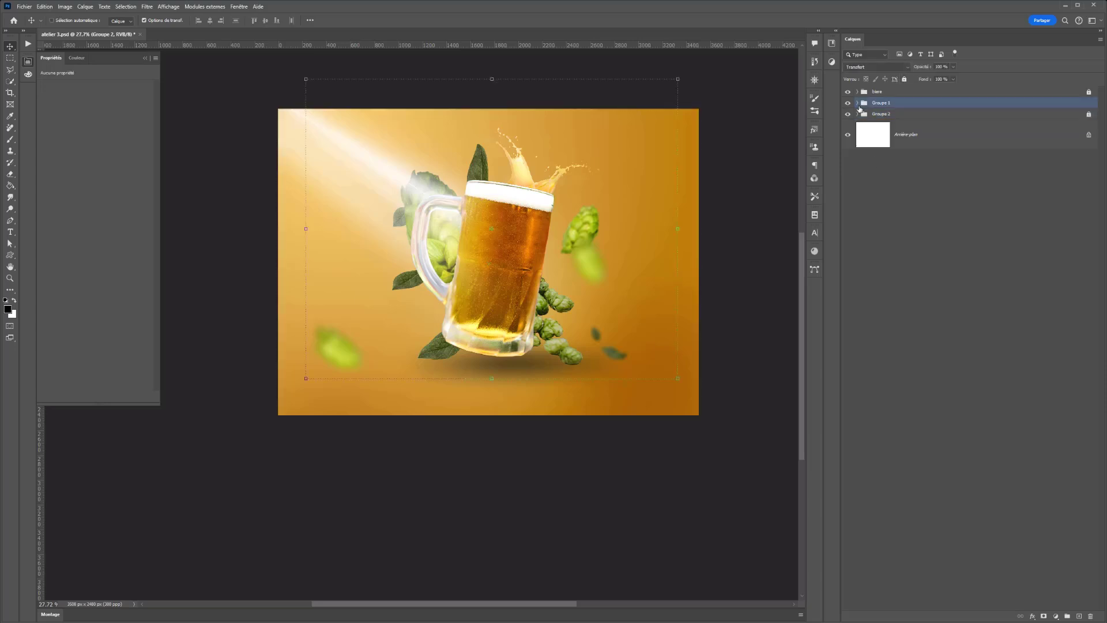
{"action": "left_click", "coordinate": [858, 103]}
{"action": "scroll", "coordinate": [912, 346], "scroll_direction": "down", "scroll_amount": 4}
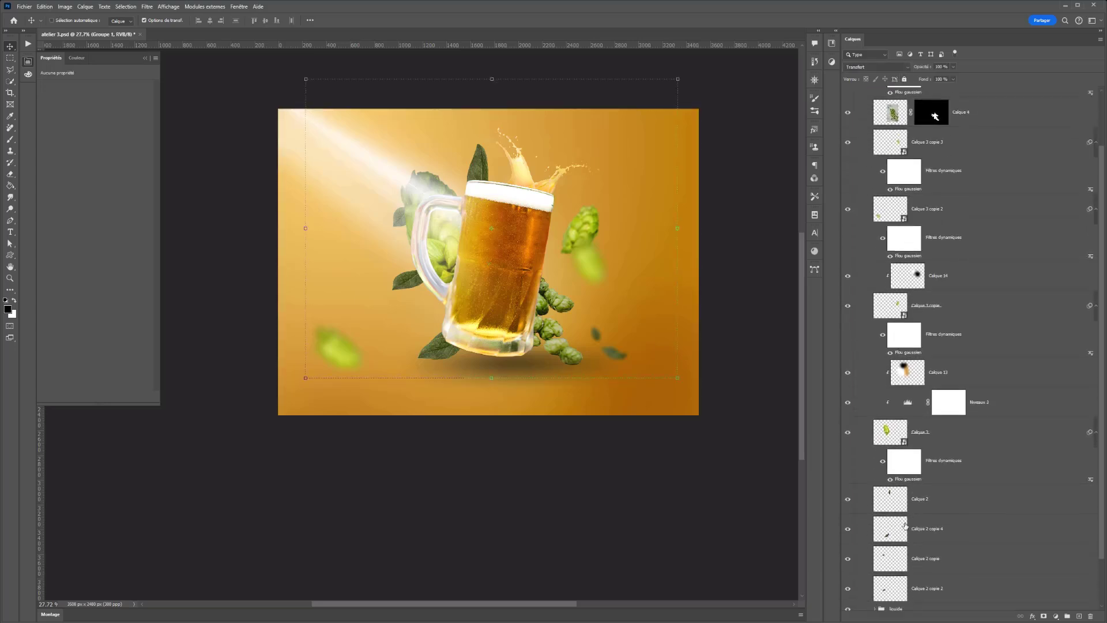
{"action": "left_click", "coordinate": [940, 387]}
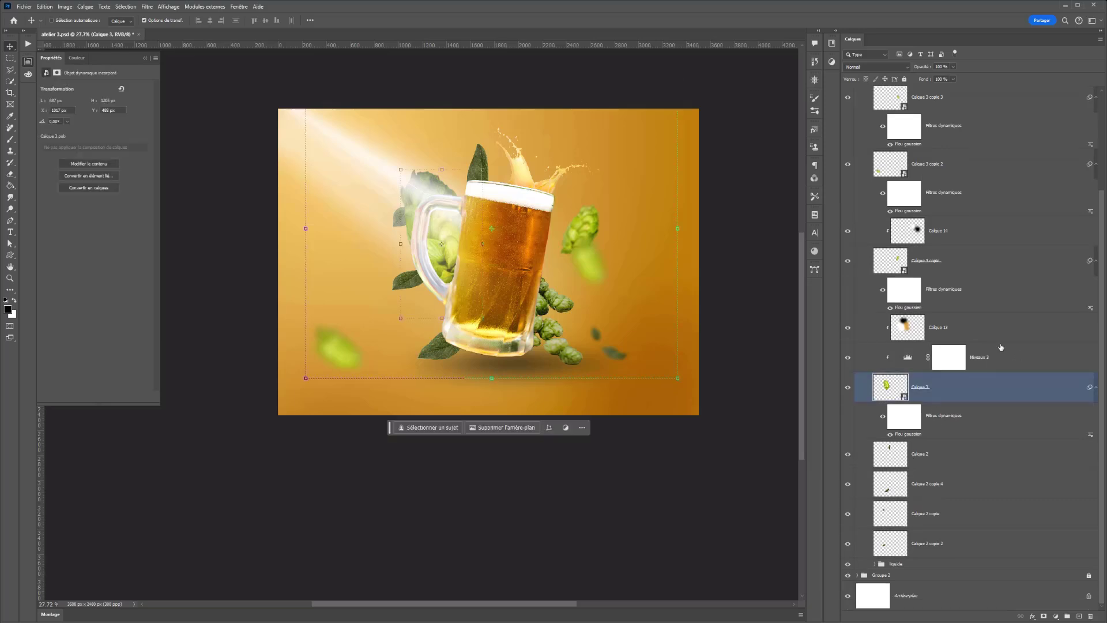
{"action": "left_click", "coordinate": [951, 327], "text": "shift"}
{"action": "key", "text": "ctrl+g"}
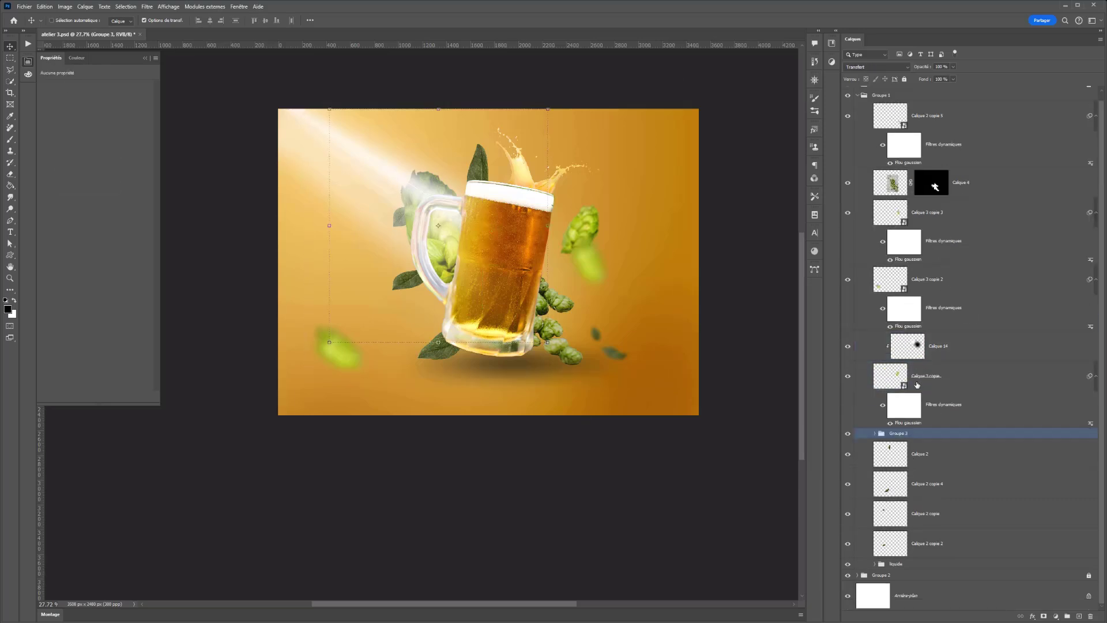
Step: Group the small upper hop layer Calque 3 copie with its clipped shading layer Calque 14
{"action": "left_click", "coordinate": [943, 379]}
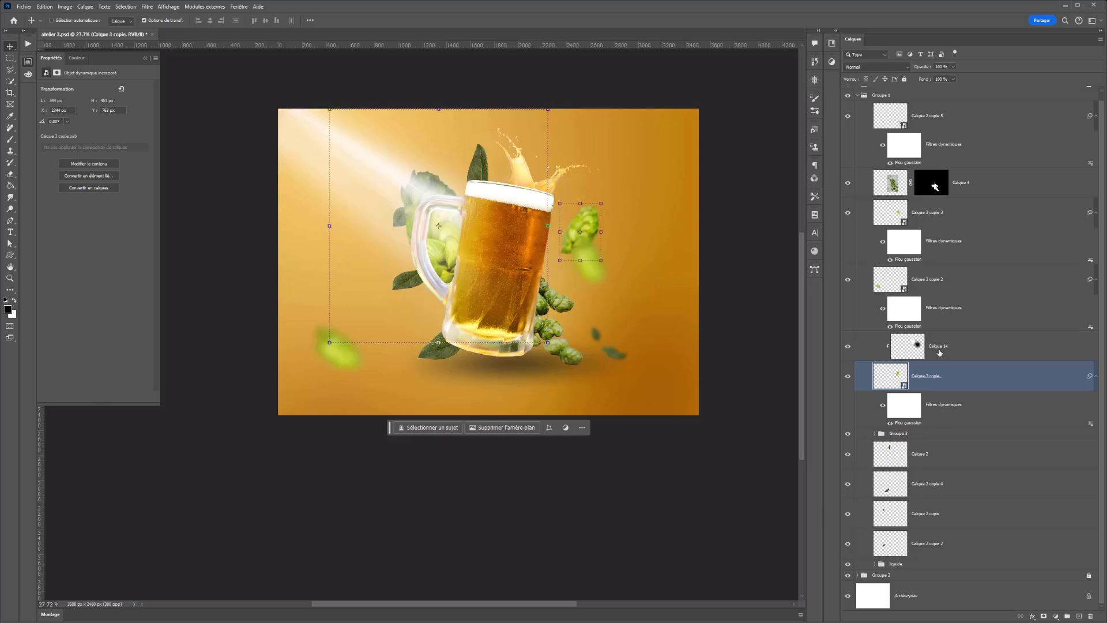
{"action": "left_click", "coordinate": [939, 352], "text": "shift"}
{"action": "key", "text": "ctrl+g"}
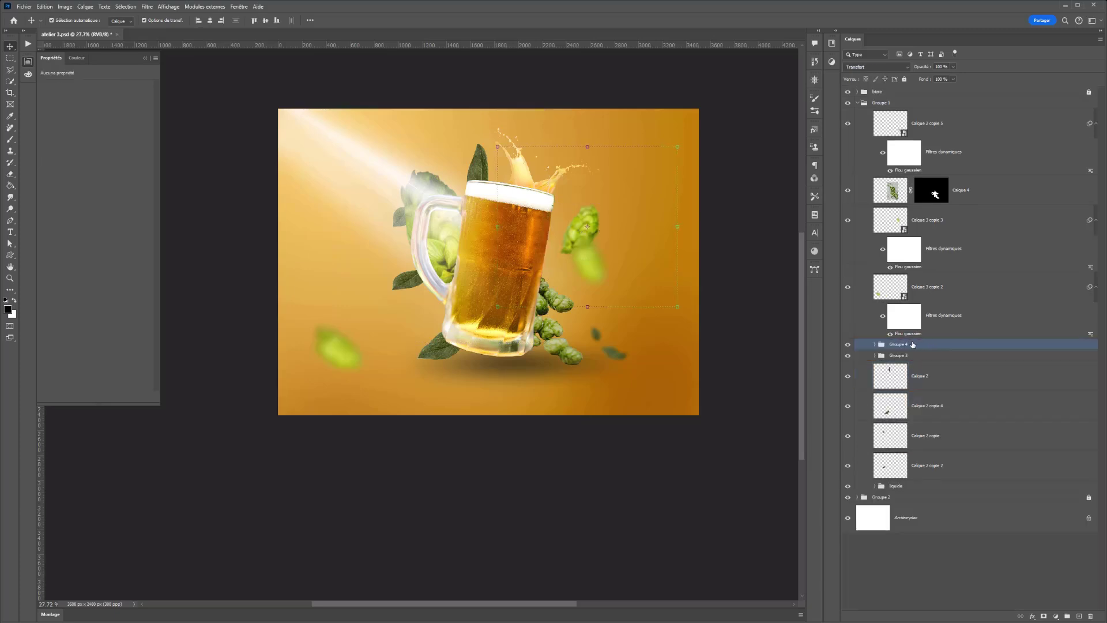
Step: Add a Selective Color (Correction sélective) adjustment directly above the hop cluster layer Calque 4 and clip it to that layer
{"action": "left_click", "coordinate": [932, 281]}
{"action": "key", "text": "ctrl+plus"}
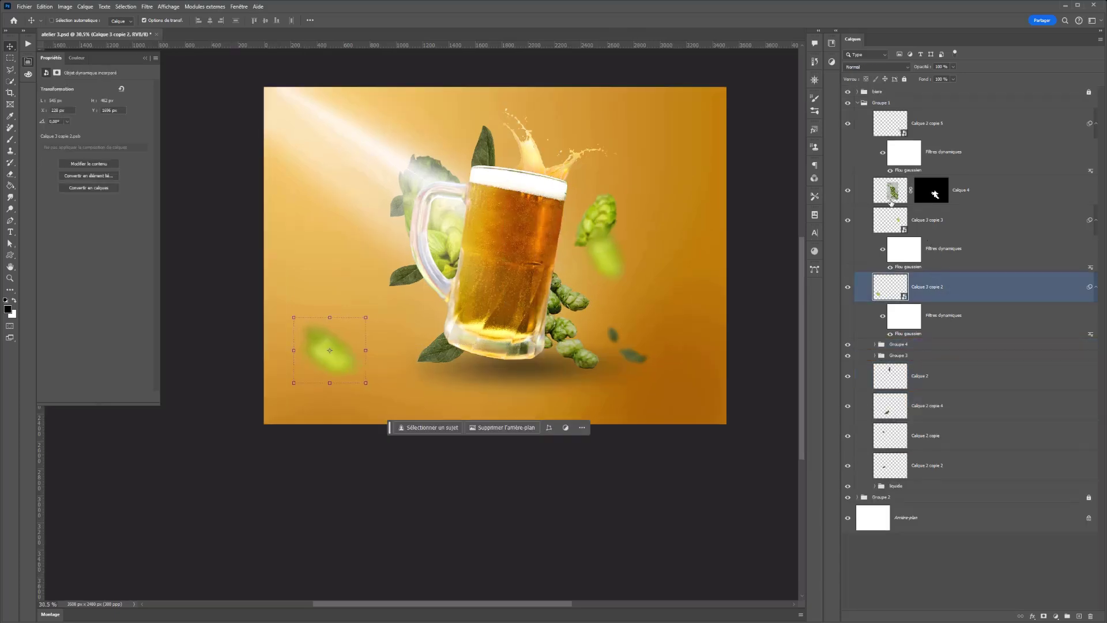
{"action": "left_click", "coordinate": [892, 199]}
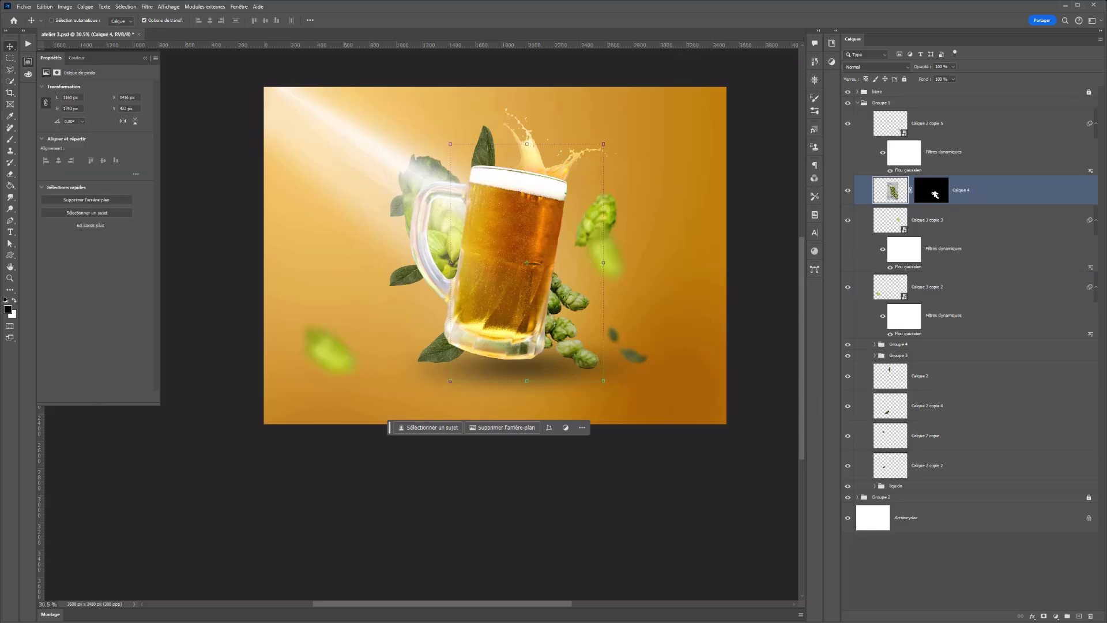
{"action": "left_click", "coordinate": [1057, 608]}
{"action": "left_click", "coordinate": [1056, 616]}
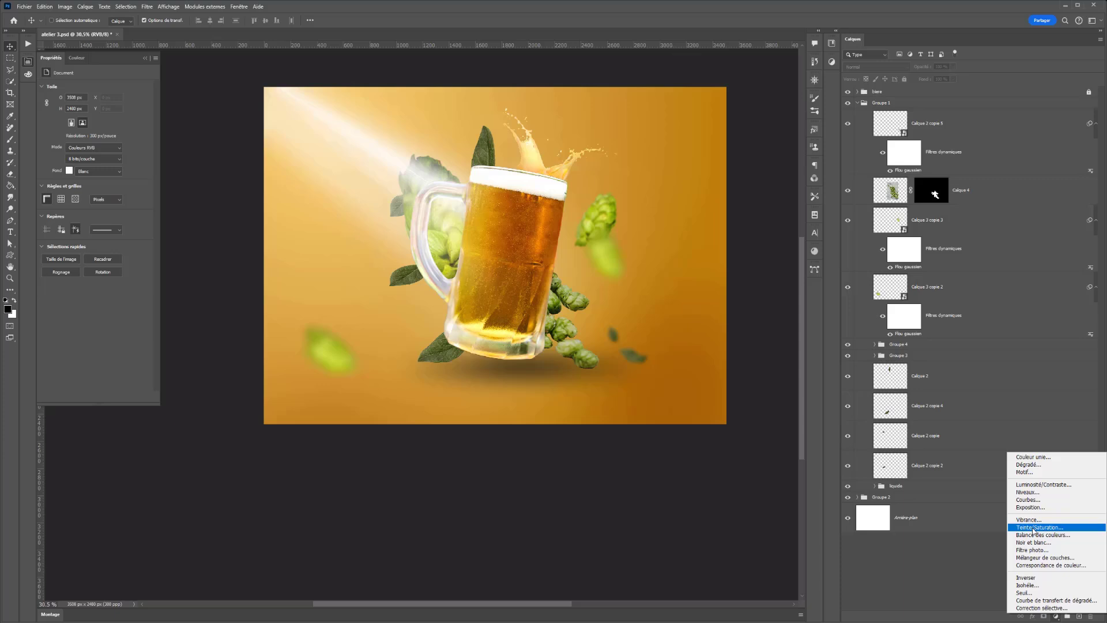
{"action": "left_click", "coordinate": [1038, 608]}
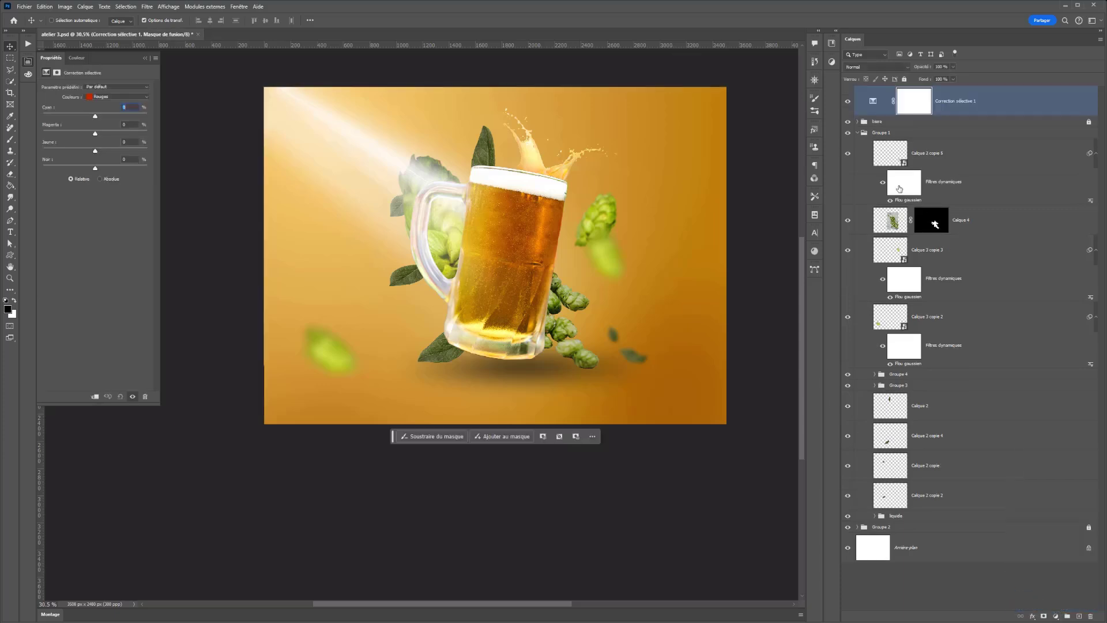
{"action": "left_click_drag", "start_coordinate": [897, 104], "coordinate": [897, 201]}
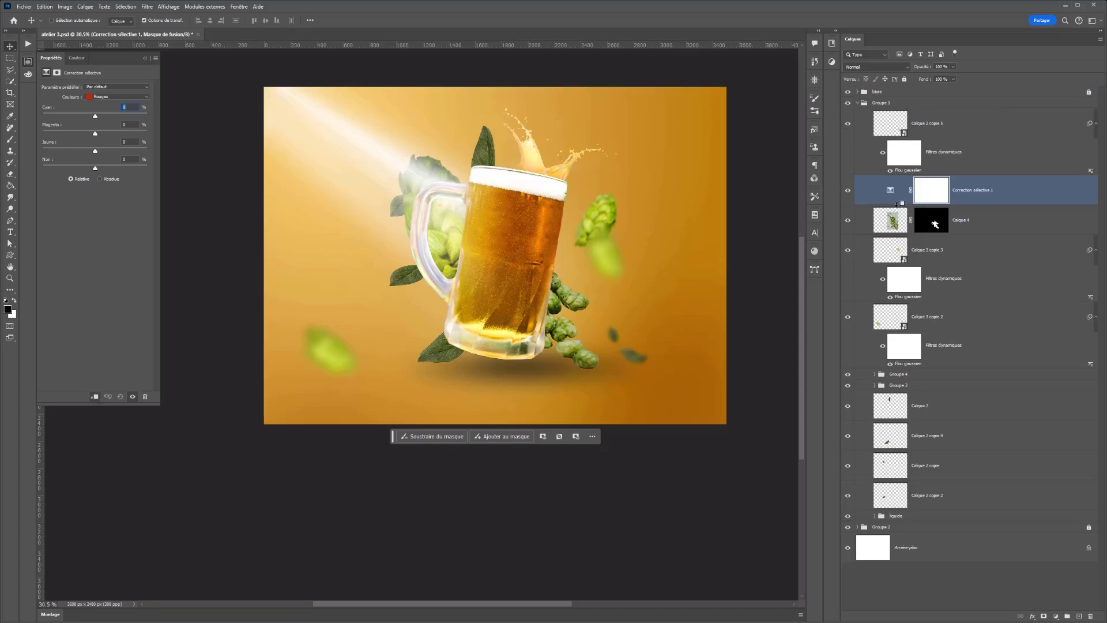
{"action": "left_click", "coordinate": [903, 204], "text": "alt"}
Step: Adjust the greens in the hop cluster's selective colour: cyan about +49%, magenta about -22%, more yellow, and black strongly reduced
{"action": "left_click", "coordinate": [97, 97]}
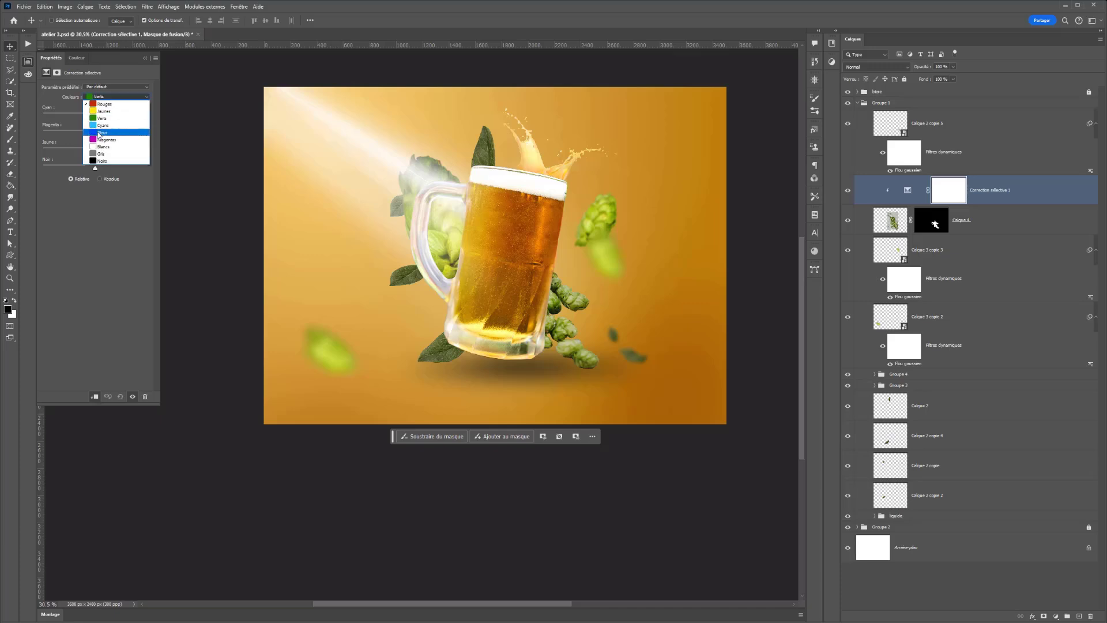
{"action": "left_click", "coordinate": [104, 111]}
{"action": "left_click_drag", "start_coordinate": [95, 116], "coordinate": [120, 117]}
{"action": "left_click_drag", "start_coordinate": [95, 134], "coordinate": [83, 134]}
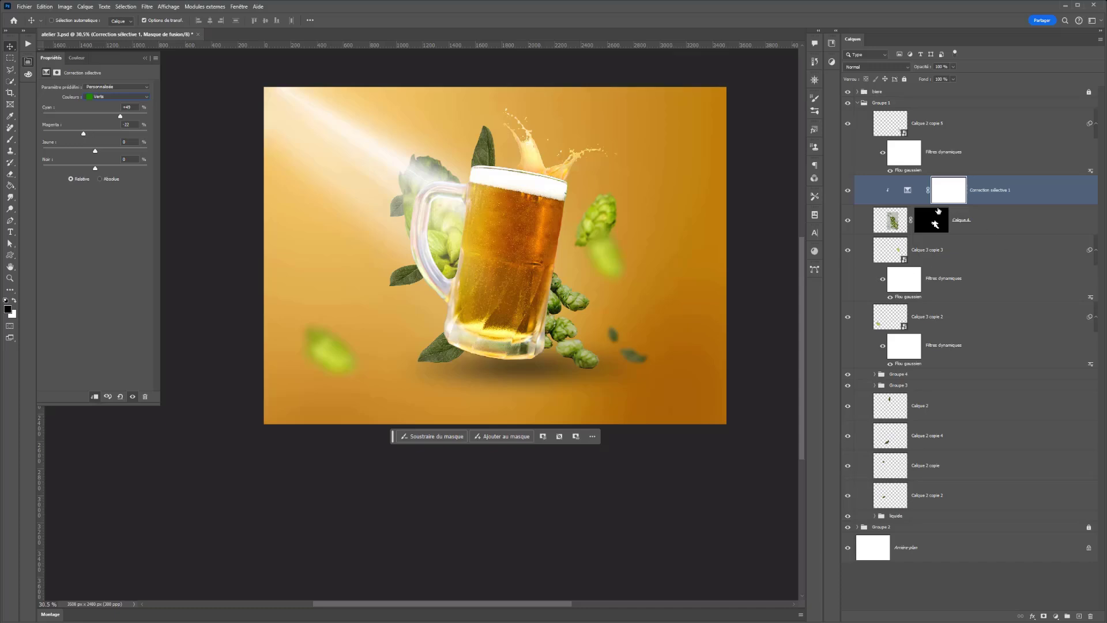
{"action": "left_click", "coordinate": [849, 191]}
{"action": "left_click_drag", "start_coordinate": [97, 150], "coordinate": [196, 146]}
{"action": "left_click_drag", "start_coordinate": [95, 167], "coordinate": [69, 169]}
Step: Adjust the yellows of the hop cluster's selective colour correction, lowering magenta and slightly lowering black
{"action": "left_click", "coordinate": [117, 96]}
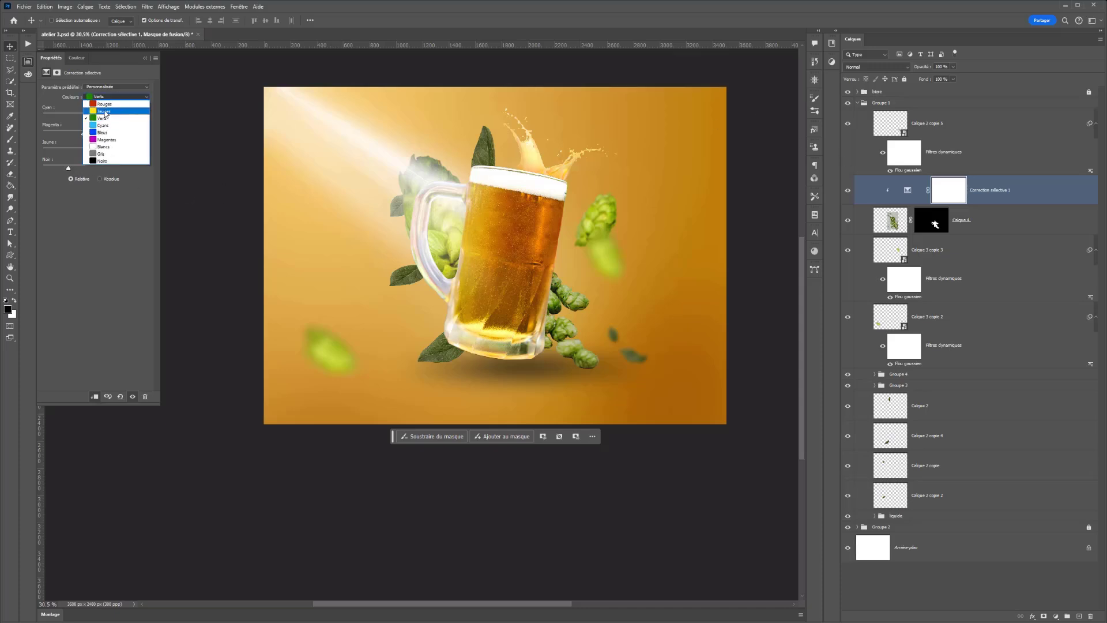
{"action": "left_click", "coordinate": [103, 104]}
{"action": "left_click_drag", "start_coordinate": [95, 116], "coordinate": [90, 169]}
Step: Set the greys (Gris) of the selective colour correction to cyan +11%, magenta +14% and yellow +35%
{"action": "left_click", "coordinate": [106, 94]}
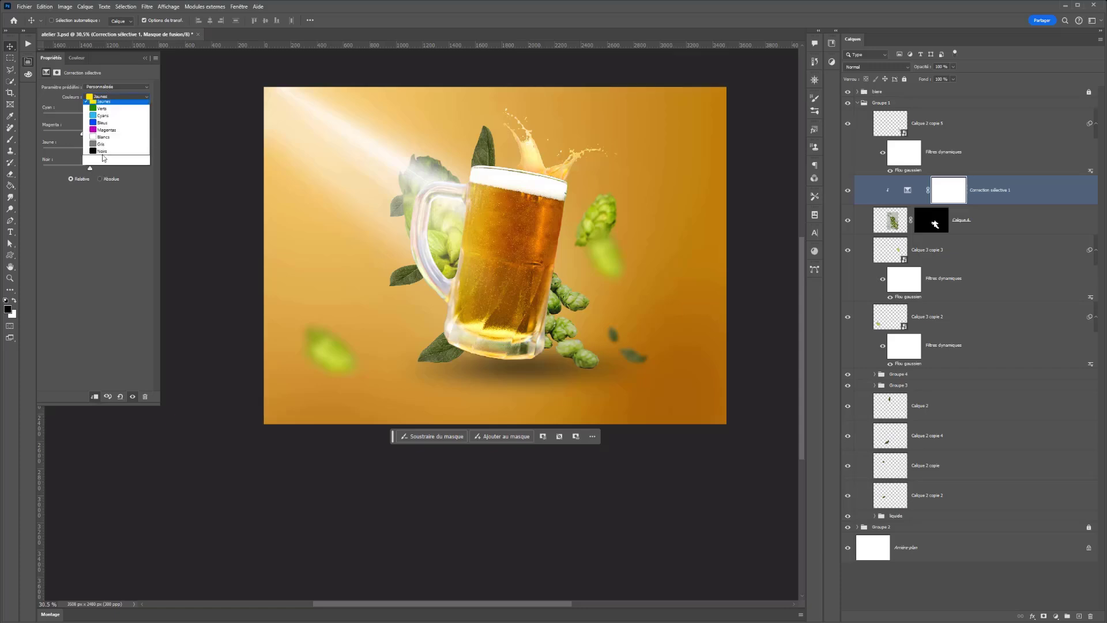
{"action": "left_click", "coordinate": [102, 153]}
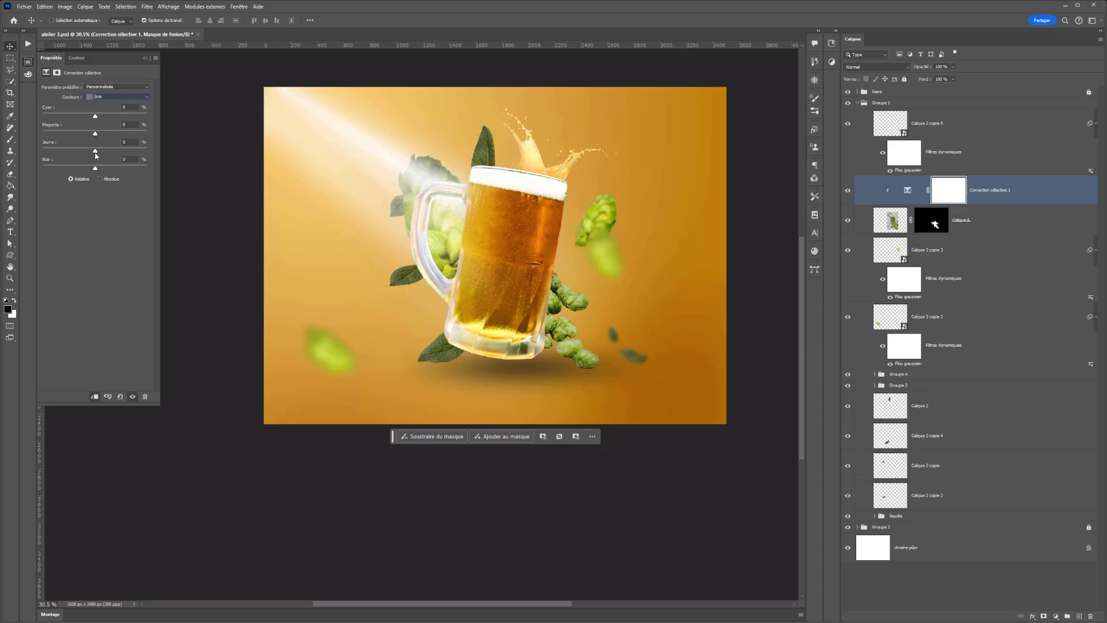
{"action": "left_click_drag", "start_coordinate": [95, 151], "coordinate": [102, 121]}
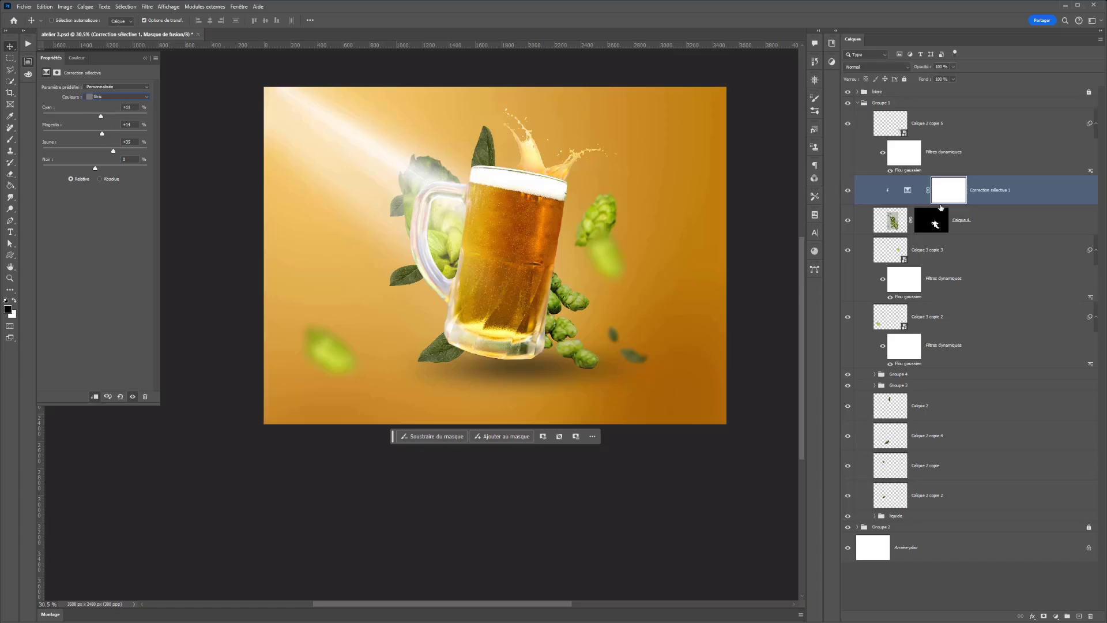
Step: Group Calque 4 with its selective colour adjustment, and collapse the smart filter lists of the blurred hop and leaf layers
{"action": "left_click", "coordinate": [975, 227], "text": "shift"}
{"action": "key", "text": "ctrl+g"}
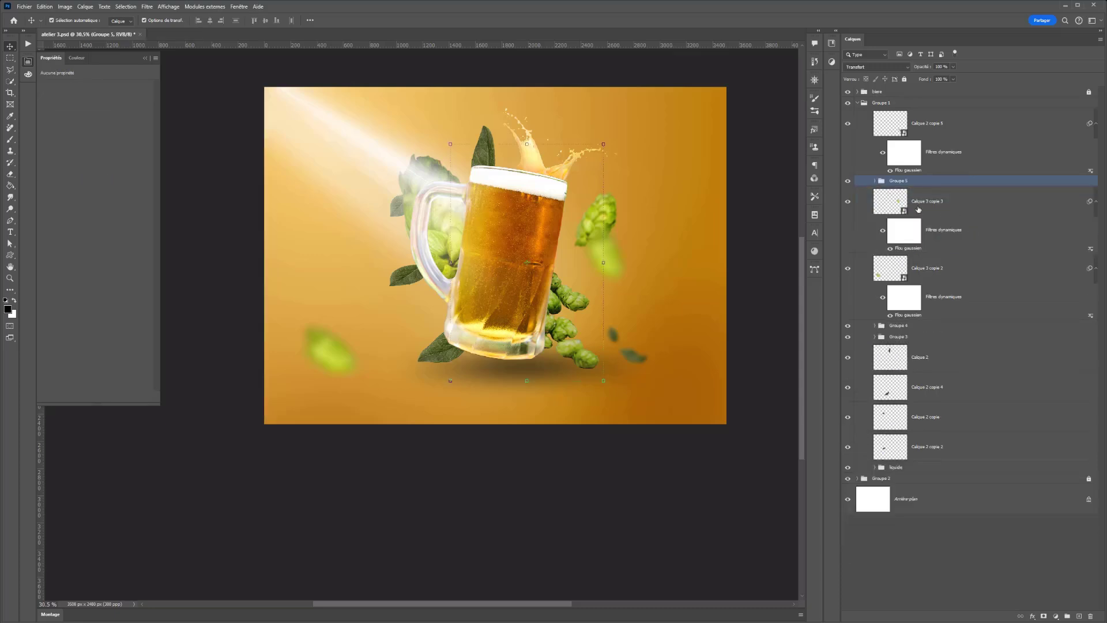
{"action": "left_click", "coordinate": [881, 207]}
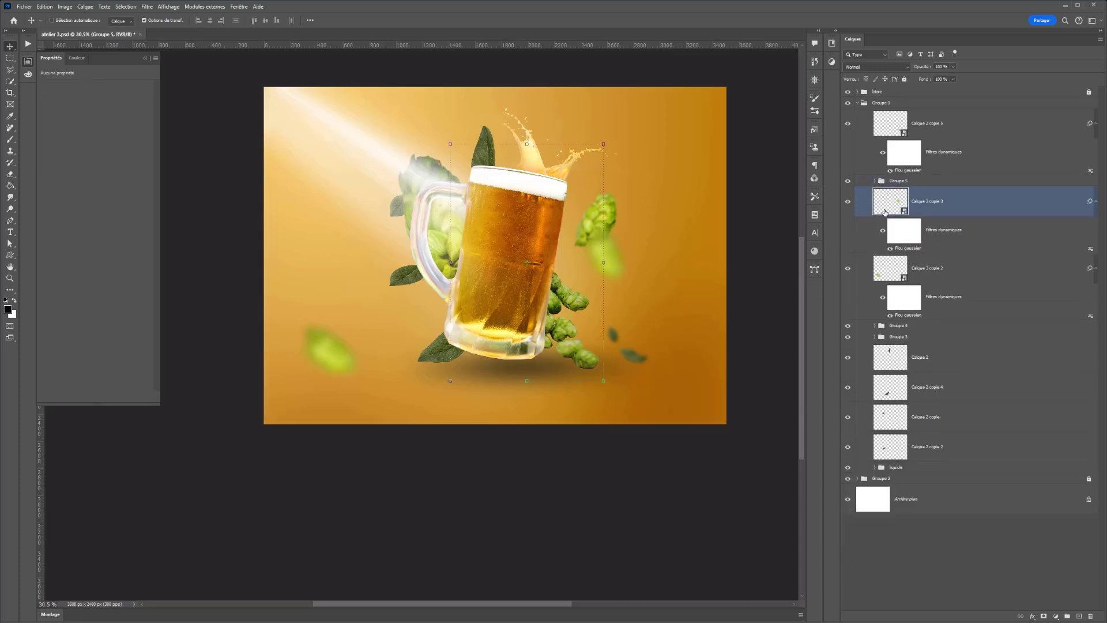
{"action": "left_click", "coordinate": [878, 273]}
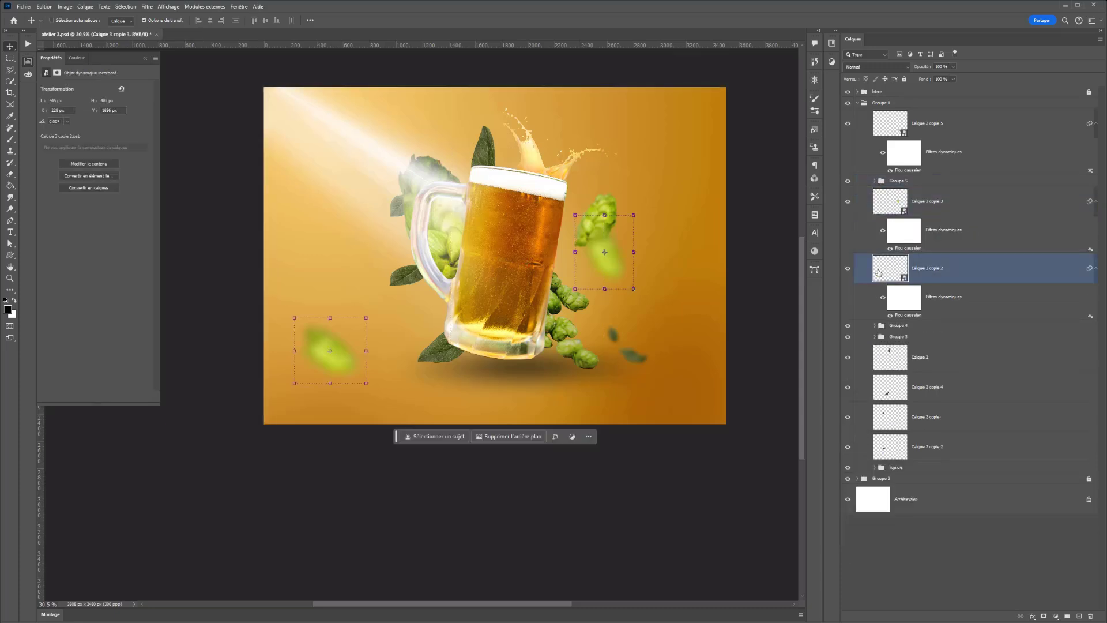
{"action": "left_click", "coordinate": [1093, 268]}
{"action": "left_click", "coordinate": [1091, 202]}
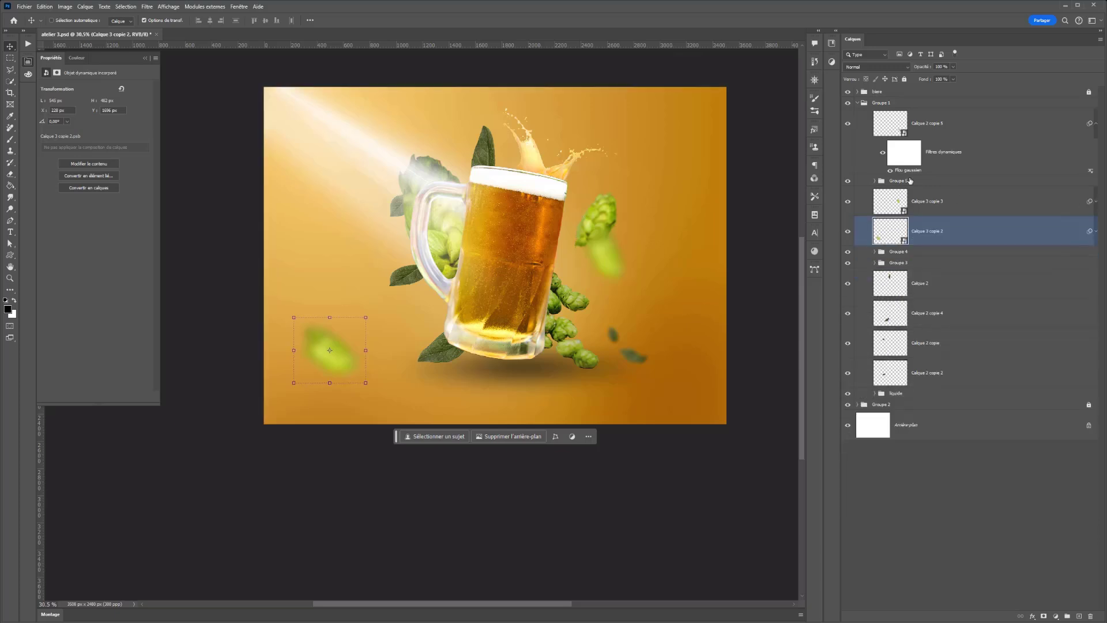
{"action": "left_click", "coordinate": [1094, 125]}
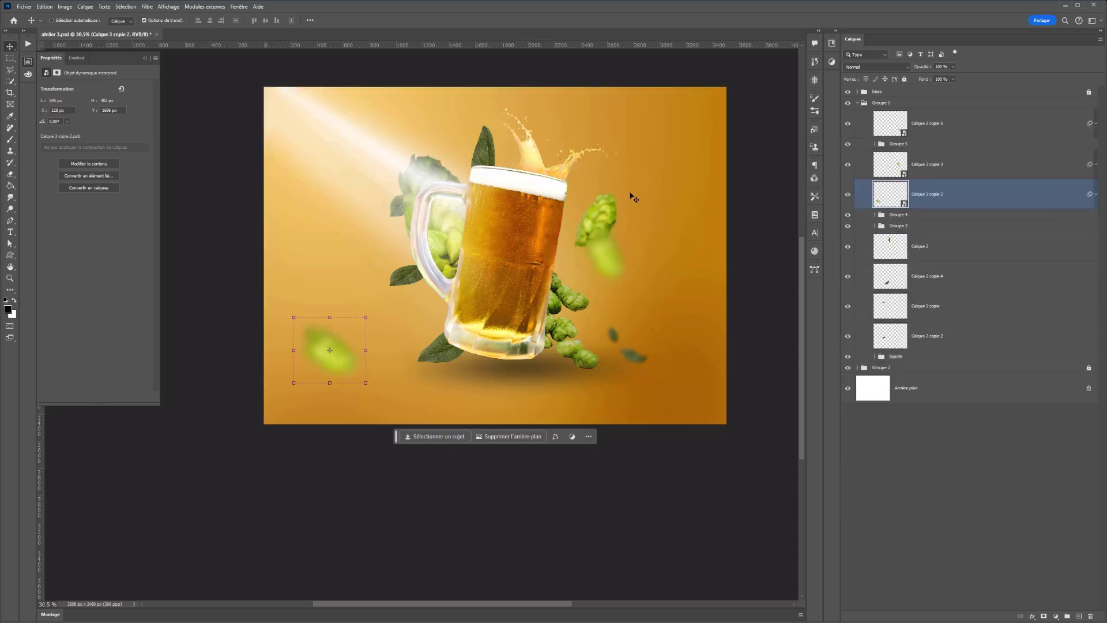
Step: Apply a Gaussian blur with a radius of 8.6 pixels to the leaf beside the mug's handle, Calque 2 copie 2
{"action": "left_click", "coordinate": [402, 286]}
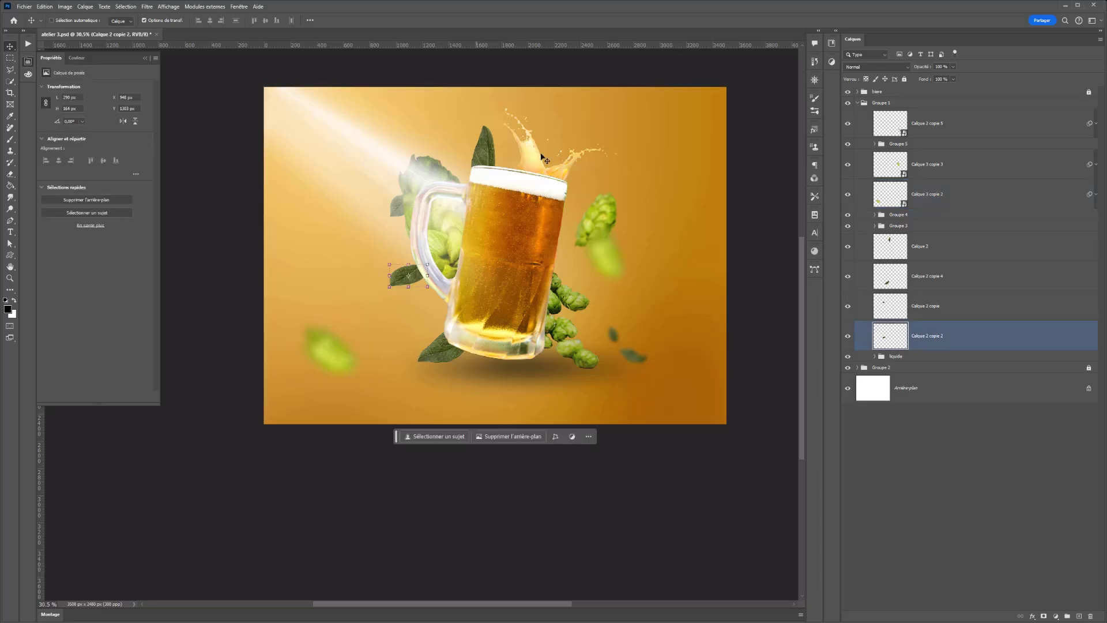
{"action": "left_click", "coordinate": [148, 6]}
{"action": "mouse_move", "coordinate": [192, 149]}
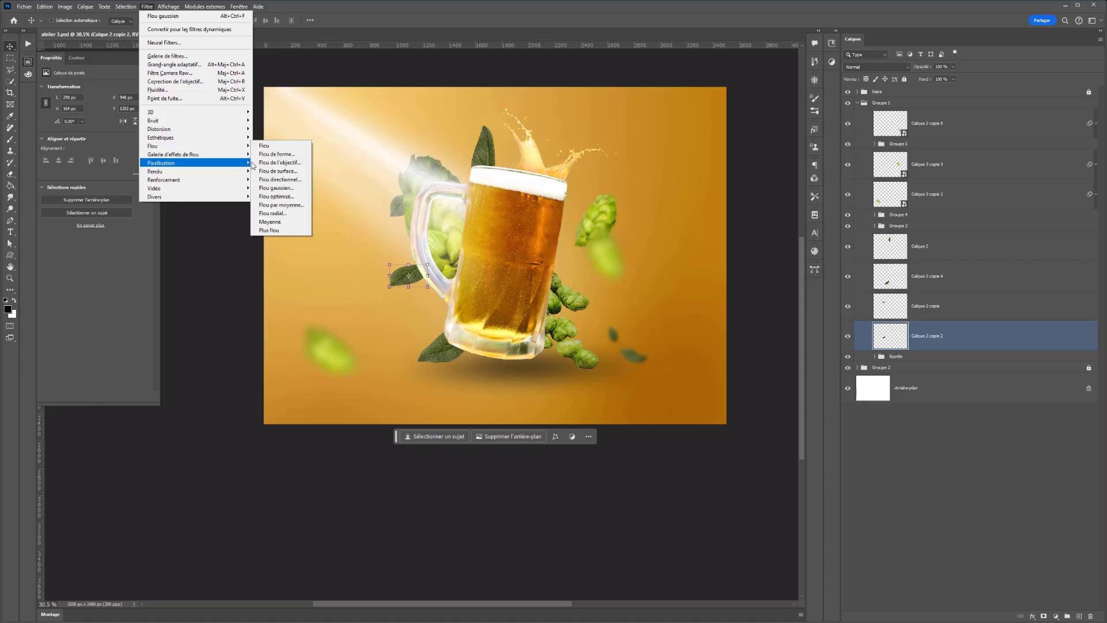
{"action": "left_click", "coordinate": [276, 188]}
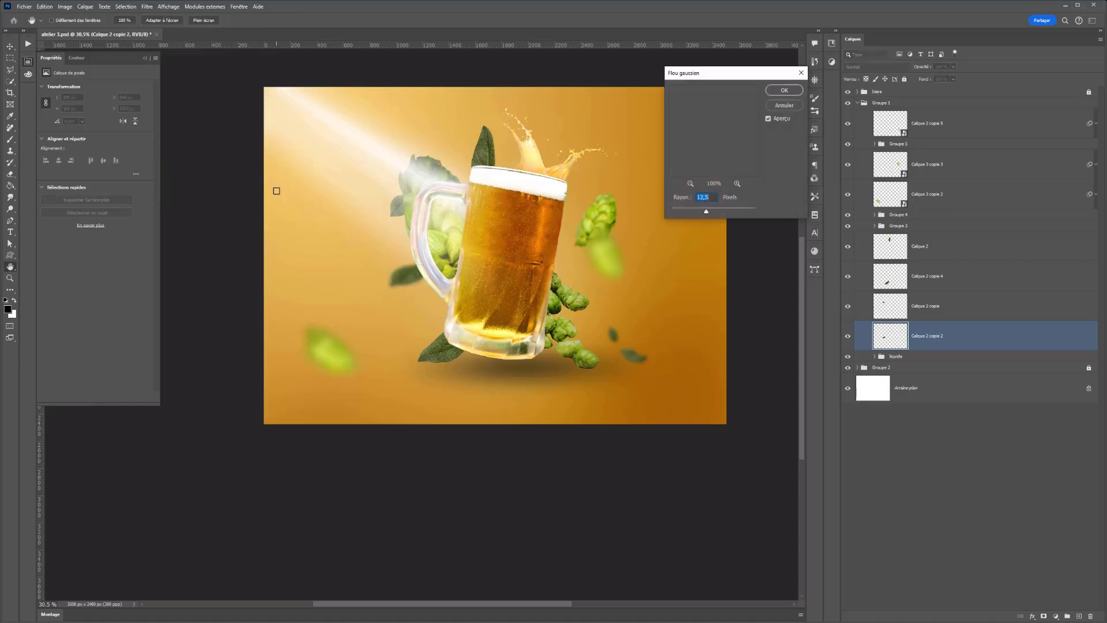
{"action": "left_click", "coordinate": [727, 209]}
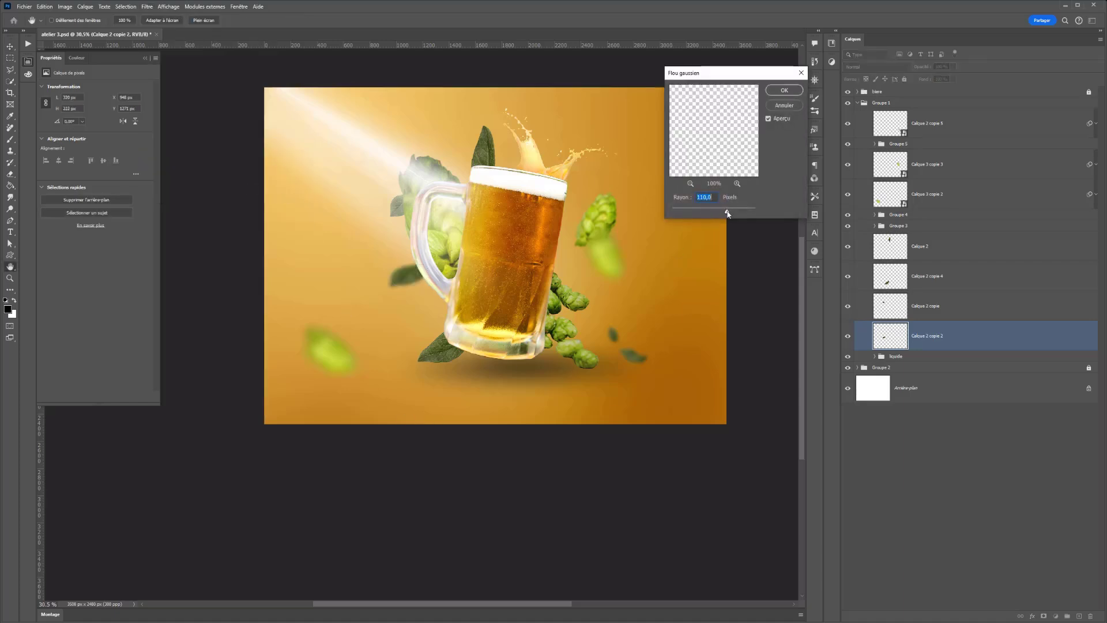
{"action": "left_click", "coordinate": [714, 211]}
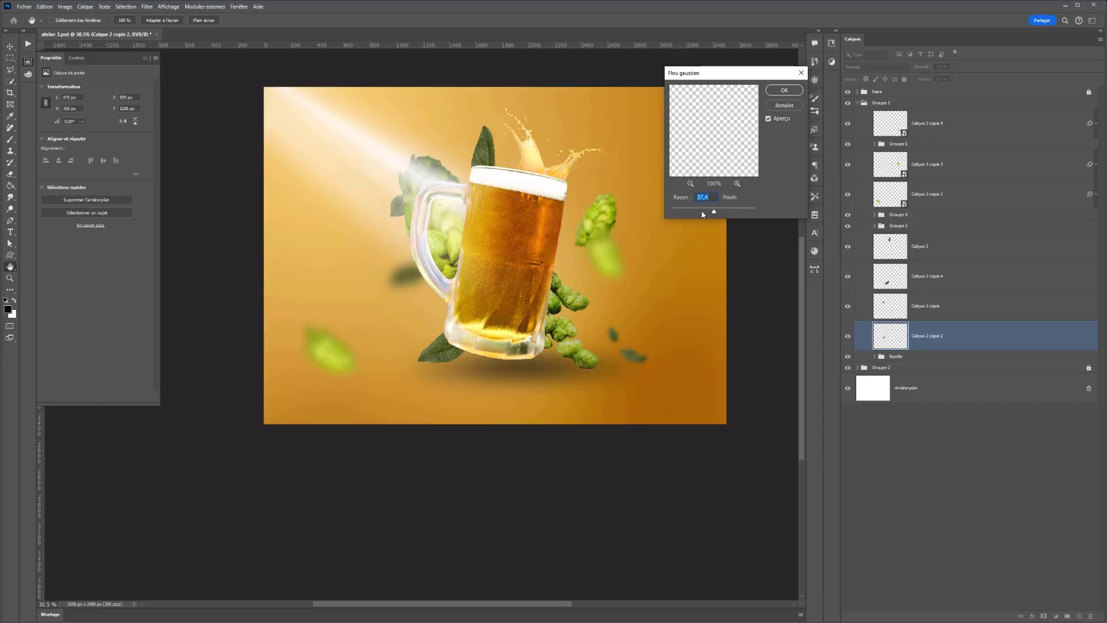
{"action": "left_click", "coordinate": [702, 211]}
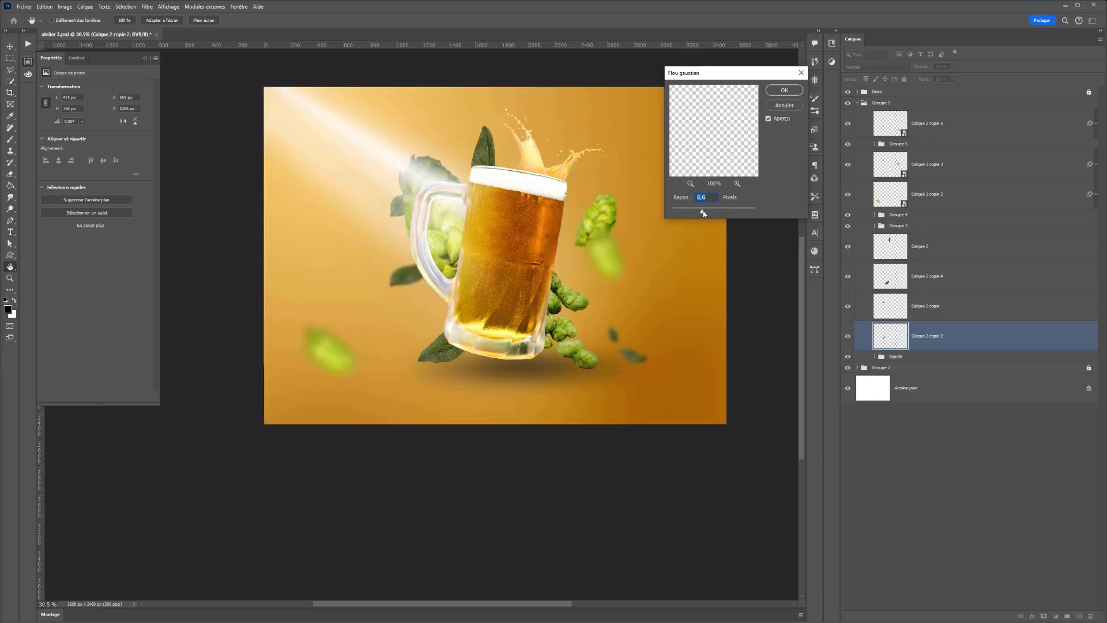
{"action": "left_click", "coordinate": [785, 91]}
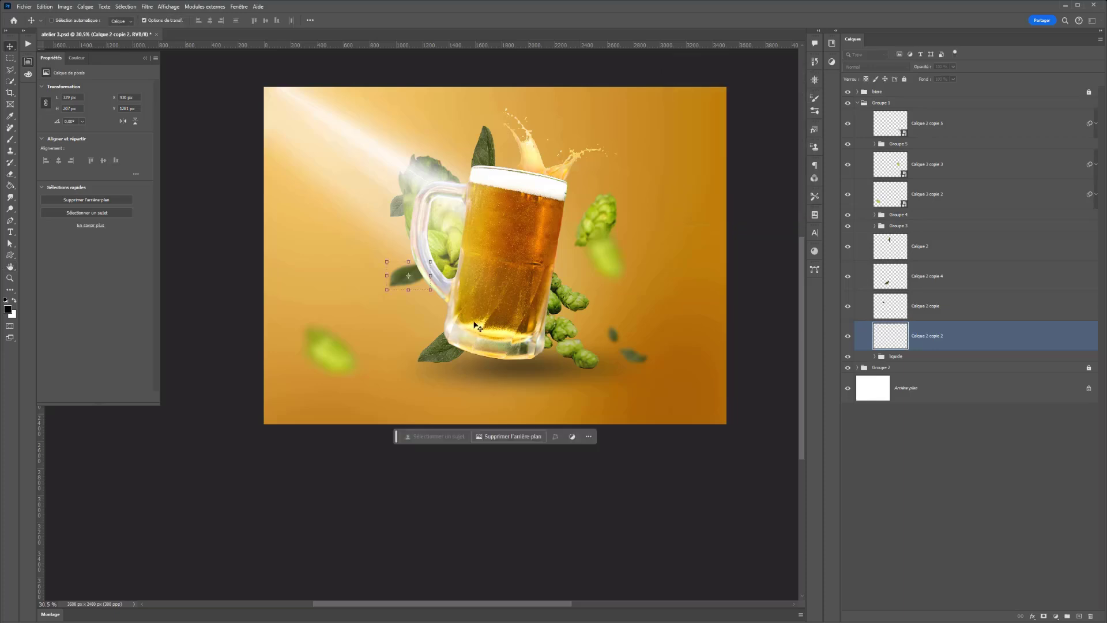
Step: Convert the hop cluster layer Calque 4 to a smart object and apply a Gaussian blur of 8.6 pixels
{"action": "left_click", "coordinate": [448, 359]}
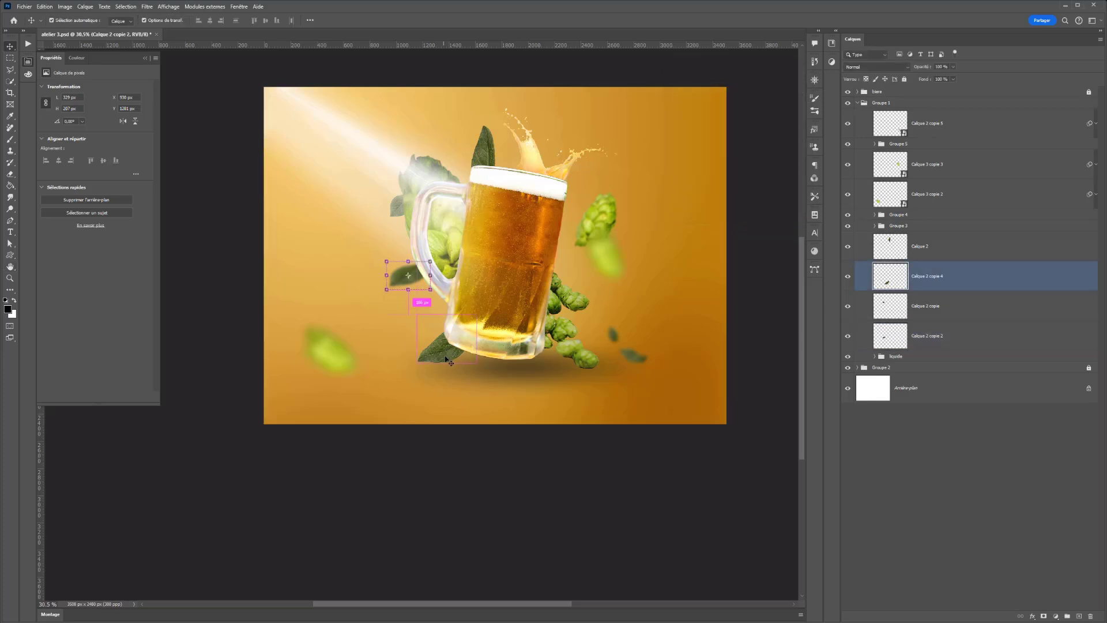
{"action": "left_click", "coordinate": [575, 366]}
{"action": "right_click", "coordinate": [994, 194]}
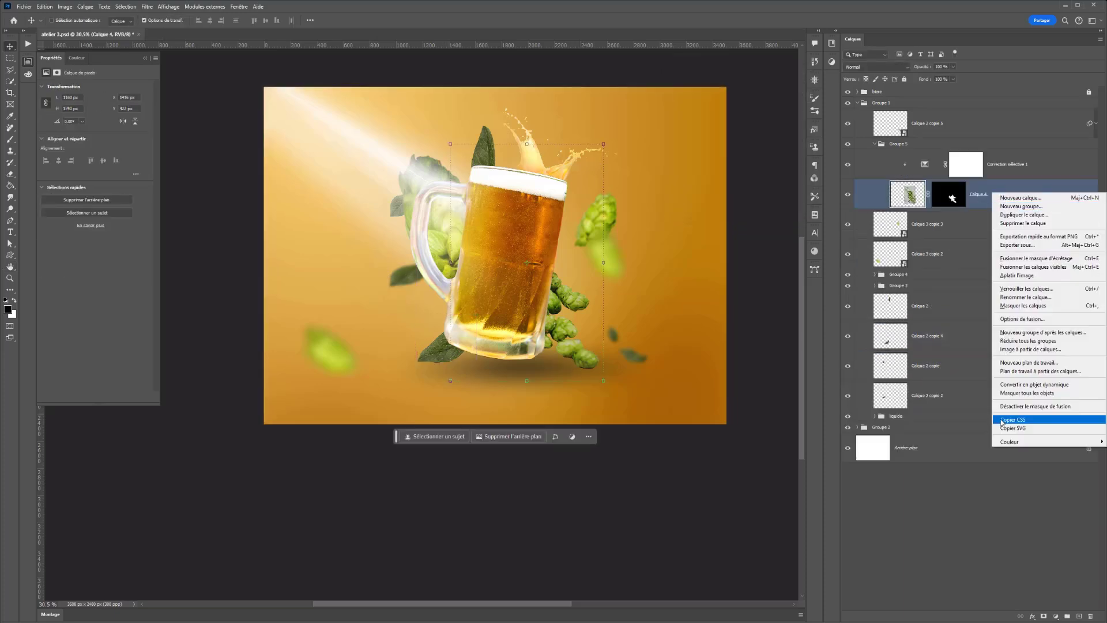
{"action": "left_click", "coordinate": [1021, 384]}
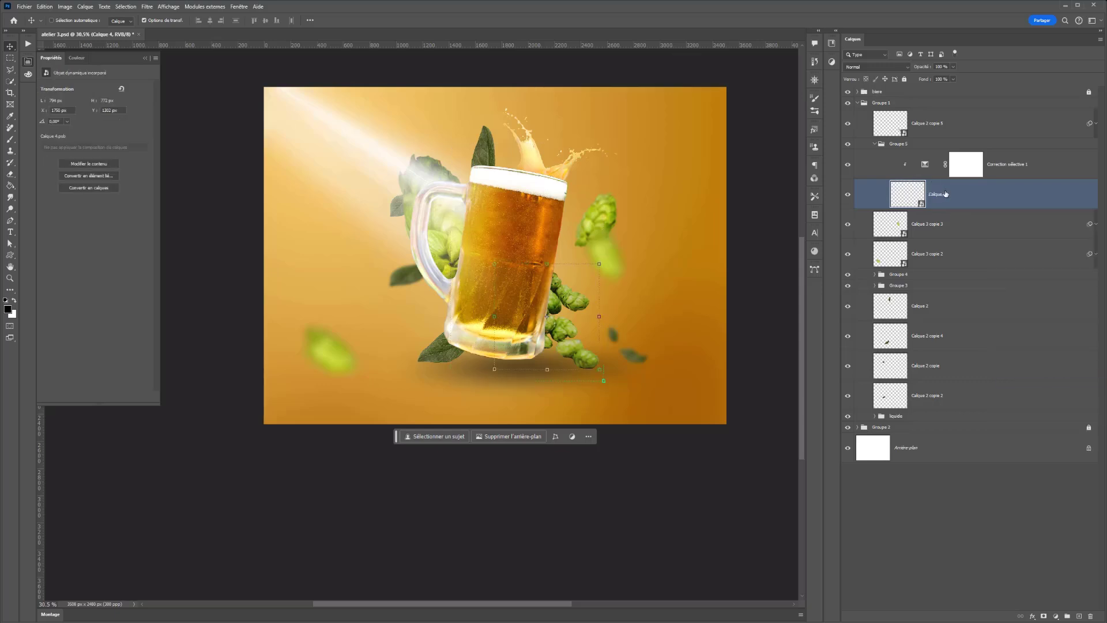
{"action": "left_click", "coordinate": [147, 8]}
{"action": "left_click", "coordinate": [154, 18]}
{"action": "left_click", "coordinate": [793, 92]}
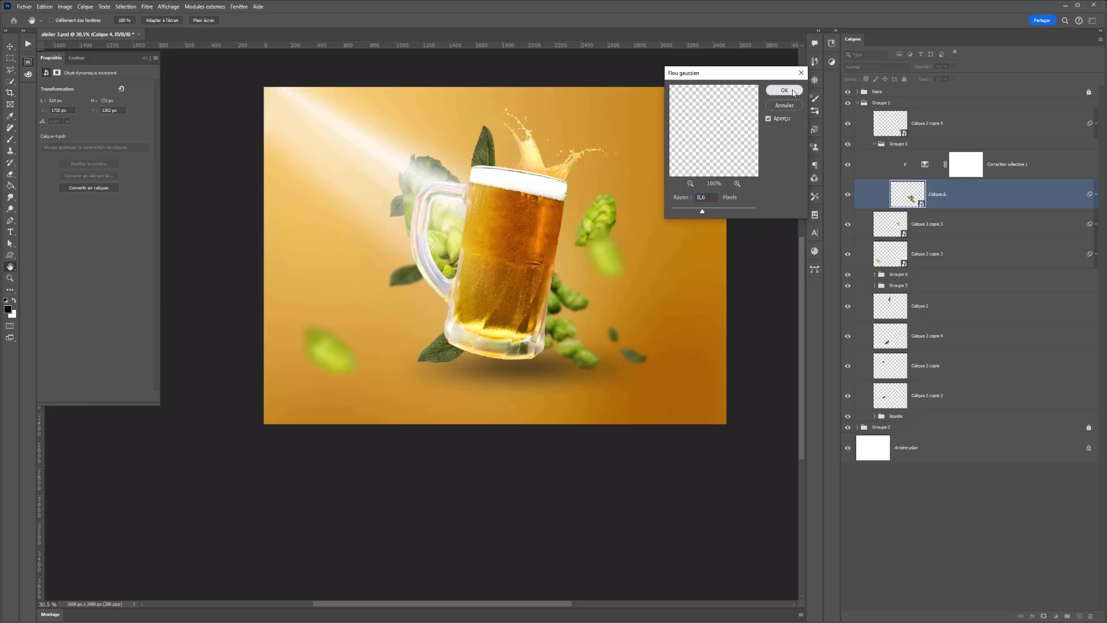
Step: Try to brush away the hop cluster's blur with black strokes at 100% opacity on Calque 4's filter mask
{"action": "key", "text": "b"}
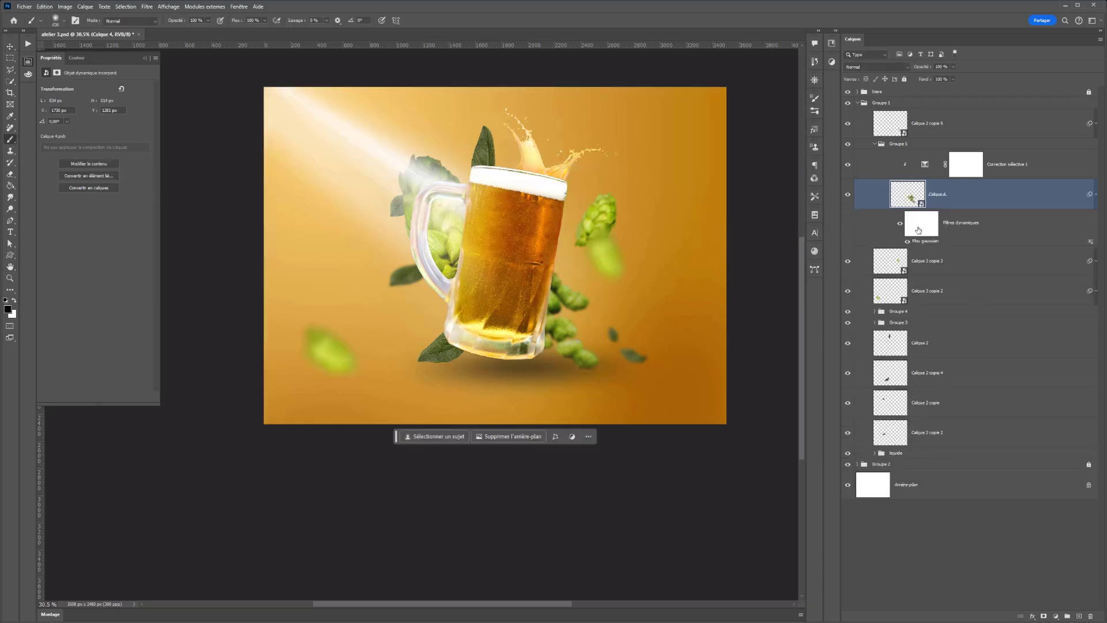
{"action": "left_click", "coordinate": [923, 231]}
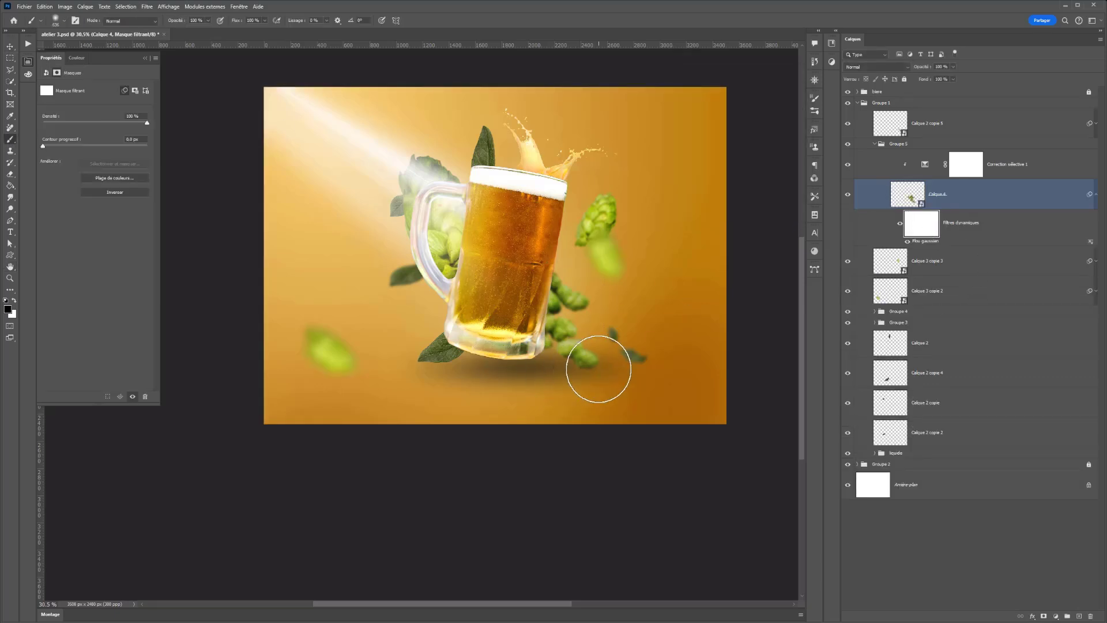
{"action": "left_click_drag", "start_coordinate": [585, 383], "coordinate": [580, 359]}
{"action": "left_click", "coordinate": [580, 359]}
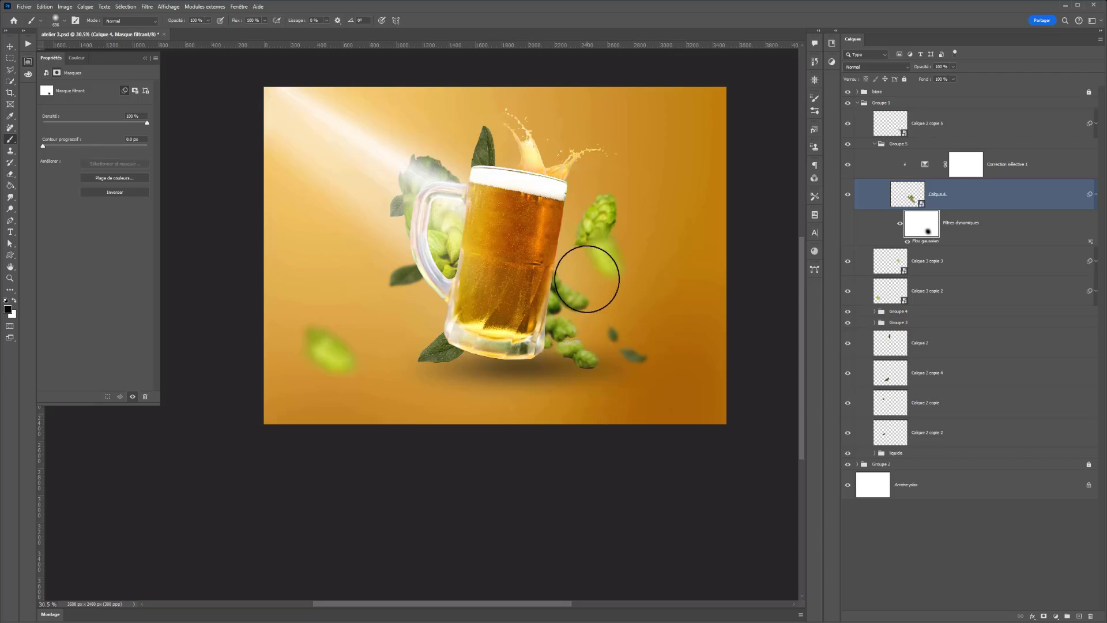
{"action": "key", "text": "ctrl+z"}
{"action": "key", "text": "ctrl+z"}
{"action": "key", "text": "ctrl+z"}
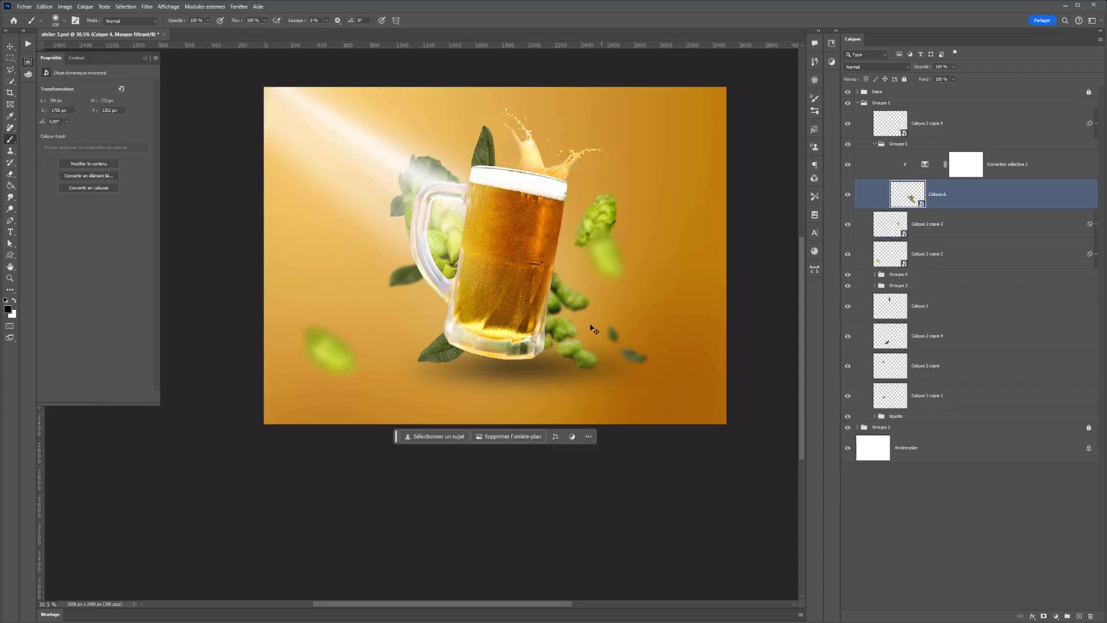
{"action": "key", "text": "ctrl+shift+z"}
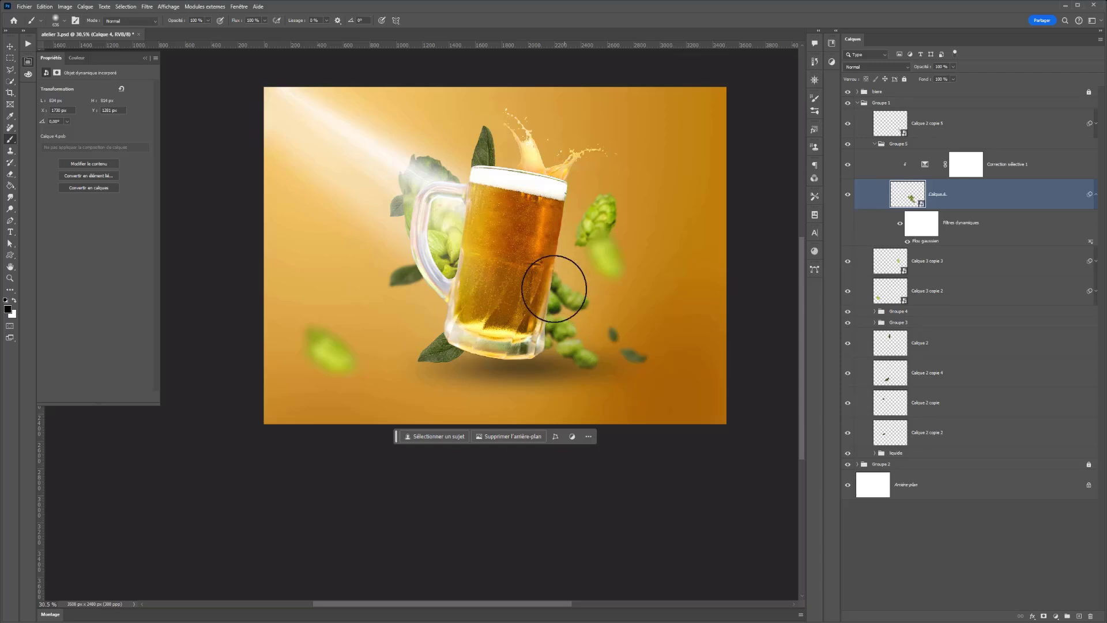
{"action": "left_click", "coordinate": [546, 299], "text": "ctrl"}
{"action": "left_click", "coordinate": [550, 285]}
{"action": "key", "text": "ctrl+z"}
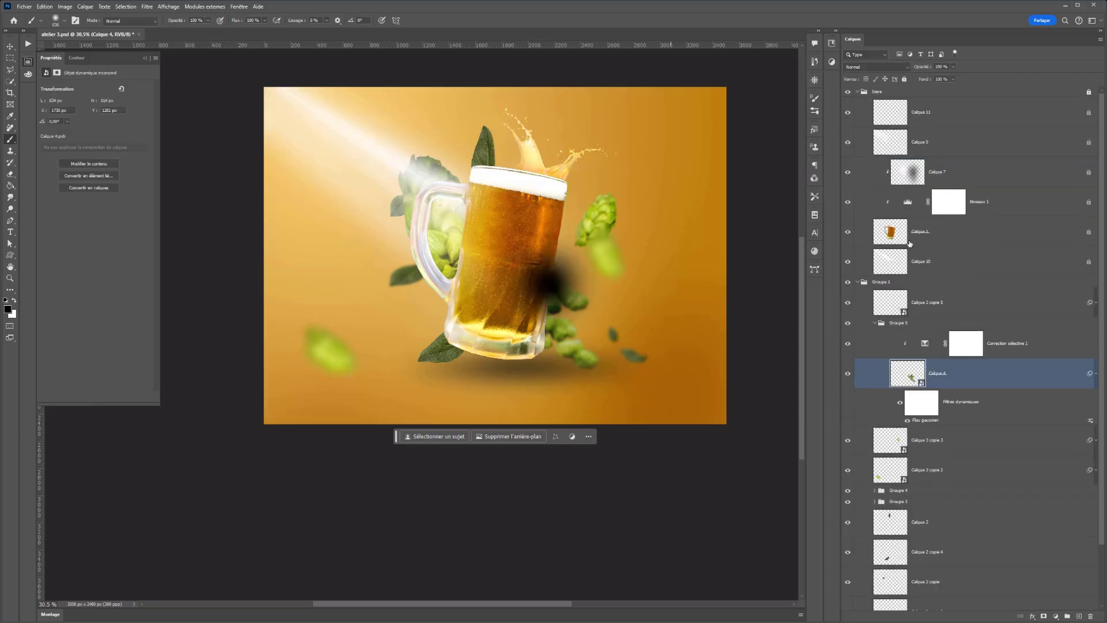
Step: On Calque 4's filter mask, paint black at 13% brush opacity over the outer hops to partly restore their sharpness
{"action": "left_click", "coordinate": [929, 402]}
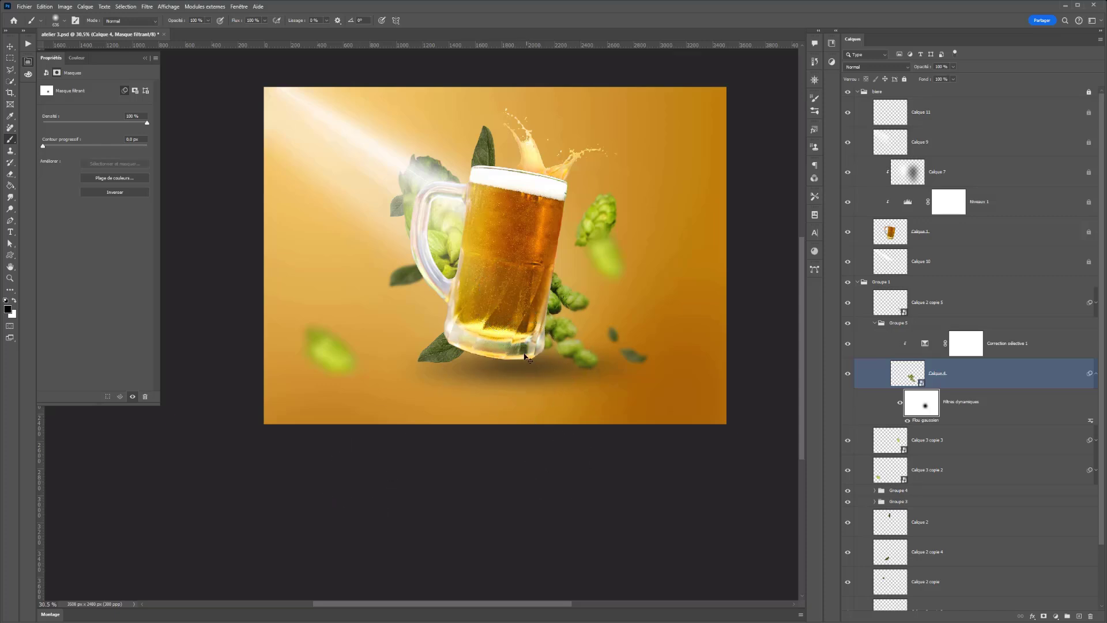
{"action": "key", "text": "ctrl+z"}
{"action": "left_click", "coordinate": [207, 22]}
{"action": "left_click_drag", "start_coordinate": [177, 37], "coordinate": [177, 37]}
{"action": "left_click", "coordinate": [588, 376]}
{"action": "left_click", "coordinate": [586, 366]}
{"action": "left_click", "coordinate": [582, 356]}
{"action": "left_click", "coordinate": [573, 317]}
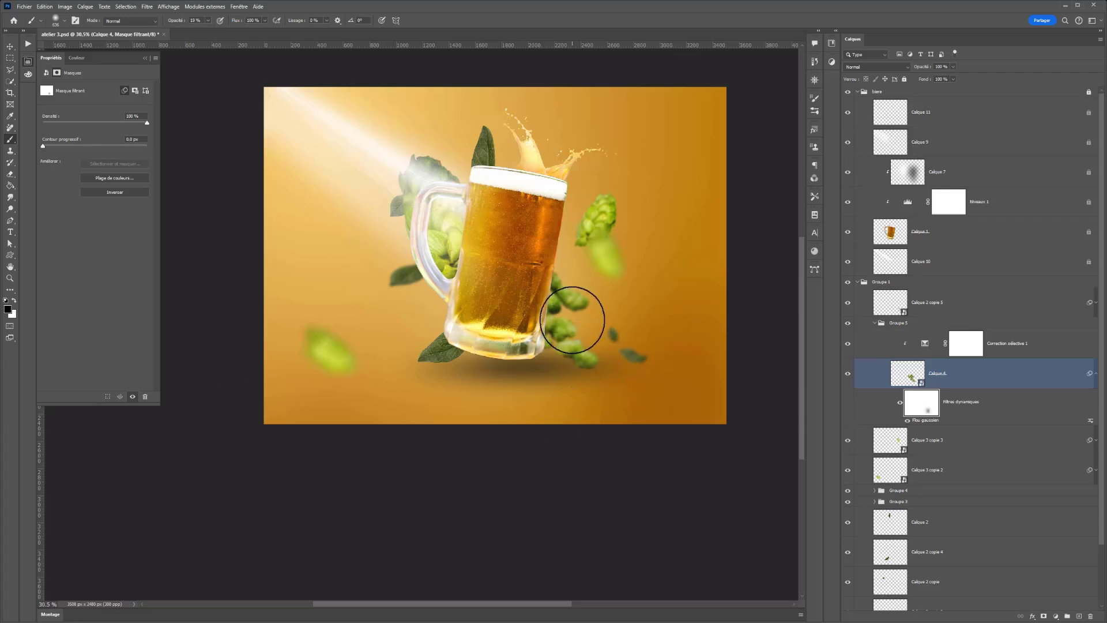
Step: Raise the brush opacity to 100%, and apply a slight Gaussian blur to Calque 2, the leaf above the mug's rim
{"action": "left_click", "coordinate": [208, 21]}
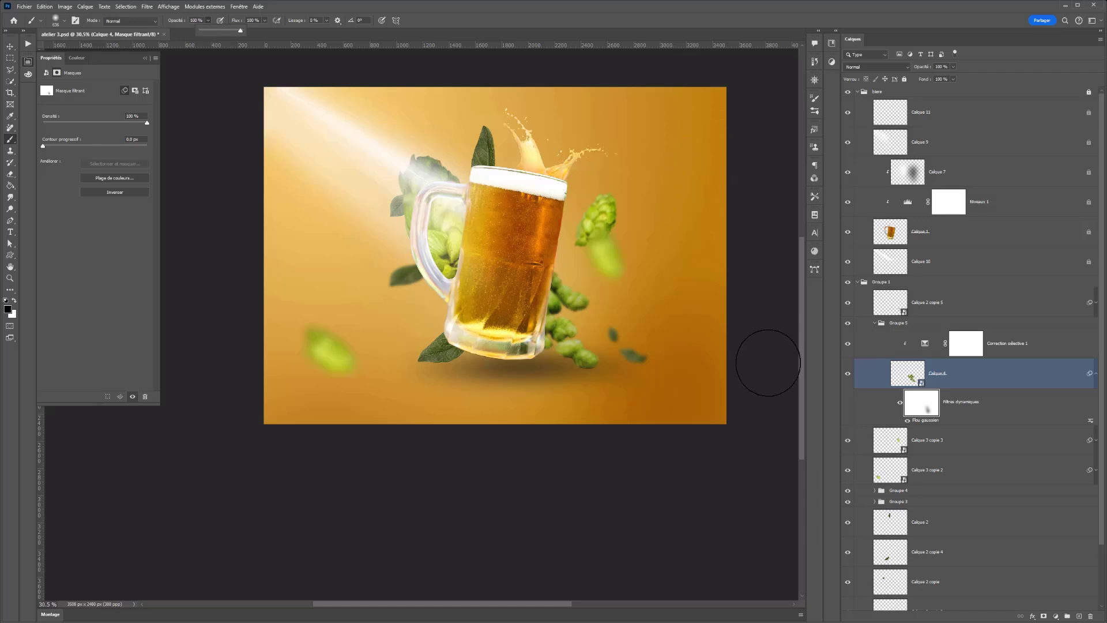
{"action": "left_click", "coordinate": [490, 145], "text": "ctrl"}
{"action": "left_click", "coordinate": [888, 527]}
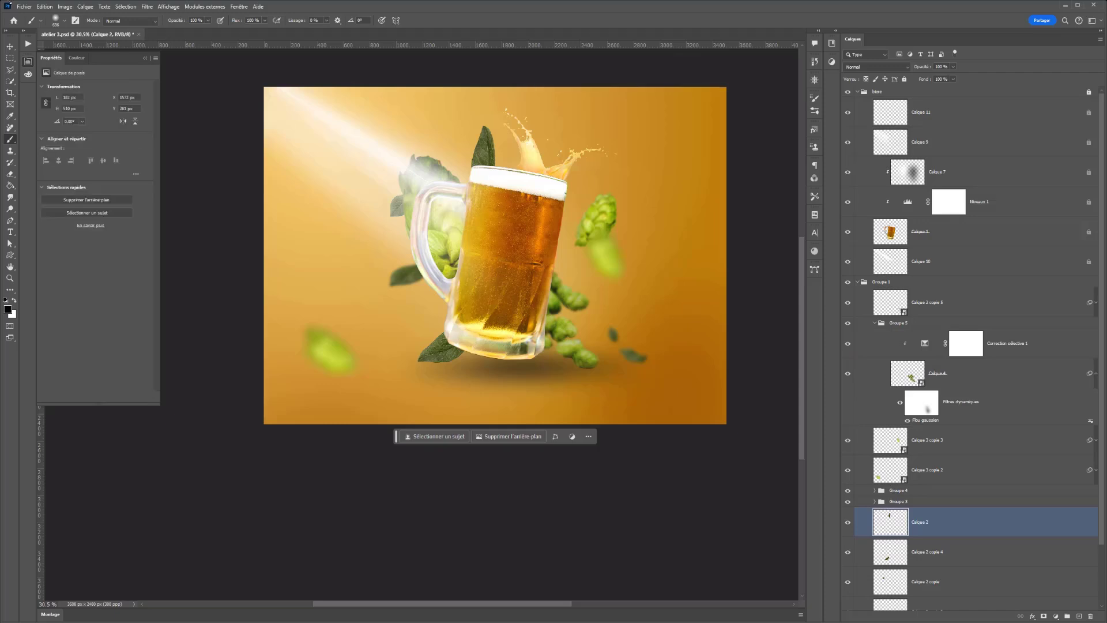
{"action": "left_click", "coordinate": [148, 6]}
{"action": "mouse_move", "coordinate": [190, 146]}
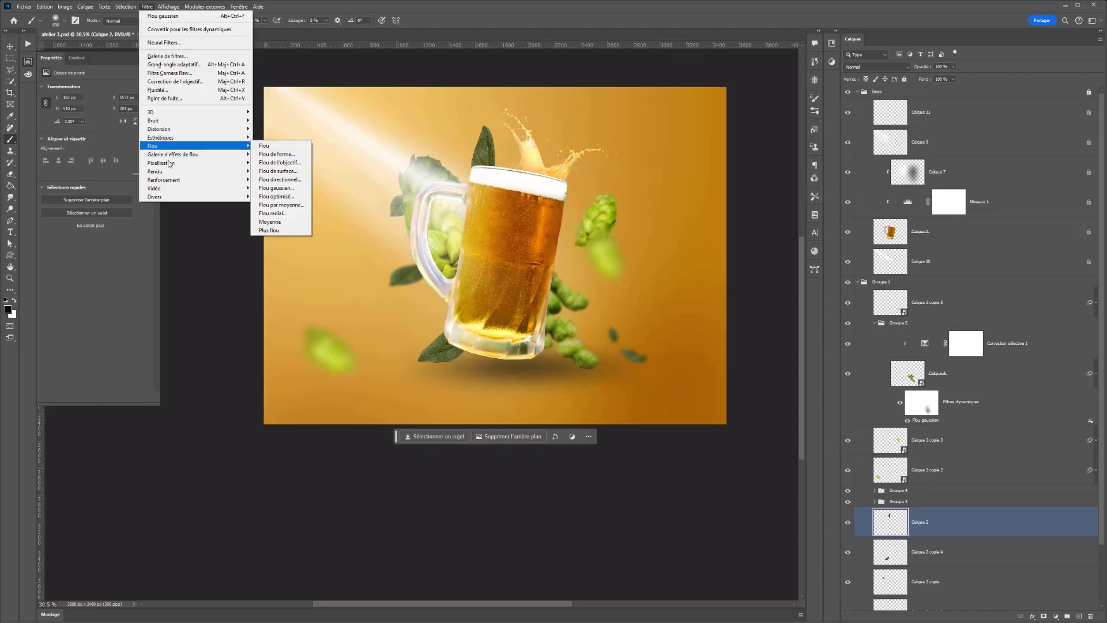
{"action": "left_click", "coordinate": [271, 192]}
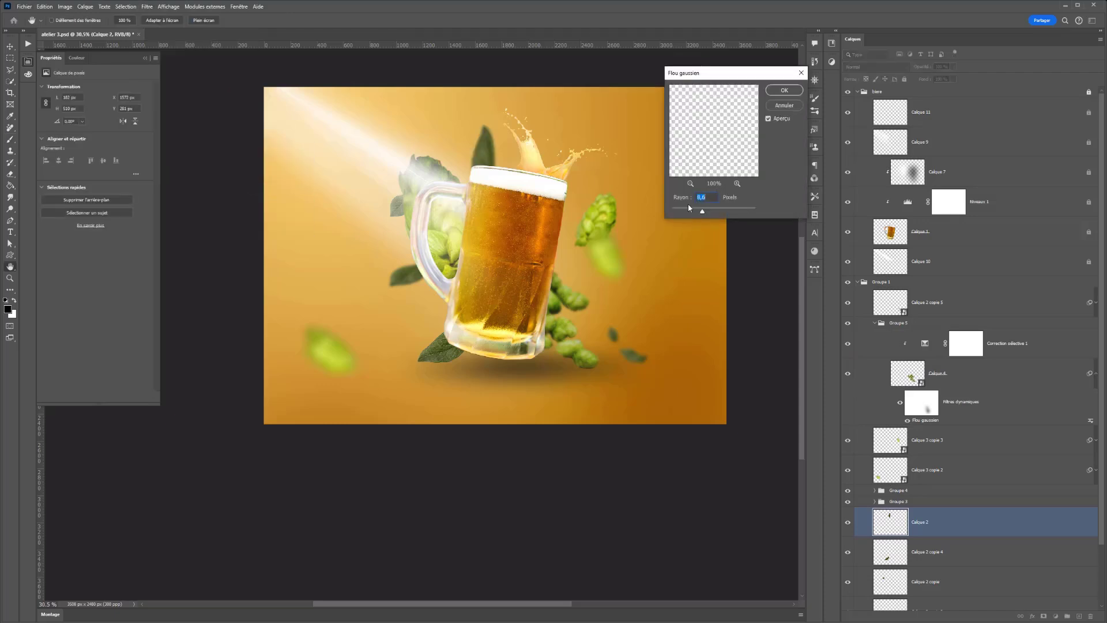
{"action": "left_click_drag", "start_coordinate": [679, 212], "coordinate": [685, 215]}
{"action": "left_click", "coordinate": [784, 91]}
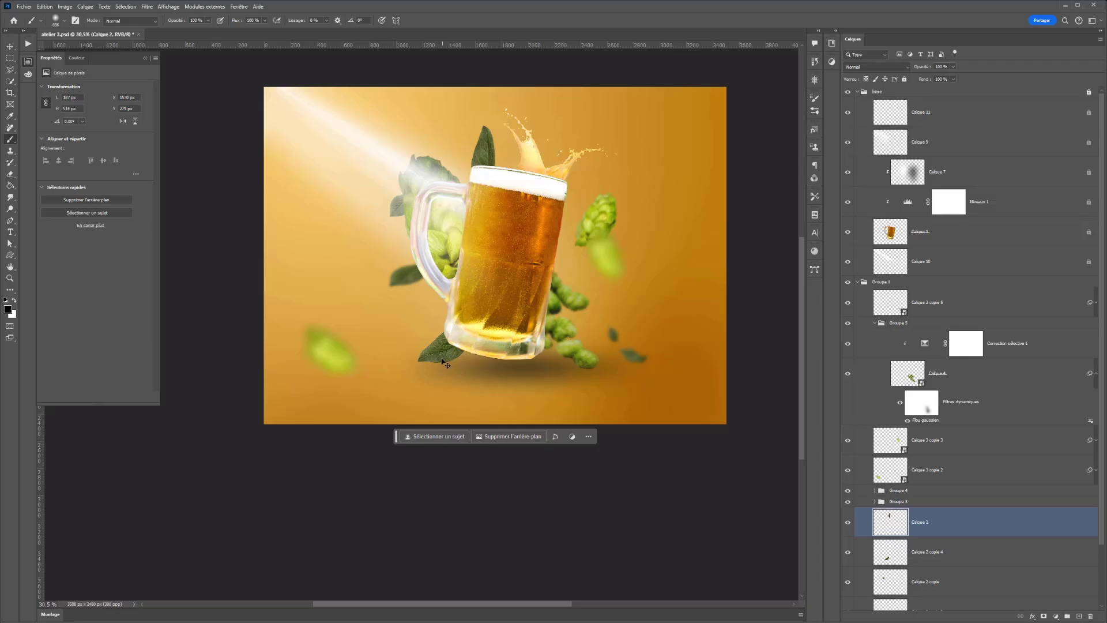
Step: Move the leaf at the mug's base, Calque 2 copie 4, to the top of the layer stack, outside all groups
{"action": "left_click_drag", "start_coordinate": [883, 520], "coordinate": [888, 87]}
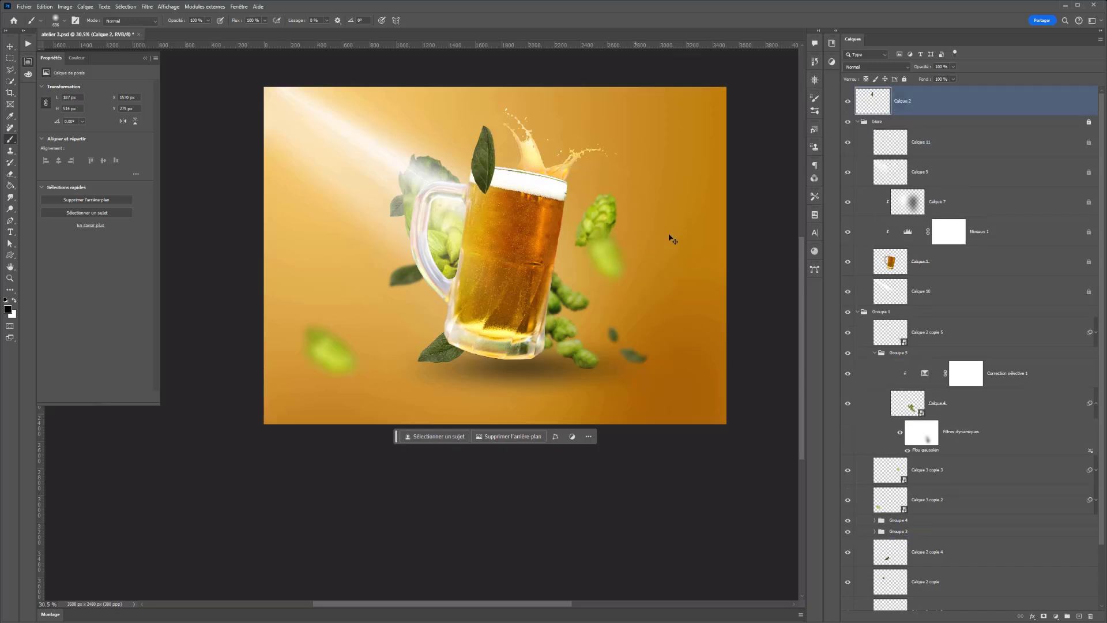
{"action": "key", "text": "ctrl+z"}
{"action": "left_click_drag", "start_coordinate": [891, 552], "coordinate": [873, 91]}
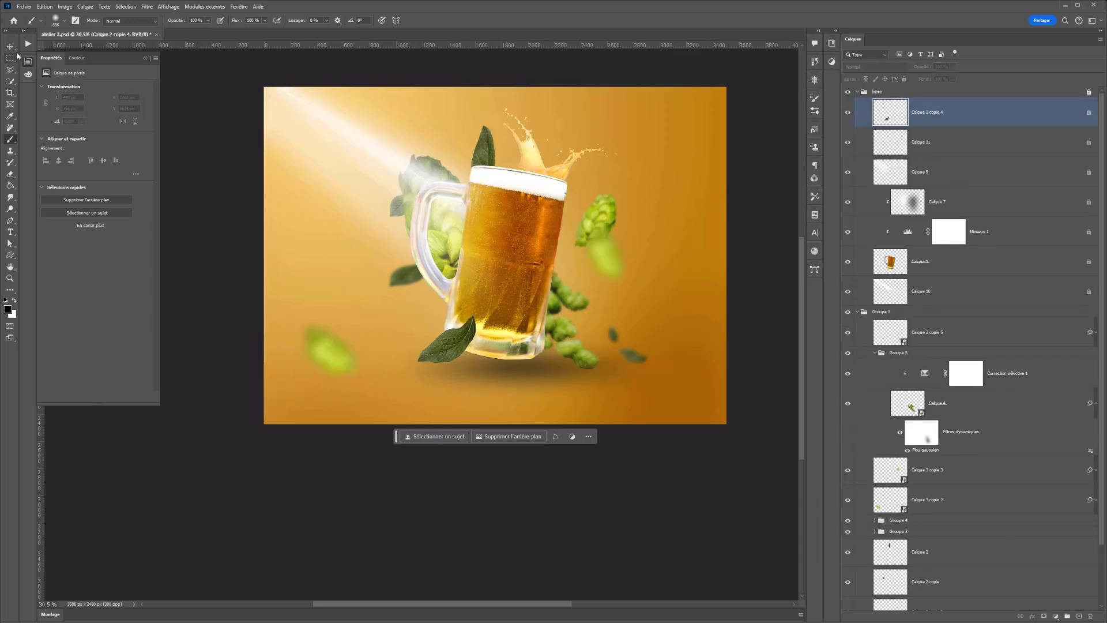
{"action": "key", "text": "v"}
{"action": "left_click", "coordinate": [457, 363], "text": "ctrl"}
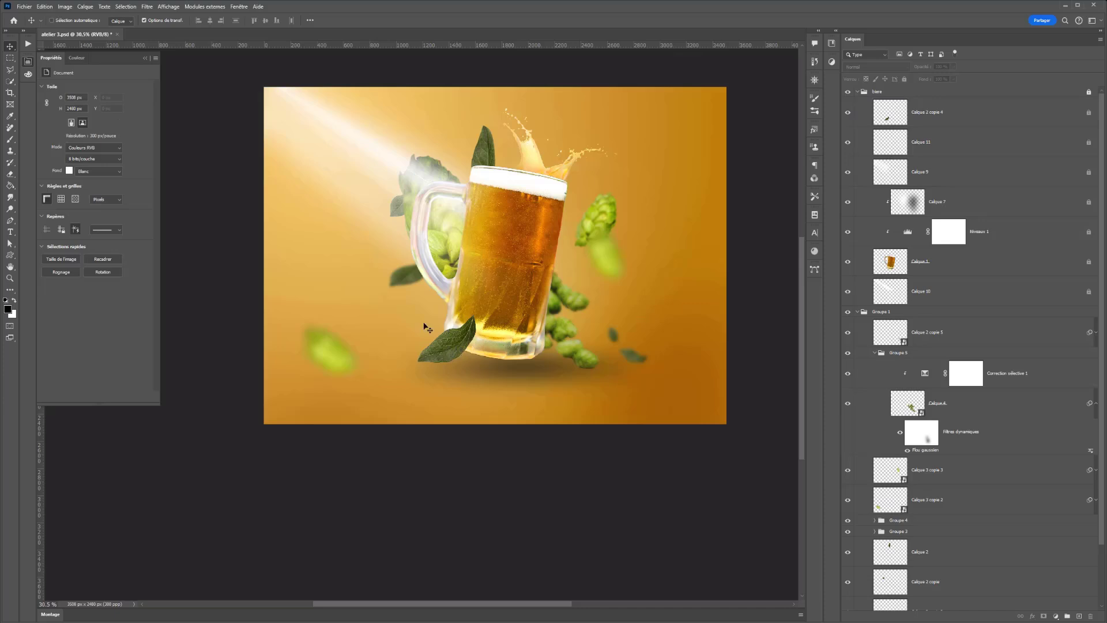
{"action": "left_click_drag", "start_coordinate": [909, 106], "coordinate": [886, 87]}
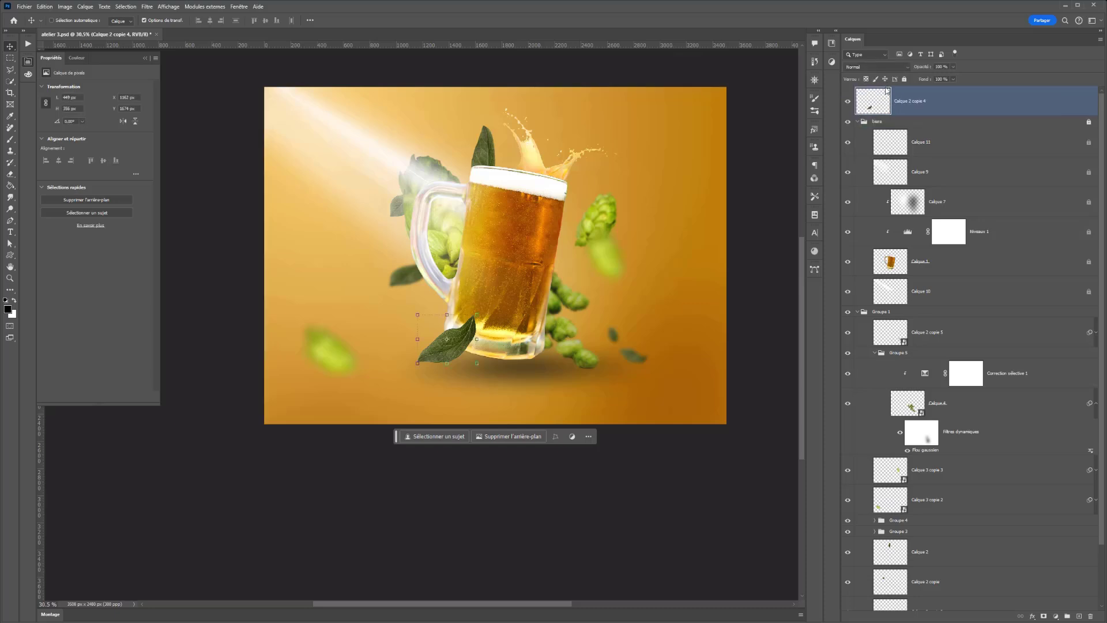
Step: Duplicate the leaf at the mug's base, rotate the copy to point downward below the mug, and apply a Gaussian blur to it
{"action": "left_click_drag", "start_coordinate": [475, 314], "coordinate": [489, 425]}
{"action": "key", "text": "Return"}
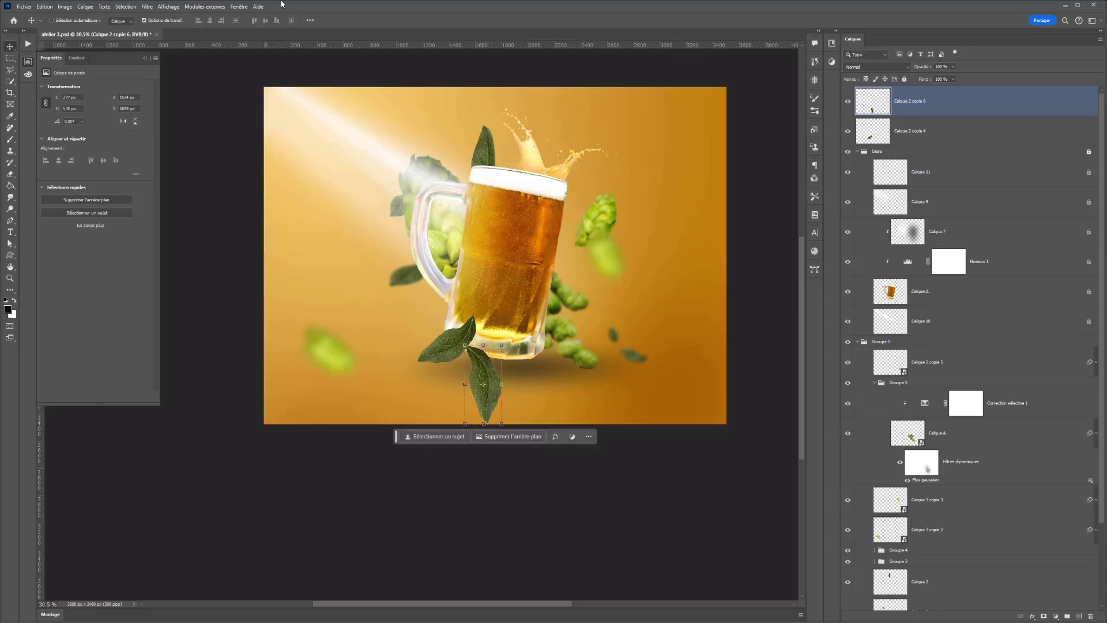
{"action": "left_click", "coordinate": [147, 7]}
{"action": "mouse_move", "coordinate": [167, 146]}
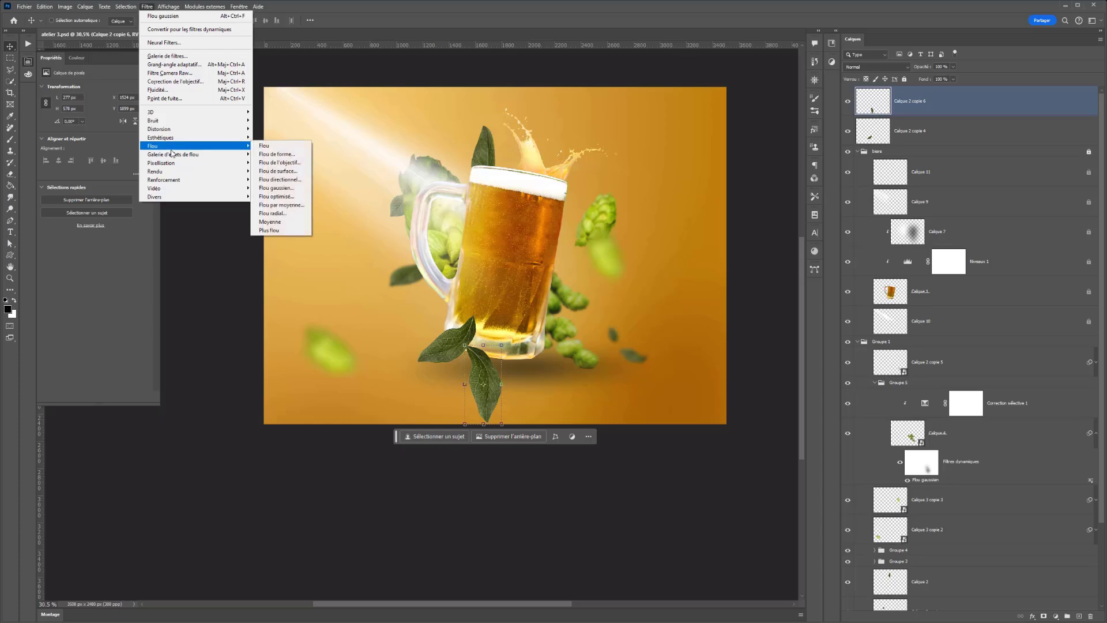
{"action": "left_click", "coordinate": [290, 190]}
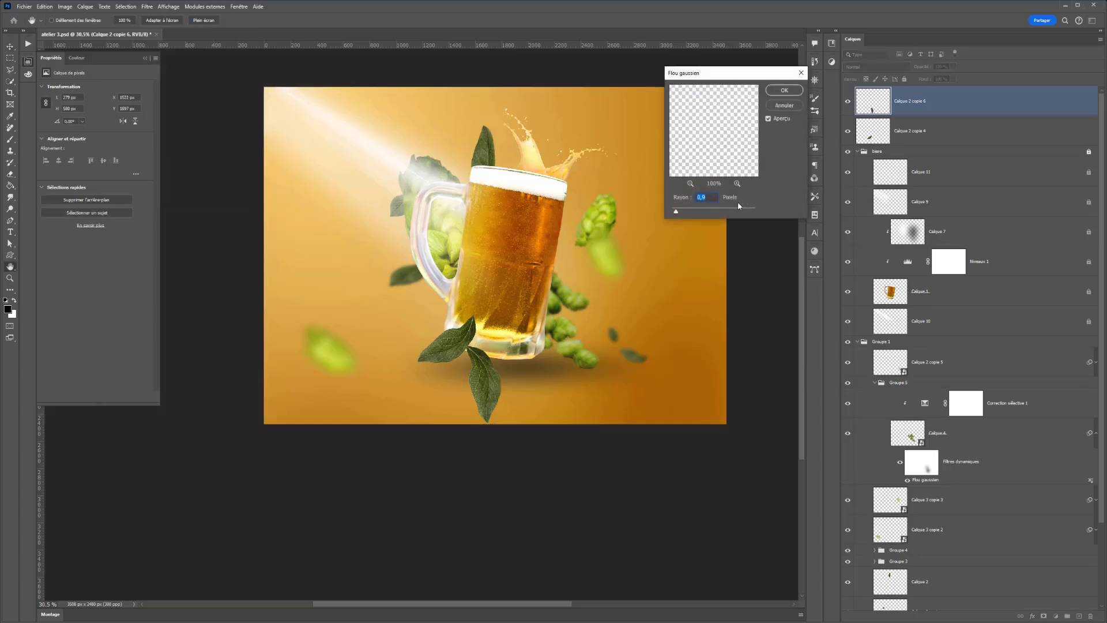
{"action": "left_click", "coordinate": [688, 210]}
{"action": "left_click", "coordinate": [698, 209]}
{"action": "left_click", "coordinate": [700, 211]}
{"action": "left_click", "coordinate": [784, 90]}
Step: Group the two leaf layers Calque 2 copie 4 and Calque 2 copie 6 and name the group Feuille
{"action": "scroll", "coordinate": [267, 265], "scroll_direction": "down", "scroll_amount": 2}
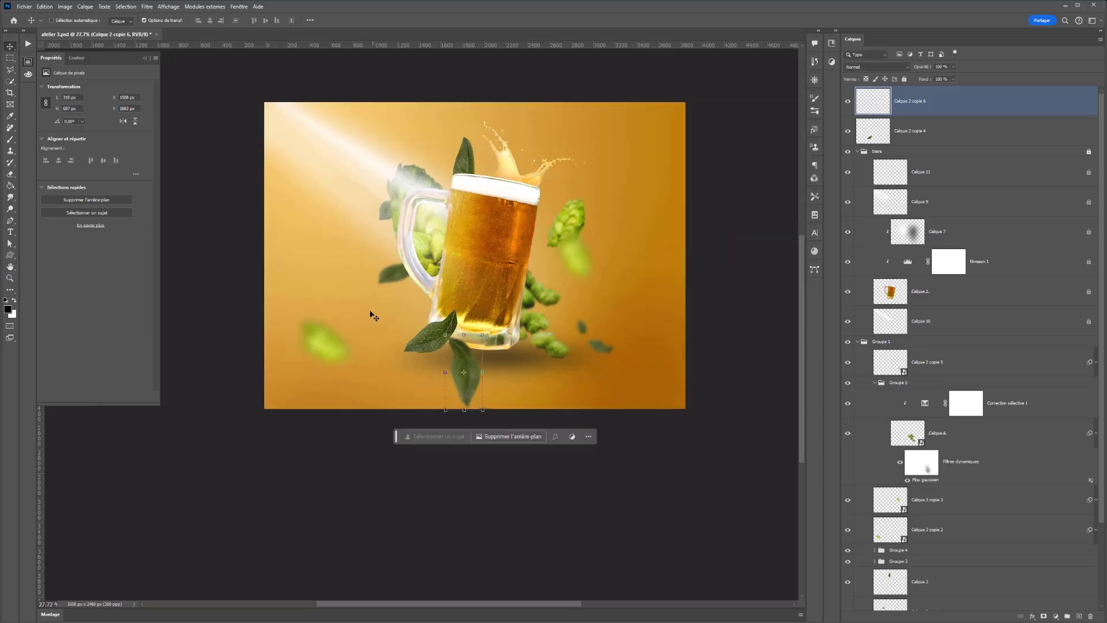
{"action": "scroll", "coordinate": [313, 315], "scroll_direction": "down", "scroll_amount": 1}
{"action": "left_click", "coordinate": [10, 59]}
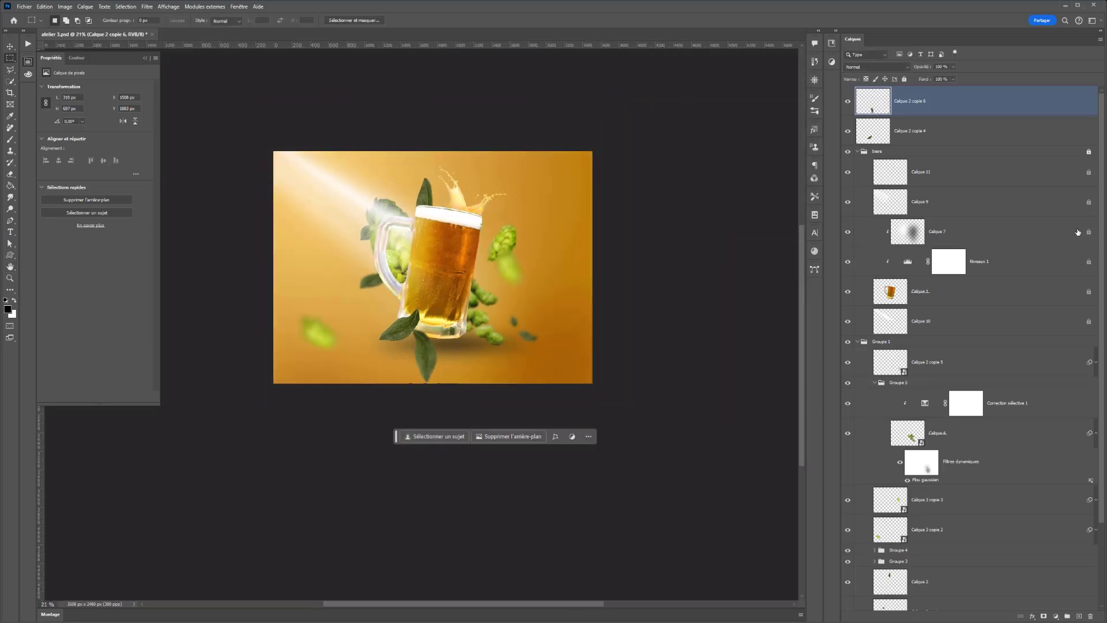
{"action": "left_click", "coordinate": [859, 152]}
{"action": "left_click", "coordinate": [888, 139]}
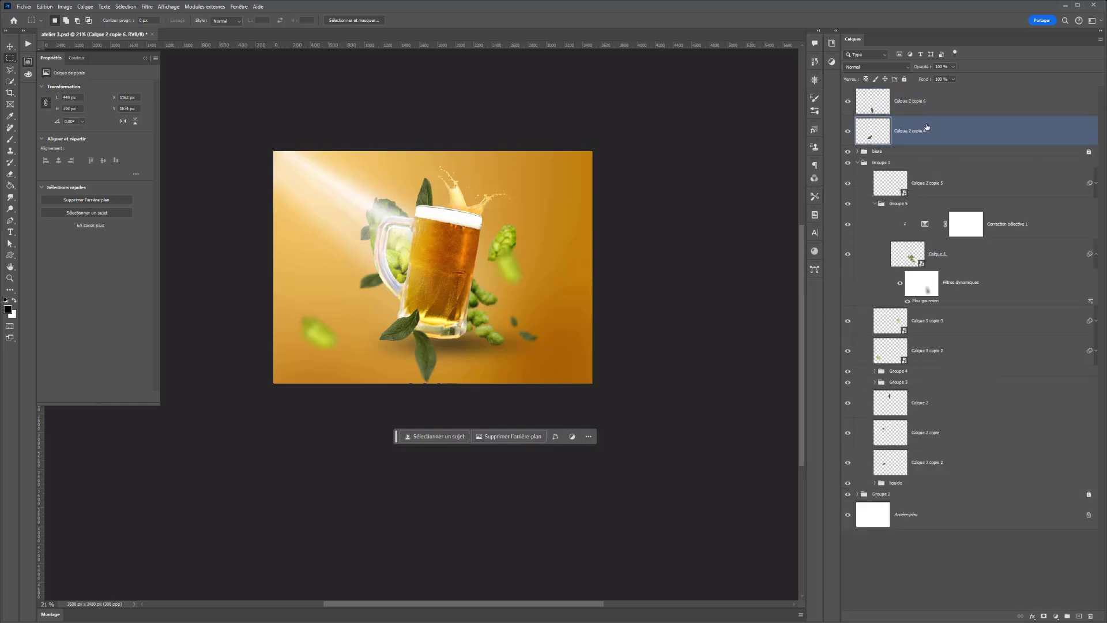
{"action": "left_click", "coordinate": [923, 108], "text": "shift"}
{"action": "key", "text": "ctrl+g"}
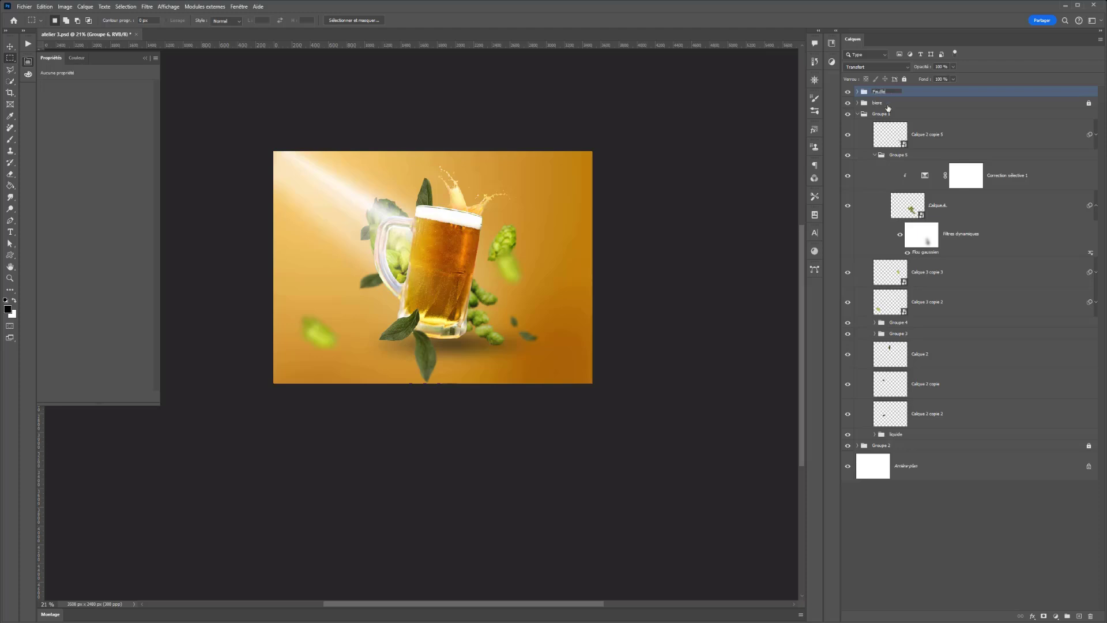
{"action": "key", "text": "Return"}
Step: Scale down the Feuille group slightly and reposition it against the lower corner of the mug
{"action": "left_click", "coordinate": [10, 47]}
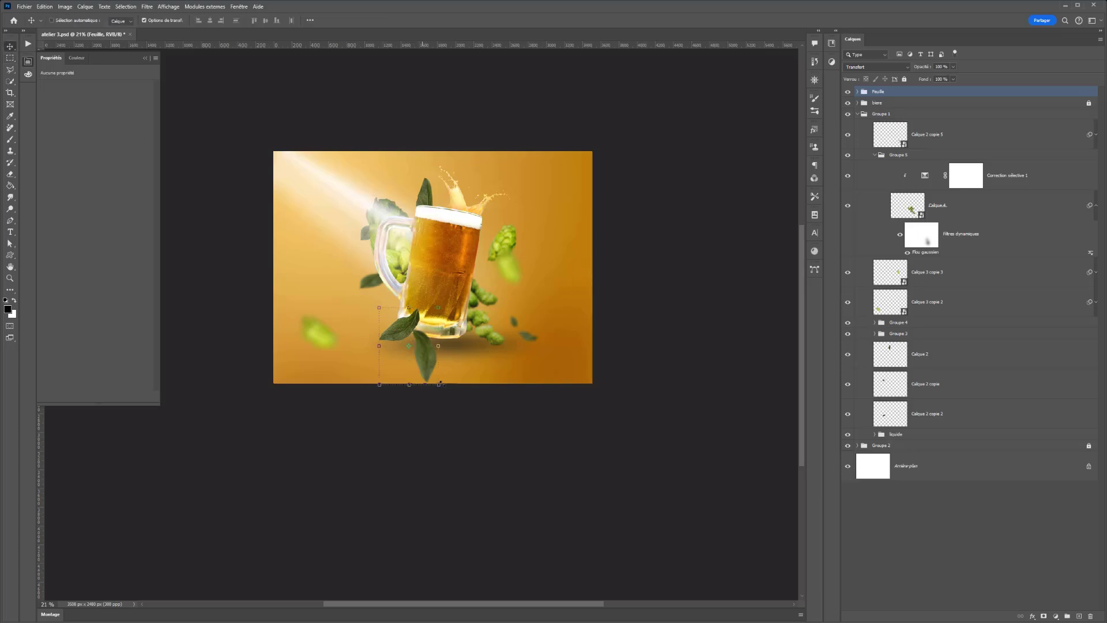
{"action": "left_click_drag", "start_coordinate": [440, 383], "coordinate": [430, 372]}
{"action": "key", "text": "Return"}
{"action": "left_click_drag", "start_coordinate": [423, 362], "coordinate": [426, 356]}
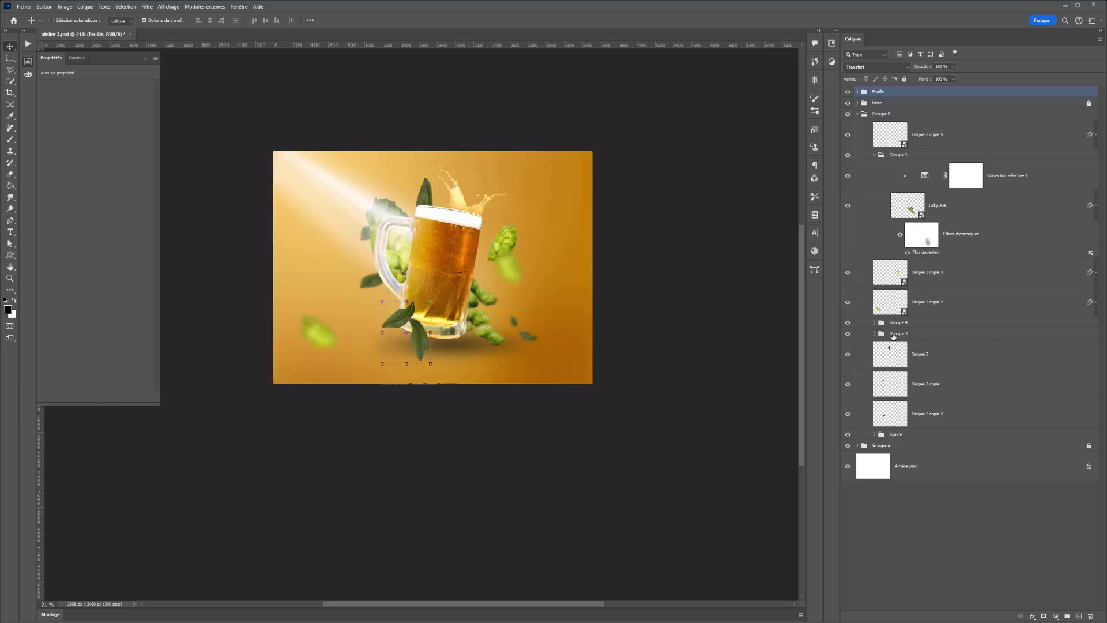
Step: Collapse the open groups and add a Levels adjustment above the Feuille group, brightening the midtones and highlights
{"action": "left_click", "coordinate": [876, 156]}
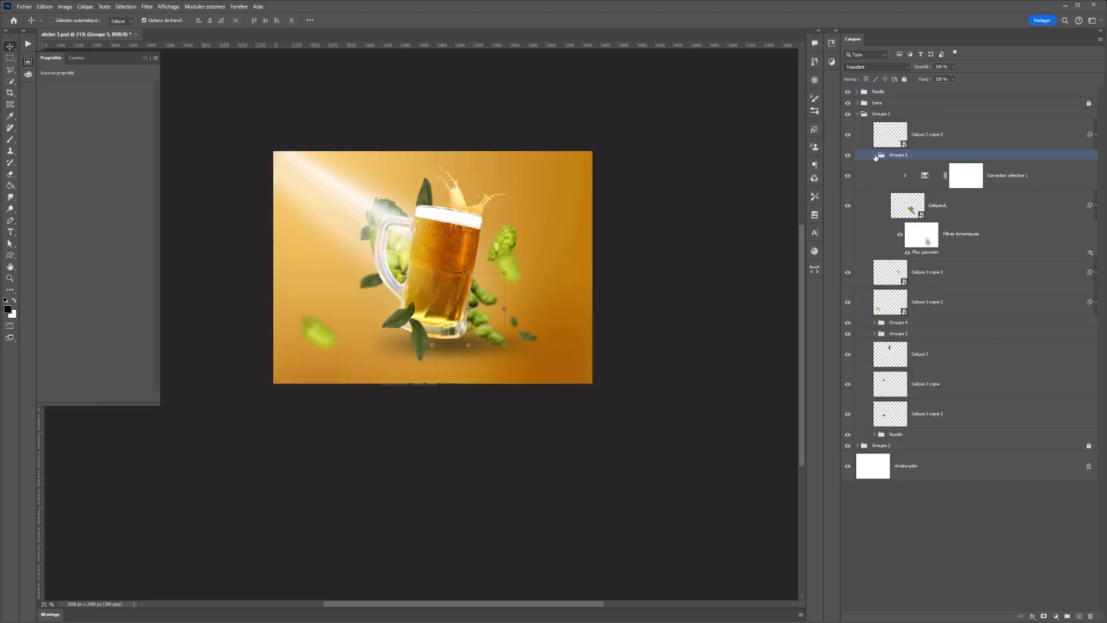
{"action": "left_click", "coordinate": [875, 156]}
{"action": "left_click", "coordinate": [857, 114]}
{"action": "left_click", "coordinate": [879, 91]}
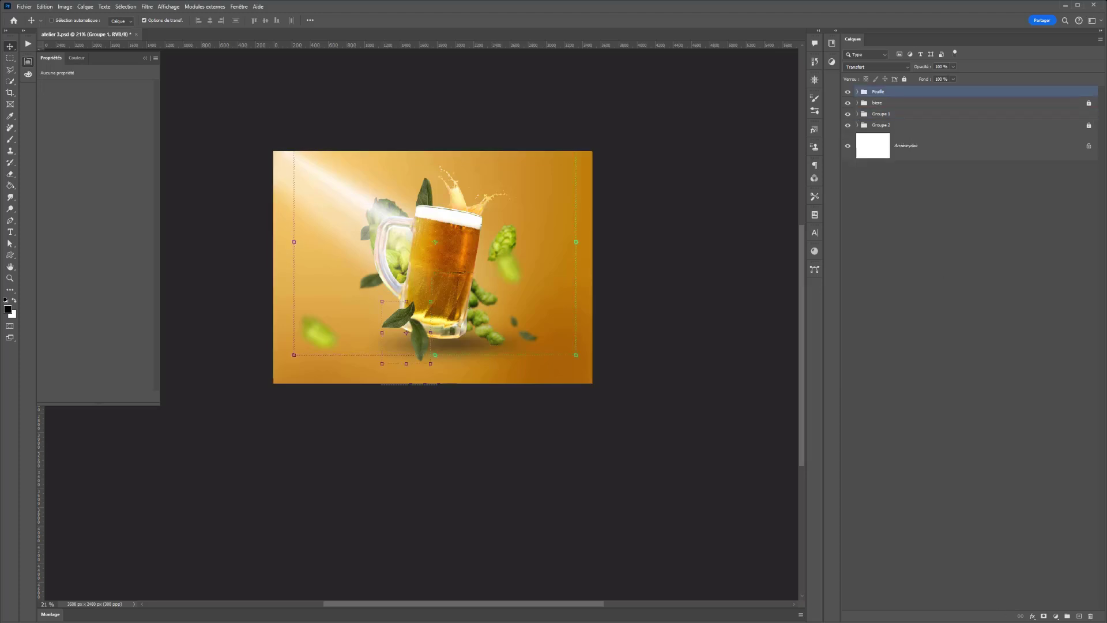
{"action": "left_click", "coordinate": [1056, 616]}
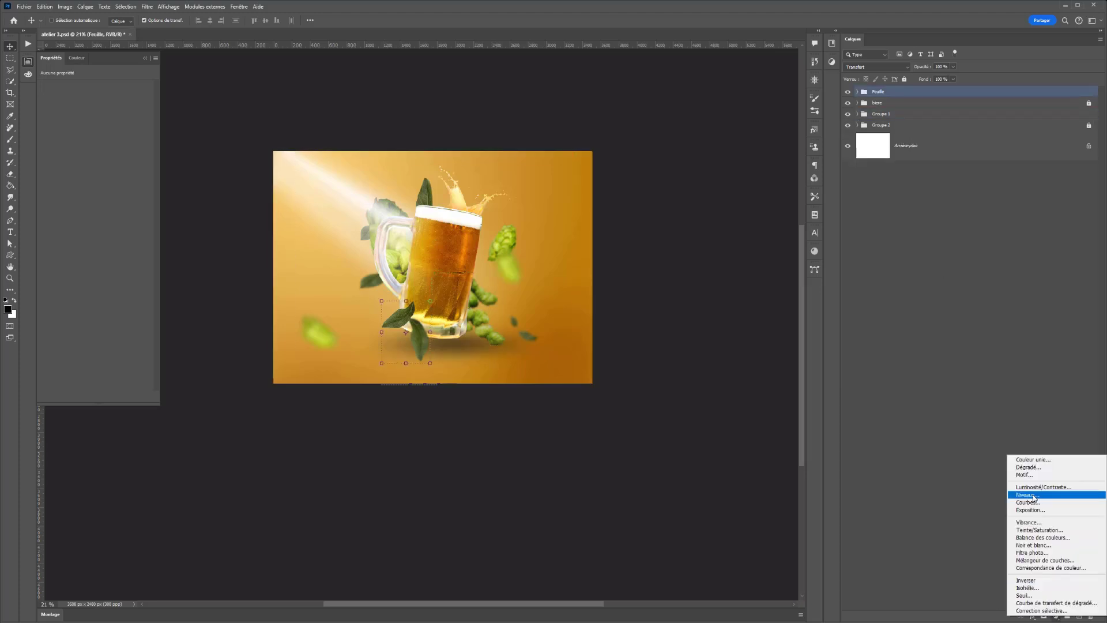
{"action": "left_click", "coordinate": [1028, 494]}
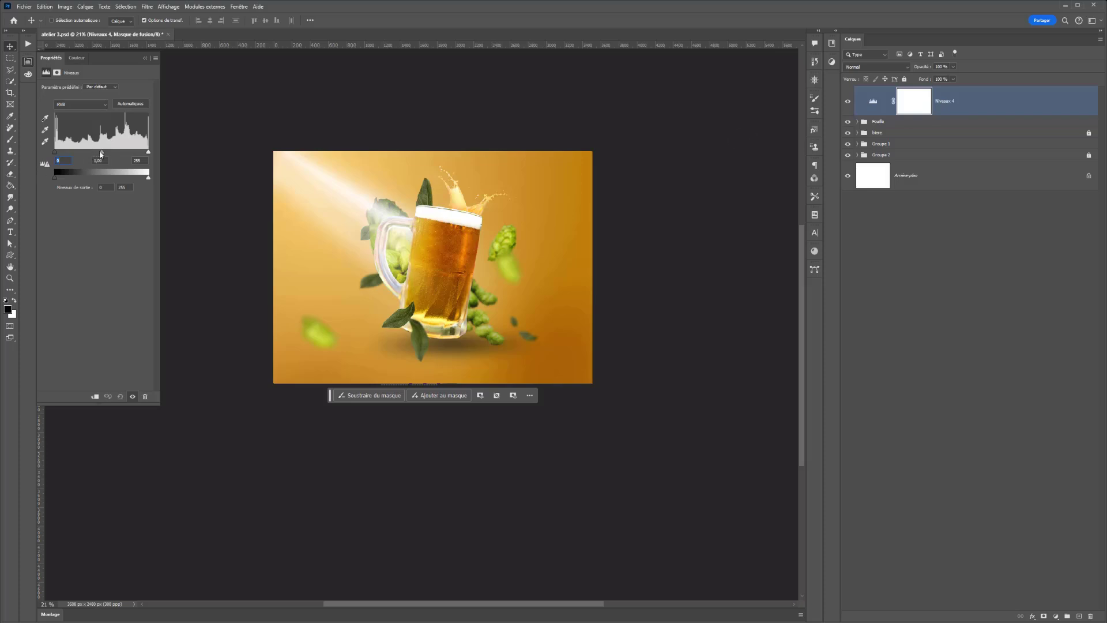
{"action": "left_click_drag", "start_coordinate": [100, 154], "coordinate": [143, 154]}
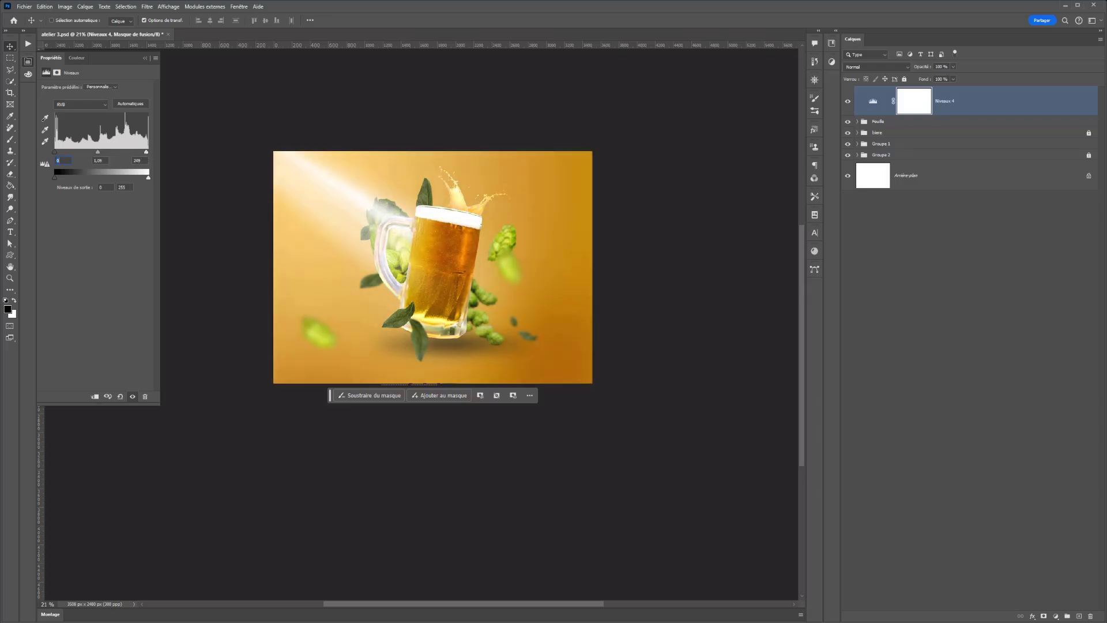
Step: Add a Selective Color adjustment above Niveaux 4, set the Gris to cyan -15, magenta +13 and black +7, and compare before and after
{"action": "left_click", "coordinate": [1079, 616]}
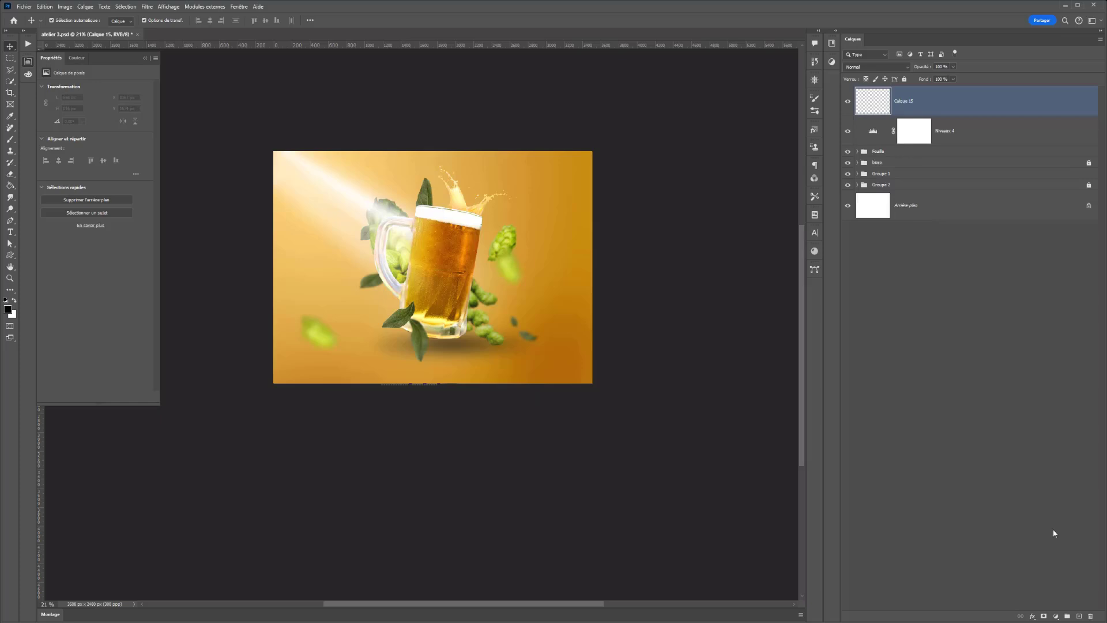
{"action": "key", "text": "ctrl+z"}
{"action": "left_click", "coordinate": [1053, 620]}
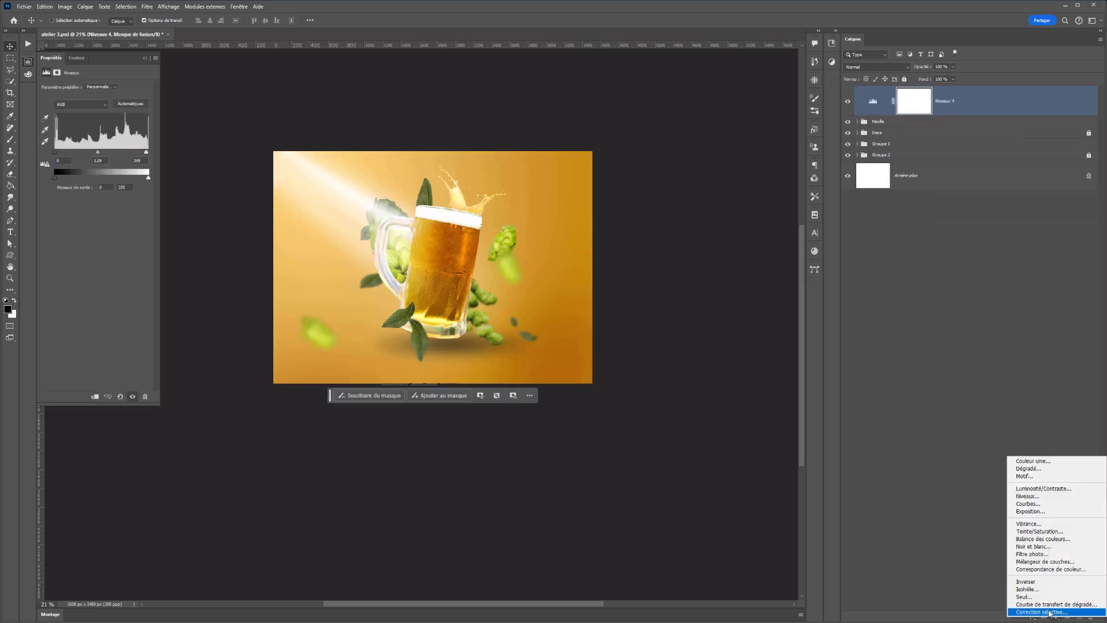
{"action": "left_click", "coordinate": [1051, 610]}
{"action": "left_click_drag", "start_coordinate": [88, 114], "coordinate": [99, 168]}
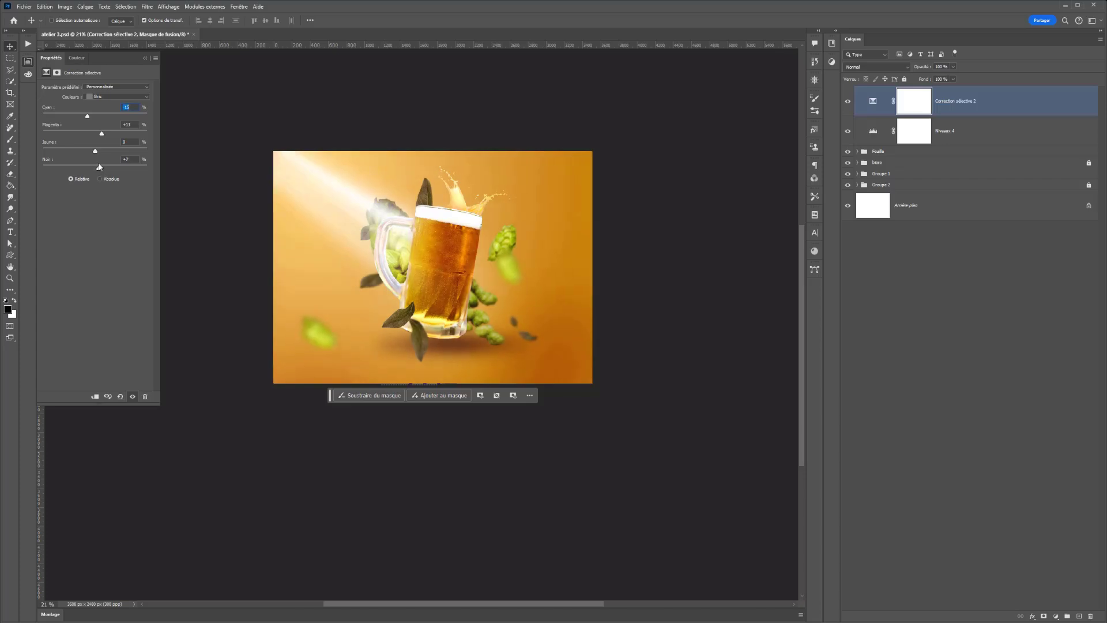
{"action": "left_click", "coordinate": [132, 396]}
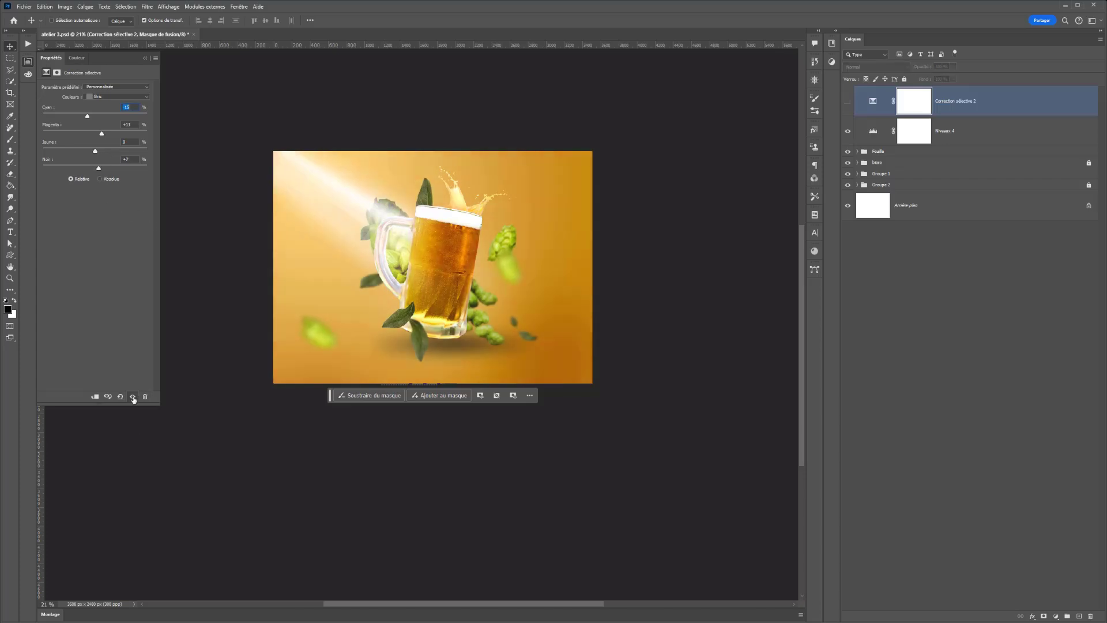
{"action": "left_click", "coordinate": [132, 397]}
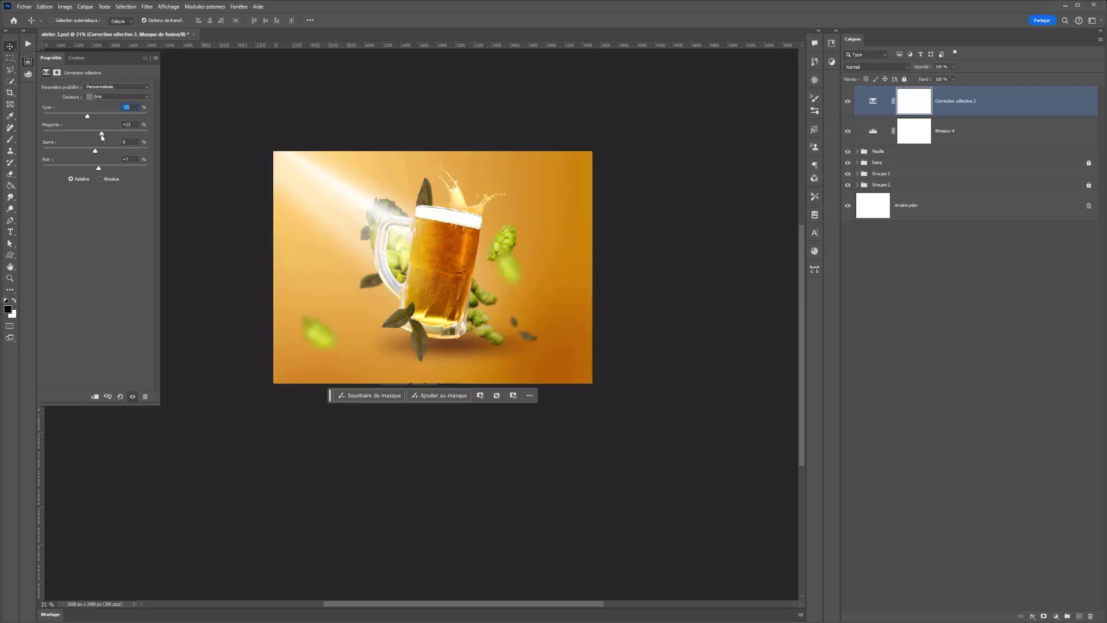
Step: Rebalance the magenta and yellow of the Gris, and set the Noirs to cyan +30, magenta +24 and yellow -10
{"action": "mouse_move", "coordinate": [102, 136]}
{"action": "left_mouse_down"}
{"action": "mouse_move", "coordinate": [77, 136]}
{"action": "mouse_move", "coordinate": [112, 153]}
{"action": "mouse_move", "coordinate": [89, 153]}
{"action": "left_mouse_up"}
{"action": "left_click", "coordinate": [95, 136]}
{"action": "left_click", "coordinate": [115, 96]}
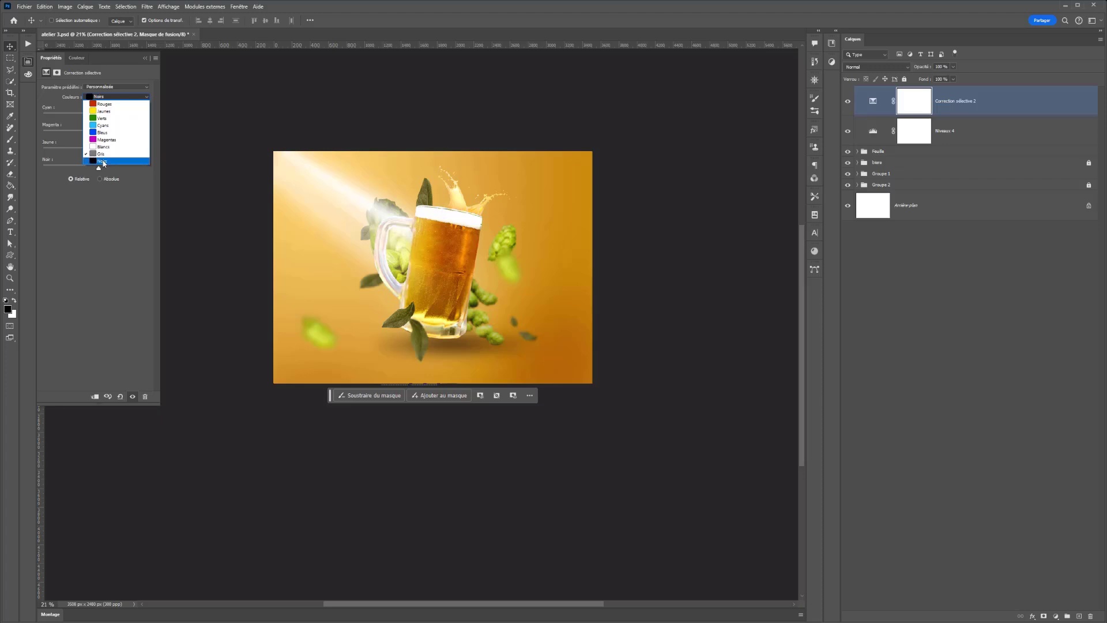
{"action": "left_click", "coordinate": [101, 164]}
{"action": "mouse_move", "coordinate": [96, 117]}
{"action": "left_mouse_down"}
{"action": "mouse_move", "coordinate": [82, 121]}
{"action": "mouse_move", "coordinate": [103, 123]}
{"action": "mouse_move", "coordinate": [91, 152]}
{"action": "mouse_move", "coordinate": [116, 146]}
{"action": "mouse_move", "coordinate": [86, 151]}
{"action": "mouse_move", "coordinate": [107, 134]}
{"action": "left_mouse_up"}
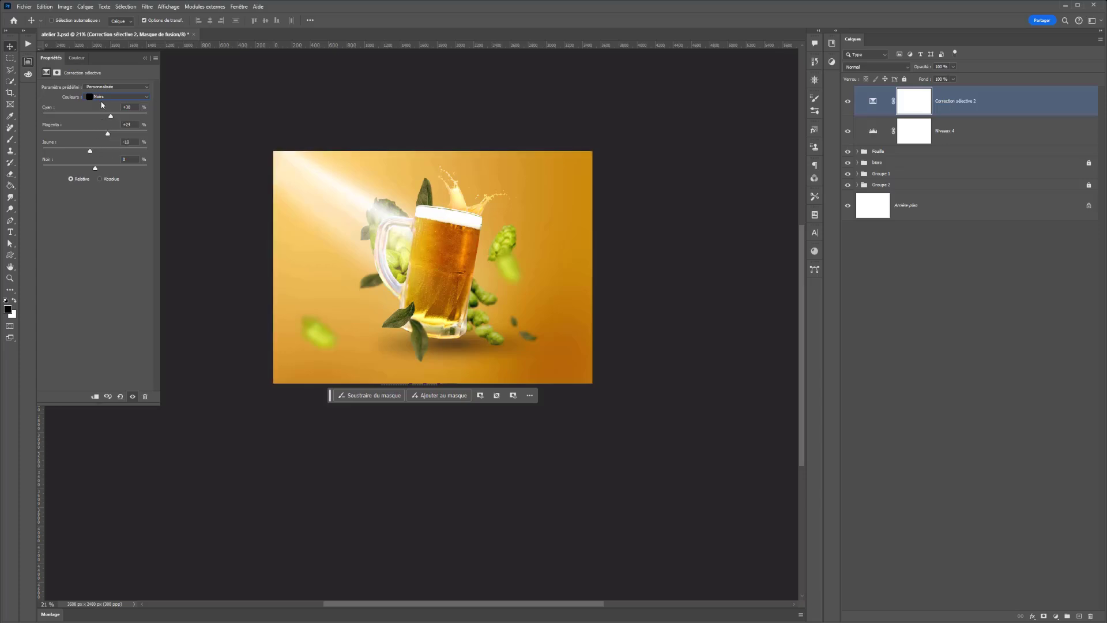
Step: Adjust the colour balance of the Blancs in the Selective Color adjustment
{"action": "left_click", "coordinate": [102, 97]}
{"action": "left_click", "coordinate": [94, 147]}
{"action": "left_click_drag", "start_coordinate": [121, 120], "coordinate": [84, 150]}
Step: Set the cyan of the Jaunes to -32% in the Selective Color adjustment and compare the image with and without it
{"action": "left_click", "coordinate": [105, 97]}
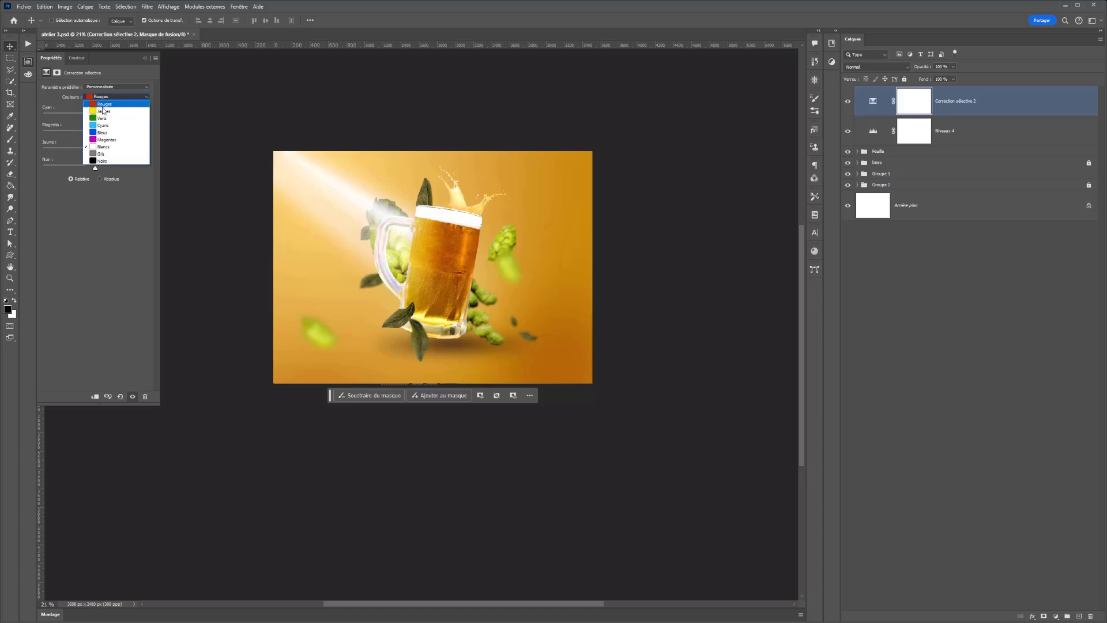
{"action": "left_click", "coordinate": [106, 109]}
{"action": "left_click_drag", "start_coordinate": [91, 116], "coordinate": [79, 116]}
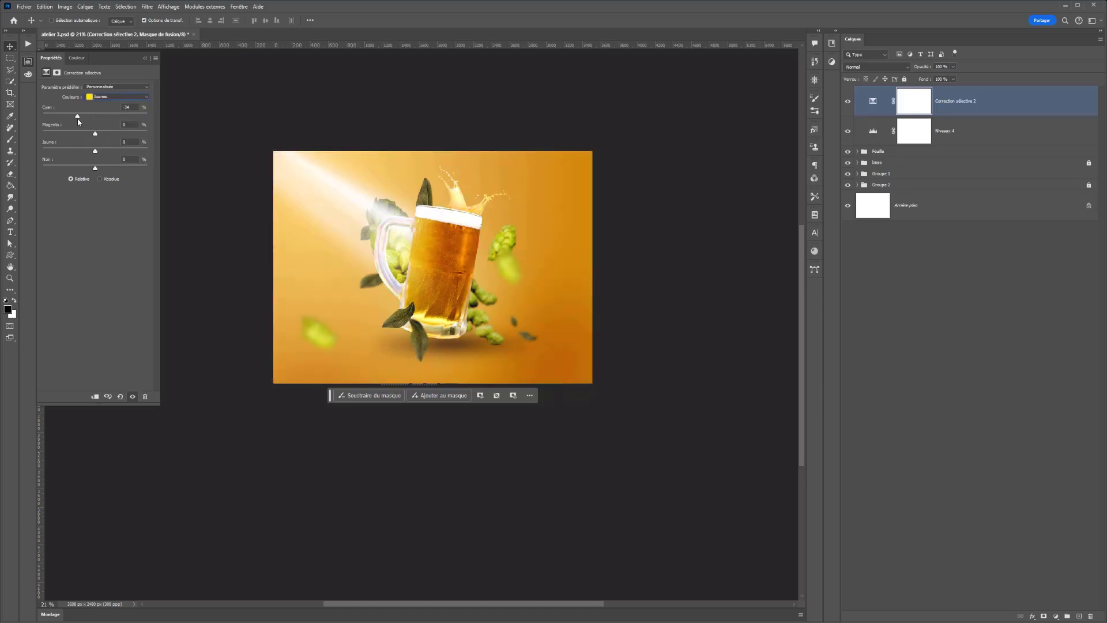
{"action": "left_click", "coordinate": [131, 401]}
{"action": "left_click", "coordinate": [131, 401]}
{"action": "left_click", "coordinate": [131, 402]}
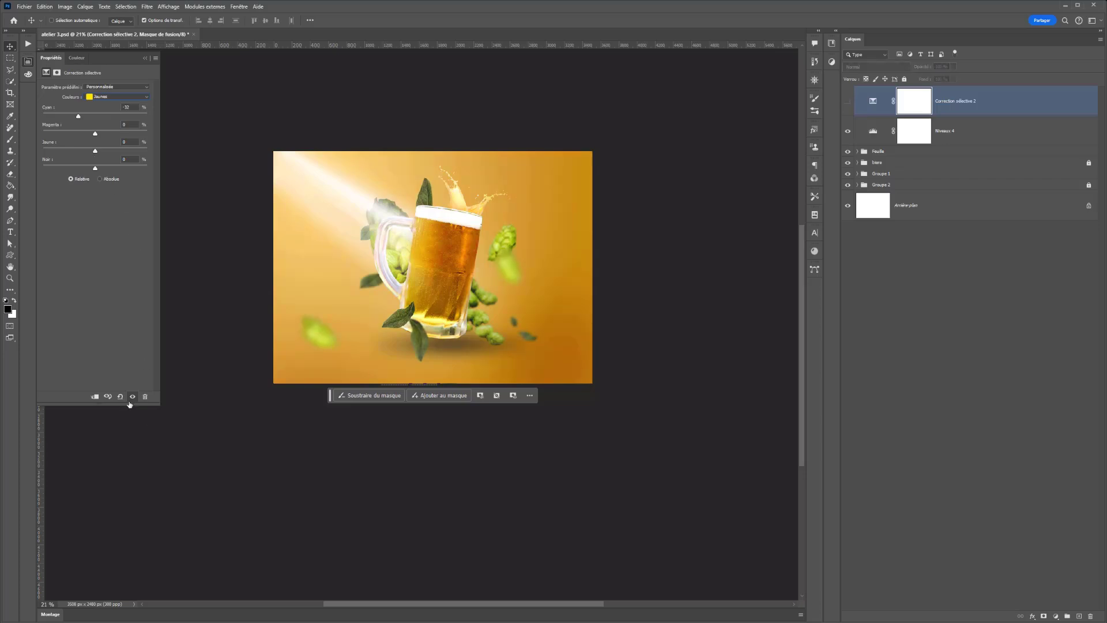
{"action": "left_click", "coordinate": [130, 403]}
Step: Add a Color Lookup adjustment above Correction sélective 2 and try the 2Strip.look and 3Strip.look LUTs
{"action": "left_click", "coordinate": [1058, 615]}
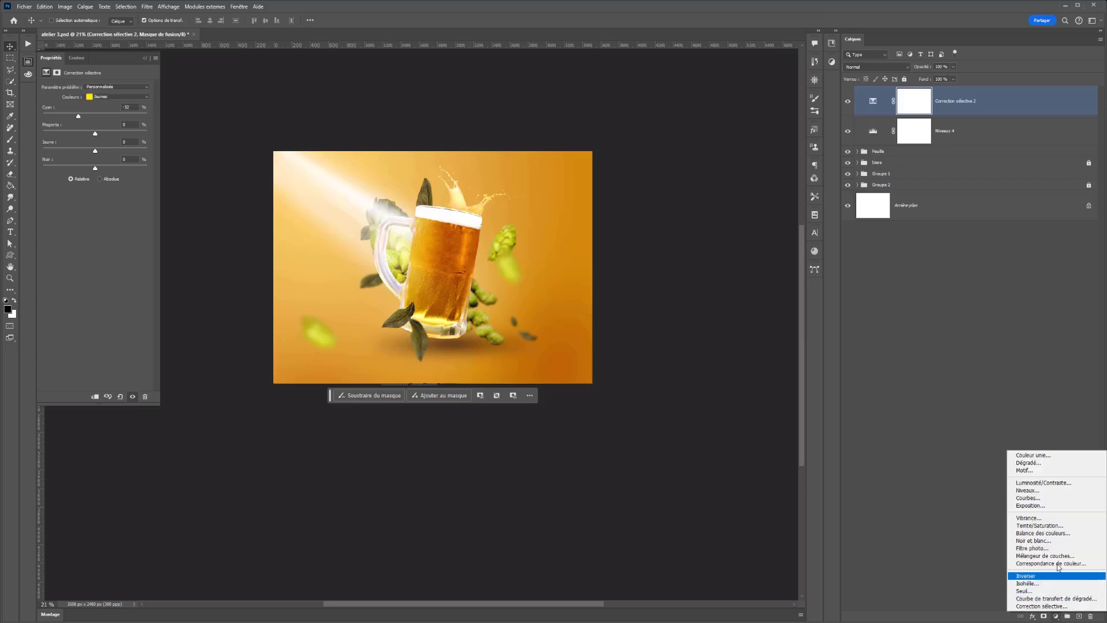
{"action": "left_click", "coordinate": [1053, 564]}
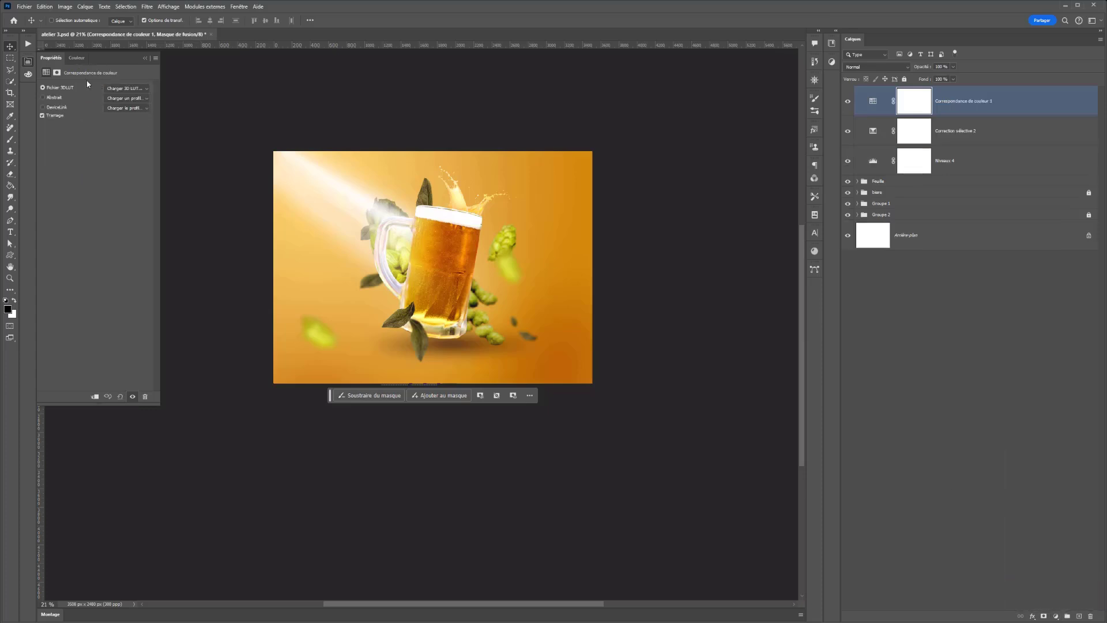
{"action": "left_click", "coordinate": [127, 88]}
{"action": "scroll", "coordinate": [132, 167], "scroll_direction": "up", "scroll_amount": 2}
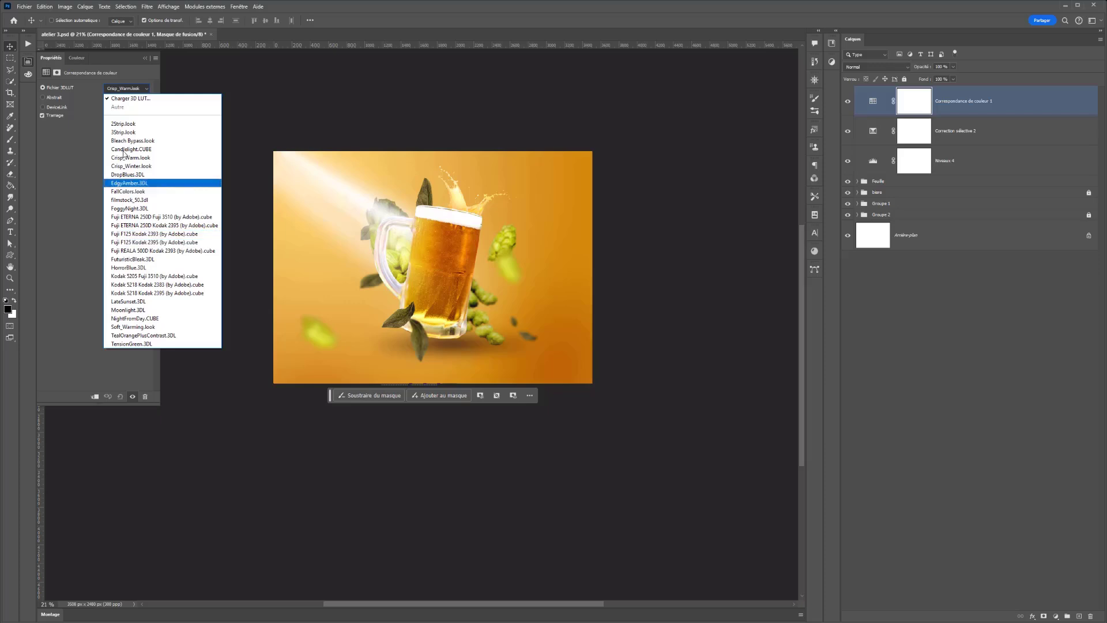
{"action": "left_click", "coordinate": [124, 123]}
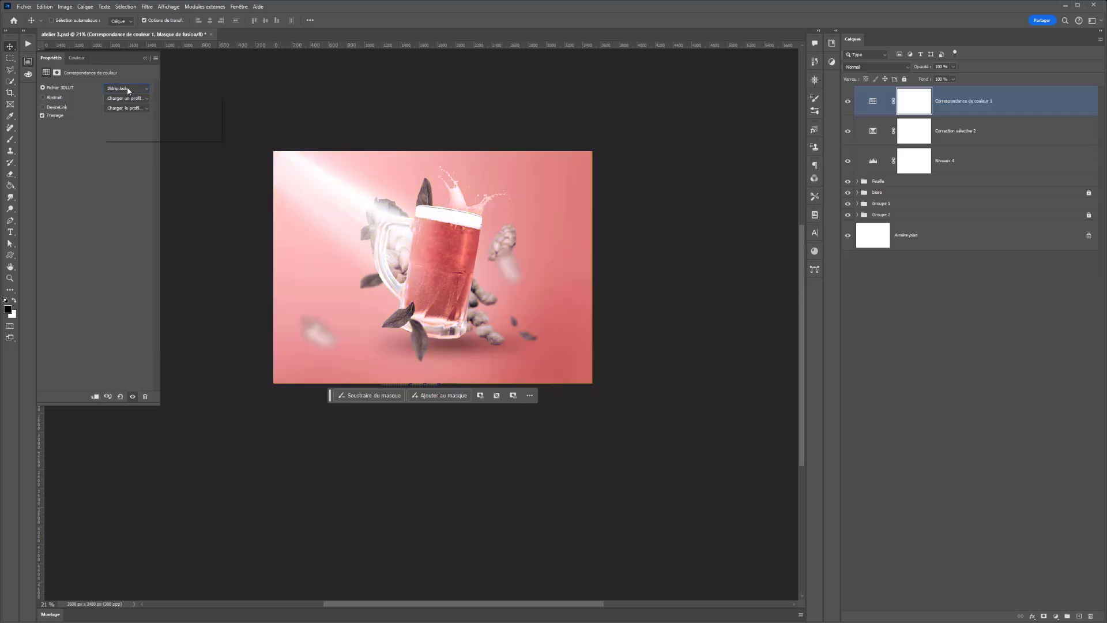
{"action": "left_click", "coordinate": [126, 88]}
{"action": "left_click", "coordinate": [135, 132]}
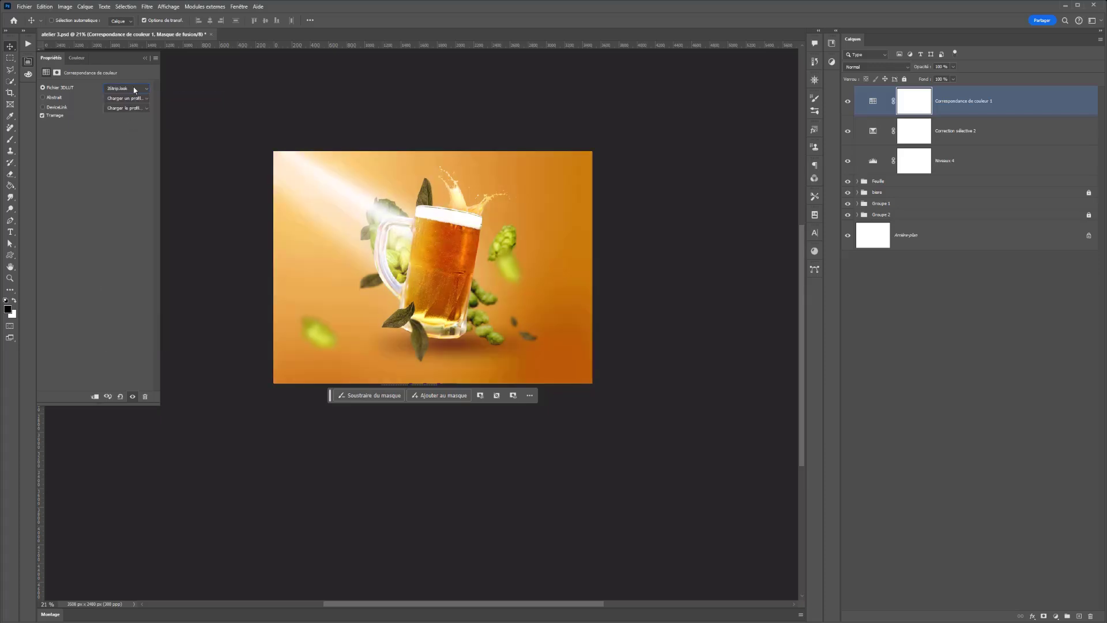
Step: Try the filmstock_50.3dl, Fuji ETERNA 250D Fuji 3510 and Fuji F125 Kodak LUTs in the Color Lookup adjustment
{"action": "left_click", "coordinate": [133, 89]}
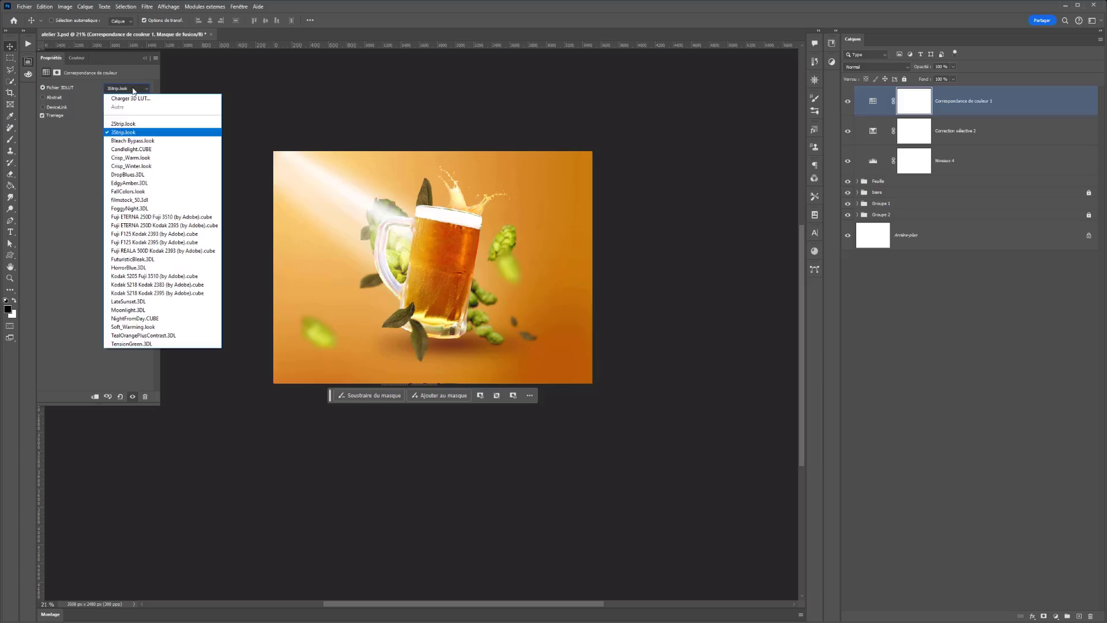
{"action": "left_click", "coordinate": [132, 199]}
{"action": "left_click", "coordinate": [131, 89]}
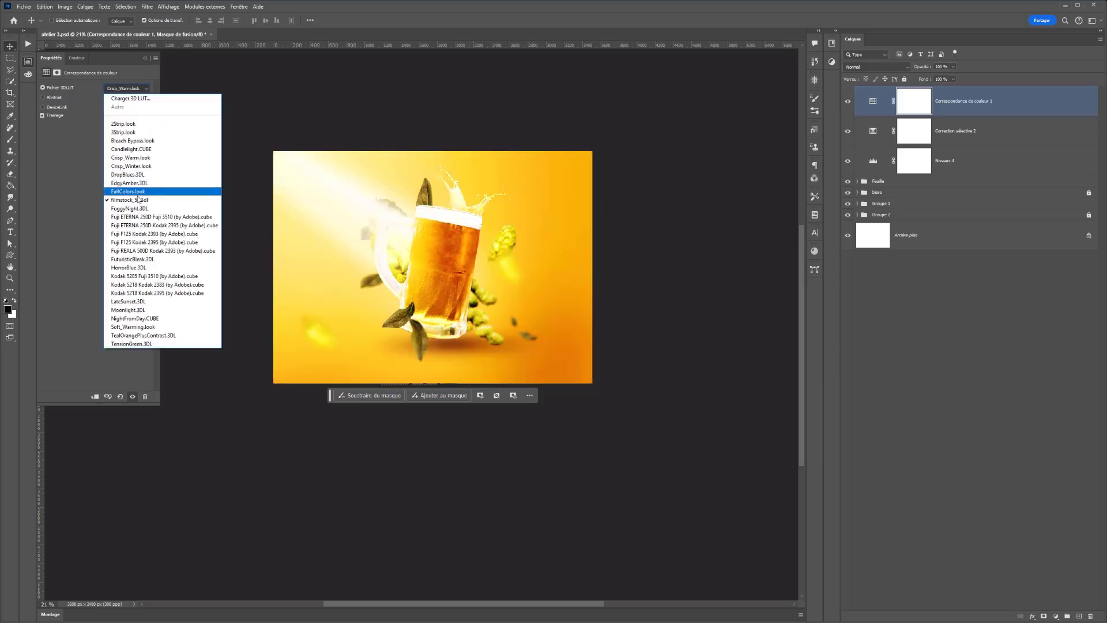
{"action": "left_click", "coordinate": [132, 212]}
{"action": "left_click", "coordinate": [134, 94]}
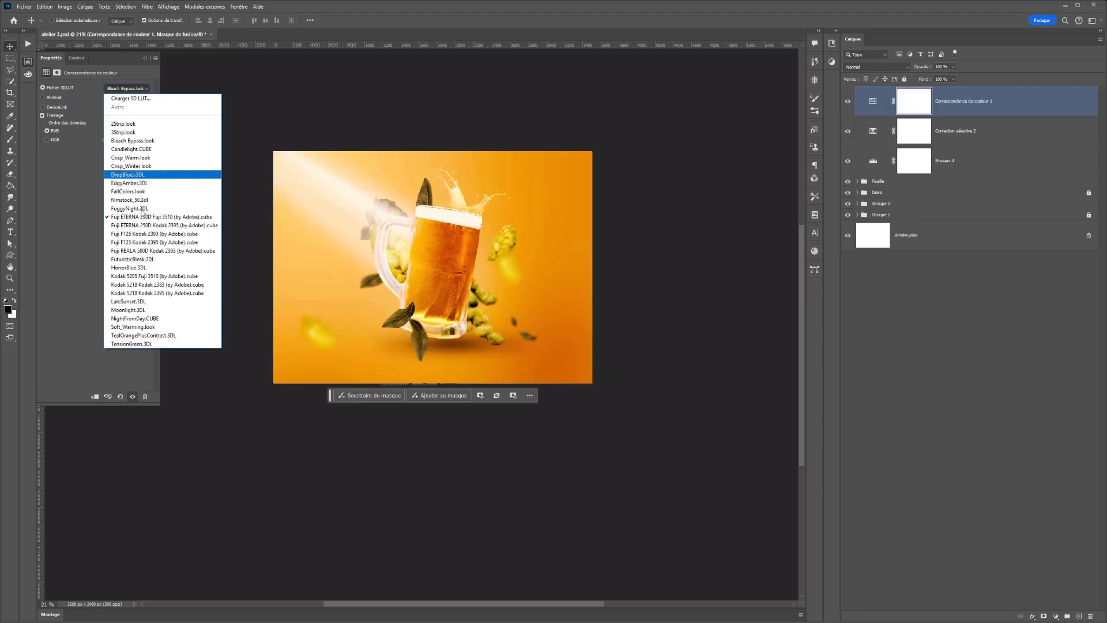
{"action": "left_click", "coordinate": [138, 223]}
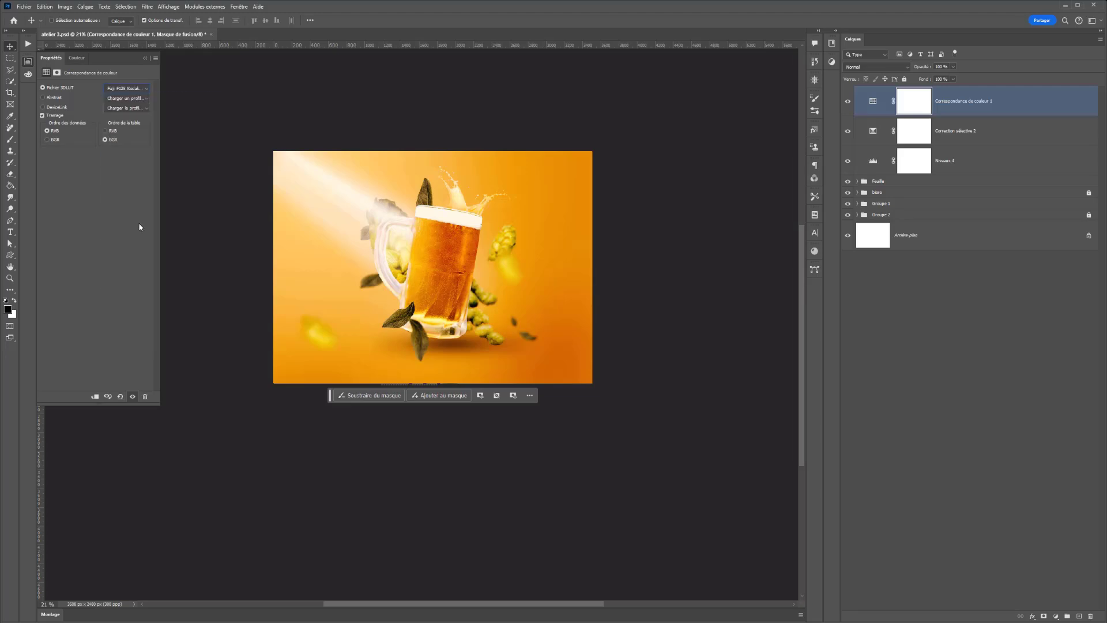
Step: Try the LateSunset.3DL and TealOrangePlusContrast.3DL LUTs in the Color Lookup adjustment
{"action": "left_click", "coordinate": [132, 89]}
{"action": "left_click", "coordinate": [129, 308]}
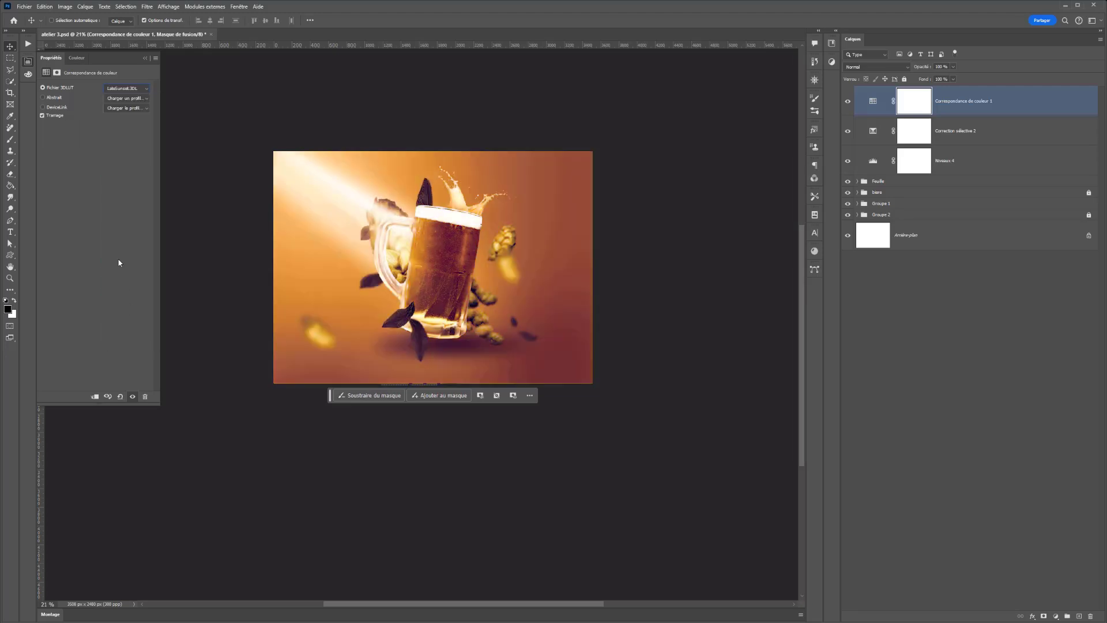
{"action": "left_click", "coordinate": [124, 91]}
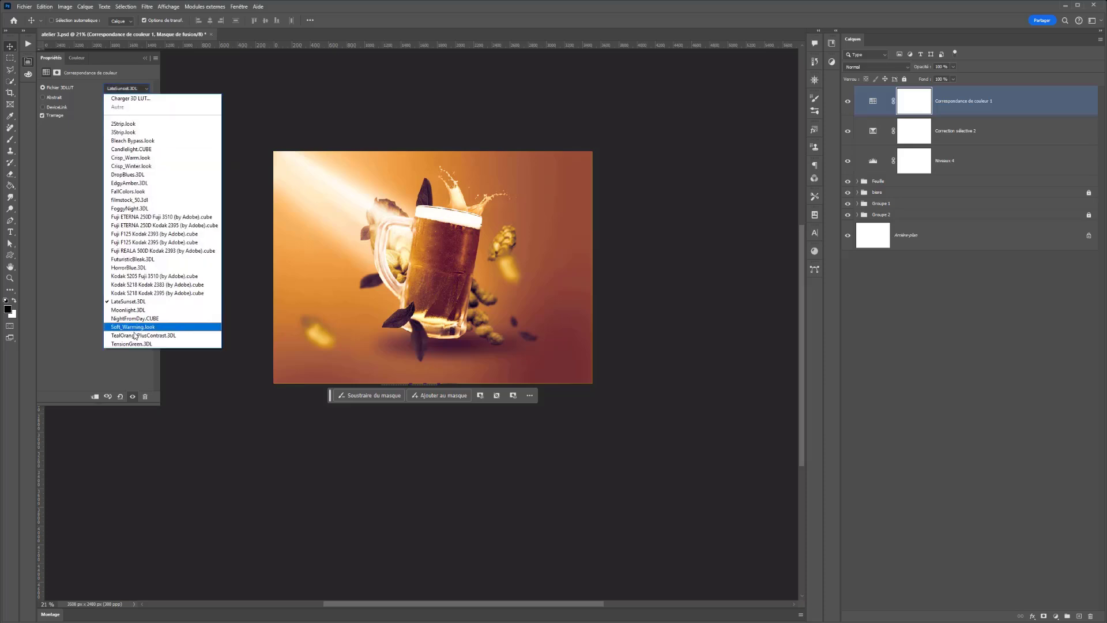
{"action": "left_click", "coordinate": [146, 338]}
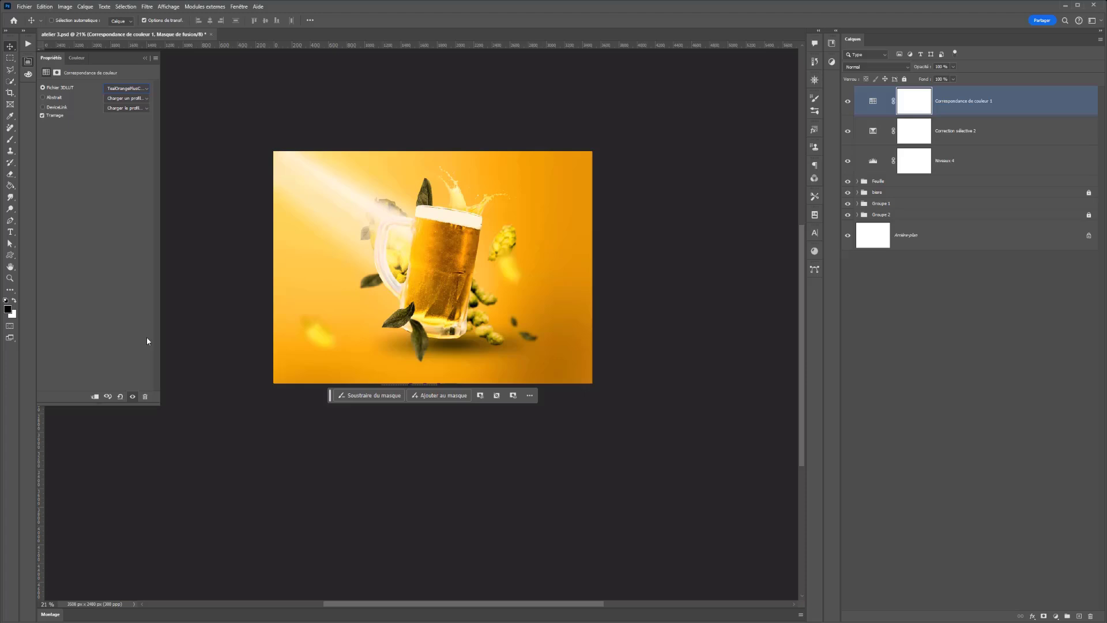
Step: Set the Color Lookup adjustment's 3D LUT to filmstock_50.3dl and lower the layer's opacity to 32%
{"action": "left_click", "coordinate": [125, 89]}
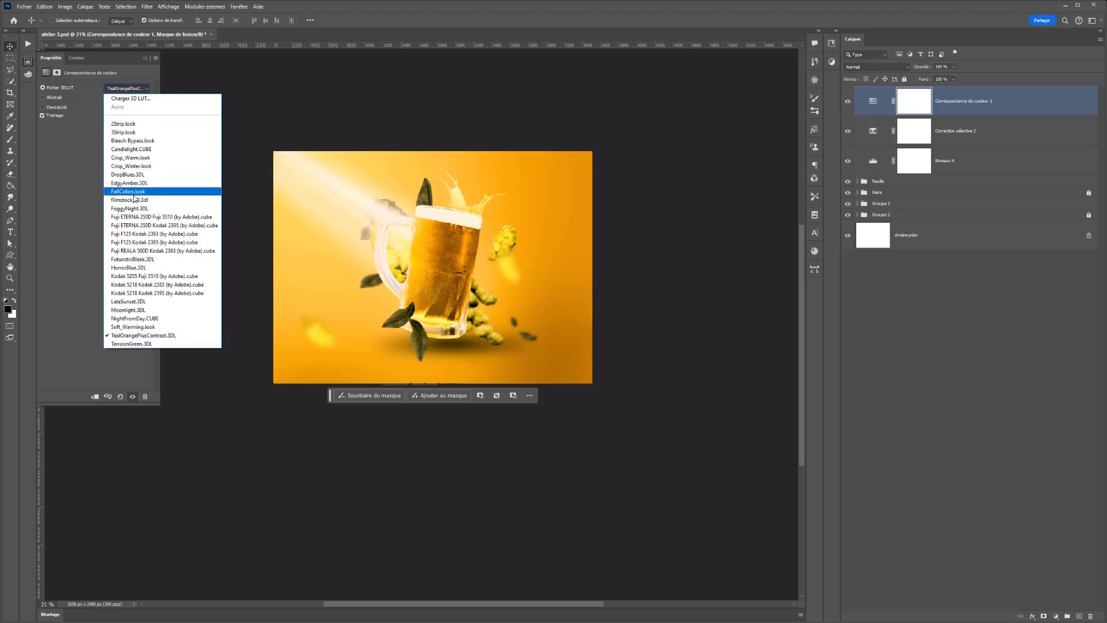
{"action": "left_click", "coordinate": [134, 199]}
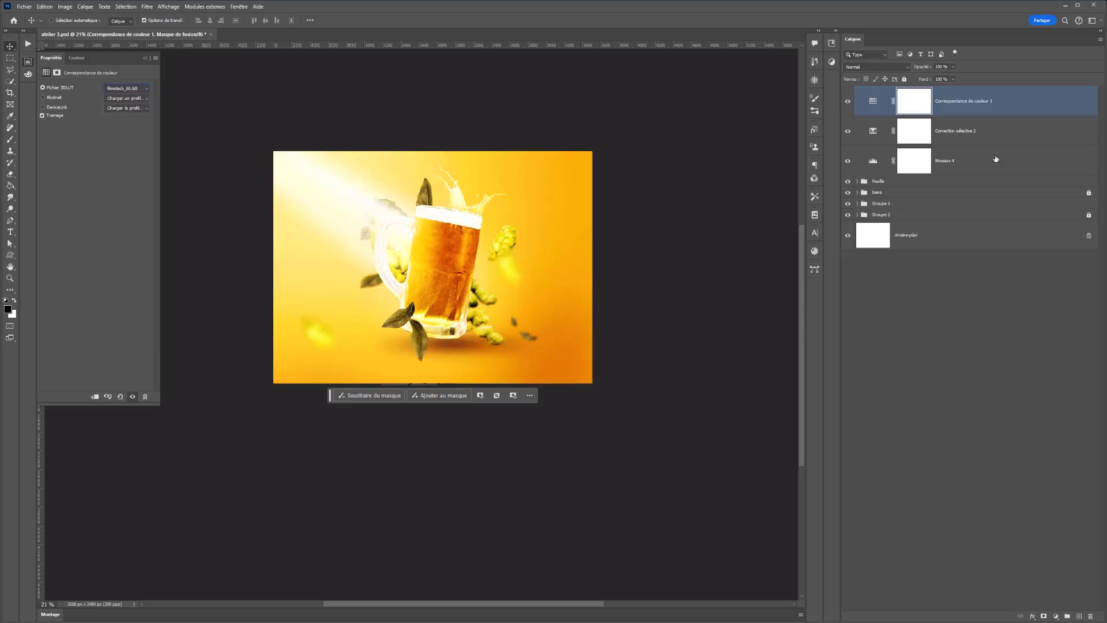
{"action": "left_click", "coordinate": [955, 67]}
{"action": "left_click_drag", "start_coordinate": [945, 76], "coordinate": [927, 79]}
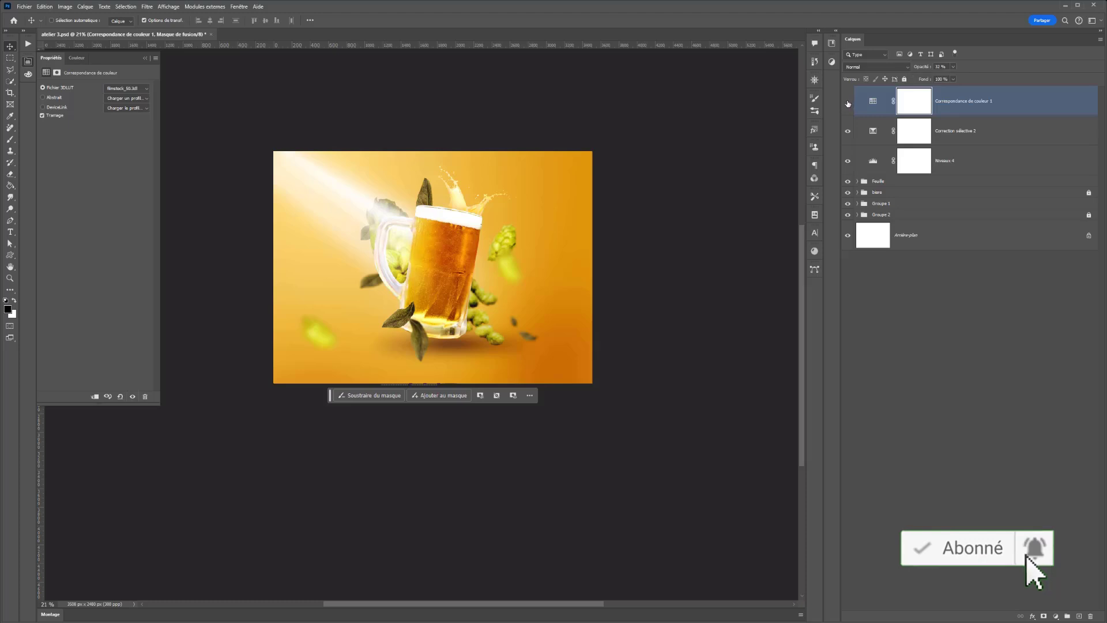
Step: Compare the image with and without the Color Lookup adjustment, and save the document
{"action": "left_click", "coordinate": [848, 102]}
{"action": "left_click", "coordinate": [847, 102]}
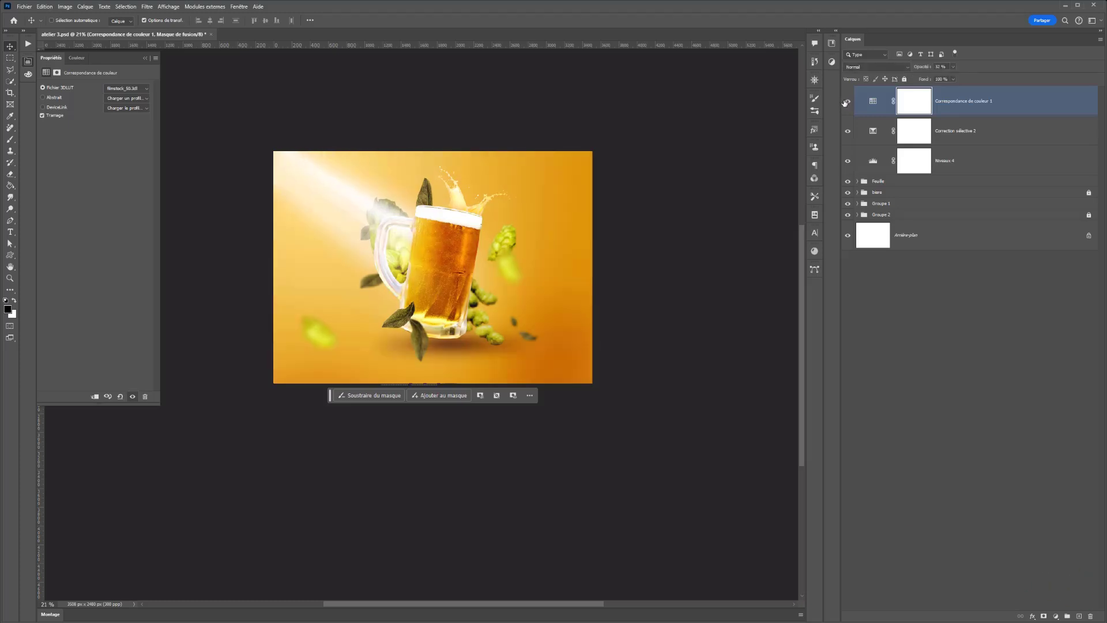
{"action": "left_click", "coordinate": [848, 102]}
{"action": "left_click", "coordinate": [847, 102]}
{"action": "key", "text": "ctrl+s"}
Step: Move the contextual task bar off the image and compare the composition with and without the Selective Color and Color Lookup adjustments
{"action": "scroll", "coordinate": [378, 267], "scroll_direction": "up", "scroll_amount": 1}
{"action": "scroll", "coordinate": [398, 369], "scroll_direction": "up", "scroll_amount": 1}
{"action": "scroll", "coordinate": [346, 366], "scroll_direction": "up", "scroll_amount": 1}
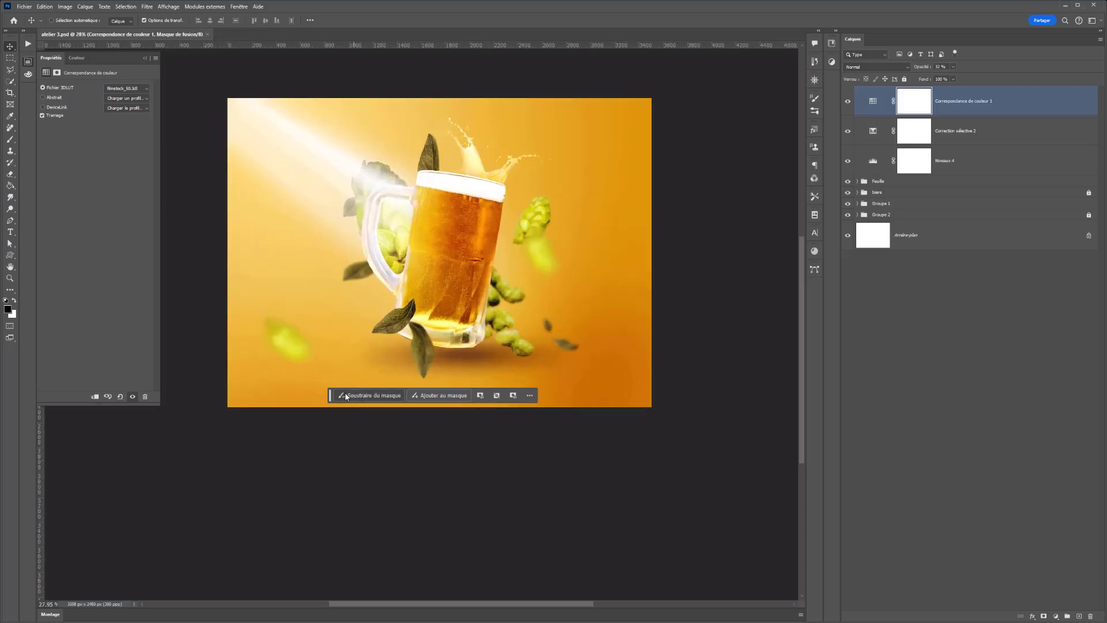
{"action": "left_click_drag", "start_coordinate": [331, 397], "coordinate": [353, 483]}
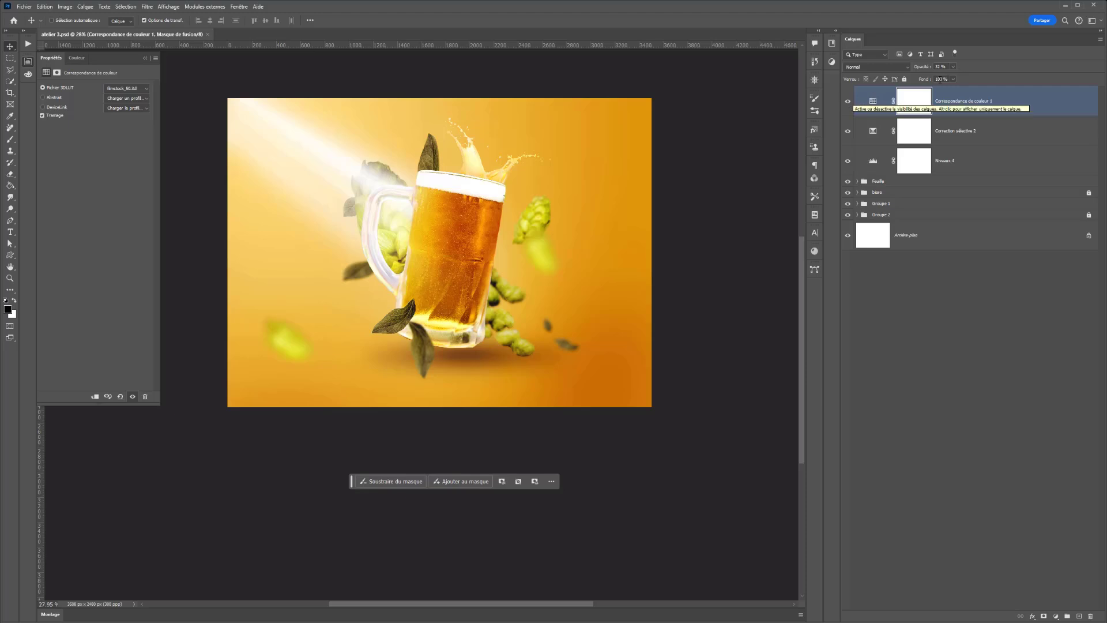
{"action": "left_click", "coordinate": [848, 133]}
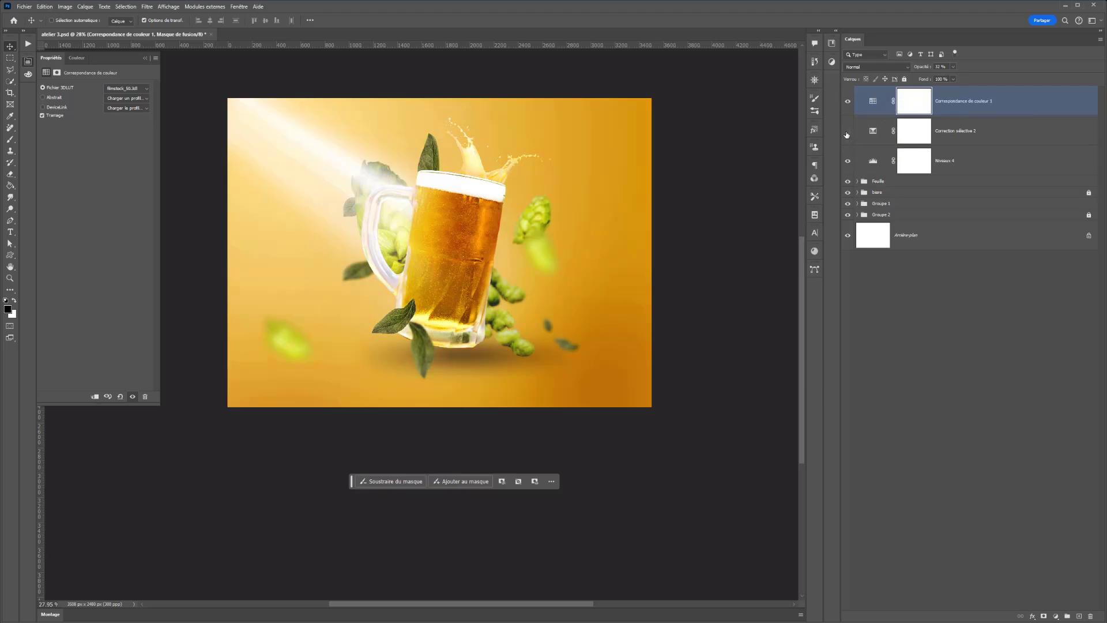
{"action": "left_click", "coordinate": [848, 131]}
{"action": "left_click", "coordinate": [848, 102]}
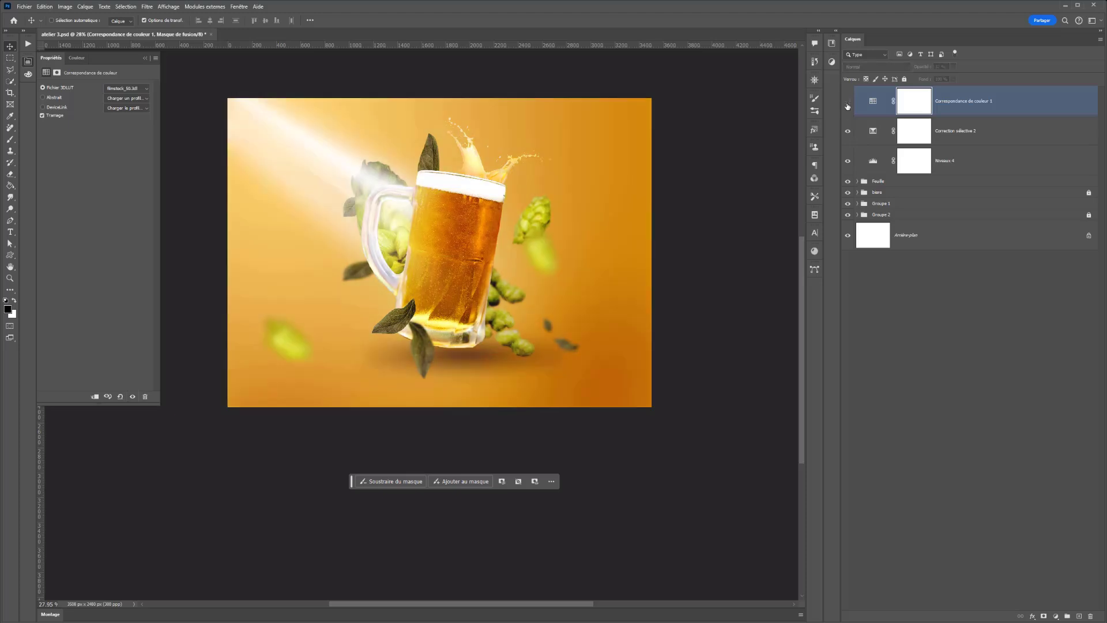
{"action": "left_click", "coordinate": [848, 102]}
Step: Reduce the opacity of the Color Lookup layer slightly further and check the whole composition
{"action": "left_click", "coordinate": [873, 101]}
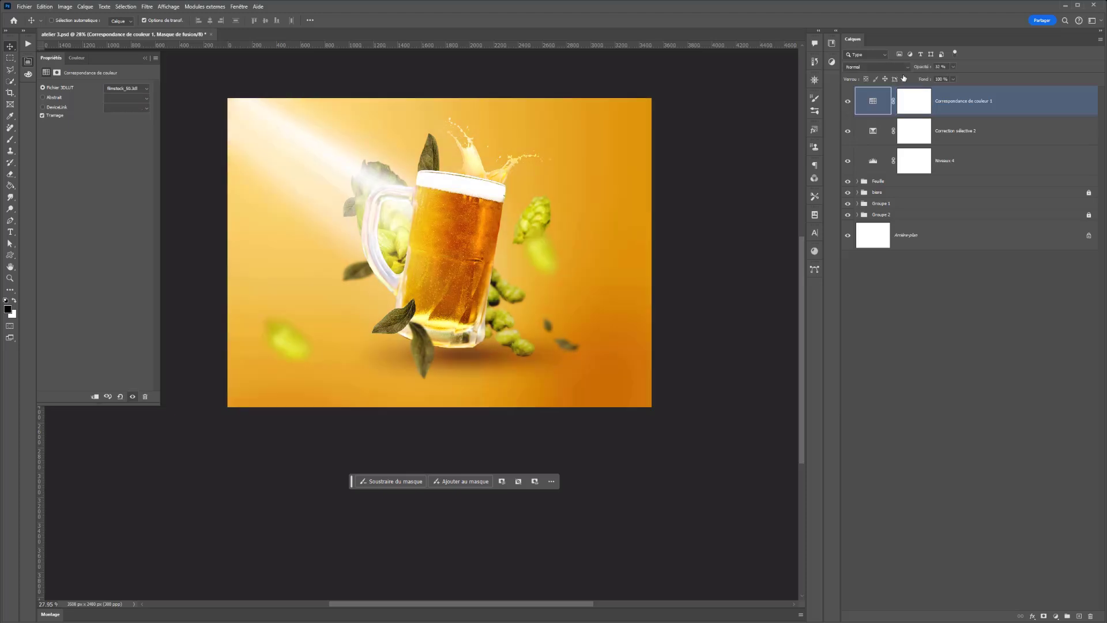
{"action": "left_click", "coordinate": [954, 66]}
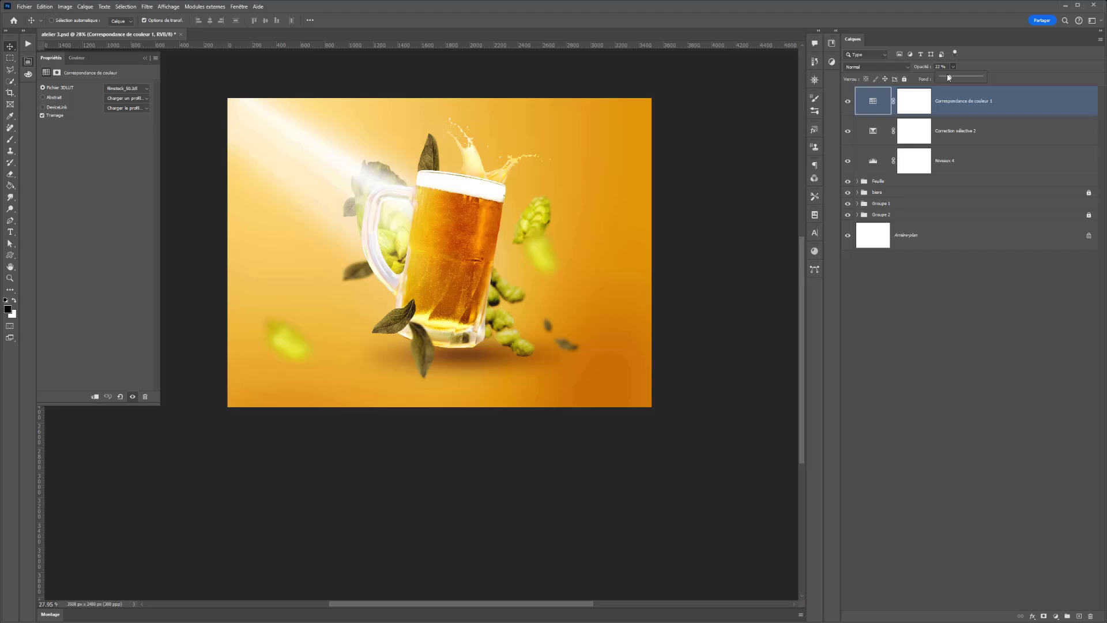
{"action": "left_click_drag", "start_coordinate": [949, 78], "coordinate": [945, 76]}
{"action": "scroll", "coordinate": [478, 340], "scroll_direction": "down", "scroll_amount": 2}
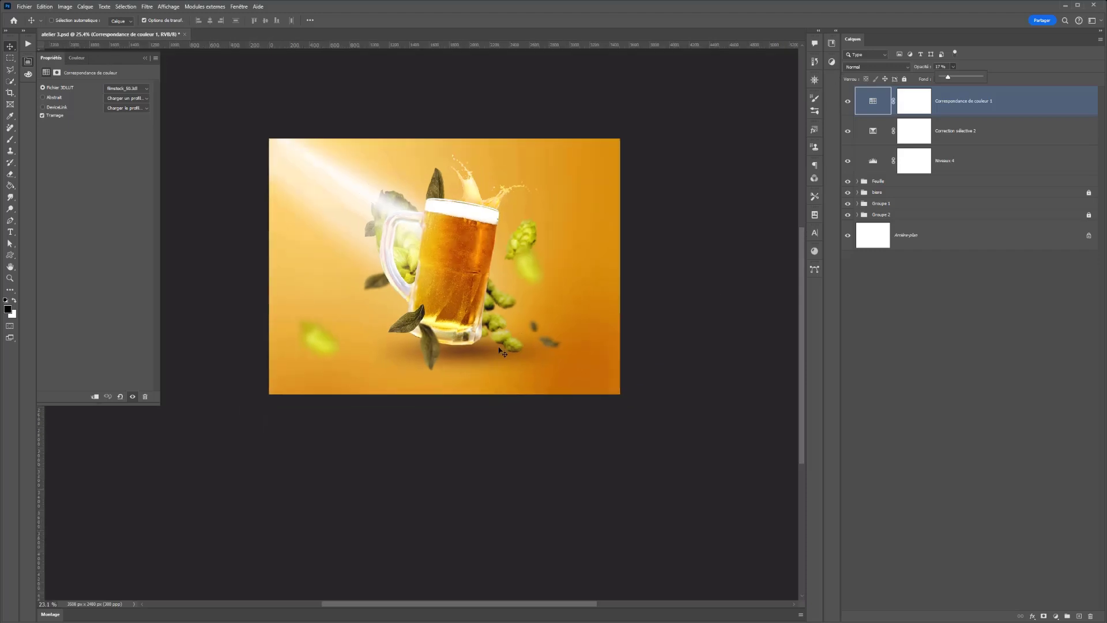